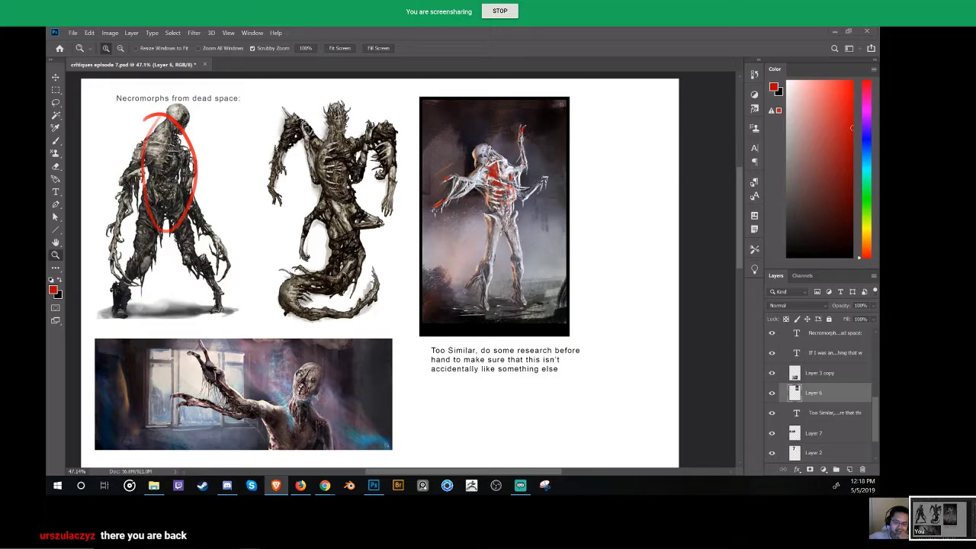
Zoom to about 111% on the creature painting's red paint-over strokes.
mouse_move(470, 305)
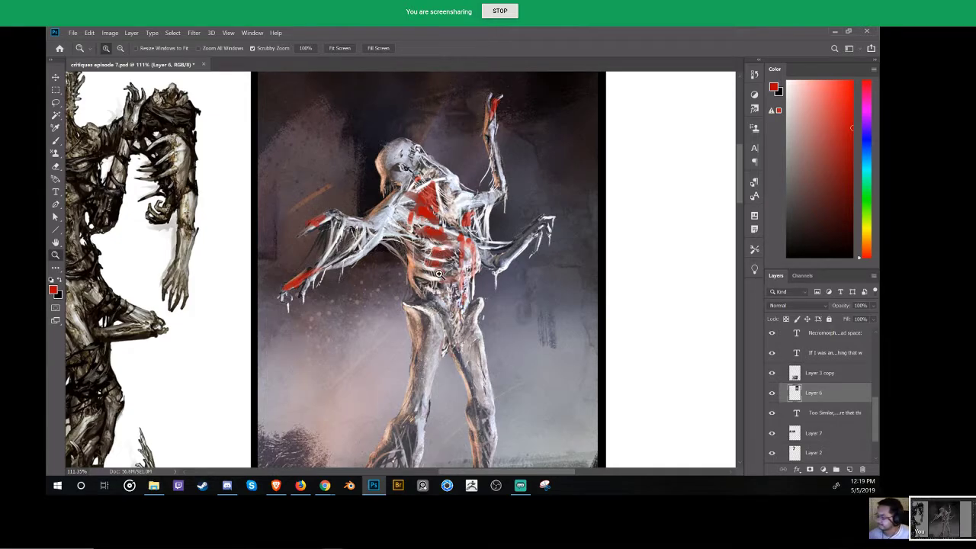
Zoom out to 29% and pan up so the typed notes below the images show.
scroll(439, 255, "up", 2)
scroll(397, 320, "down", 5)
scroll(386, 337, "down", 3)
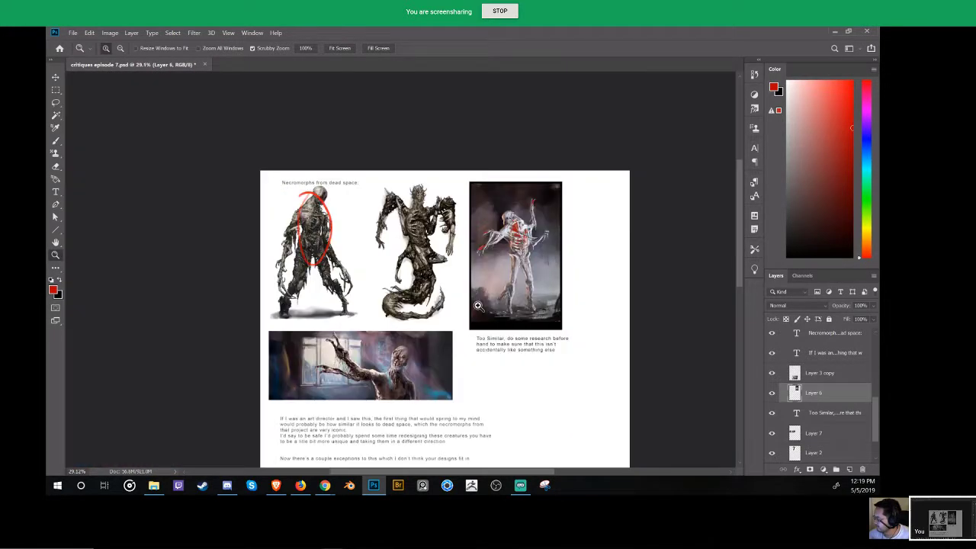
left_click_drag(499, 335, 501, 250)
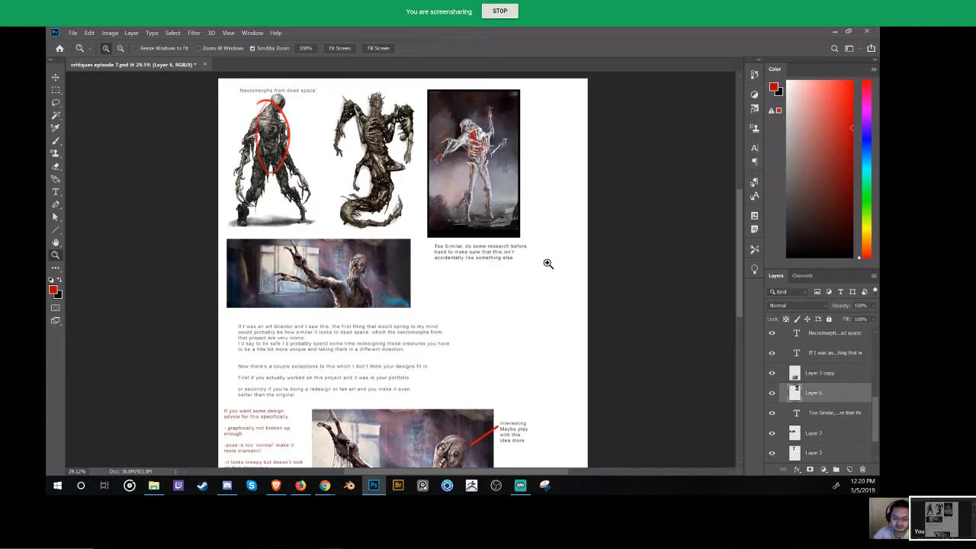
Select the Anton layer group and collapse it in the Layers panel.
scroll(819, 376, "up", 5)
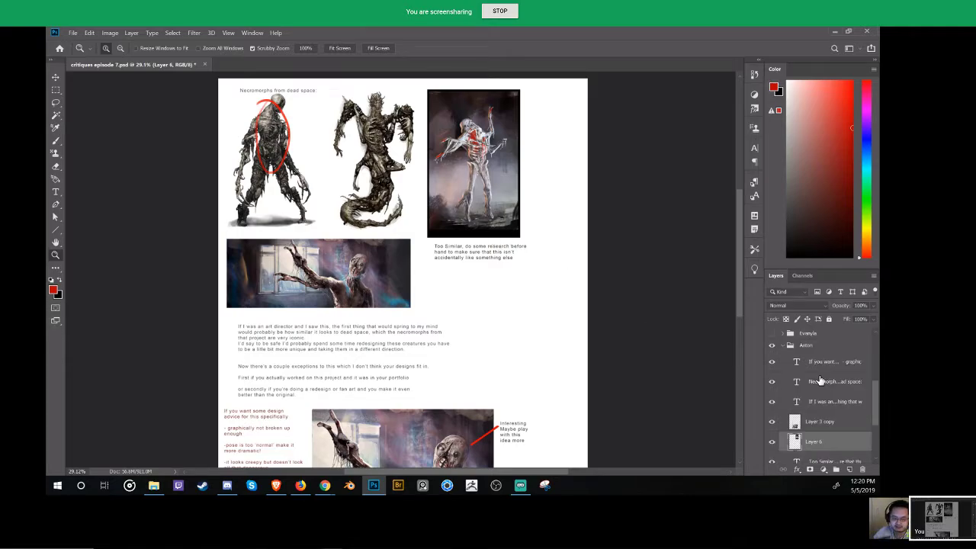
left_click(782, 386)
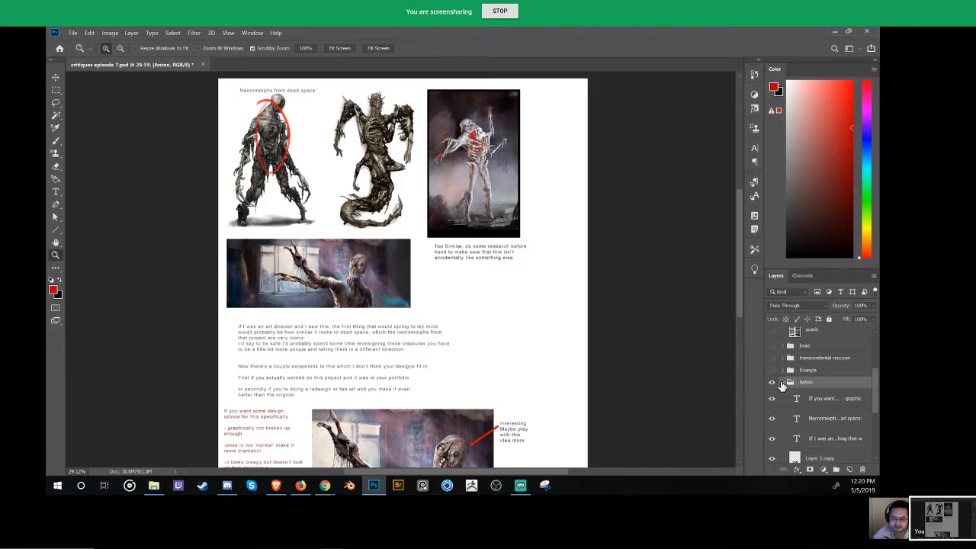
left_click(782, 384)
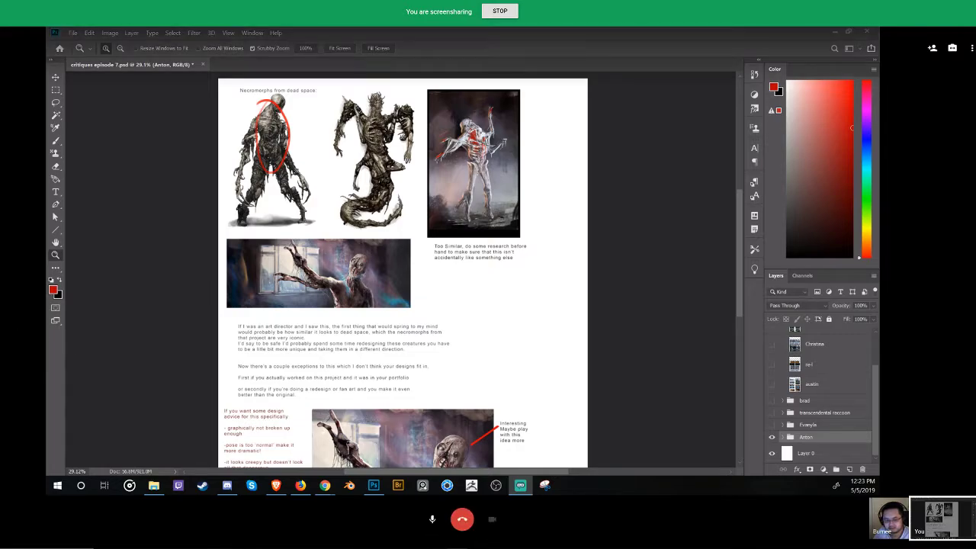
Zoom in on the creature's reaching arm, then reframe around the image and its critique text.
left_click(350, 279)
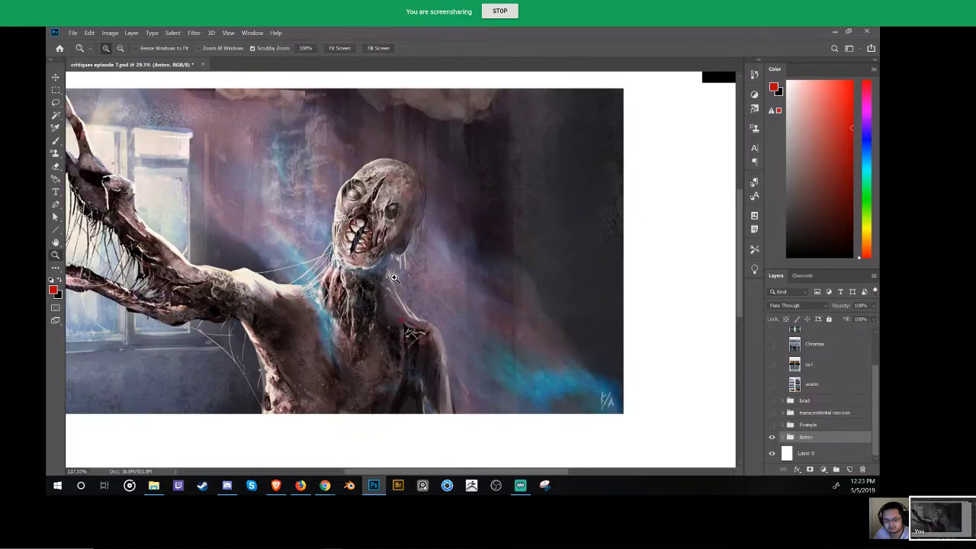
left_click_drag(324, 297, 523, 280)
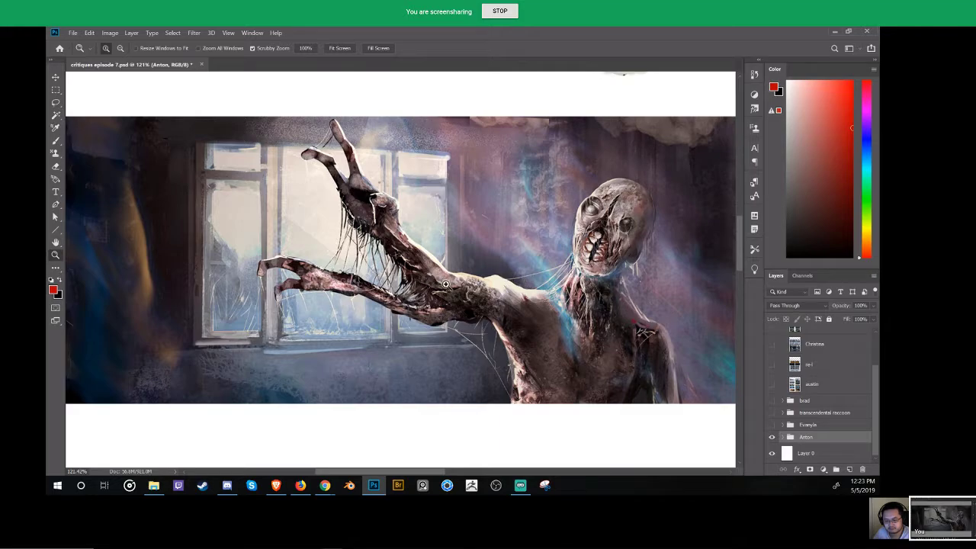
mouse_move(445, 283)
left_mouse_down()
mouse_move(396, 283)
mouse_move(427, 284)
left_mouse_up()
left_click_drag(472, 183, 429, 218)
left_click_drag(526, 345, 456, 228)
left_click_drag(485, 185, 472, 231)
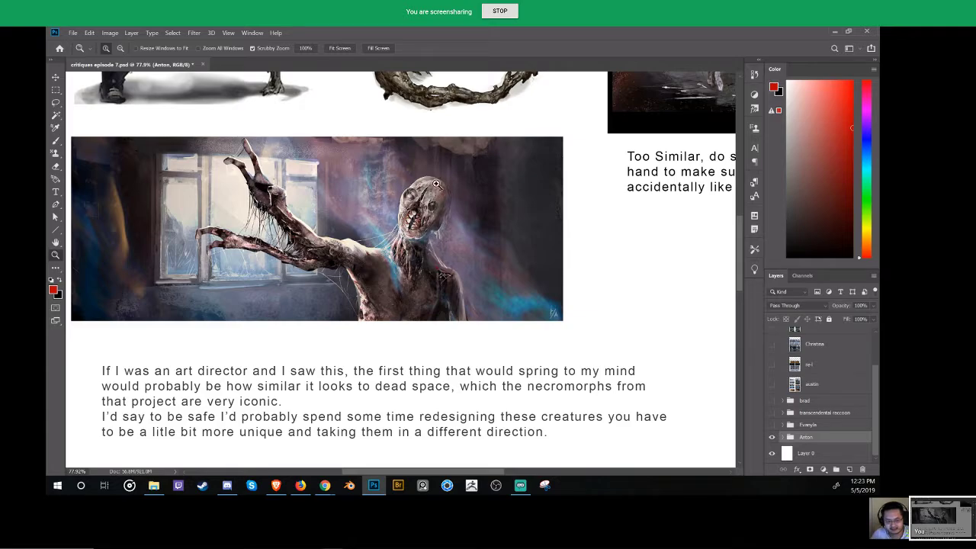
Hide the Anton critique group, leaving only the blank white background visible.
scroll(442, 229, "up", 5)
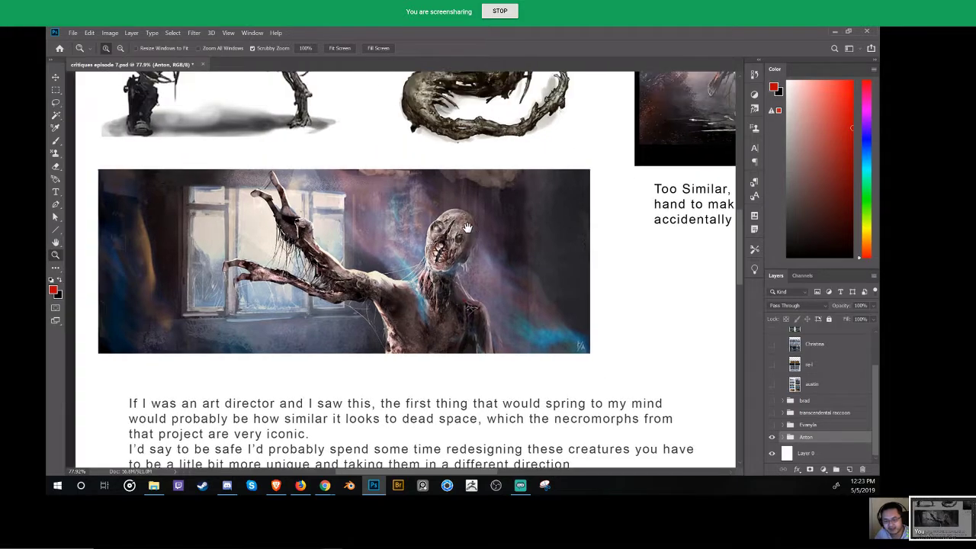
scroll(444, 283, "down", 1)
scroll(443, 284, "down", 2)
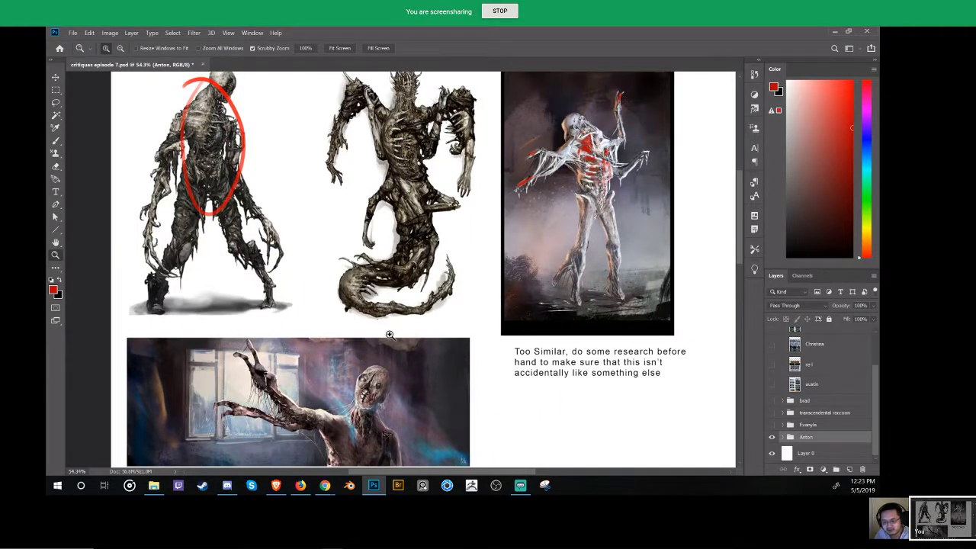
left_click_drag(389, 333, 417, 272)
scroll(409, 316, "down", 2)
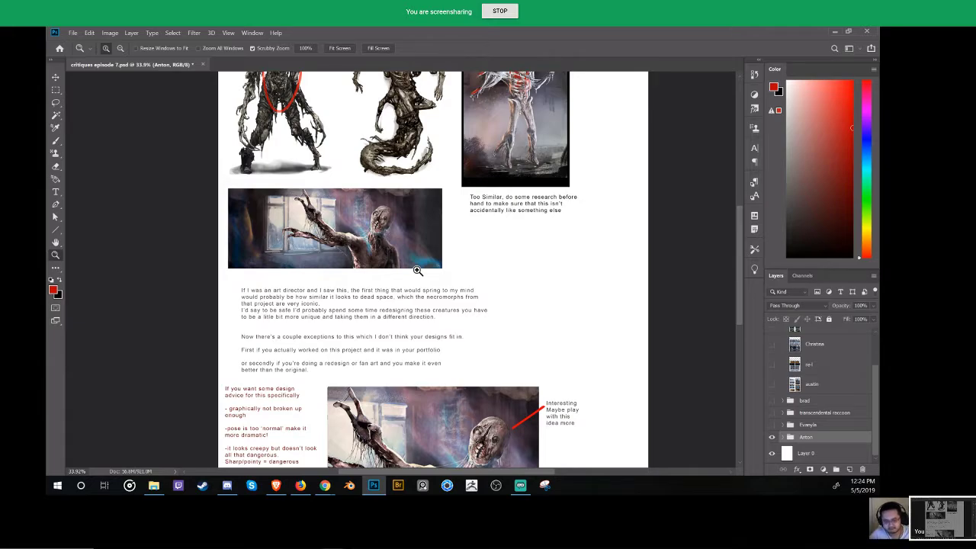
left_click(771, 436)
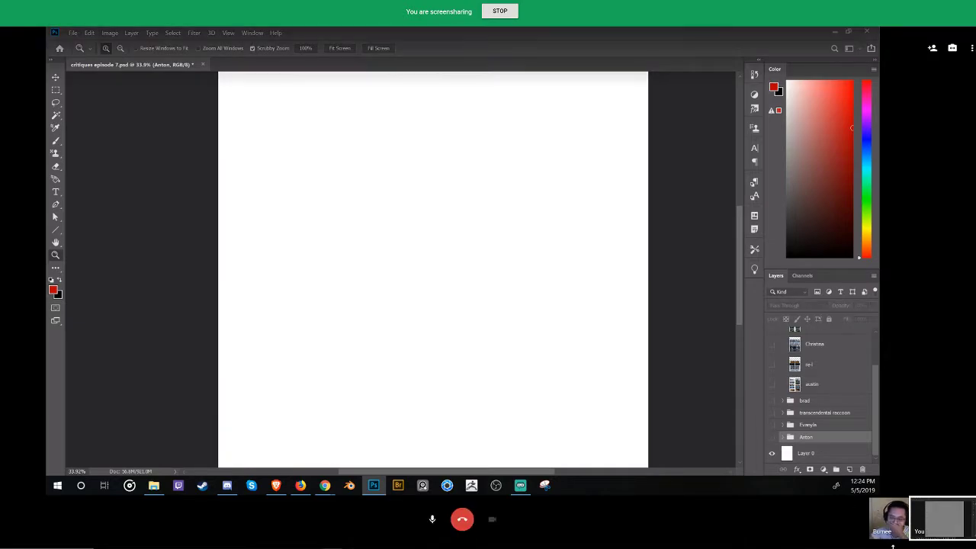
Make the other caller's video the main view and stop sharing your own screen.
left_click(889, 521)
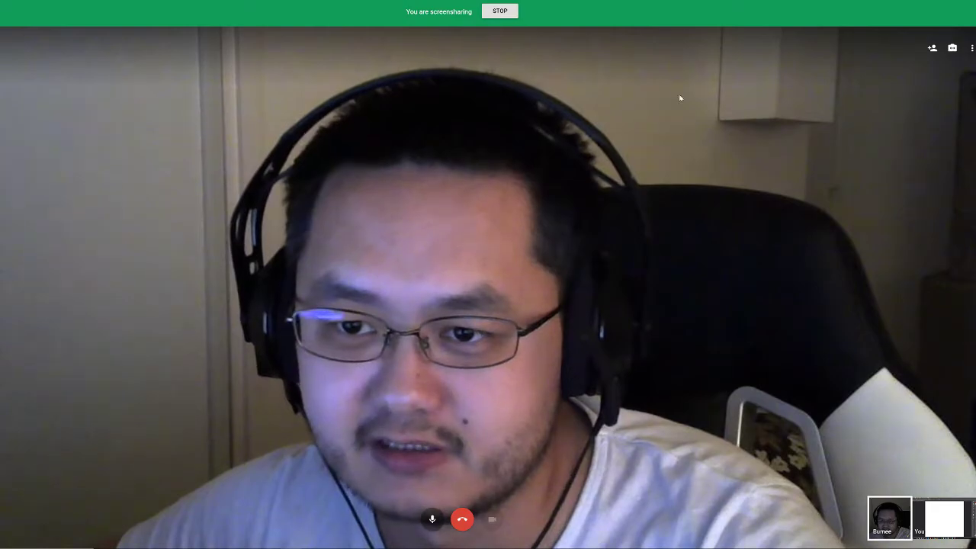
left_click(500, 12)
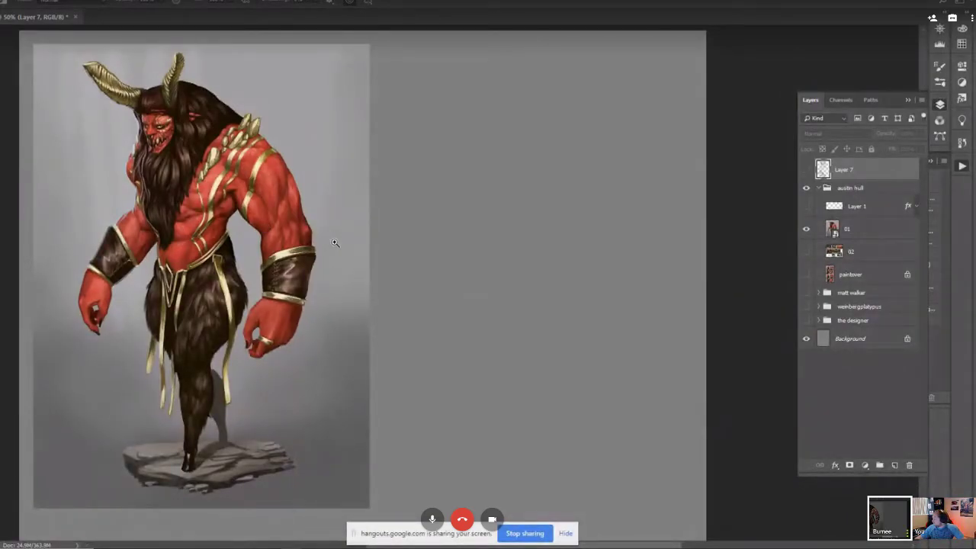
Zoom to 100% on the demon's head and arm, then pan to its lower body and armband.
left_click_drag(253, 239, 396, 402)
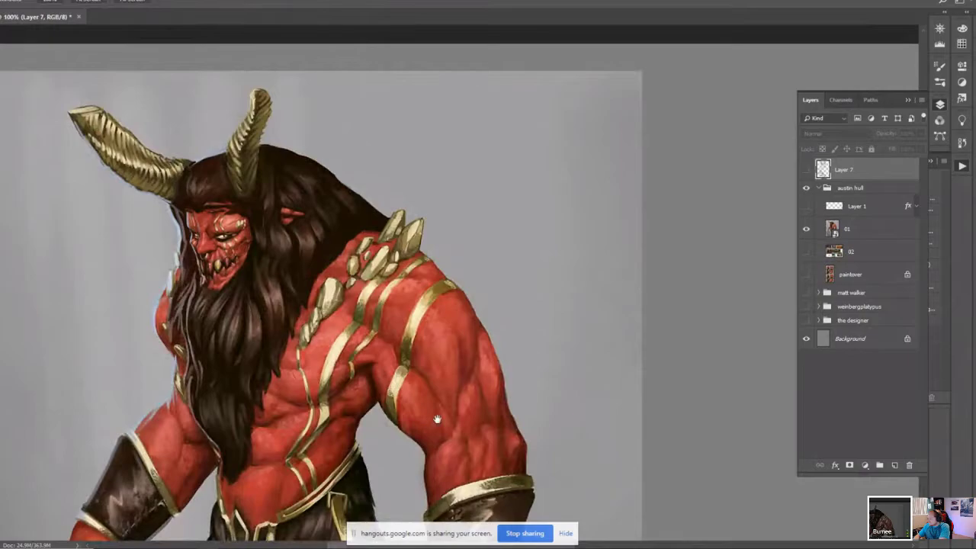
left_click_drag(437, 418, 442, 372)
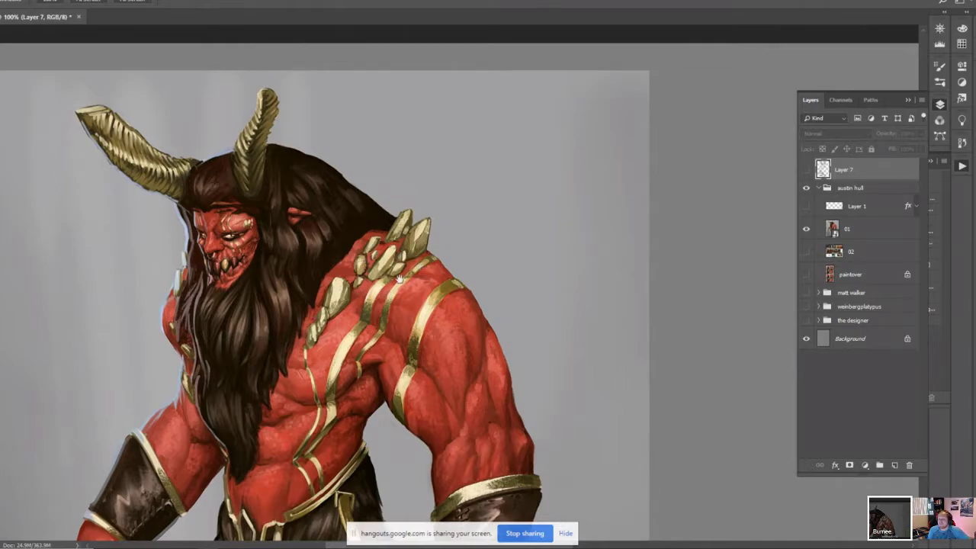
scroll(424, 347, "down", 3)
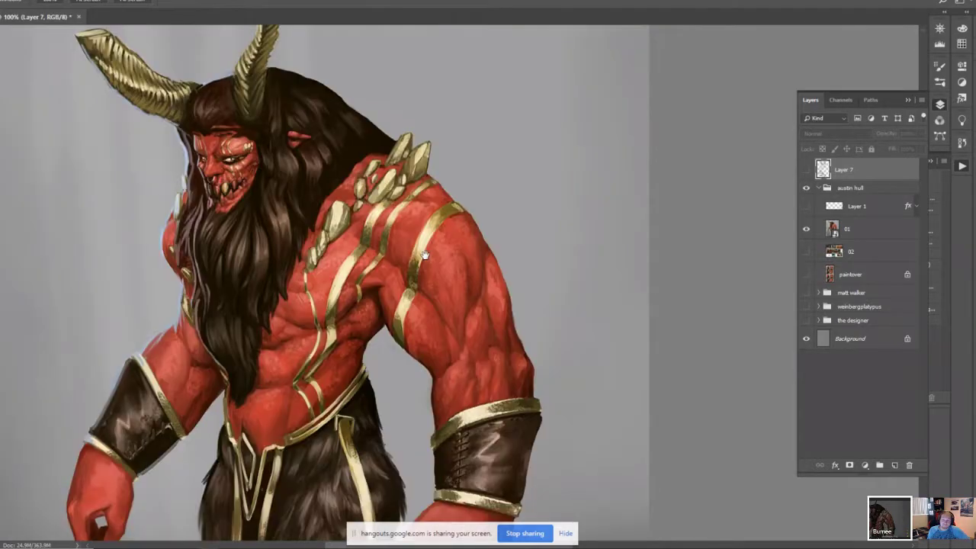
scroll(399, 381, "down", 5)
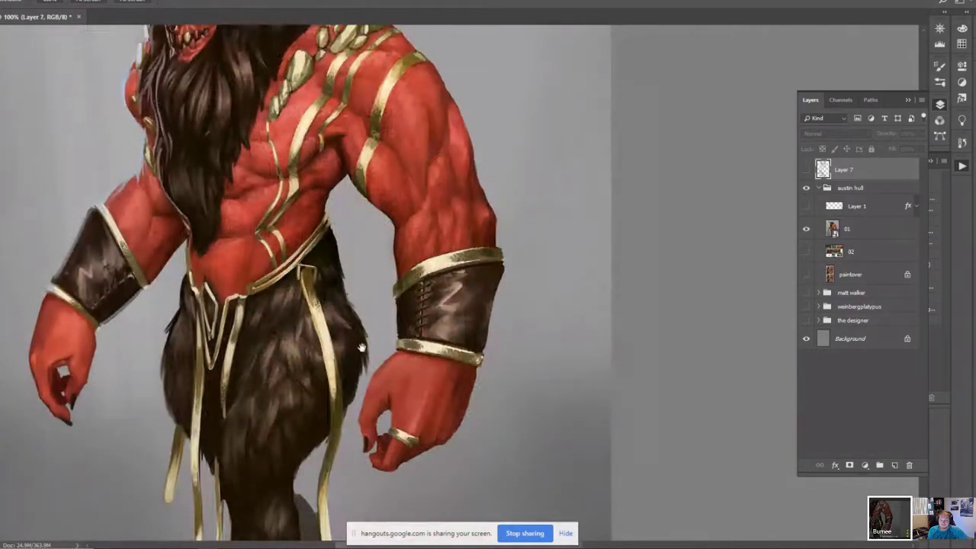
scroll(450, 213, "up", 5)
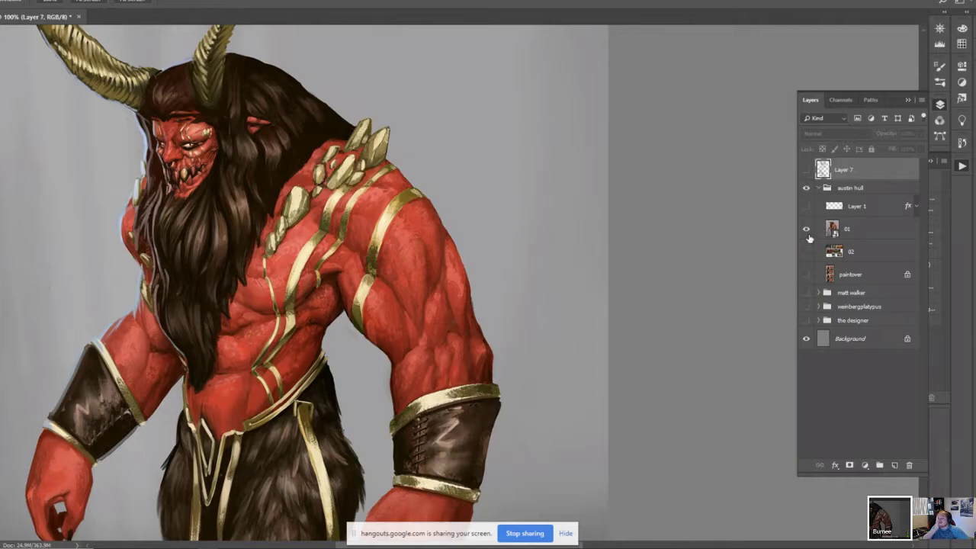
left_click_drag(549, 264, 583, 187)
left_click_drag(528, 321, 537, 288)
left_click_drag(525, 249, 502, 390)
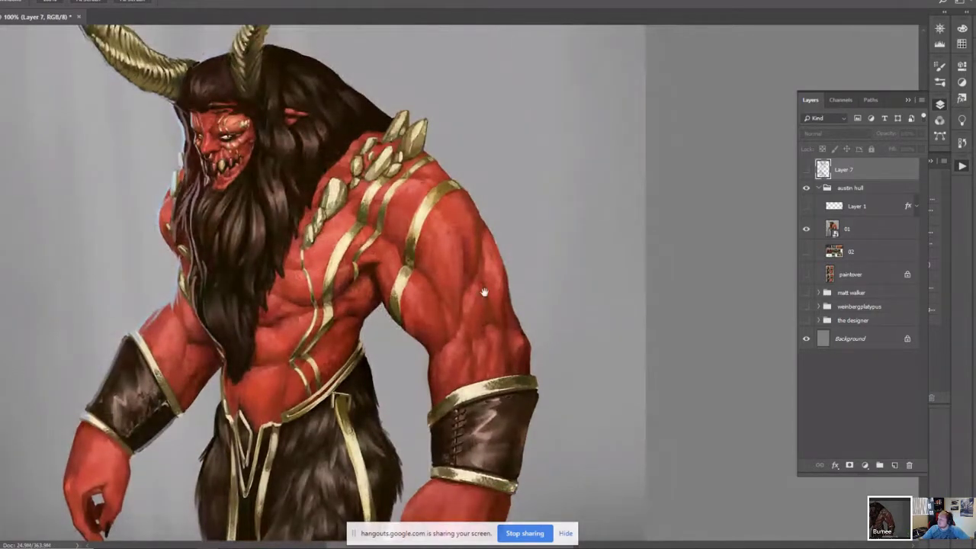
scroll(483, 292, "up", 1)
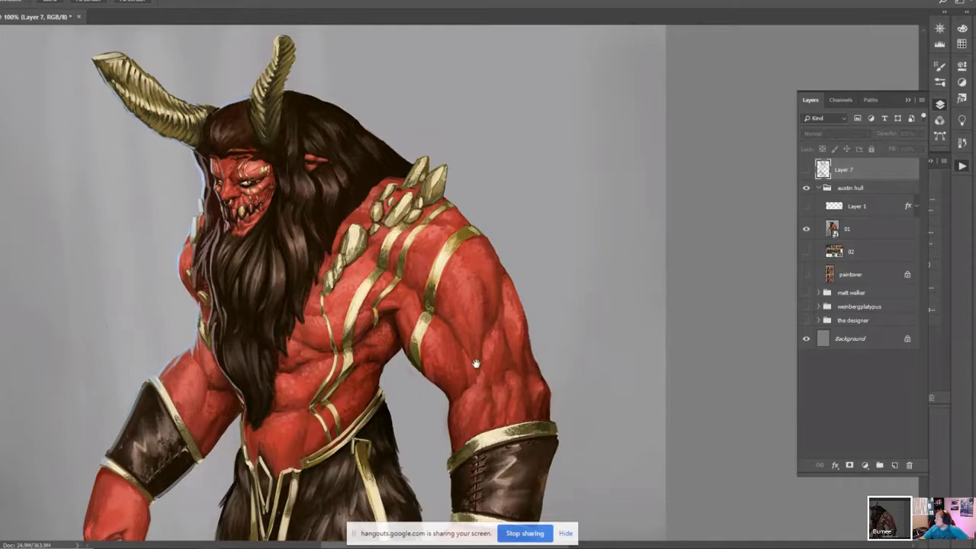
scroll(503, 335, "down", 5)
left_click_drag(484, 290, 495, 276)
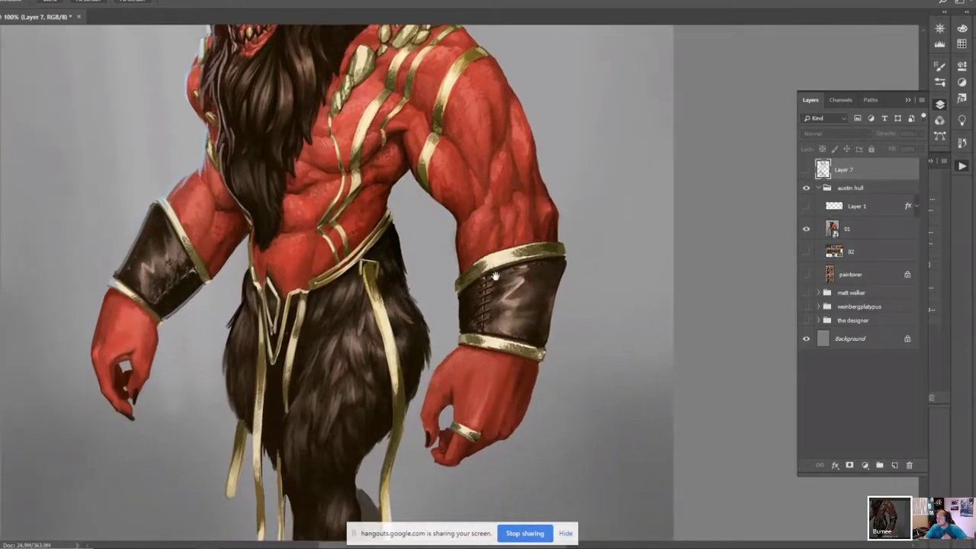
scroll(492, 321, "down", 4)
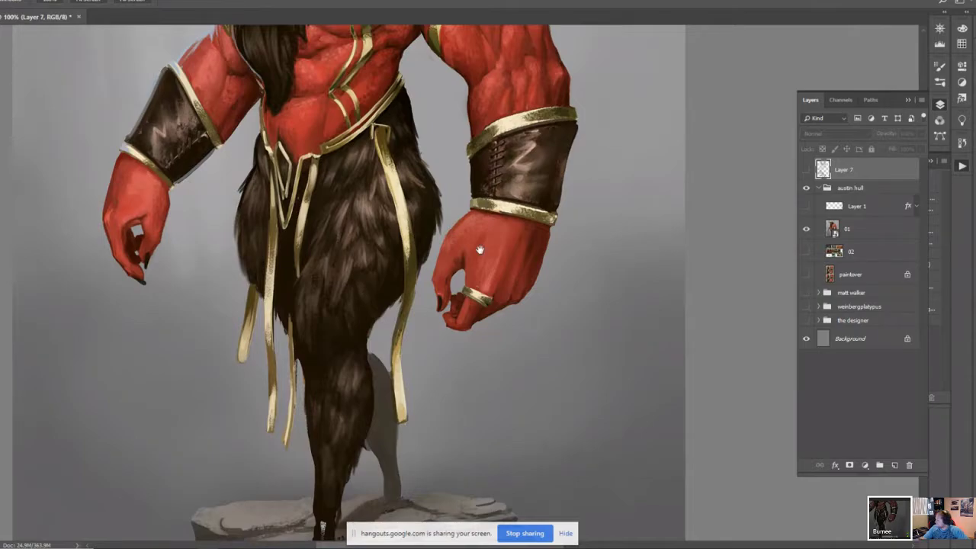
scroll(479, 249, "up", 10)
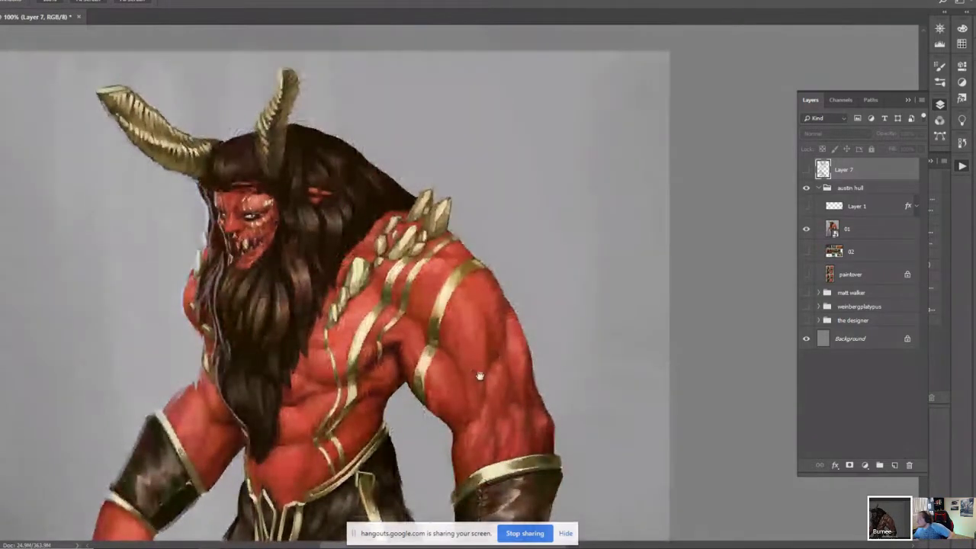
scroll(466, 332, "up", 1)
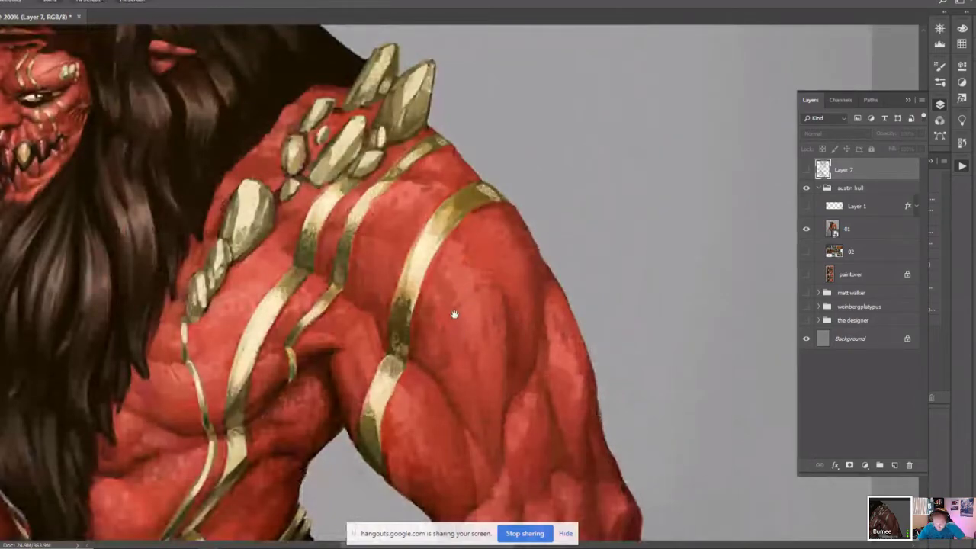
left_click_drag(453, 316, 469, 336)
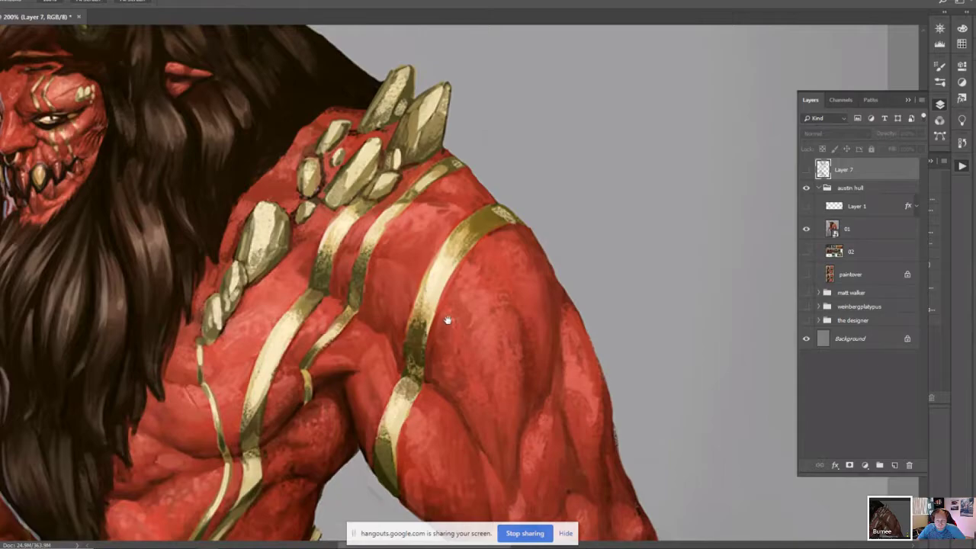
scroll(447, 321, "up", 5)
scroll(447, 320, "left", 5)
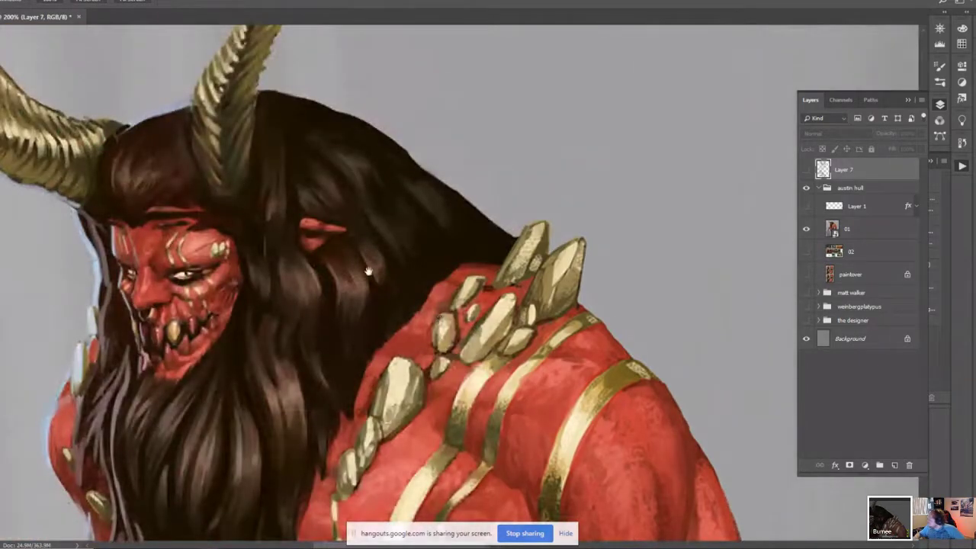
scroll(415, 305, "up", 3)
scroll(415, 305, "left", 2)
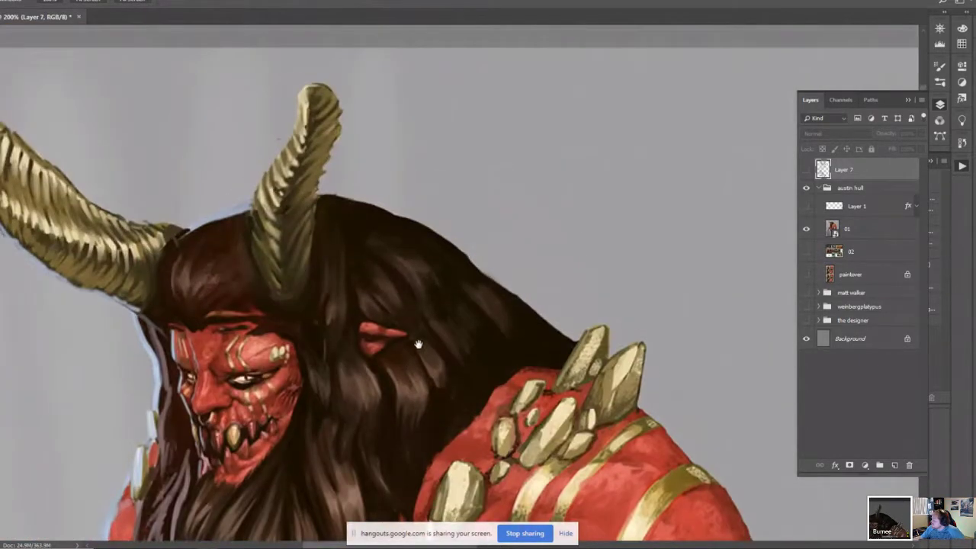
scroll(446, 404, "down", 6)
scroll(447, 404, "right", 1)
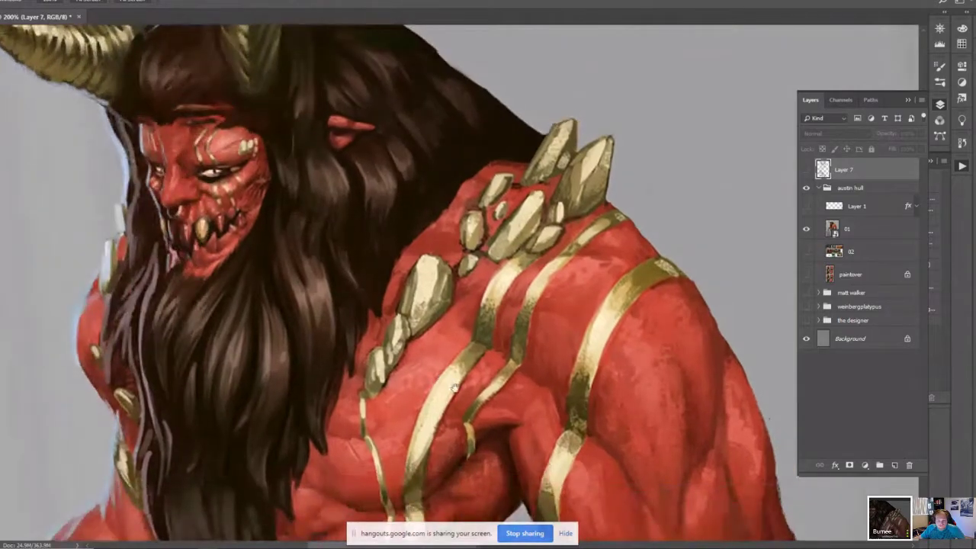
scroll(453, 387, "down", 5)
scroll(438, 320, "down", 3)
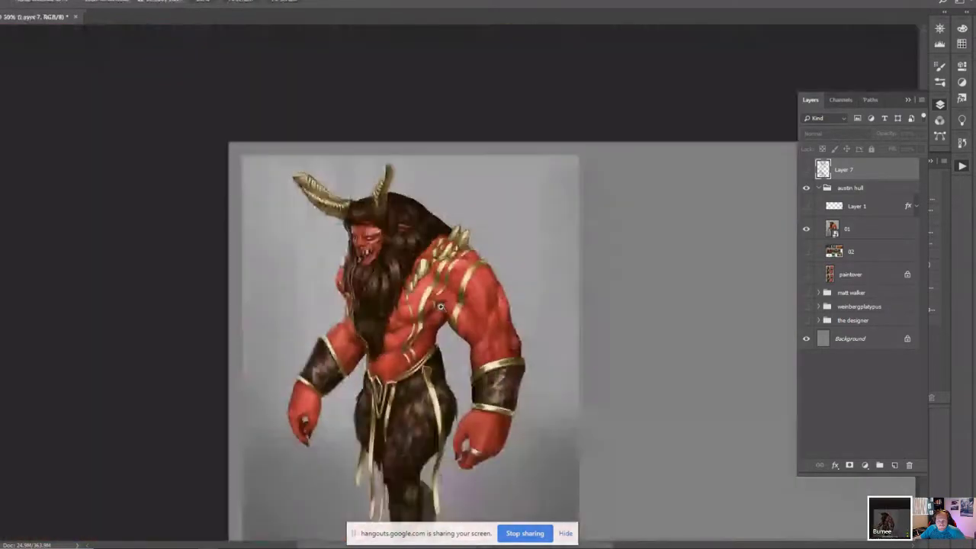
Pan over the character's lower body and feet, shifting the figure to the left.
scroll(452, 355, "up", 1)
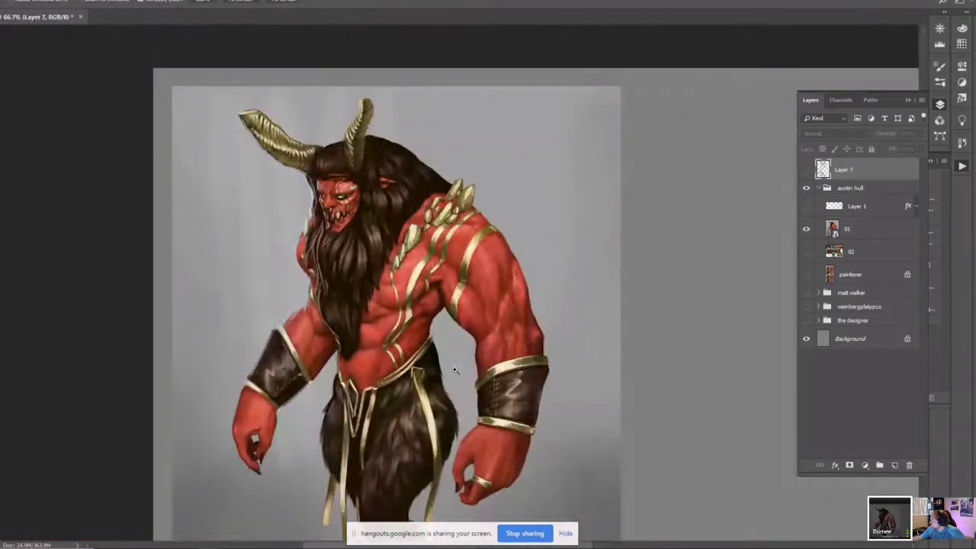
left_click_drag(458, 372, 442, 325)
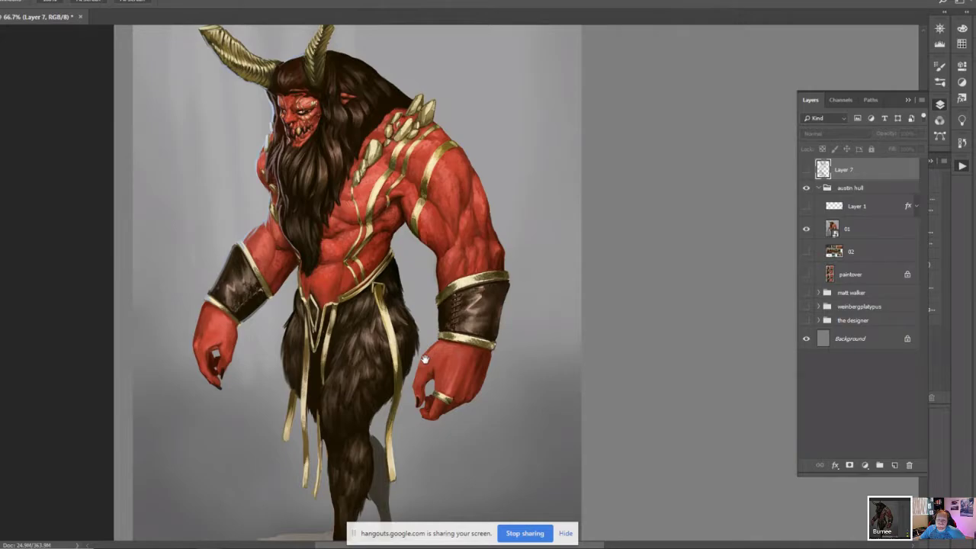
left_click_drag(461, 354, 474, 305)
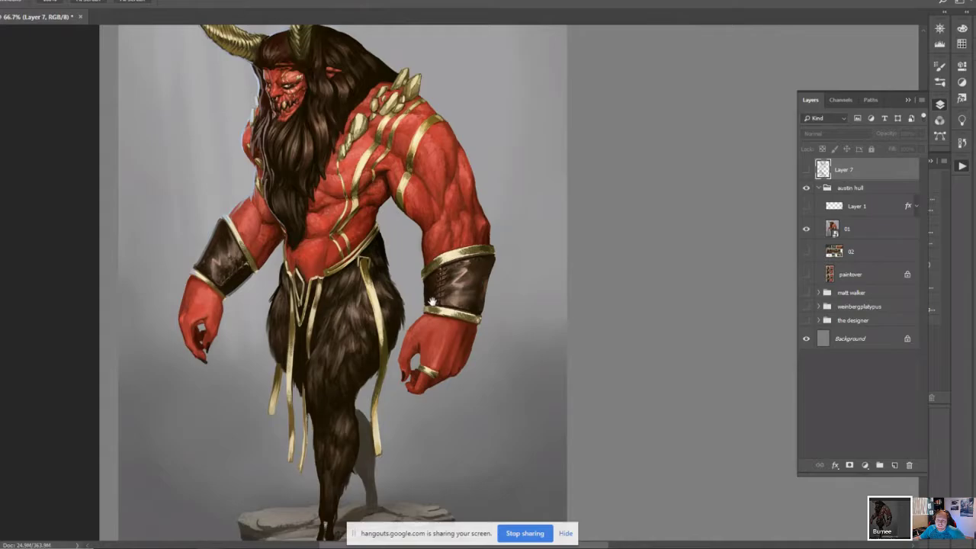
scroll(454, 324, "up", 3)
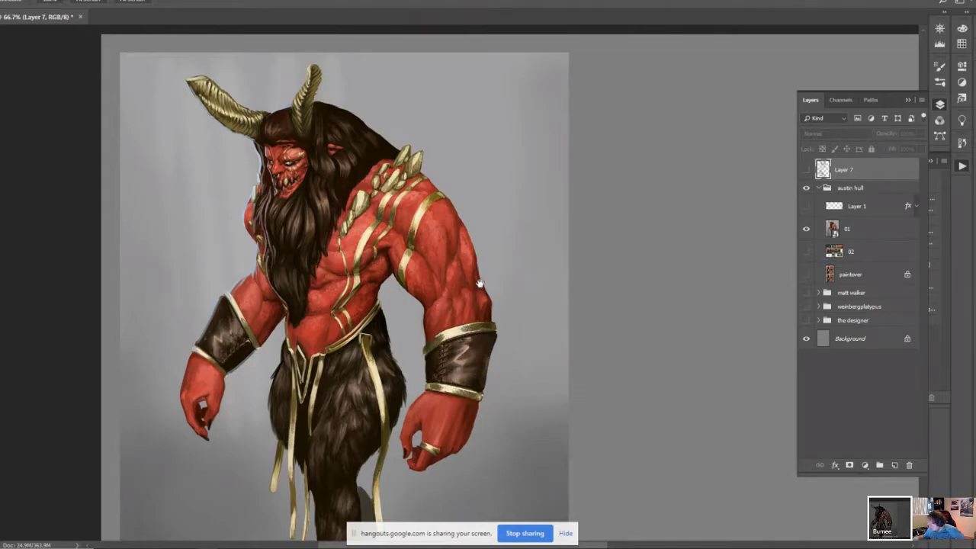
left_click_drag(437, 307, 378, 280)
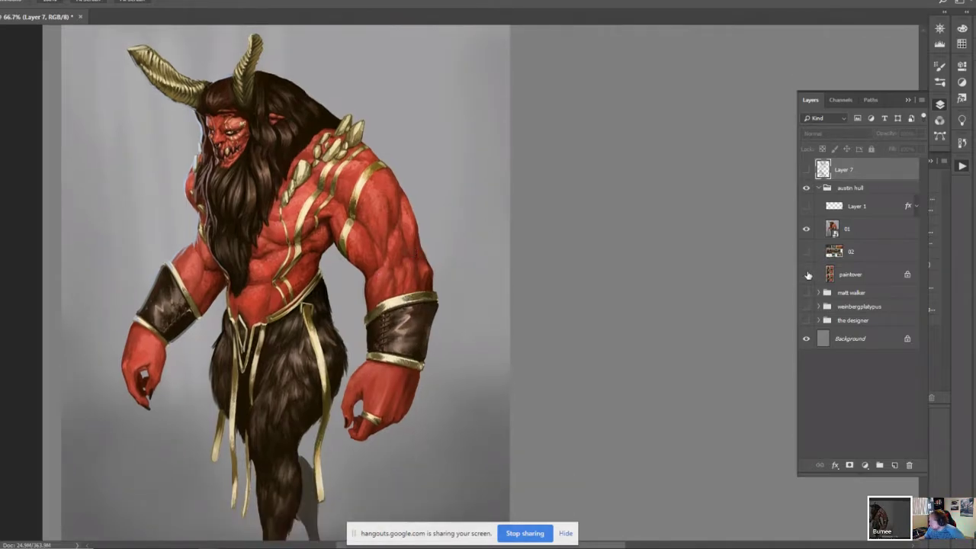
Show and select layer 02, then bring the fur reference photos into view.
left_click(806, 252)
left_click(851, 252)
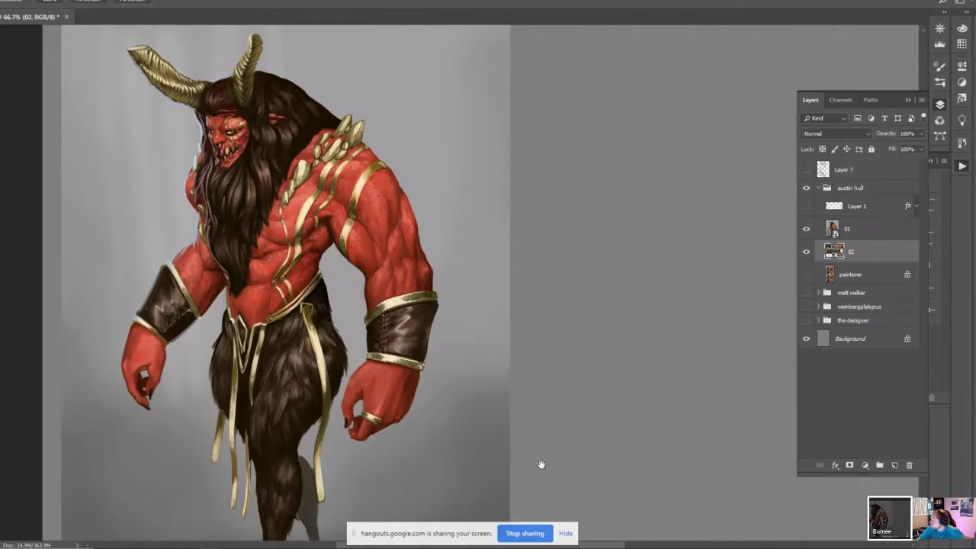
left_click_drag(540, 464, 632, 352)
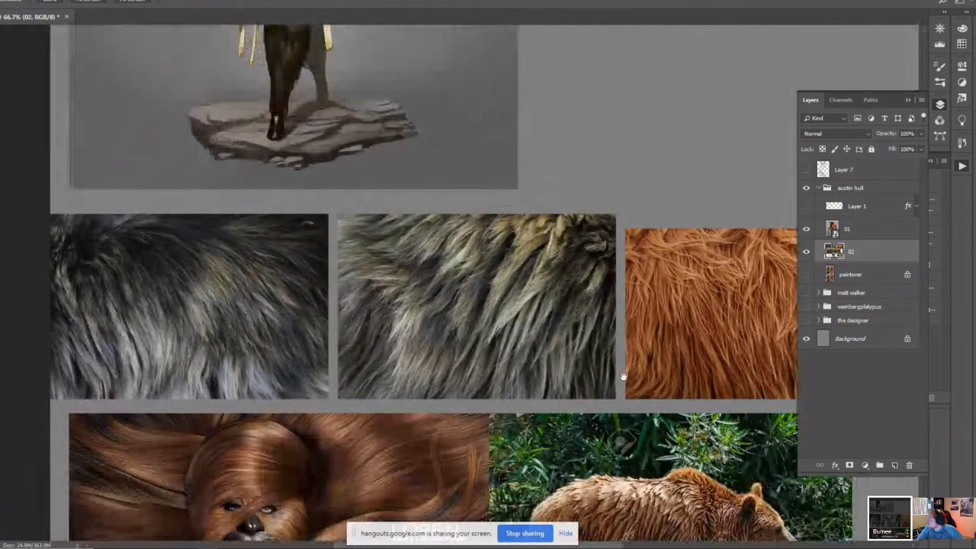
scroll(623, 375, "up", 5)
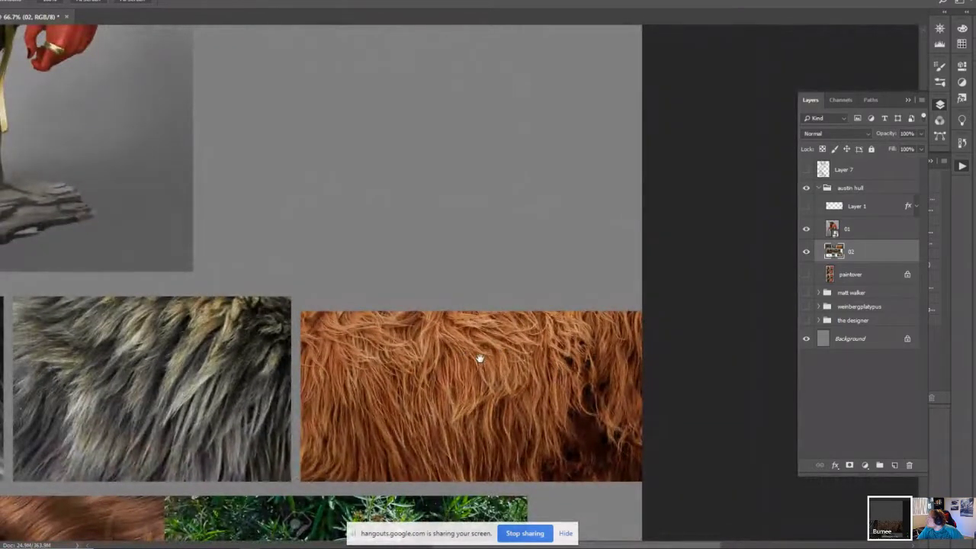
left_click_drag(480, 355, 571, 403)
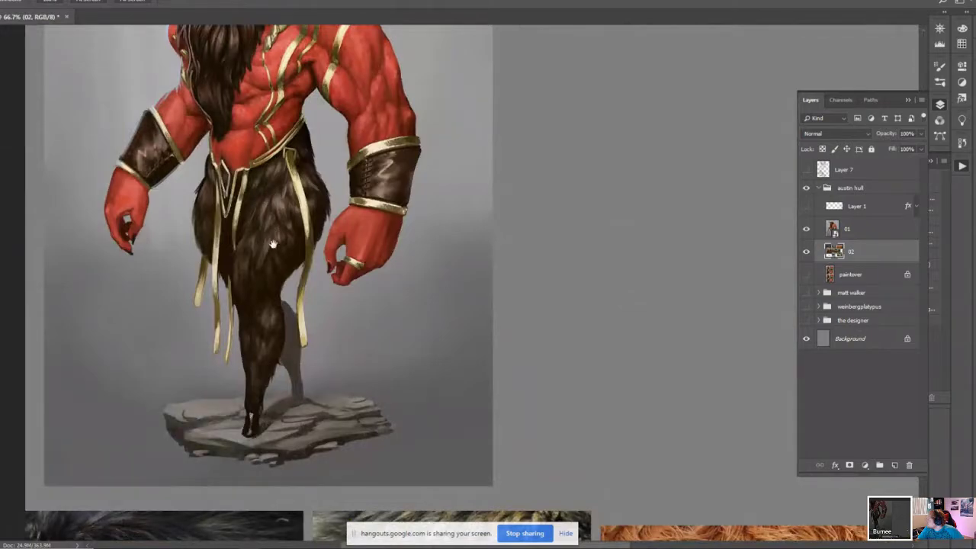
left_click_drag(544, 410, 481, 229)
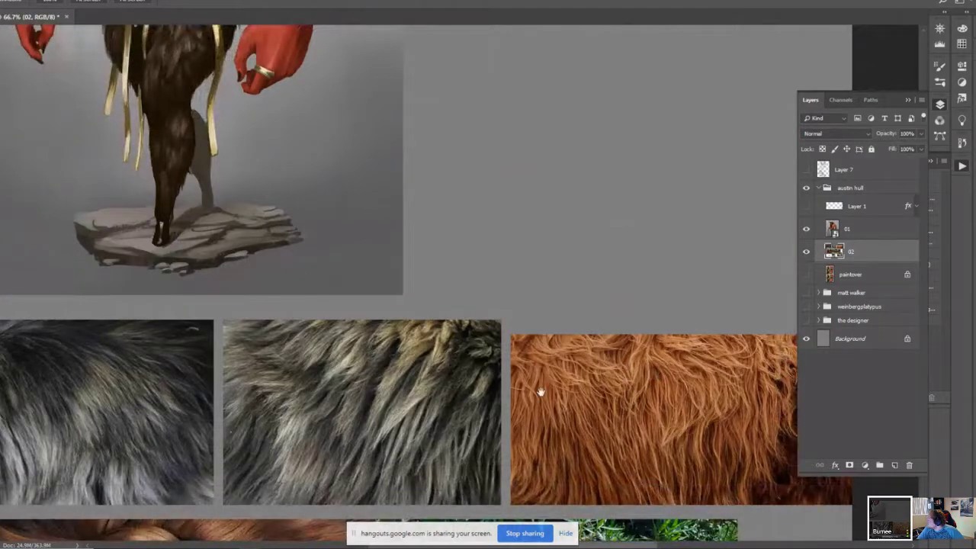
Select and show Layer 1, and set the foreground colour to bright red.
left_click(873, 207)
left_click(806, 207)
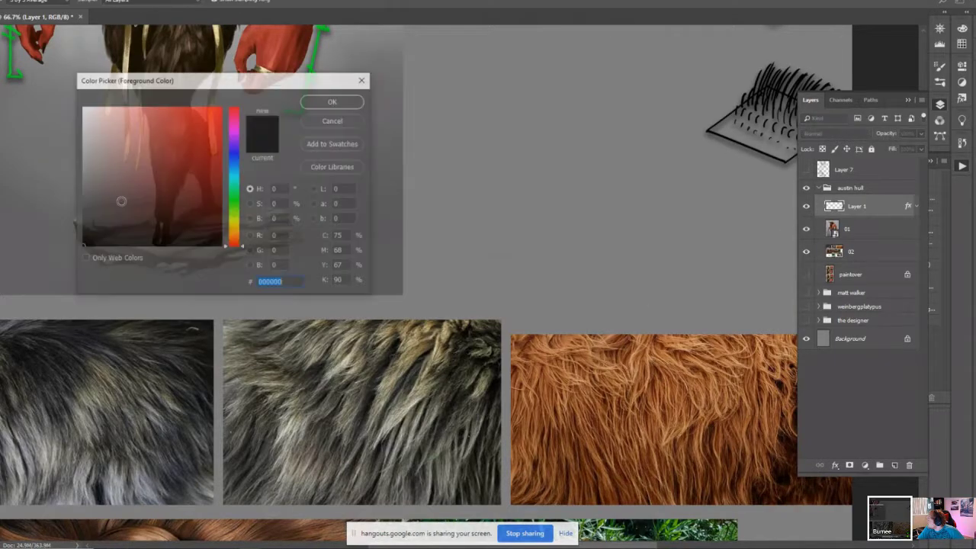
left_click(217, 108)
left_click(330, 101)
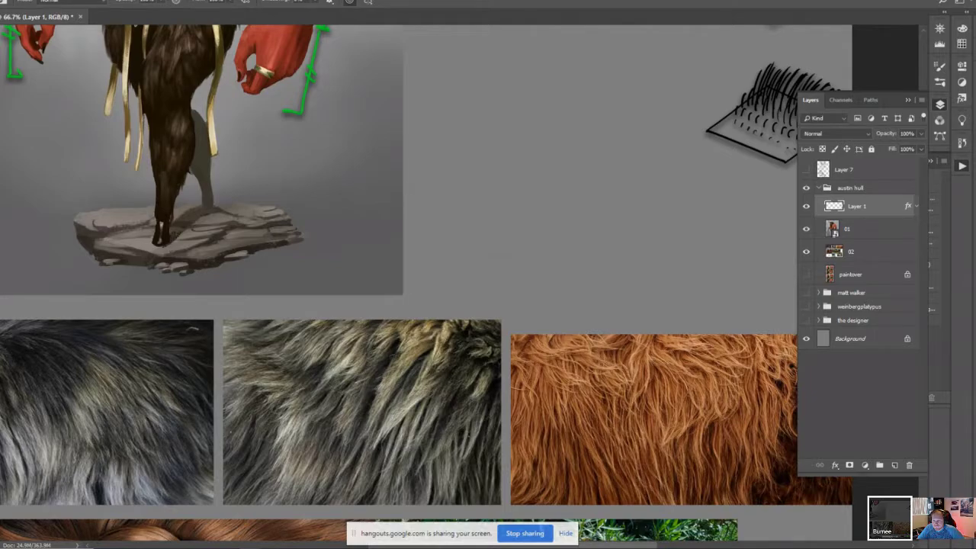
Brush red V-shaped strand-clump strokes and zigzags over the grey fur photo.
mouse_move(383, 374)
left_mouse_down()
mouse_move(367, 436)
mouse_move(407, 373)
left_mouse_up()
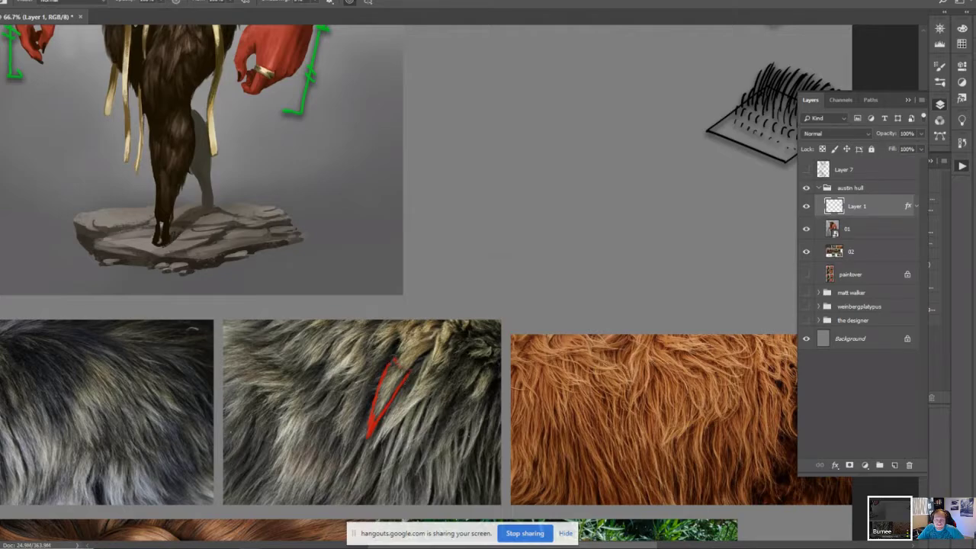
mouse_move(389, 415)
left_mouse_down()
mouse_move(372, 451)
mouse_move(431, 390)
left_mouse_up()
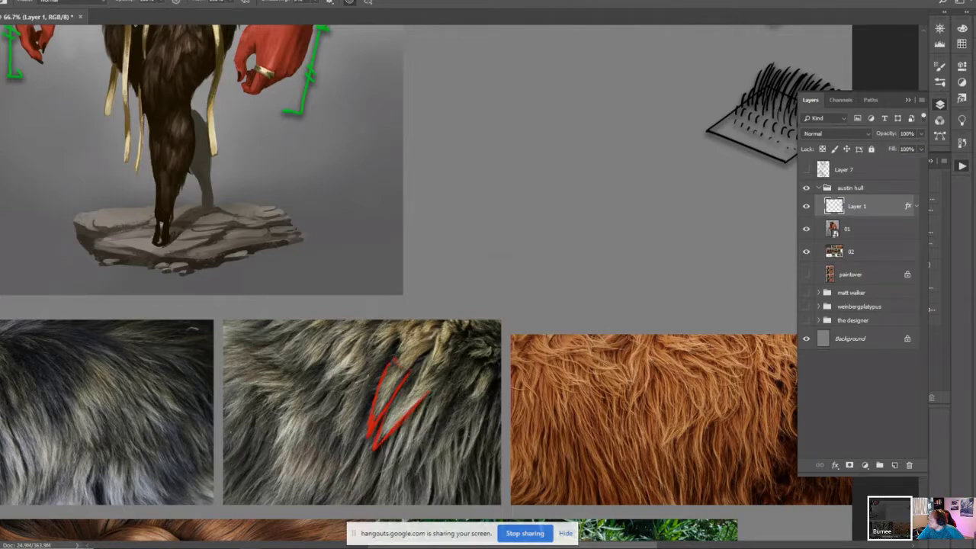
mouse_move(336, 344)
left_mouse_down()
mouse_move(309, 400)
mouse_move(370, 364)
left_mouse_up()
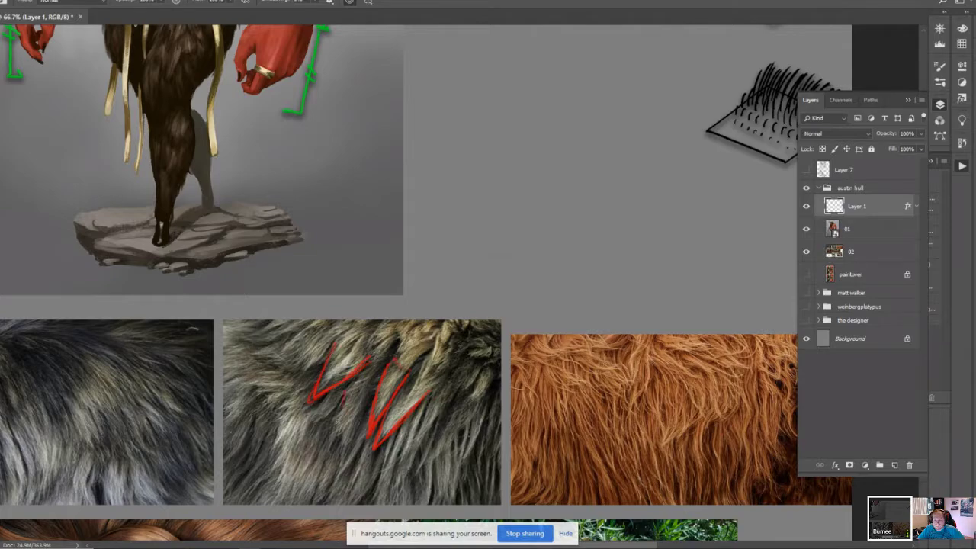
left_click_drag(344, 404, 329, 446)
left_click_drag(330, 446, 372, 398)
left_click_drag(283, 407, 267, 487)
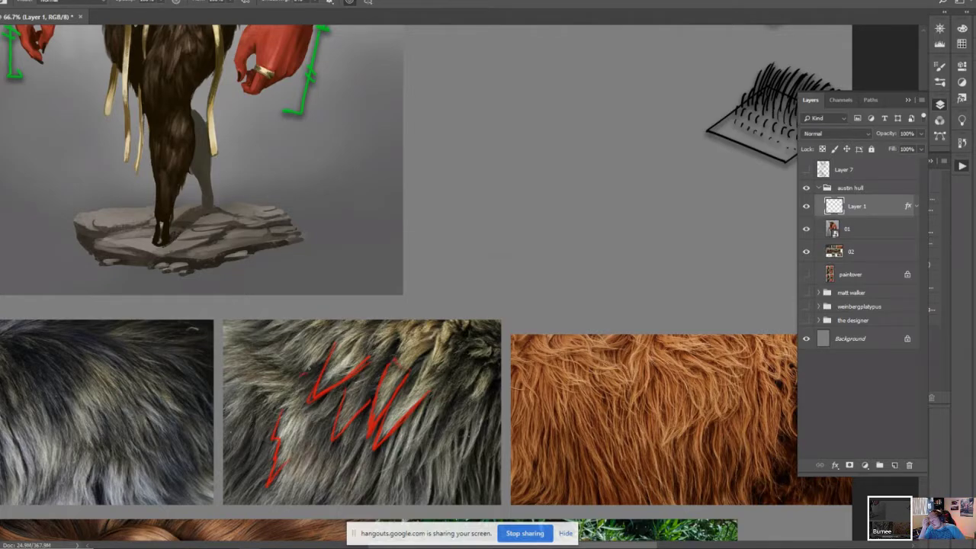
Add small red diagonal marks and crosses on the grey fur, then pan to the orange fur photo.
left_click_drag(286, 365, 305, 380)
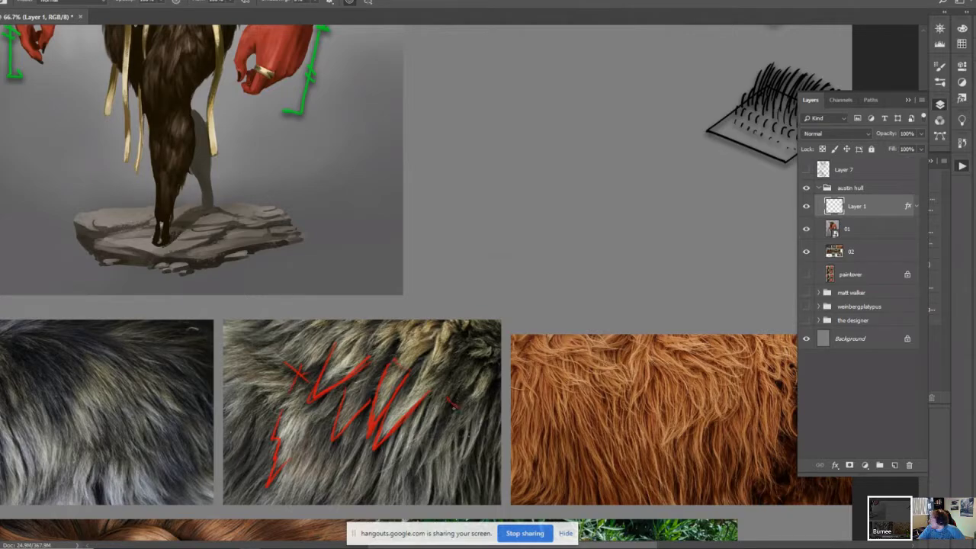
left_click_drag(457, 395, 450, 416)
left_click_drag(449, 363, 467, 372)
key("h")
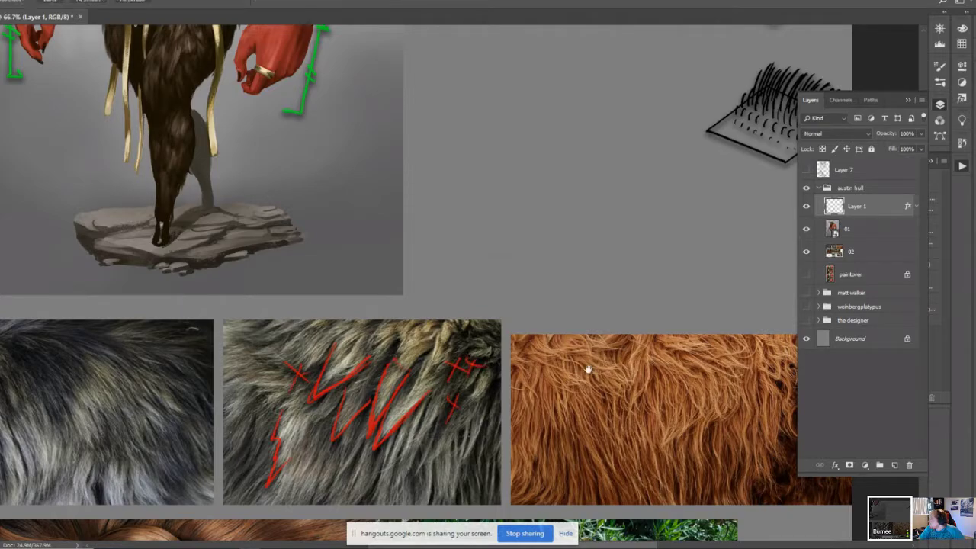
left_click_drag(588, 370, 497, 383)
left_click_drag(625, 351, 457, 327)
mouse_move(408, 360)
left_mouse_down()
mouse_move(456, 372)
mouse_move(371, 418)
mouse_move(413, 452)
mouse_move(444, 404)
left_mouse_up()
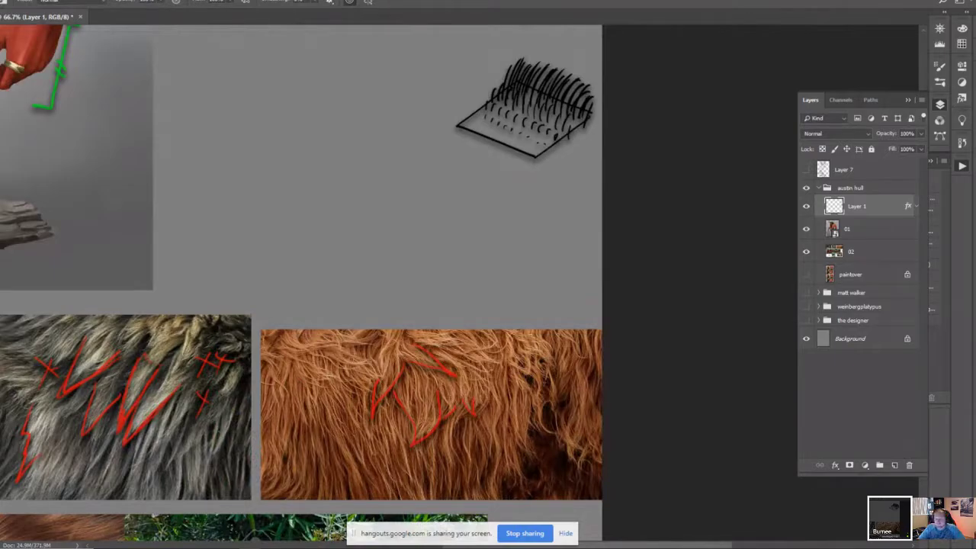
Trace the orange fur's strand clumps with red zigzag and curved strokes, then pan back to the character.
mouse_move(462, 372)
left_mouse_down()
mouse_move(488, 352)
mouse_move(467, 334)
left_mouse_up()
mouse_move(501, 364)
left_mouse_down()
mouse_move(535, 352)
mouse_move(553, 369)
mouse_move(548, 345)
left_mouse_up()
left_click_drag(373, 386, 350, 399)
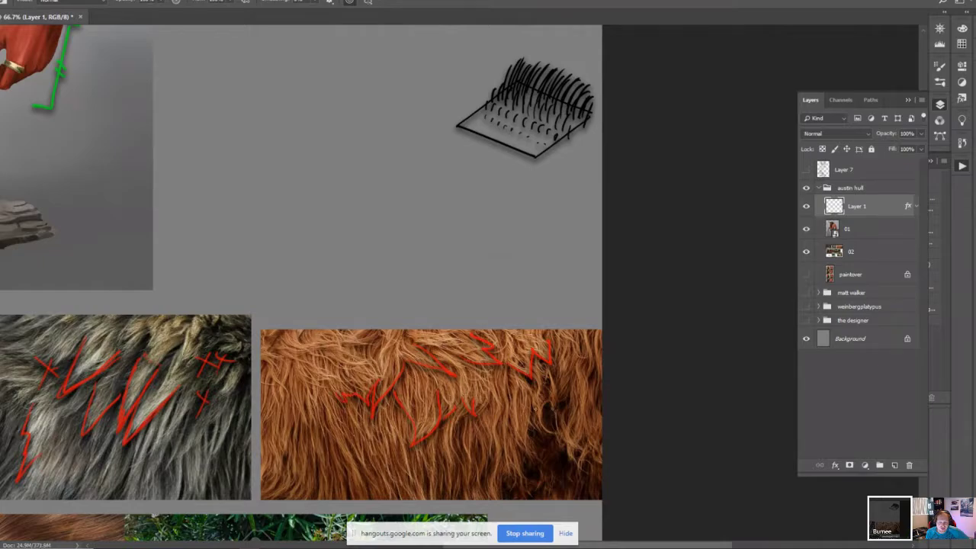
left_click_drag(550, 401, 552, 431)
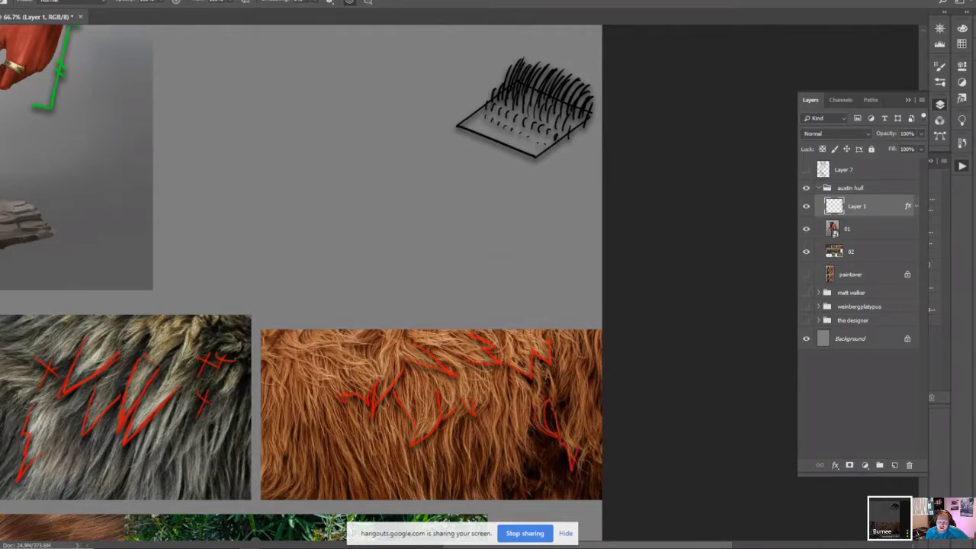
left_click_drag(499, 350, 509, 366)
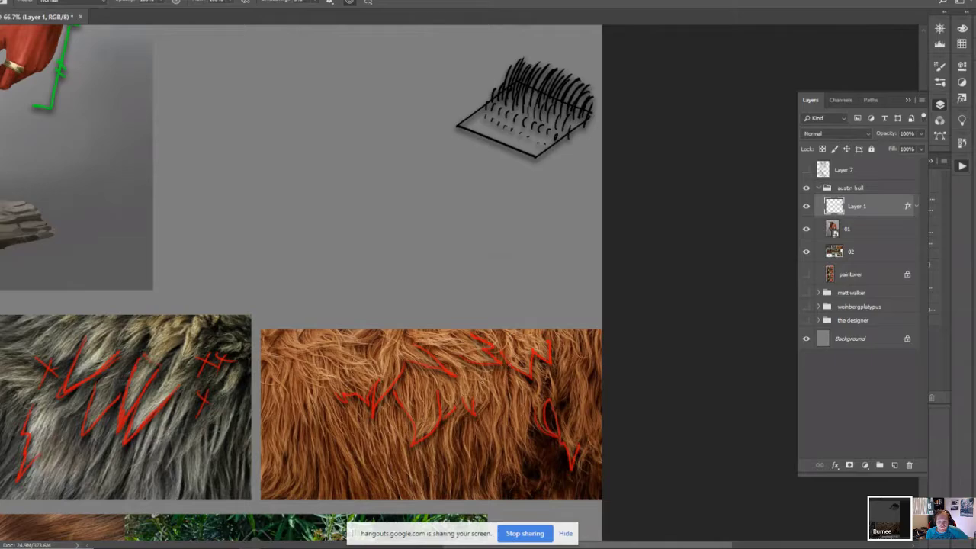
key("space")
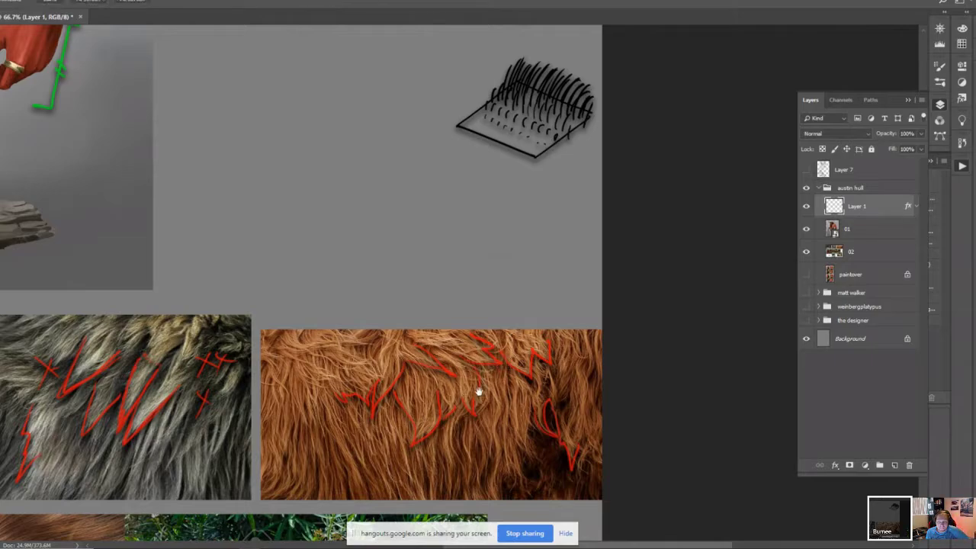
left_click_drag(492, 373, 501, 403)
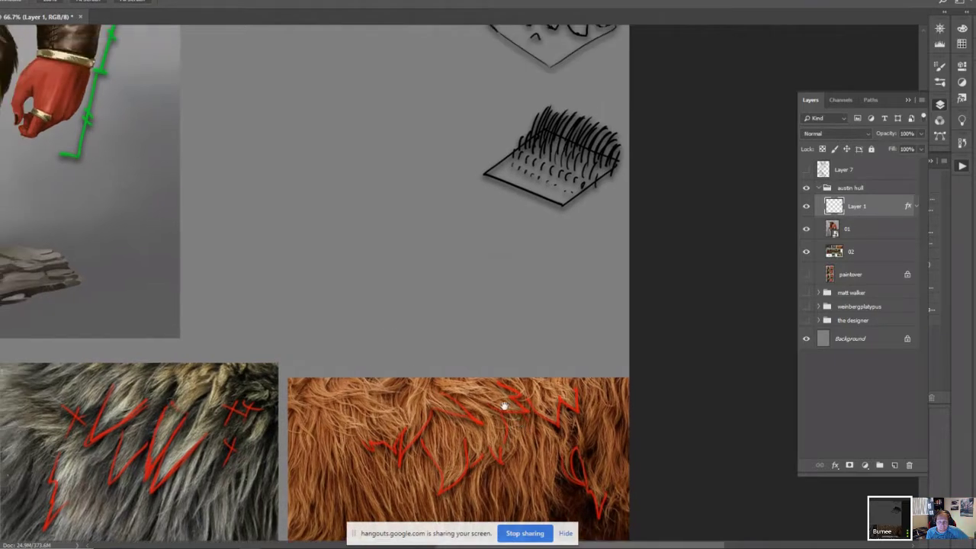
mouse_move(274, 183)
left_mouse_down()
mouse_move(475, 398)
mouse_move(511, 311)
left_mouse_up()
Sketch a red horn shape with an arrow, a spiral and an eye beside the character.
left_click_drag(472, 387, 570, 337)
mouse_move(522, 307)
left_mouse_down()
mouse_move(570, 338)
mouse_move(477, 396)
mouse_move(535, 324)
mouse_move(552, 340)
left_mouse_up()
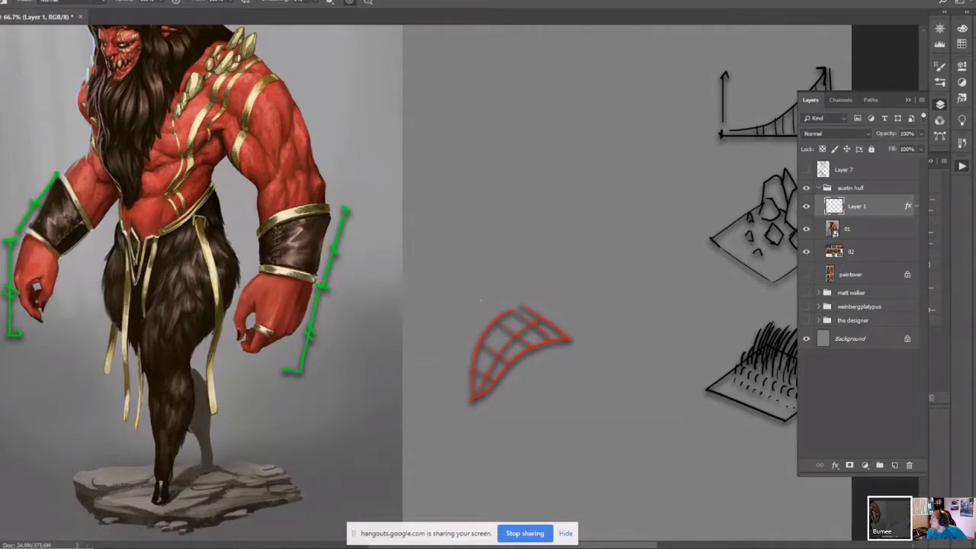
left_click_drag(440, 273, 480, 324)
left_click_drag(475, 280, 480, 324)
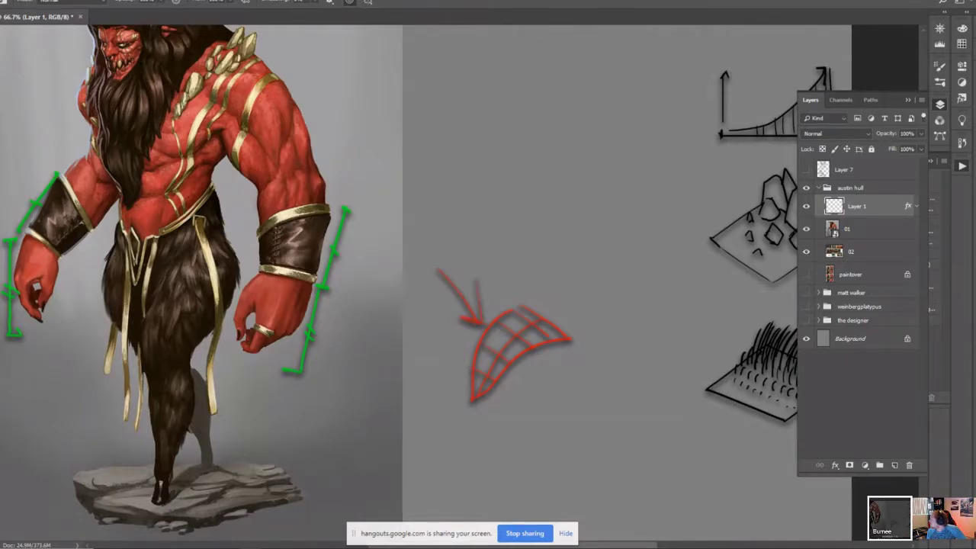
mouse_move(534, 381)
left_mouse_down()
mouse_move(599, 423)
mouse_move(539, 377)
mouse_move(545, 424)
mouse_move(547, 377)
mouse_move(541, 400)
left_mouse_up()
left_click_drag(588, 449, 583, 396)
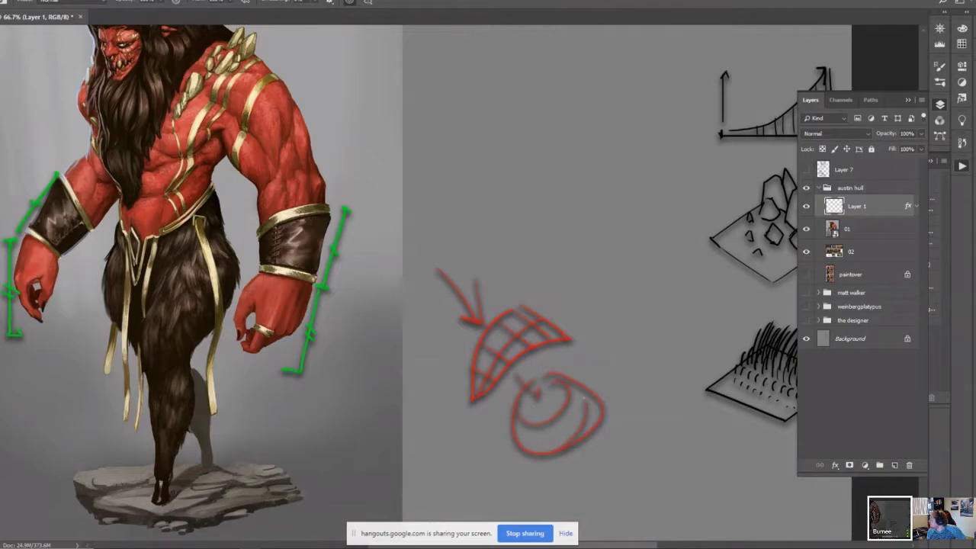
left_click_drag(523, 456, 621, 436)
mouse_move(536, 440)
left_mouse_down()
mouse_move(562, 434)
mouse_move(610, 409)
left_mouse_up()
Lasso and delete the red sketch, deselect, and pan down to the fur reference images.
key("l")
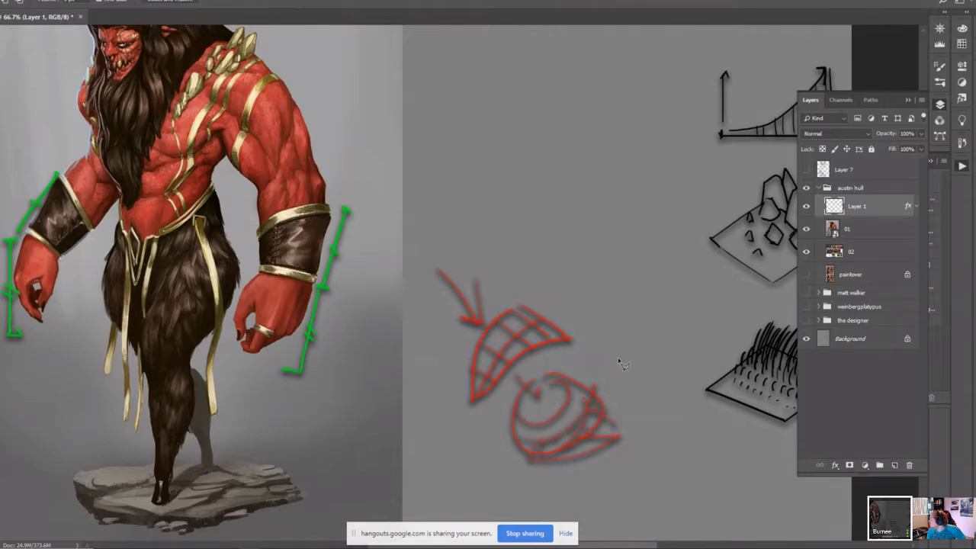
mouse_move(654, 353)
left_mouse_down()
mouse_move(659, 424)
mouse_move(605, 477)
mouse_move(548, 496)
mouse_move(477, 477)
mouse_move(417, 399)
mouse_move(479, 228)
mouse_move(562, 273)
mouse_move(659, 382)
left_mouse_up()
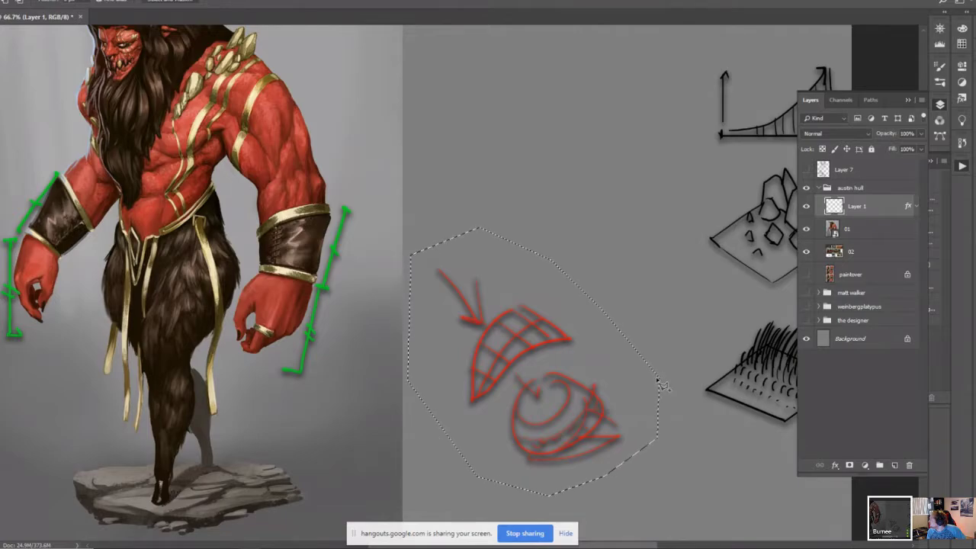
key("Delete")
key("ctrl+d")
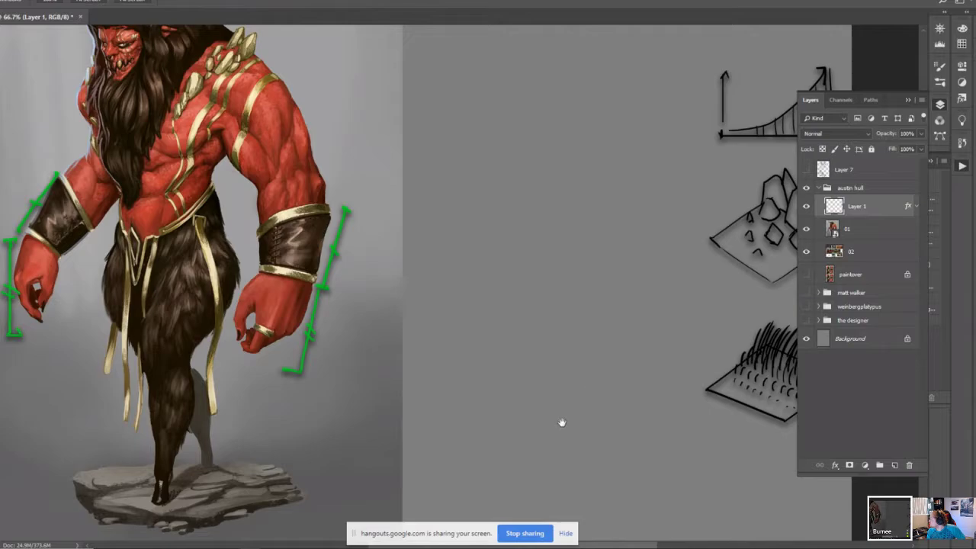
left_click_drag(575, 439, 606, 223)
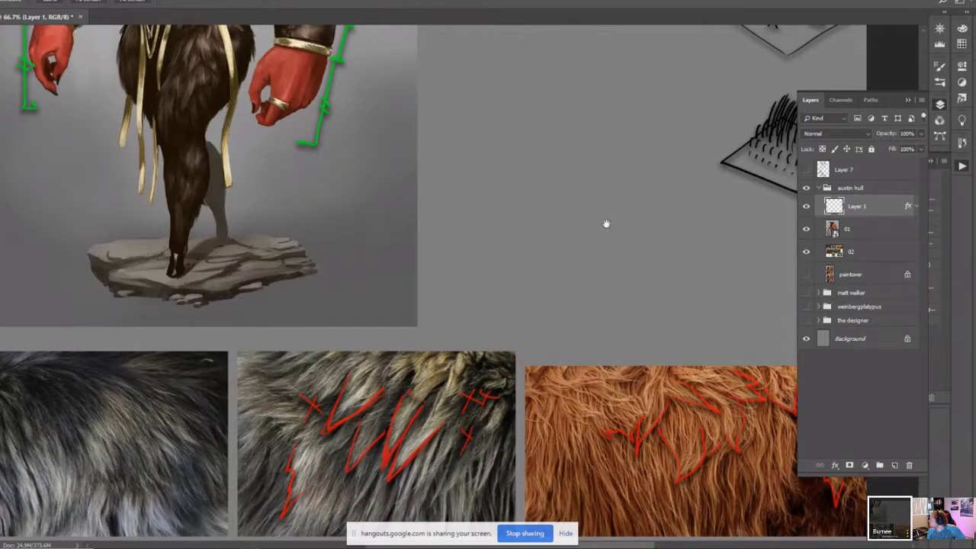
Scroll over to the Chewbacca hair reference image.
scroll(605, 221, "down", 5)
scroll(605, 373, "left", 4)
scroll(605, 373, "left", 1)
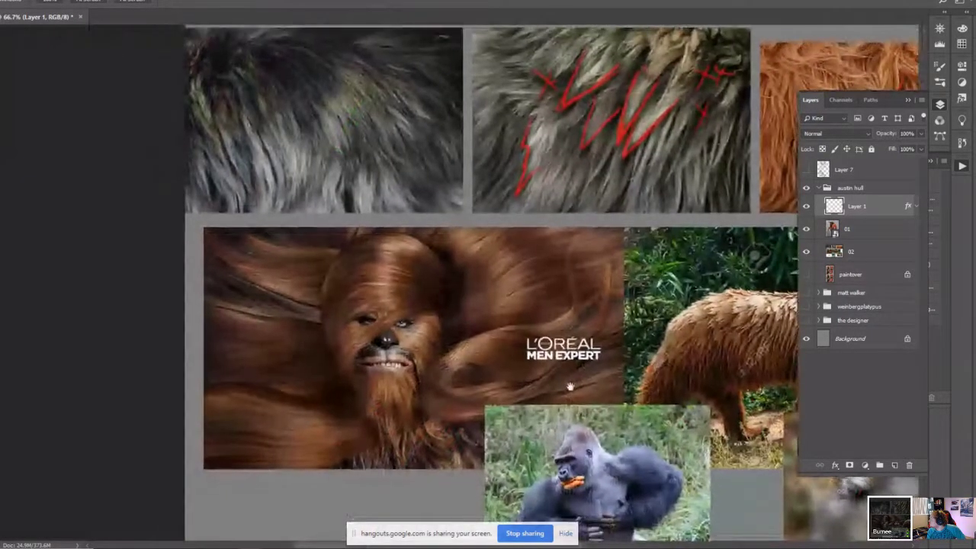
scroll(494, 370, "up", 1)
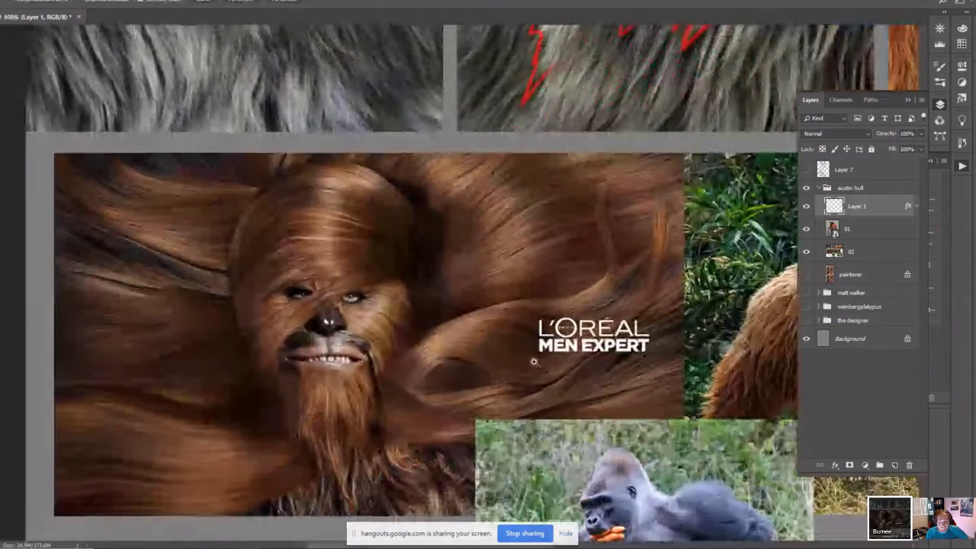
scroll(560, 331, "up", 1)
scroll(560, 332, "left", 1)
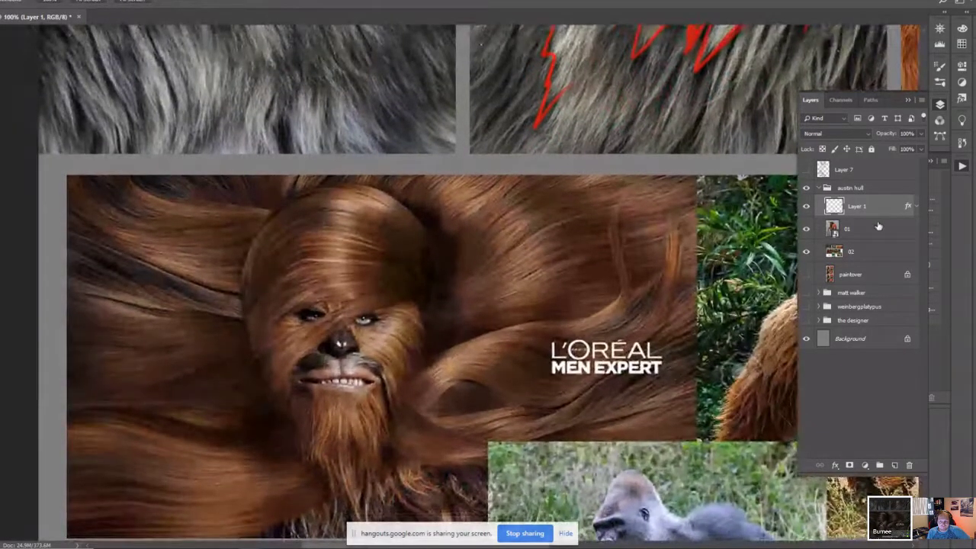
Paint red hair-clump outlines and flow lines on Chewbacca, then lasso and delete them.
key("b")
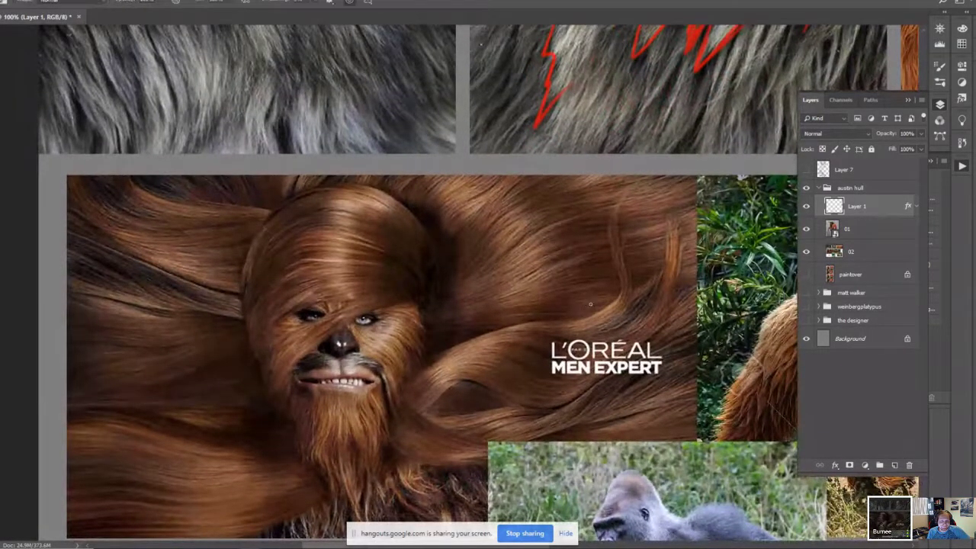
mouse_move(443, 352)
left_mouse_down()
mouse_move(494, 346)
mouse_move(454, 349)
left_mouse_up()
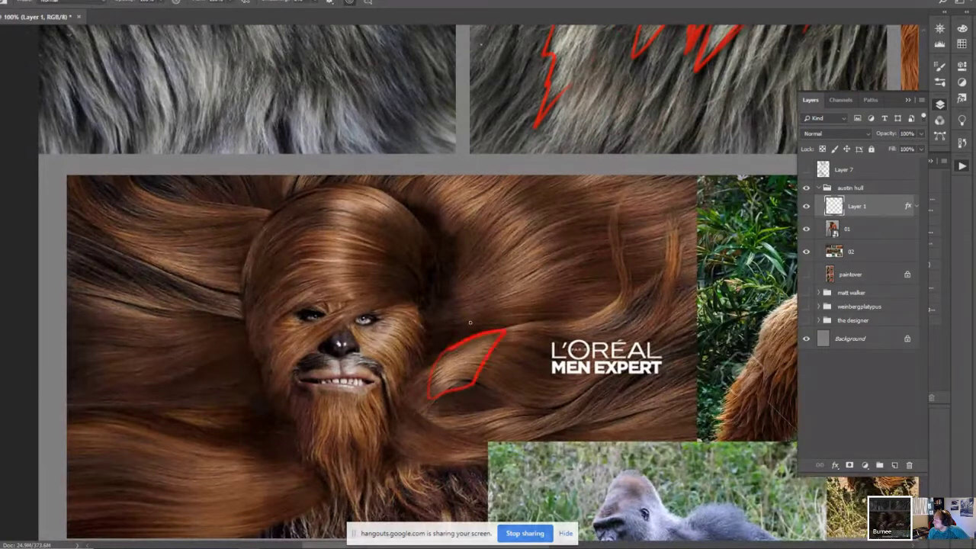
mouse_move(403, 184)
left_mouse_down()
mouse_move(491, 276)
mouse_move(498, 322)
mouse_move(557, 276)
mouse_move(479, 163)
mouse_move(406, 183)
left_mouse_up()
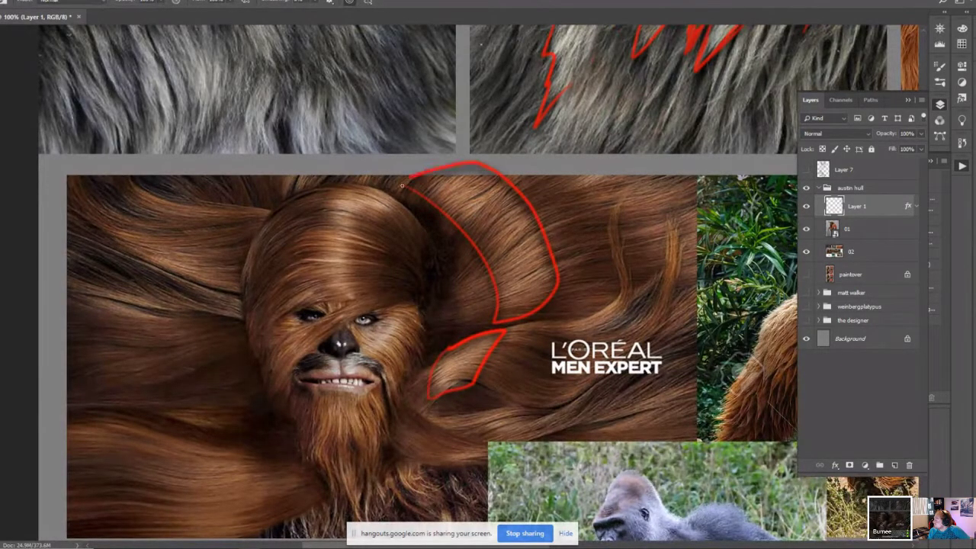
mouse_move(163, 470)
left_mouse_down()
mouse_move(252, 531)
mouse_move(156, 405)
left_mouse_up()
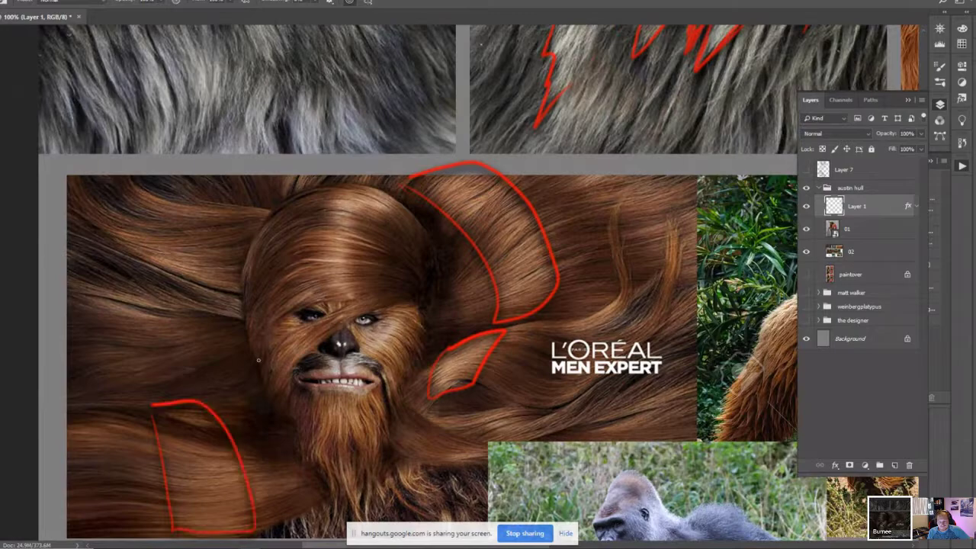
left_click_drag(521, 353, 514, 325)
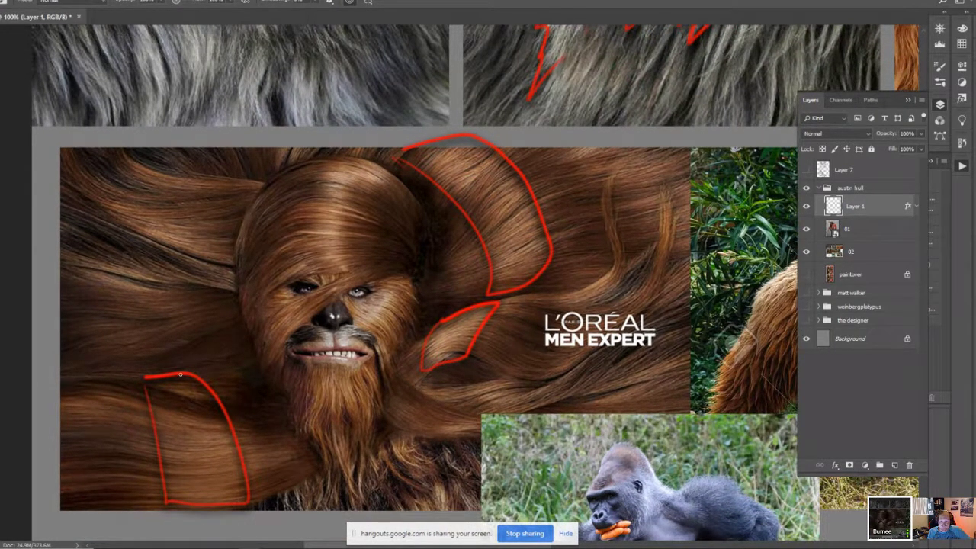
mouse_move(108, 347)
left_mouse_down()
mouse_move(180, 325)
mouse_move(233, 333)
left_mouse_up()
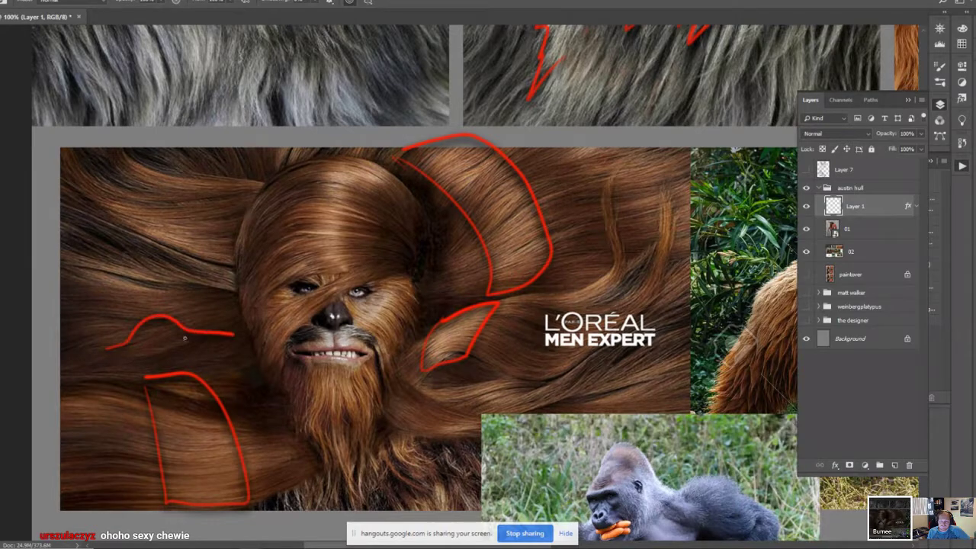
mouse_move(101, 348)
left_mouse_down()
mouse_move(169, 338)
mouse_move(190, 349)
mouse_move(224, 345)
left_mouse_up()
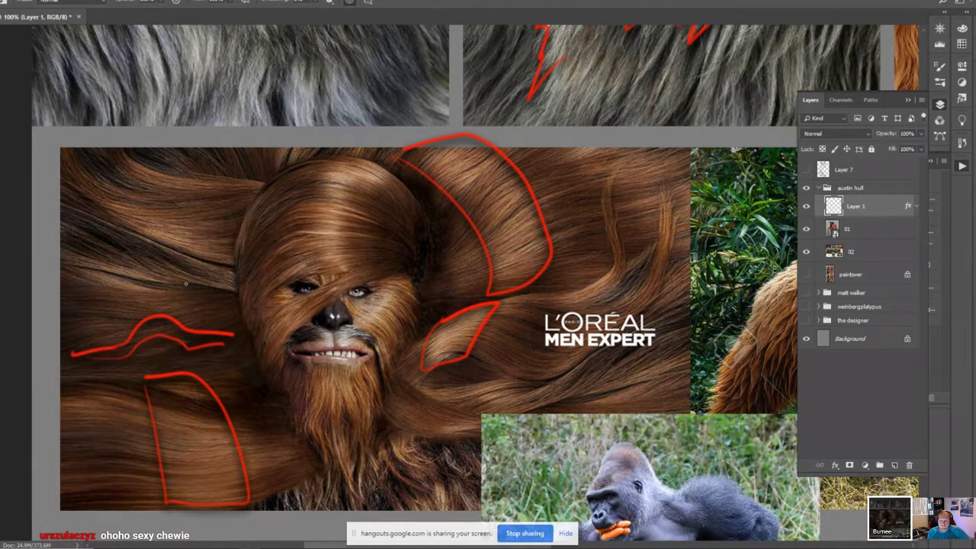
mouse_move(186, 207)
left_mouse_down()
mouse_move(157, 297)
mouse_move(98, 246)
left_mouse_up()
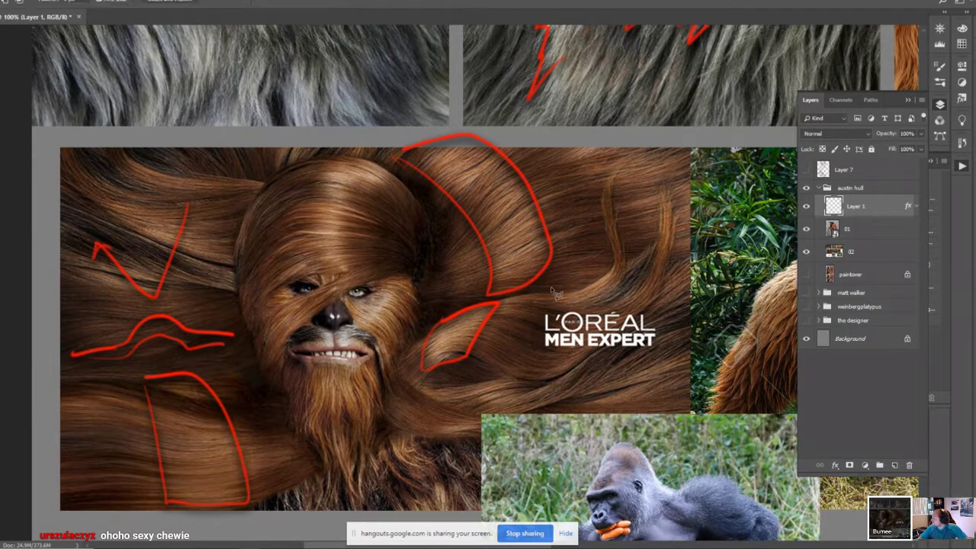
mouse_move(543, 316)
left_mouse_down()
mouse_move(388, 476)
mouse_move(264, 524)
mouse_move(142, 520)
mouse_move(64, 439)
mouse_move(151, 153)
mouse_move(336, 93)
mouse_move(505, 100)
mouse_move(586, 174)
mouse_move(549, 319)
left_mouse_up()
key("Delete")
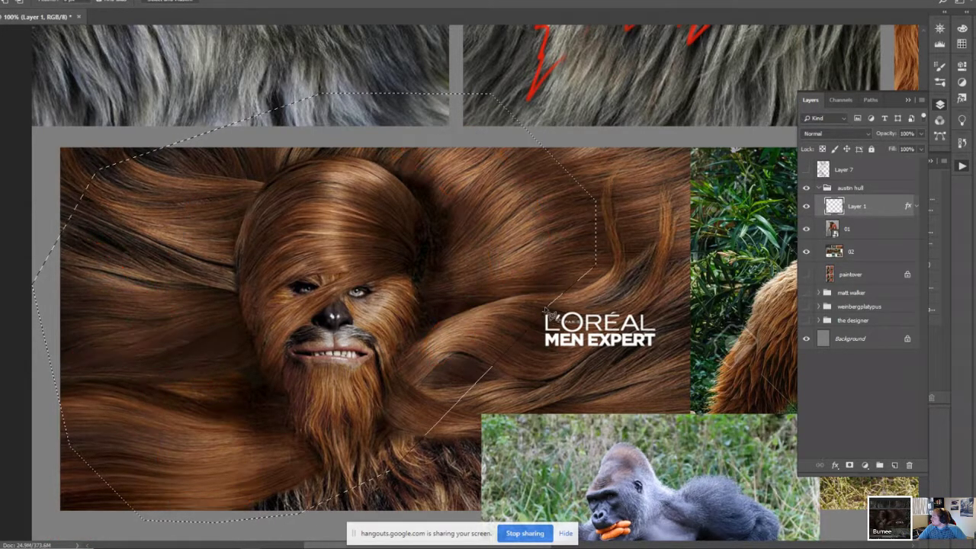
Pan to the bear photo and draw red barrel contours across its torso.
scroll(549, 316, "right", 10)
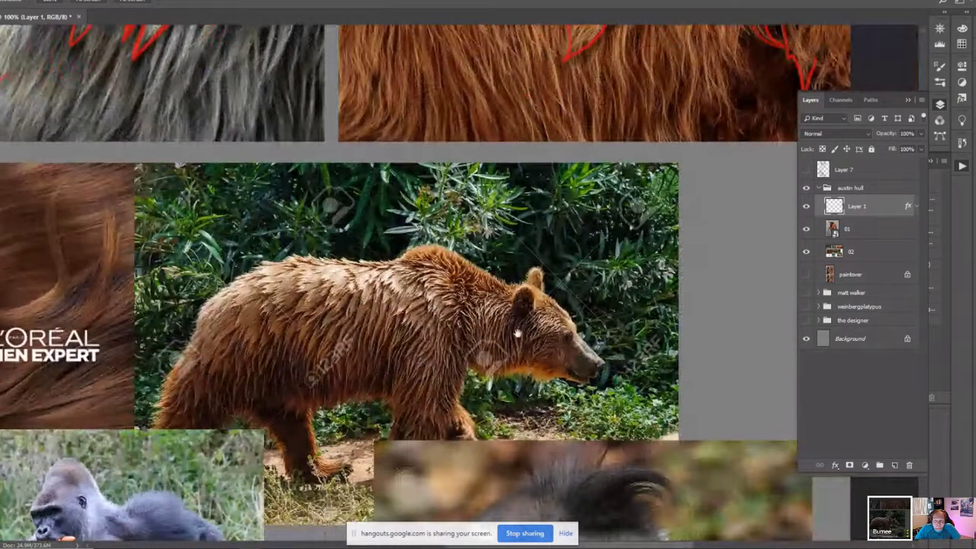
scroll(488, 340, "right", 2)
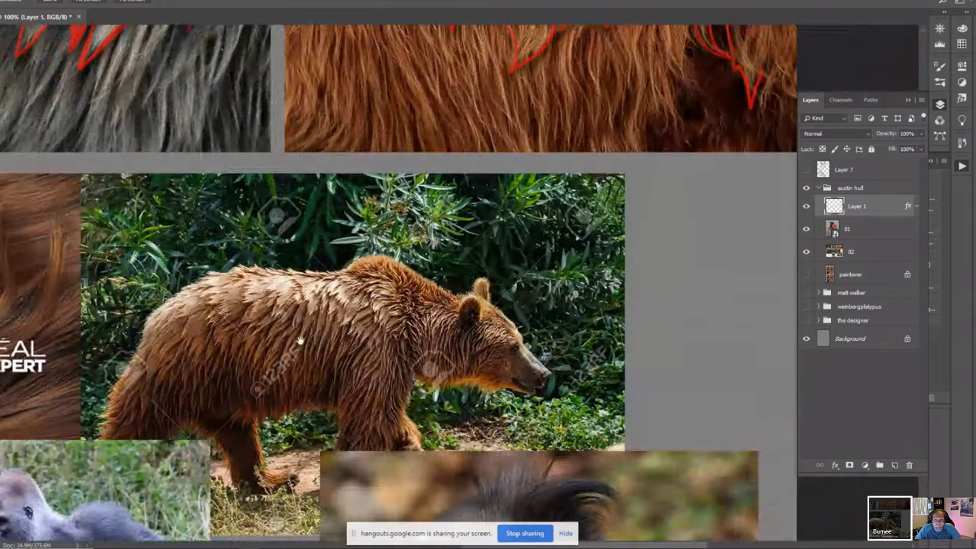
key("b")
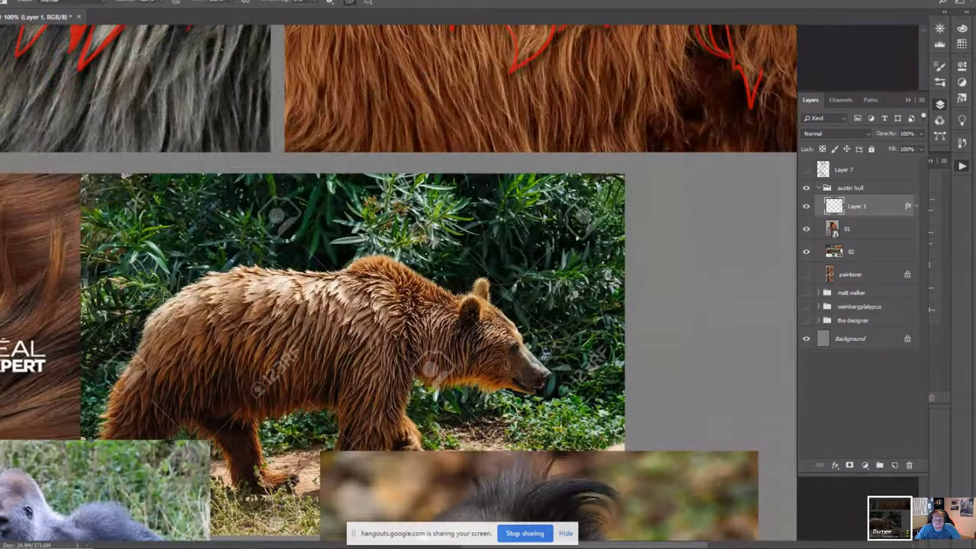
mouse_move(204, 281)
left_mouse_down()
mouse_move(202, 416)
mouse_move(338, 416)
left_mouse_up()
left_click_drag(365, 271, 371, 381)
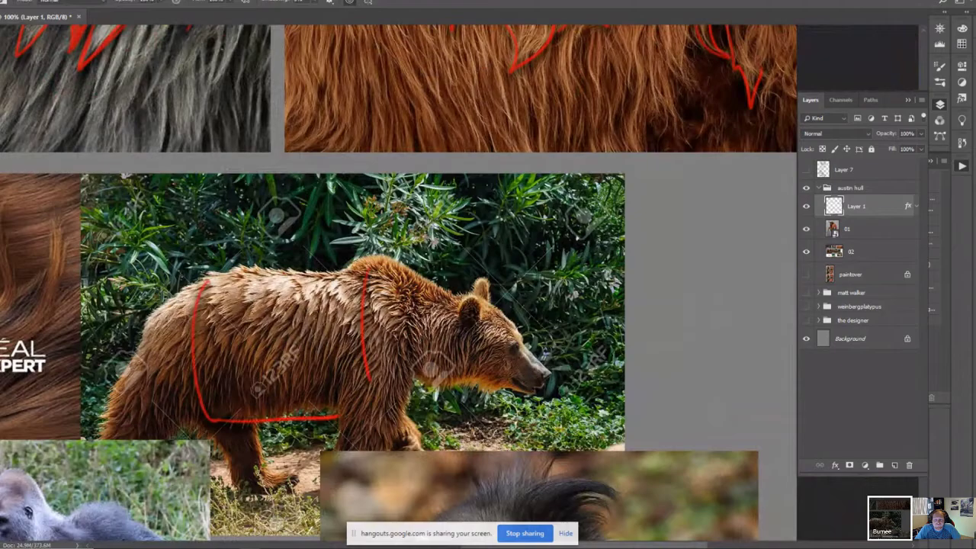
left_click_drag(204, 281, 391, 271)
left_click_drag(241, 281, 236, 417)
left_click_drag(287, 279, 286, 412)
mouse_move(328, 275)
left_mouse_down()
mouse_move(325, 397)
mouse_move(353, 308)
mouse_move(351, 374)
left_mouse_up()
left_click_drag(205, 313, 364, 313)
Add hair-direction lines above the bear's back and flank contours, then zoom out.
left_click_drag(204, 222, 251, 313)
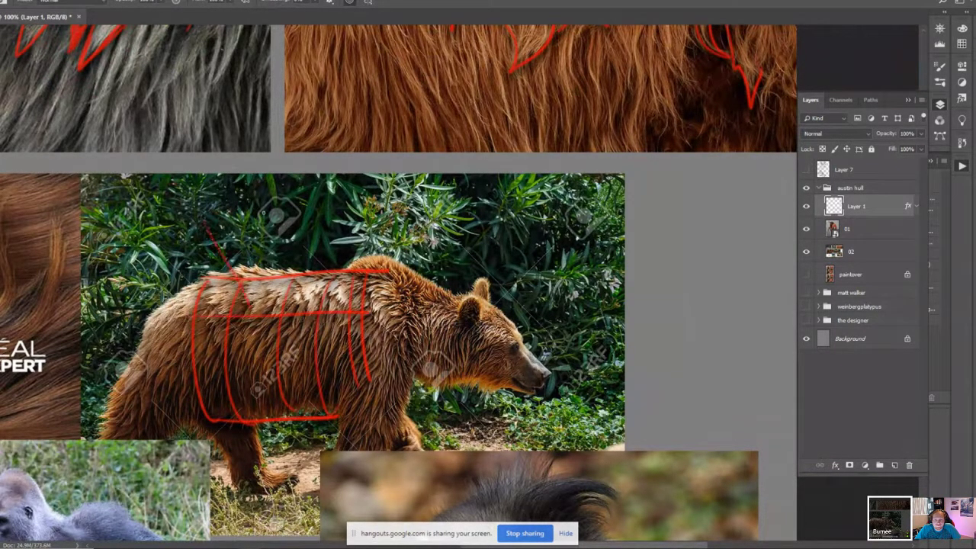
left_click_drag(266, 210, 289, 304)
left_click_drag(319, 215, 329, 289)
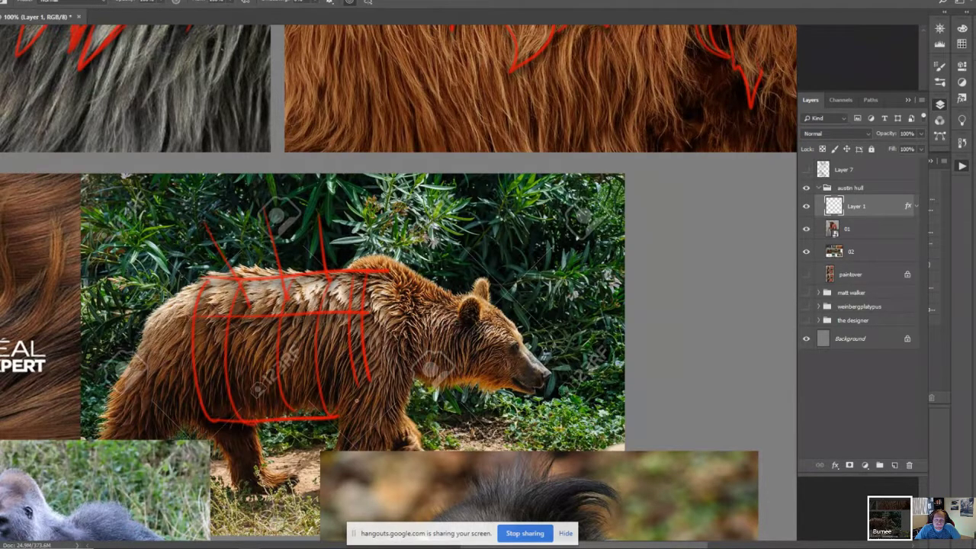
mouse_move(244, 334)
left_mouse_down()
mouse_move(284, 306)
mouse_move(308, 333)
mouse_move(358, 329)
left_mouse_up()
left_click_drag(197, 364, 366, 364)
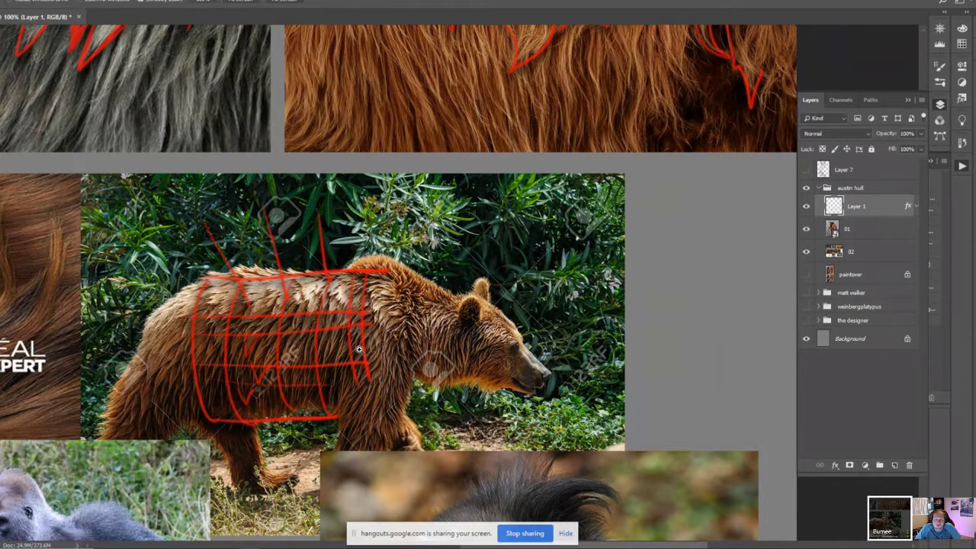
key("ctrl+minus")
key("ctrl+minus")
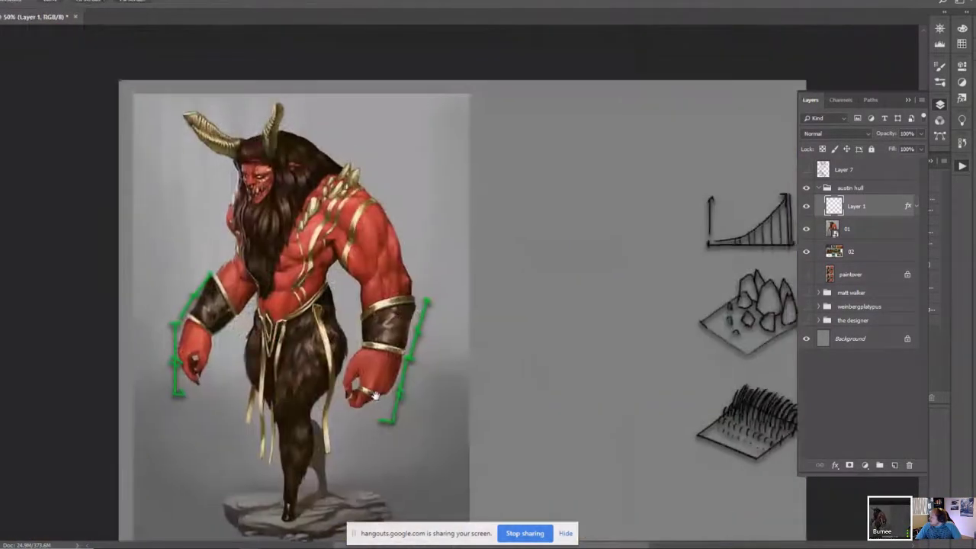
Zoom to 66.7% on the demon painting and begin a lasso around its arms.
scroll(318, 403, "up", 1)
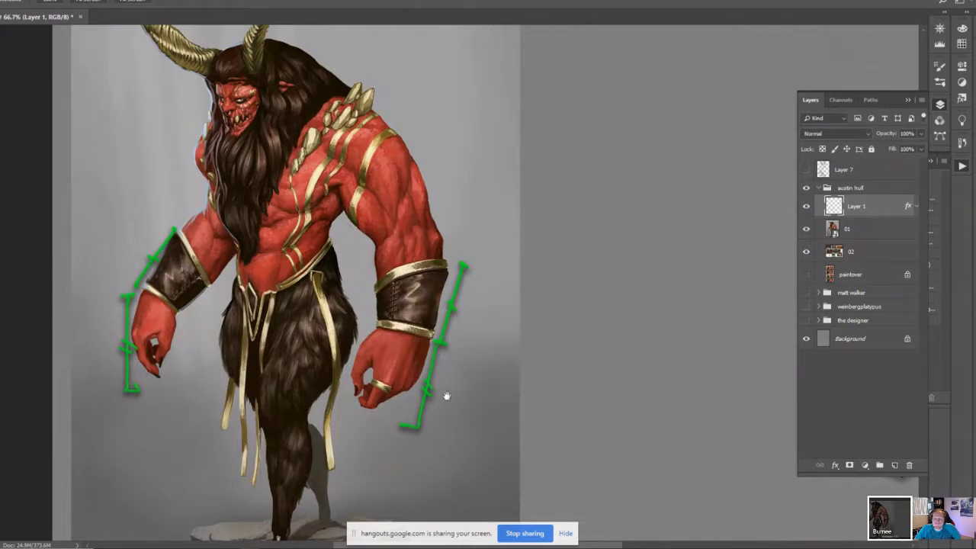
left_click_drag(471, 412, 464, 403)
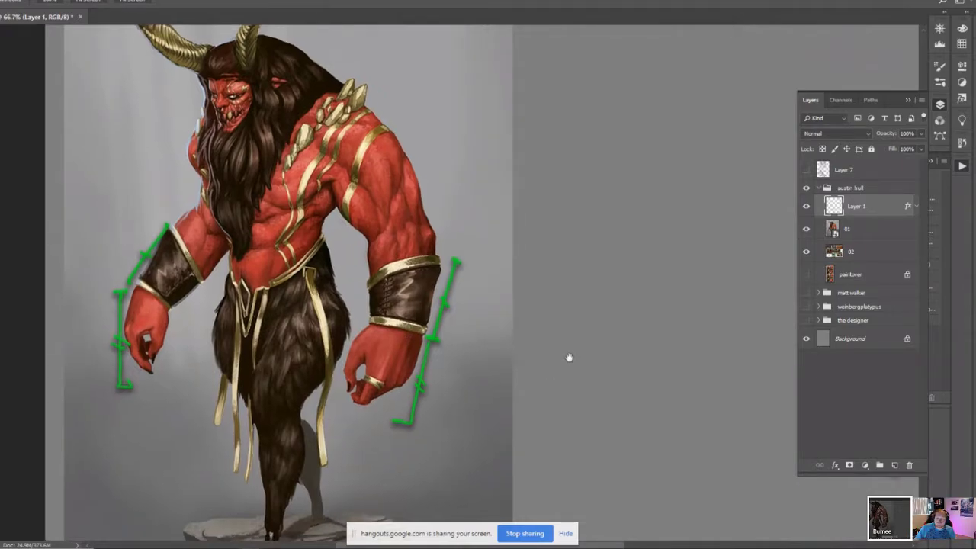
left_click_drag(569, 355, 560, 378)
left_click_drag(457, 355, 472, 370)
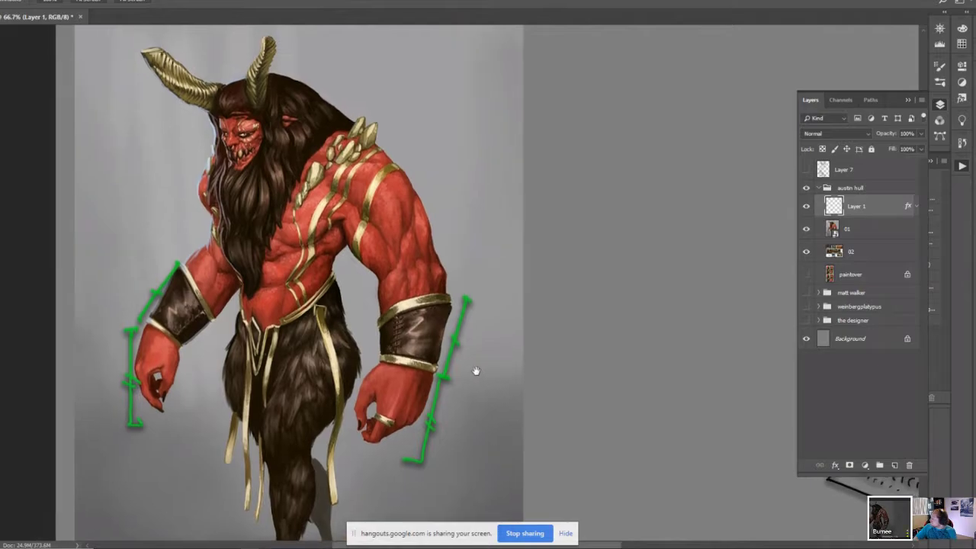
key("space")
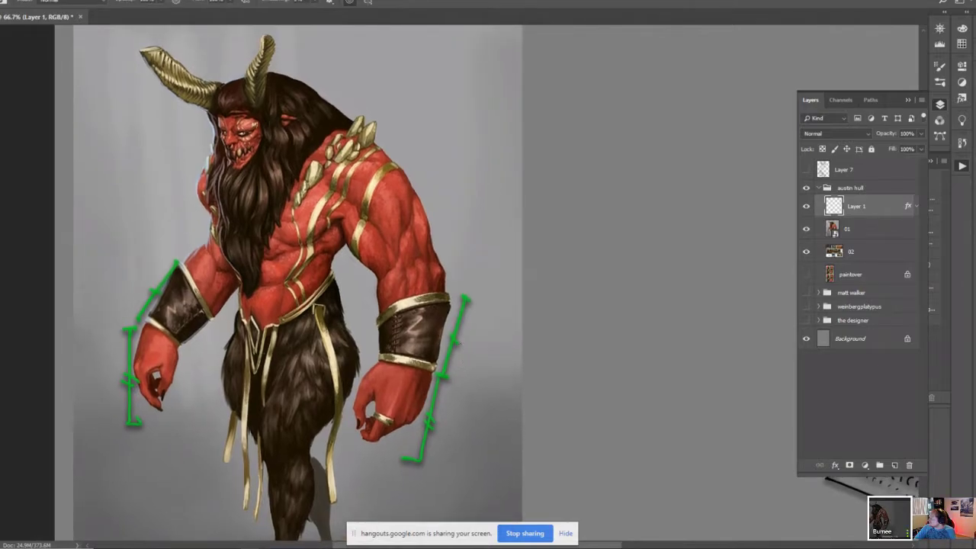
key("l")
mouse_move(496, 331)
left_mouse_down()
mouse_move(479, 451)
mouse_move(343, 489)
mouse_move(241, 497)
mouse_move(98, 479)
mouse_move(169, 195)
mouse_move(326, 189)
mouse_move(472, 283)
left_mouse_up()
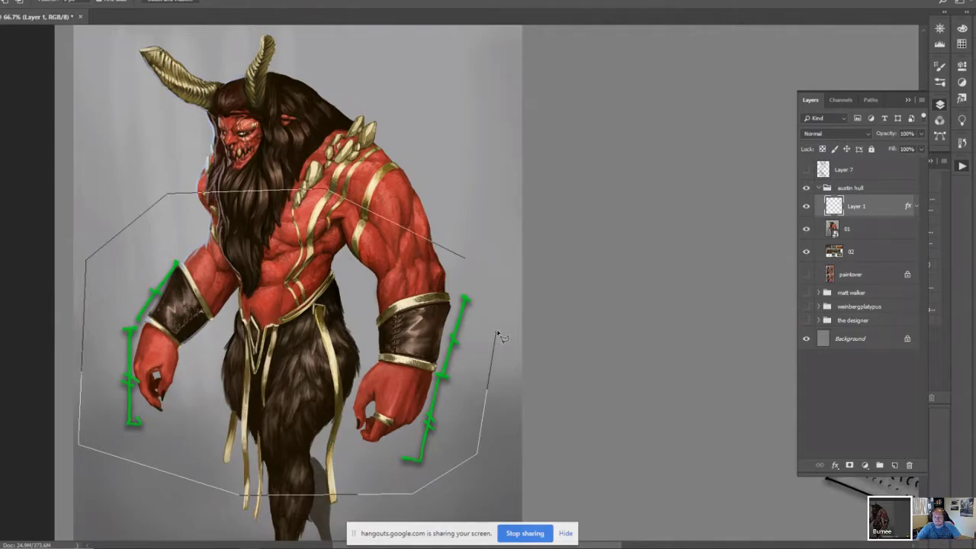
Lasso the old green forearm markings, delete them and deselect.
left_click_drag(497, 335, 492, 320)
key("Delete")
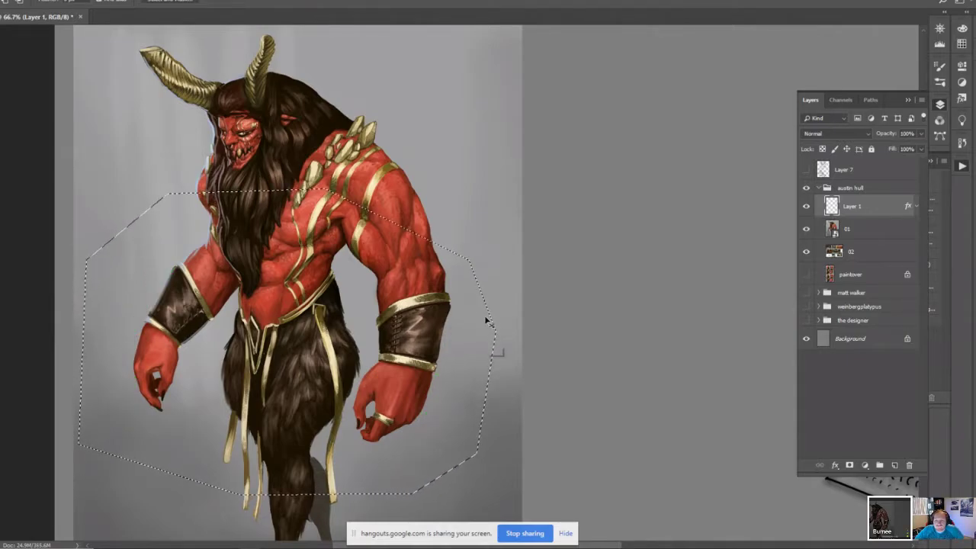
key("ctrl+d")
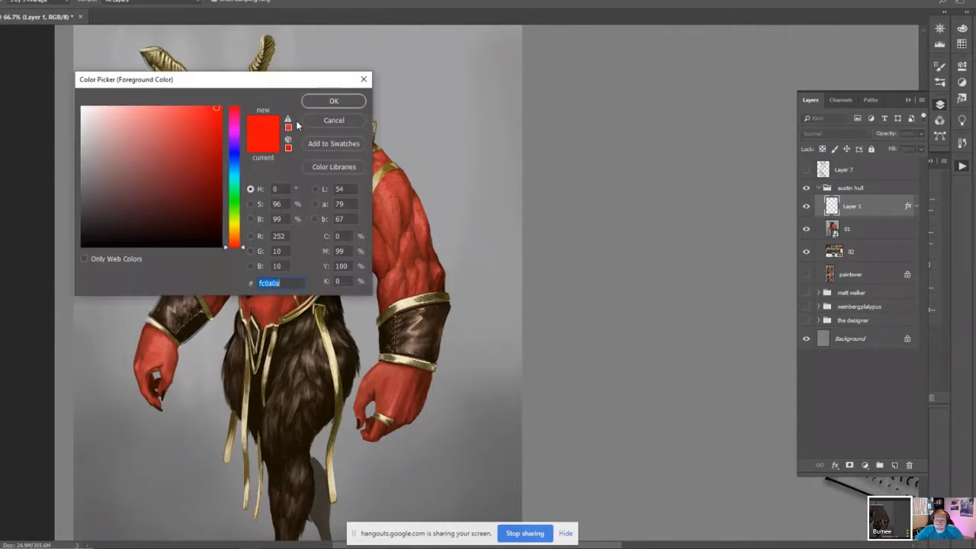
Pick green as the foreground colour and draw a line along the right bracer.
left_click(234, 202)
left_click(352, 104)
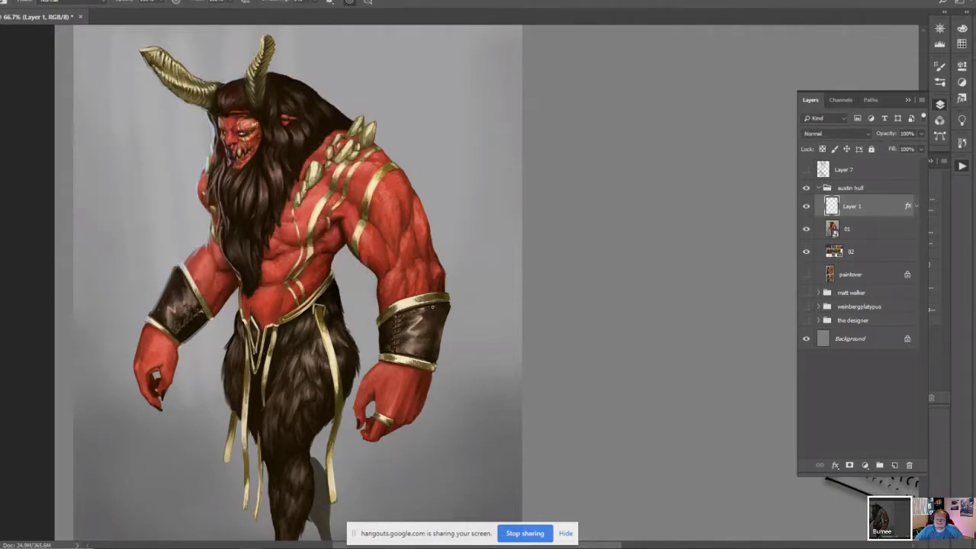
left_click_drag(436, 296, 423, 369)
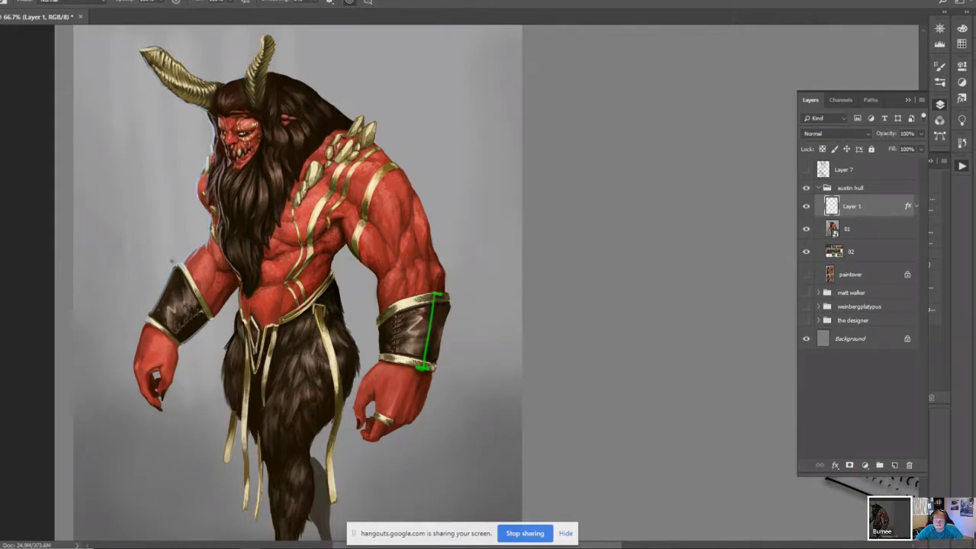
Paint green lines along the left bracer and down the right forearm to the hand.
left_click_drag(171, 261, 135, 319)
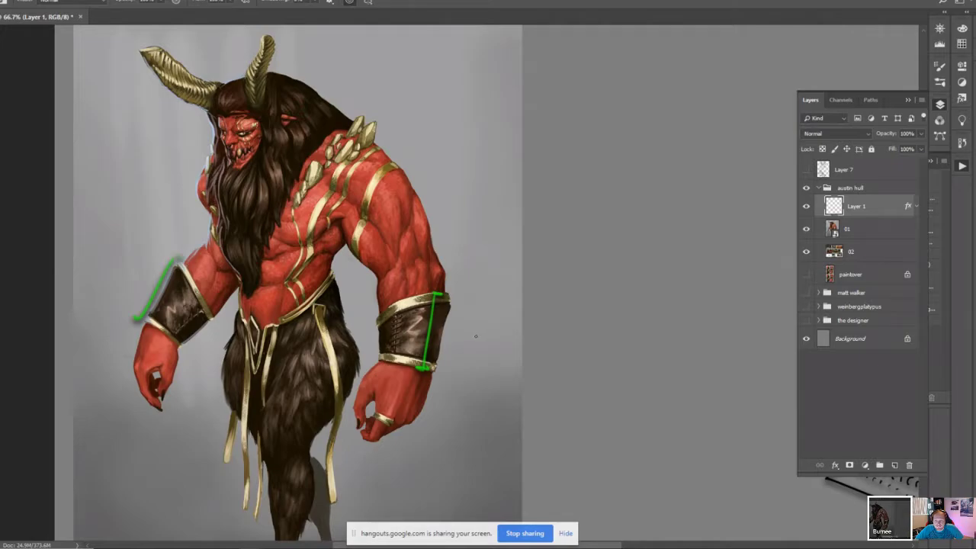
mouse_move(416, 259)
left_mouse_down()
mouse_move(432, 261)
mouse_move(385, 423)
left_mouse_up()
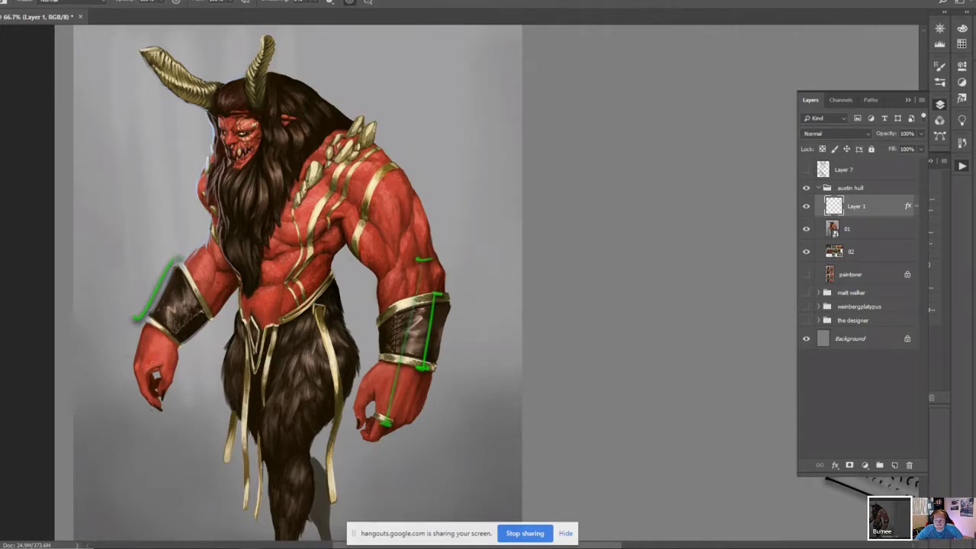
left_click_drag(139, 410, 159, 409)
left_click_drag(219, 251, 162, 377)
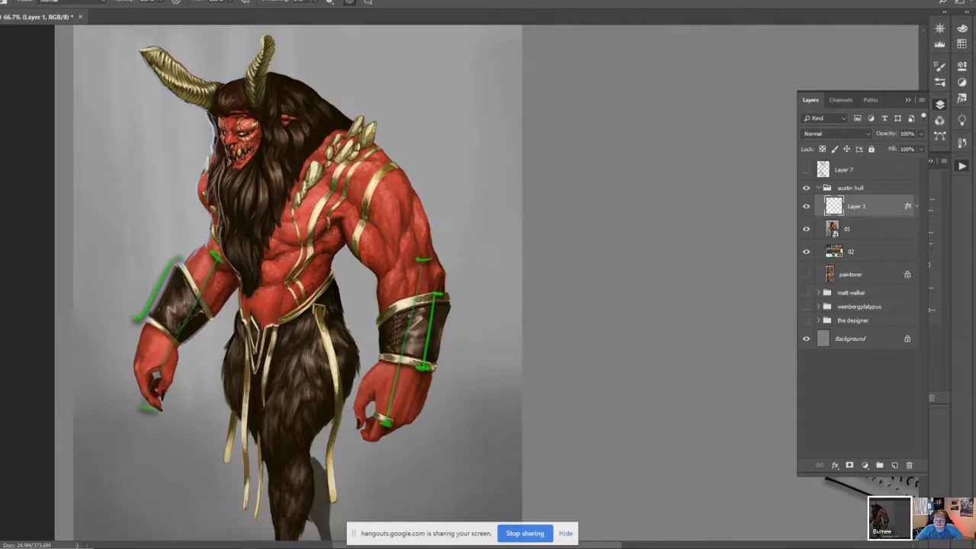
left_click_drag(385, 421, 377, 444)
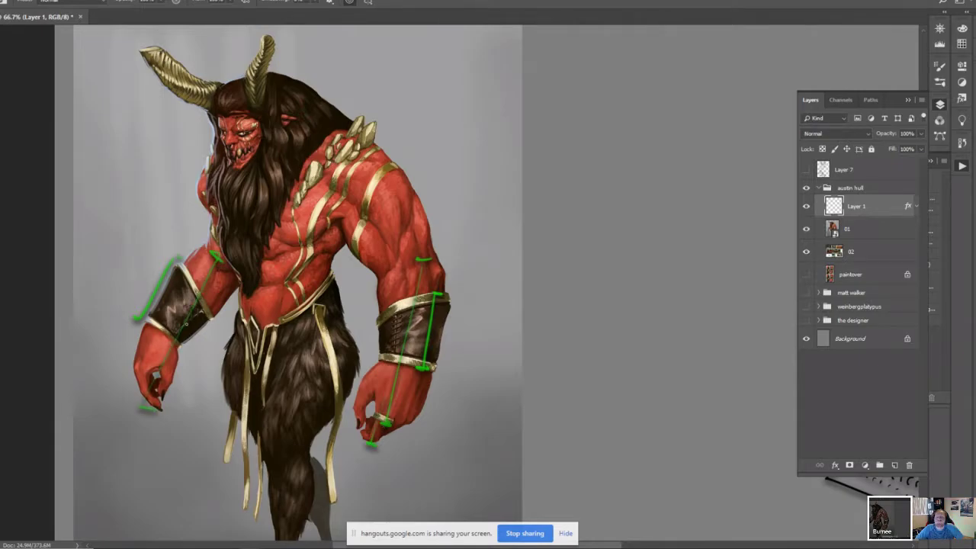
Circle the left arm with a green ellipse and add a downward arrow above it.
mouse_move(147, 221)
left_mouse_down()
mouse_move(231, 301)
mouse_move(149, 233)
left_mouse_up()
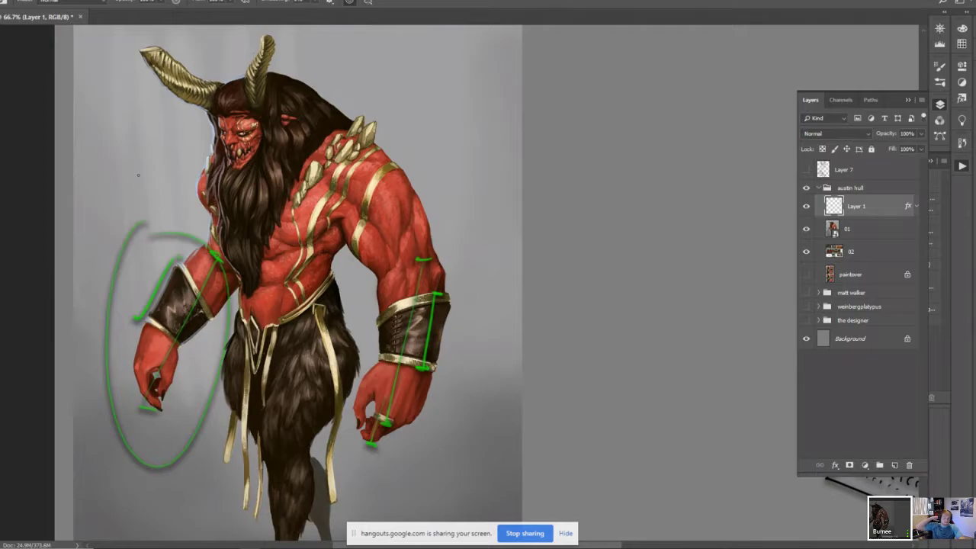
left_click_drag(136, 159, 139, 212)
mouse_move(131, 202)
left_mouse_down()
mouse_move(140, 214)
mouse_move(151, 195)
left_mouse_up()
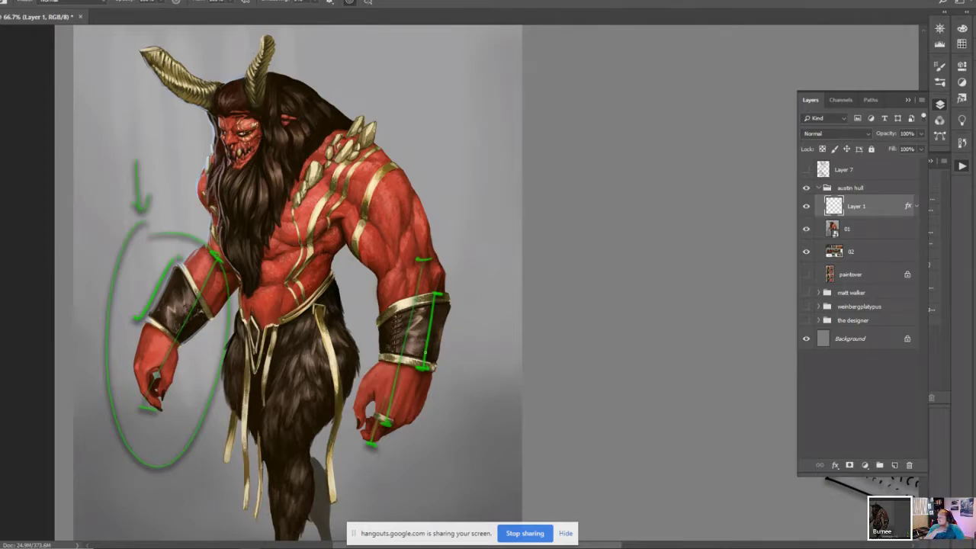
scroll(411, 385, "down", 5)
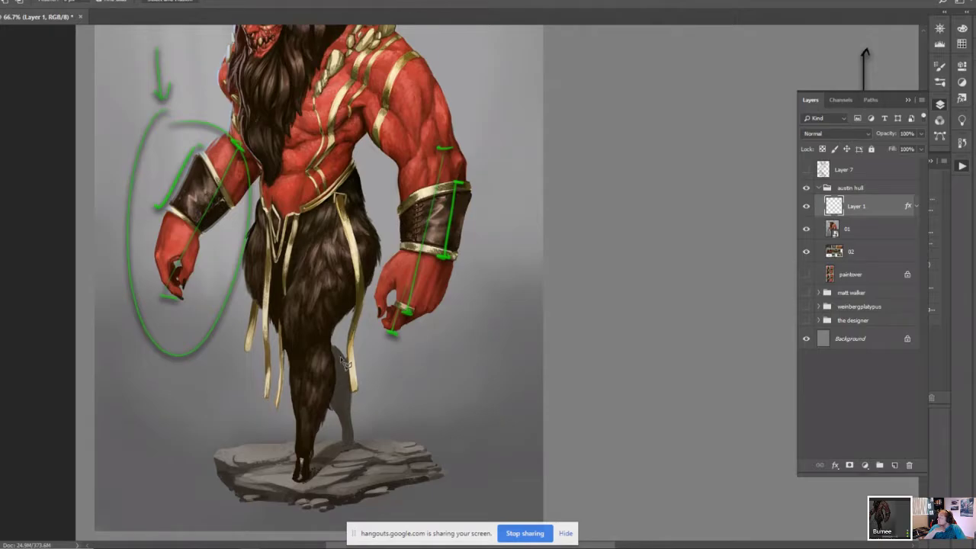
scroll(449, 326, "up", 3)
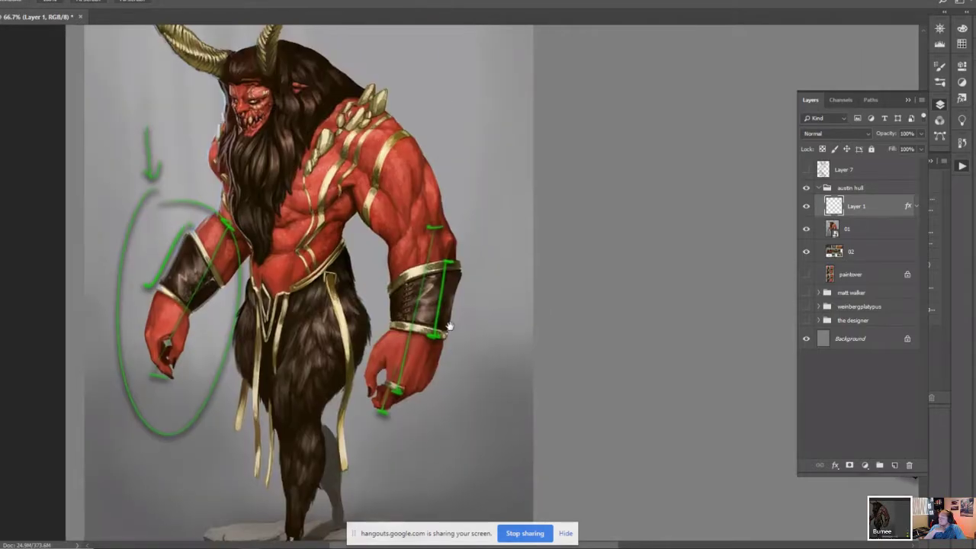
left_click_drag(527, 305, 126, 299)
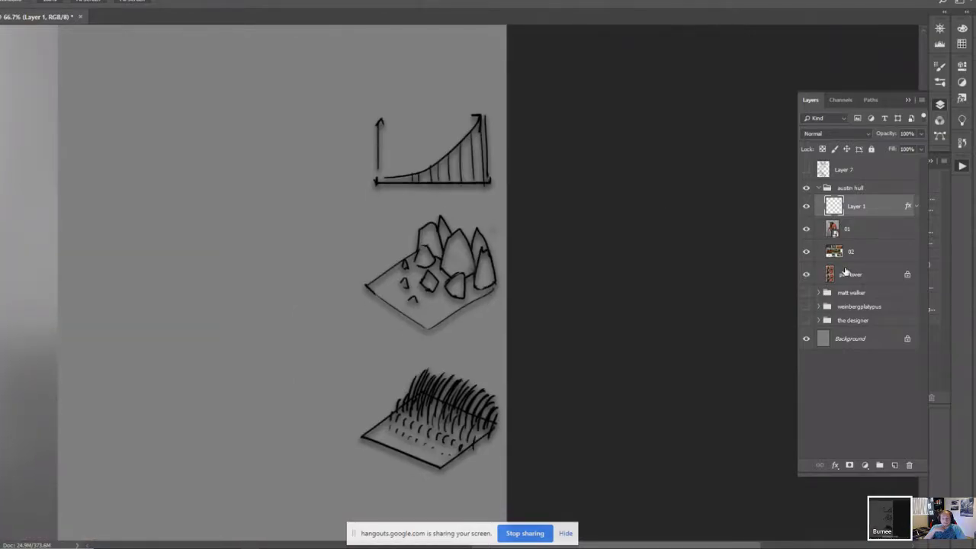
left_click(850, 274)
left_click_drag(381, 412, 397, 279)
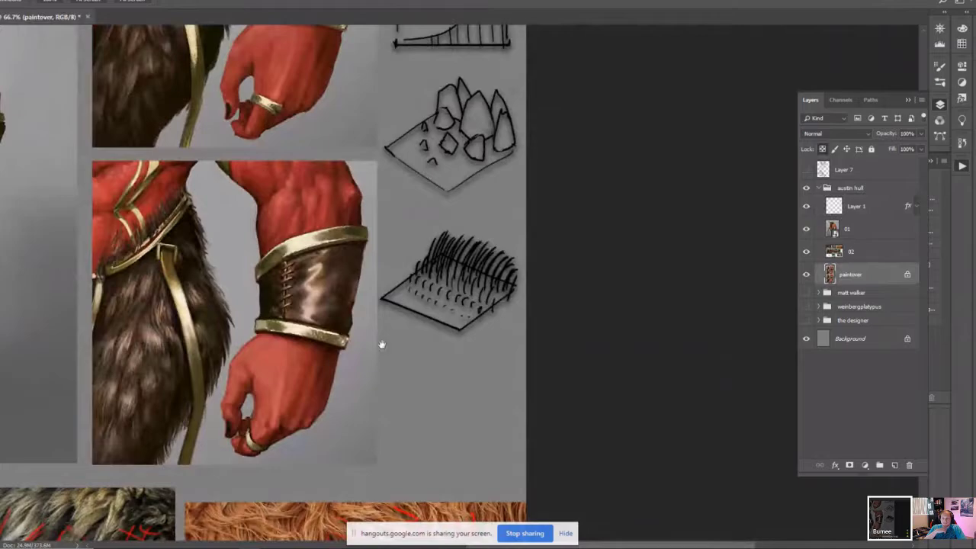
left_click_drag(382, 344, 402, 370)
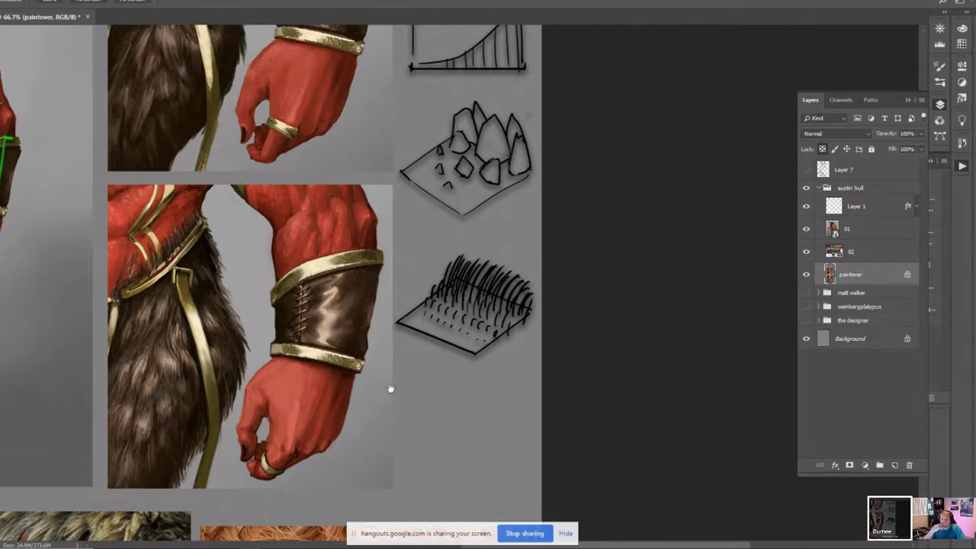
left_click_drag(396, 369, 422, 386)
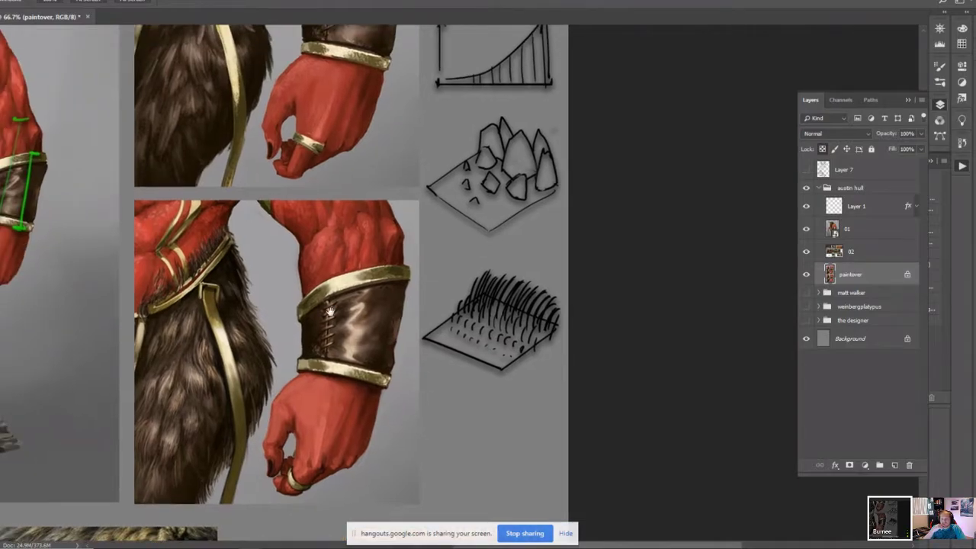
left_click_drag(358, 285, 382, 344)
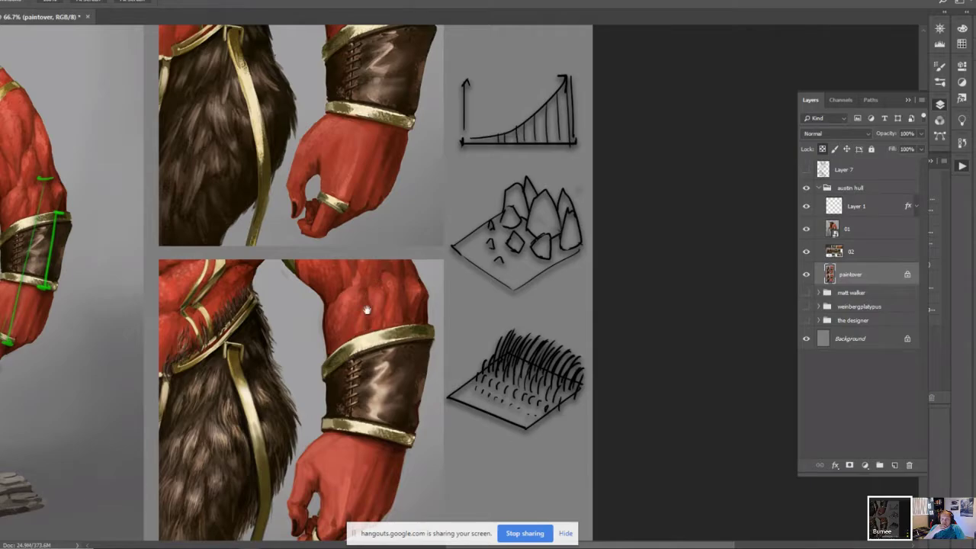
left_click_drag(431, 449, 475, 394)
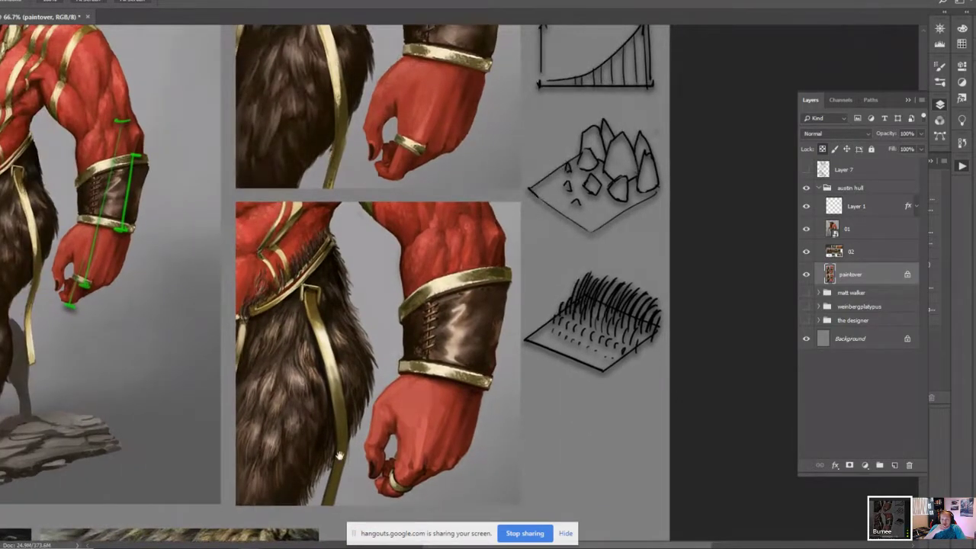
mouse_move(300, 385)
left_mouse_down()
mouse_move(393, 34)
mouse_move(404, 47)
mouse_move(305, 381)
left_mouse_up()
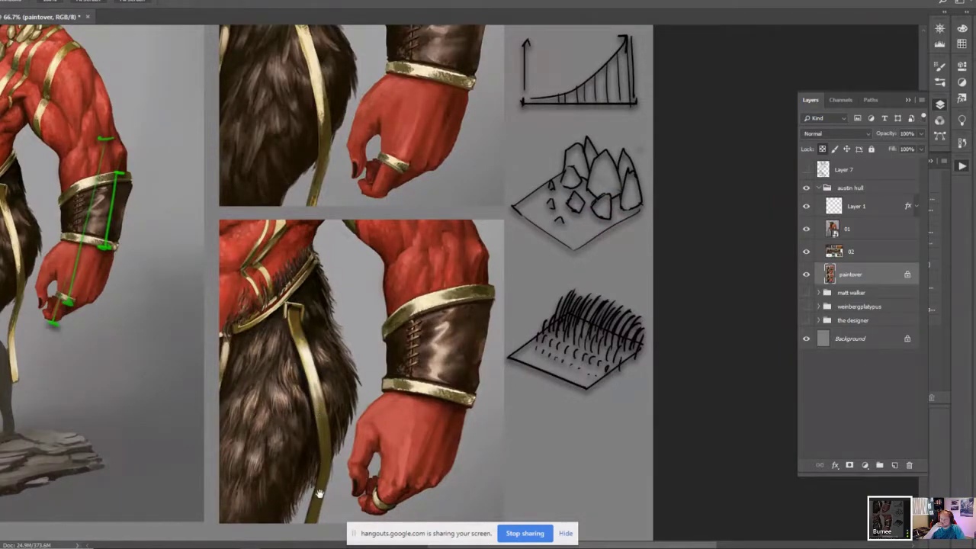
scroll(368, 405, "up", 5)
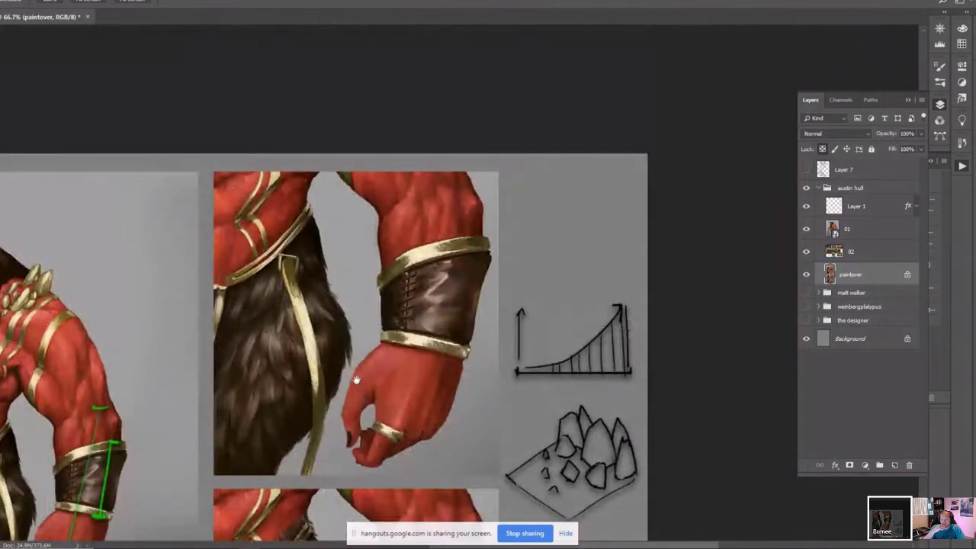
On Layer 1, trace the hanging gold strap with a green line.
left_click(889, 209)
key("i")
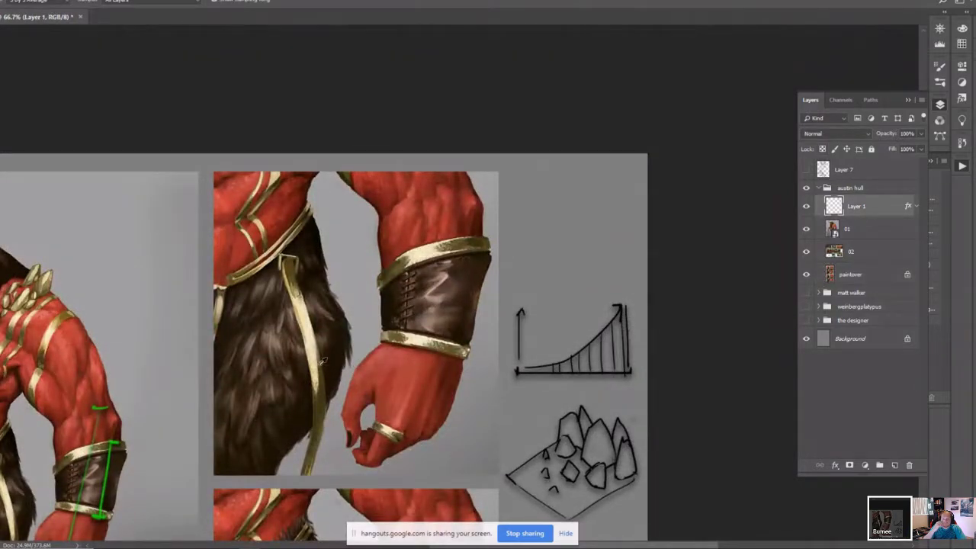
key("b")
left_click_drag(308, 352, 314, 400)
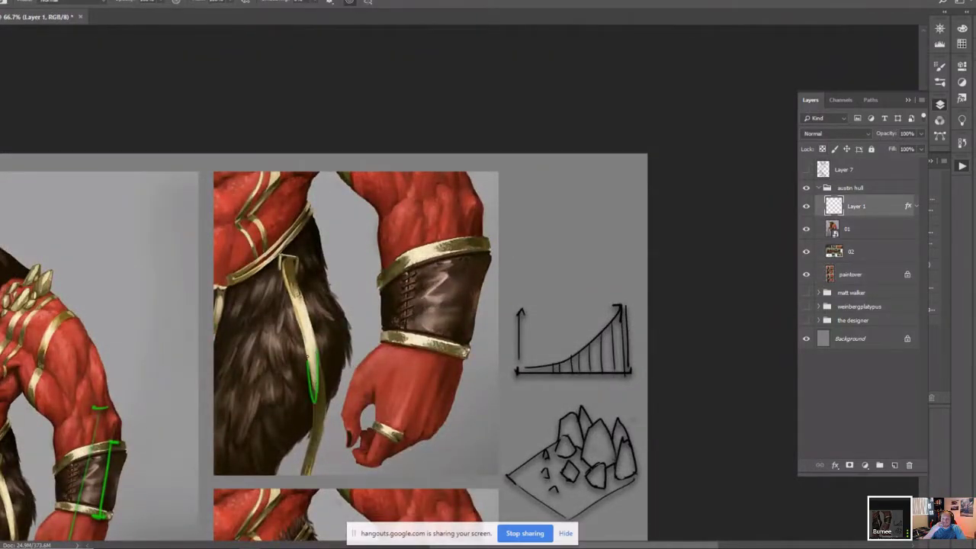
mouse_move(311, 349)
left_mouse_down()
mouse_move(327, 450)
mouse_move(313, 472)
left_mouse_up()
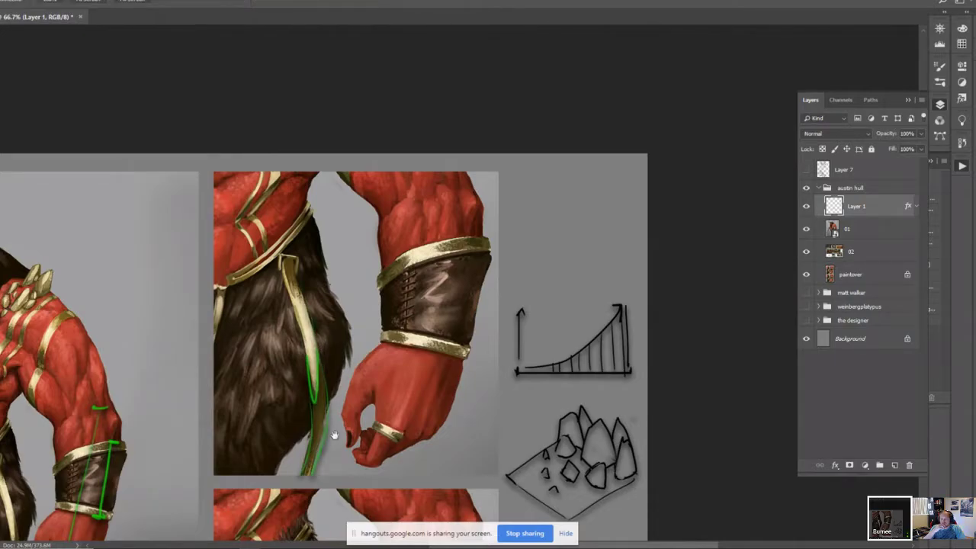
Bring the full figure back into view and add a green mark on the belt.
left_click_drag(359, 397, 365, 123)
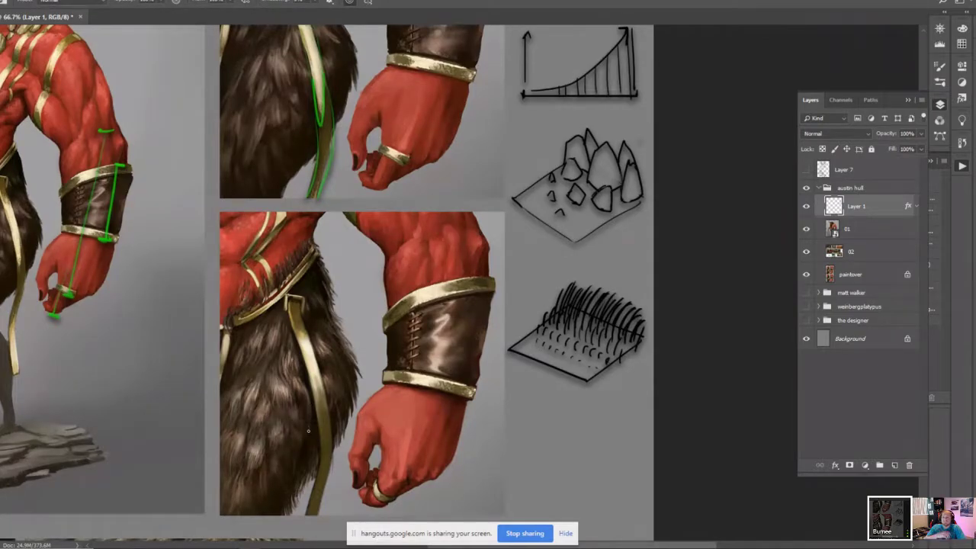
left_click_drag(592, 279, 409, 353)
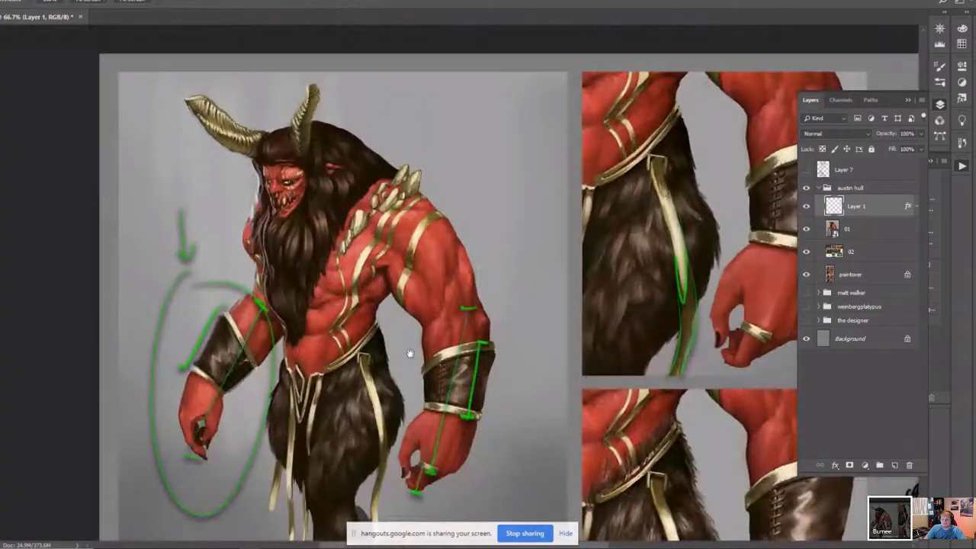
key("b")
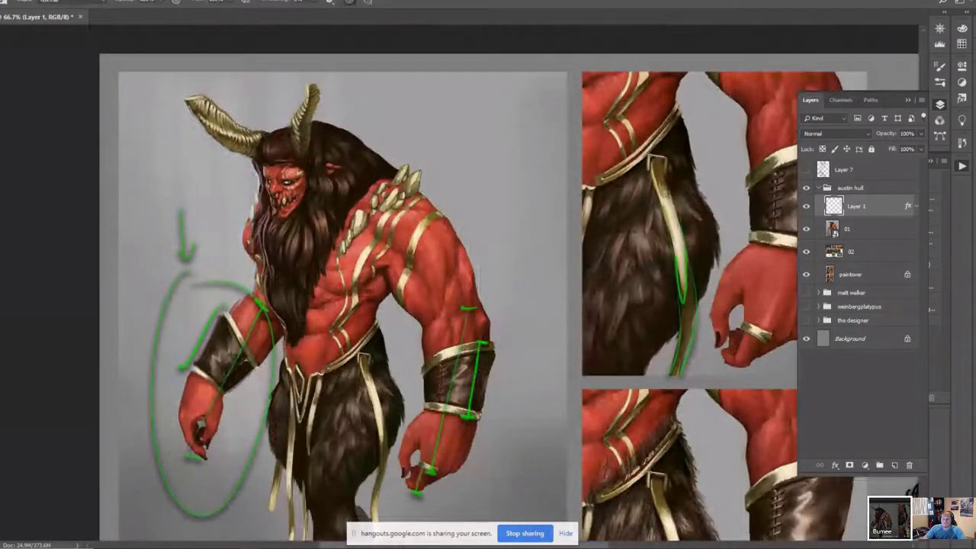
left_click_drag(391, 362, 393, 301)
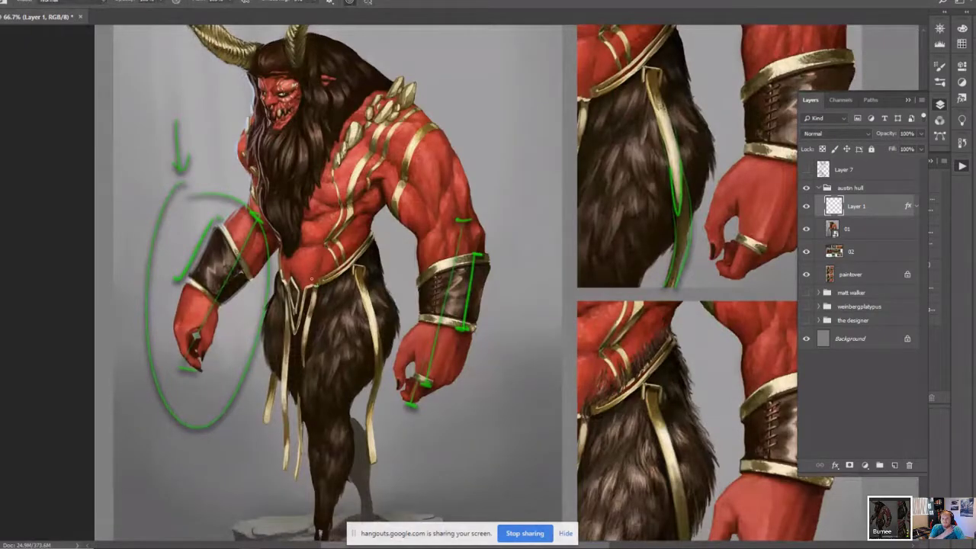
left_click_drag(312, 278, 313, 287)
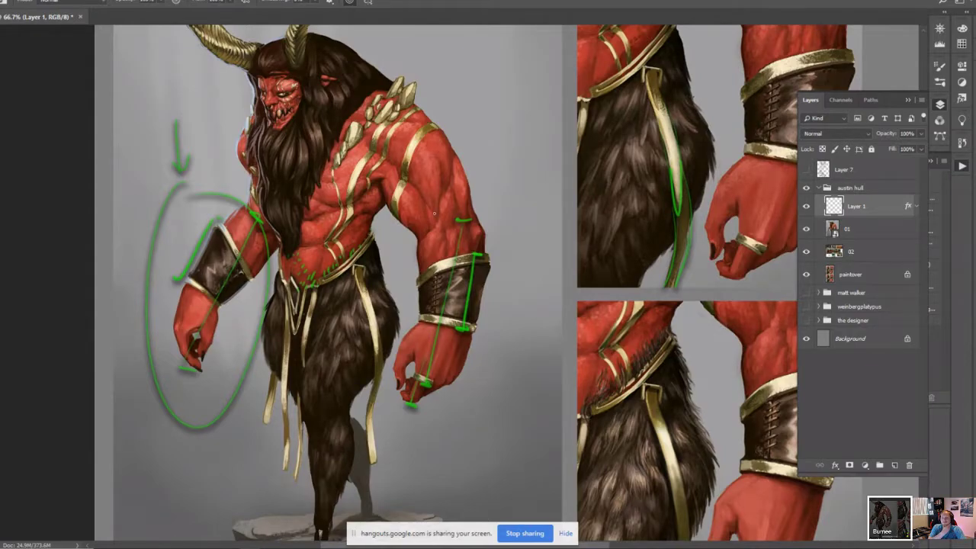
left_click_drag(434, 215, 432, 286)
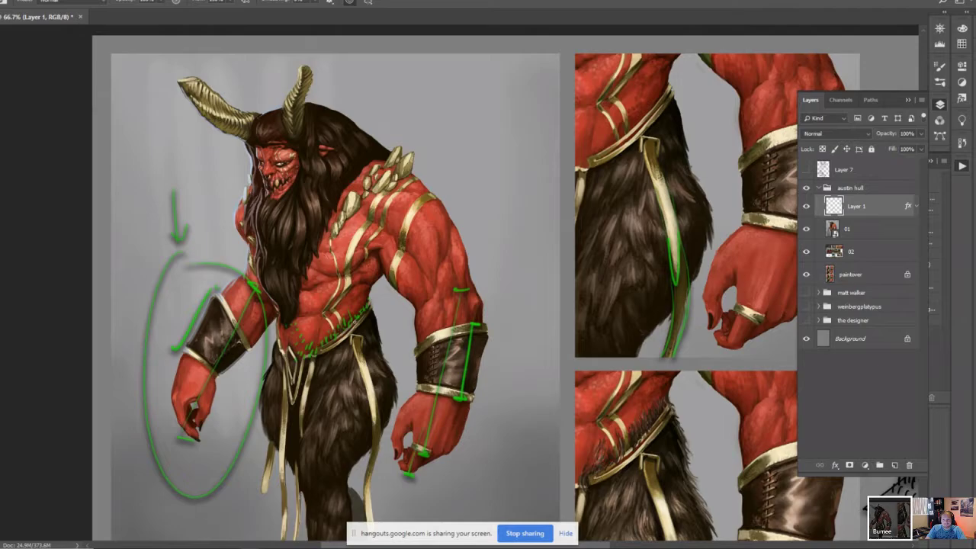
Accent the graph sketch with green strokes along its side and tallest bar.
left_click_drag(514, 322, 329, 279)
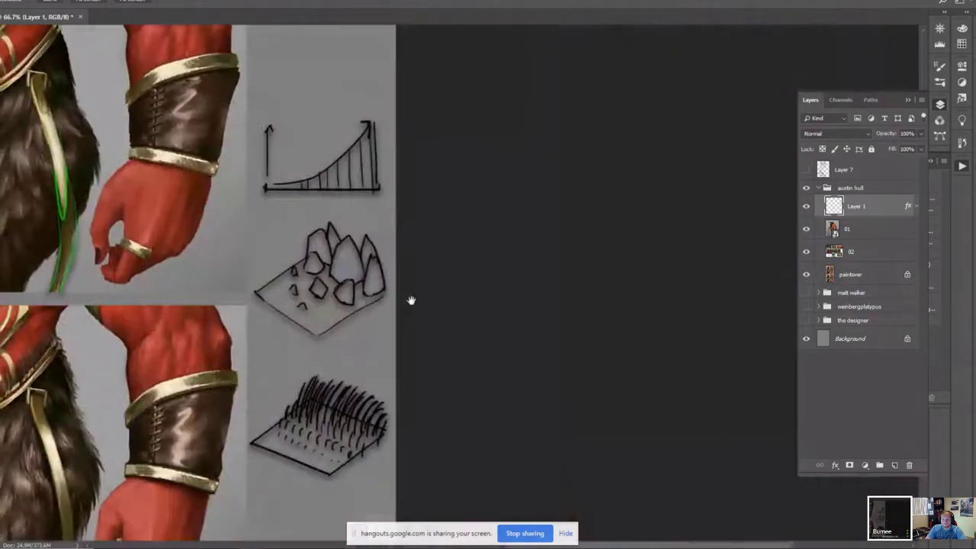
left_click_drag(373, 250, 403, 463)
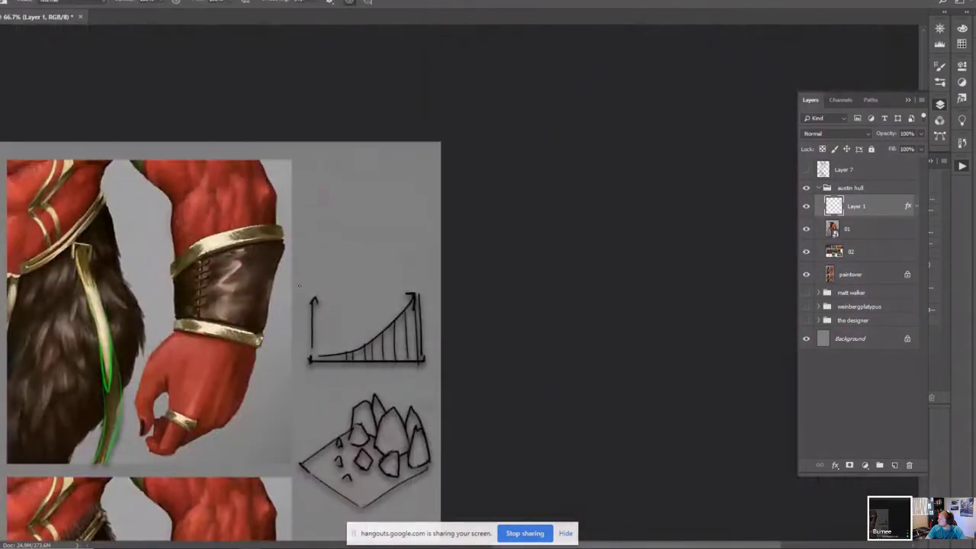
mouse_move(300, 279)
left_mouse_down()
mouse_move(306, 376)
mouse_move(432, 376)
mouse_move(426, 275)
mouse_move(433, 370)
left_mouse_up()
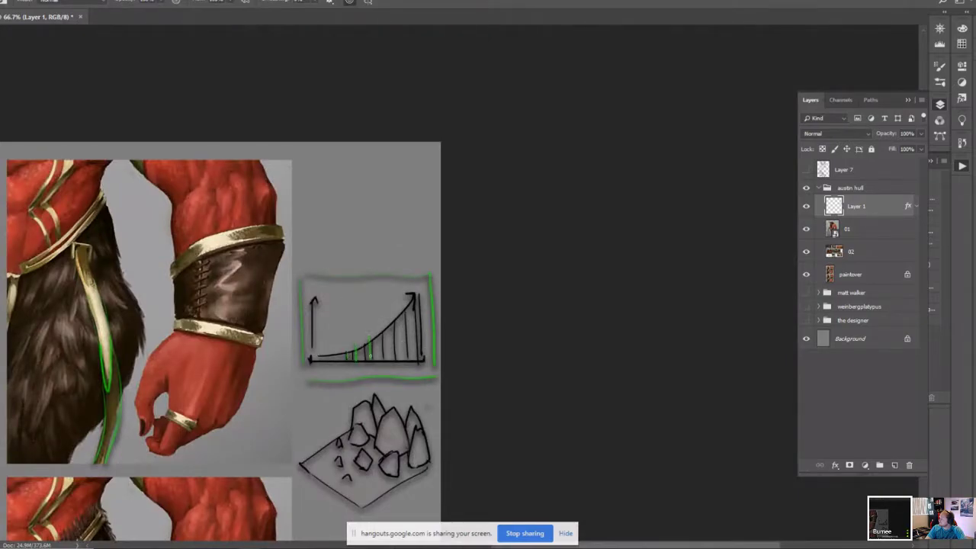
left_click_drag(408, 358, 408, 295)
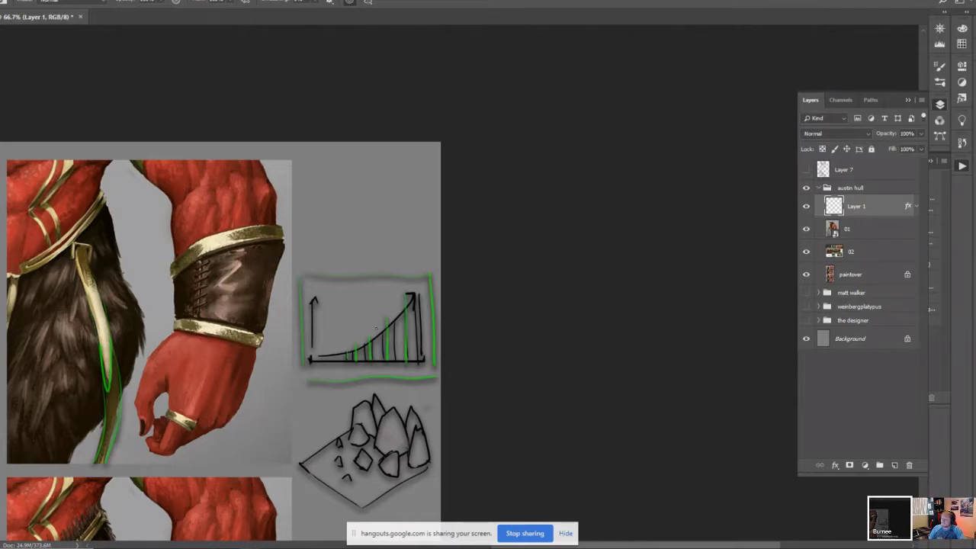
Draw a green arrow from the fur sketch to the character's waist fur.
left_click_drag(412, 419, 416, 377)
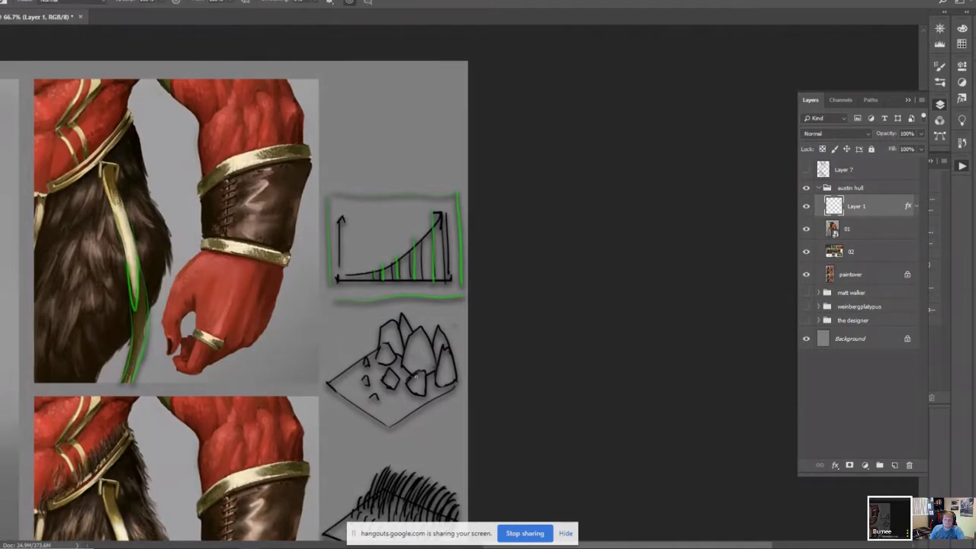
mouse_move(383, 414)
left_mouse_down()
mouse_move(423, 330)
mouse_move(375, 462)
mouse_move(461, 303)
left_mouse_up()
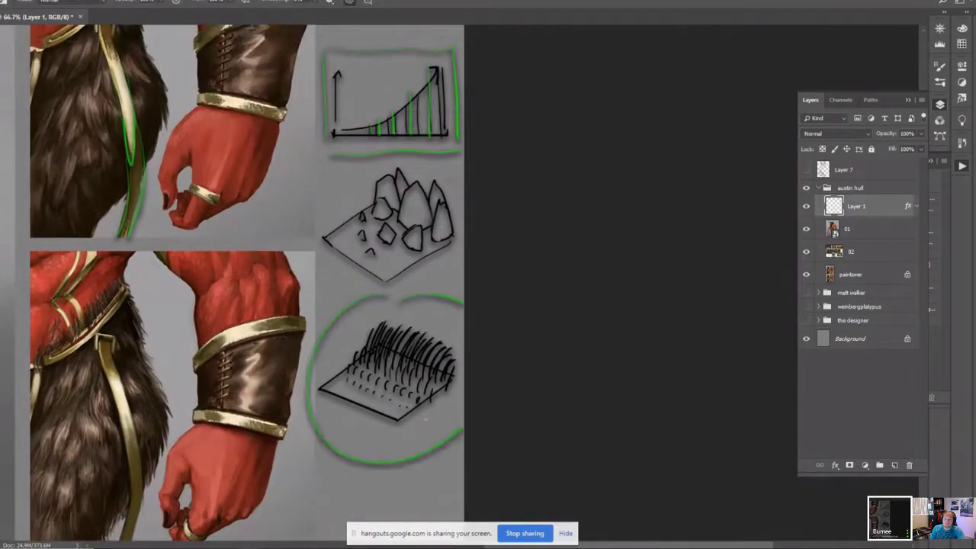
mouse_move(345, 343)
left_mouse_down()
mouse_move(147, 322)
mouse_move(143, 302)
mouse_move(152, 340)
left_mouse_up()
left_click_drag(350, 337, 532, 346)
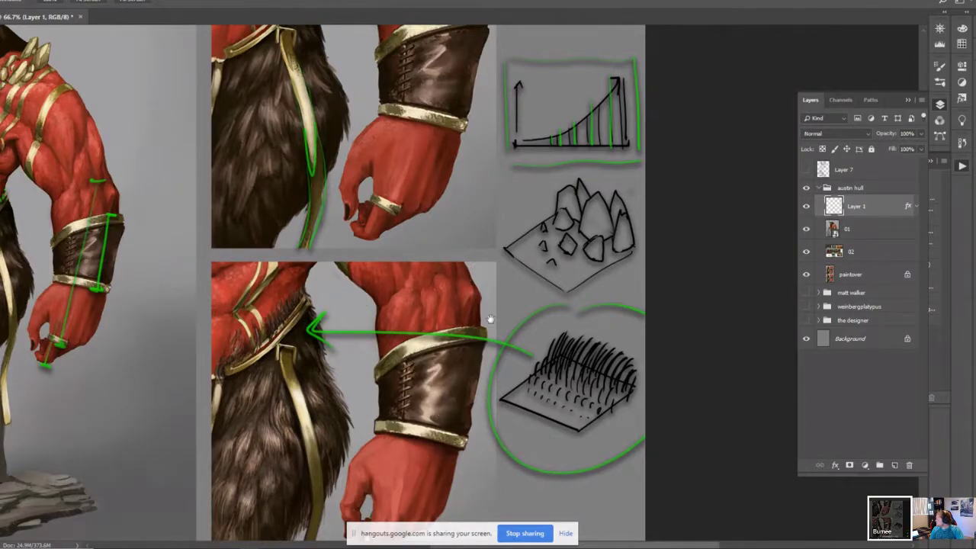
Pan across the annotated crops down to the gorilla and monkey reference photos.
left_click_drag(502, 313, 442, 291)
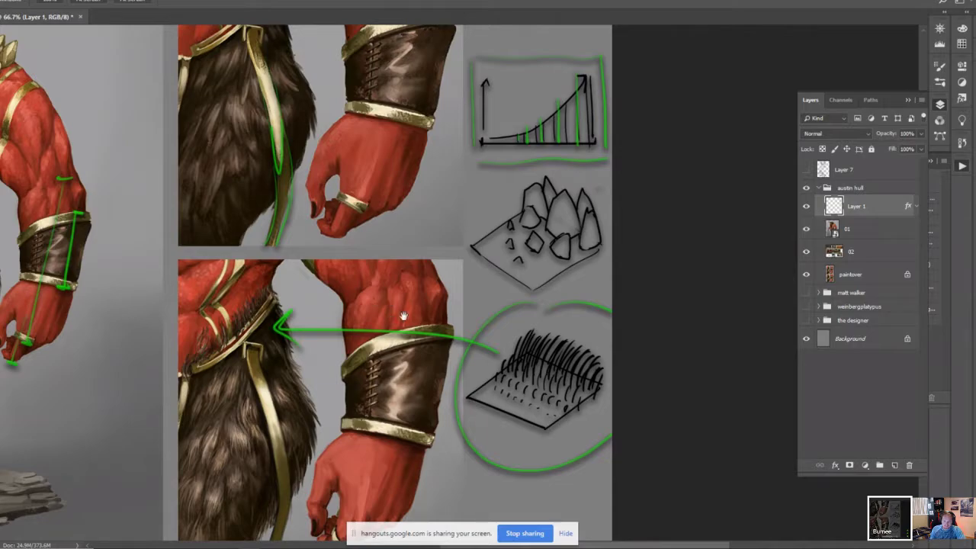
left_click_drag(416, 340, 407, 280)
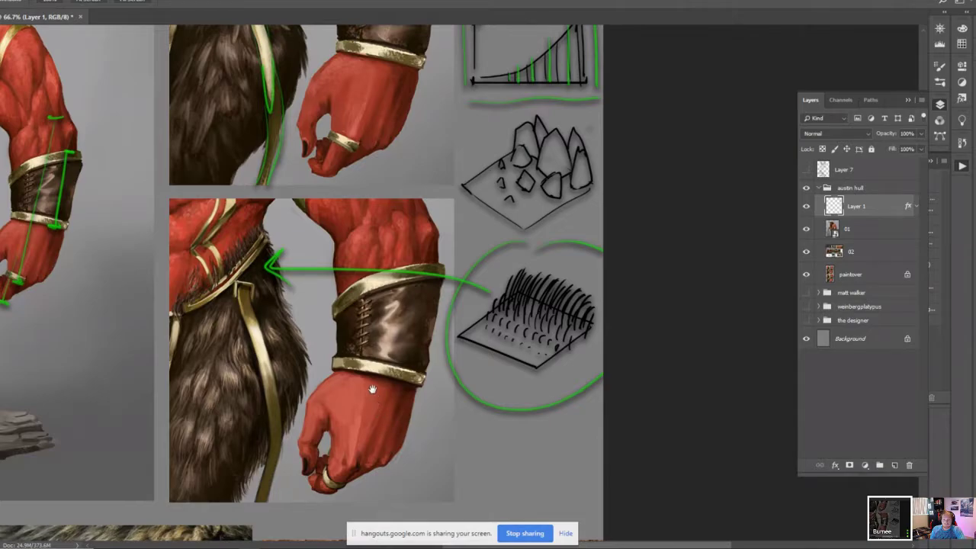
left_click_drag(380, 324, 519, 457)
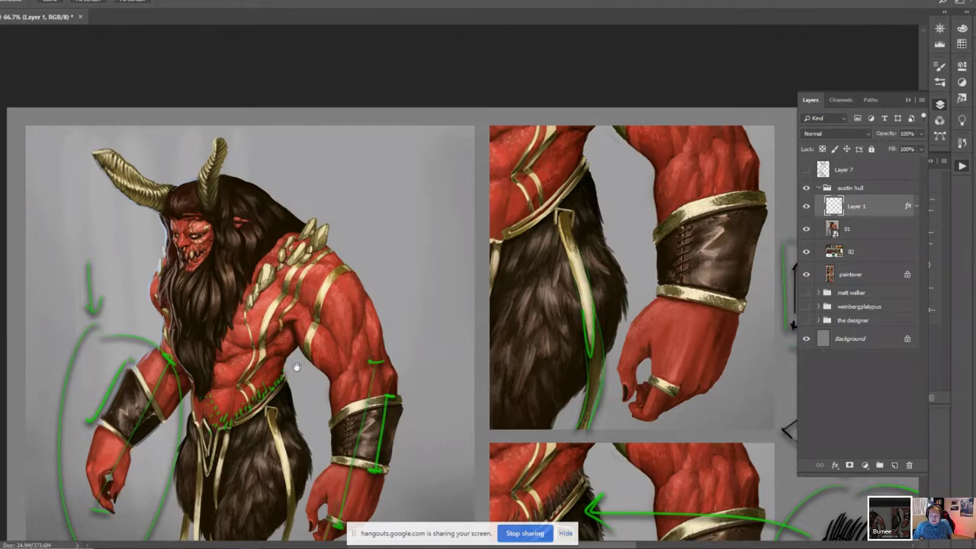
left_click_drag(407, 420, 365, 311)
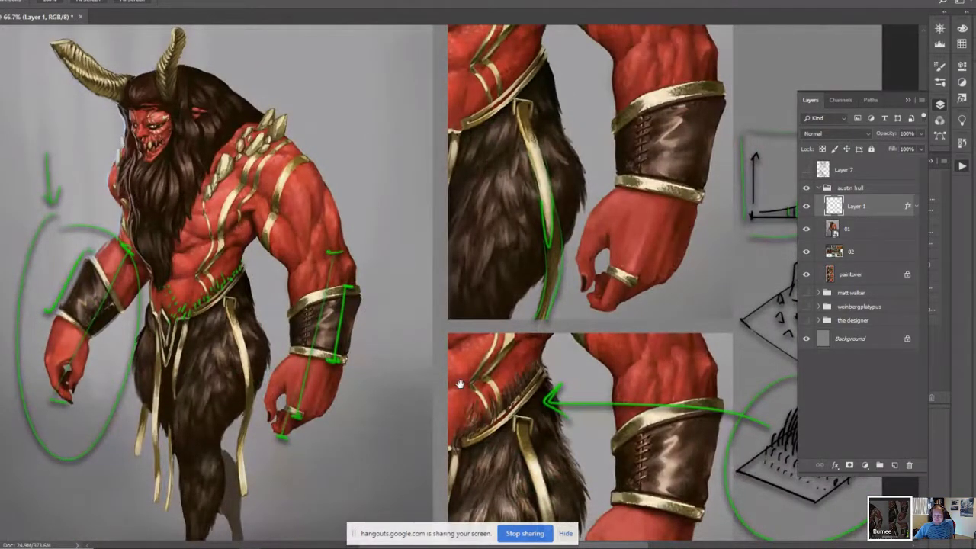
left_click_drag(460, 384, 398, 323)
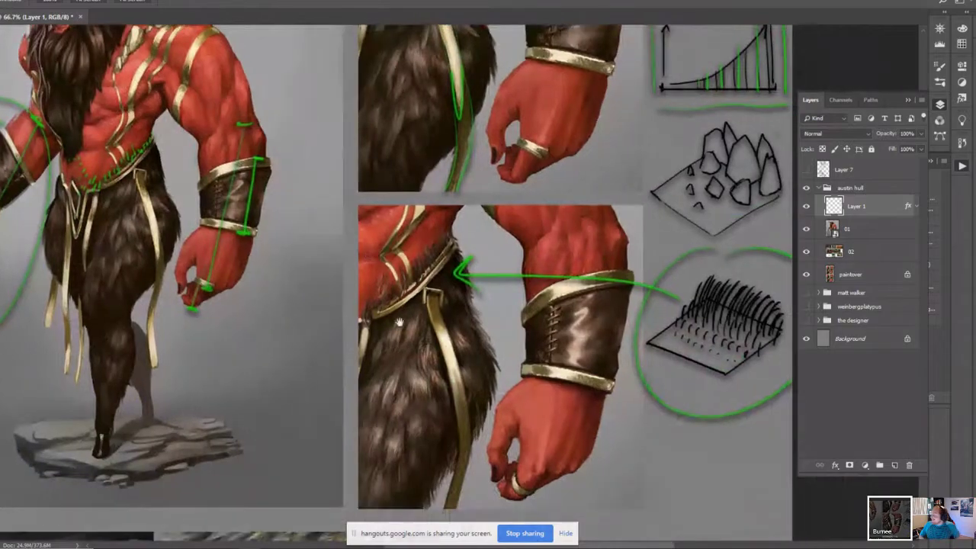
left_click_drag(449, 375, 414, 246)
left_click_drag(442, 367, 453, 53)
left_click_drag(296, 361, 431, 284)
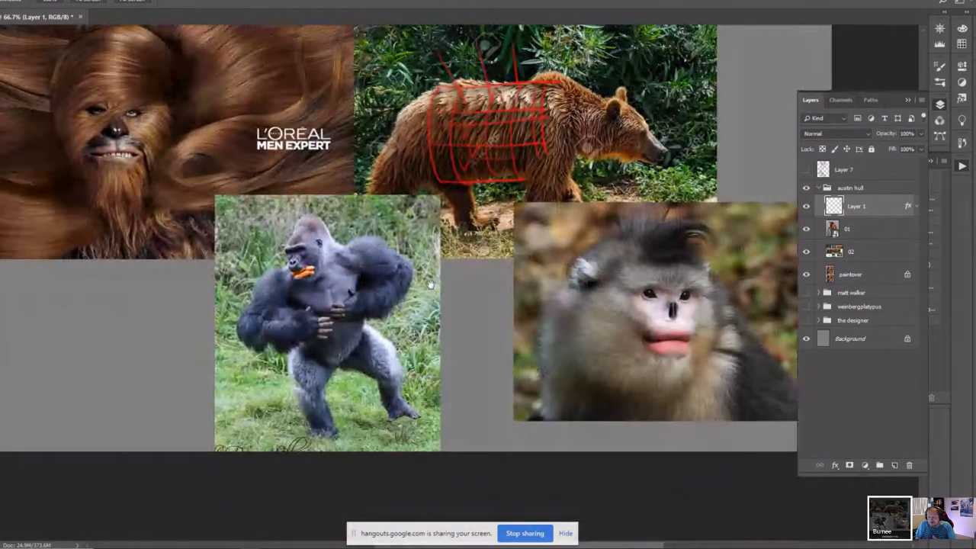
Zoom to 300% on the gorilla and loop its hands and lower belly in green.
key("z")
left_click(348, 269)
left_click(348, 268)
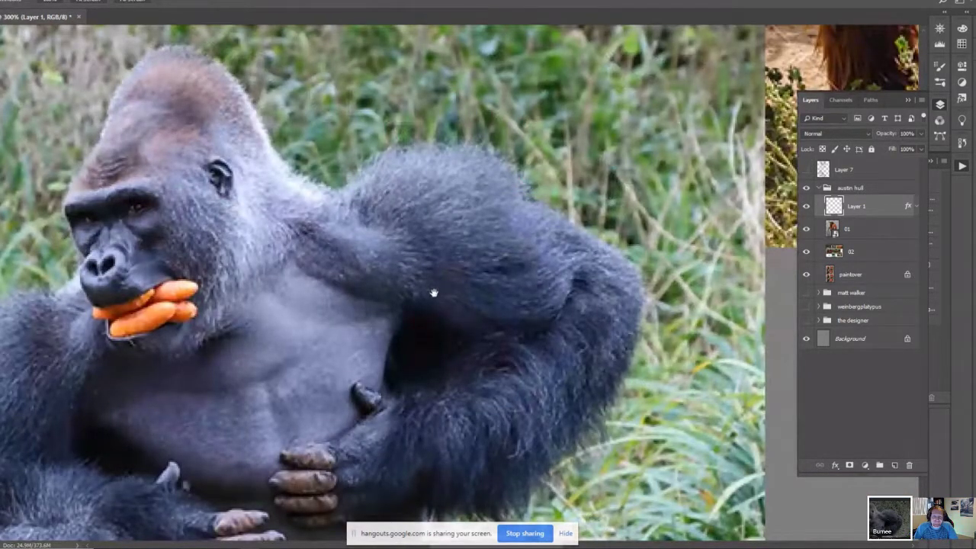
left_click_drag(434, 305, 475, 327)
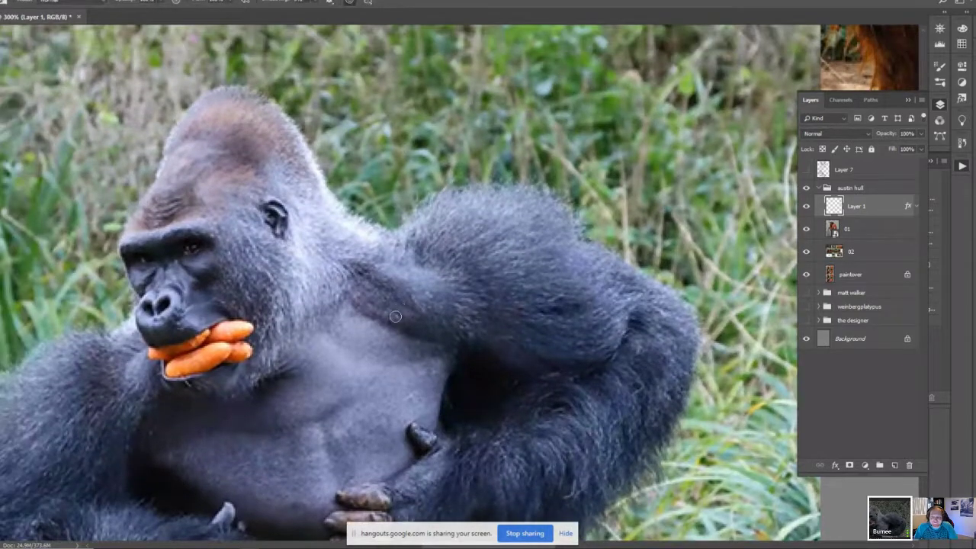
left_click_drag(415, 364, 426, 244)
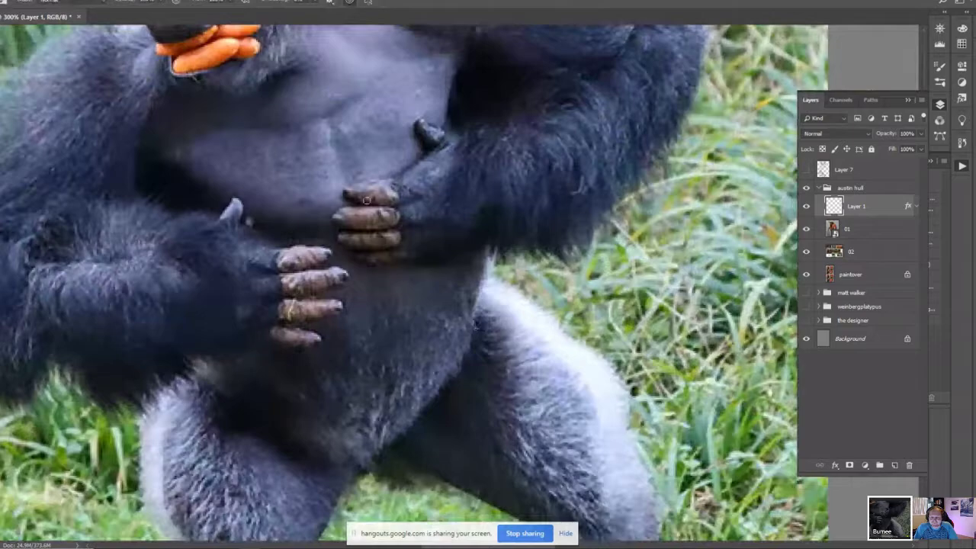
mouse_move(279, 194)
left_mouse_down()
mouse_move(267, 271)
mouse_move(423, 164)
mouse_move(273, 179)
left_mouse_up()
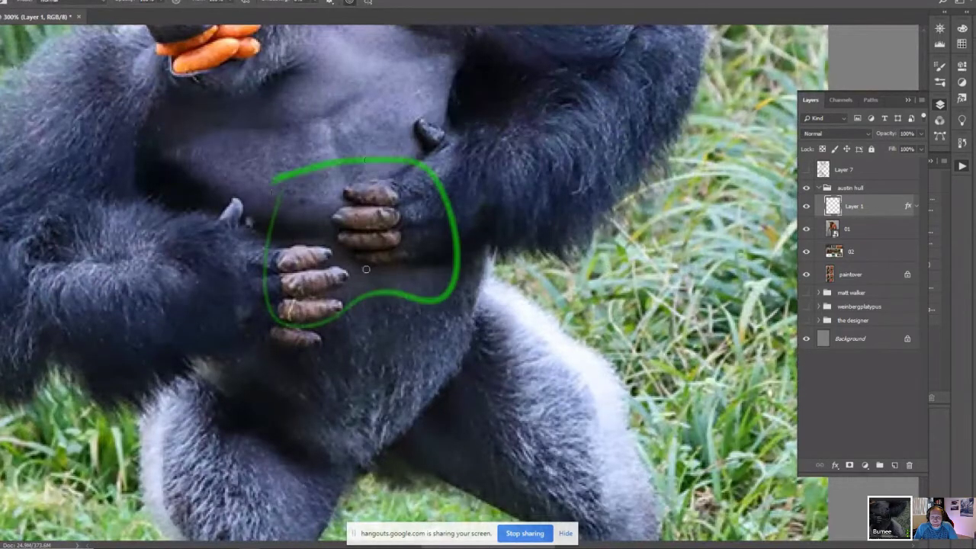
mouse_move(301, 436)
left_mouse_down()
mouse_move(369, 478)
mouse_move(445, 405)
mouse_move(449, 375)
mouse_move(295, 431)
left_mouse_up()
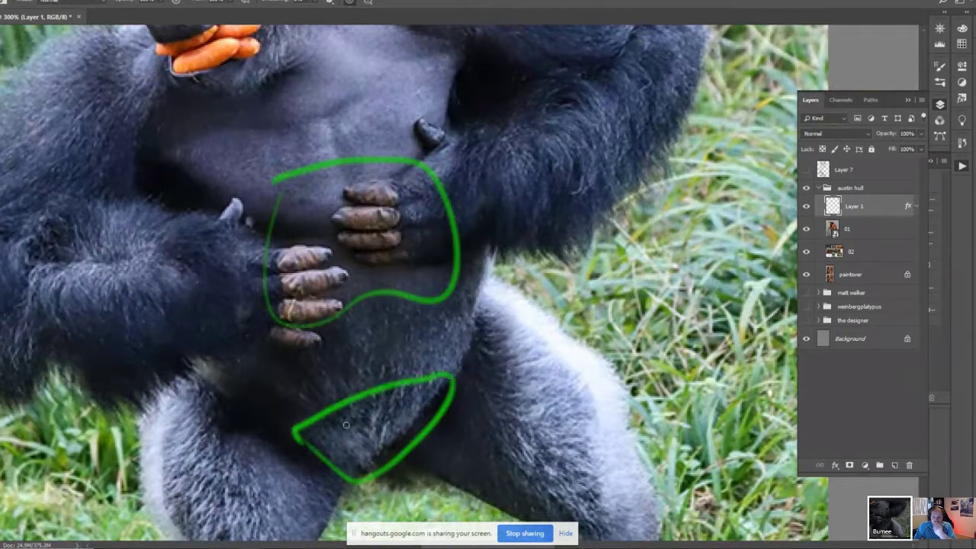
Hatch inside the loops, join them with vertical lines and scribble the belly fur clumps.
mouse_move(276, 308)
left_mouse_down()
mouse_move(327, 181)
mouse_move(360, 181)
left_mouse_up()
left_click_drag(319, 313, 394, 182)
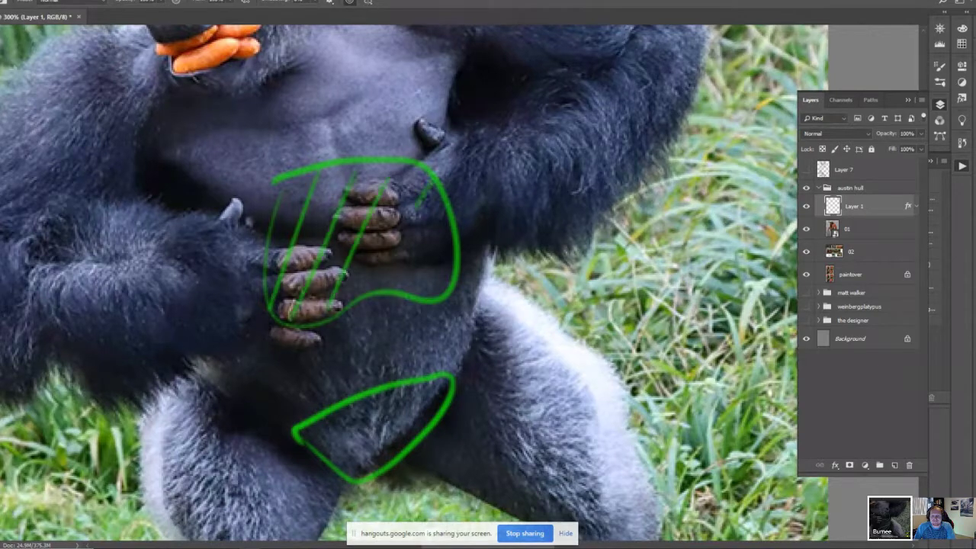
left_click_drag(372, 287, 433, 181)
left_click_drag(412, 261, 454, 190)
left_click_drag(299, 425, 417, 442)
left_click_drag(350, 479, 419, 383)
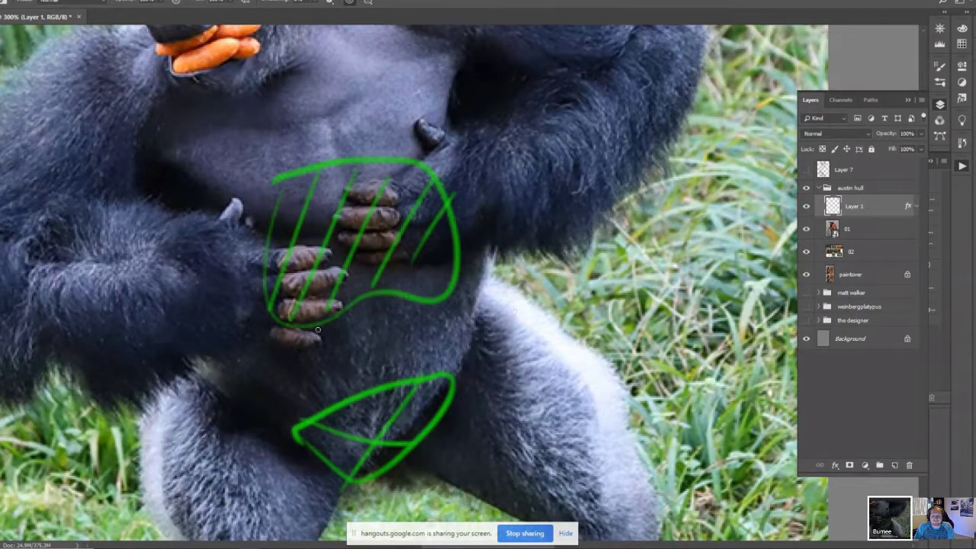
left_click_drag(276, 325, 288, 424)
left_click_drag(448, 302, 449, 385)
mouse_move(293, 385)
left_mouse_down()
mouse_move(345, 378)
mouse_move(396, 332)
mouse_move(440, 340)
left_mouse_up()
mouse_move(307, 412)
left_mouse_down()
mouse_move(412, 359)
mouse_move(449, 357)
left_mouse_up()
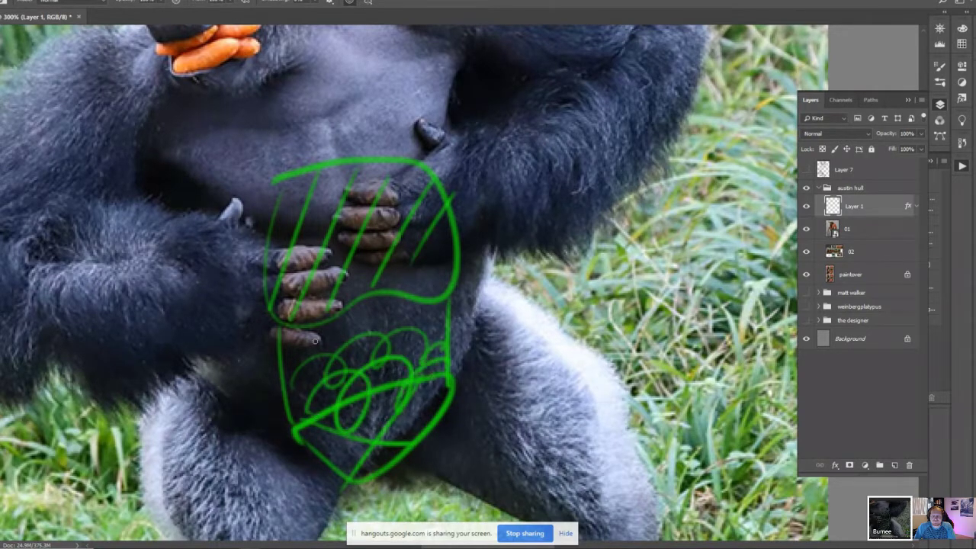
left_click_drag(343, 329, 422, 305)
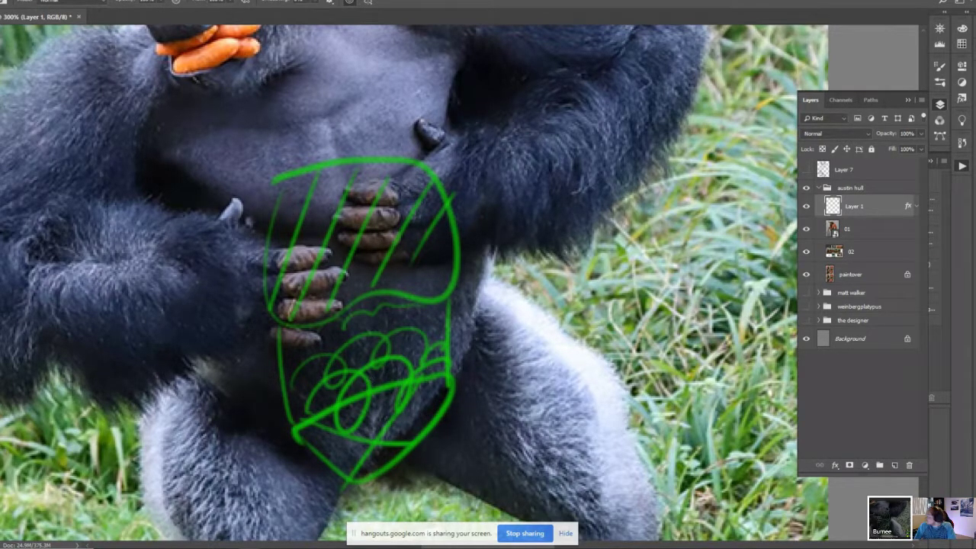
left_click_drag(348, 304, 413, 286)
Loop the monkey's cheek and brow in green and radiate hair strokes from the brow.
mouse_move(337, 365)
left_mouse_down()
mouse_move(507, 298)
mouse_move(425, 342)
left_mouse_up()
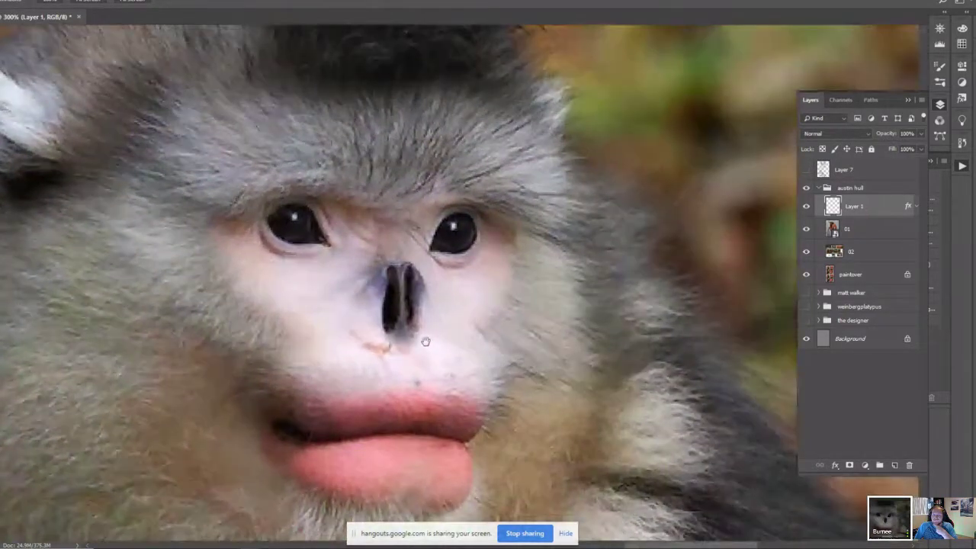
mouse_move(293, 339)
left_mouse_down()
mouse_move(185, 246)
mouse_move(276, 358)
left_mouse_up()
mouse_move(384, 215)
left_mouse_down()
mouse_move(290, 169)
mouse_move(240, 200)
mouse_move(239, 229)
mouse_move(297, 204)
mouse_move(358, 215)
mouse_move(349, 179)
mouse_move(320, 177)
mouse_move(296, 74)
left_mouse_up()
left_click_drag(303, 163, 239, 58)
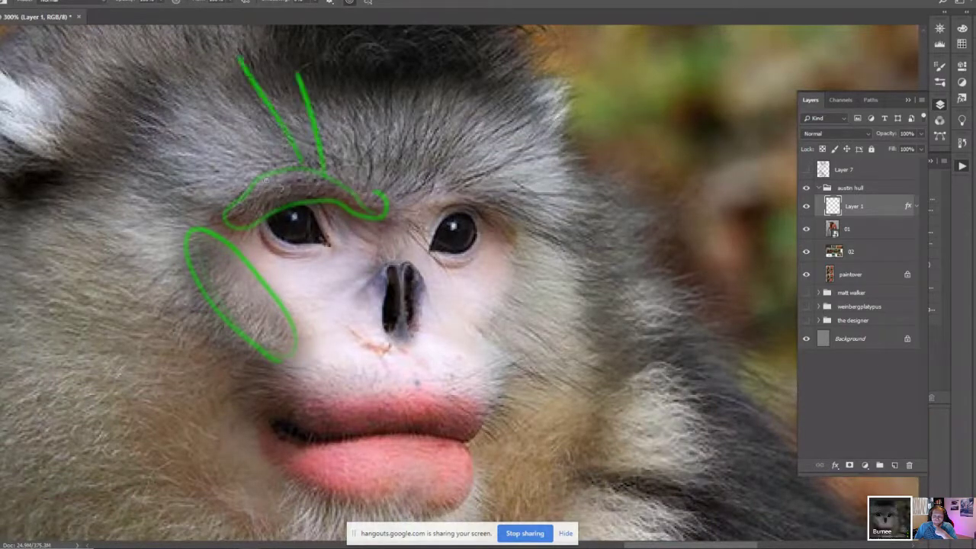
left_click_drag(248, 179, 176, 82)
left_click_drag(229, 183, 130, 114)
left_click_drag(199, 202, 99, 160)
Add radiating hair strokes beside the cheek and above the right eye, then zoom out to 100%.
left_click_drag(183, 241, 103, 238)
left_click_drag(183, 281, 130, 297)
left_click_drag(199, 312, 161, 362)
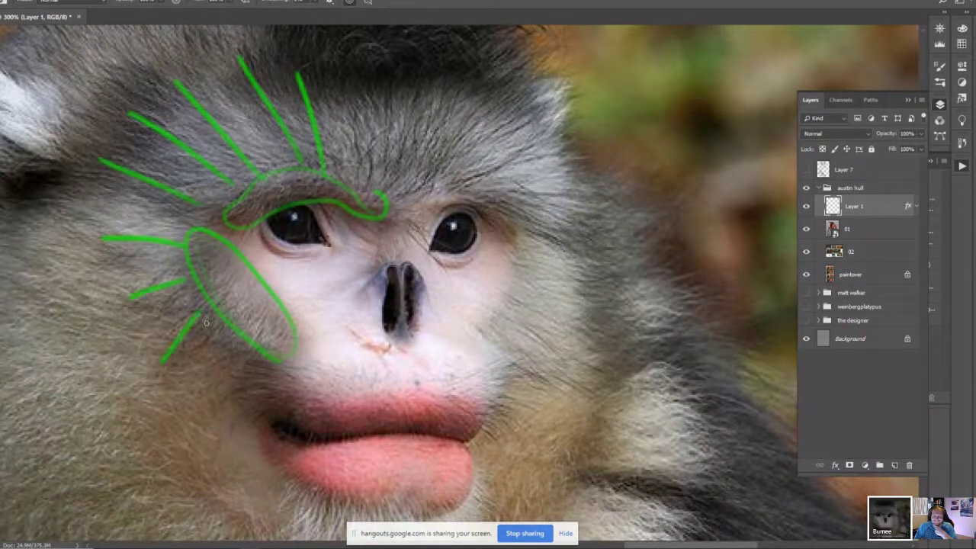
left_click_drag(206, 329, 172, 411)
left_click_drag(229, 362, 202, 423)
mouse_move(375, 177)
left_mouse_down()
mouse_move(407, 115)
mouse_move(473, 121)
left_mouse_up()
left_click_drag(454, 183, 524, 140)
left_click_drag(523, 175, 537, 166)
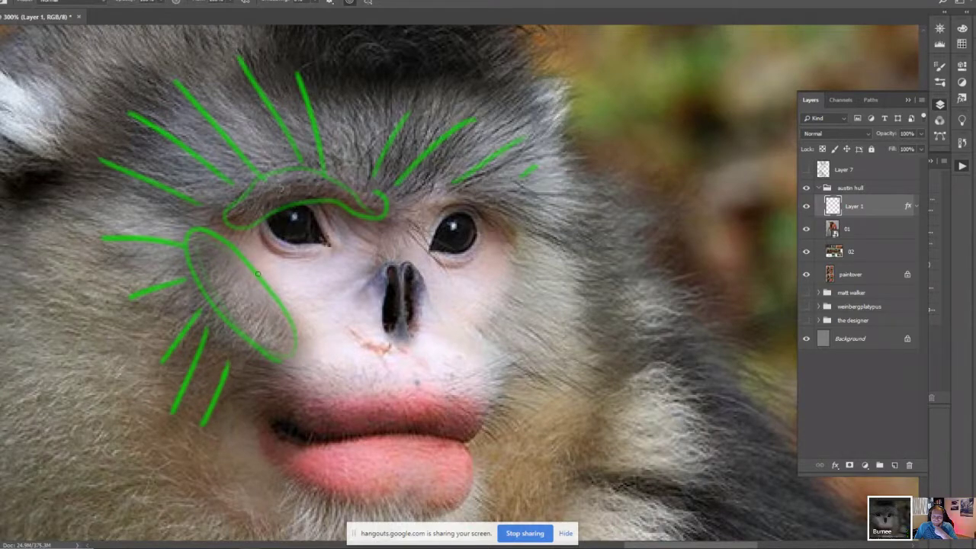
left_click_drag(271, 358, 313, 386)
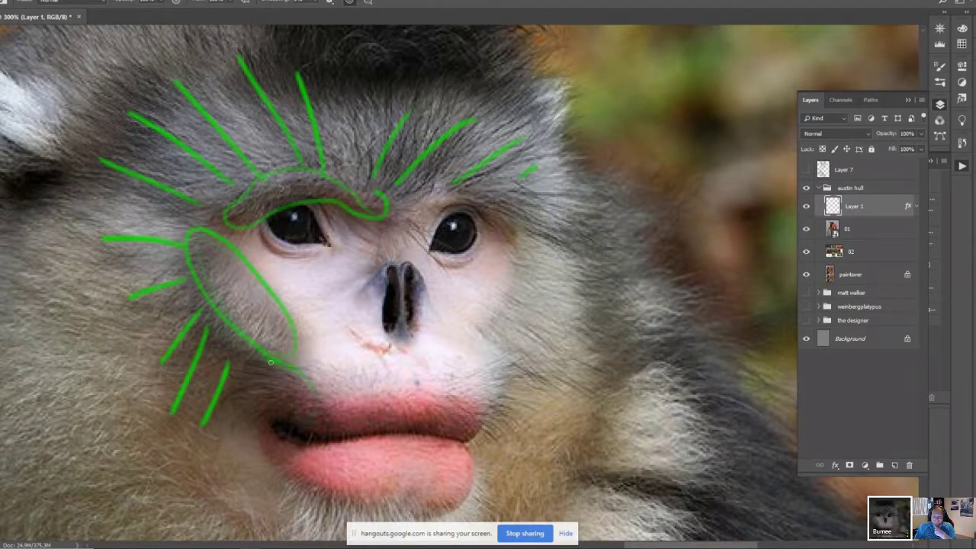
left_click_drag(480, 412, 446, 424)
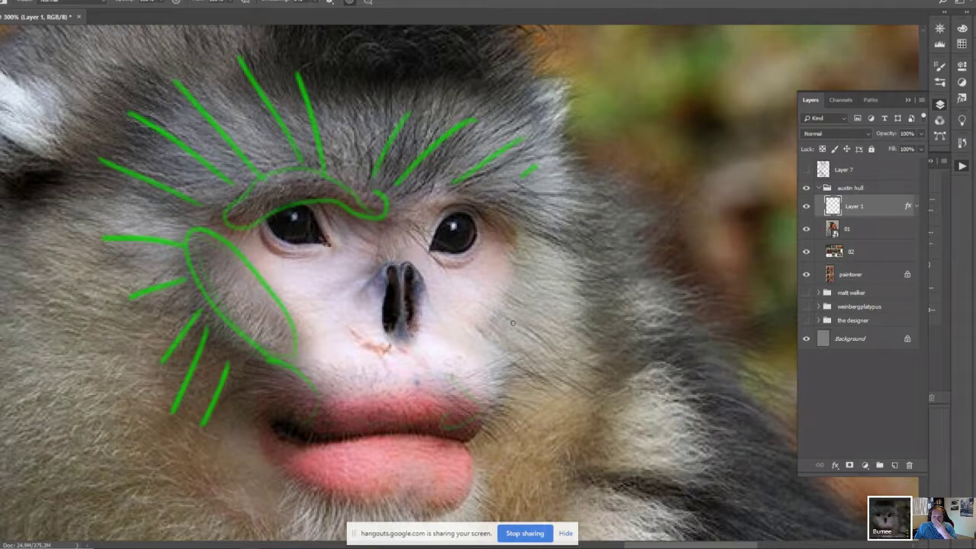
left_click(513, 323, "alt")
left_click(514, 320, "alt")
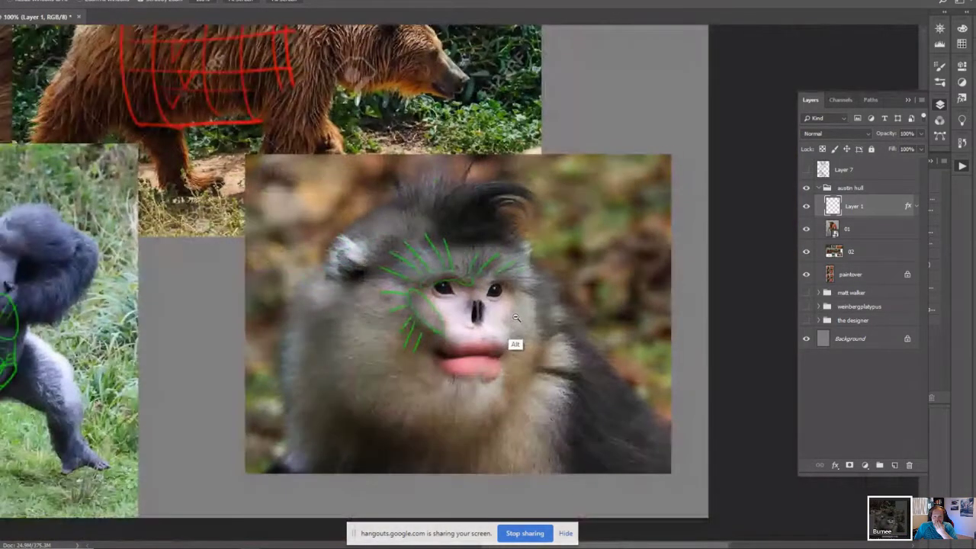
Zoom out to 33.3% and pan until the demon sheet and fur studies below are visible.
left_click(514, 320, "alt")
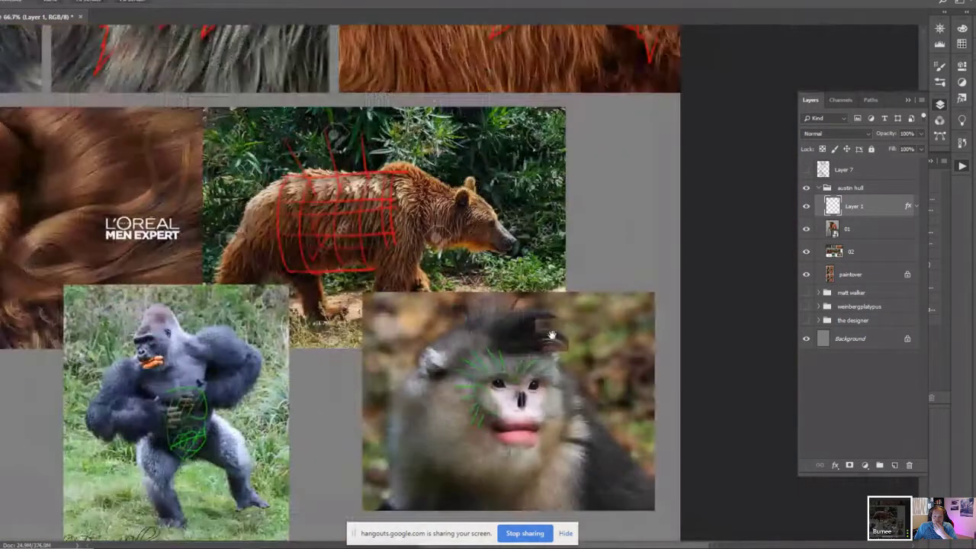
scroll(551, 335, "up", 10)
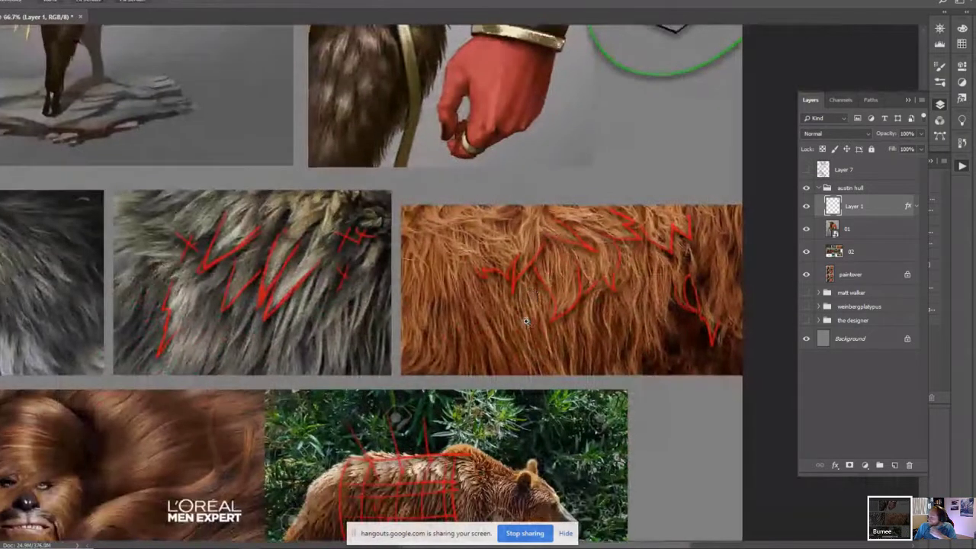
left_click(525, 321, "alt")
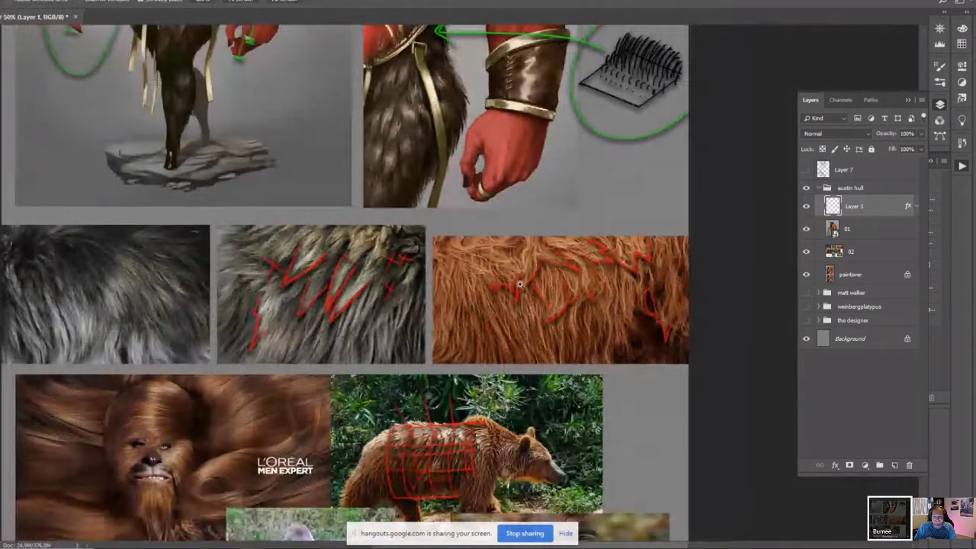
scroll(523, 275, "up", 8)
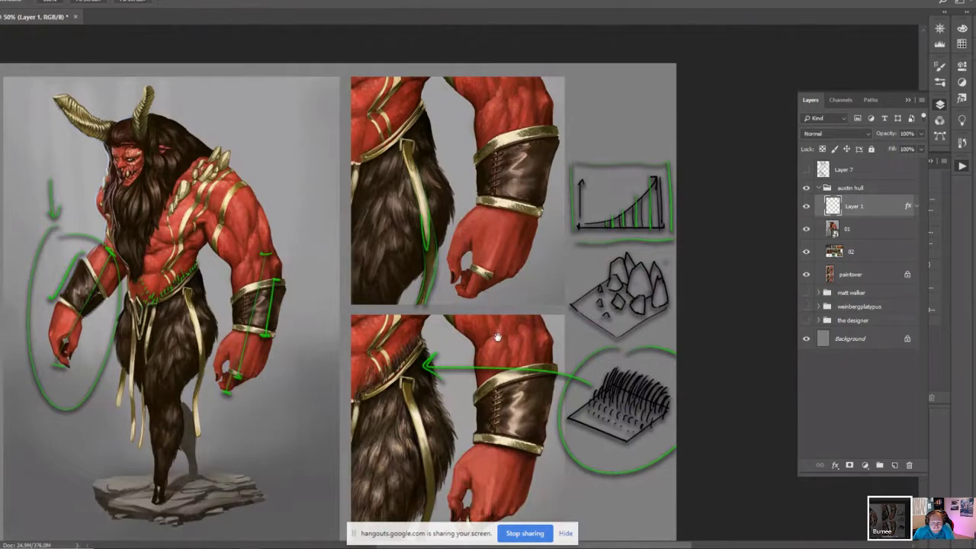
scroll(497, 336, "down", 3)
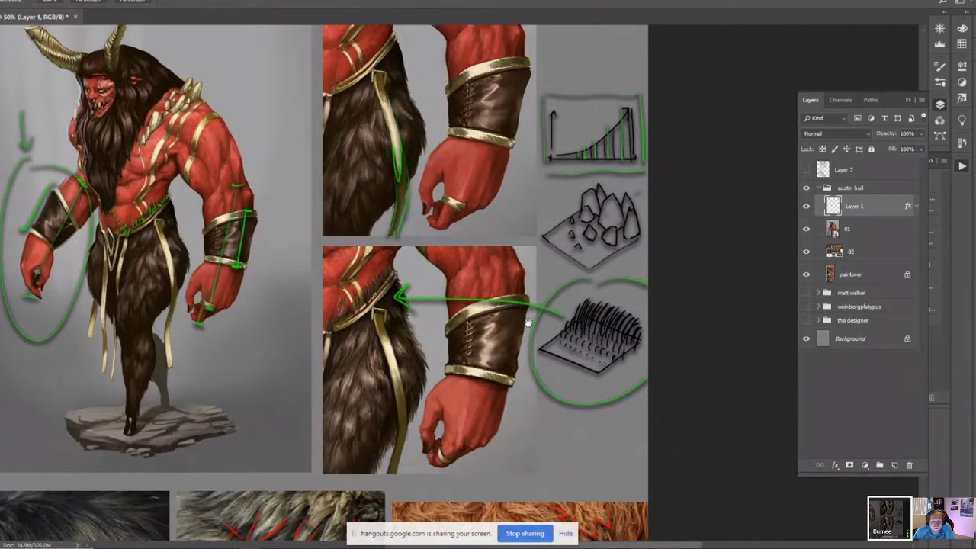
scroll(526, 322, "down", 2)
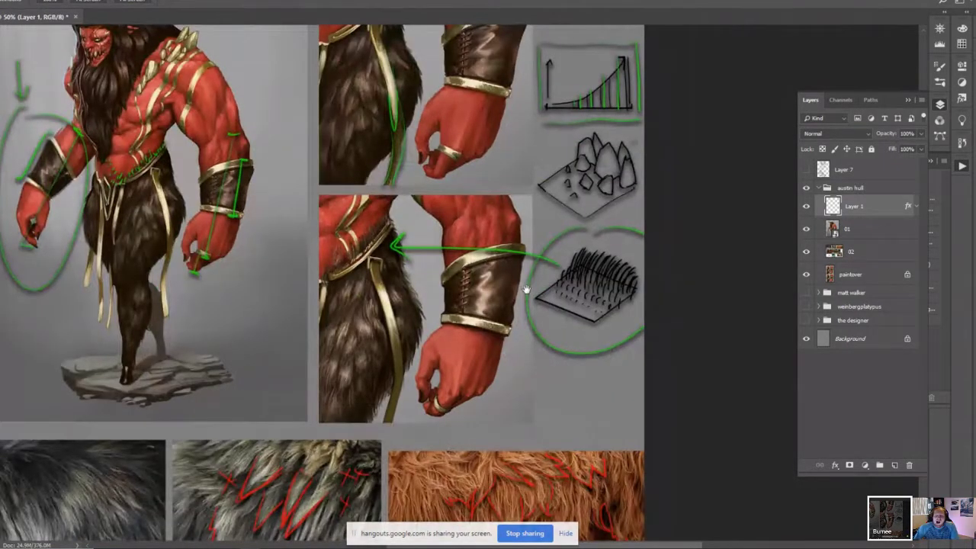
scroll(536, 368, "up", 1)
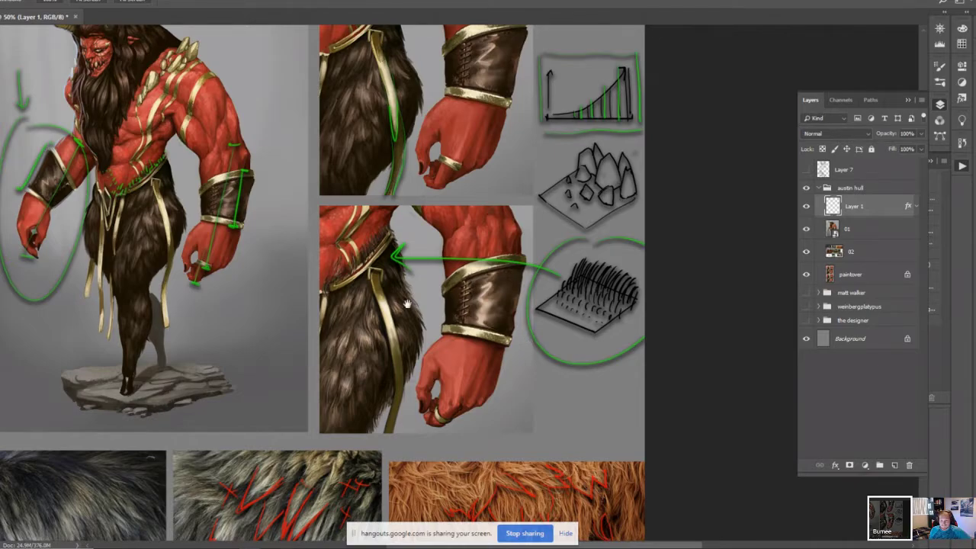
left_click_drag(402, 352, 468, 136)
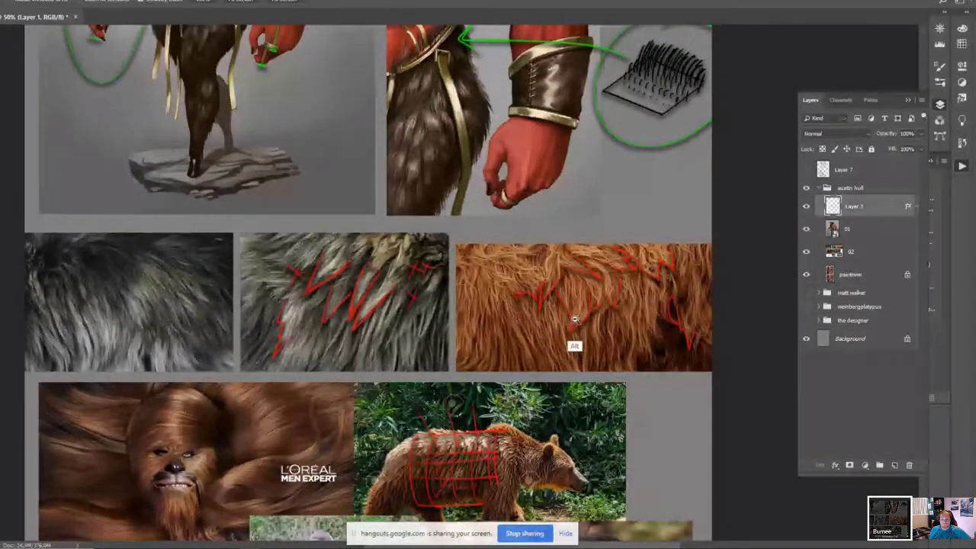
scroll(571, 342, "down", 1)
scroll(559, 308, "up", 5)
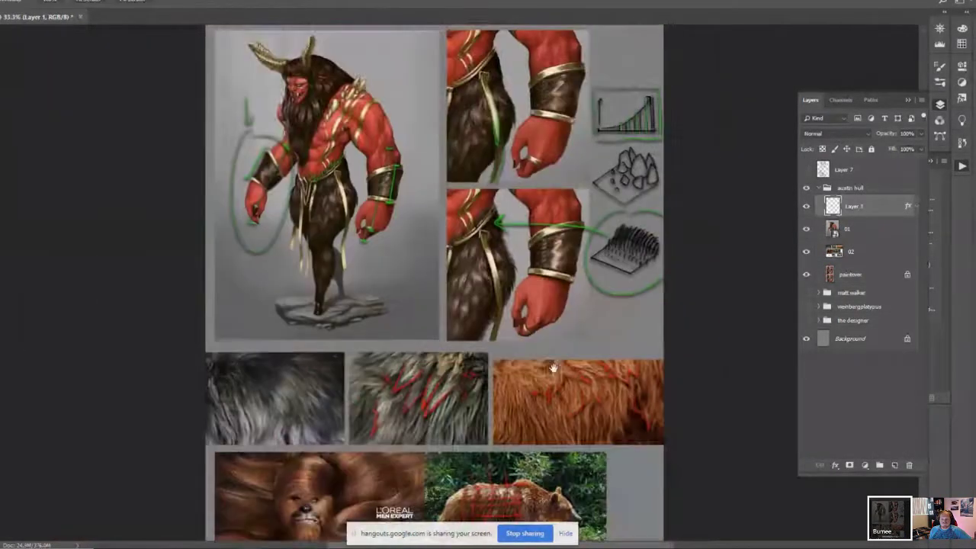
Hide and re-show Layer 1's green markup to compare it with the original demon art.
left_click(806, 207)
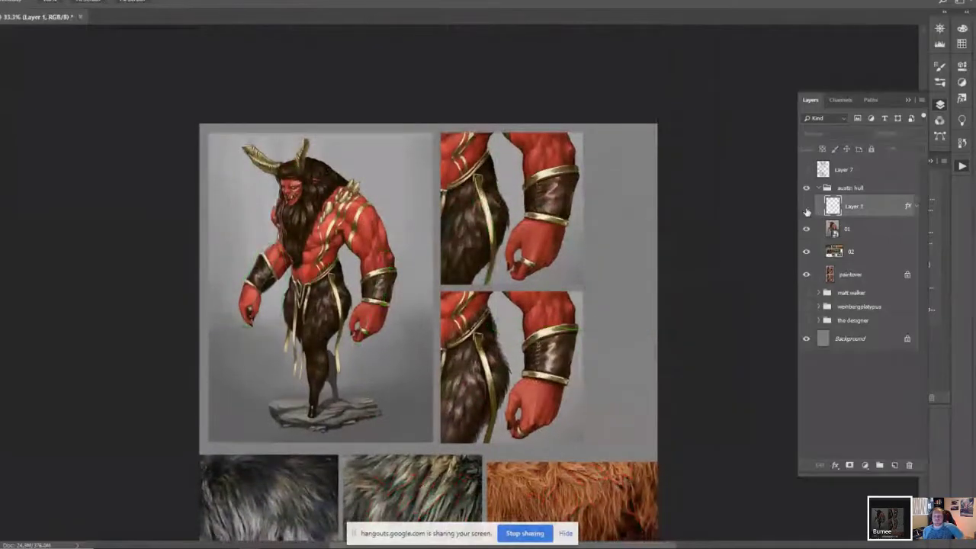
left_click(807, 208)
left_click_drag(595, 311, 608, 366)
left_click(554, 354, "ctrl")
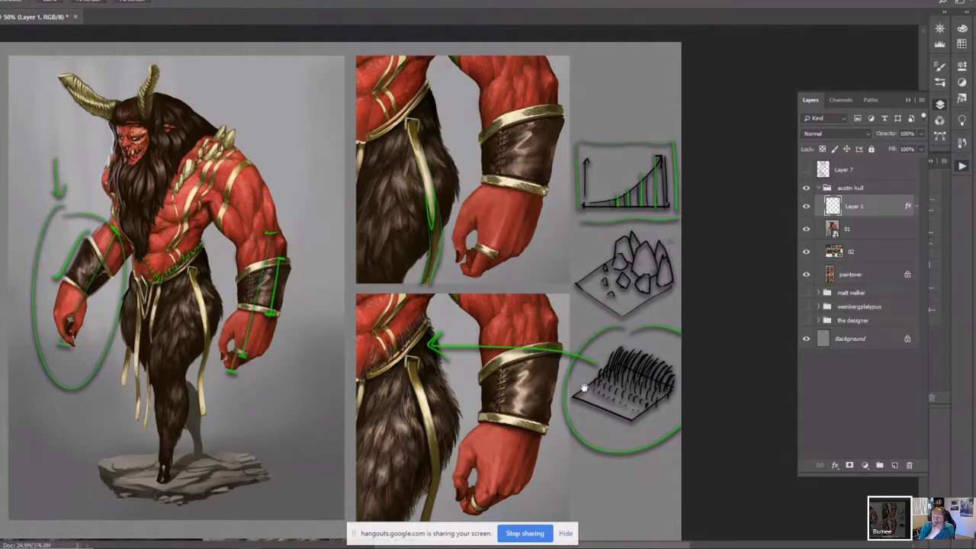
left_click_drag(583, 389, 631, 379)
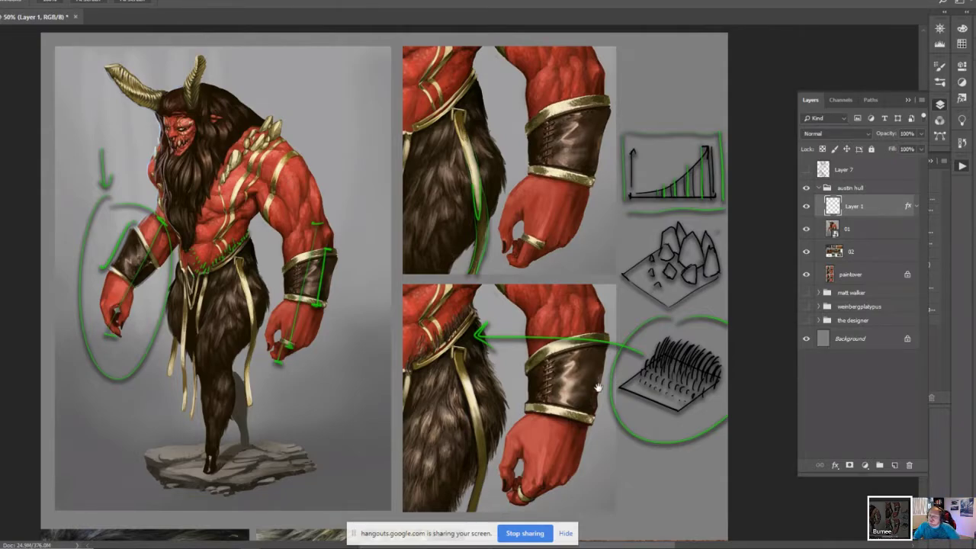
left_click_drag(595, 317, 595, 318)
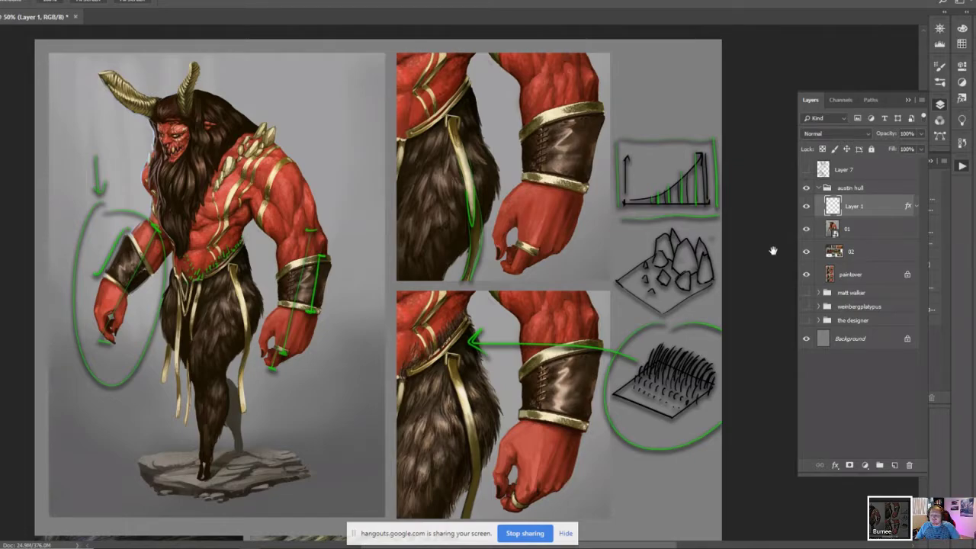
left_click_drag(590, 314, 590, 311)
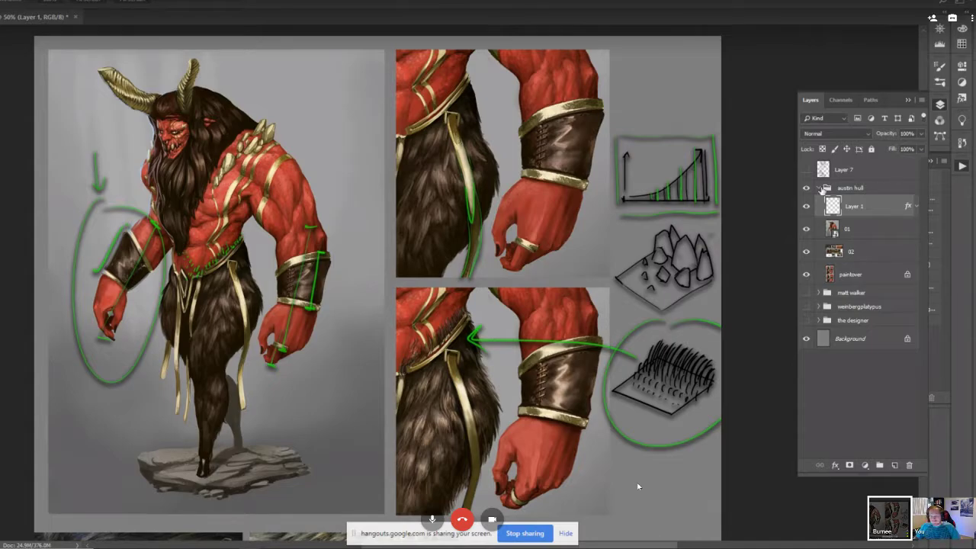
left_click(818, 187)
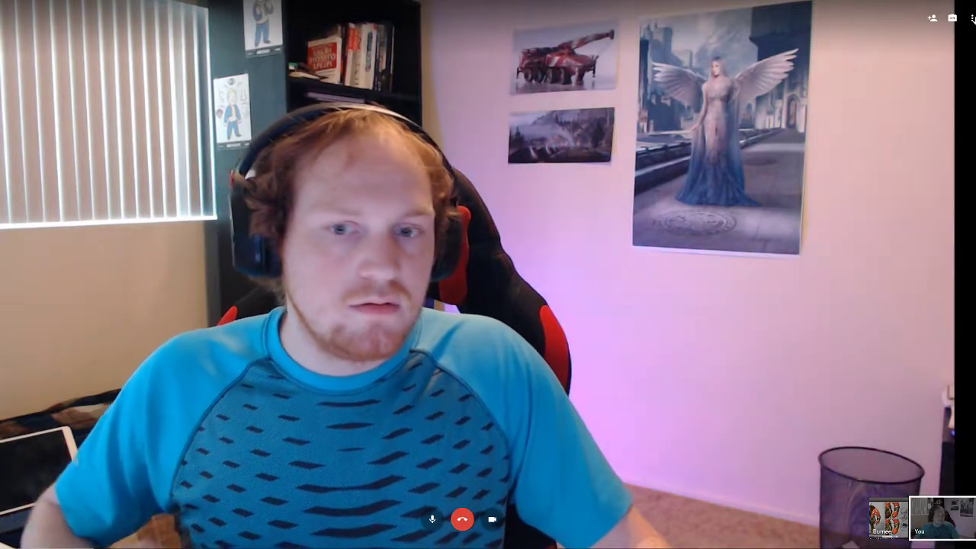
Share Screen 3 in Hangouts, the screen showing the Photoshop critique page.
left_click(971, 18)
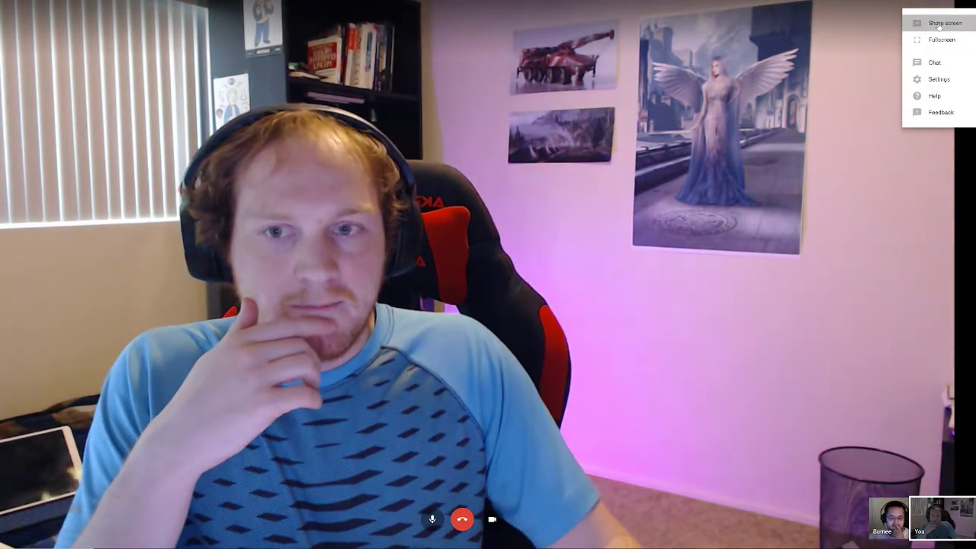
left_click(938, 23)
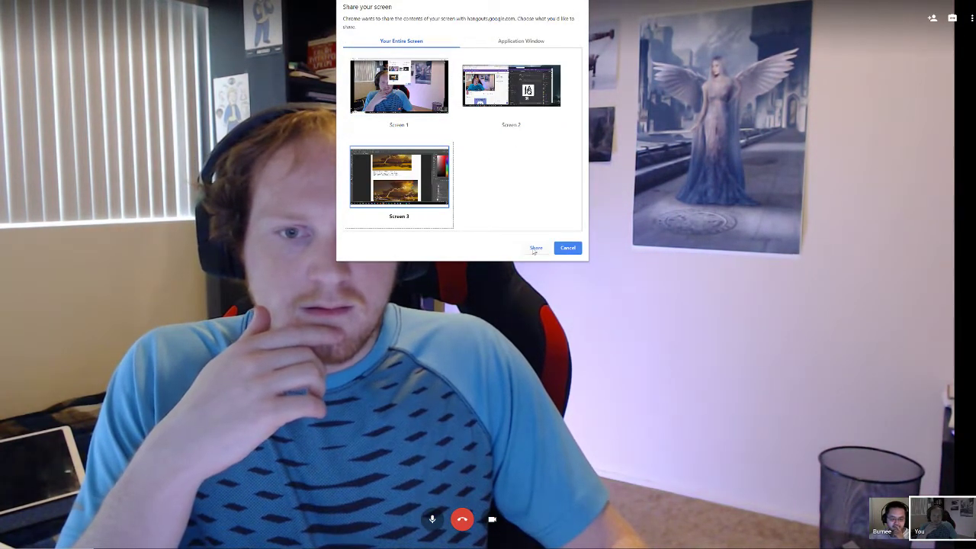
left_click(536, 247)
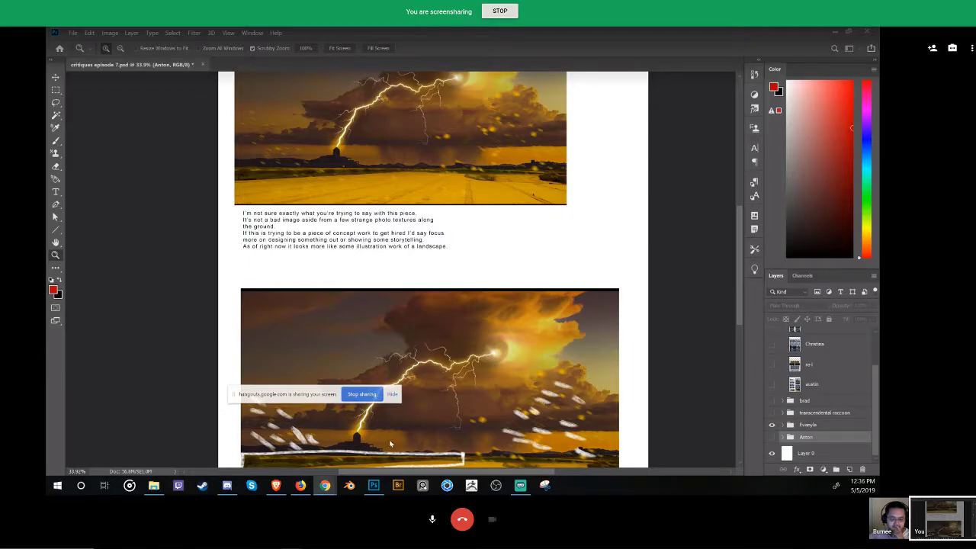
Dismiss the sharing notice and zoom the lightning critique page to about 54%.
left_click(391, 394)
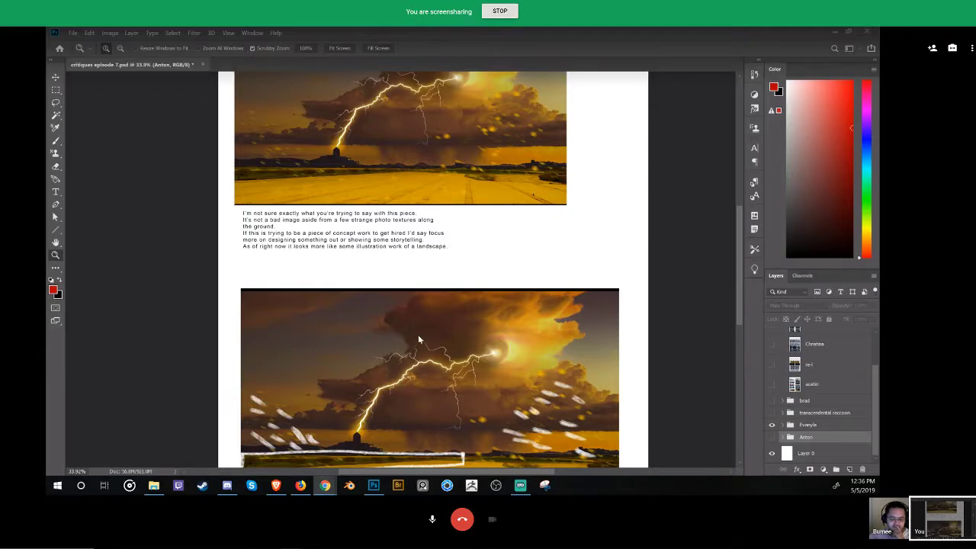
left_click_drag(422, 229, 425, 250)
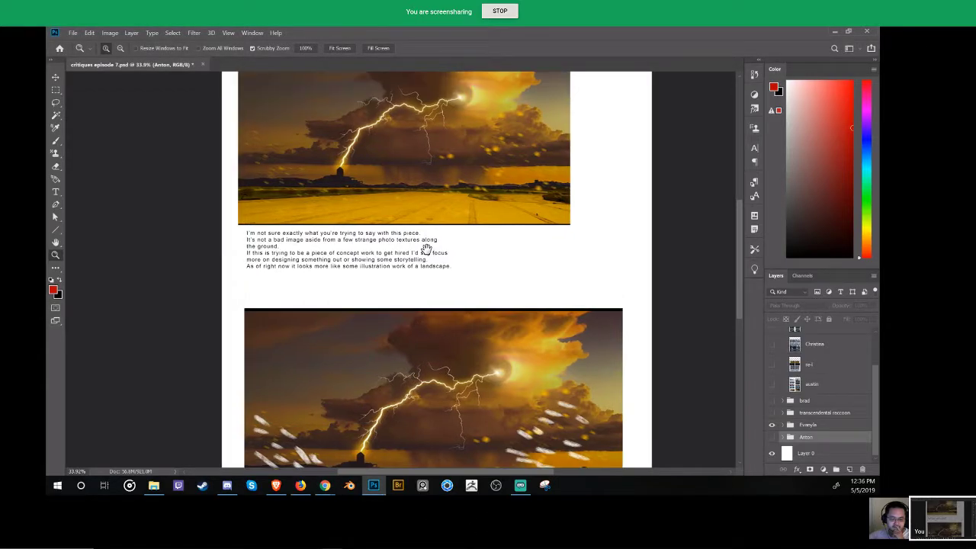
scroll(425, 250, "up", 5)
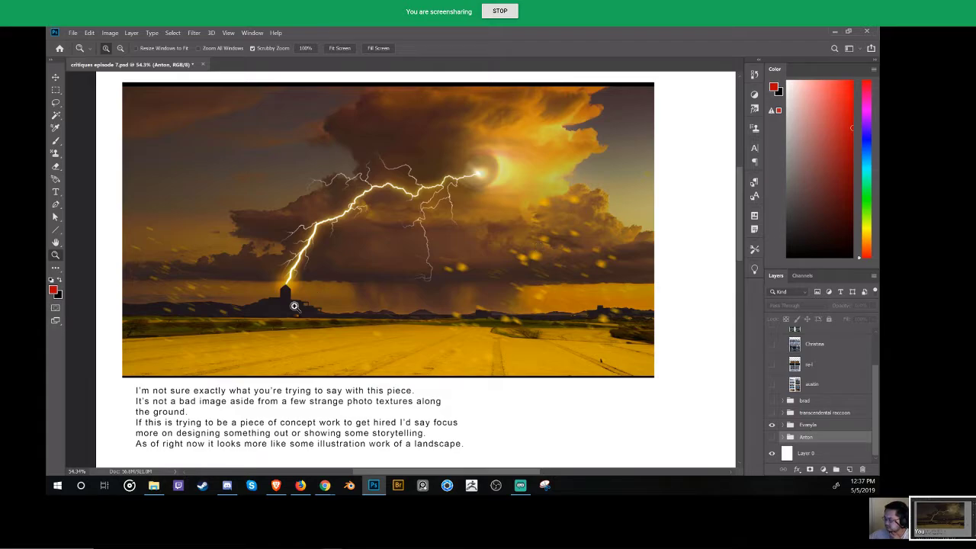
Zoom in on the lightning-struck castle, then back out to the whole painting.
left_click_drag(294, 305, 318, 313)
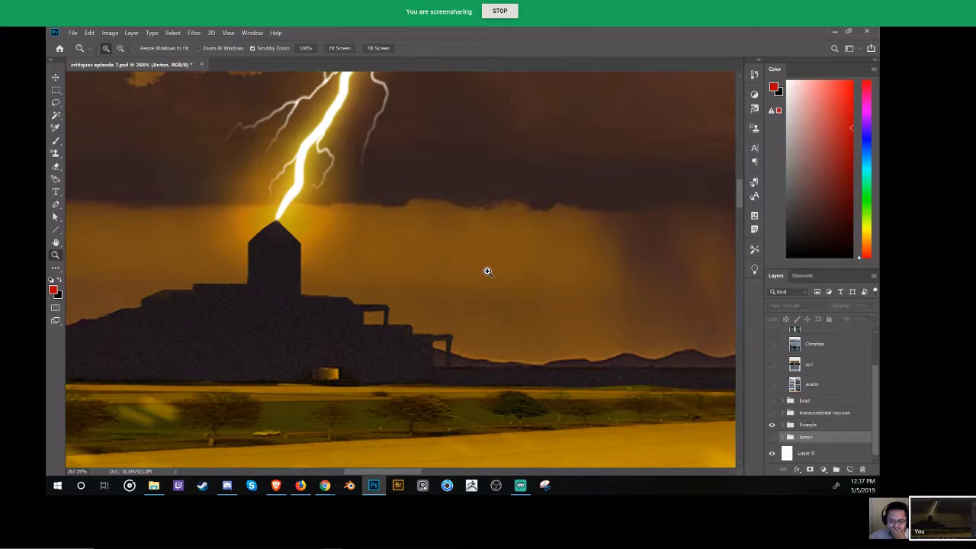
left_click_drag(486, 270, 427, 271)
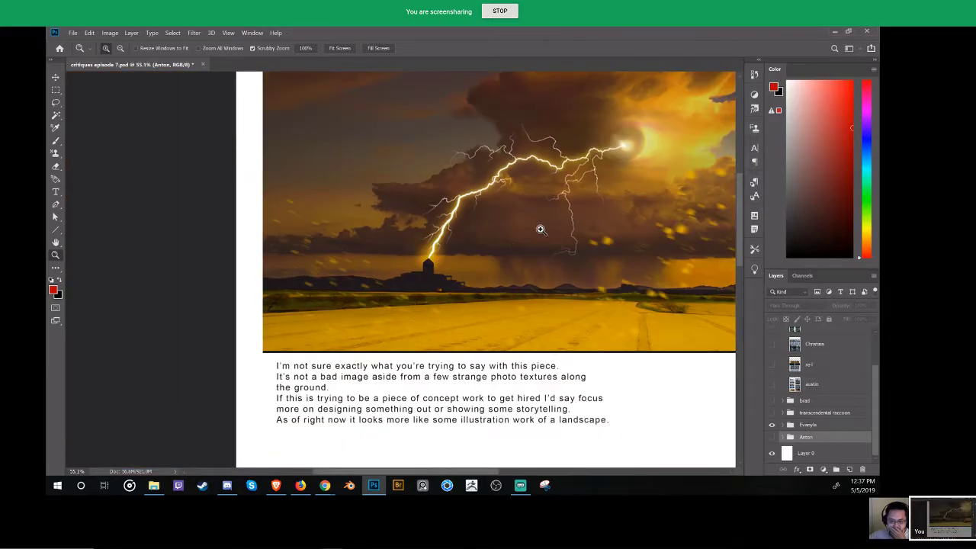
left_click_drag(556, 199, 430, 269)
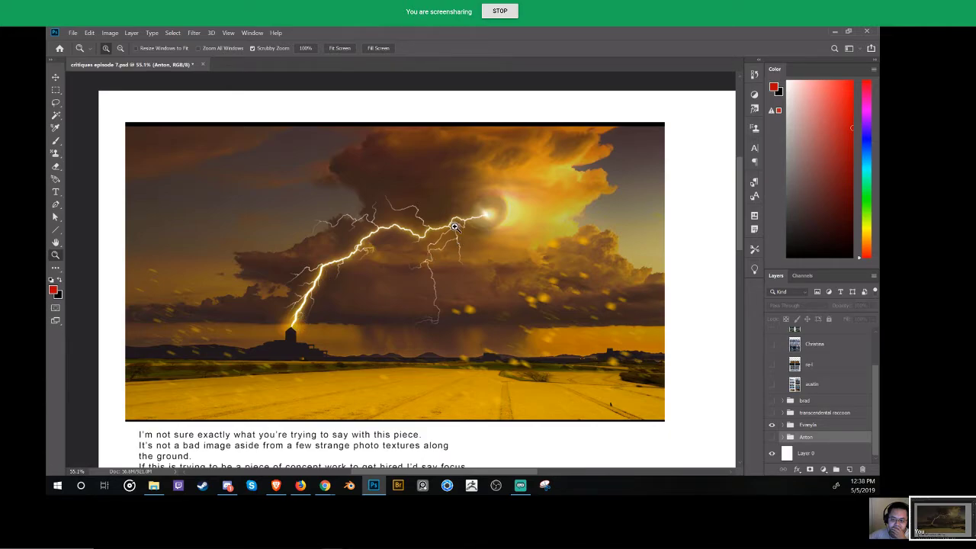
Zoom onto the lightning bolt's tip and follow it down to the hills at about 492%.
left_click_drag(486, 214, 523, 211)
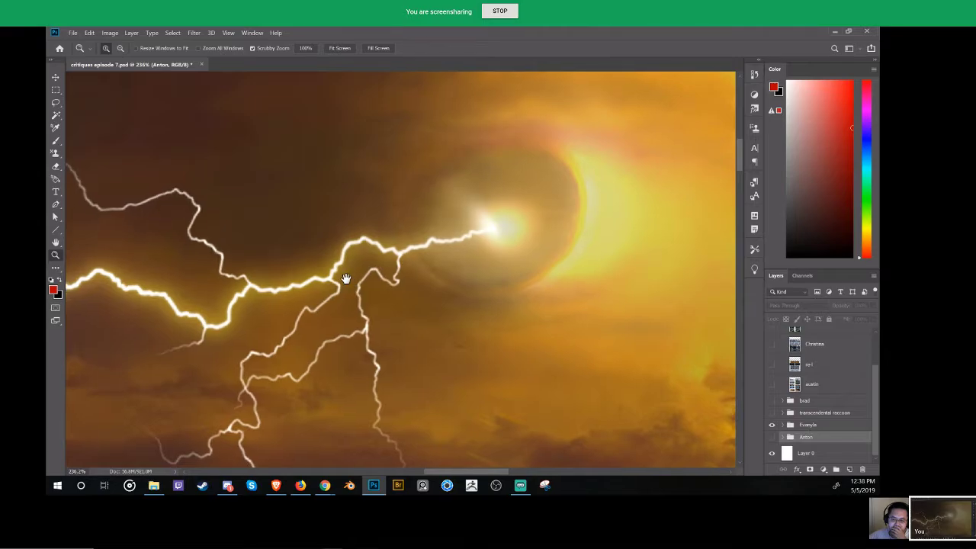
left_click_drag(342, 277, 480, 236)
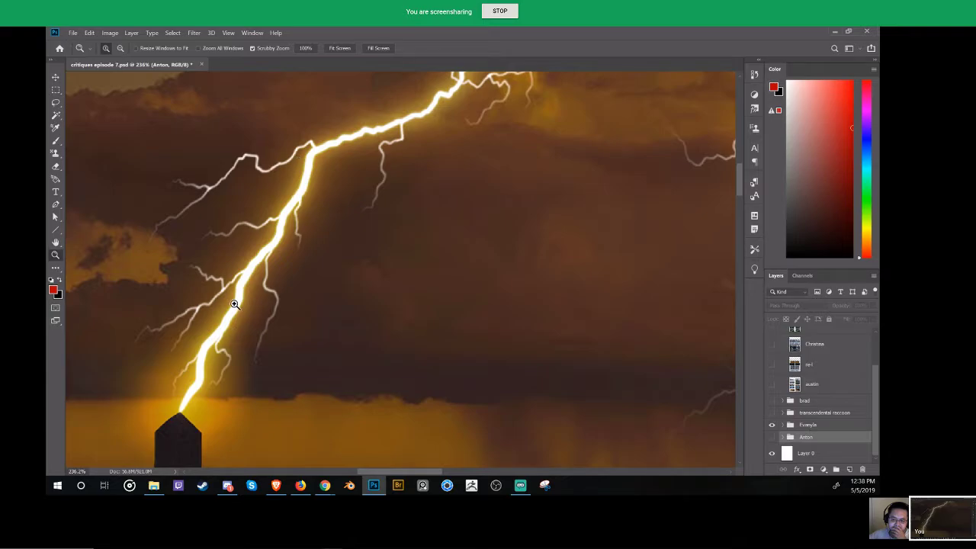
scroll(331, 299, "down", 3)
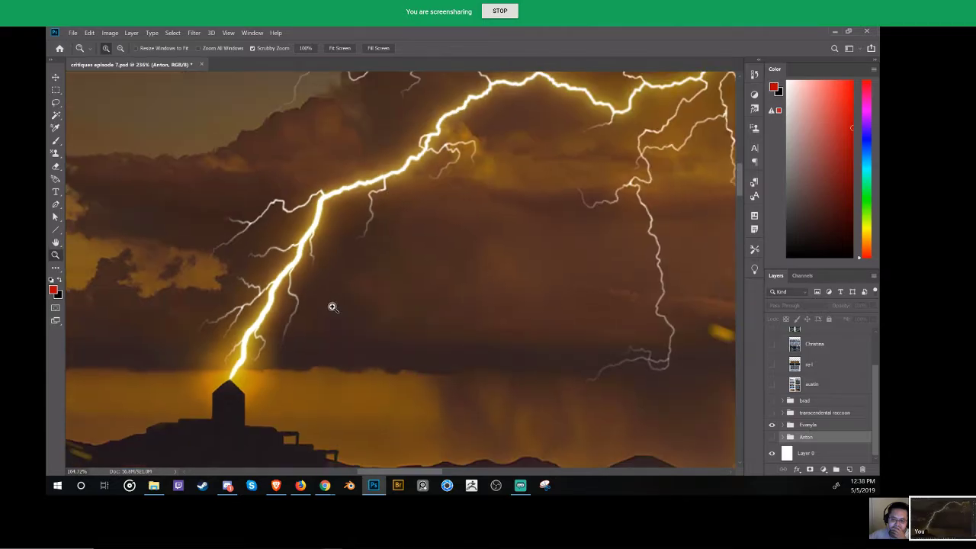
scroll(361, 288, "down", 2)
scroll(390, 363, "up", 5)
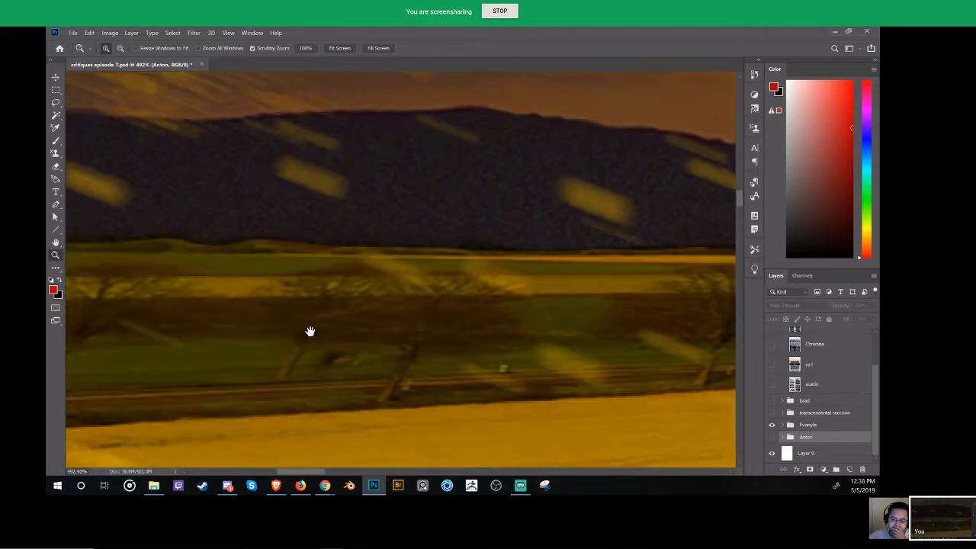
Pan across the field textures, then zoom out to about 56% showing the storm image and caption.
left_click_drag(174, 334, 323, 405)
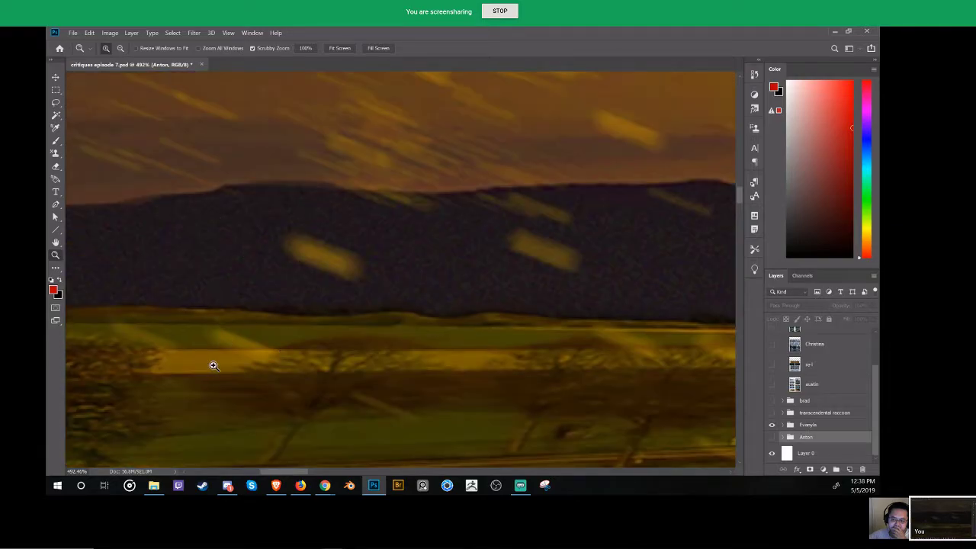
left_click_drag(239, 349, 257, 338)
key("b")
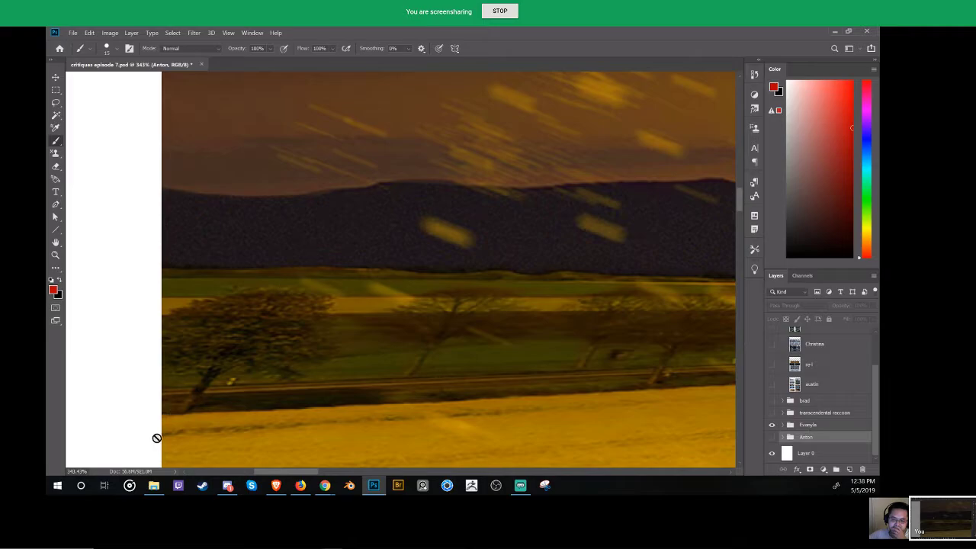
left_click_drag(501, 333, 403, 320)
left_click_drag(504, 303, 436, 361)
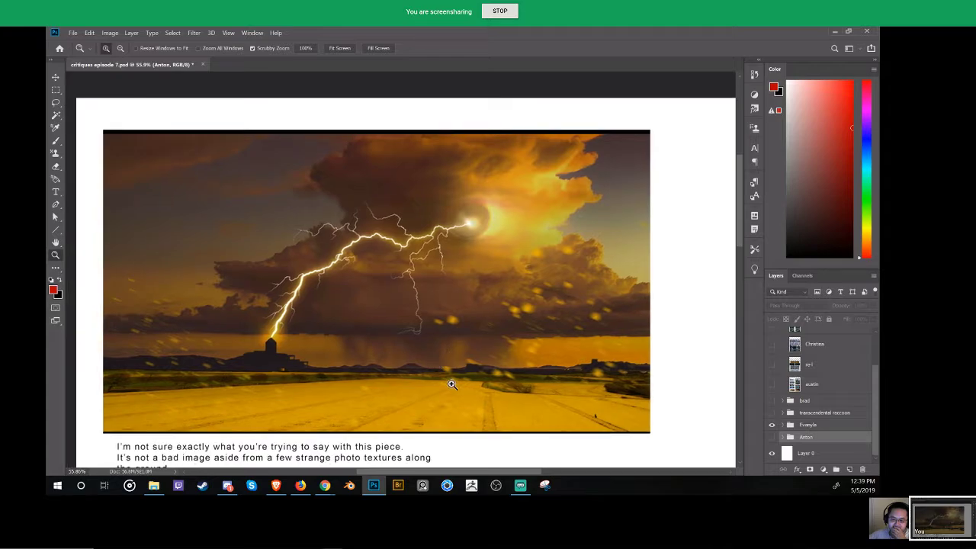
scroll(451, 384, "down", 10)
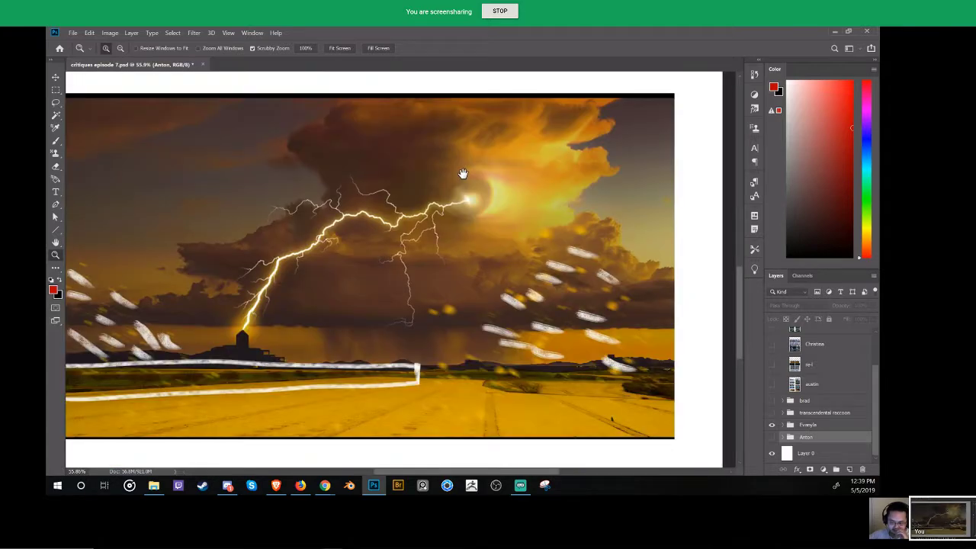
left_click_drag(462, 174, 522, 178)
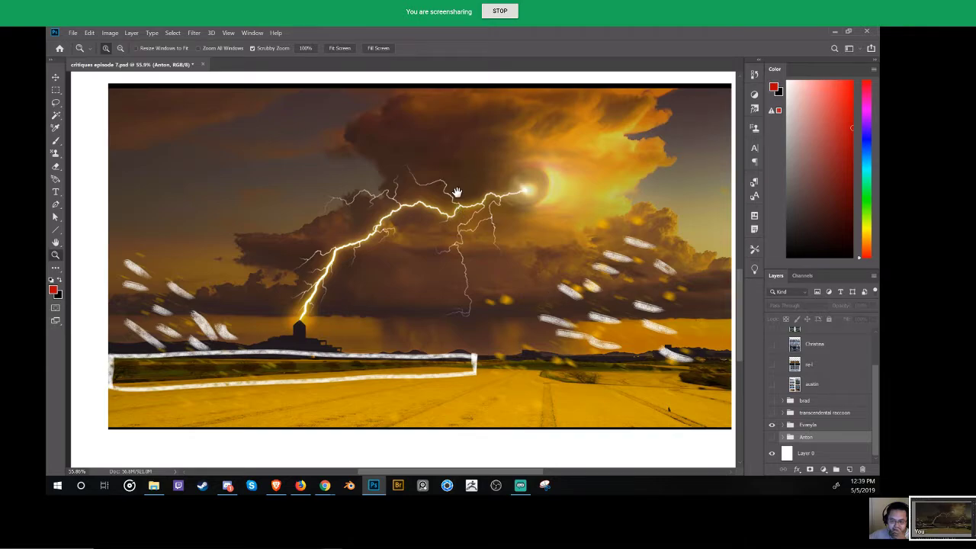
mouse_move(456, 191)
left_mouse_down()
mouse_move(420, 246)
mouse_move(454, 190)
mouse_move(460, 123)
mouse_move(458, 168)
mouse_move(446, 181)
left_mouse_up()
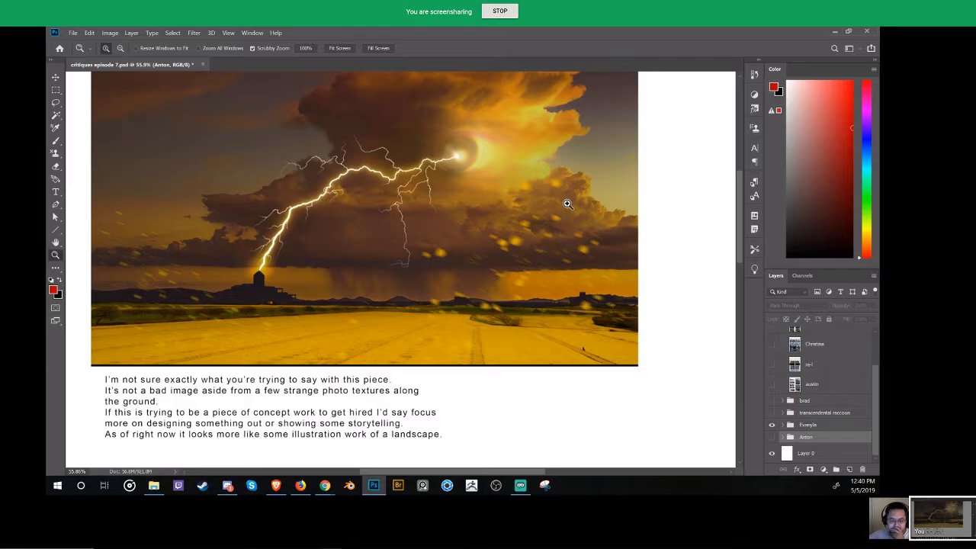
Hide the storm critique group, show the red-tree critique group, and zoom into its painting.
left_click_drag(557, 216, 516, 215)
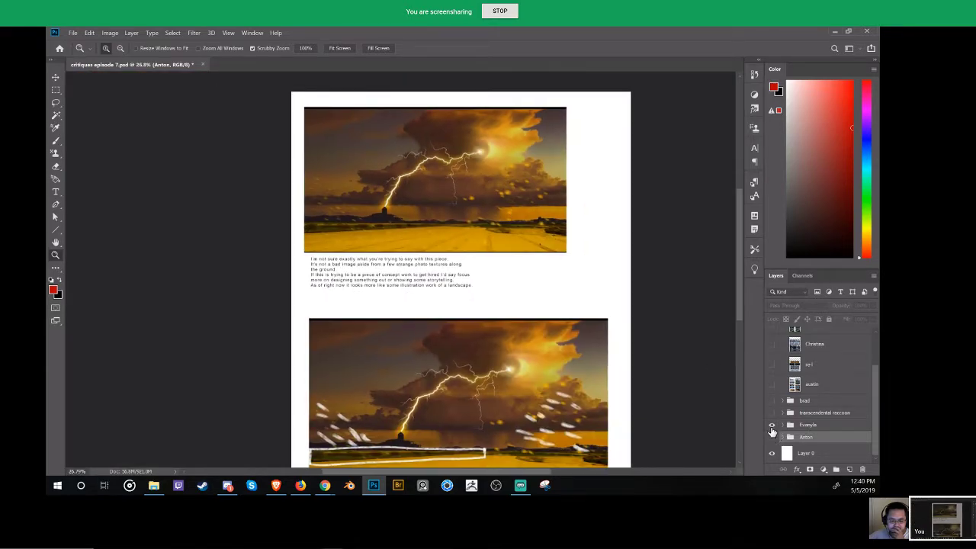
left_click(772, 424)
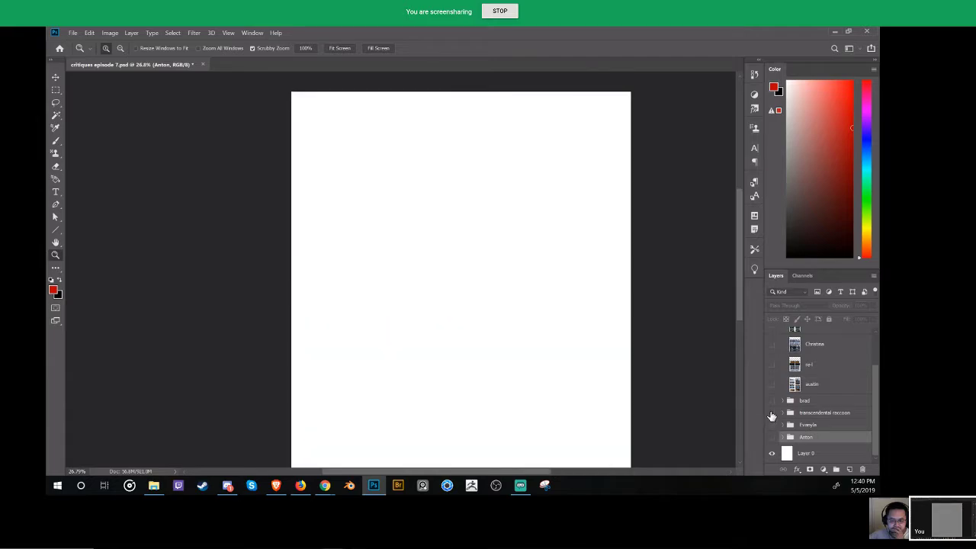
left_click(771, 413)
mouse_move(471, 158)
left_mouse_down()
mouse_move(475, 148)
mouse_move(496, 189)
mouse_move(471, 202)
left_mouse_up()
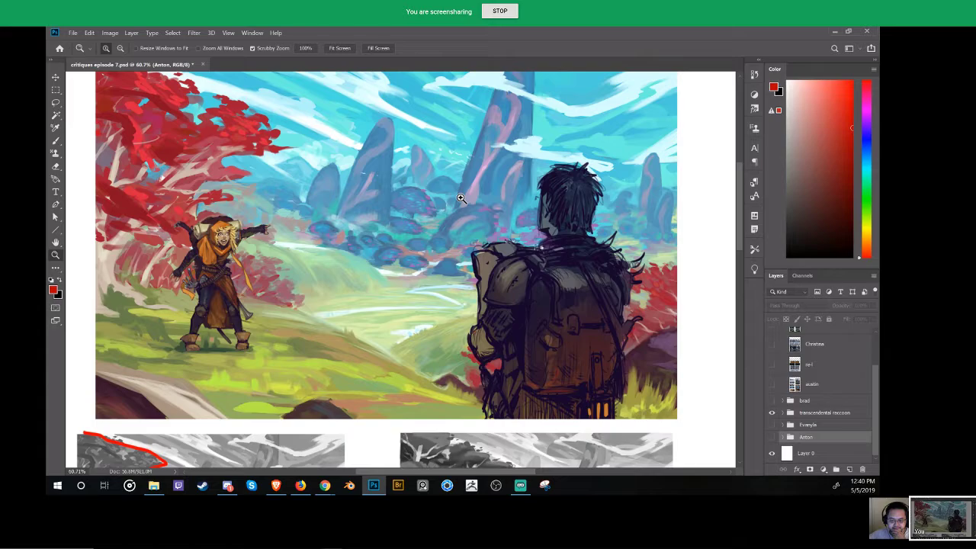
Zoom to 125% on the red-marked value sketch, select the Brush, and pan to the grey sketch.
mouse_move(494, 267)
left_mouse_down()
mouse_move(458, 265)
mouse_move(453, 189)
mouse_move(481, 265)
left_mouse_up()
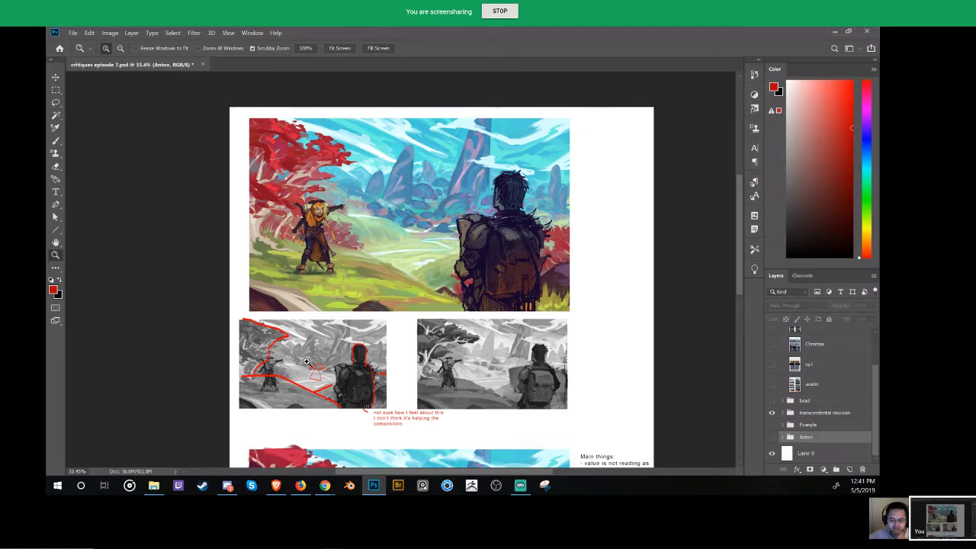
scroll(305, 365, "up", 5)
left_click_drag(344, 375, 370, 289)
scroll(399, 261, "up", 2)
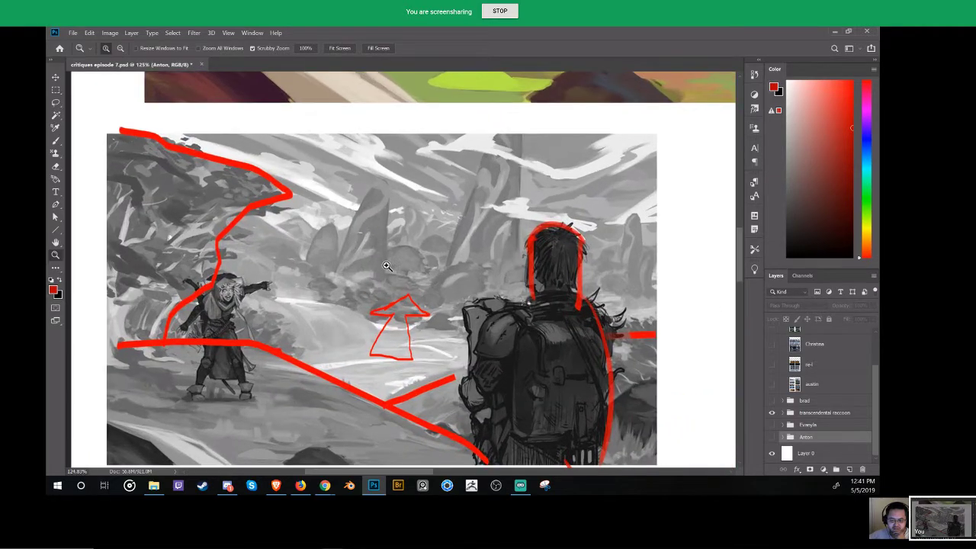
key("b")
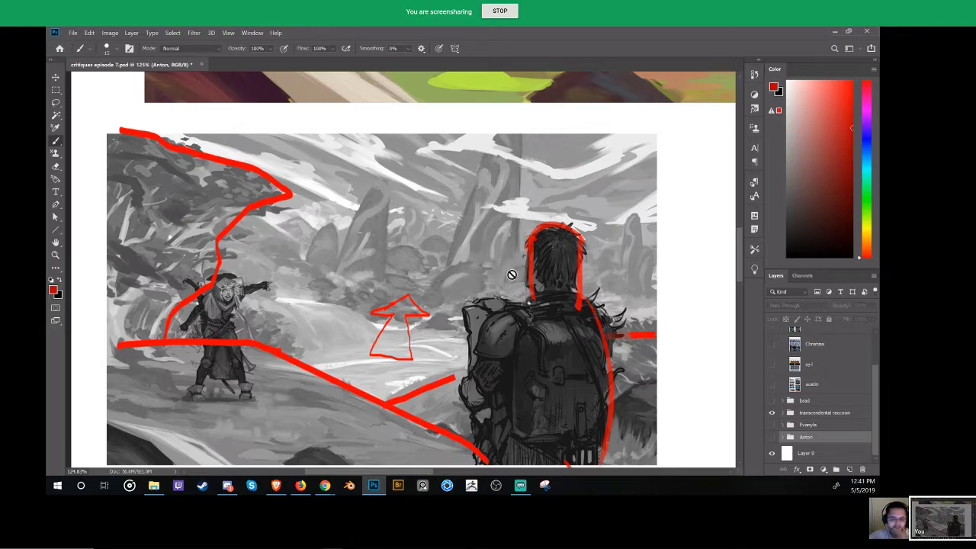
left_click_drag(514, 272, 134, 250)
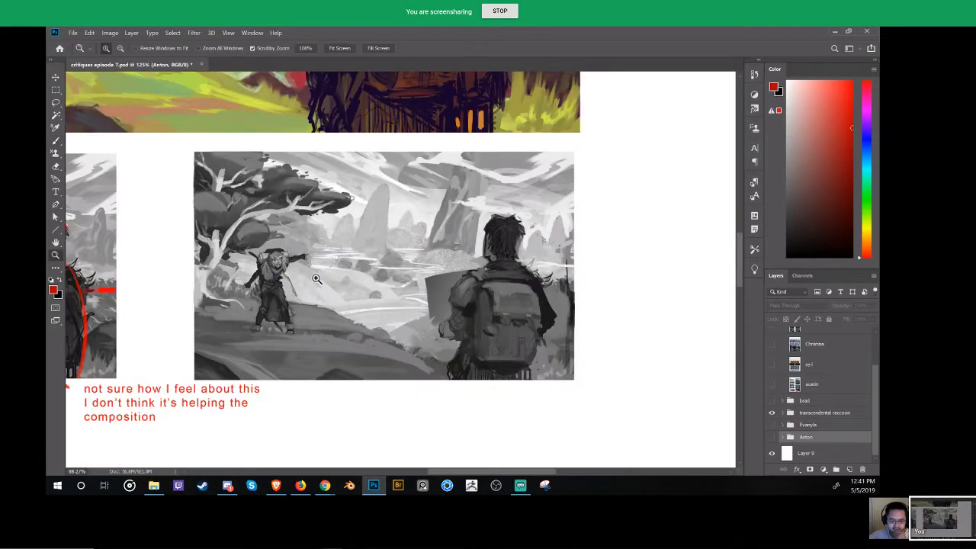
Zoom out to about 74% and pan to the colour paintover beside its 'Main things' notes.
scroll(290, 270, "down", 3)
left_click_drag(307, 280, 386, 269)
scroll(387, 268, "down", 2)
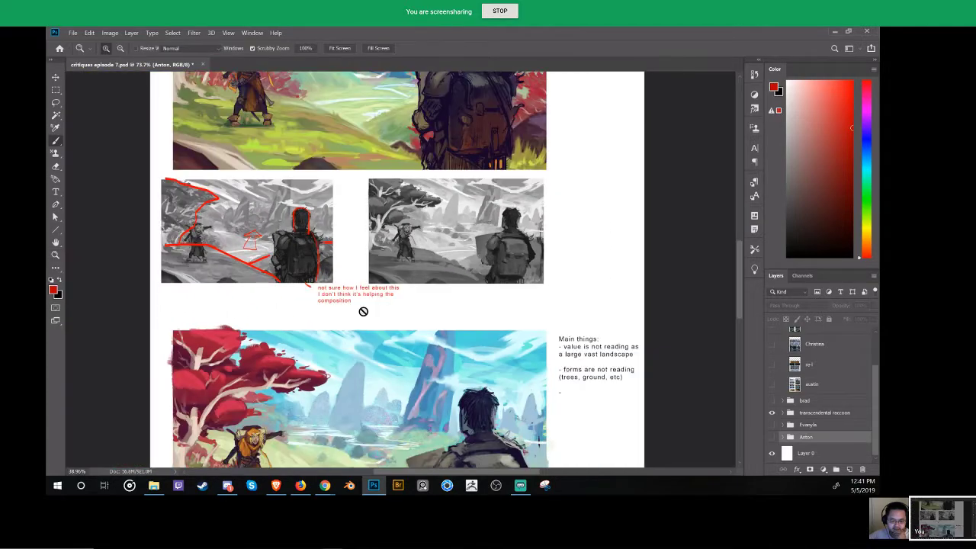
left_click_drag(366, 307, 359, 229)
scroll(359, 228, "up", 4)
scroll(378, 293, "down", 1)
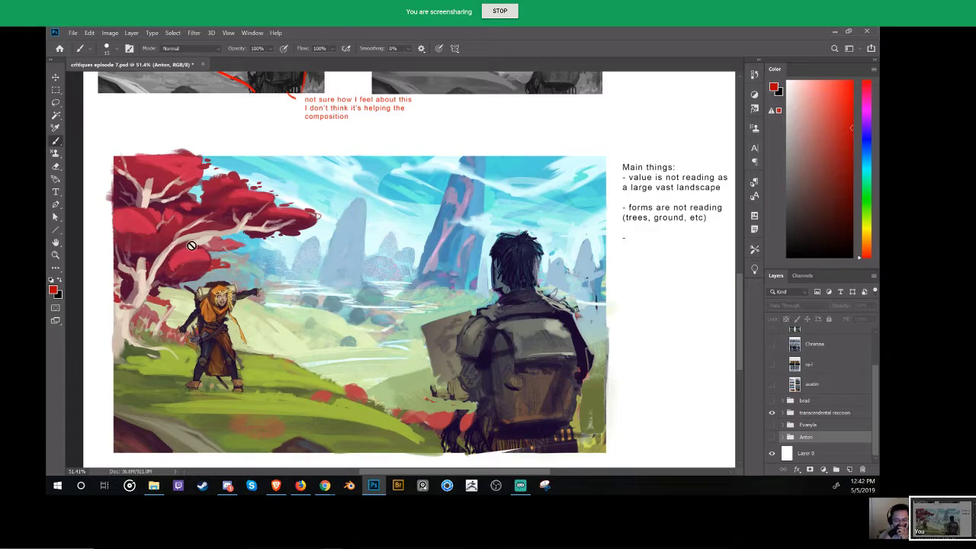
Pan between the original and repainted paintings and dismiss the 'target layer is hidden' error.
left_click_drag(191, 245, 289, 347)
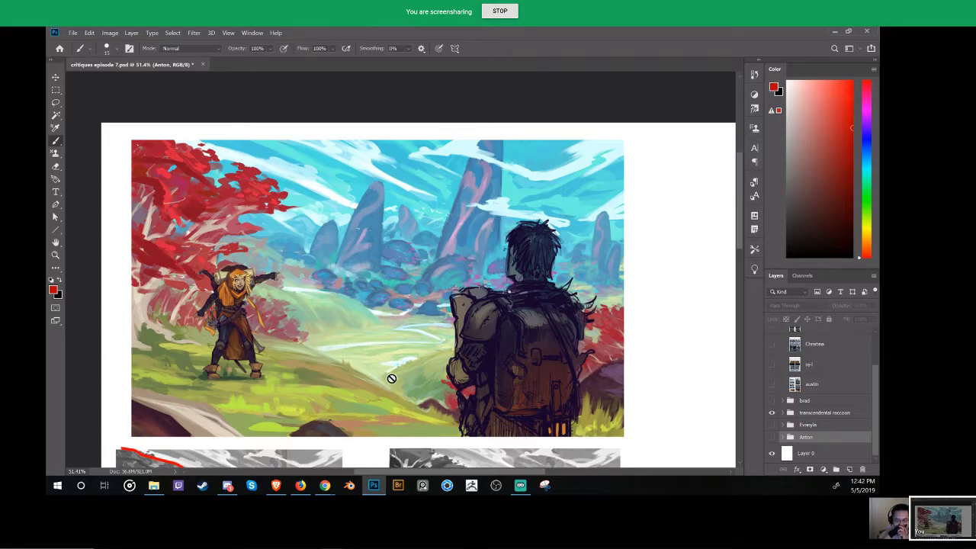
mouse_move(392, 377)
left_mouse_down()
mouse_move(399, 238)
mouse_move(373, 240)
left_mouse_up()
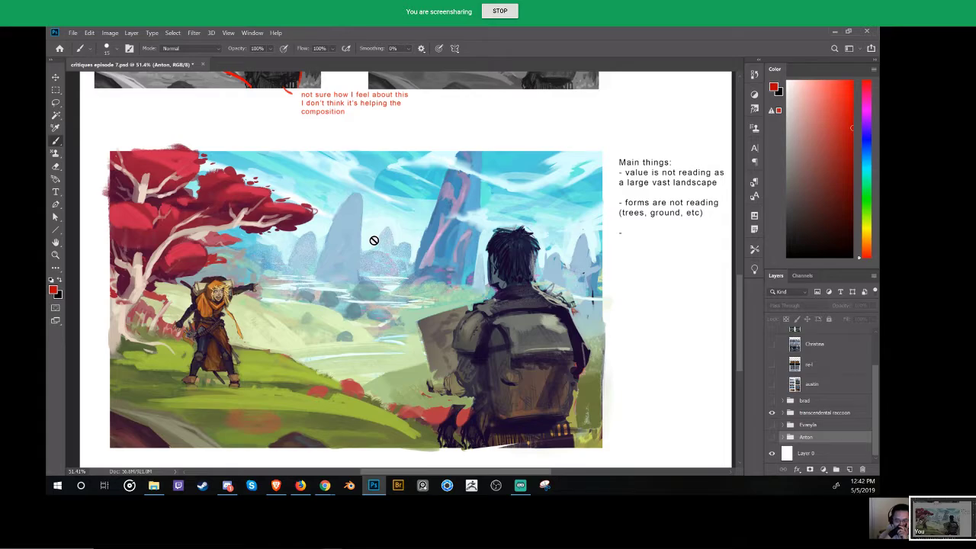
left_click(140, 212)
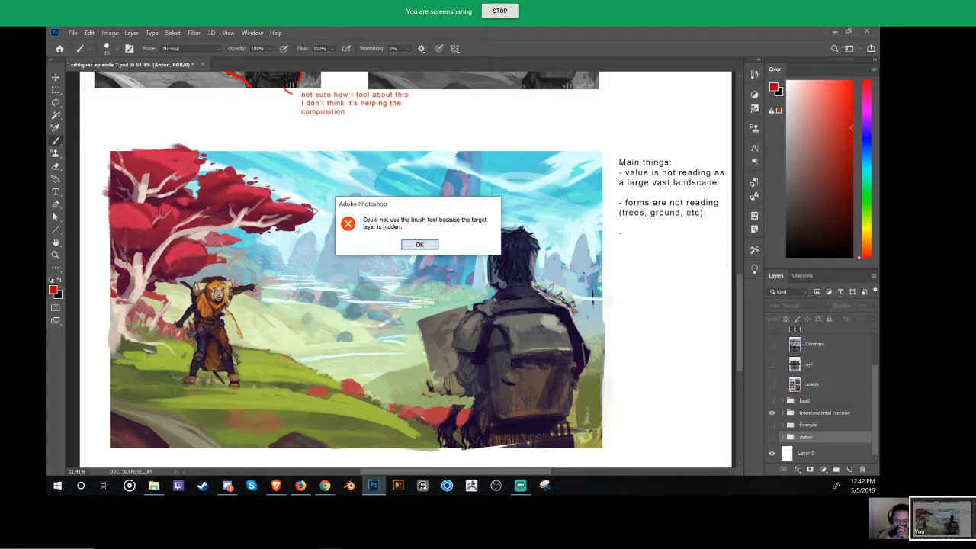
key("Return")
Zoom in on the red tree, then pan back up to the original painting above the grey sketches.
key("z")
left_click_drag(180, 215, 341, 284)
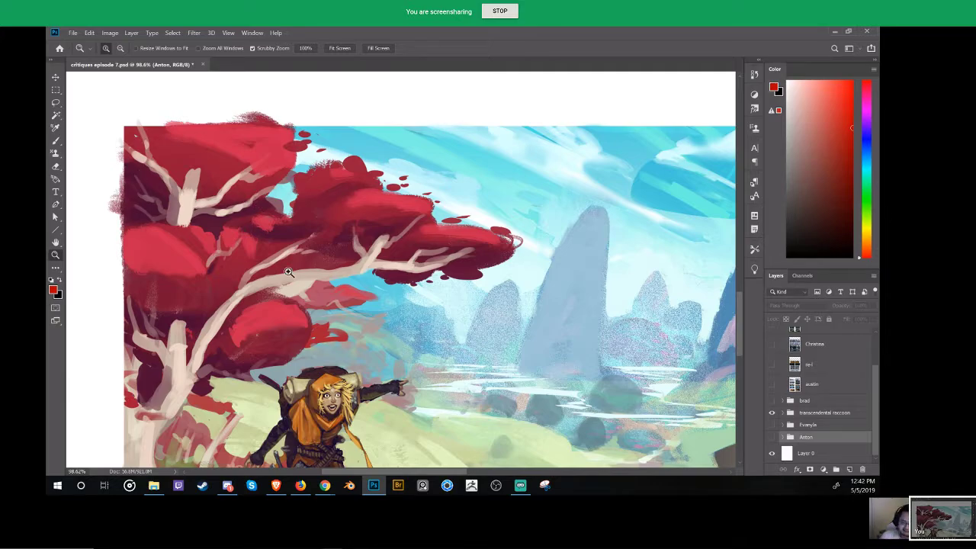
scroll(423, 314, "down", 5)
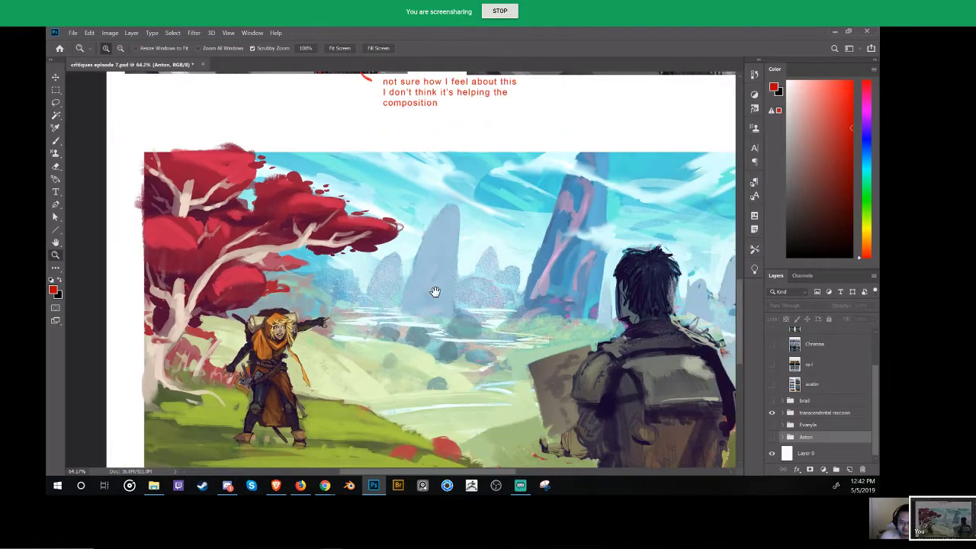
left_click_drag(434, 292, 376, 259)
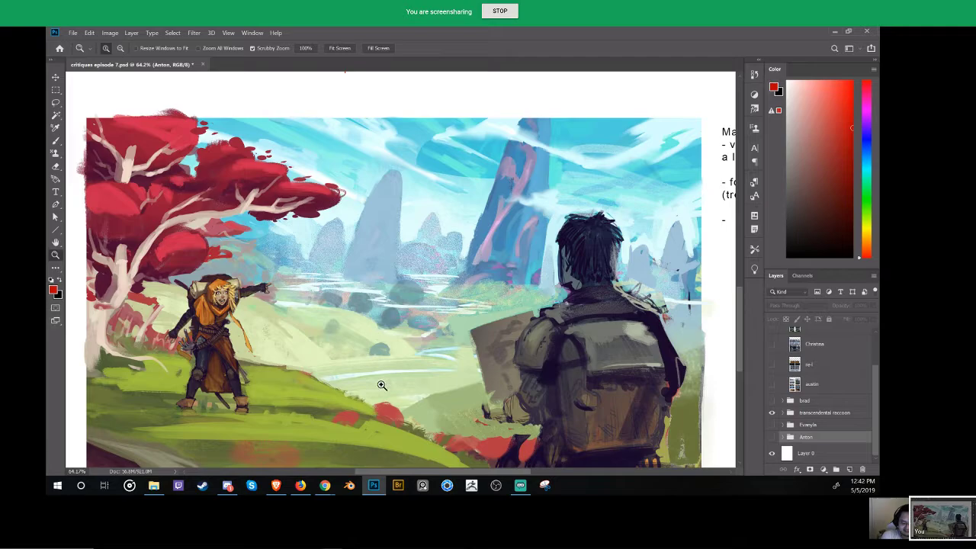
scroll(382, 385, "down", 3)
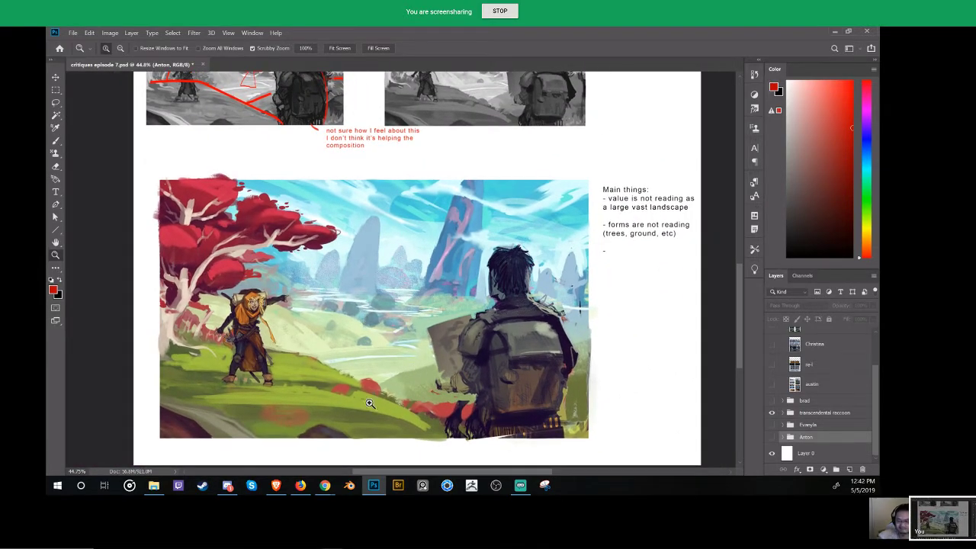
mouse_move(381, 311)
left_mouse_down()
mouse_move(358, 291)
mouse_move(356, 321)
left_mouse_up()
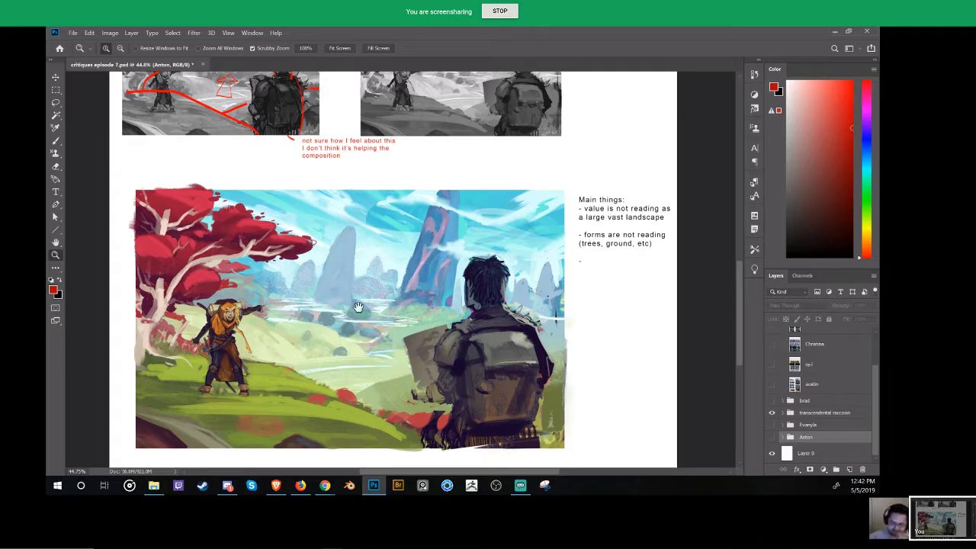
mouse_move(370, 261)
left_mouse_down()
mouse_move(366, 318)
mouse_move(366, 275)
left_mouse_up()
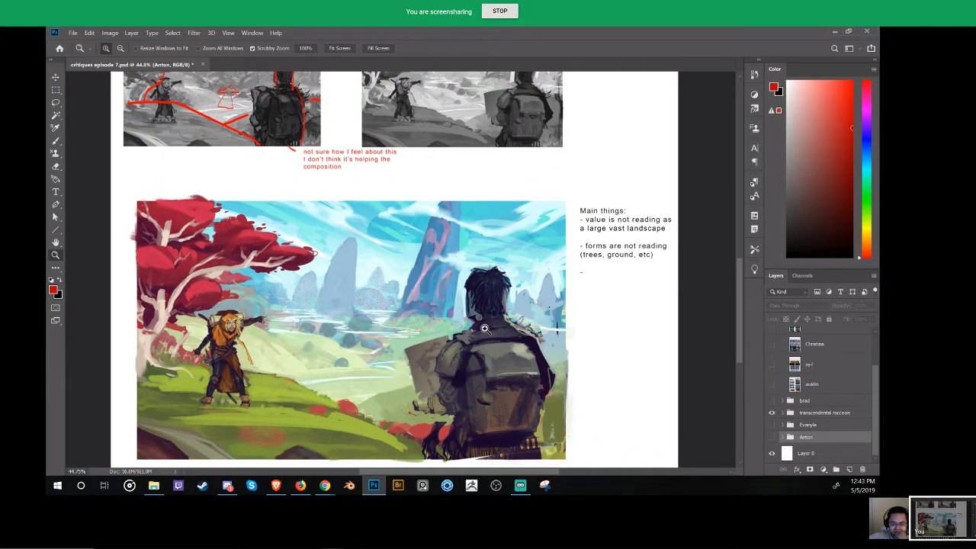
scroll(484, 328, "up", 10)
scroll(426, 261, "left", 2)
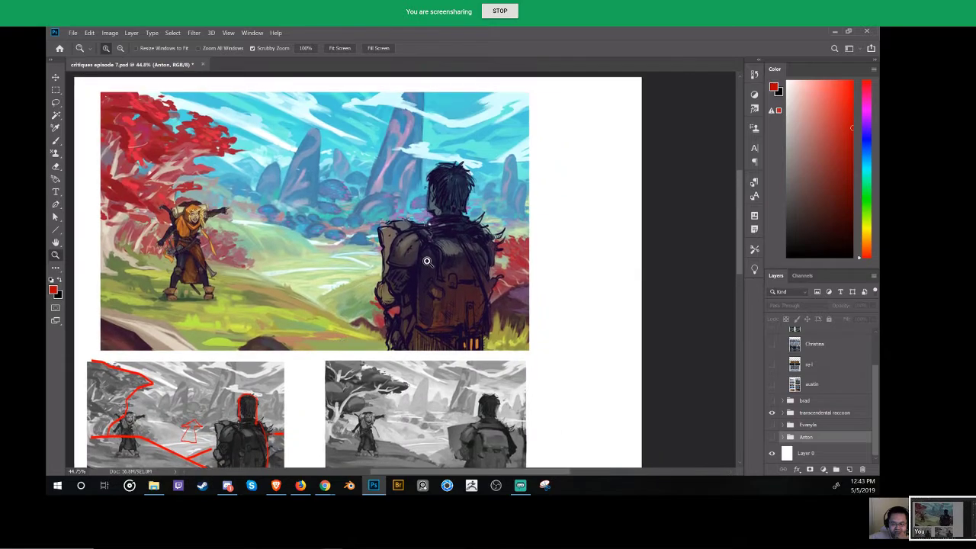
Draw a rectangular marquee around the backpack figure, then pan to the paintover and 'Main things' notes.
left_click_drag(450, 222, 457, 288)
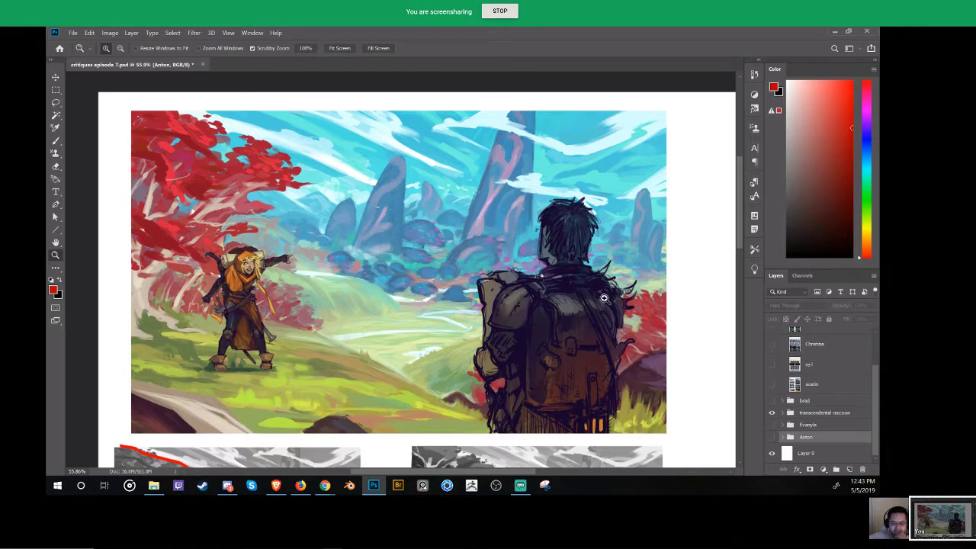
key("m")
left_click_drag(490, 269, 614, 431)
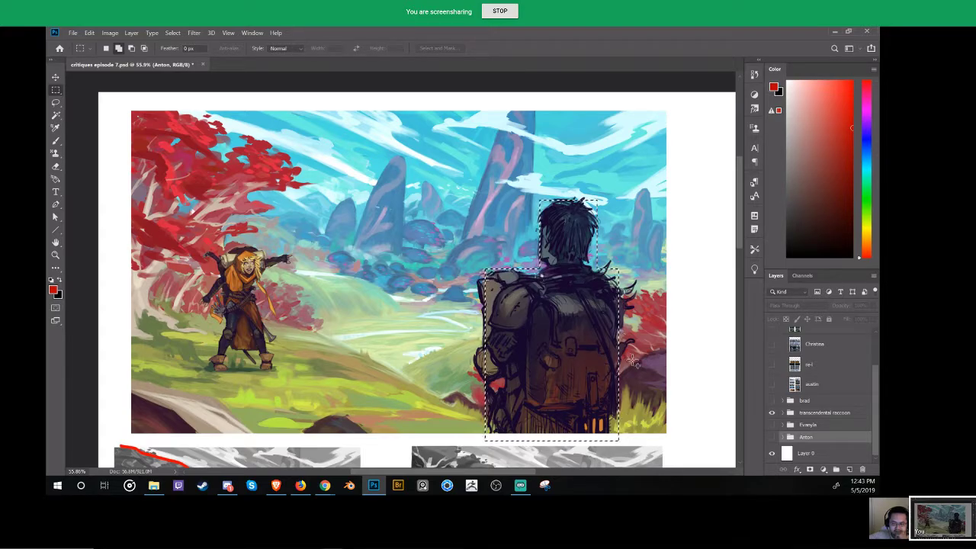
mouse_move(573, 408)
left_mouse_down()
mouse_move(538, 194)
mouse_move(551, 286)
left_mouse_up()
scroll(534, 301, "down", 1)
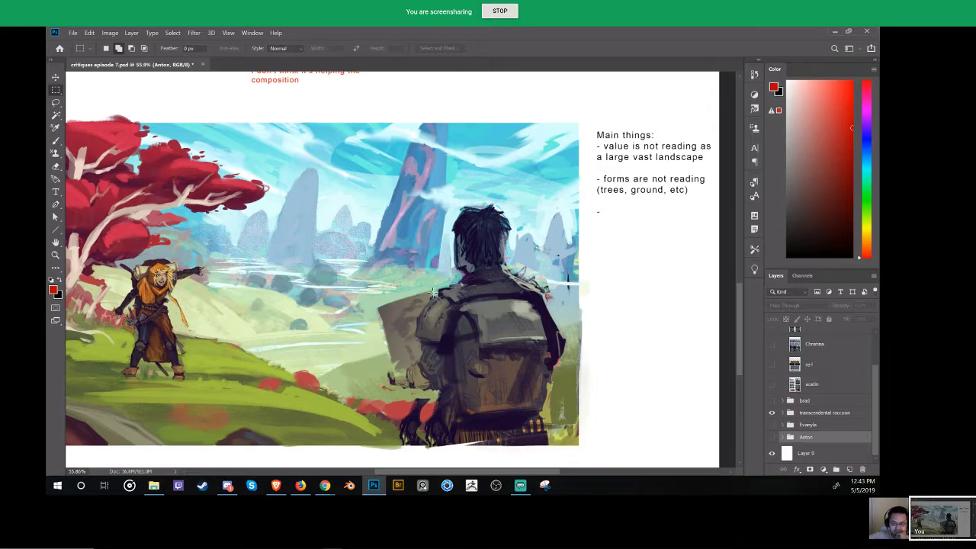
Pan around the backpack character and bring up its stacked layers, with the brush ready.
mouse_move(434, 285)
left_mouse_down()
mouse_move(441, 301)
mouse_move(433, 285)
left_mouse_up()
left_click_drag(448, 267, 464, 276)
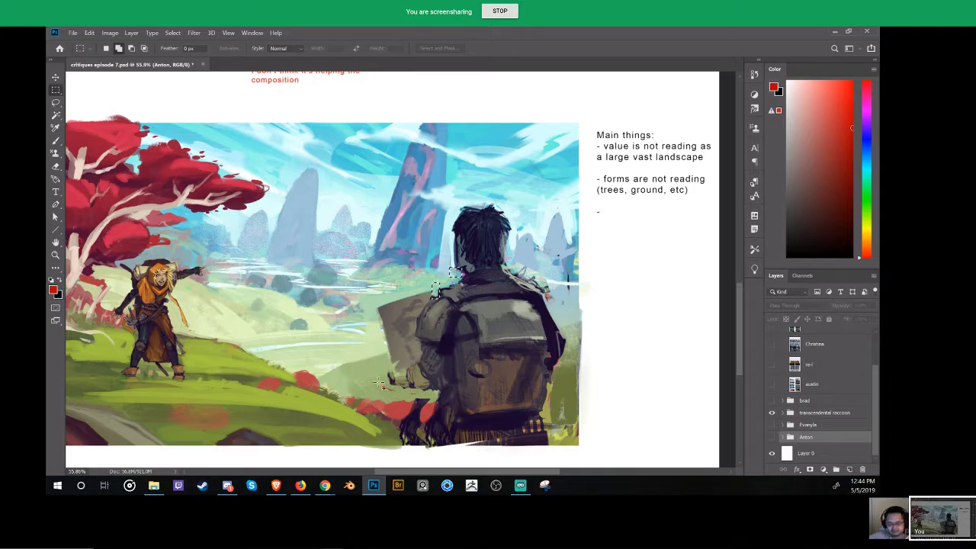
left_click_drag(304, 280, 395, 274)
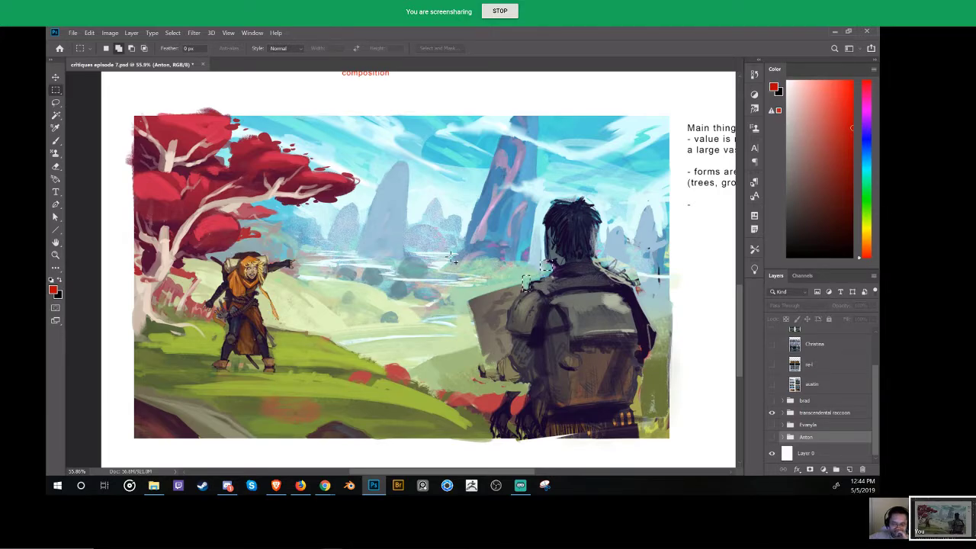
key("b")
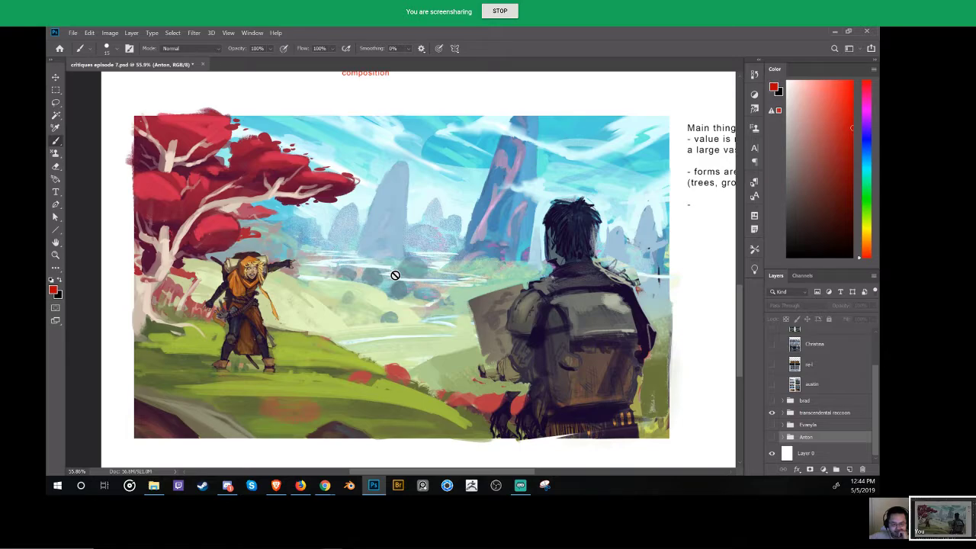
scroll(457, 236, "down", 10)
scroll(462, 275, "up", 3)
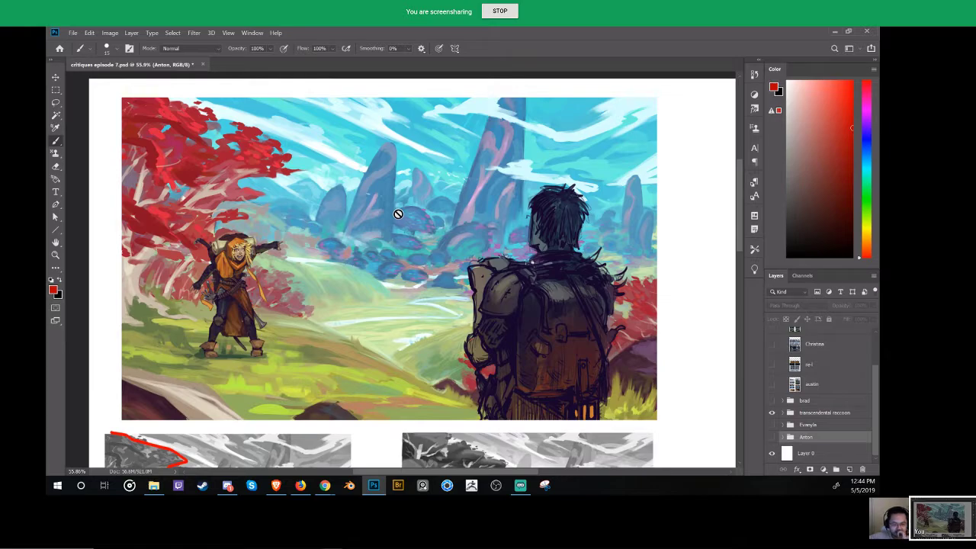
left_click_drag(490, 218, 427, 238)
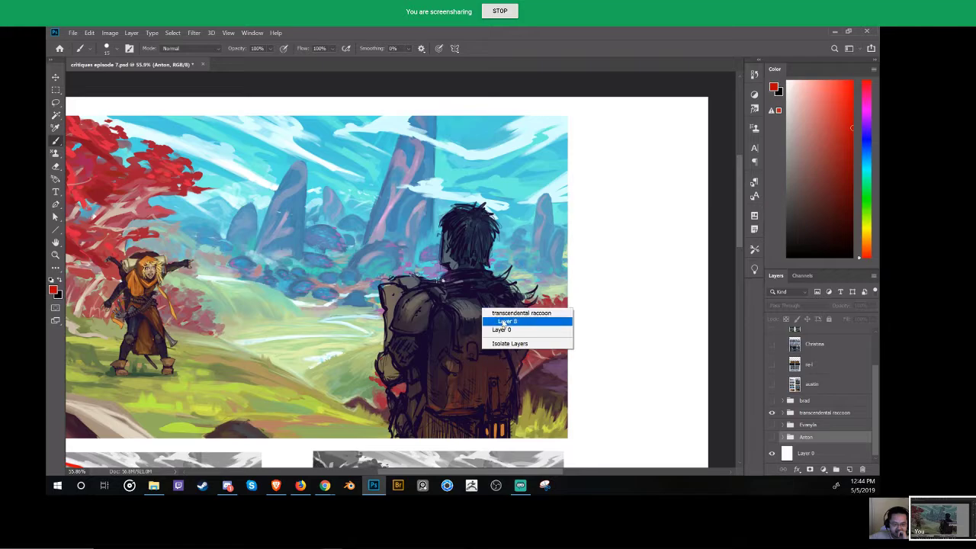
On Layer 8, sketch a red horizon line with a small perspective box in the margin.
left_click(504, 321)
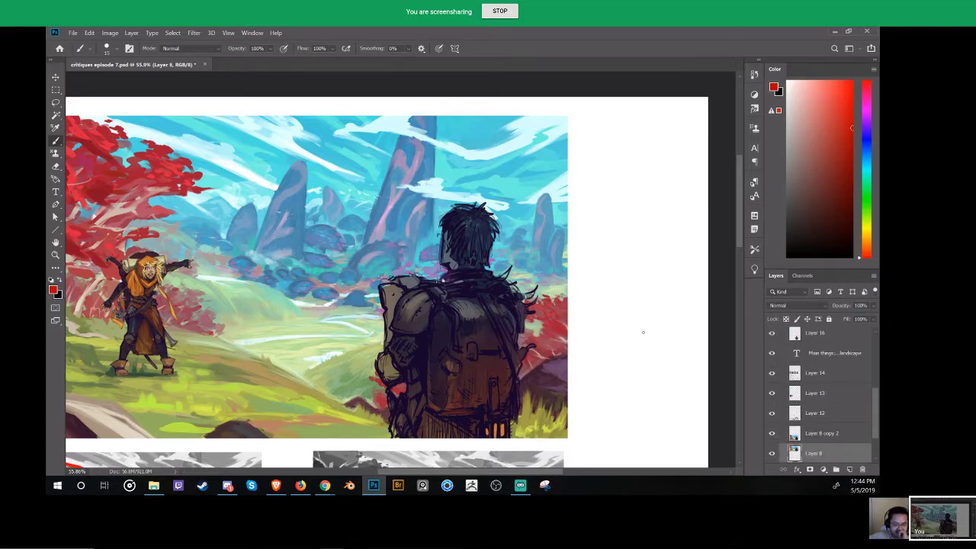
left_click_drag(638, 310, 499, 331)
key("b")
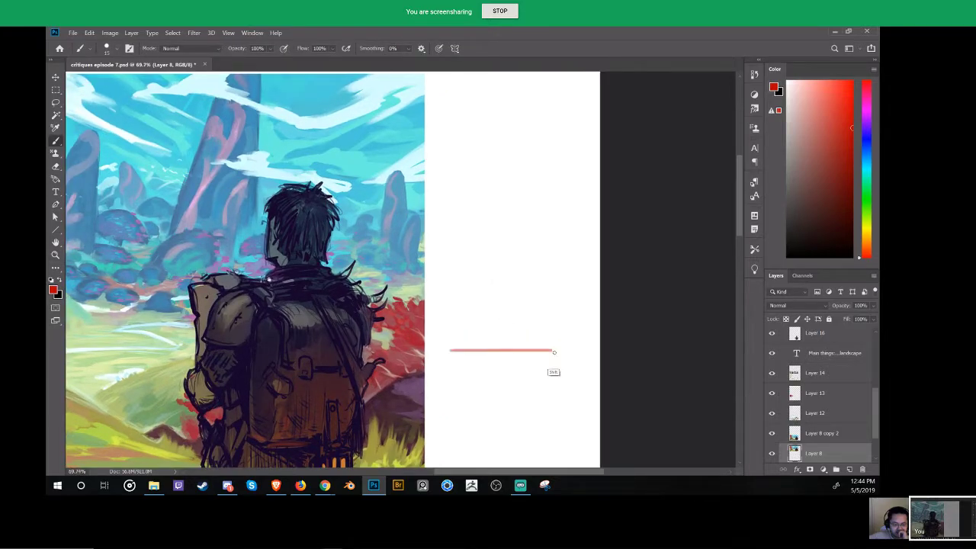
mouse_move(529, 343)
left_mouse_down()
mouse_move(528, 321)
mouse_move(542, 342)
mouse_move(500, 330)
mouse_move(500, 342)
left_mouse_up()
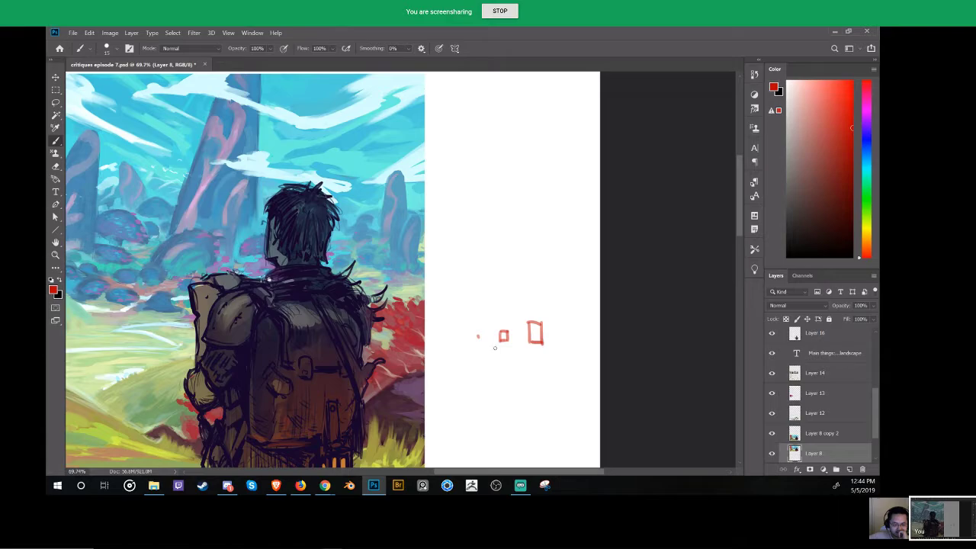
mouse_move(465, 342)
left_mouse_down()
mouse_move(599, 343)
mouse_move(568, 325)
mouse_move(573, 342)
mouse_move(520, 327)
mouse_move(529, 343)
mouse_move(494, 333)
left_mouse_up()
mouse_move(494, 333)
left_mouse_down()
mouse_move(495, 343)
mouse_move(478, 336)
left_mouse_up()
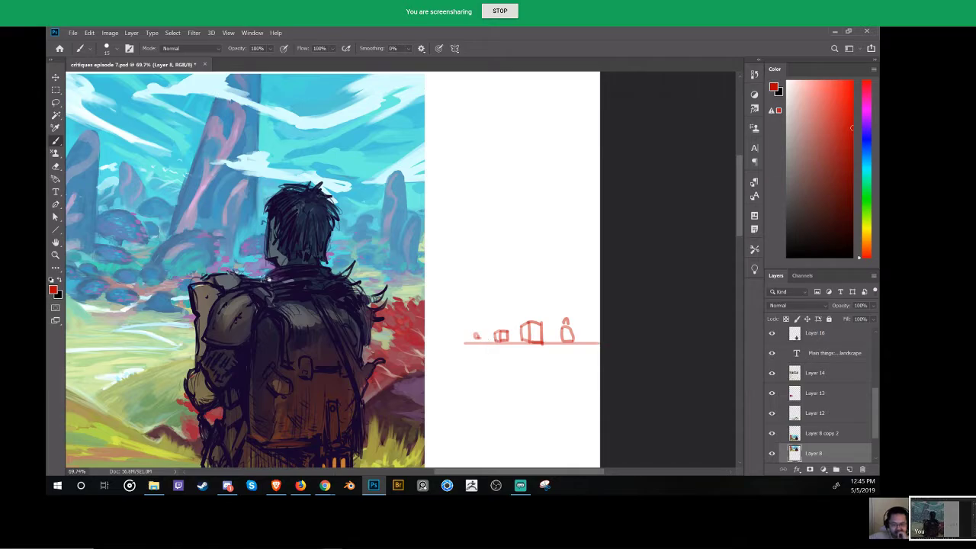
Redraw the small box as a larger cube and undo the two stray marks.
left_click_drag(528, 324, 530, 329)
mouse_move(492, 336)
left_mouse_down()
mouse_move(506, 319)
mouse_move(507, 339)
mouse_move(492, 340)
mouse_move(484, 320)
mouse_move(491, 340)
mouse_move(521, 312)
left_mouse_up()
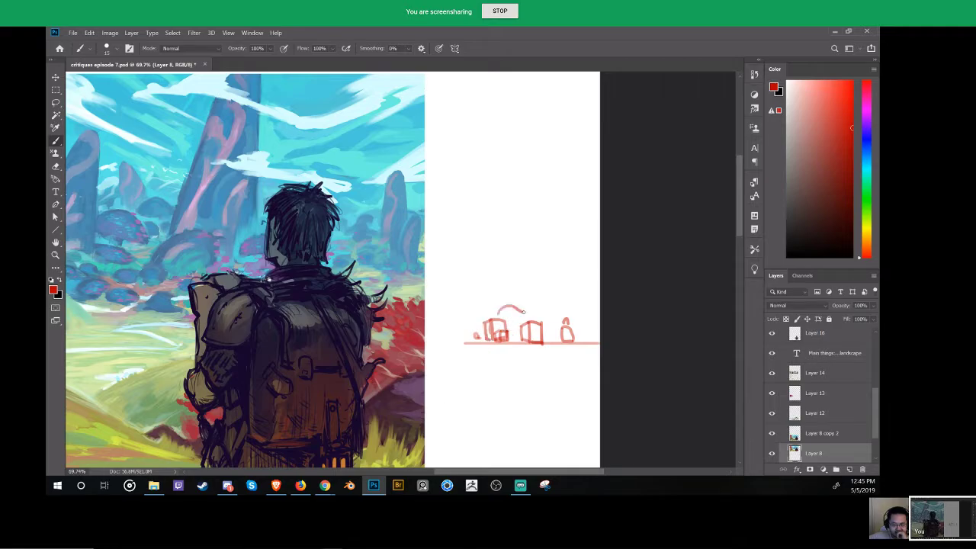
key("ctrl+z")
key("ctrl+z")
key("ctrl+z")
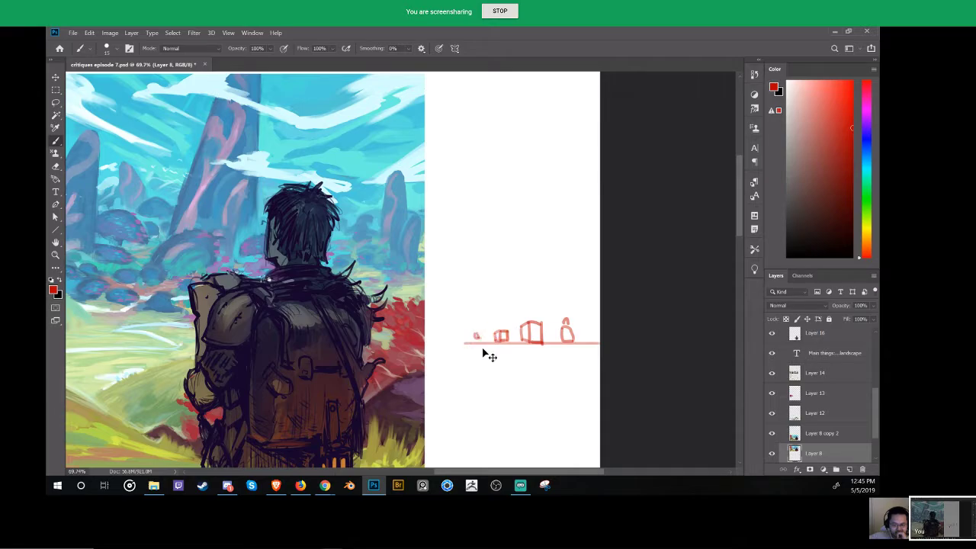
key("ctrl+z")
Sample a blue from the painting and enlarge the brush.
mouse_move(413, 299)
left_mouse_down()
mouse_move(577, 321)
mouse_move(596, 345)
left_mouse_up()
left_click(268, 232, "alt")
right_click(306, 235, "alt")
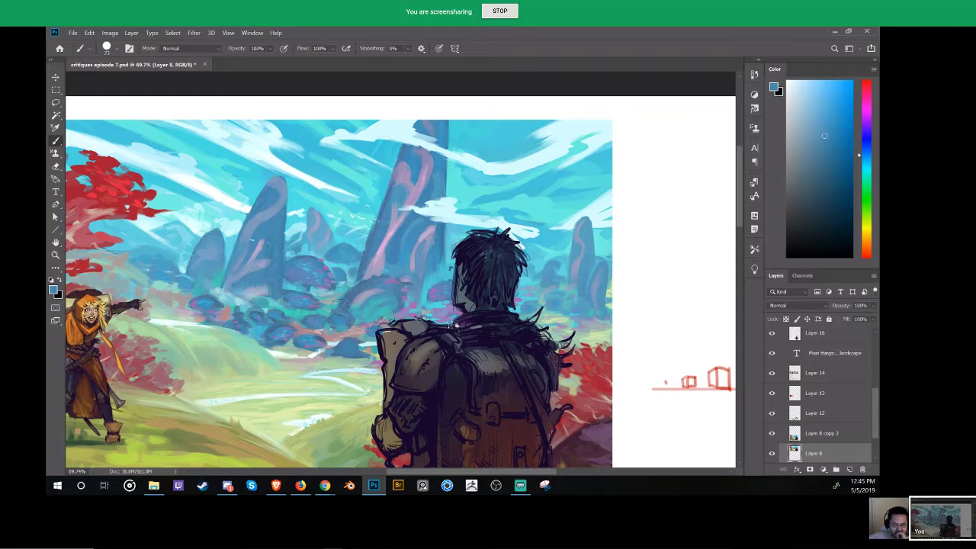
Sample a slightly different sky blue and zoom out to review the whole critique page.
left_click(320, 232, "alt")
key("z")
mouse_move(396, 321)
left_mouse_down()
mouse_move(358, 328)
mouse_move(460, 346)
mouse_move(442, 268)
mouse_move(389, 366)
left_mouse_up()
key("b")
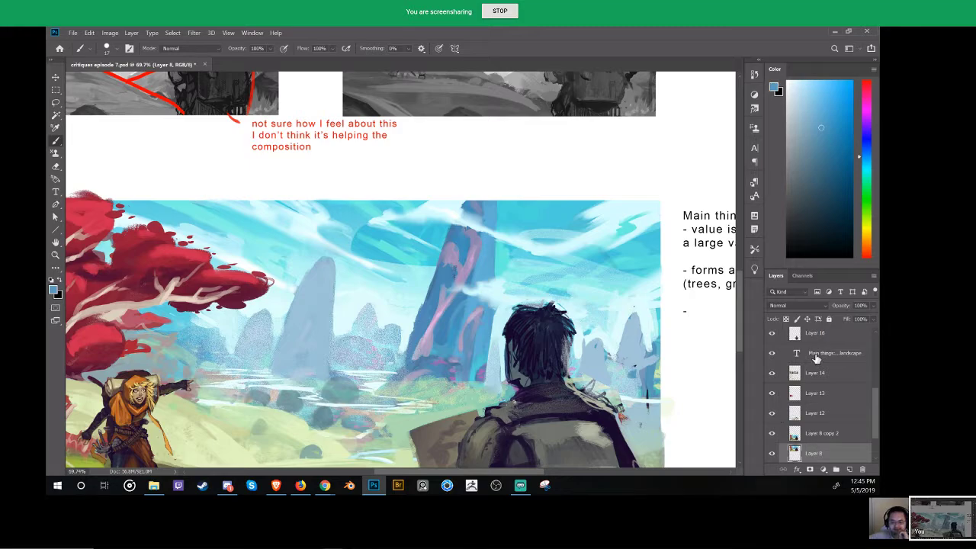
scroll(875, 379, "up", 2)
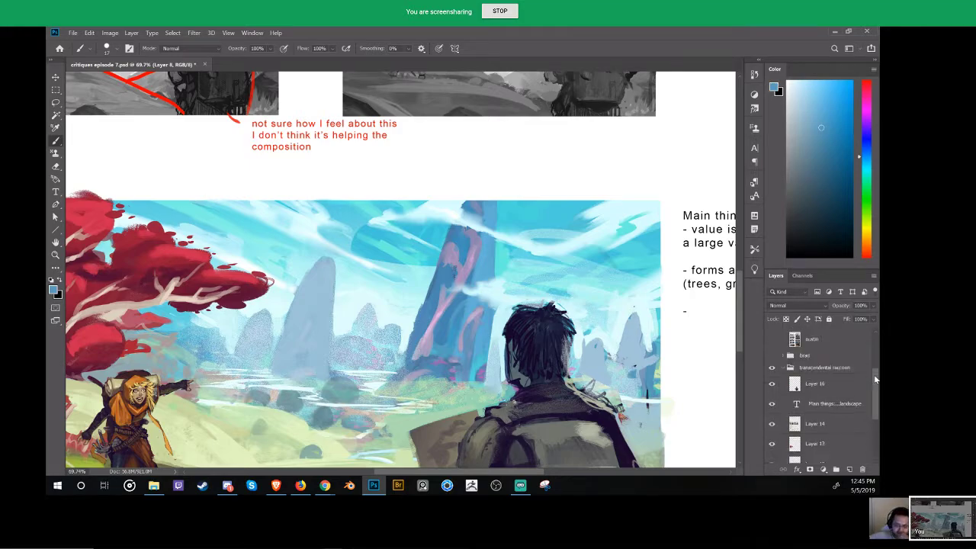
scroll(875, 379, "up", 1)
Add a new layer above Layer 16 and outline the distant rocks with red arches in the tree's red.
left_click(815, 401)
left_click(850, 467)
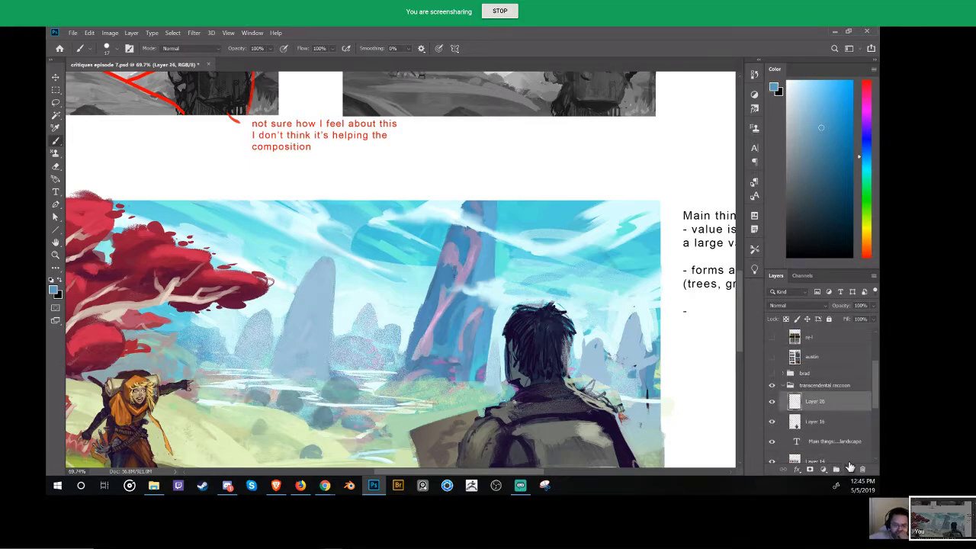
left_click(183, 262, "alt")
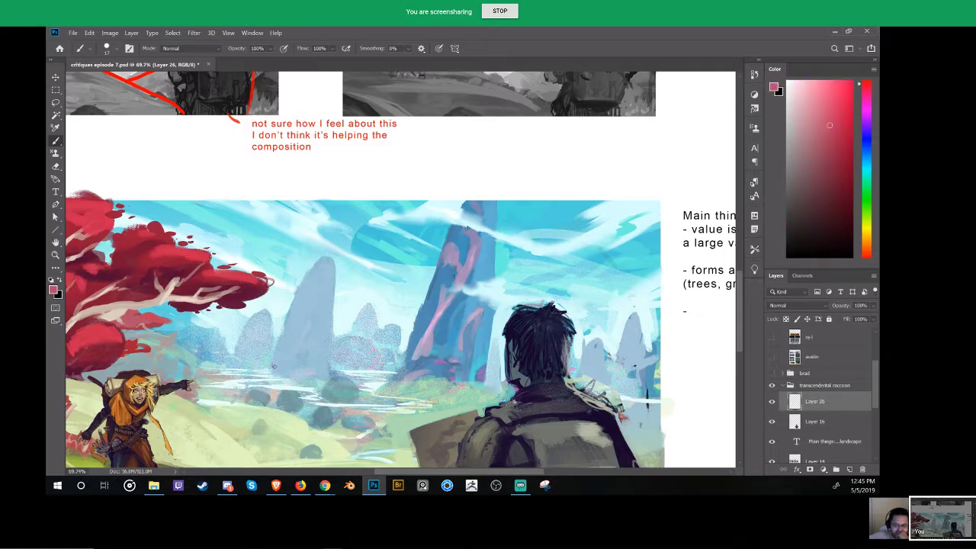
mouse_move(274, 365)
left_mouse_down()
mouse_move(309, 259)
mouse_move(333, 346)
mouse_move(330, 380)
left_mouse_up()
mouse_move(352, 335)
left_mouse_down()
mouse_move(364, 307)
mouse_move(375, 312)
mouse_move(378, 338)
left_mouse_up()
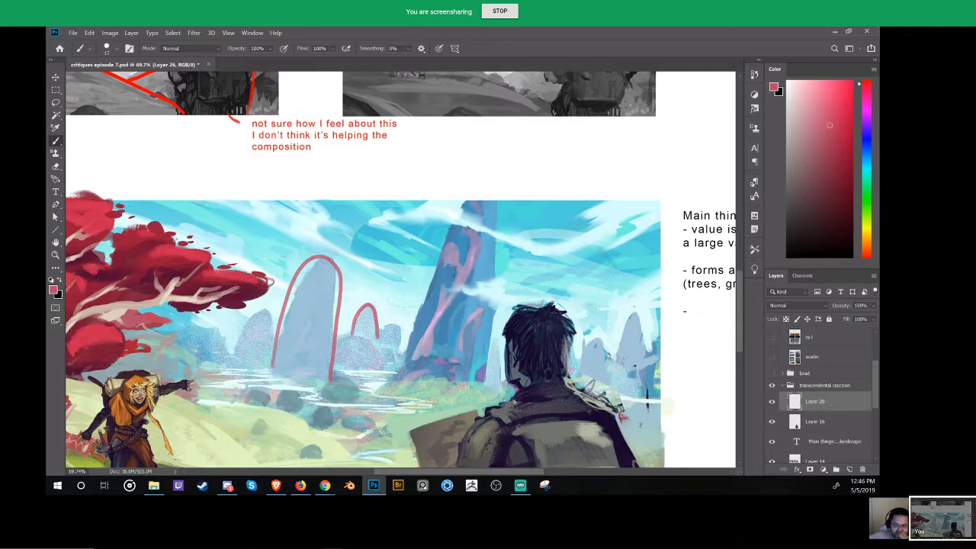
mouse_move(273, 318)
left_mouse_down()
mouse_move(247, 332)
mouse_move(238, 358)
left_mouse_up()
mouse_move(340, 356)
left_mouse_down()
mouse_move(353, 333)
mouse_move(385, 371)
mouse_move(382, 340)
mouse_move(395, 333)
mouse_move(399, 347)
mouse_move(411, 345)
left_mouse_up()
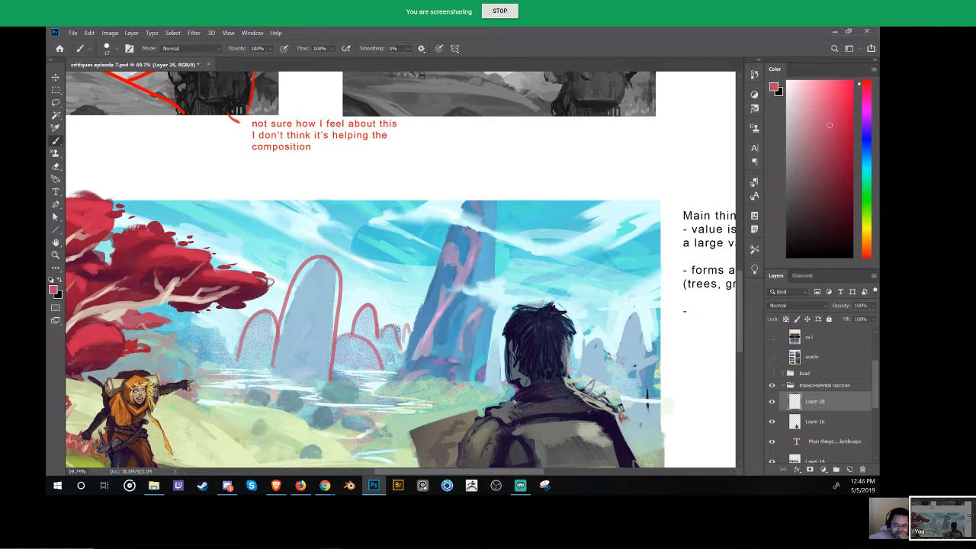
Draw a straight red horizon line across the landscape, then zoom out.
left_click_drag(191, 369, 518, 368)
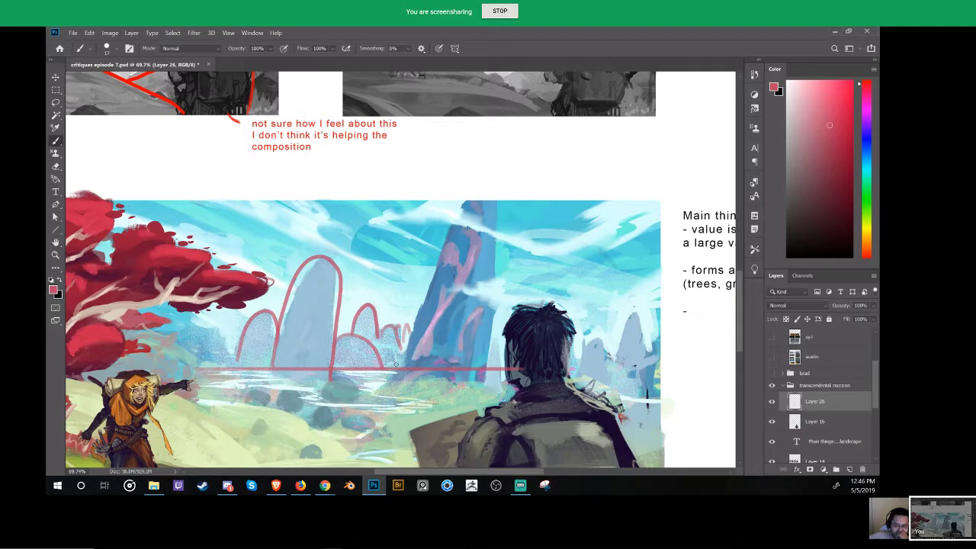
key("z")
scroll(423, 282, "down", 2)
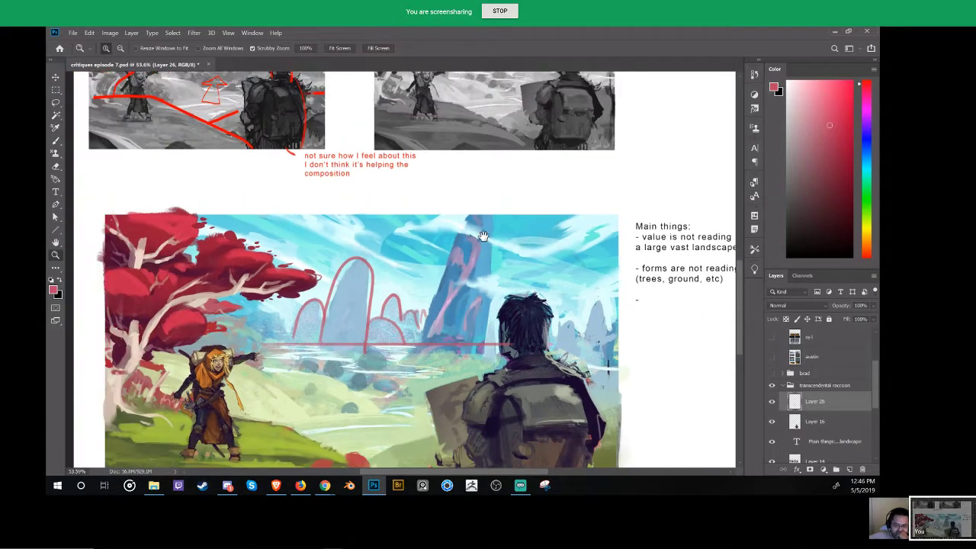
Zoom to 103% on the tall central rock and brush light pink strokes over it.
scroll(423, 282, "up", 3)
scroll(423, 282, "down", 3)
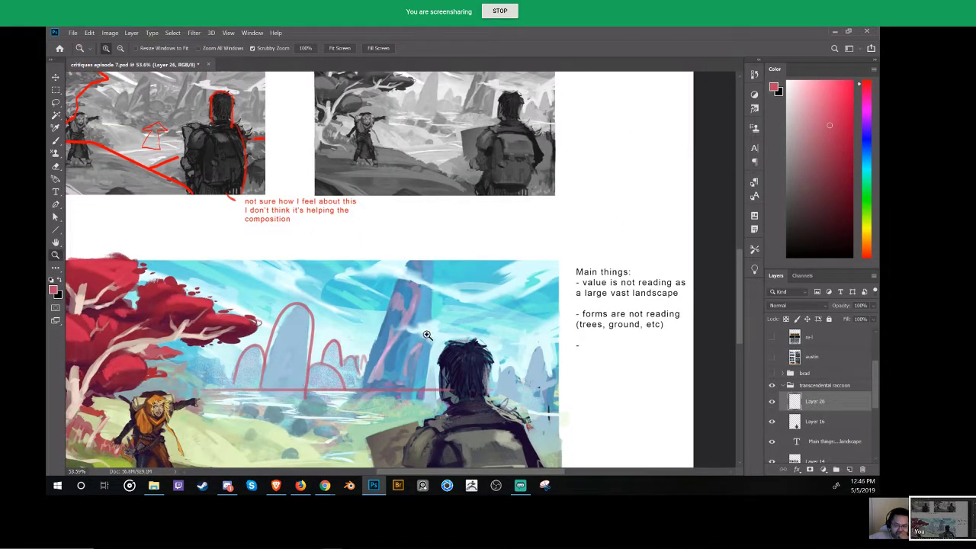
scroll(424, 333, "up", 2)
key("b")
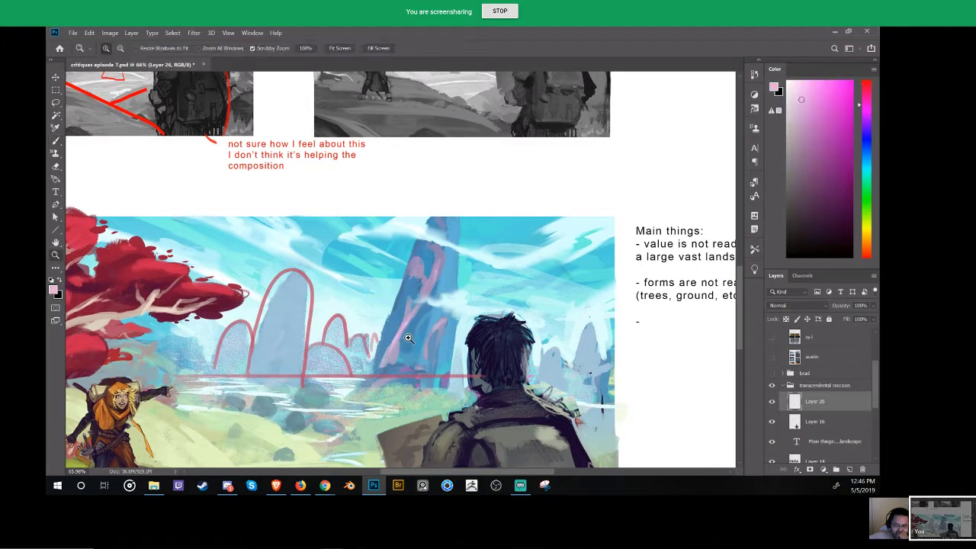
scroll(407, 340, "up", 3)
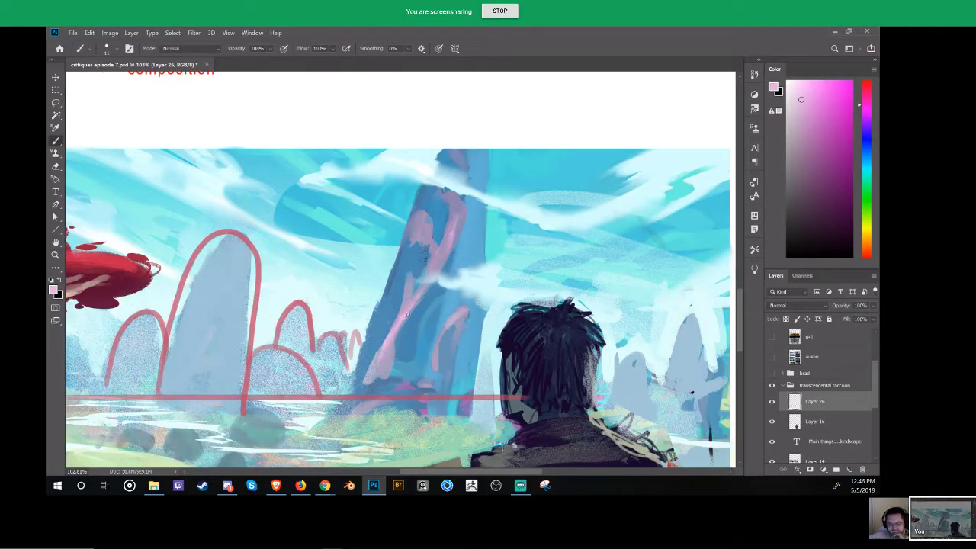
mouse_move(405, 329)
left_mouse_down()
mouse_move(425, 291)
mouse_move(415, 385)
mouse_move(397, 375)
left_mouse_up()
Discard the pink oval and draw a small light-blue loop on the rock's left side.
key("ctrl+z")
left_click_drag(461, 195, 383, 224)
left_click_drag(358, 257, 390, 211)
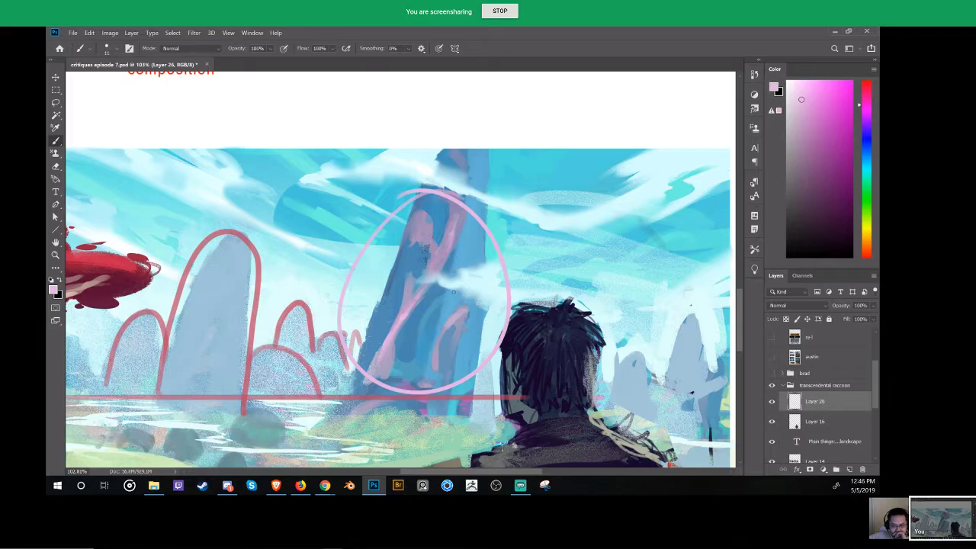
key("ctrl+z")
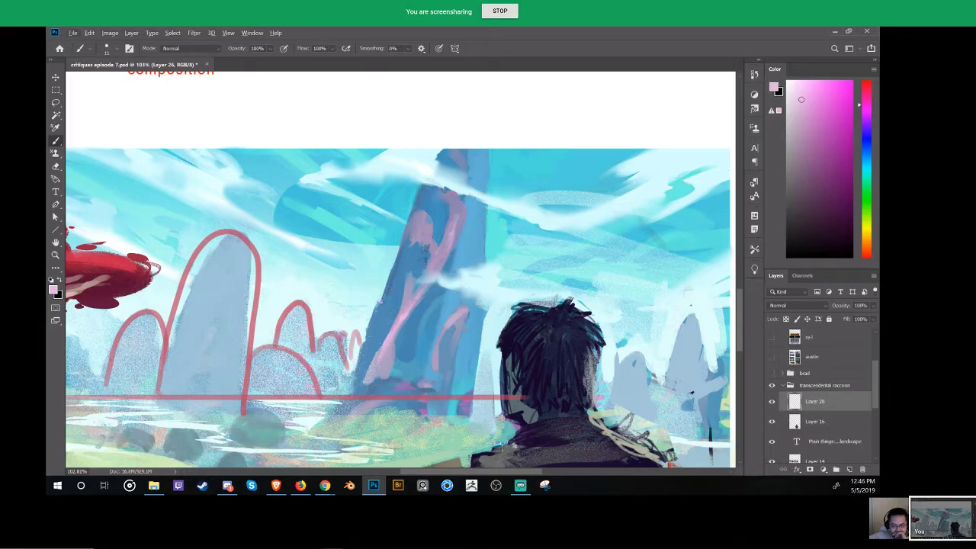
left_click(387, 312, "alt")
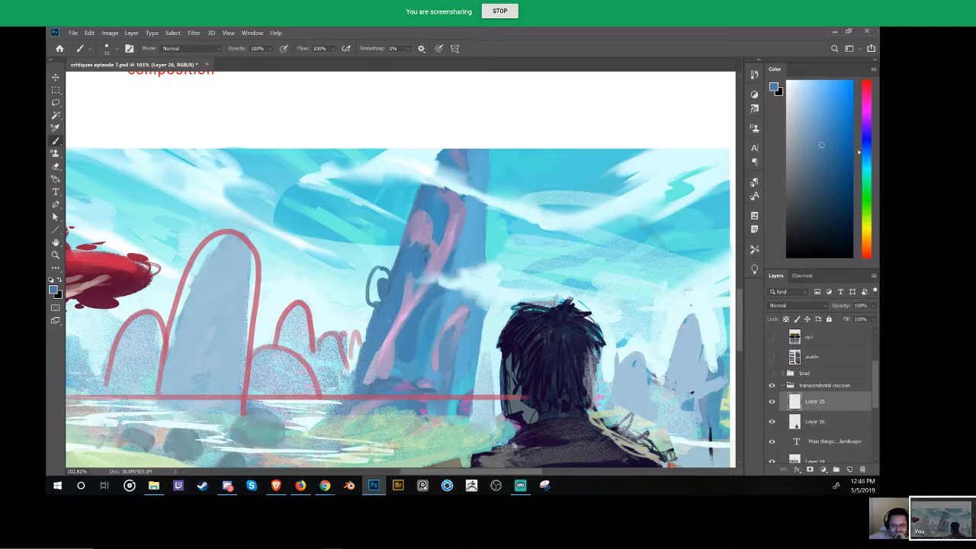
left_click_drag(385, 266, 371, 308)
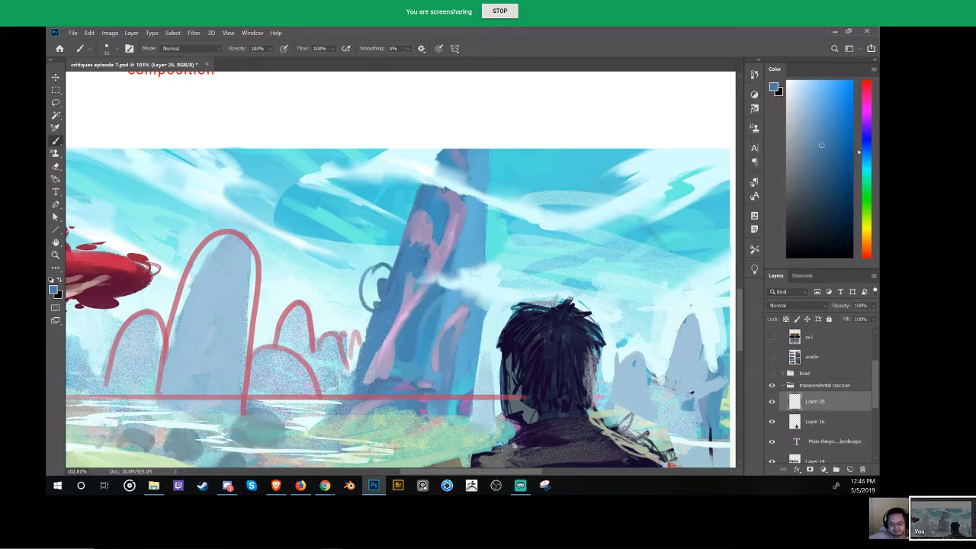
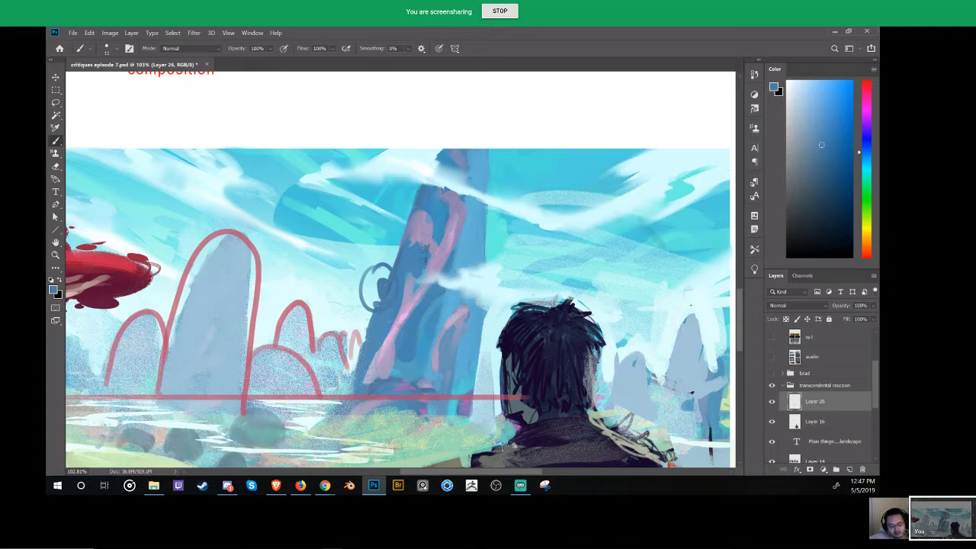
Zoom out to 48.6% and scroll up to the original landscape painting at the top.
key("z")
left_click(446, 288, "alt")
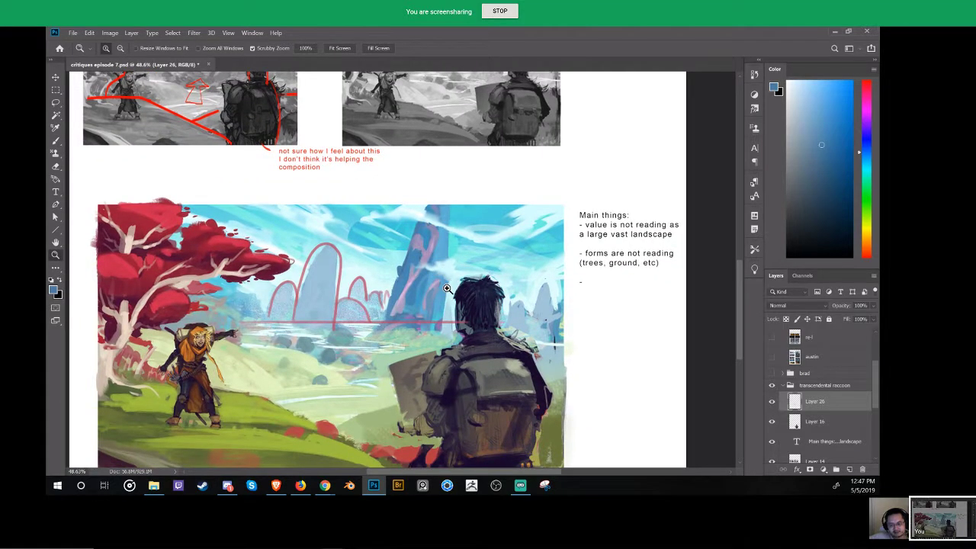
scroll(426, 298, "up", 3)
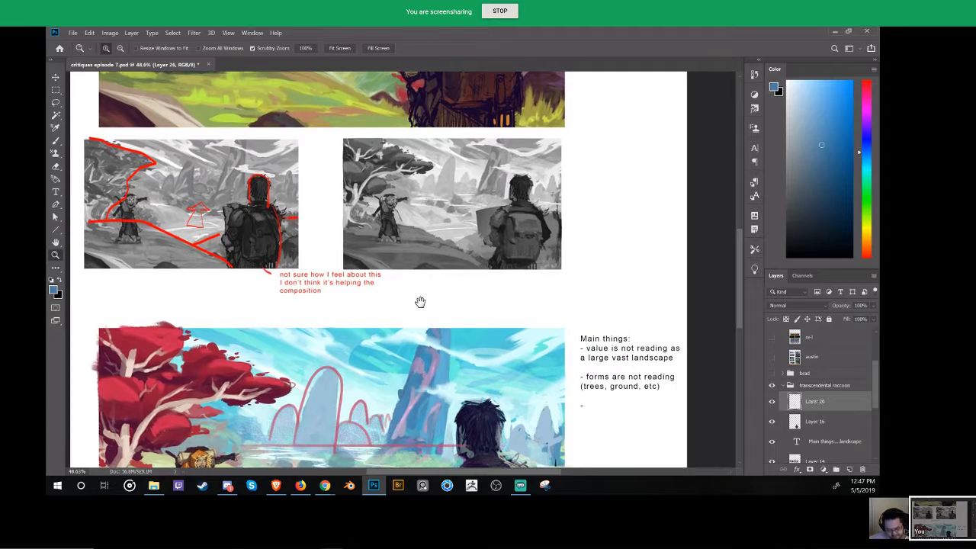
scroll(418, 324, "down", 2)
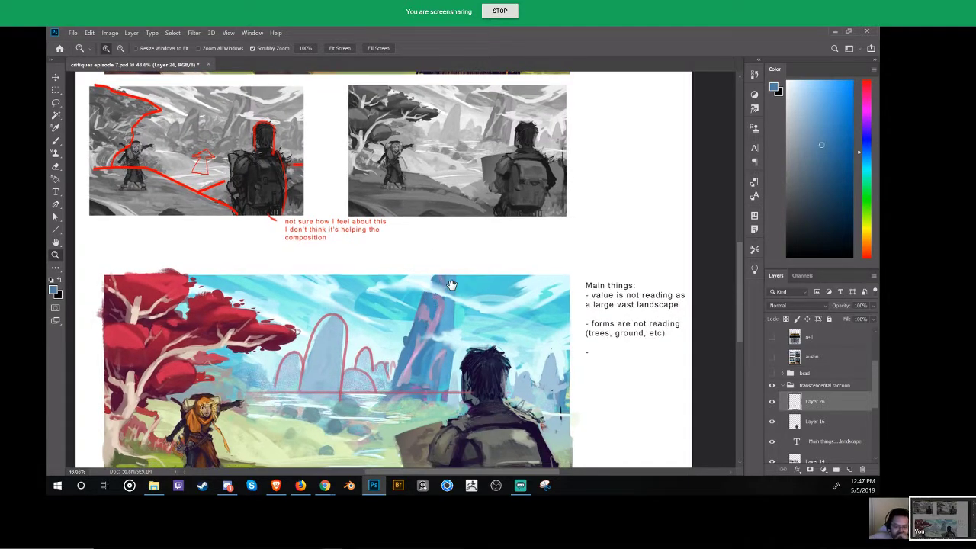
scroll(475, 361, "down", 3)
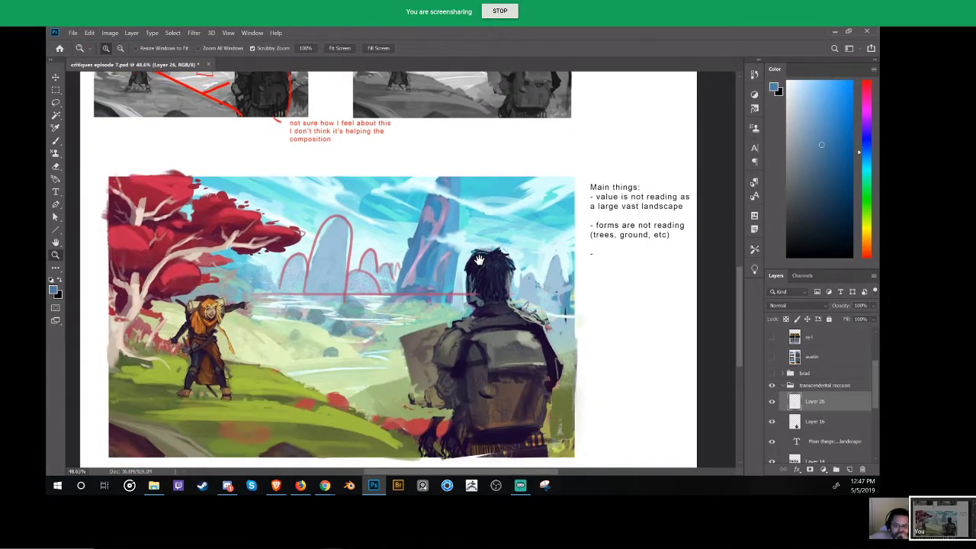
scroll(268, 382, "up", 7)
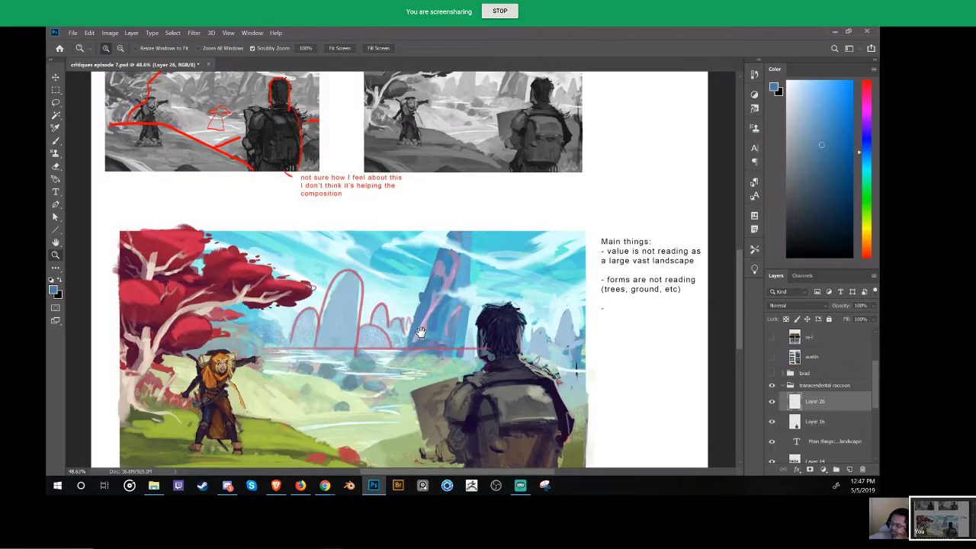
scroll(450, 239, "up", 2)
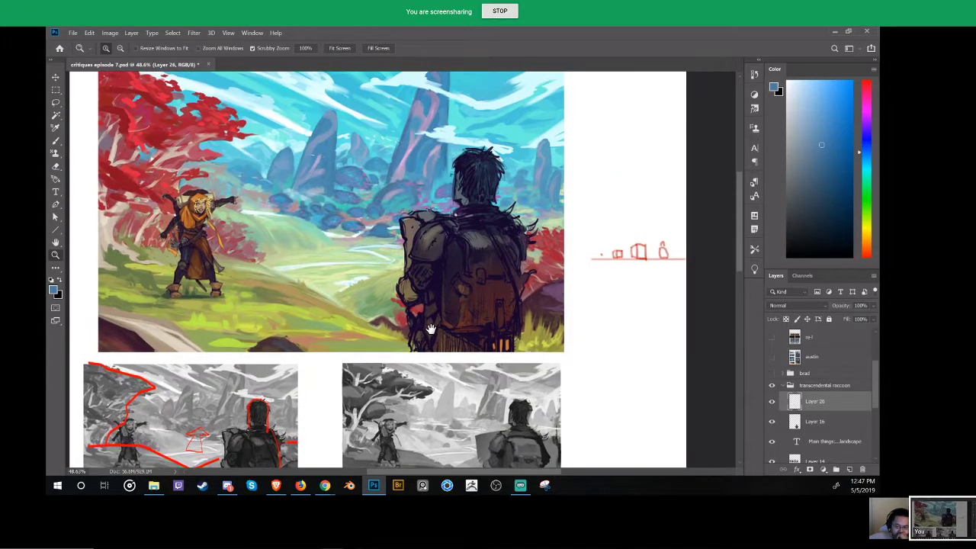
scroll(439, 347, "up", 1)
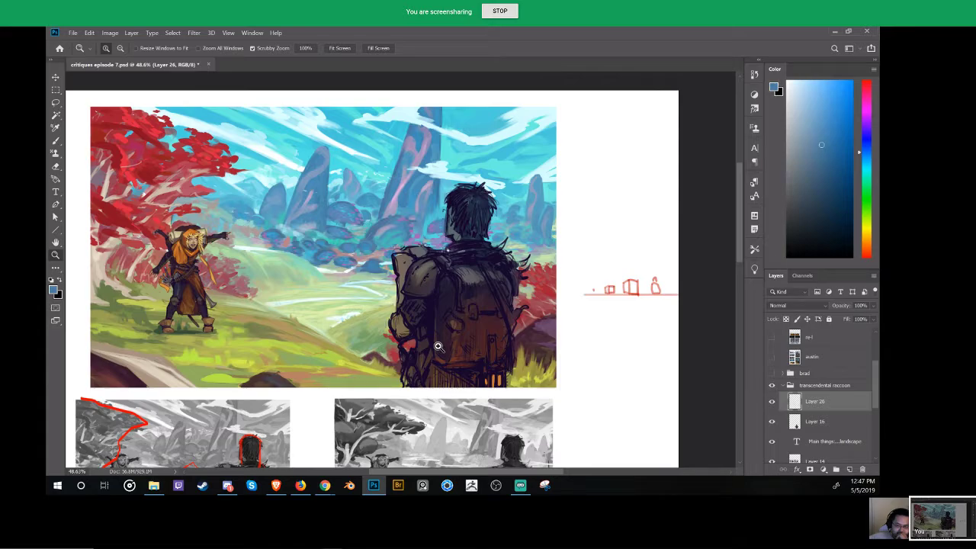
Collapse and hide the 'transcendental raccoon' group, then switch to the shared anglerfish window.
left_click(783, 385)
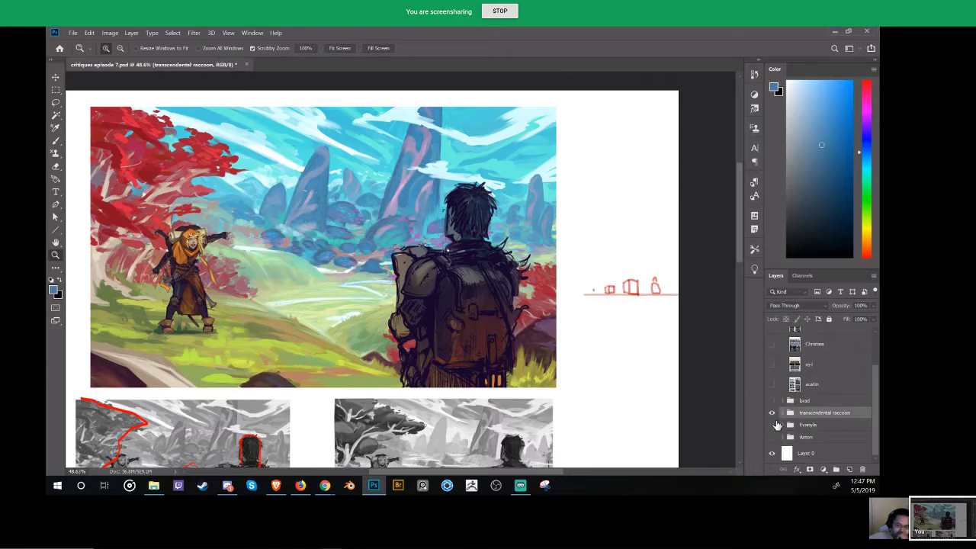
left_click(771, 413)
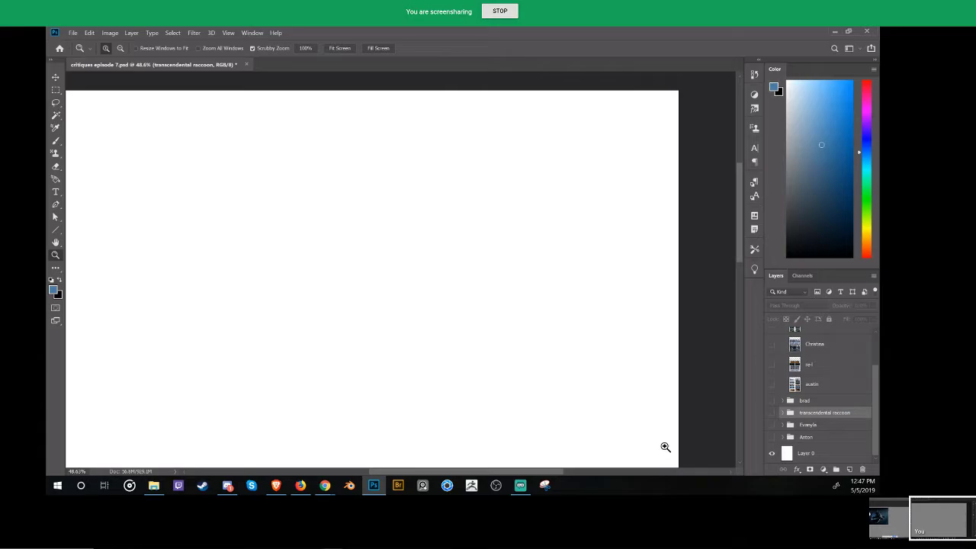
mouse_move(878, 402)
left_mouse_down()
mouse_move(875, 366)
mouse_move(877, 403)
left_mouse_up()
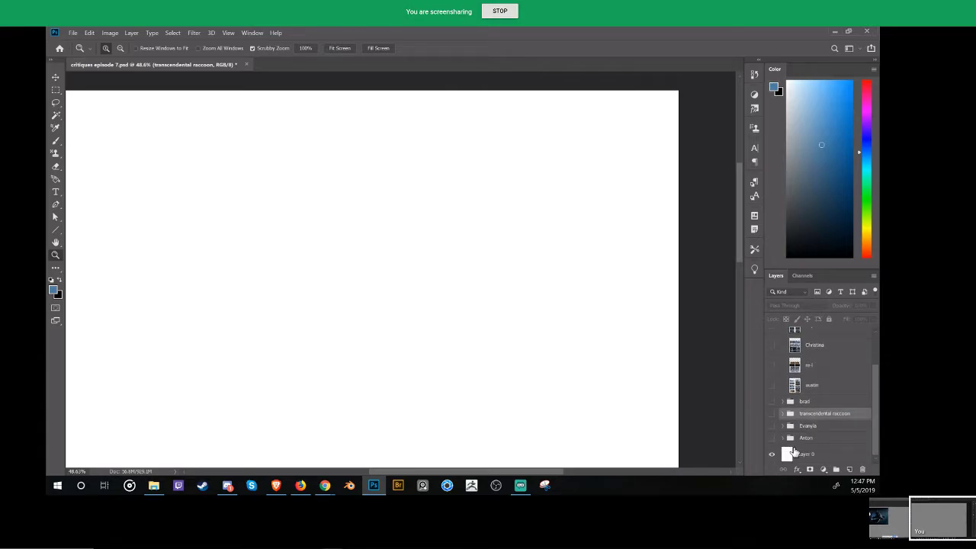
left_click(857, 472)
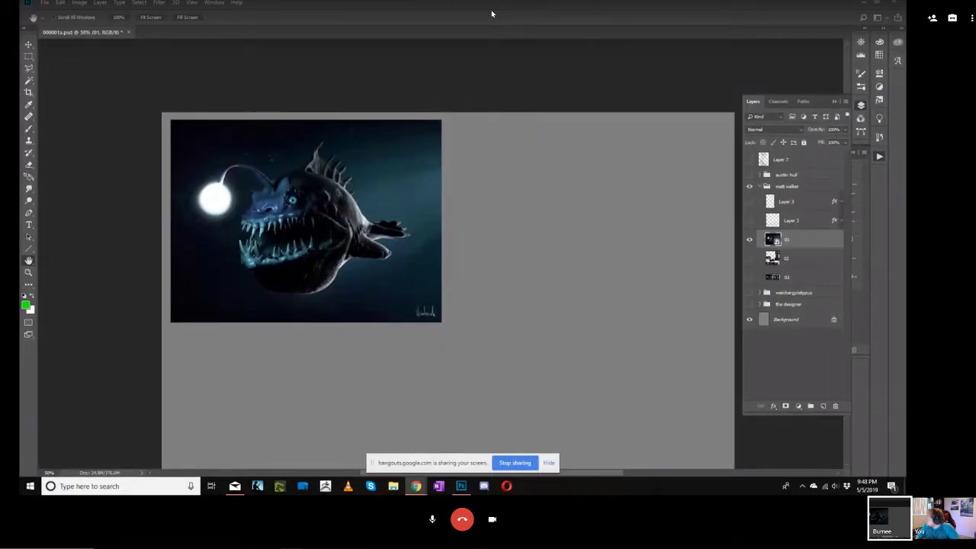
Zoom in on the anglerfish painting and centre the view on the fish's head.
left_click(478, 90)
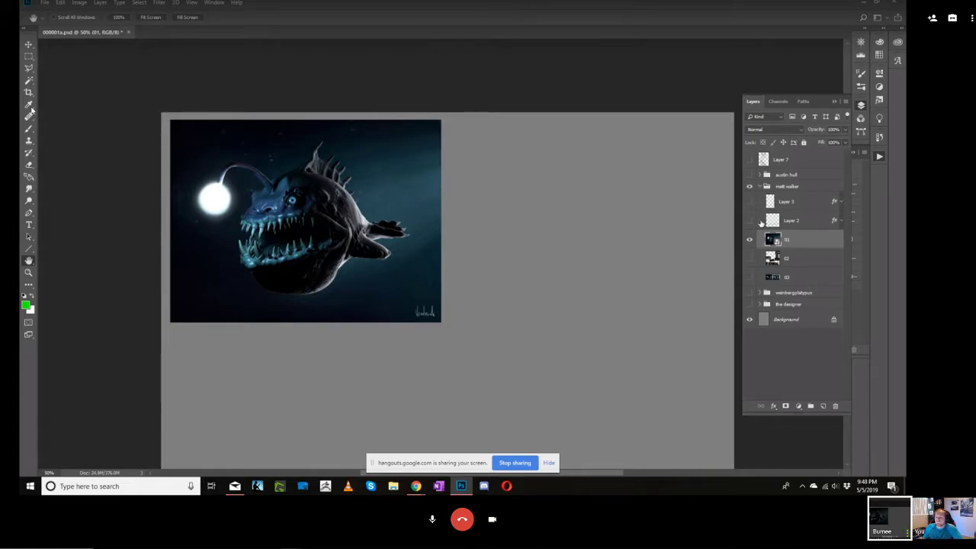
key("z")
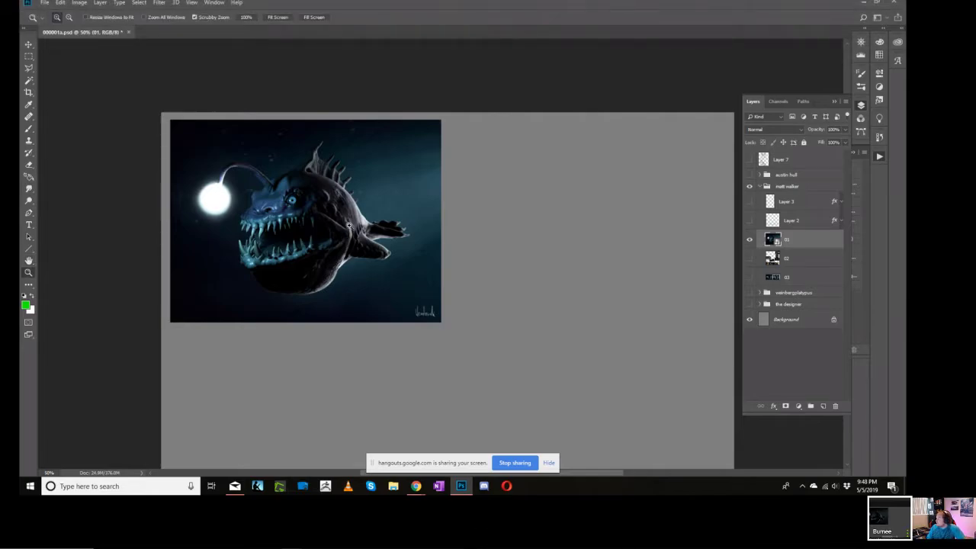
left_click(358, 223)
left_click(359, 224)
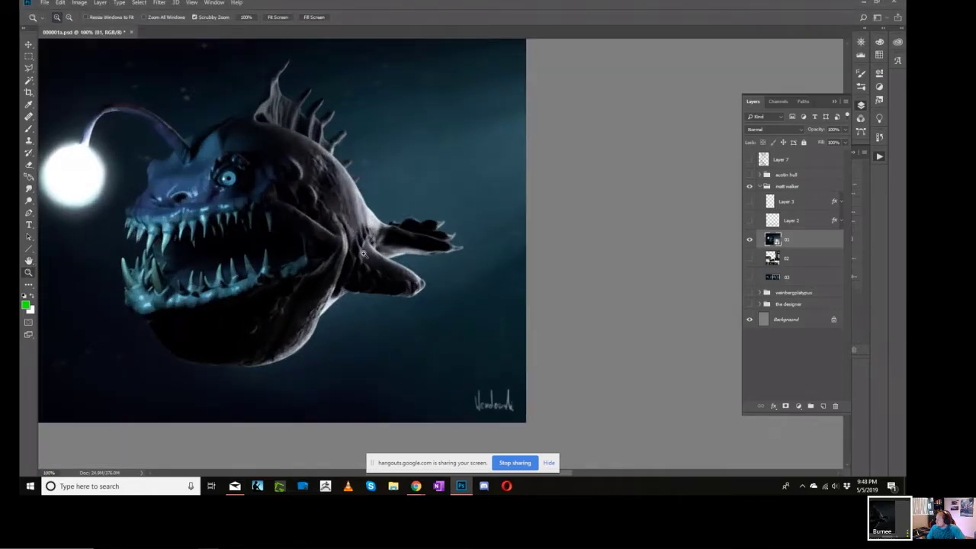
key("h")
left_click_drag(368, 253, 526, 265)
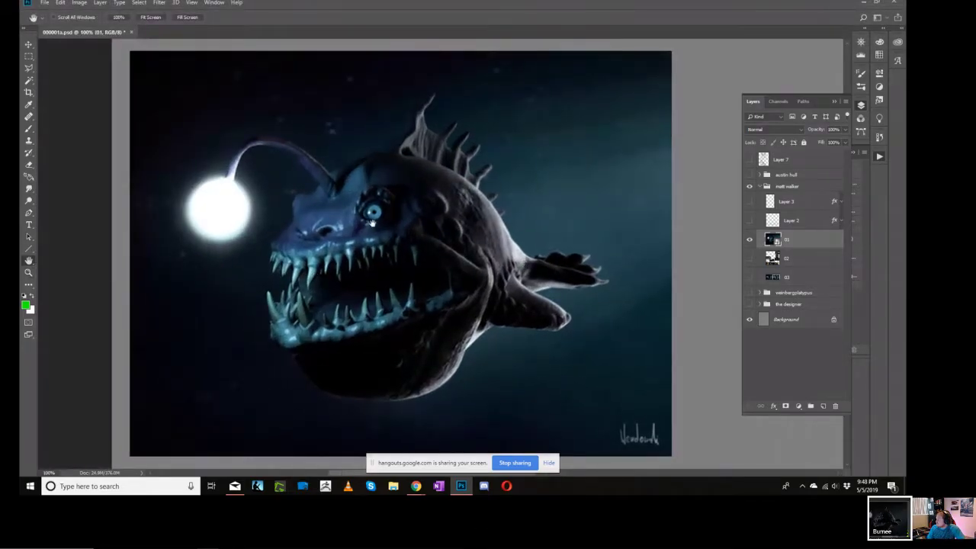
left_click_drag(643, 191, 600, 179)
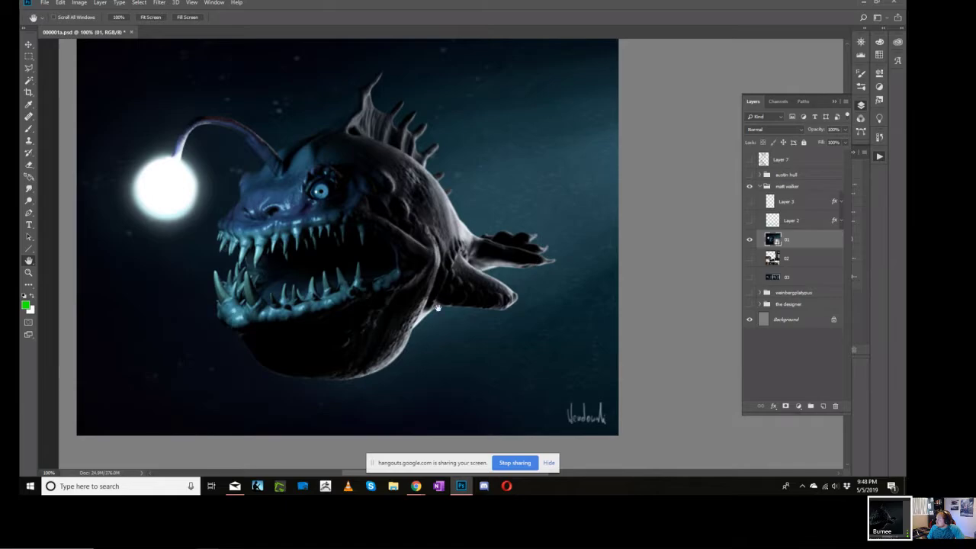
Zoom back out to 66.7% and make the 02 reference layer visible.
key("z")
left_click(541, 262, "alt")
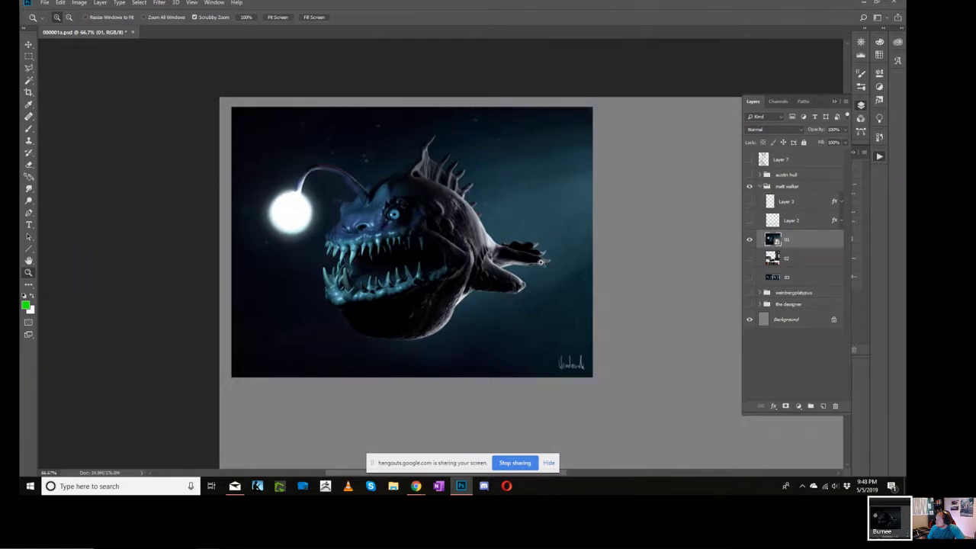
left_click(750, 259)
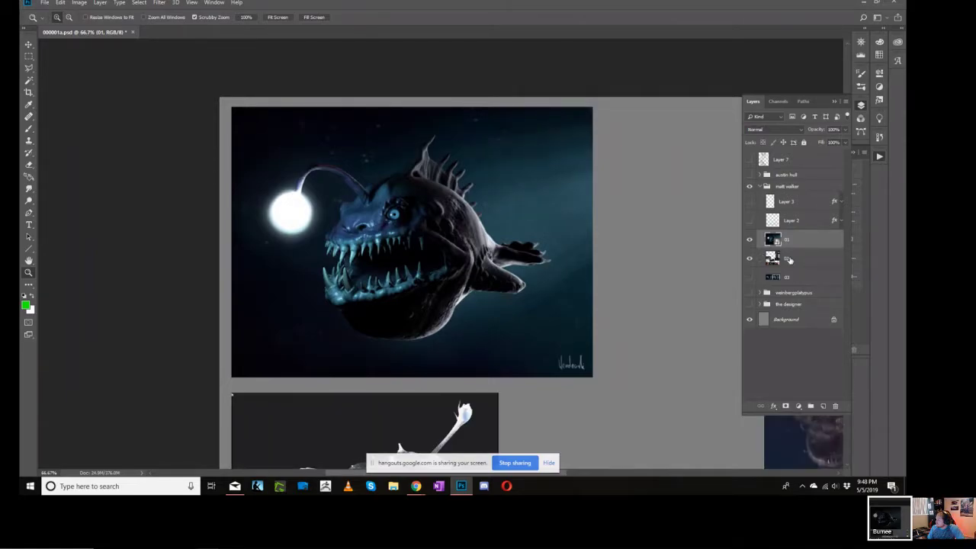
Select layer 02 and pan over the anglerfish reference photos around the painting.
left_click(789, 260)
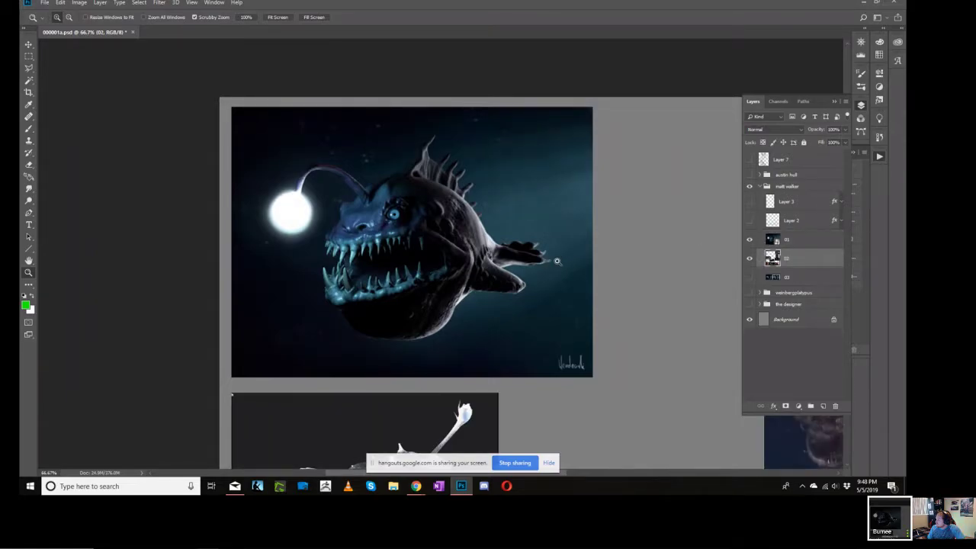
key("h")
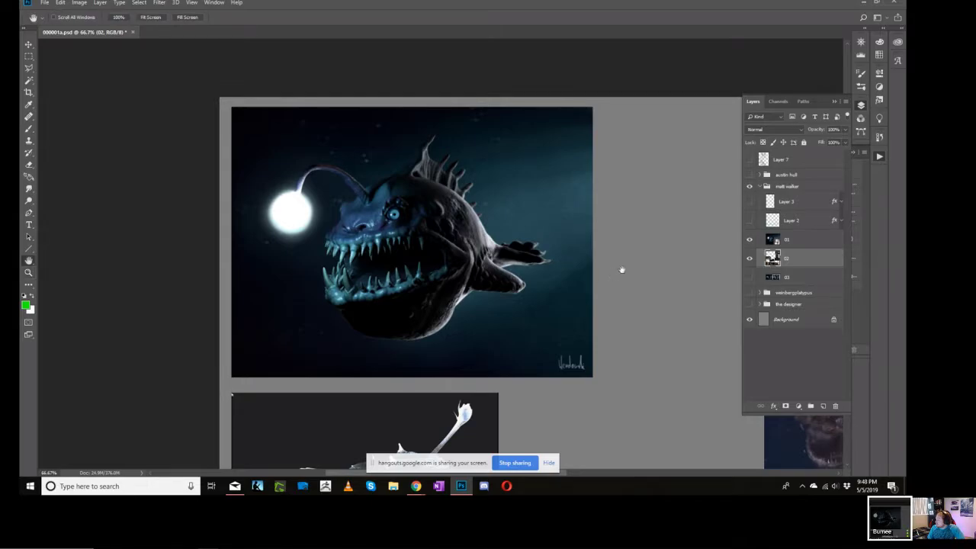
left_click_drag(622, 269, 373, 299)
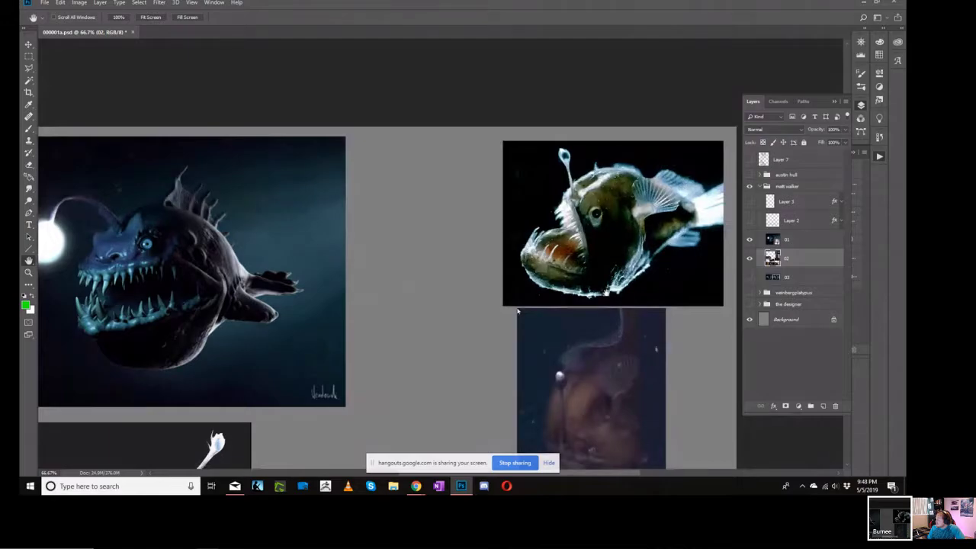
left_click_drag(564, 454, 618, 227)
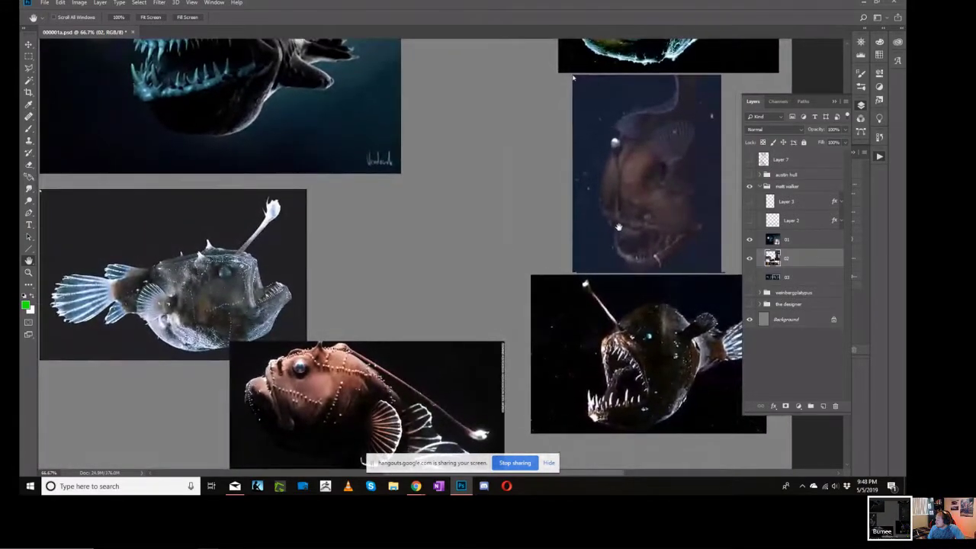
left_click_drag(614, 192, 602, 268)
left_click_drag(602, 213, 546, 287)
left_click_drag(567, 221, 591, 285)
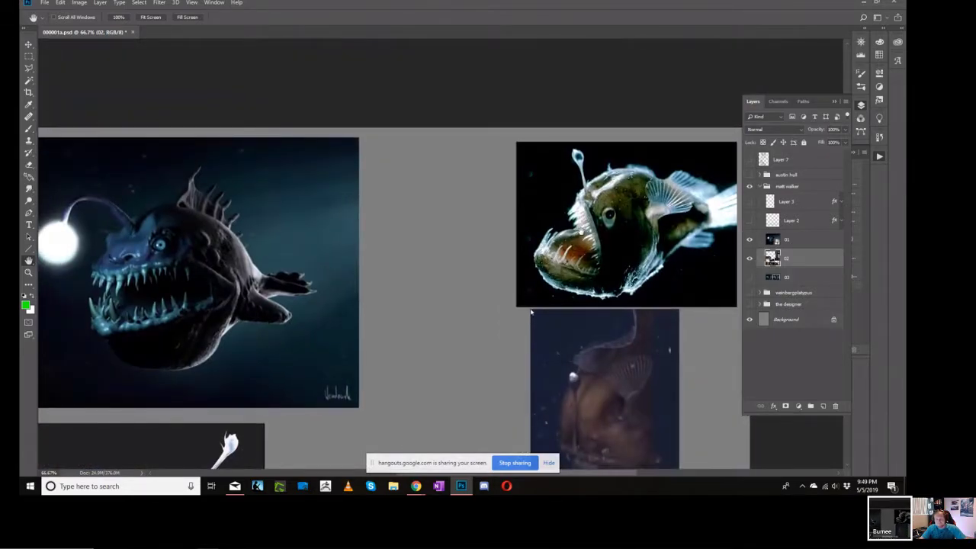
left_click_drag(627, 214, 620, 222)
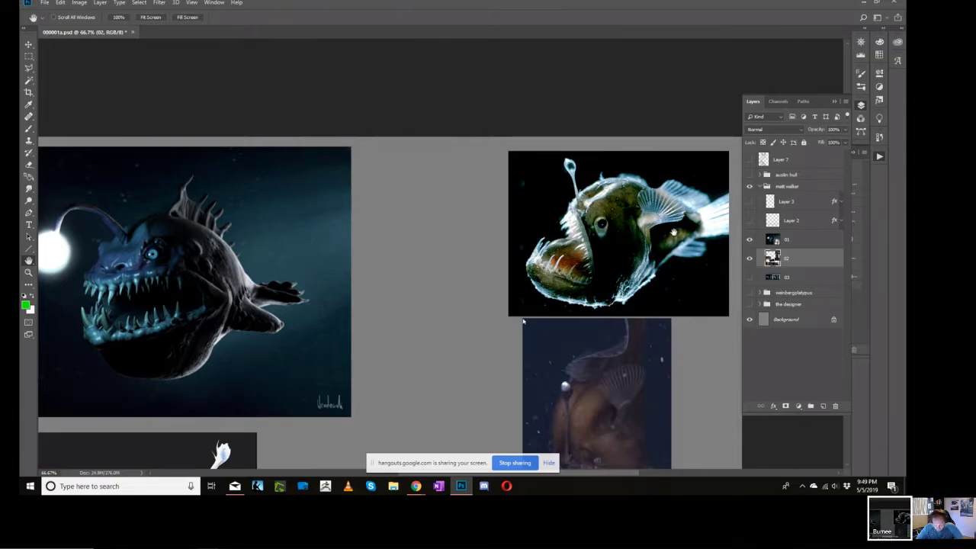
Pan through the lower fish references, then show the coloured frame and note layers.
left_click_drag(674, 232, 630, 242)
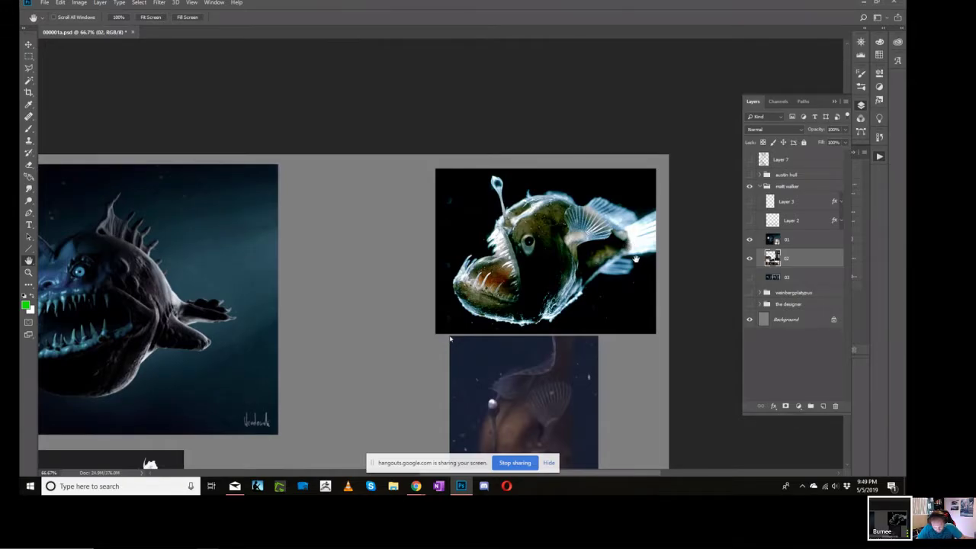
left_click_drag(604, 284, 627, 276)
left_click_drag(716, 244, 728, 171)
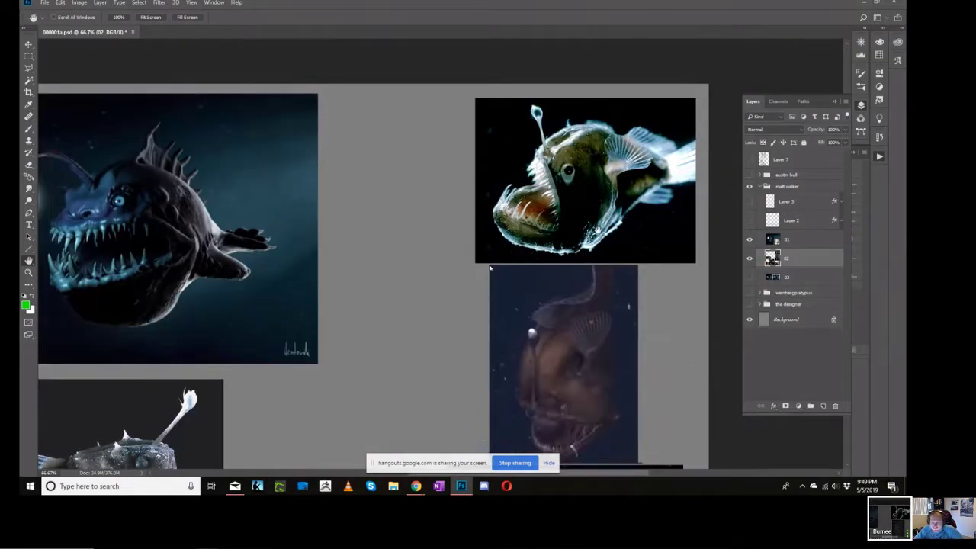
left_click_drag(579, 449, 631, 207)
left_click_drag(594, 260, 629, 272)
left_click_drag(479, 292, 384, 292)
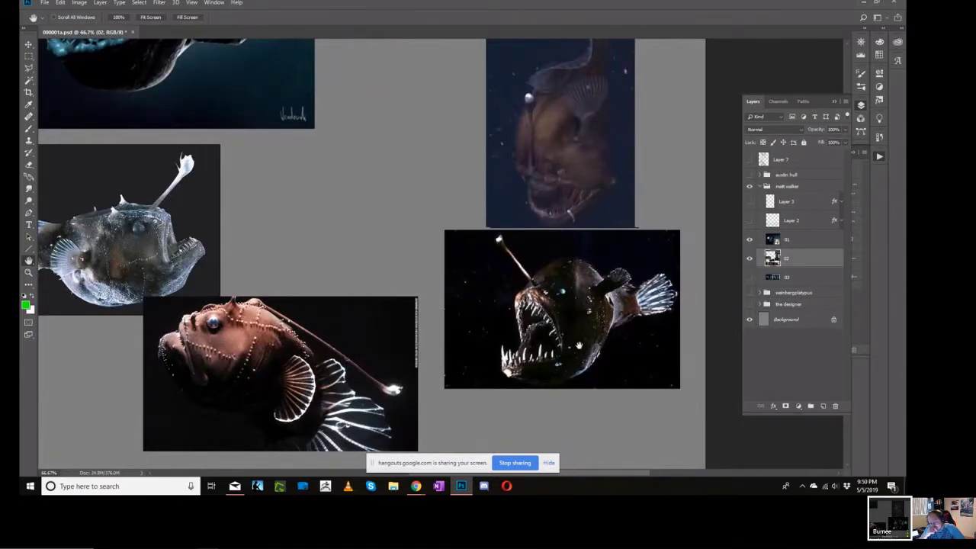
left_click_drag(511, 329, 594, 298)
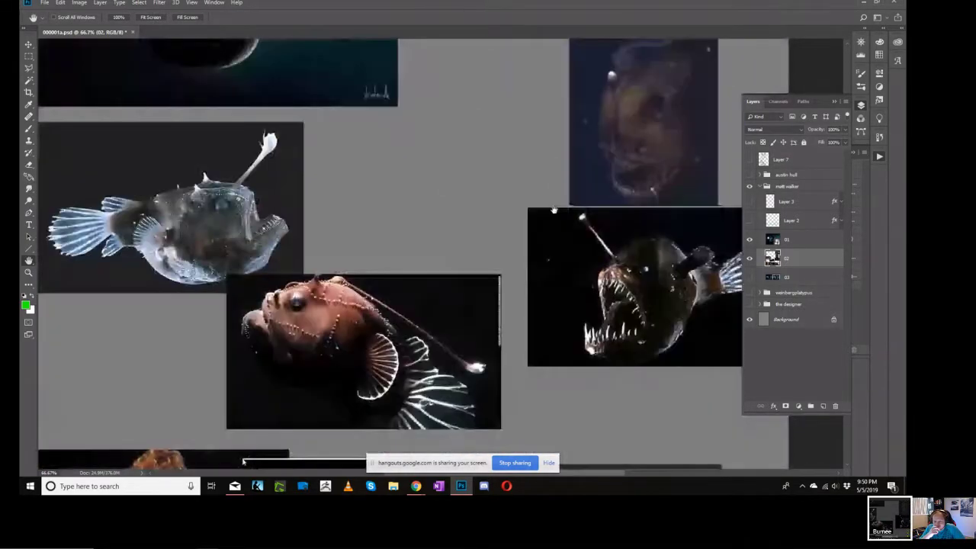
left_click_drag(620, 163, 521, 303)
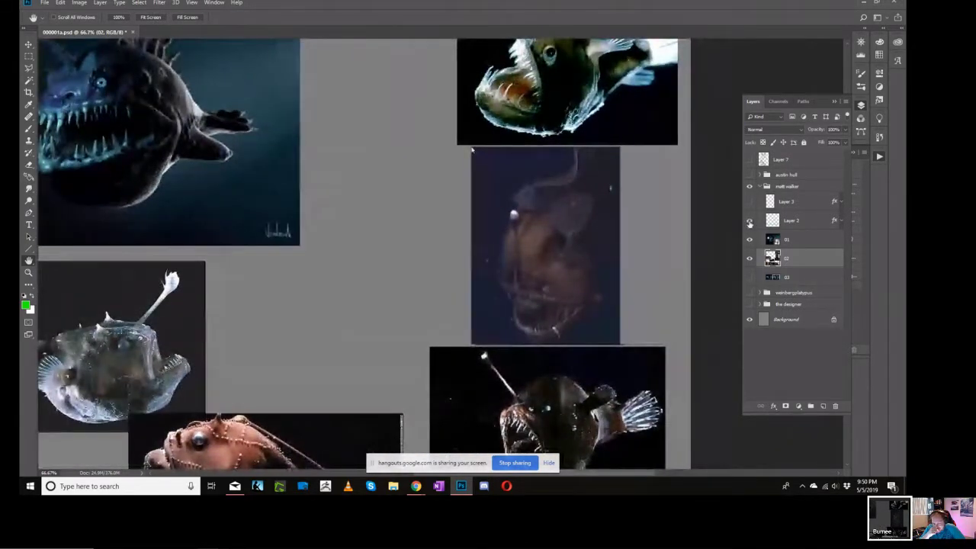
left_click_drag(748, 220, 750, 202)
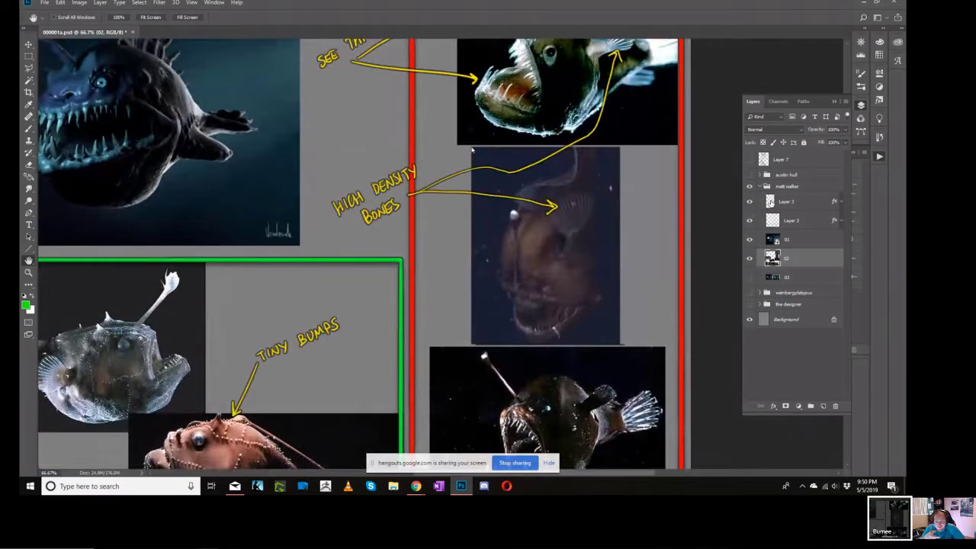
Select Layer 3 and frame the See Through panel, toggling the notes to compare.
left_click(776, 202)
left_click_drag(580, 295, 592, 178)
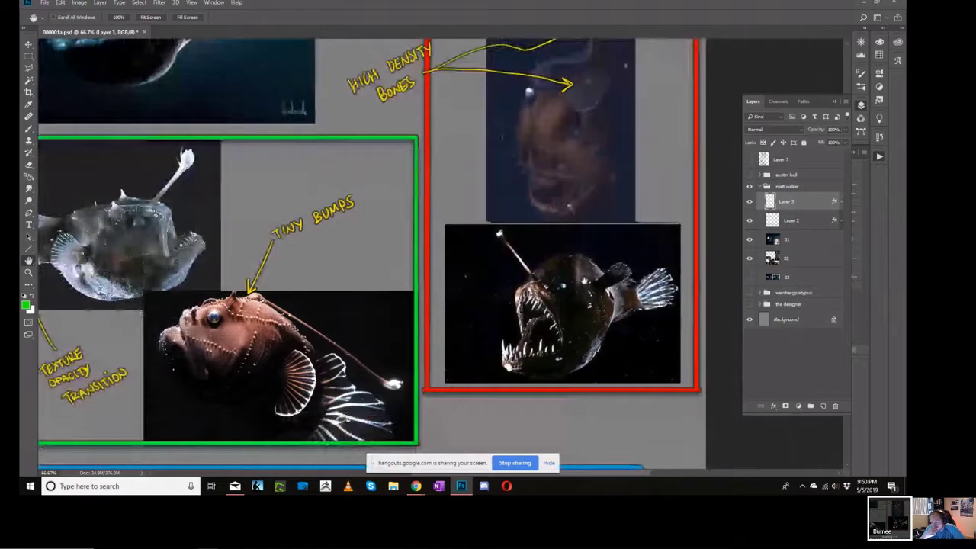
left_click_drag(575, 279, 621, 293)
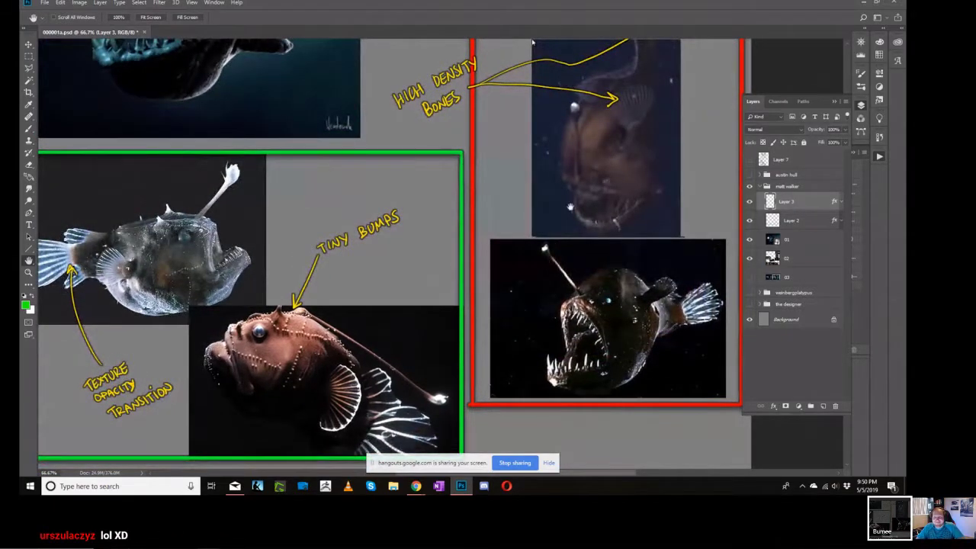
left_click_drag(545, 263, 569, 294)
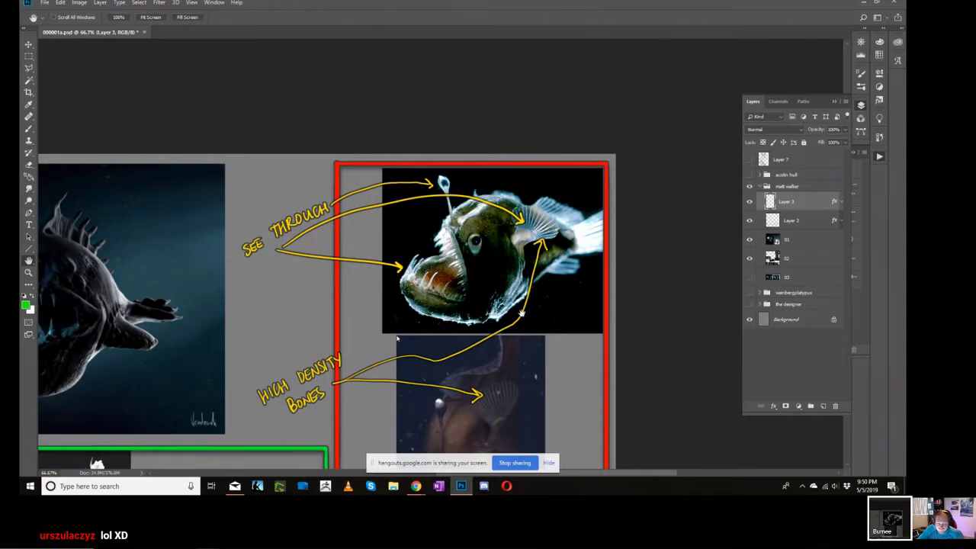
left_click_drag(494, 260, 486, 176)
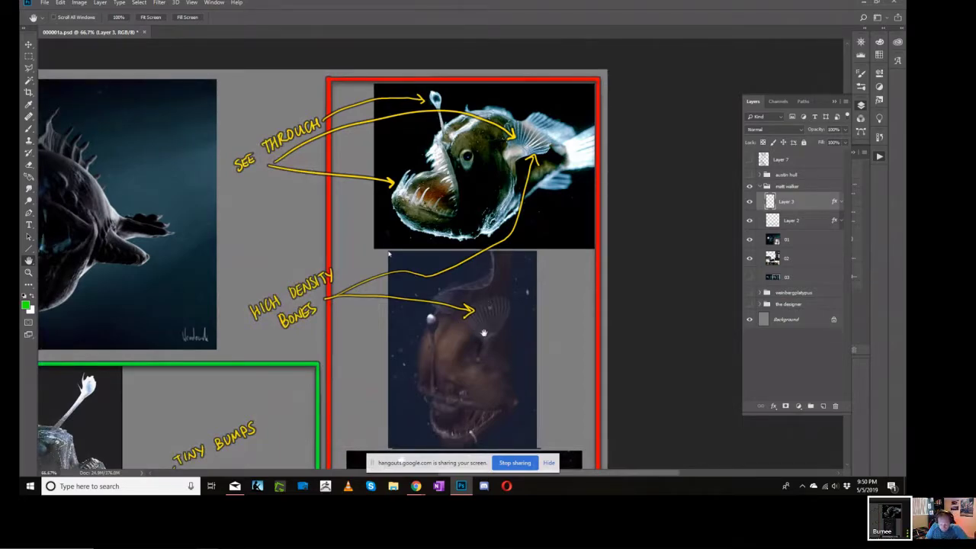
left_click(750, 202)
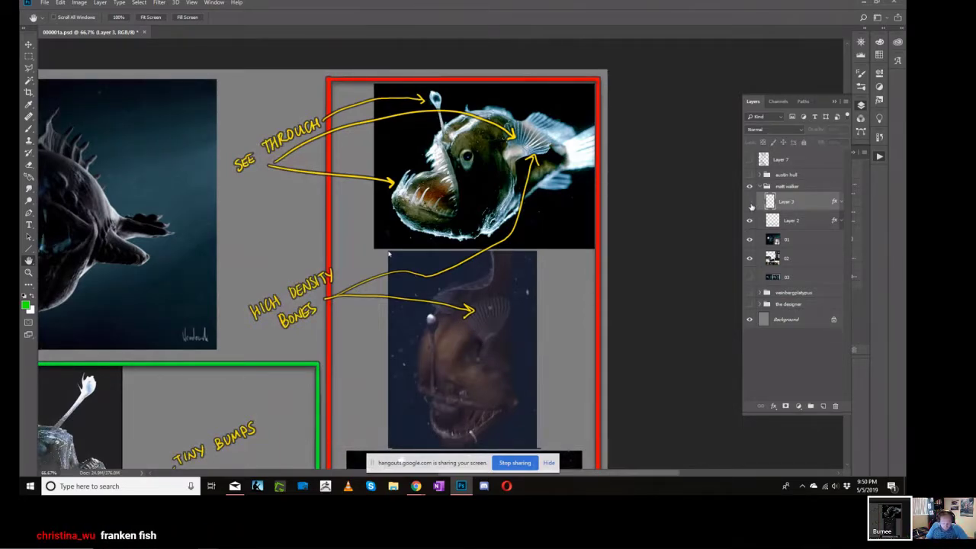
left_click(750, 203)
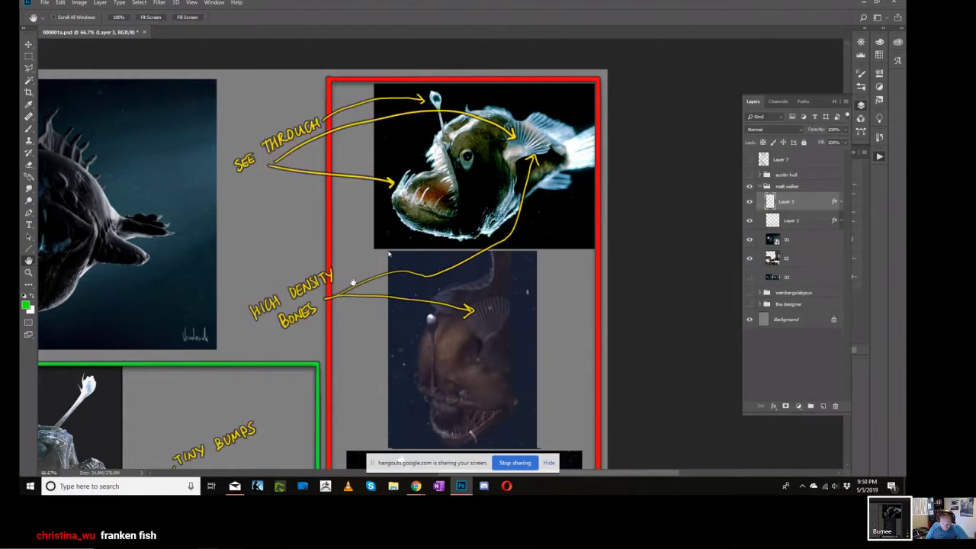
Lasso and delete the HIGH DENSITY BONES note, then pan to the TINY BUMPS panel.
key("l")
mouse_move(330, 298)
left_mouse_down()
mouse_move(319, 329)
mouse_move(293, 346)
mouse_move(251, 340)
mouse_move(327, 253)
mouse_move(342, 282)
left_mouse_up()
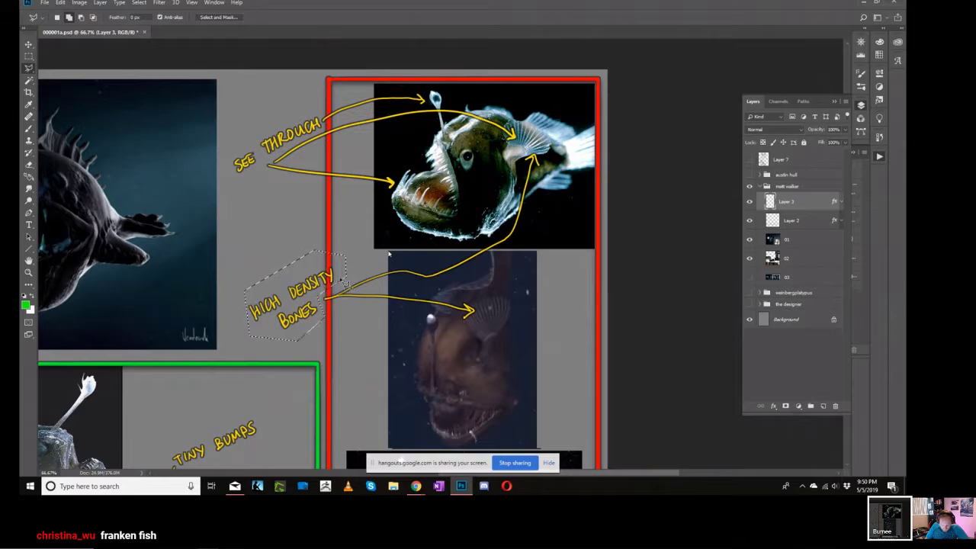
key("Delete")
key("ctrl+d")
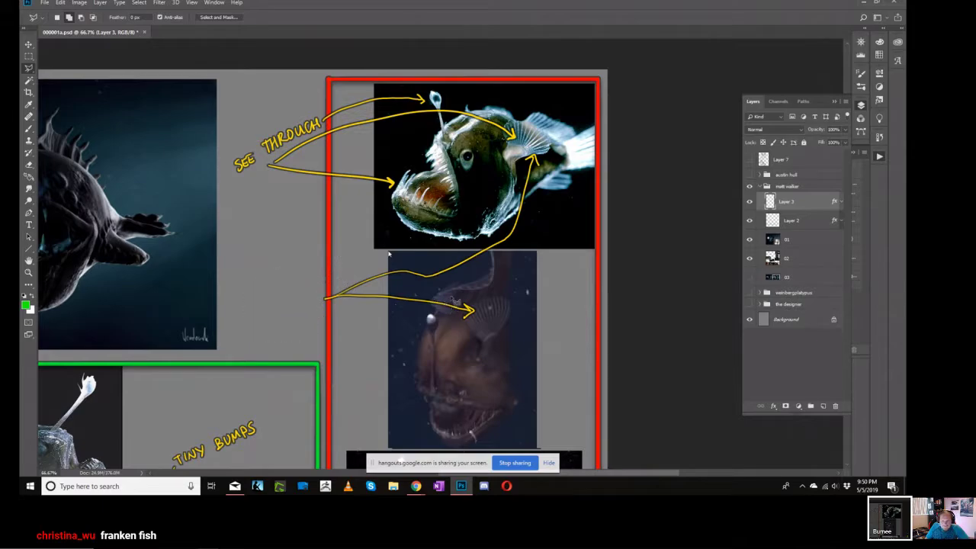
key("h")
mouse_move(478, 304)
left_mouse_down()
mouse_move(494, 281)
mouse_move(584, 258)
mouse_move(447, 328)
mouse_move(436, 352)
left_mouse_up()
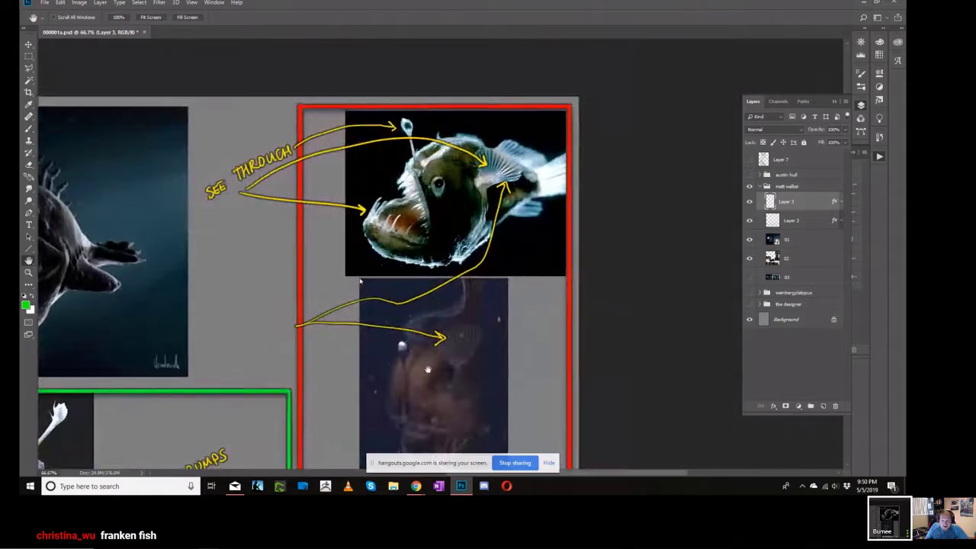
left_click_drag(500, 307, 560, 225)
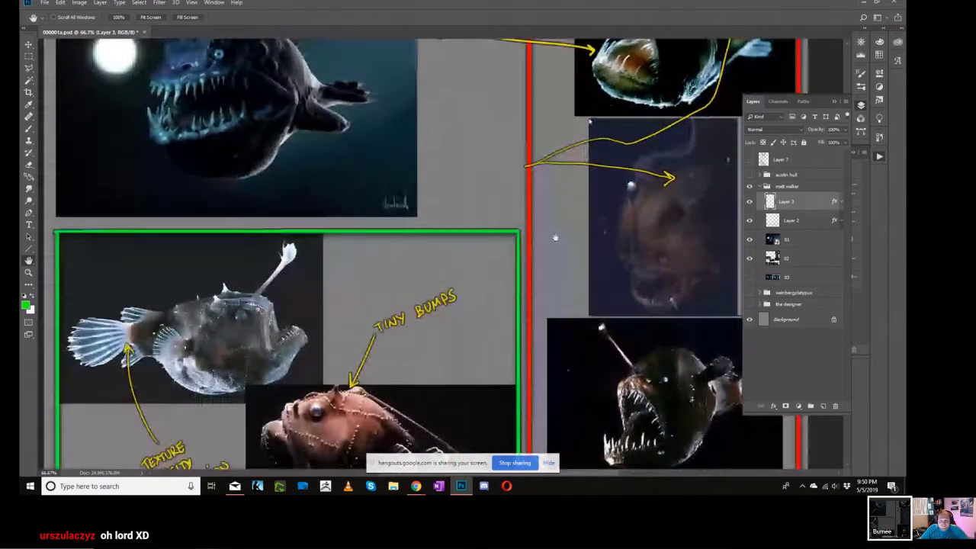
Pan from the TINY BUMPS panel to the blue-framed DIFFERENT SKIN TEXTURE row and fog notes.
left_click_drag(513, 313, 544, 248)
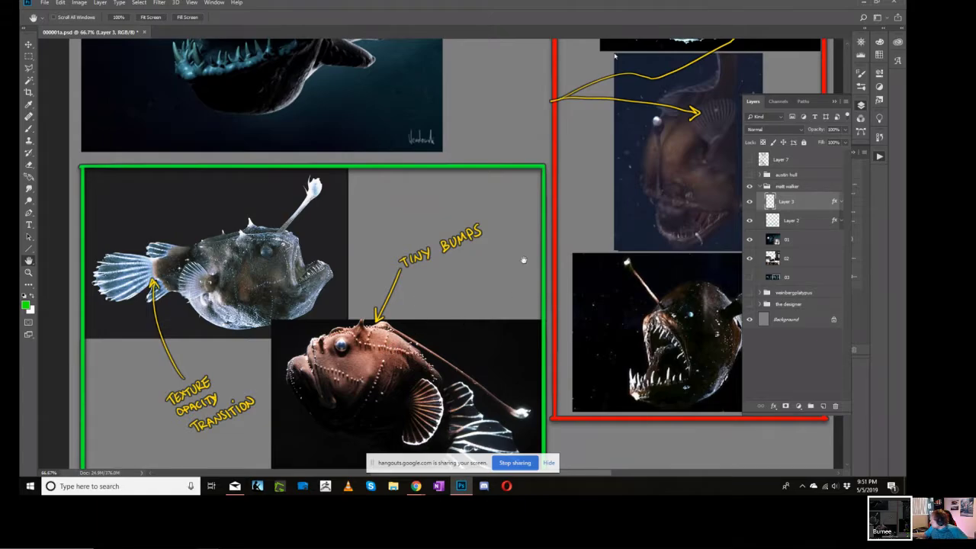
left_click_drag(524, 260, 428, 289)
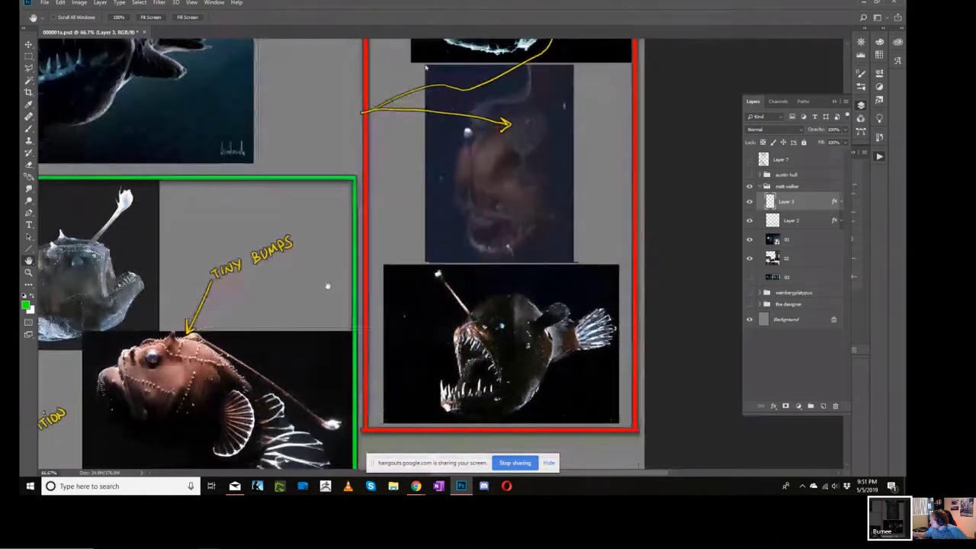
left_click_drag(425, 286, 446, 193)
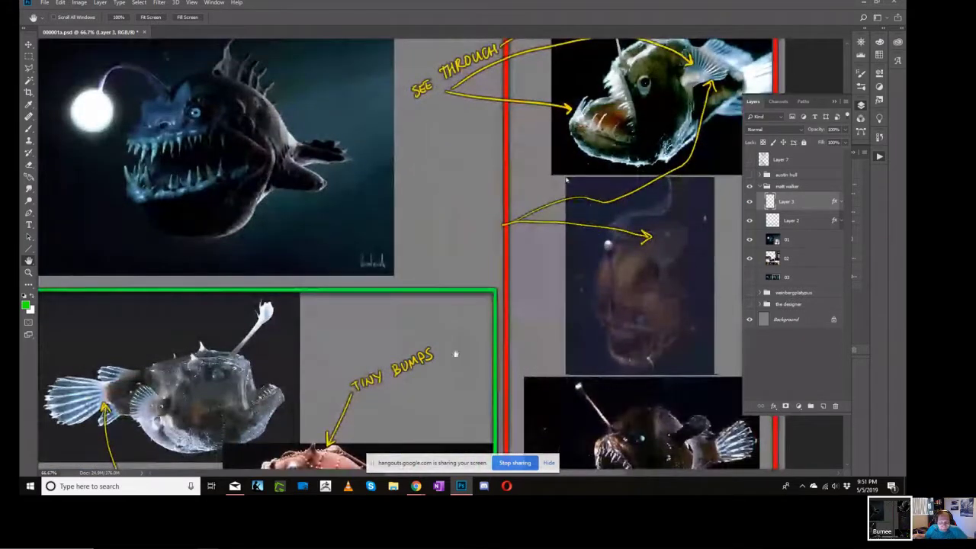
left_click_drag(455, 353, 435, 224)
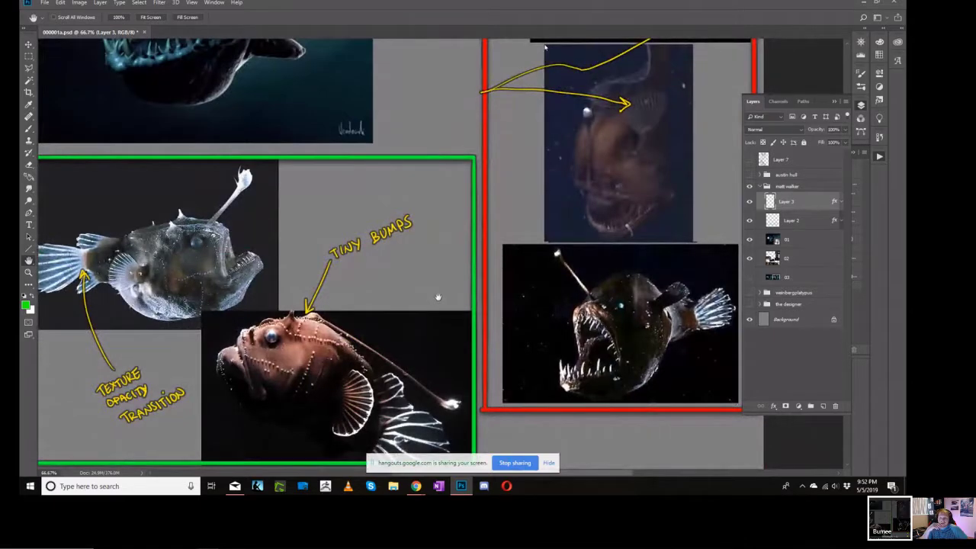
left_click_drag(456, 349, 497, 243)
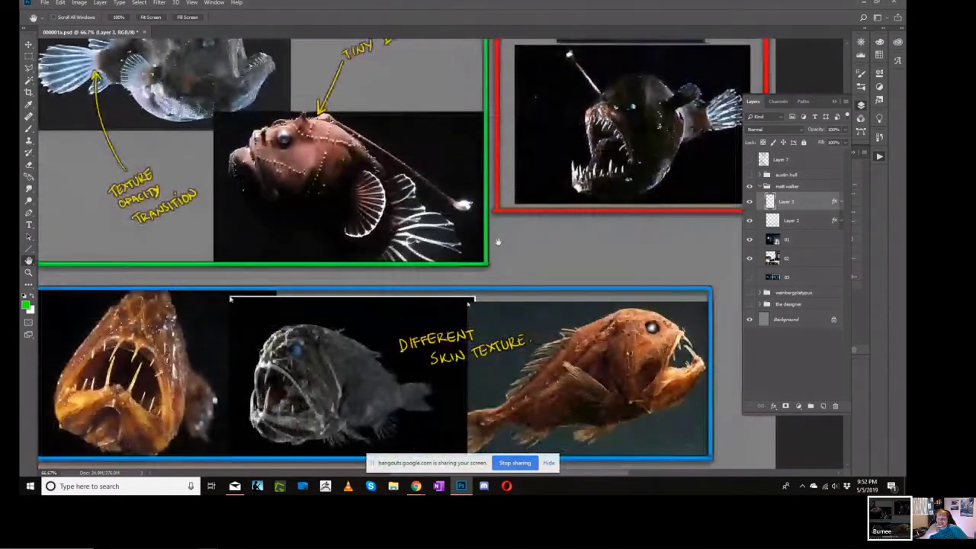
left_click_drag(557, 290, 569, 276)
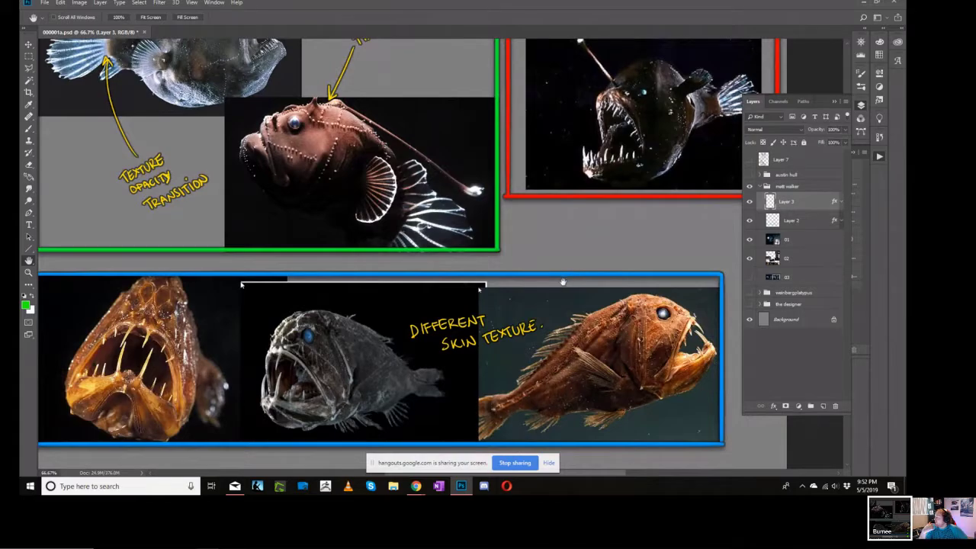
left_click_drag(562, 281, 620, 221)
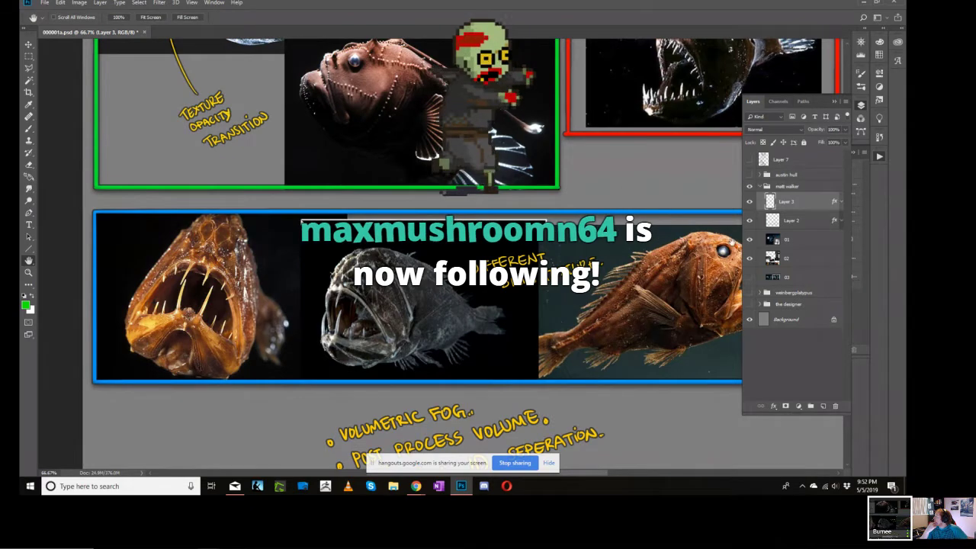
left_click_drag(688, 254, 681, 299)
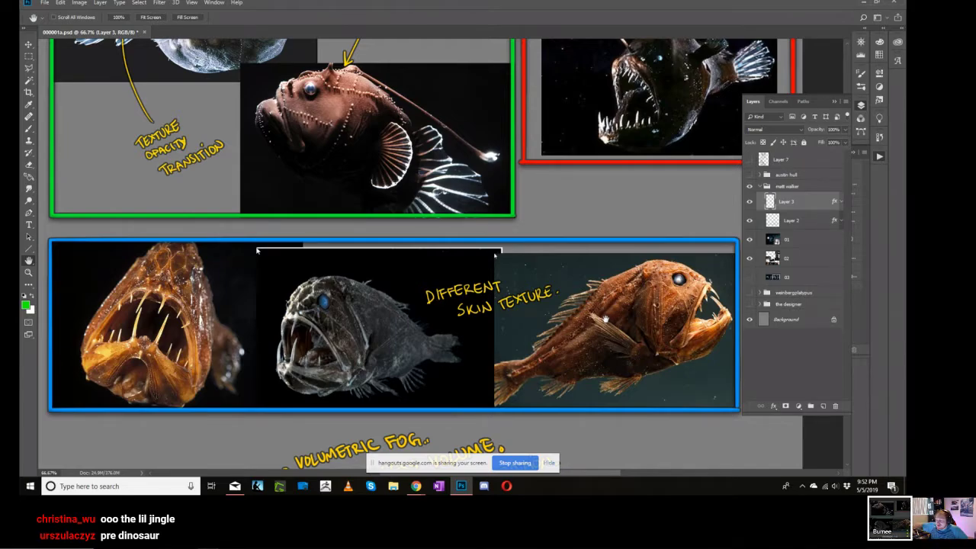
left_click_drag(593, 274, 591, 314)
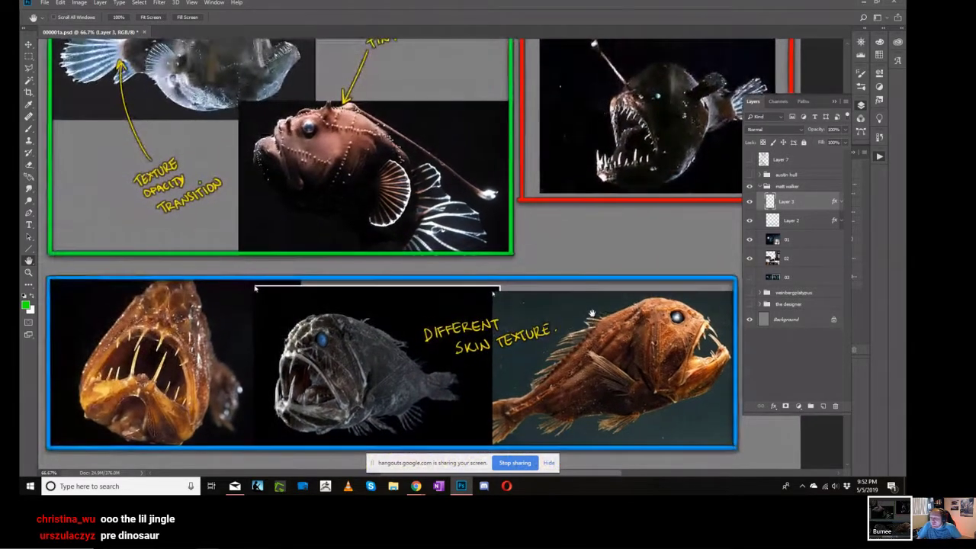
Hide Layer 2's markup, then show and select layer 03 with the two anglerfish paintings.
left_click(748, 221)
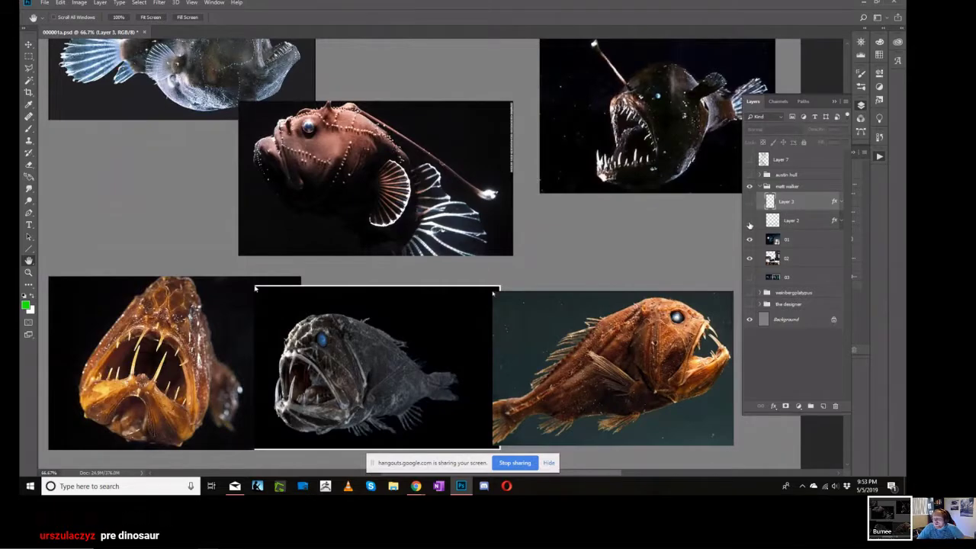
left_click_drag(630, 294, 624, 304)
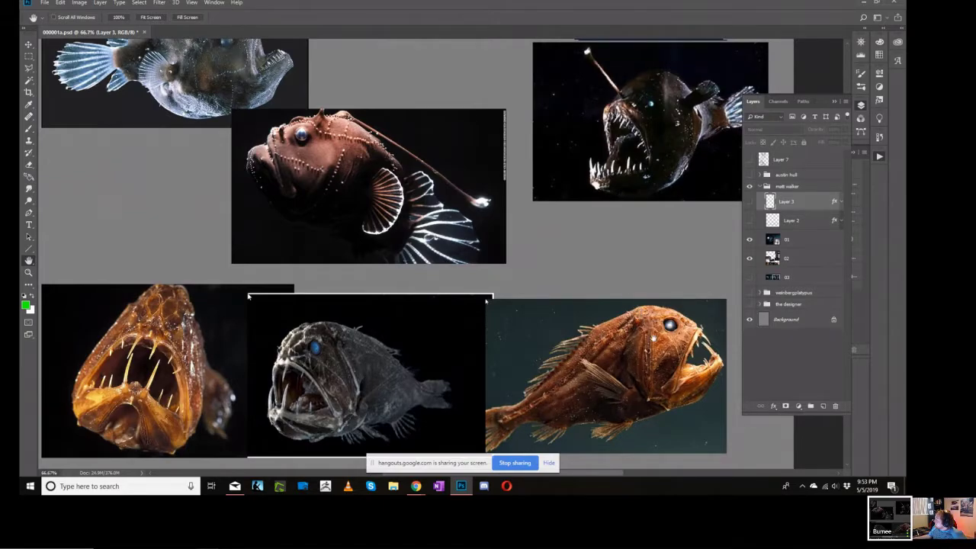
scroll(555, 302, "up", 10)
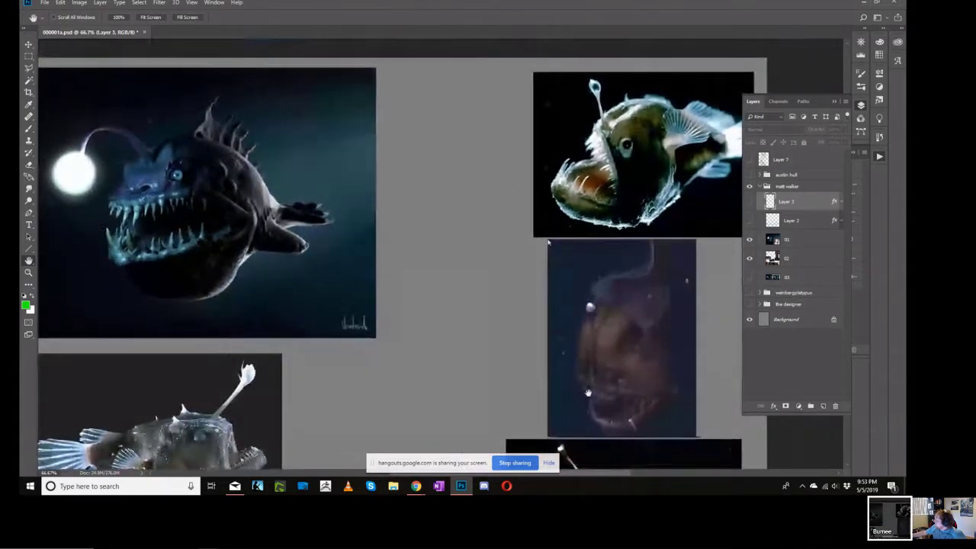
left_click_drag(575, 377, 598, 188)
scroll(598, 187, "down", 5)
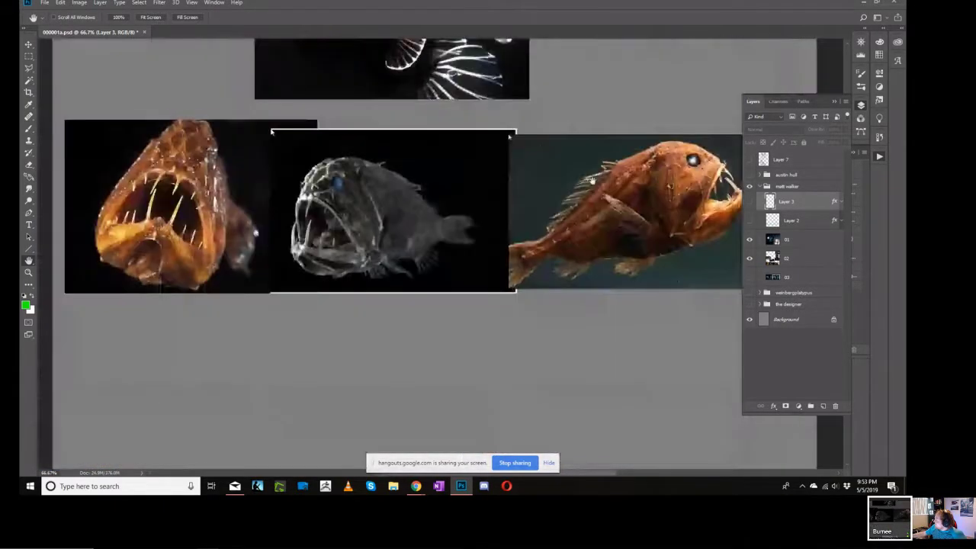
left_click(748, 277)
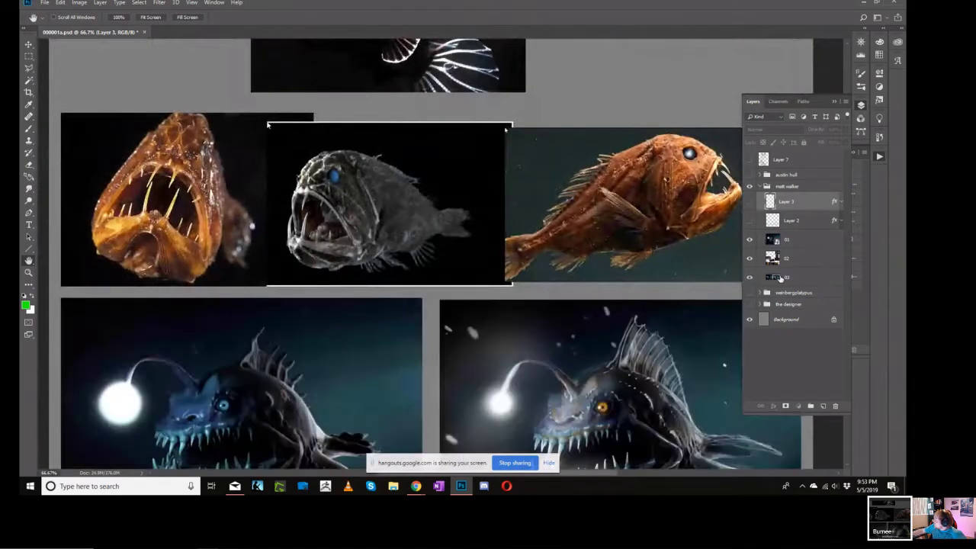
left_click(785, 276)
left_click_drag(697, 389, 467, 248)
Zoom in and centre the view on the revised anglerfish painting.
key("z")
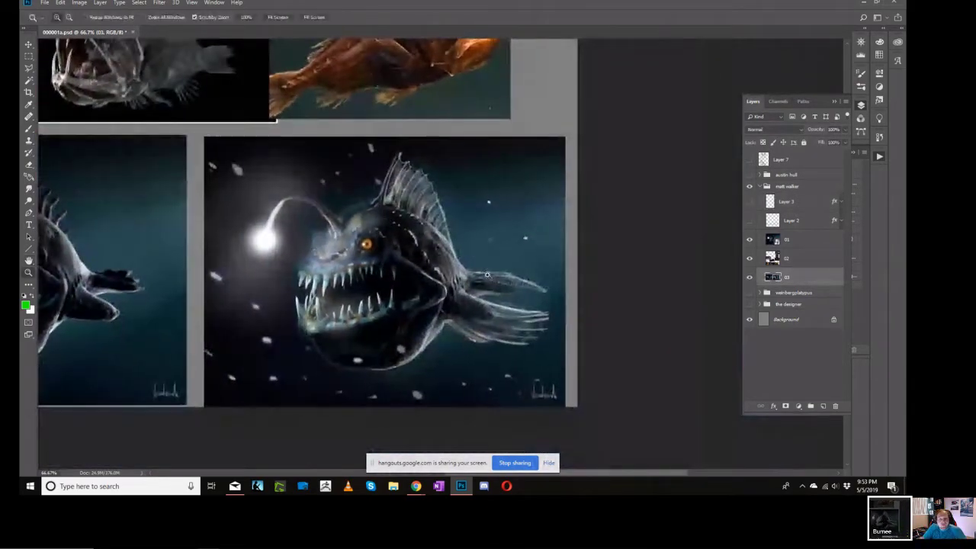
left_click(484, 273)
key("h")
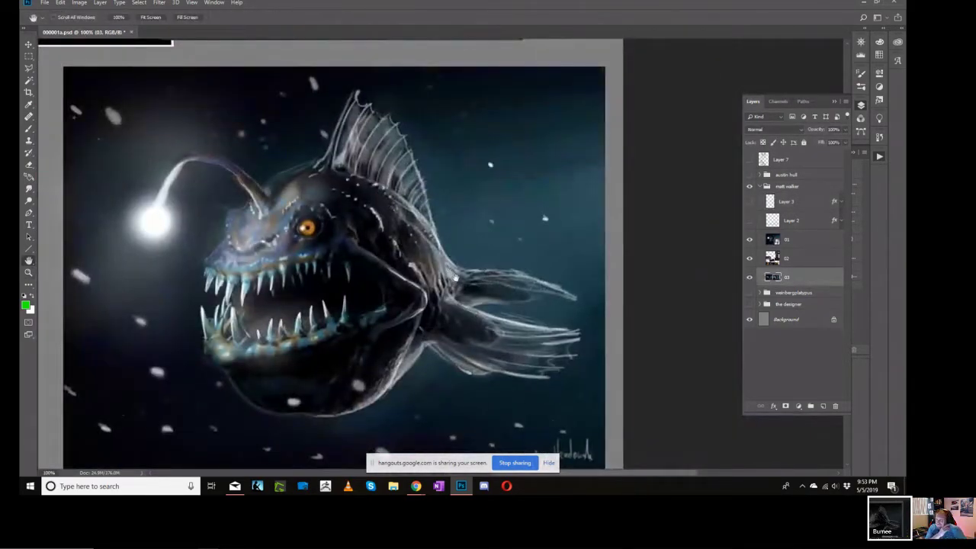
left_click_drag(455, 272, 508, 248)
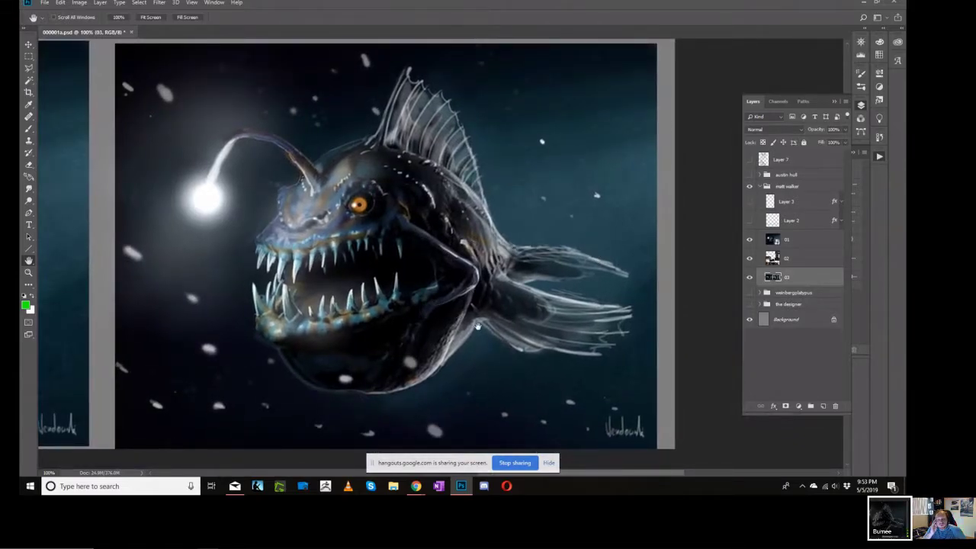
left_click_drag(531, 246, 526, 257)
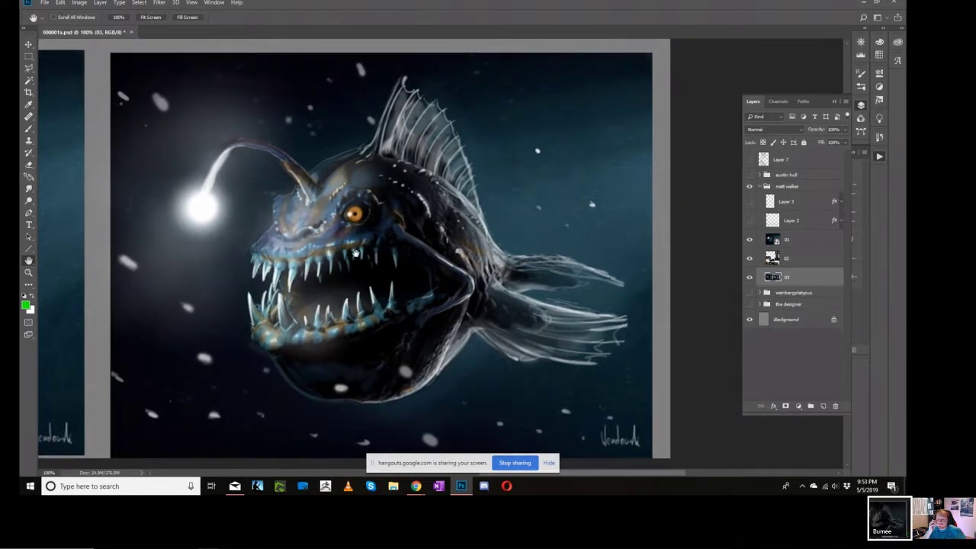
left_click_drag(387, 219, 403, 235)
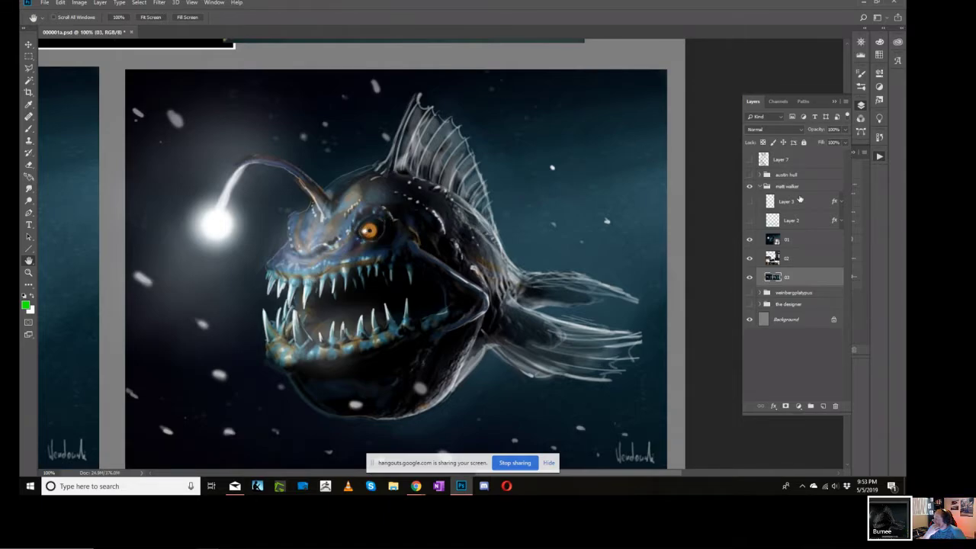
On visible Layer 2, brush green loops around the gills, dorsal, pectoral and tail fins.
left_click(801, 220)
left_click(749, 220)
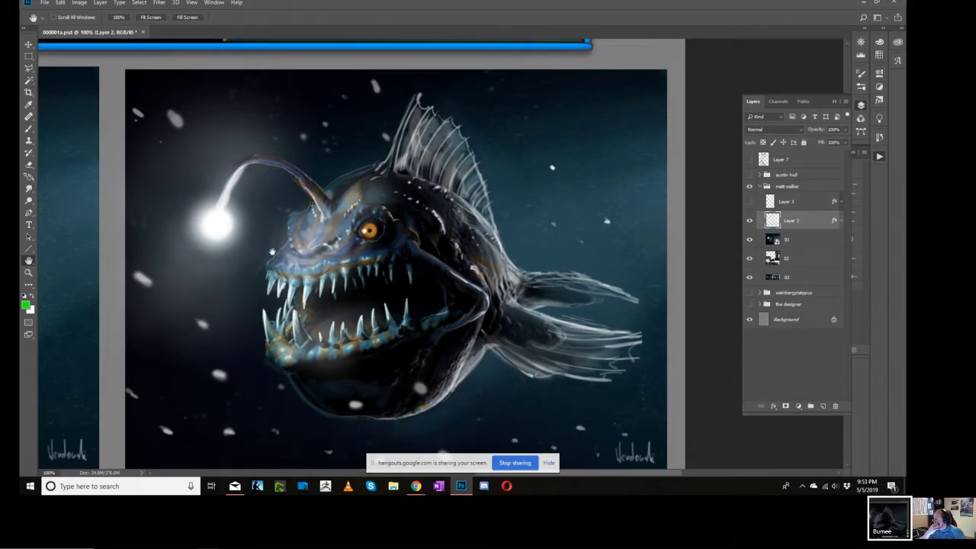
key("b")
mouse_move(209, 209)
left_mouse_down()
mouse_move(395, 221)
mouse_move(286, 352)
mouse_move(210, 209)
left_mouse_up()
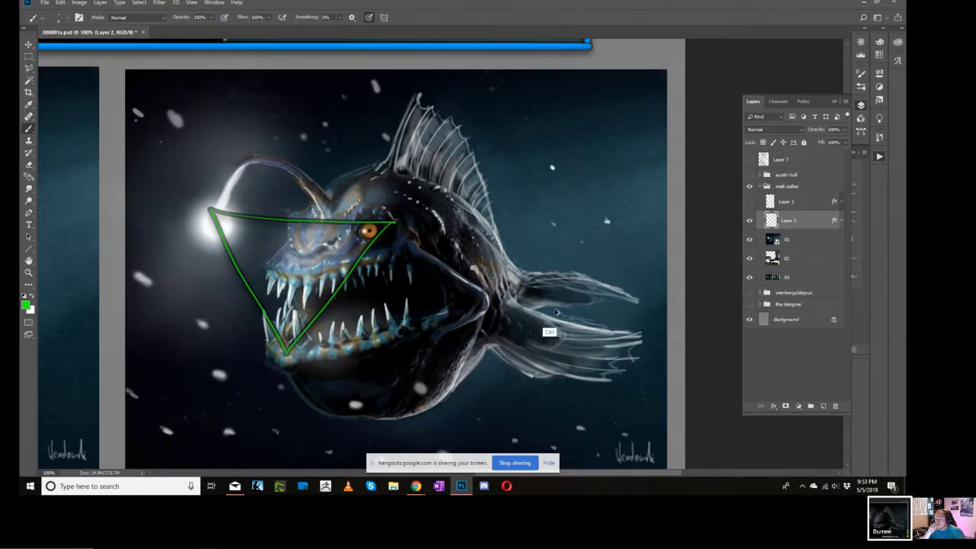
key("ctrl+z")
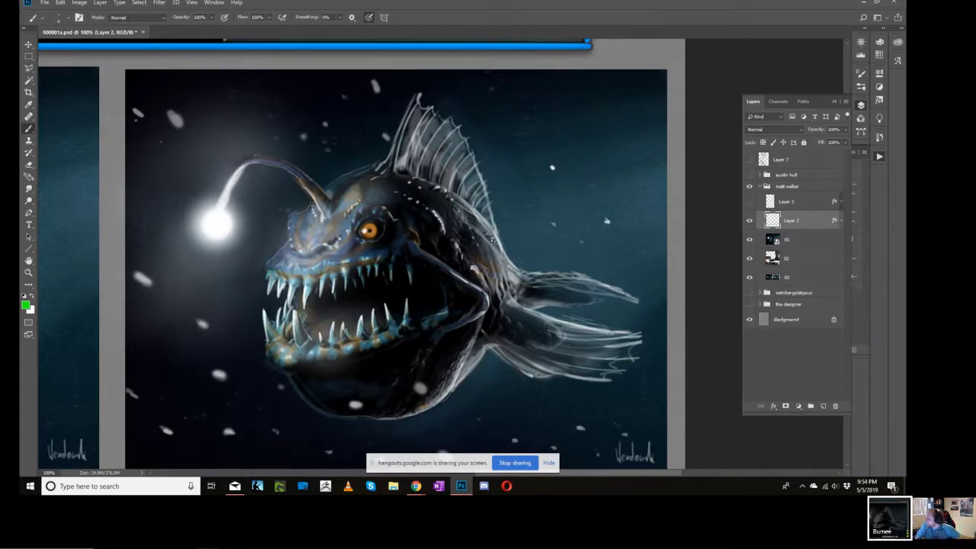
left_click_drag(436, 207, 458, 260)
mouse_move(383, 161)
left_mouse_down()
mouse_move(418, 83)
mouse_move(503, 215)
mouse_move(386, 169)
left_mouse_up()
mouse_move(520, 264)
left_mouse_down()
mouse_move(649, 324)
mouse_move(550, 248)
left_mouse_up()
mouse_move(517, 314)
left_mouse_down()
mouse_move(579, 392)
mouse_move(546, 308)
left_mouse_up()
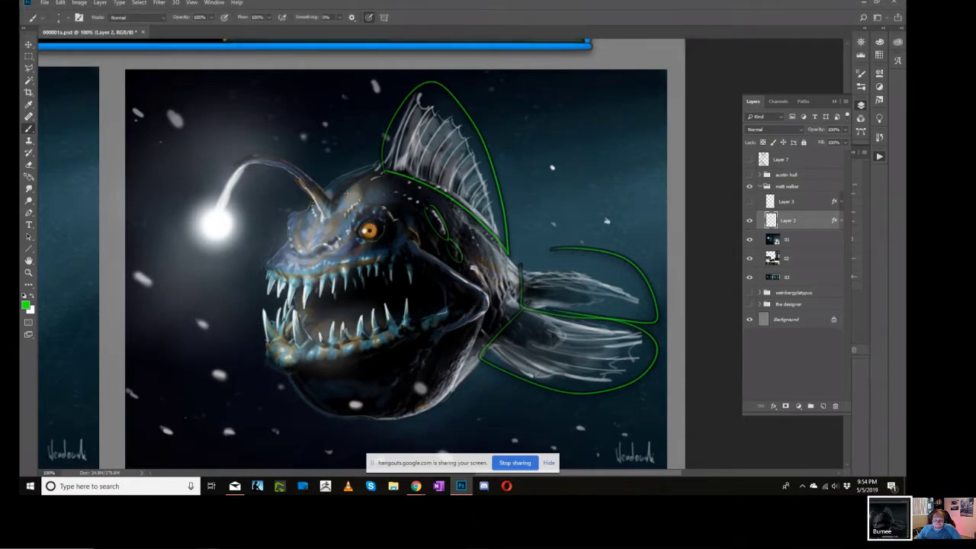
Undo the fin outlines, then snip the canvas, copy it, and close without saving.
key("ctrl+alt+z")
key("ctrl+alt+z")
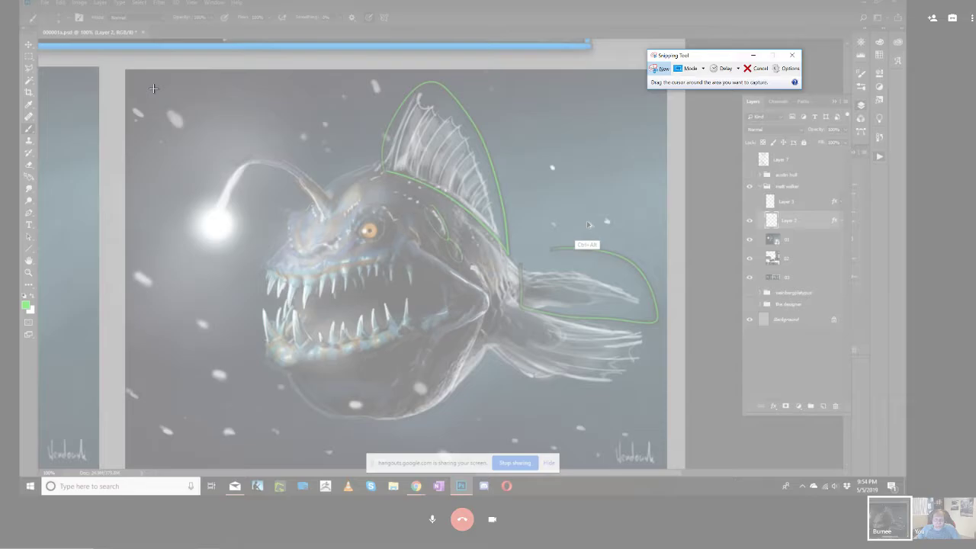
left_click_drag(154, 88, 653, 418)
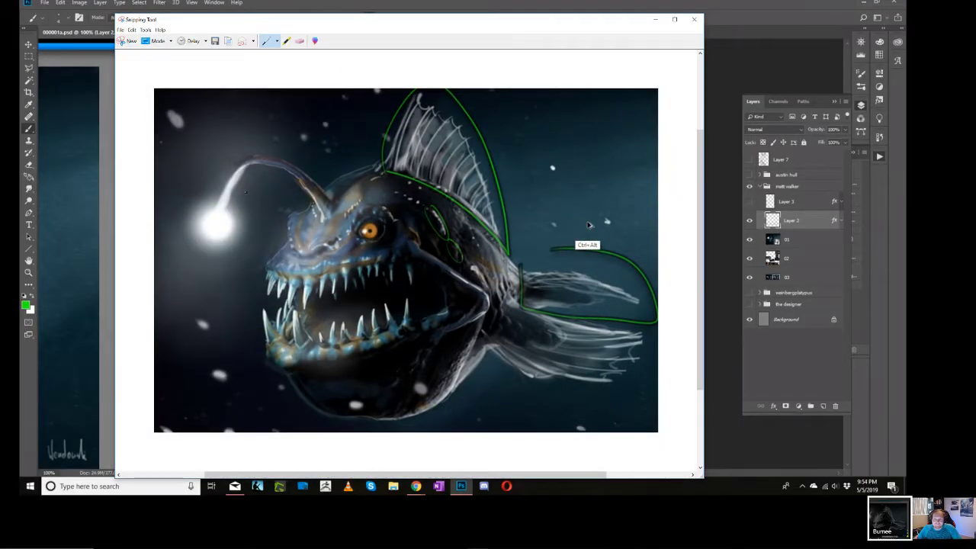
right_click(198, 194)
left_click(217, 206)
left_click(694, 19)
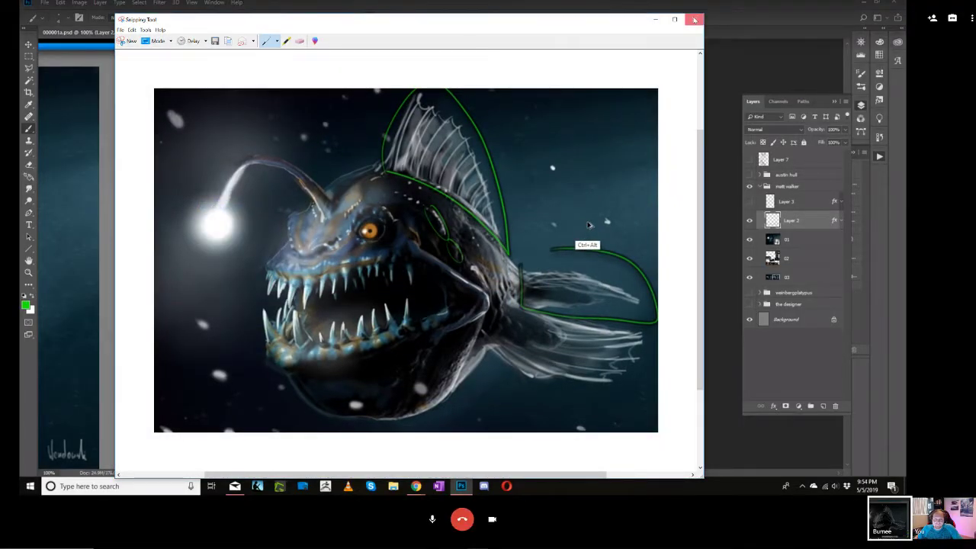
left_click(444, 256)
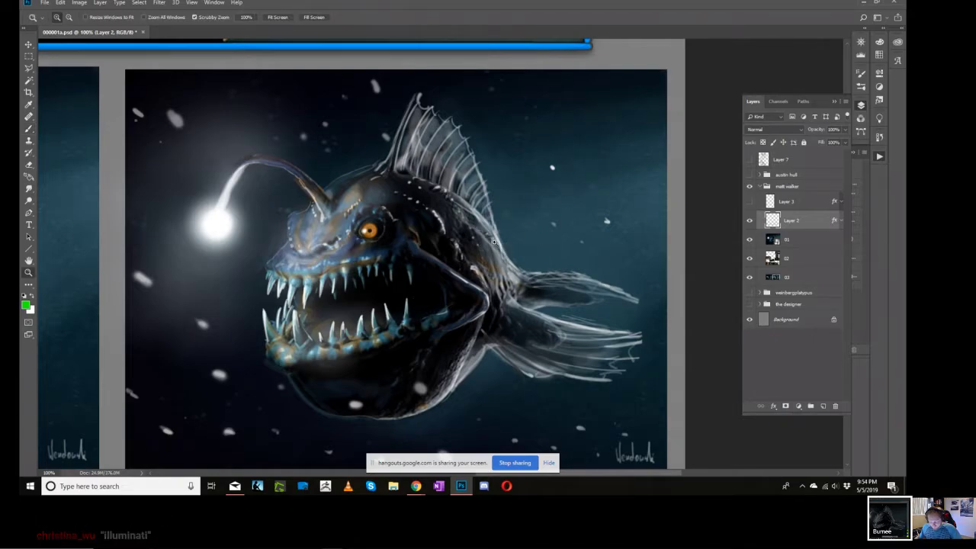
Zoom out to the before/after anglerfish comparison and turn on Layer 3's yellow notes.
left_click(494, 266, "alt")
key("h")
left_click_drag(454, 259, 639, 275)
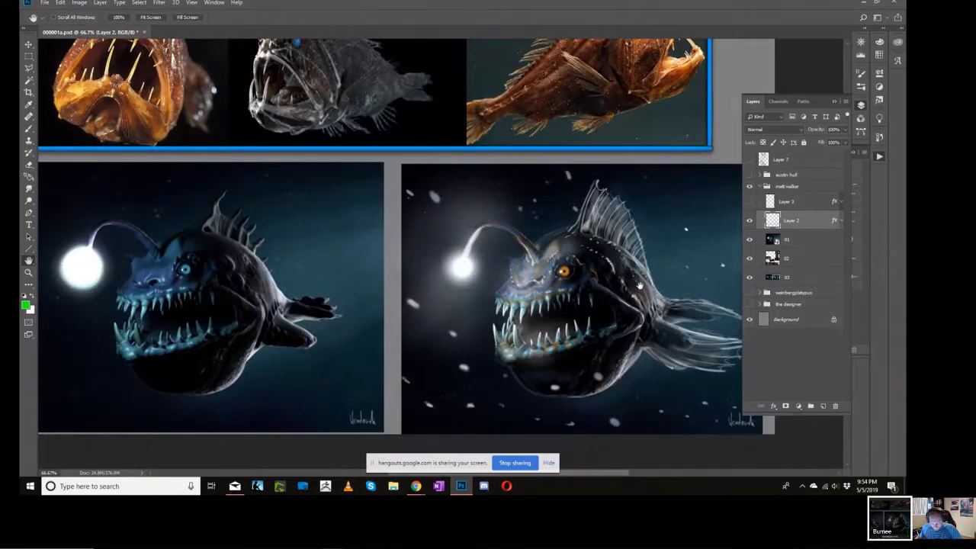
key("alt+e")
key("s")
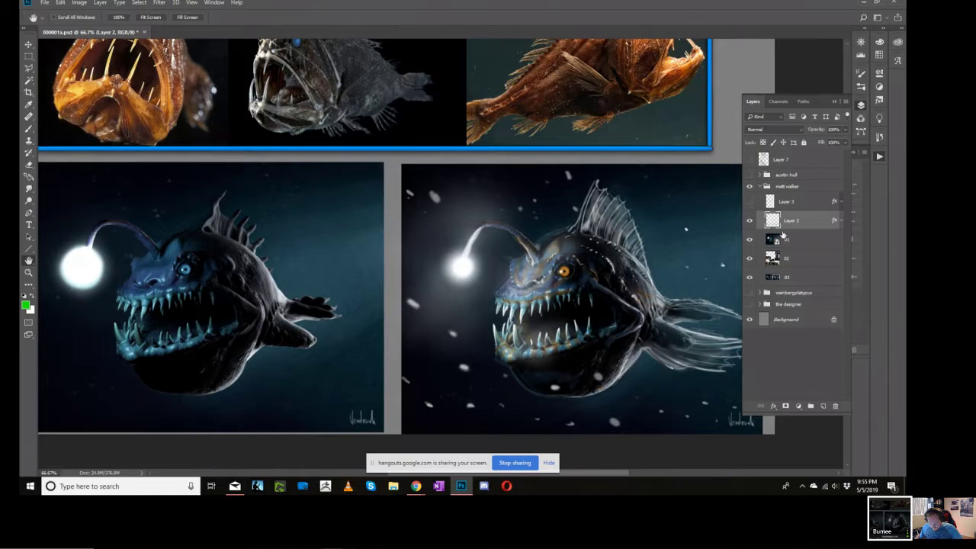
left_click(749, 202)
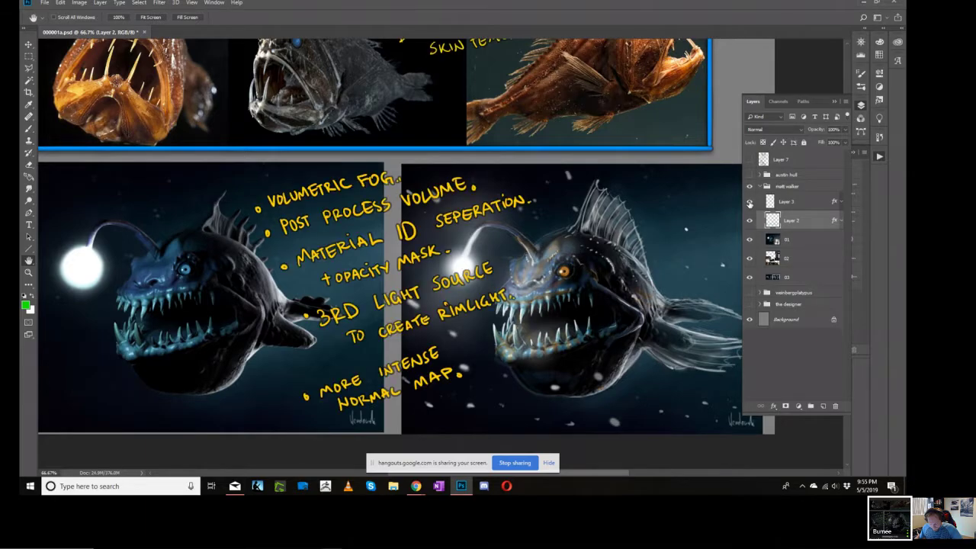
left_click(789, 205)
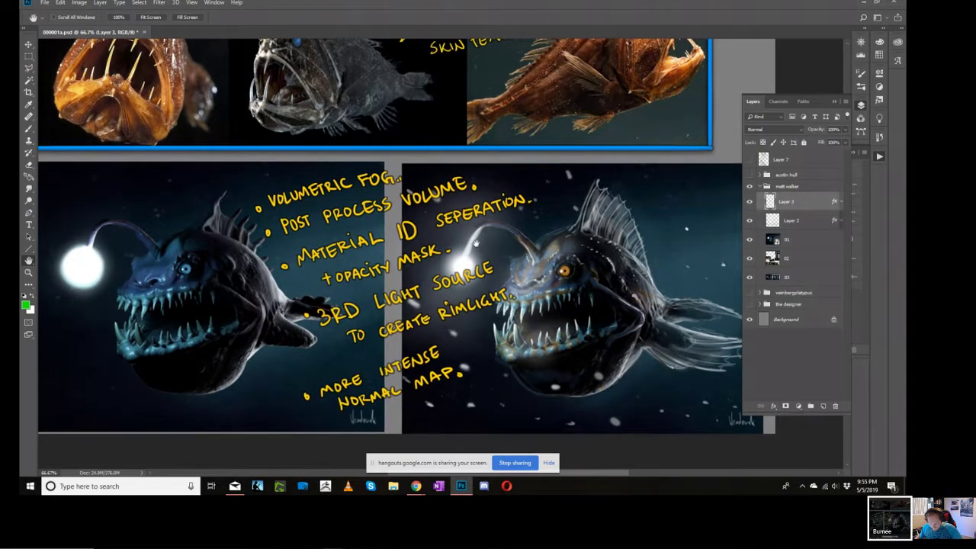
left_click_drag(472, 245, 503, 269)
key("b")
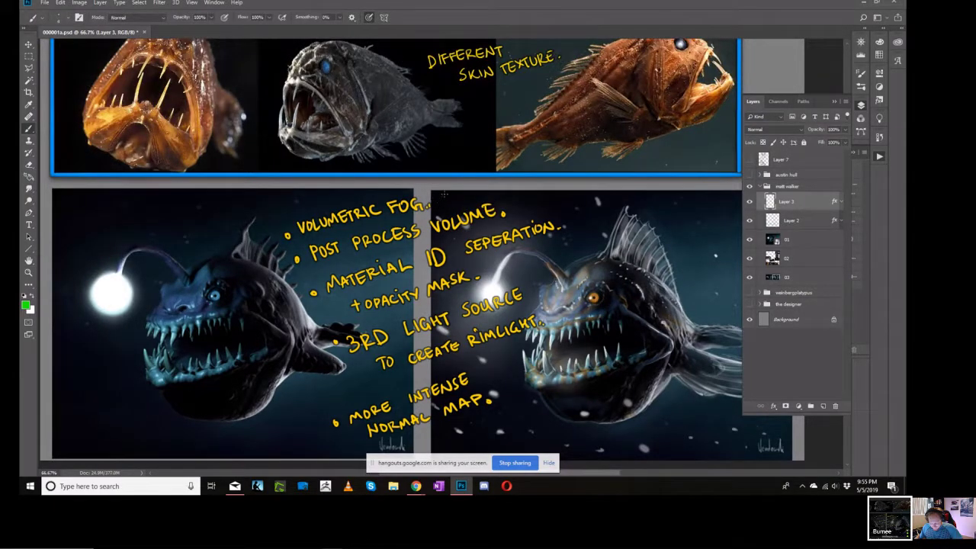
left_click(810, 219)
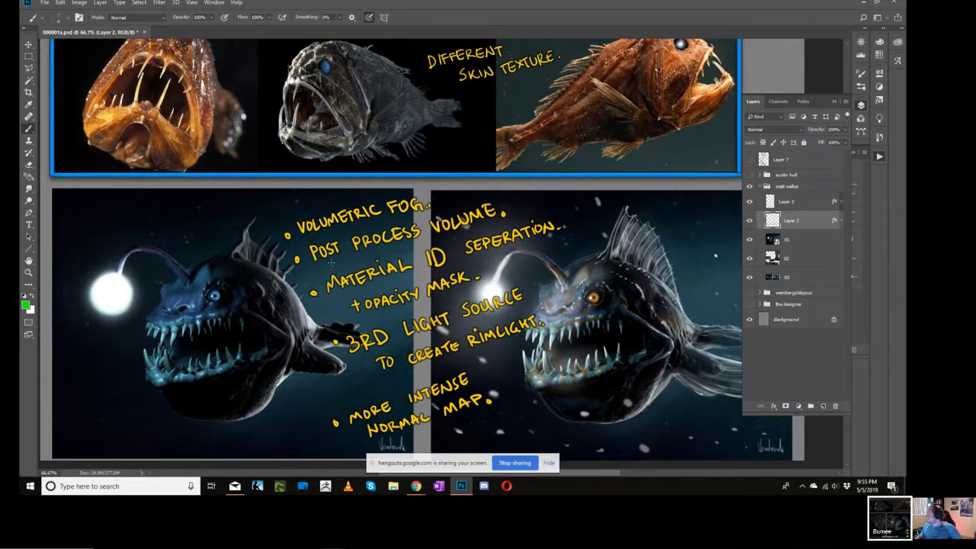
left_click_drag(328, 263, 314, 355)
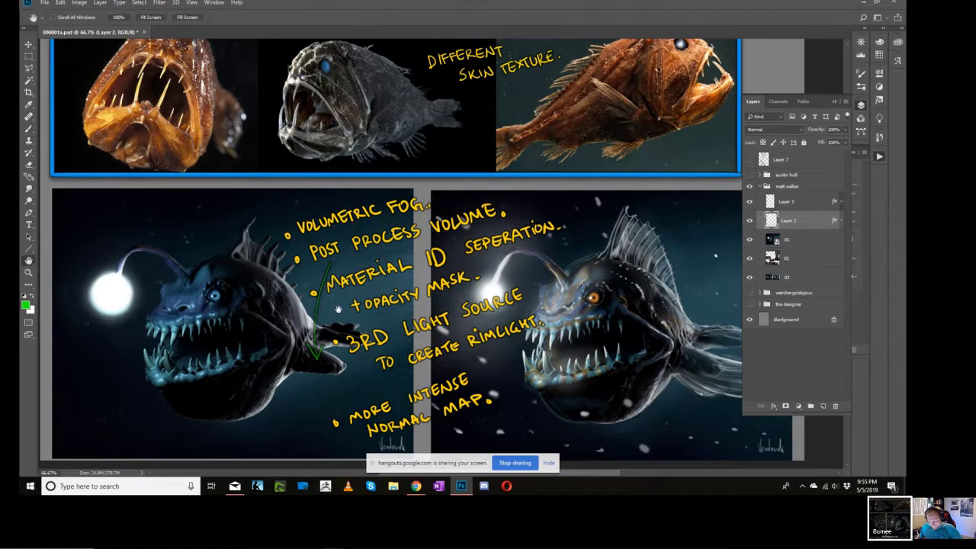
key("space")
left_click_drag(502, 280, 359, 270)
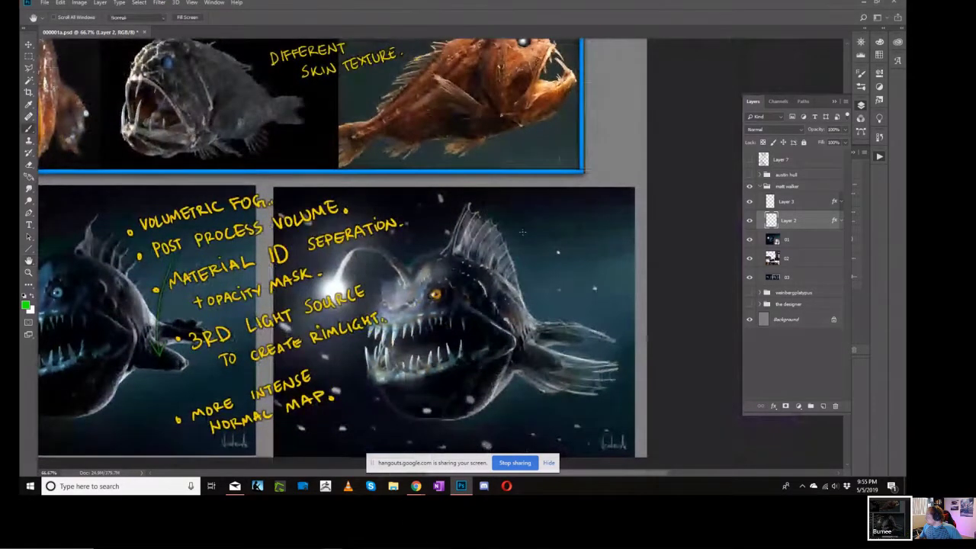
mouse_move(504, 221)
left_mouse_down()
mouse_move(580, 299)
mouse_move(591, 332)
left_mouse_up()
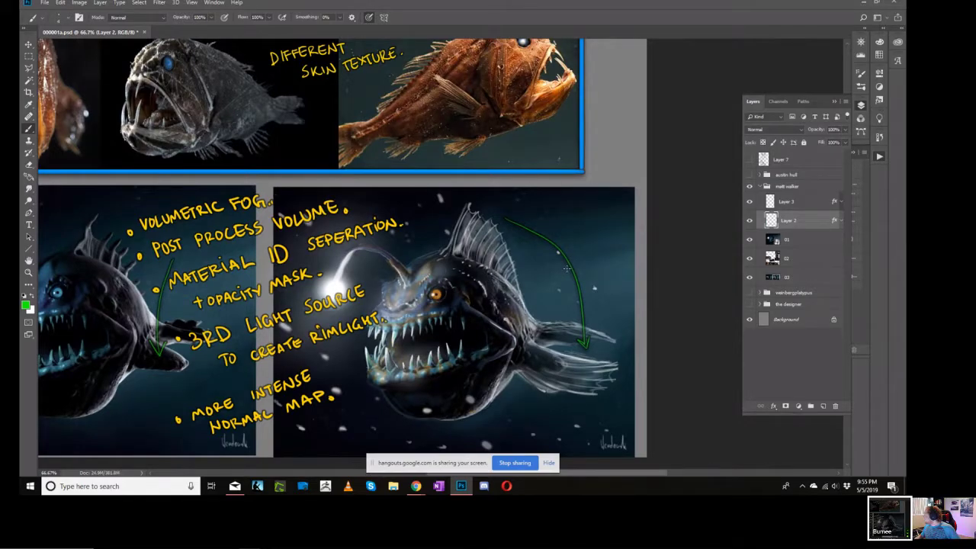
key("ctrl+alt")
key("ctrl+alt+z")
key("ctrl+alt+z")
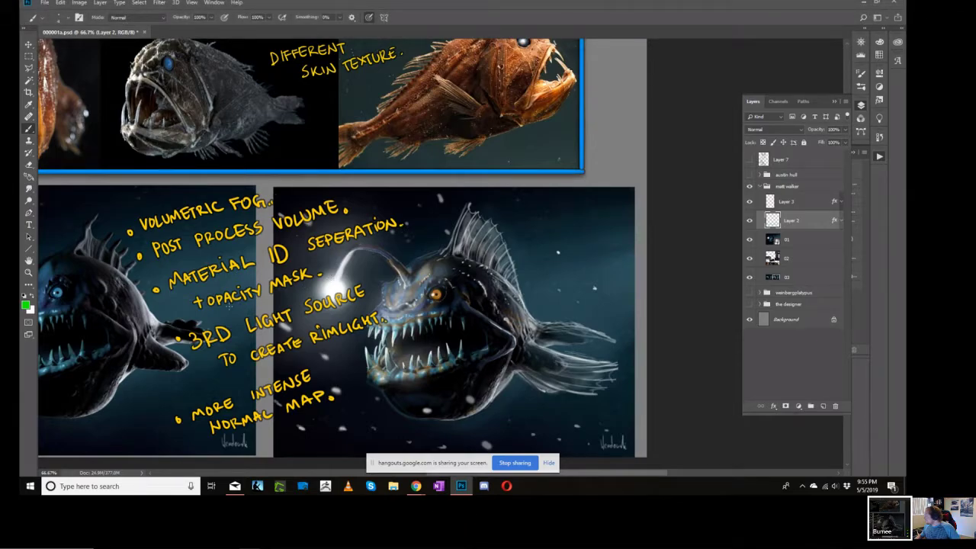
scroll(398, 264, "up", 5)
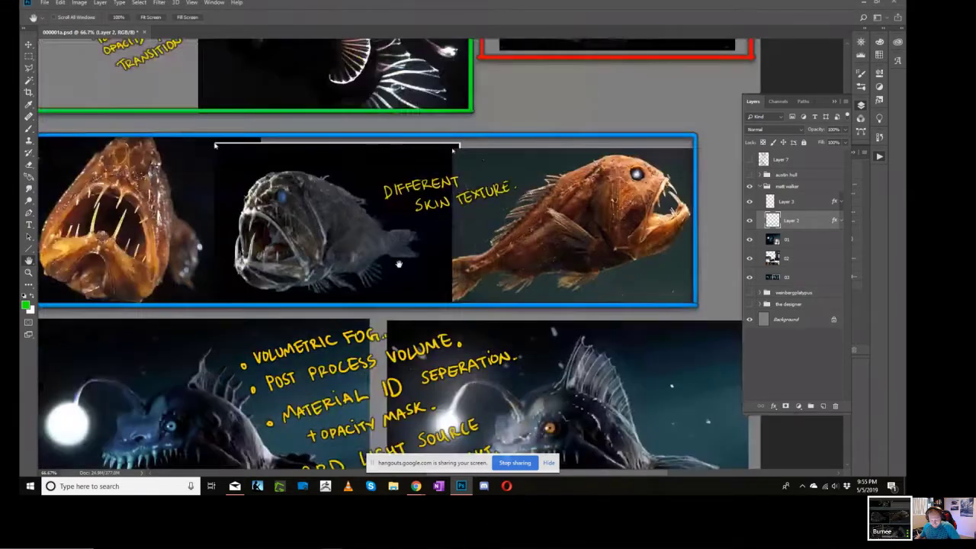
Pan across the notes and toggle the yellow notes and Layer 2's green annotations, leaving Layer 2 visible.
mouse_move(398, 263)
left_mouse_down()
mouse_move(442, 321)
mouse_move(472, 515)
left_mouse_up()
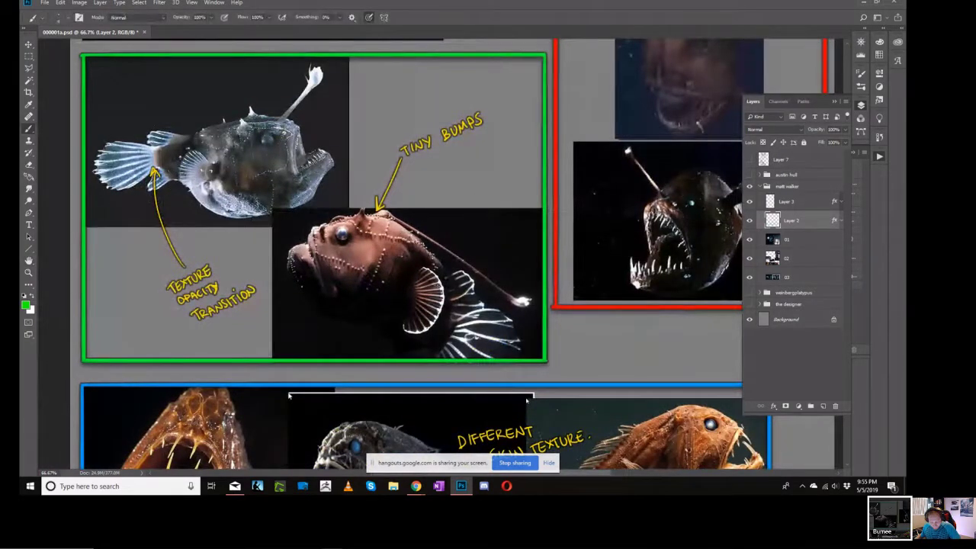
key("space")
scroll(485, 343, "down", 10)
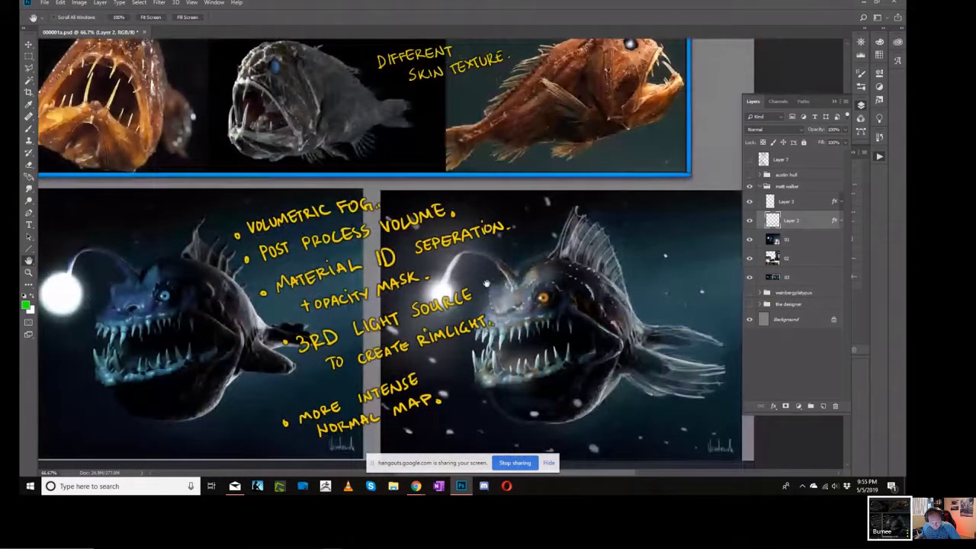
left_click_drag(486, 284, 493, 275)
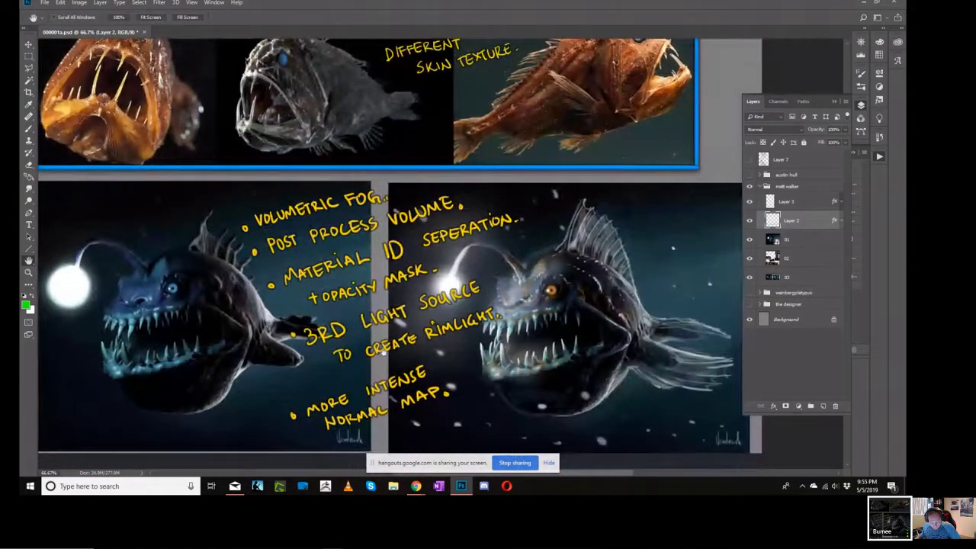
left_click_drag(427, 311, 390, 299)
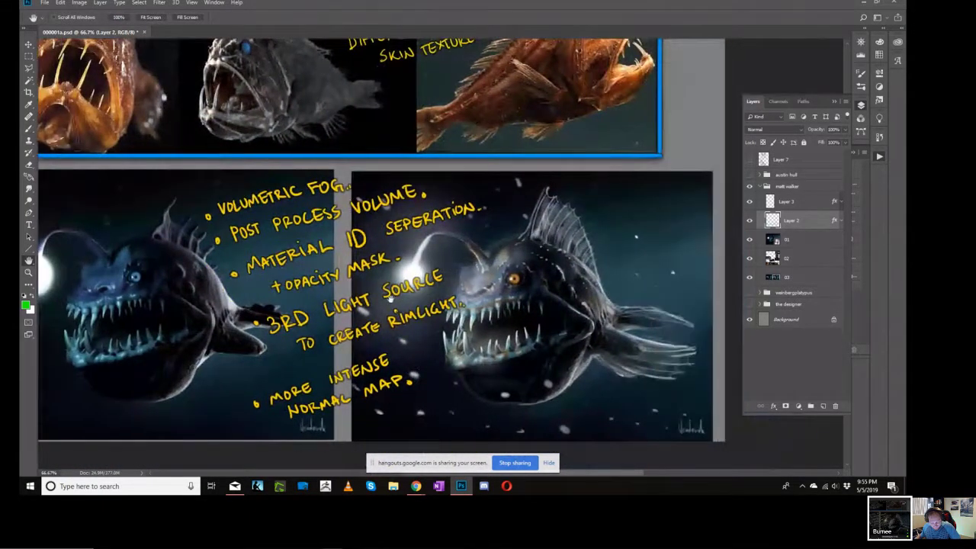
left_click(749, 221)
key("b")
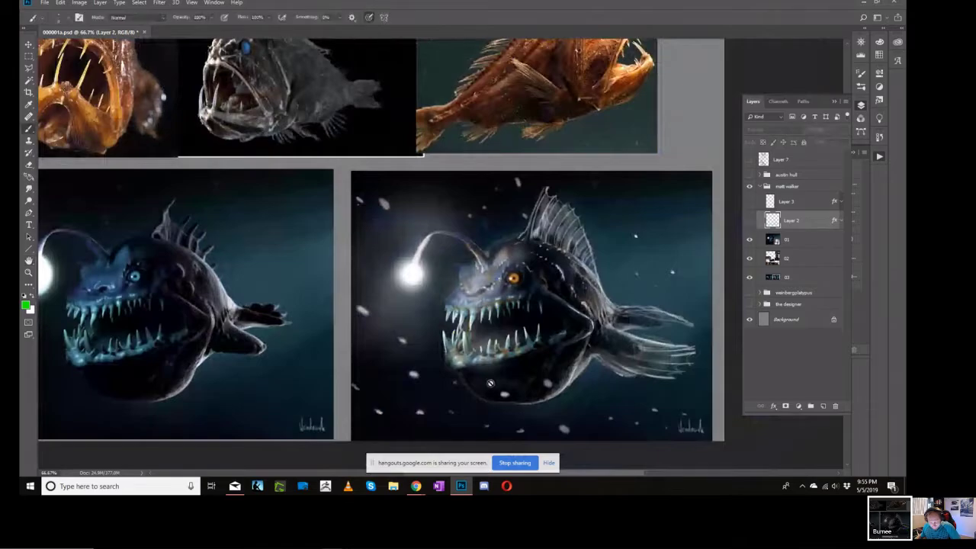
left_click(749, 220)
left_click(748, 201)
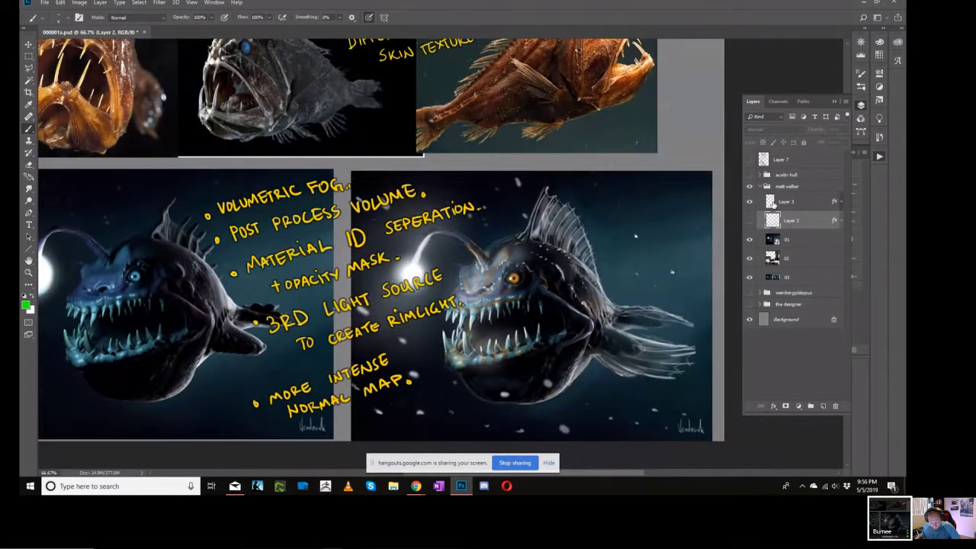
left_click(750, 202)
left_click(749, 221)
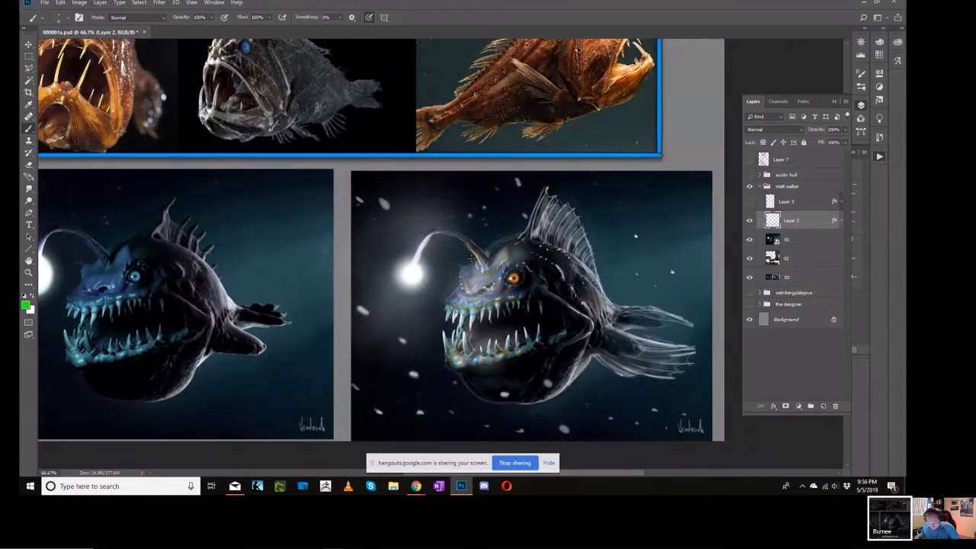
Sketch green lines on the right anglerfish's face, head and body, plus an arrow from lure to mouth.
mouse_move(467, 261)
left_mouse_down()
mouse_move(438, 309)
mouse_move(455, 378)
left_mouse_up()
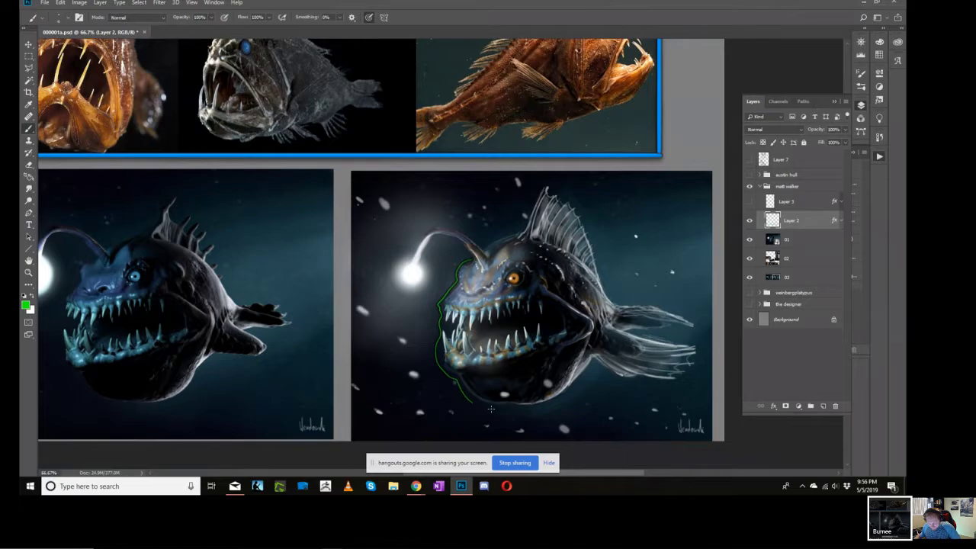
left_click_drag(357, 330, 430, 326)
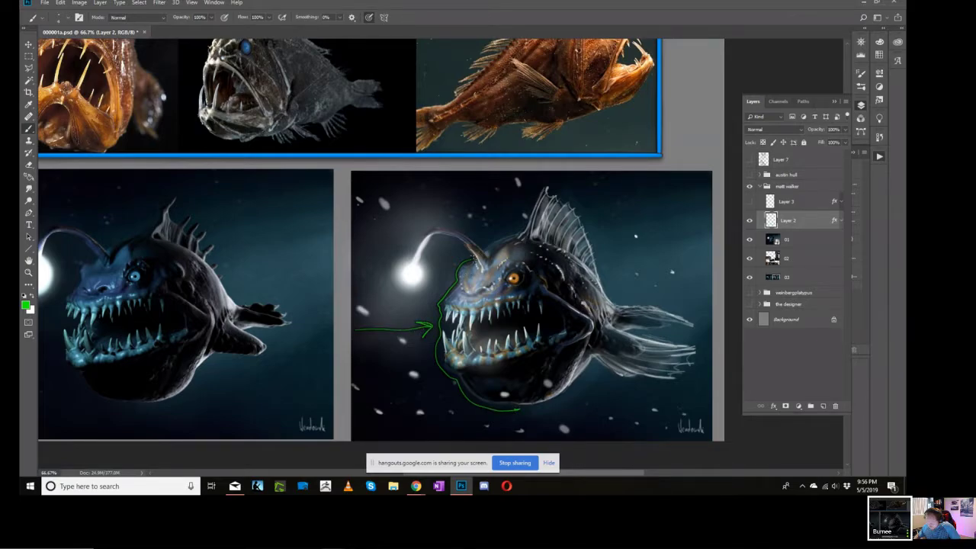
left_click_drag(512, 229, 500, 235)
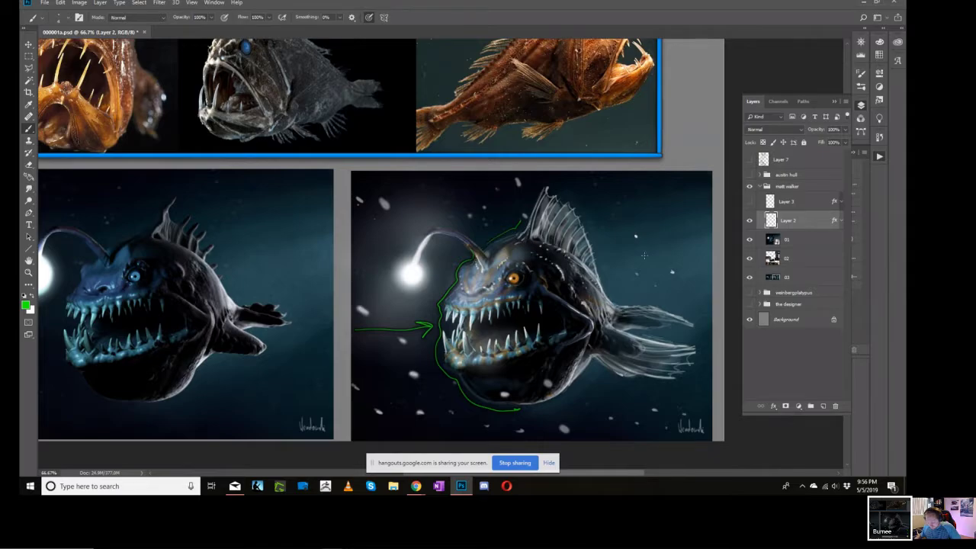
mouse_move(562, 180)
left_mouse_down()
mouse_move(648, 303)
mouse_move(689, 324)
mouse_move(700, 362)
mouse_move(593, 366)
mouse_move(552, 410)
mouse_move(507, 412)
left_mouse_up()
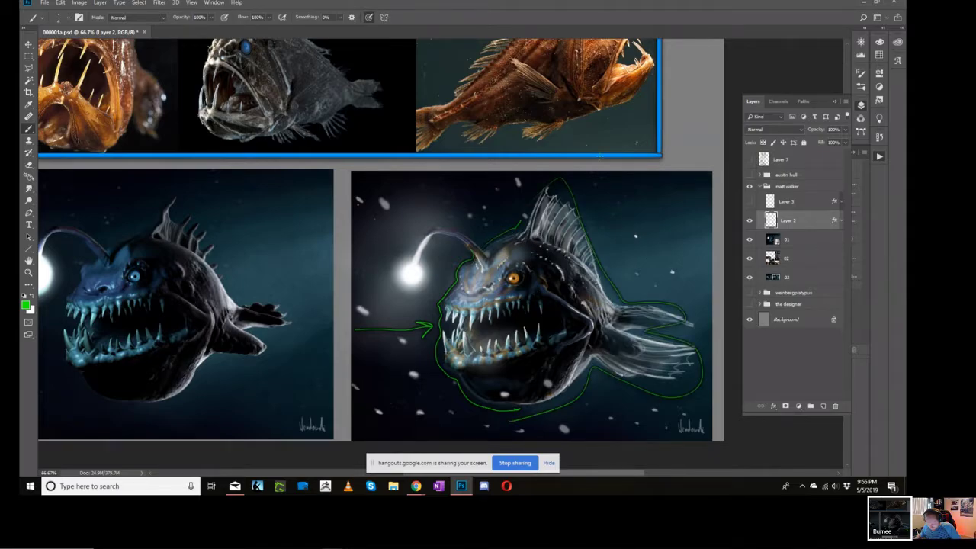
Undo the green outline and arrow strokes, then show the yellow handwritten notes layer.
key("ctrl+z")
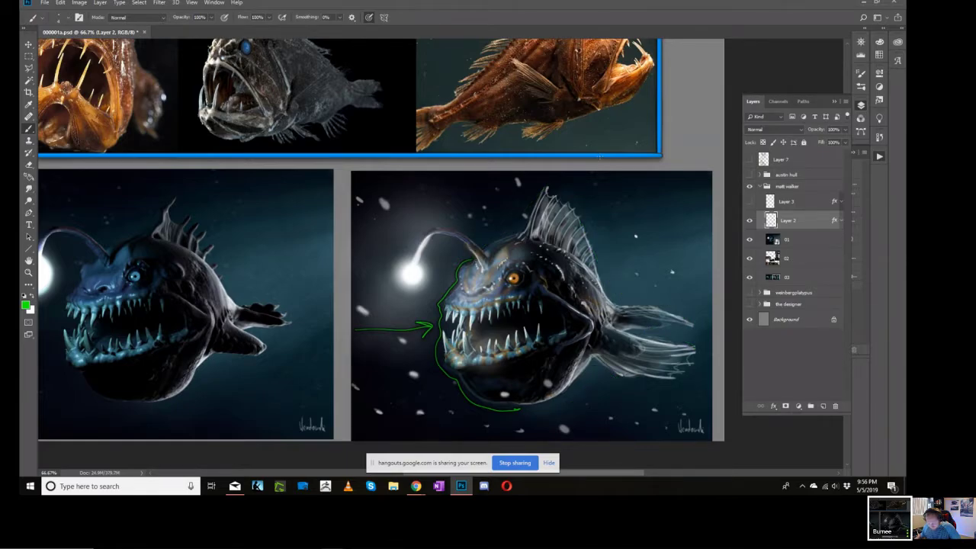
key("ctrl+z")
key("ctrl+z")
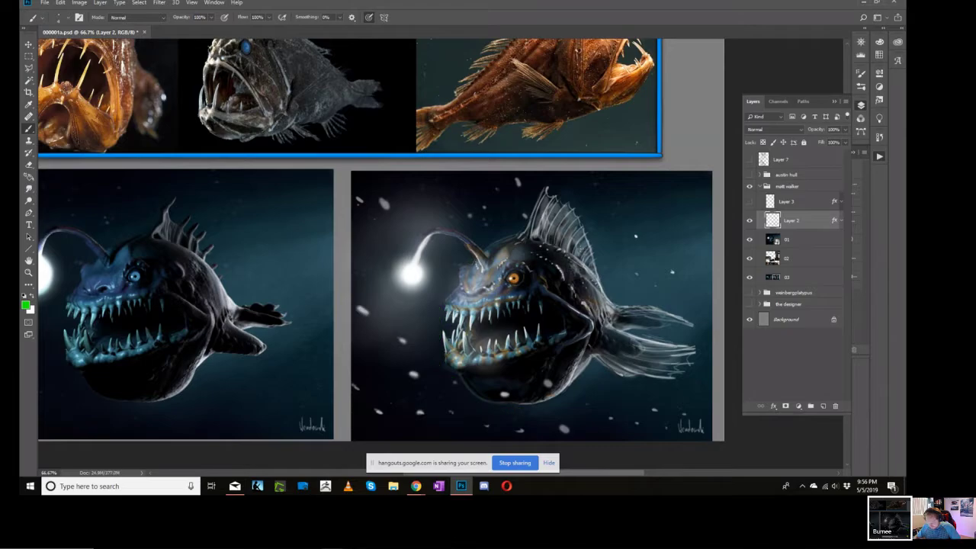
mouse_move(612, 243)
left_mouse_down()
mouse_move(676, 232)
mouse_move(747, 200)
left_mouse_up()
left_click(748, 202)
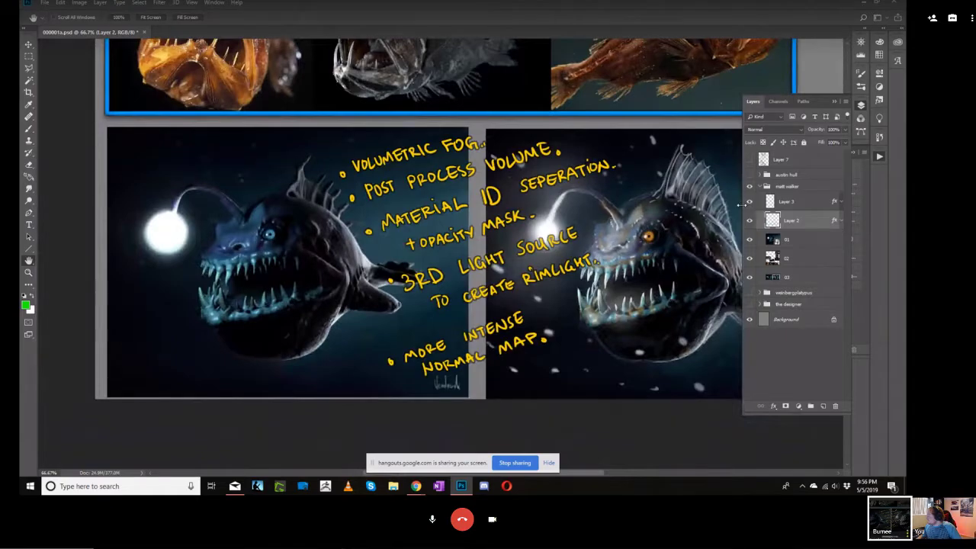
Pan between the top fish panel, the green-bordered panel and the lower comparison panel.
left_click_drag(496, 307, 522, 346)
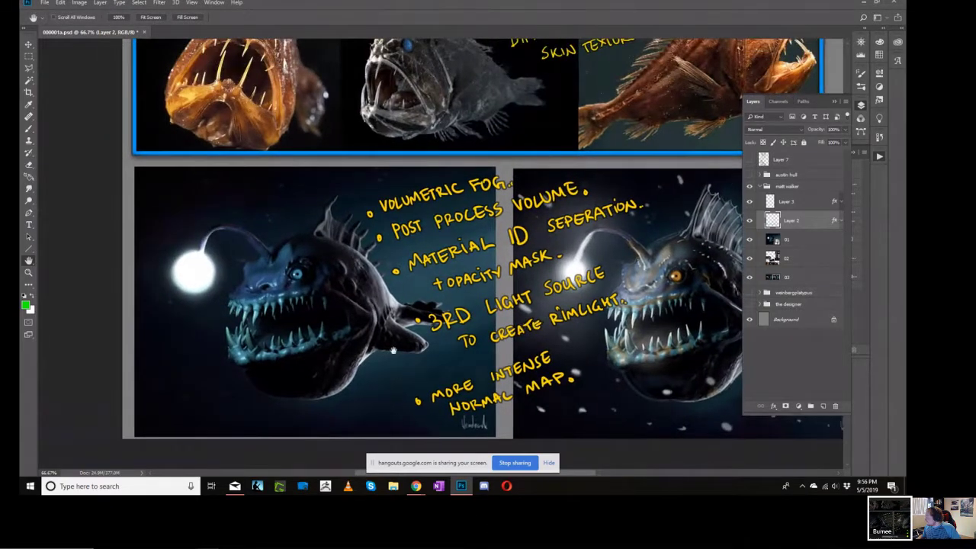
left_click_drag(411, 241, 413, 274)
left_click_drag(458, 175, 476, 273)
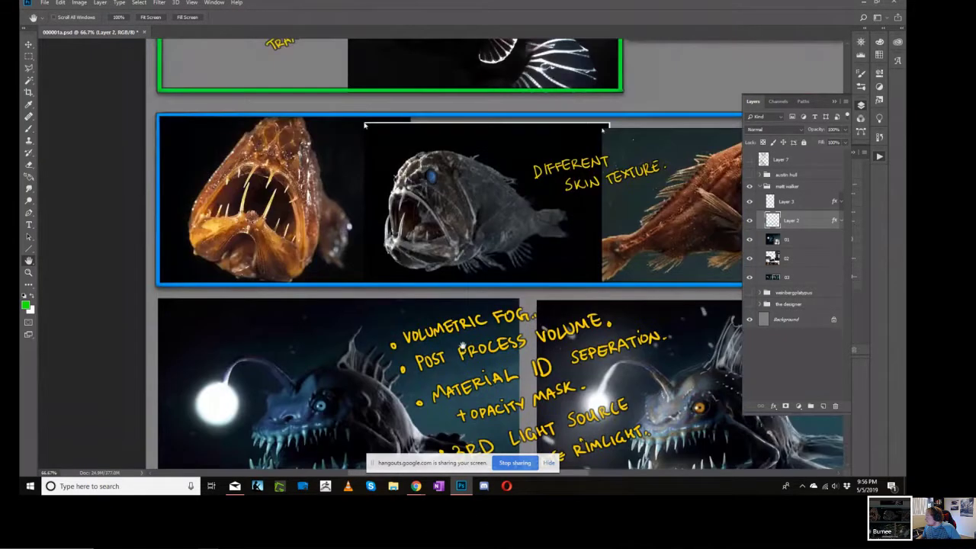
left_click_drag(488, 214, 505, 245)
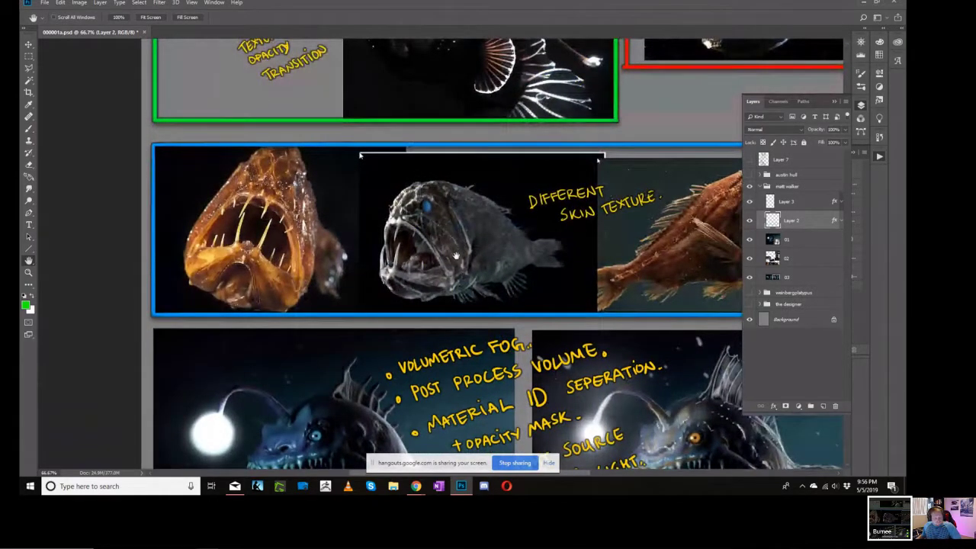
left_click_drag(463, 272, 450, 145)
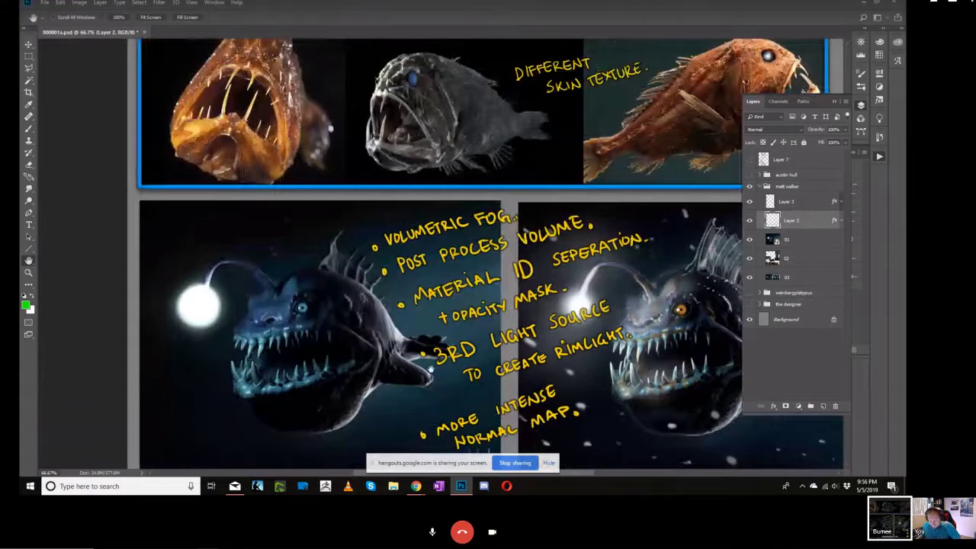
mouse_move(583, 38)
left_mouse_down()
mouse_move(419, 246)
mouse_move(418, 89)
left_mouse_up()
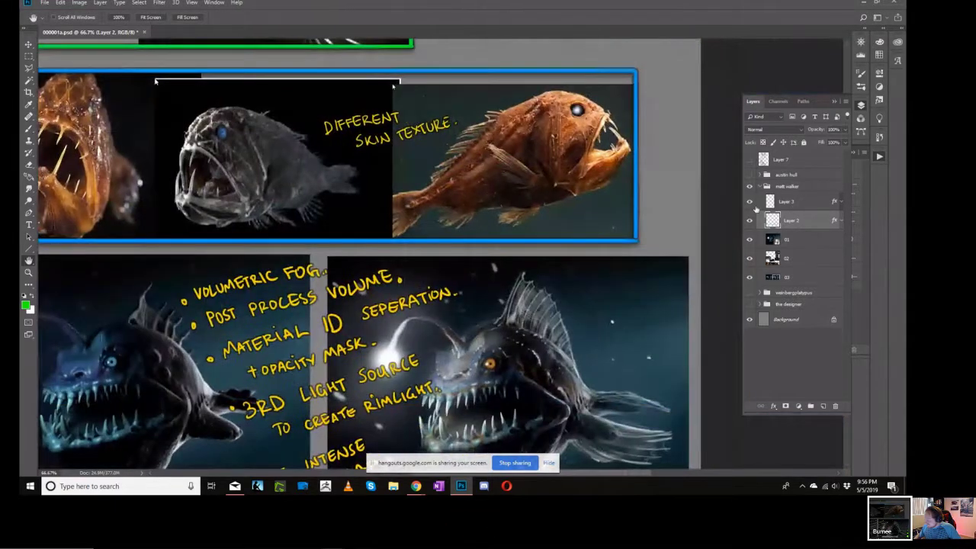
Hide the notes, inspect the right anglerfish at 100%, return to 66.7% and show the notes again.
left_click_drag(749, 200, 749, 220)
key("z")
left_click(530, 364)
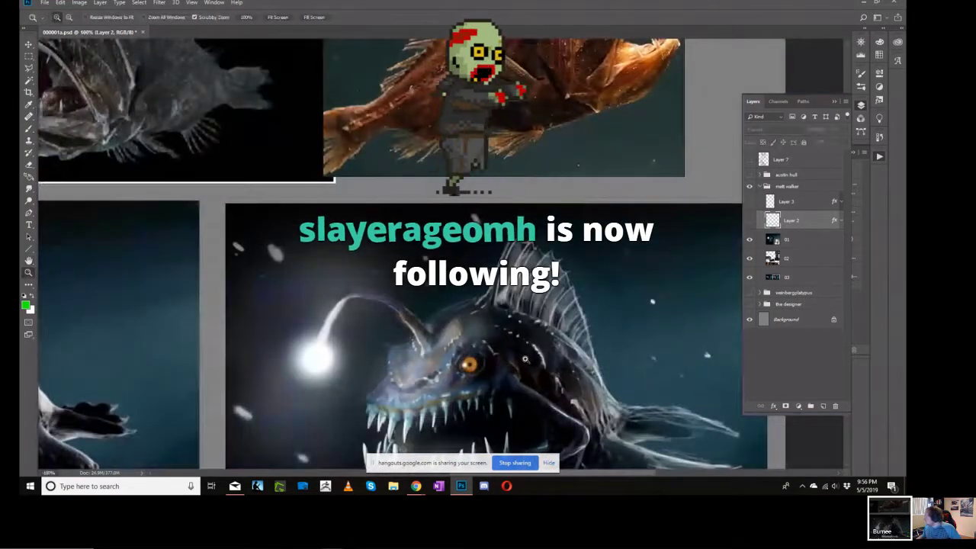
left_click_drag(530, 365, 504, 305)
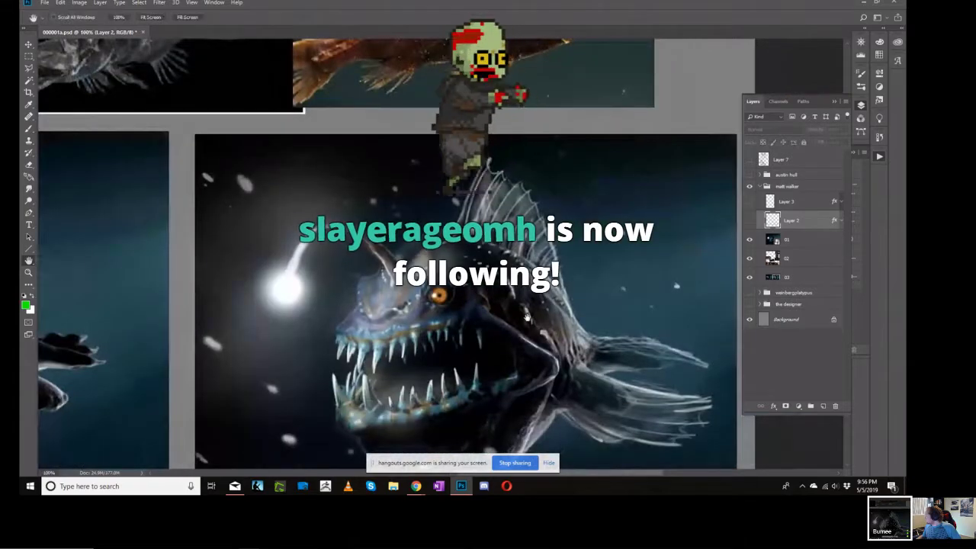
left_click_drag(532, 363, 563, 308)
key("z")
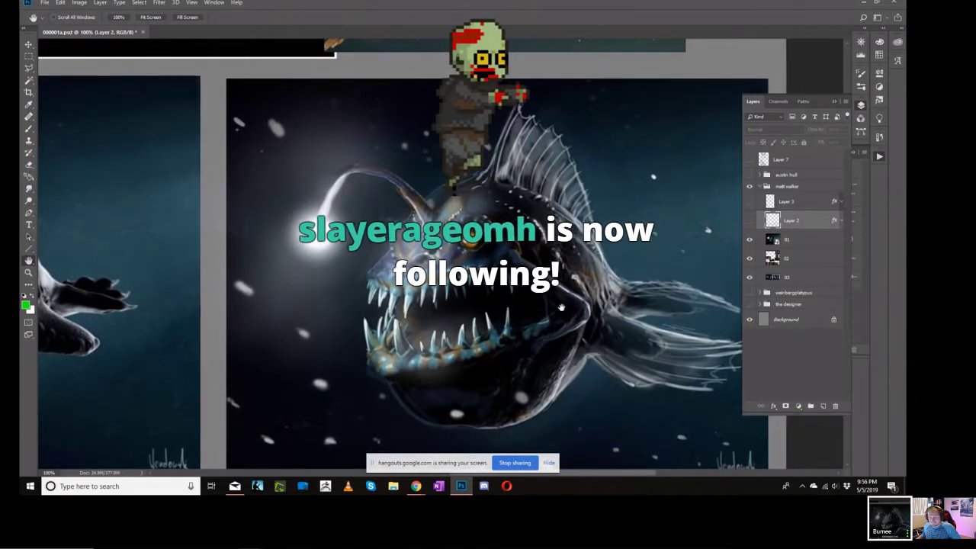
left_click(555, 295, "alt")
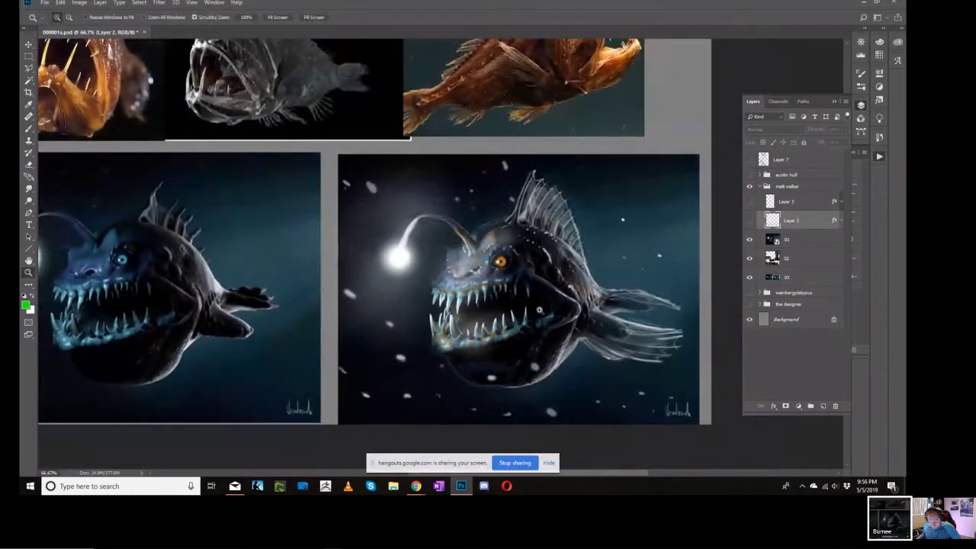
left_click(750, 202)
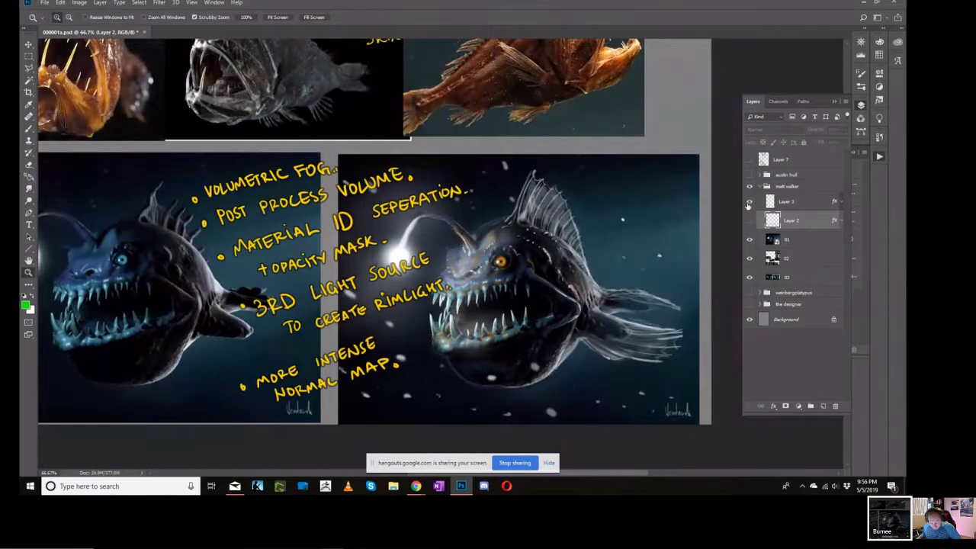
Hide the yellow handwritten notes and turn the panel border layer back on.
left_click(750, 201)
left_click(748, 220)
key("h")
mouse_move(334, 289)
left_mouse_down()
mouse_move(356, 311)
mouse_move(340, 300)
mouse_move(355, 309)
mouse_move(340, 285)
left_mouse_up()
Paint small green loops left of the fish, then undo all of them.
key("b")
left_click_drag(381, 323, 411, 378)
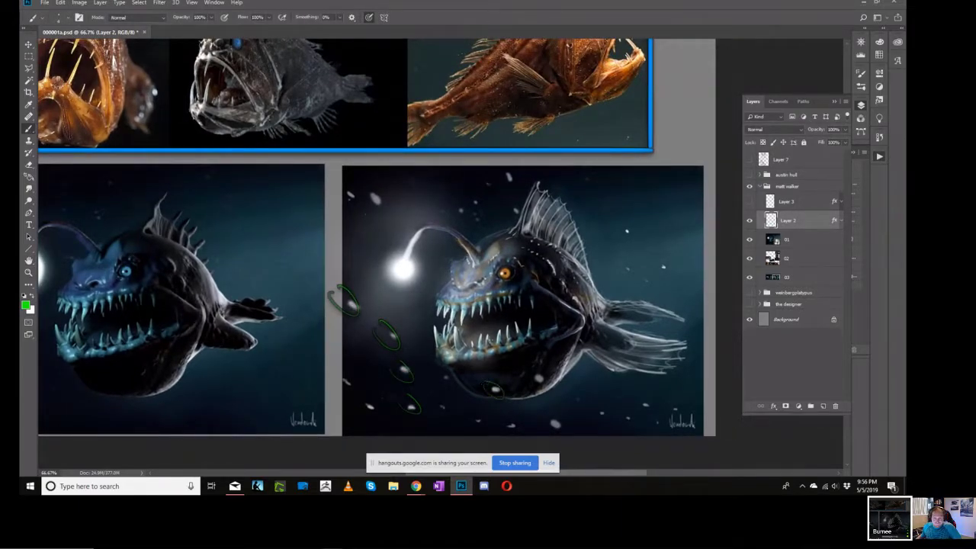
key("ctrl+alt+z")
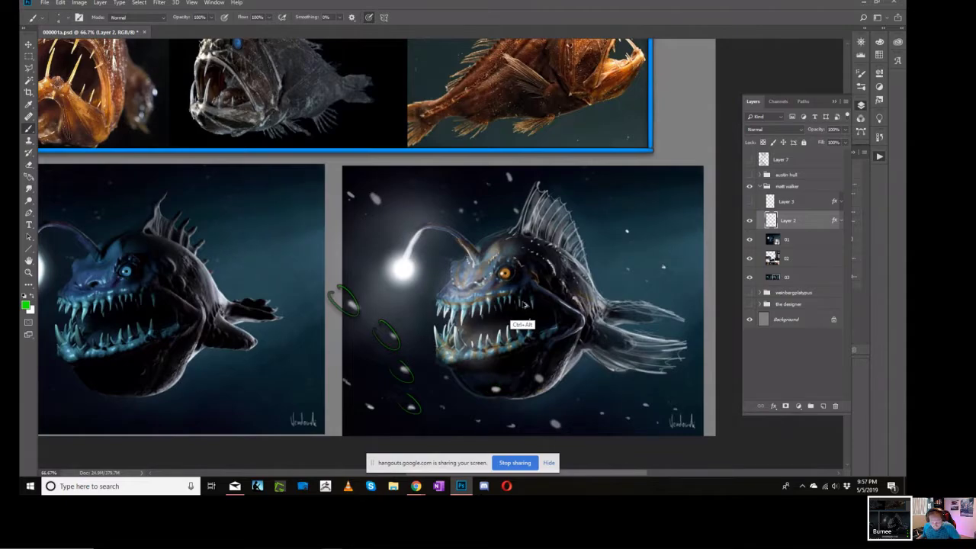
key("ctrl+alt+z")
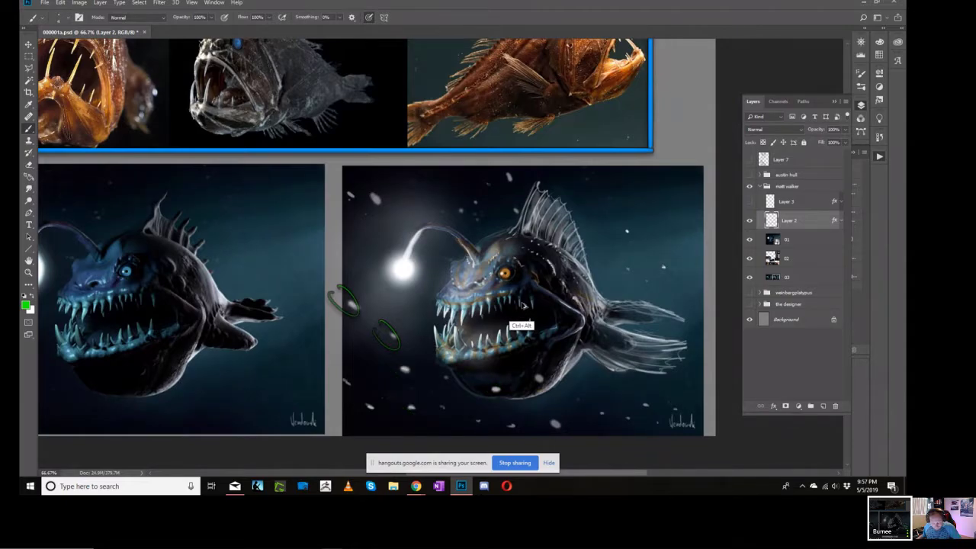
key("ctrl+alt+z")
key("ctrl+alt+z")
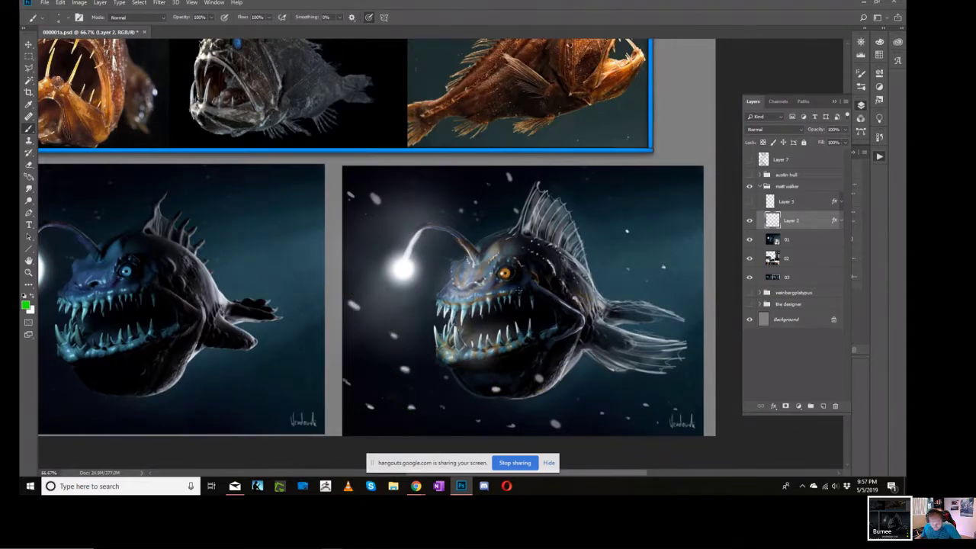
key("space")
scroll(519, 288, "up", 10)
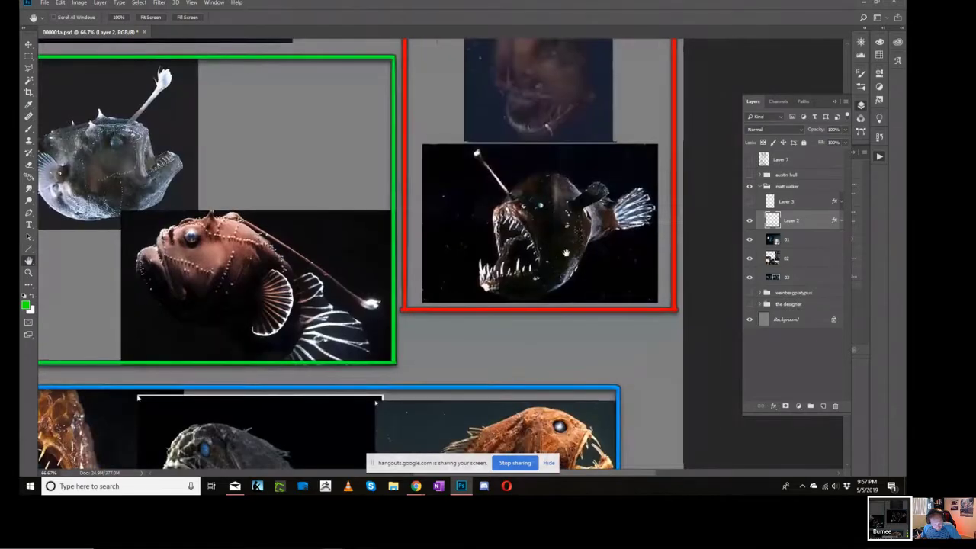
Pan across the board to the red box with the white angler and the blue box below.
scroll(565, 253, "up", 4)
left_click_drag(577, 205, 521, 380)
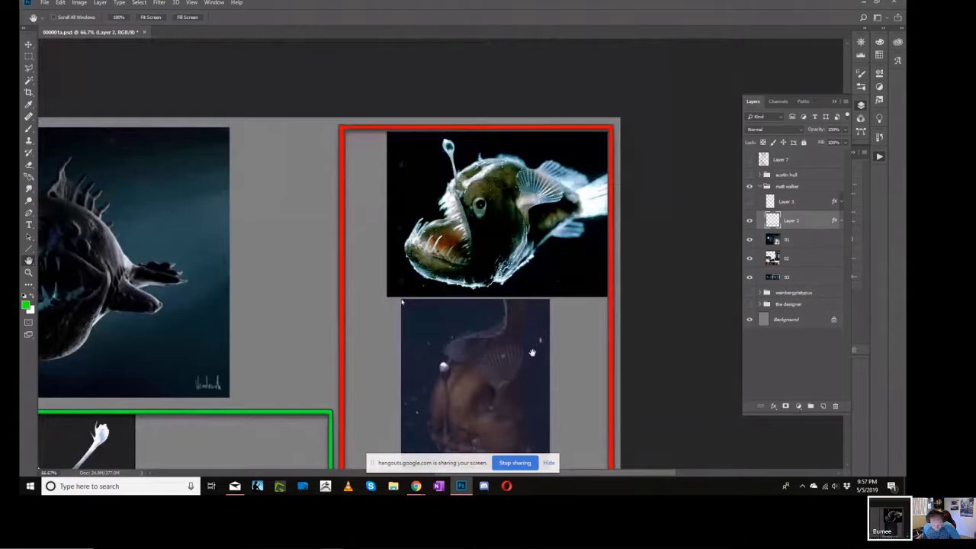
scroll(532, 353, "down", 3)
key("b")
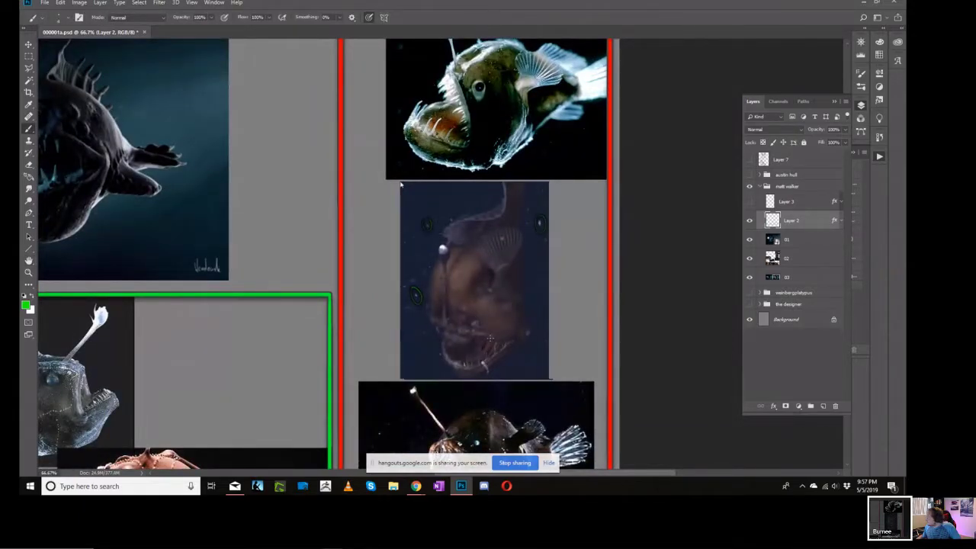
left_click_drag(400, 184, 526, 99)
left_click_drag(190, 427, 181, 224)
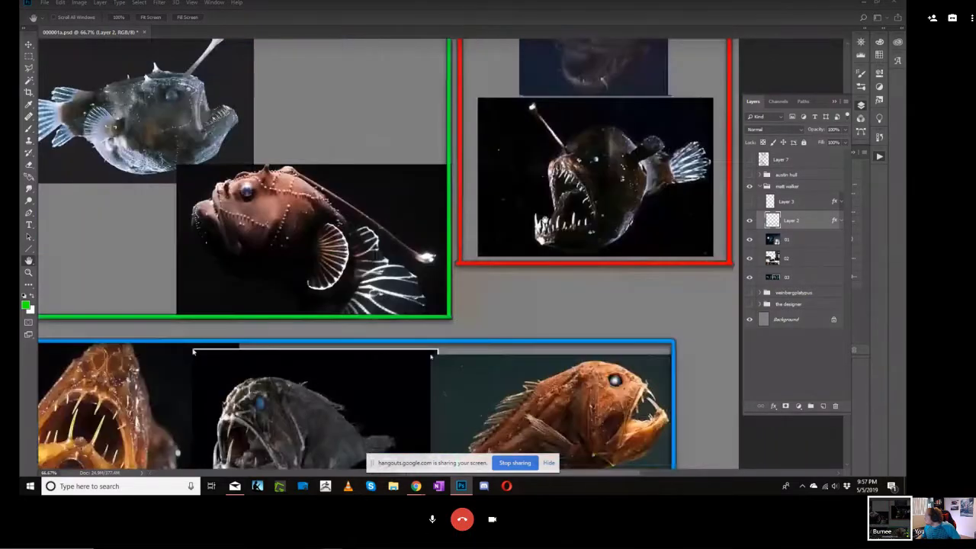
left_click_drag(193, 352, 206, 239)
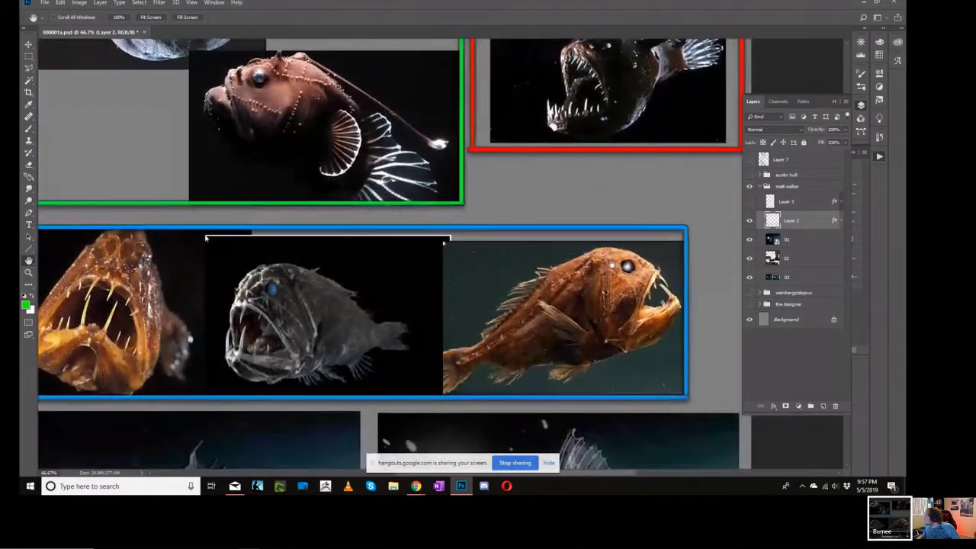
scroll(530, 293, "down", 2)
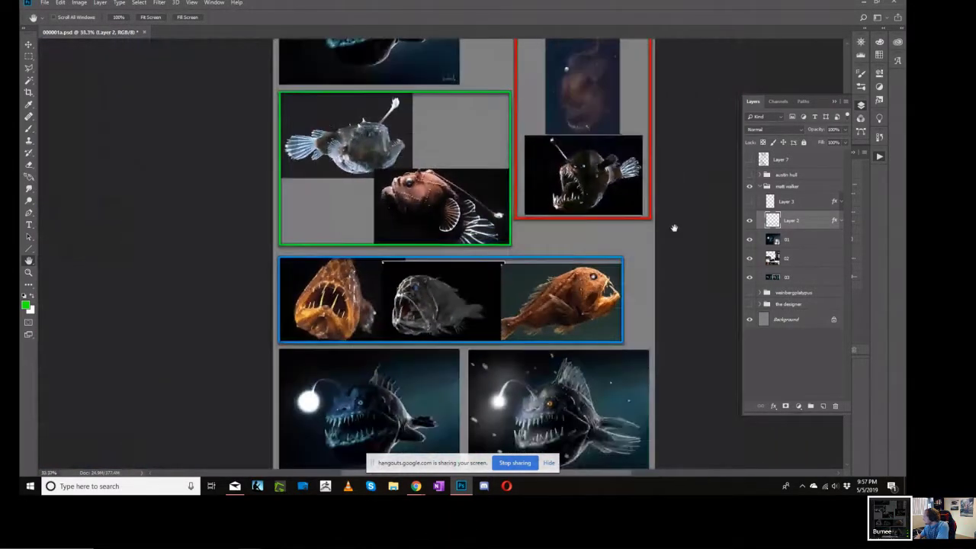
Hide the coloured panel borders and view the lower comparison at 66.7%, then 50%.
left_click(748, 220)
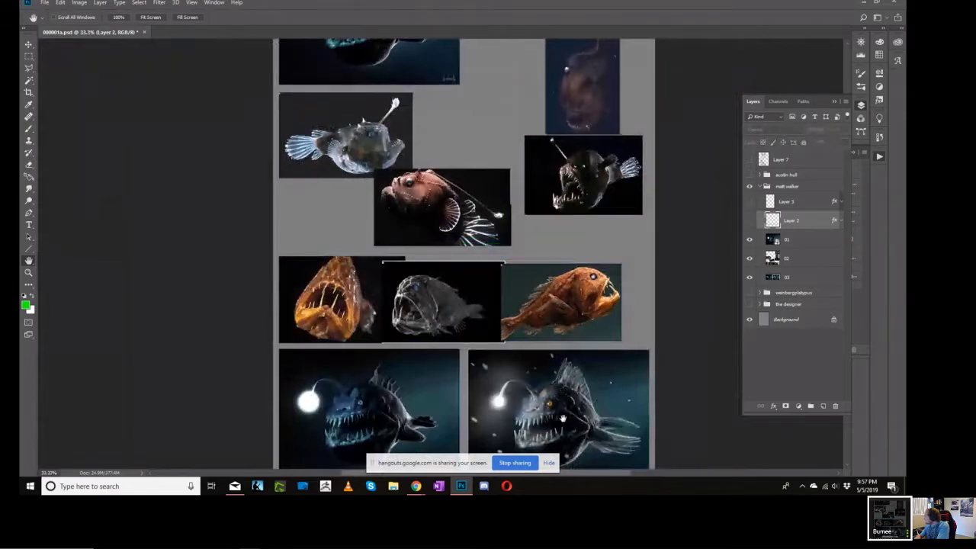
left_click_drag(563, 417, 479, 339)
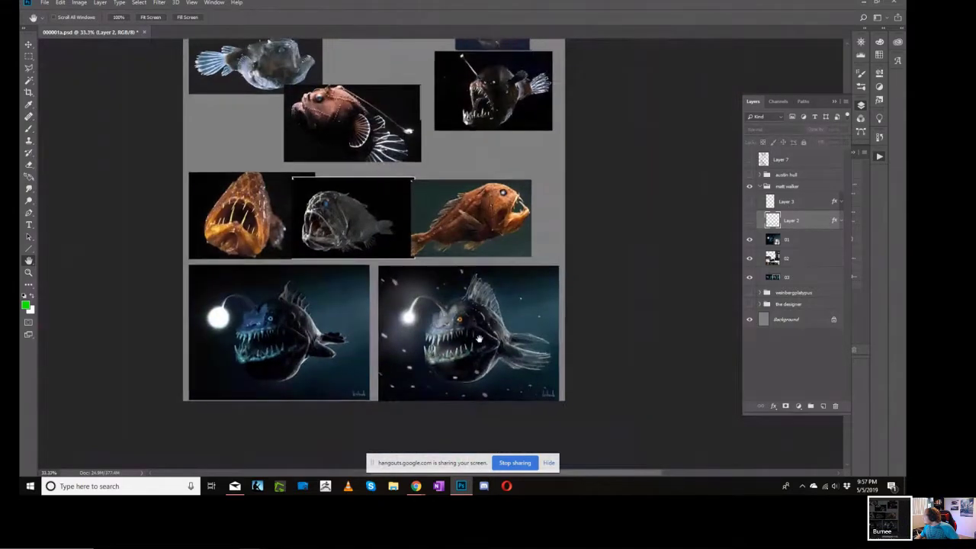
key("z")
left_click(479, 339)
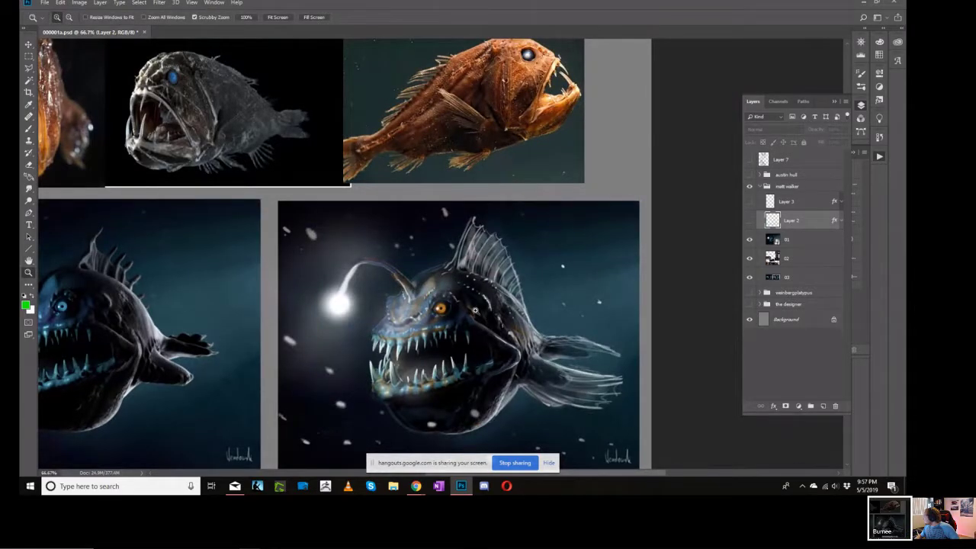
left_click(476, 309, "alt")
left_click_drag(491, 256, 562, 300)
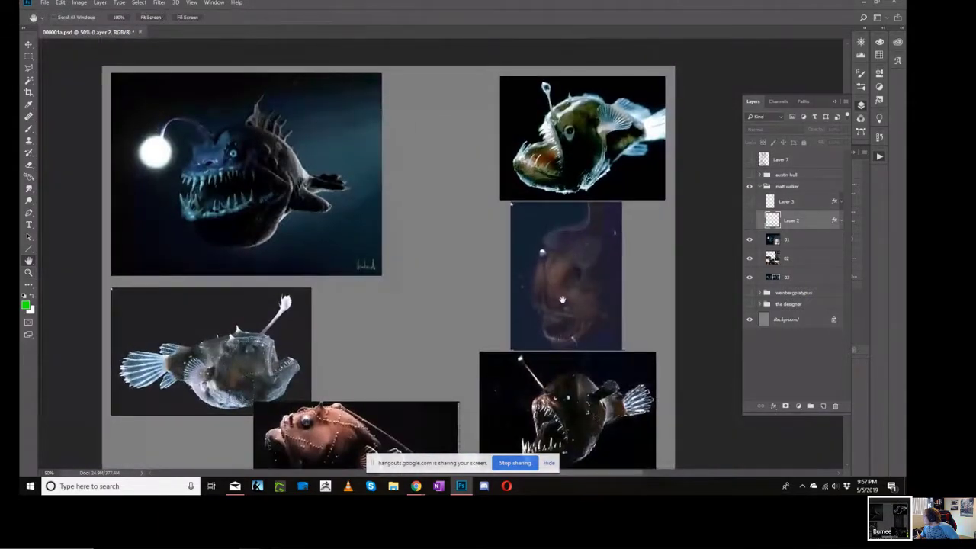
Show both annotation layers, zoom in on the anglerfish's gill, then zoom out to the blue-framed row and notes.
left_click(749, 220)
left_click(749, 202)
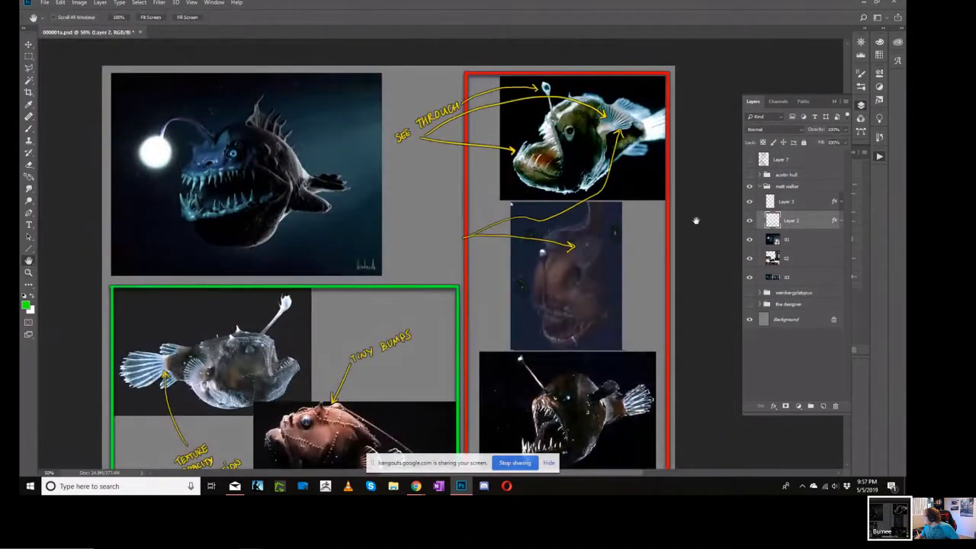
key("z")
left_click(368, 231)
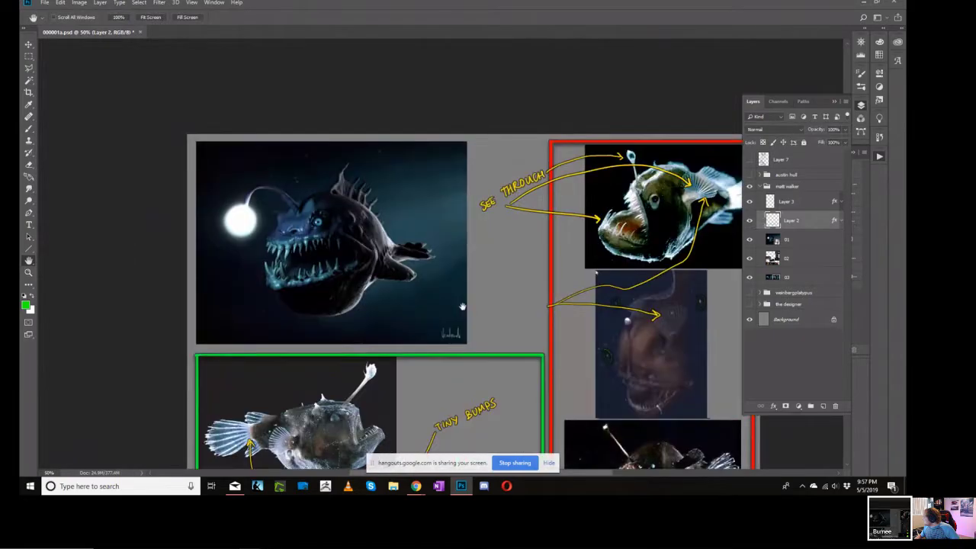
left_click(399, 286)
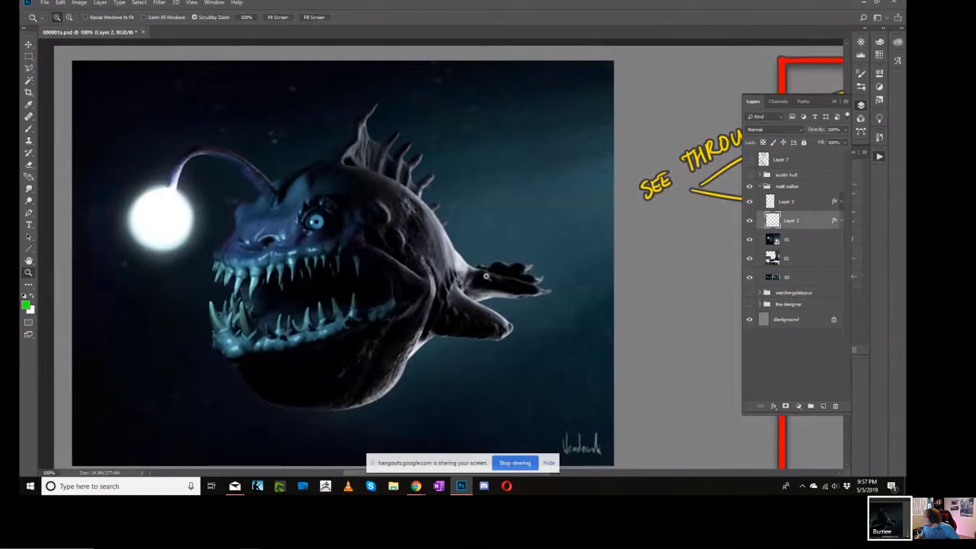
left_click(542, 305, "alt")
left_click(543, 308, "alt")
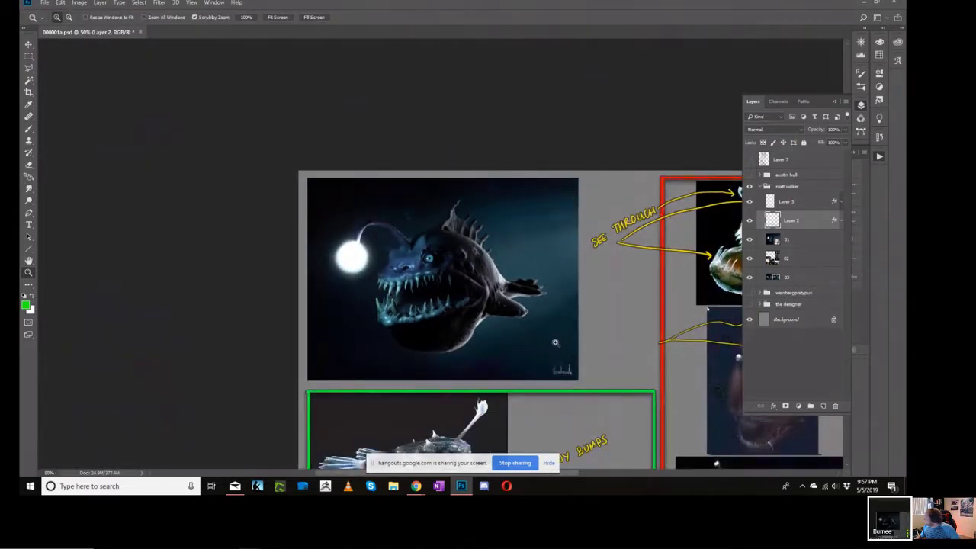
key("h")
left_click_drag(552, 341, 376, 105)
left_click_drag(363, 458, 314, 188)
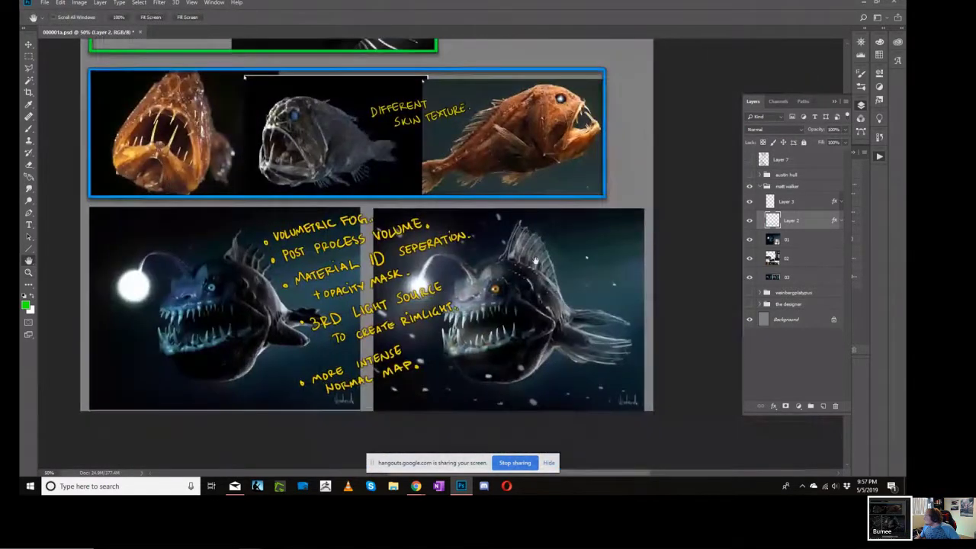
left_click_drag(314, 442, 329, 457)
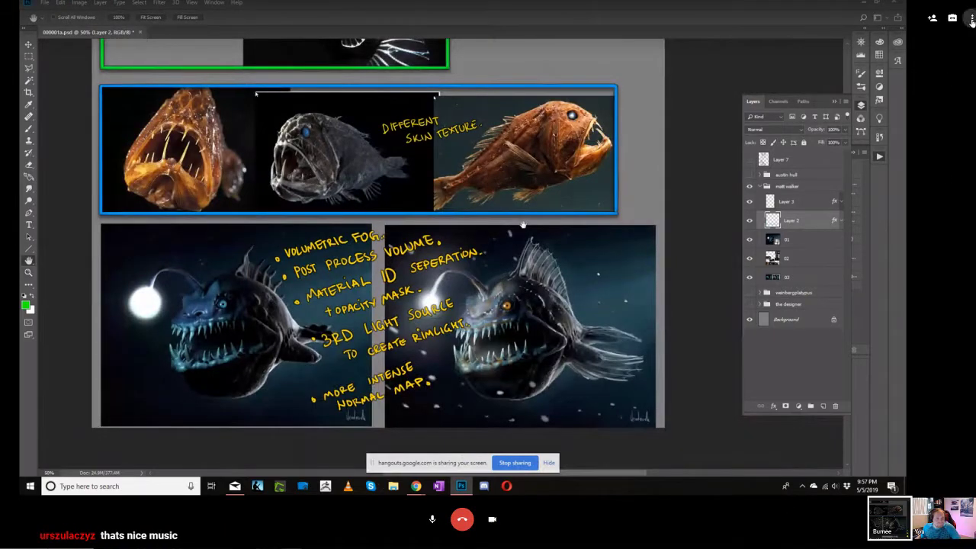
Share Screen 3 to the call through the Hangouts options menu's Share screen picker.
left_click(971, 20)
left_click(945, 23)
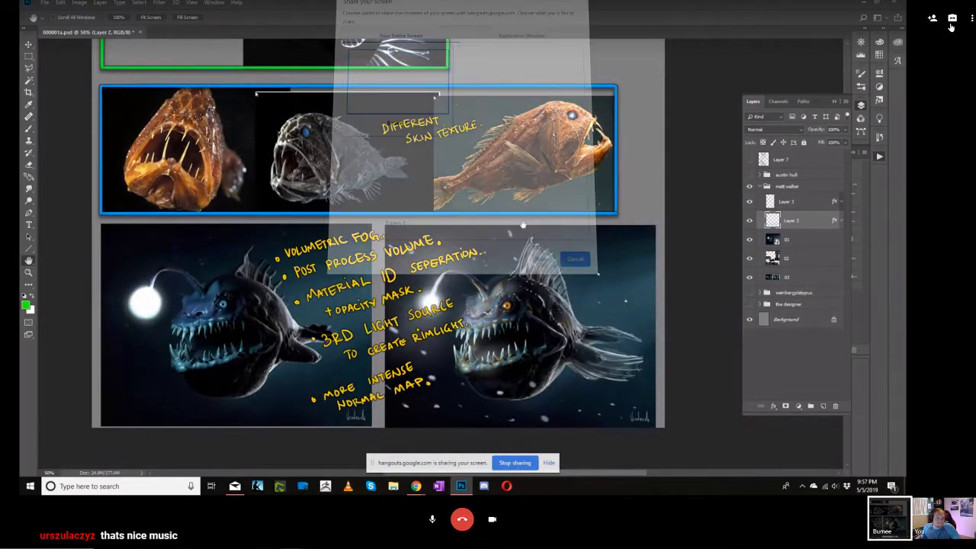
left_click(399, 177)
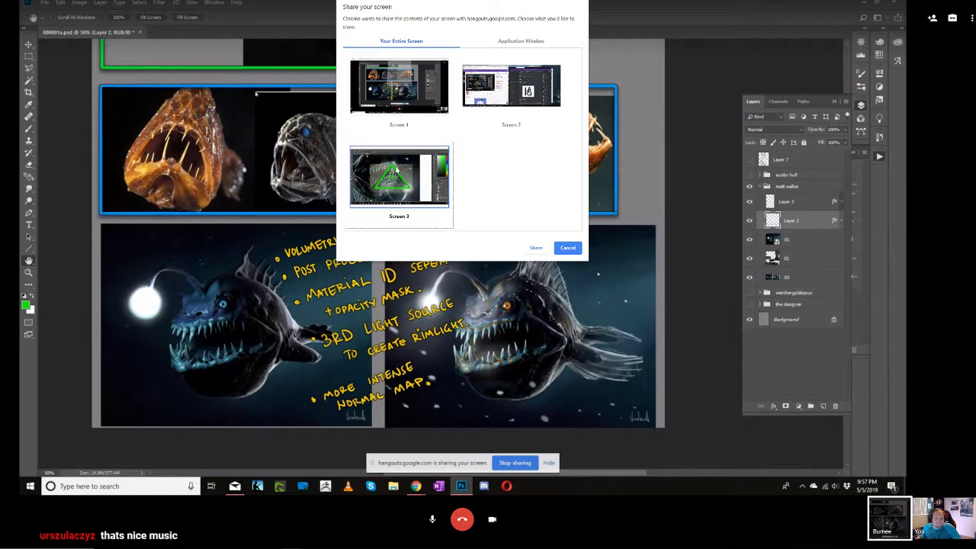
left_click(536, 248)
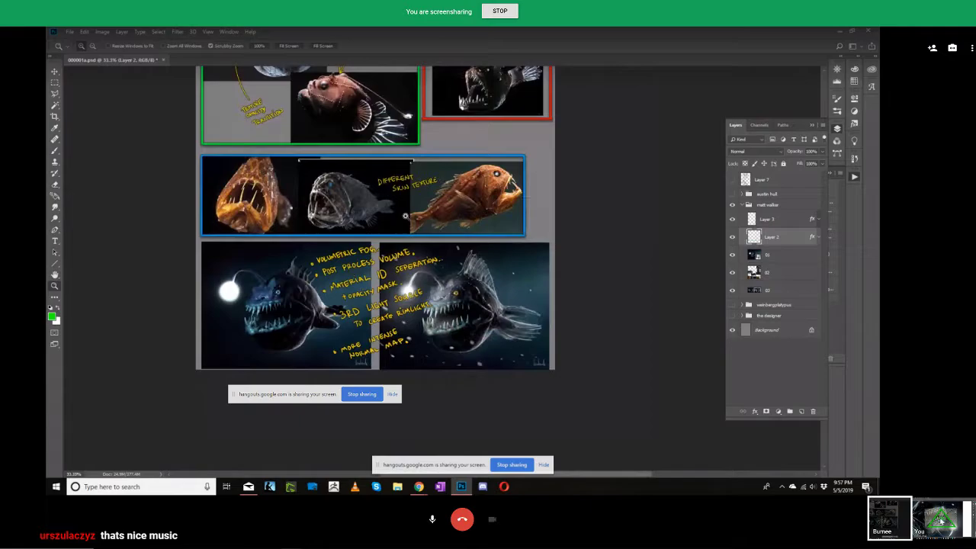
Pan up to the top anglerfish image and bring Photoshop back into focus.
key("space")
left_click_drag(404, 218, 416, 357)
left_click_drag(496, 237, 494, 336)
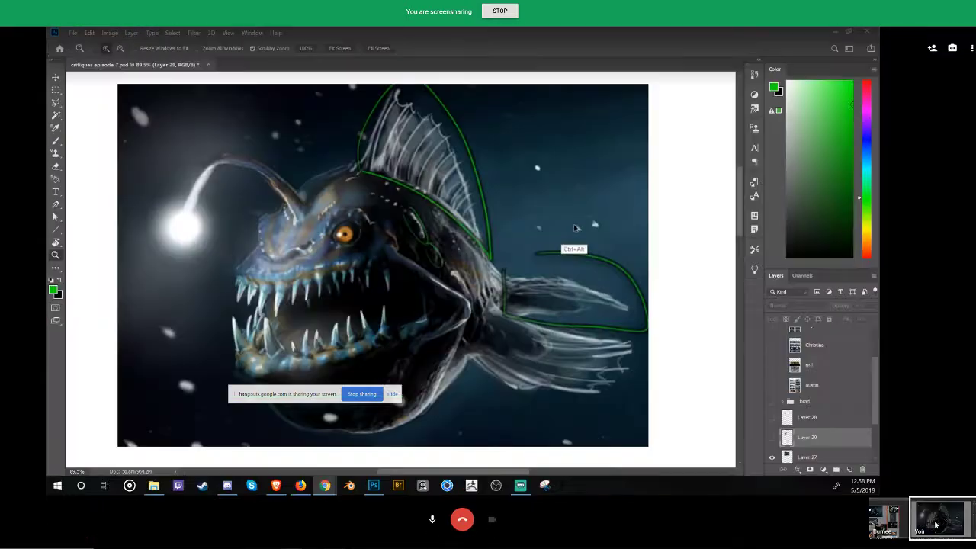
left_click(772, 412)
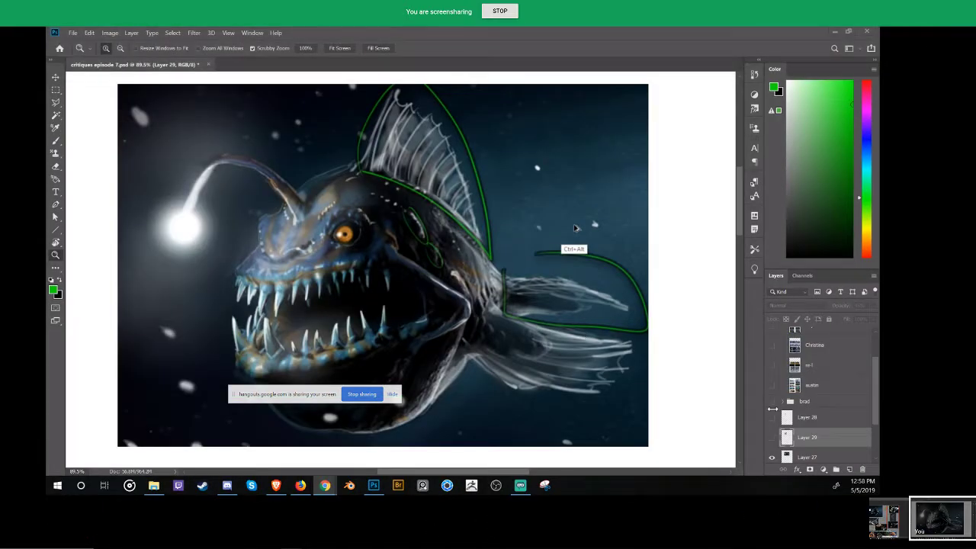
left_click_drag(485, 284, 554, 317)
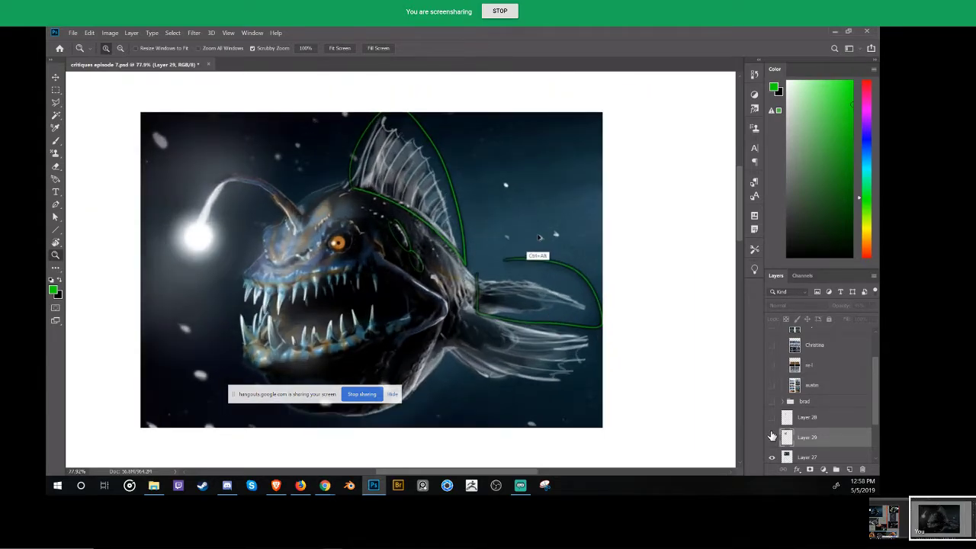
Show the green triangle and eye-pyramid overlays, rotate and reset the view, then hide the triangle.
left_click(772, 417)
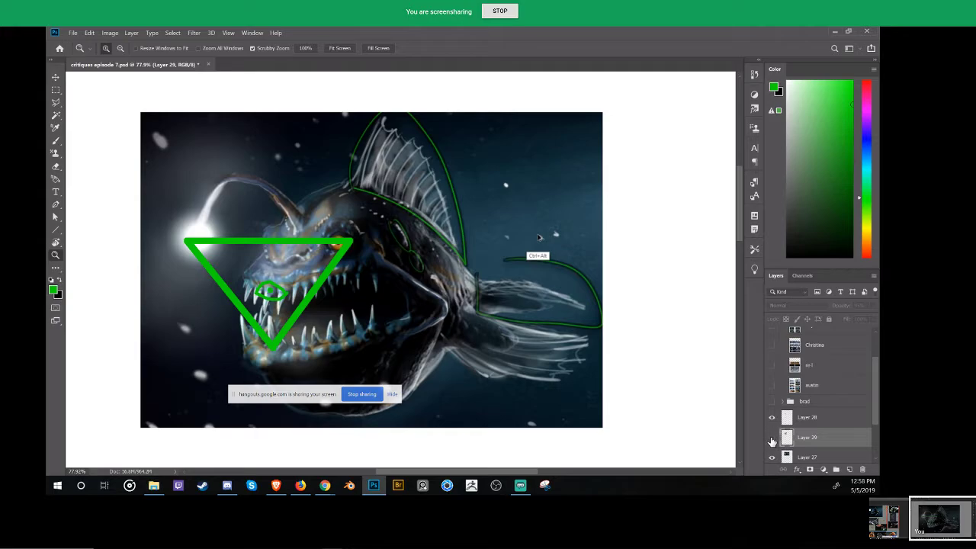
left_click(771, 438)
key("r")
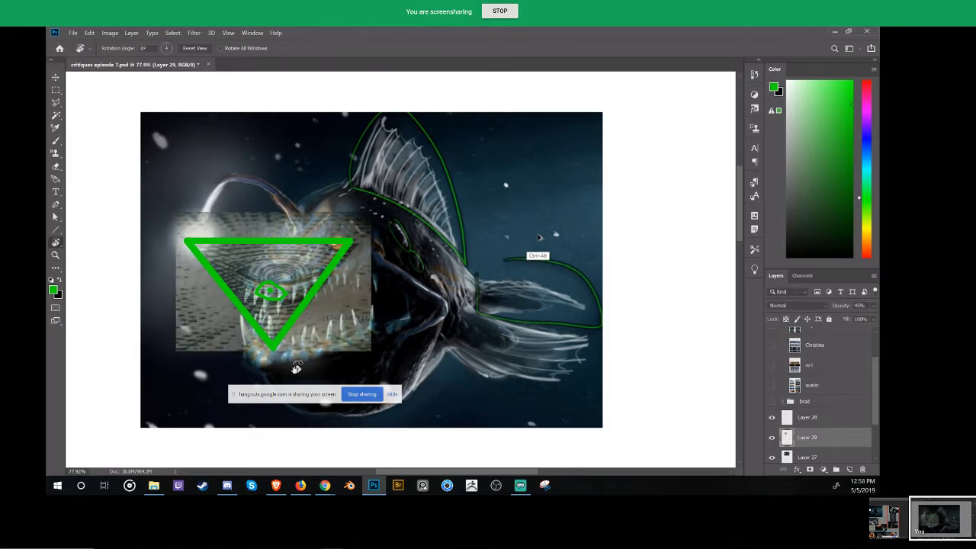
left_click_drag(308, 344, 569, 243)
key("Escape")
key("z")
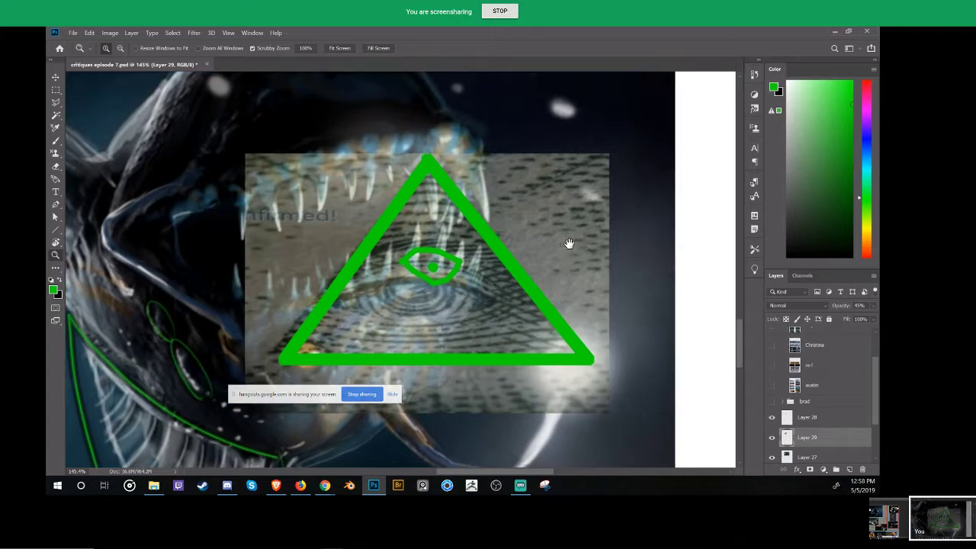
left_click(771, 418)
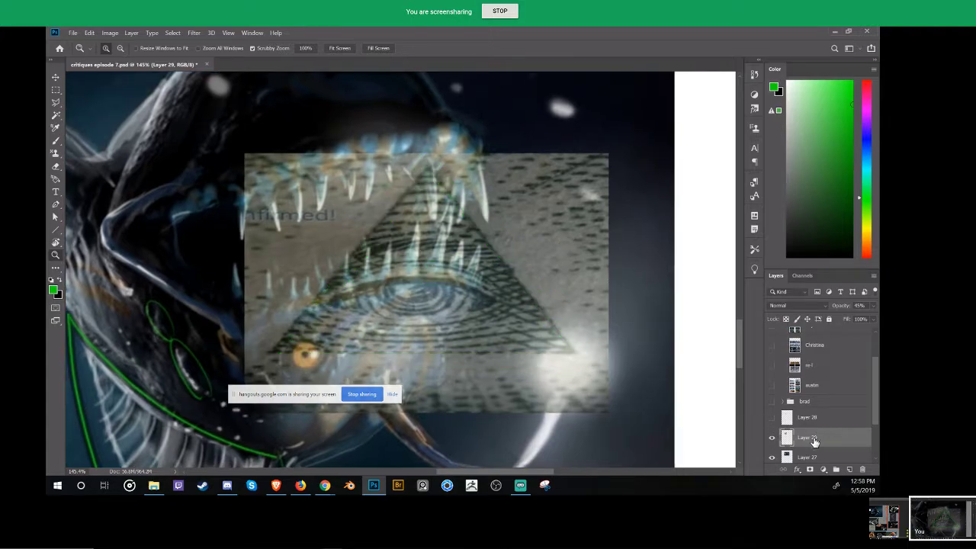
Set the eye-pyramid overlay to 100% opacity, zoom out over the fish, then hide the overlay.
key("0")
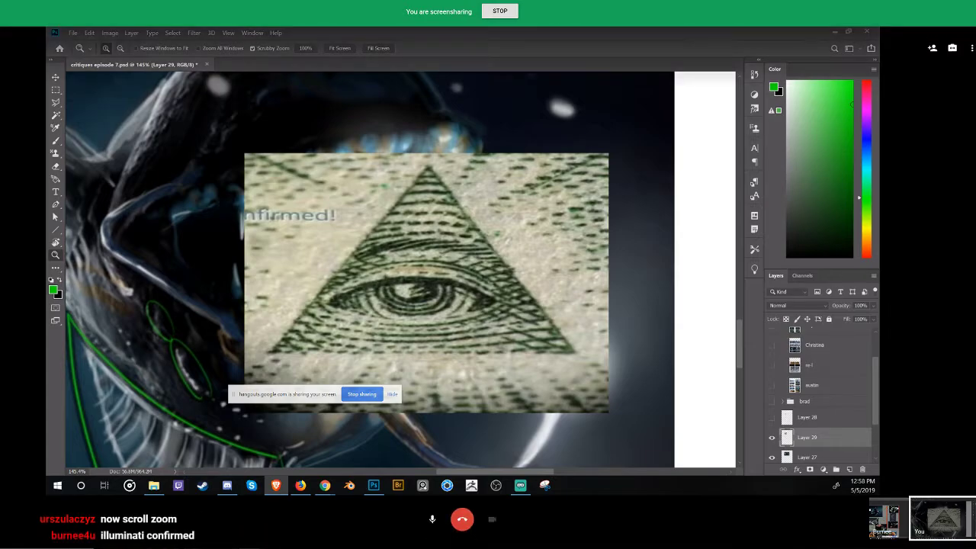
left_click(263, 67)
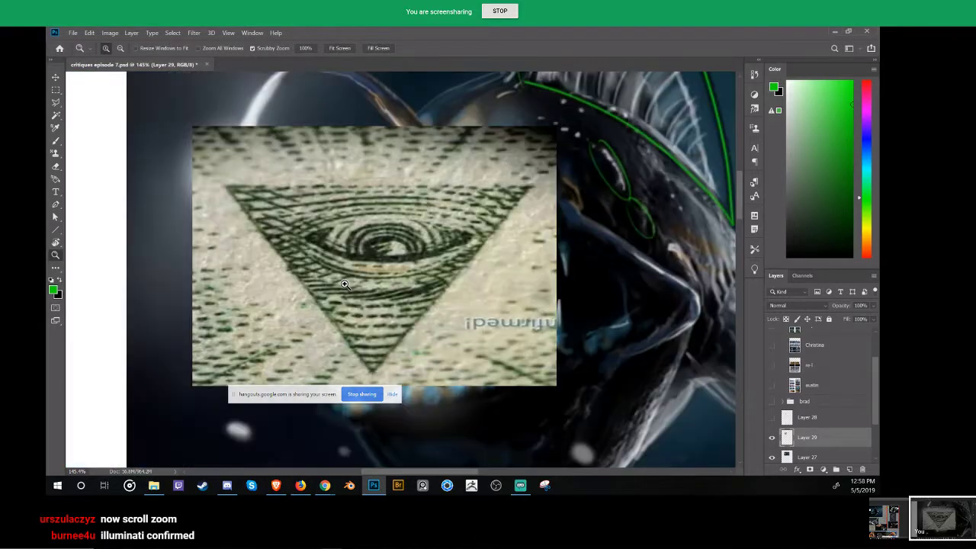
scroll(355, 263, "down", 3)
left_click_drag(355, 262, 308, 276)
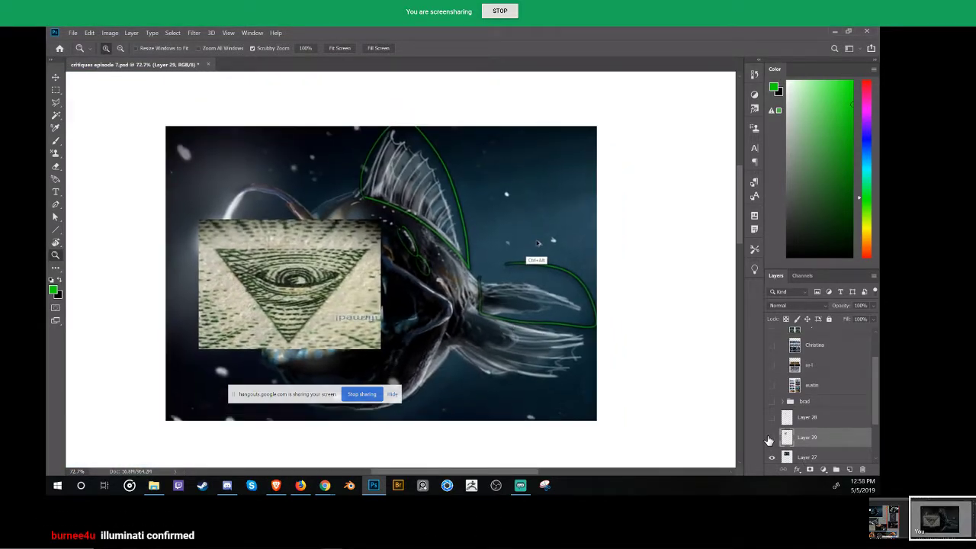
key("ctrl+comma")
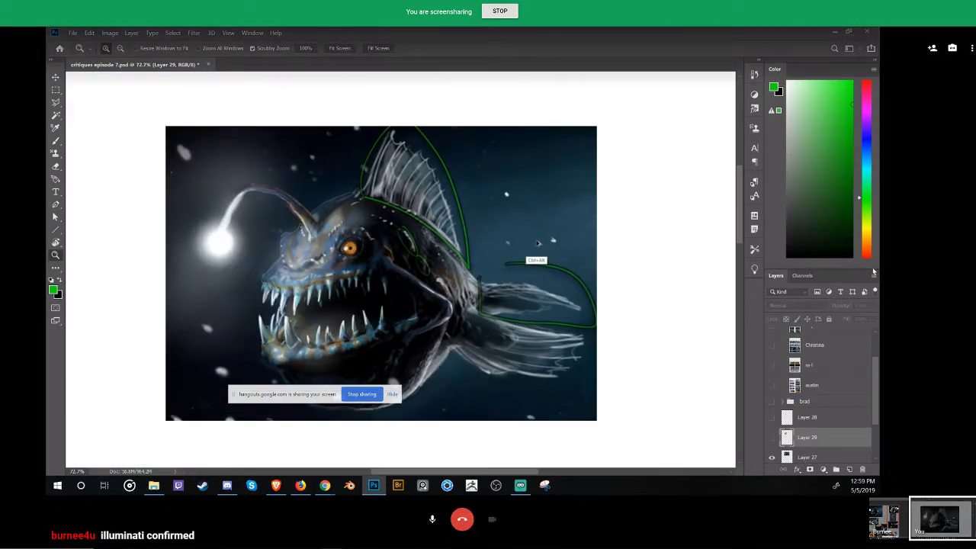
left_click(884, 520)
left_click(971, 48)
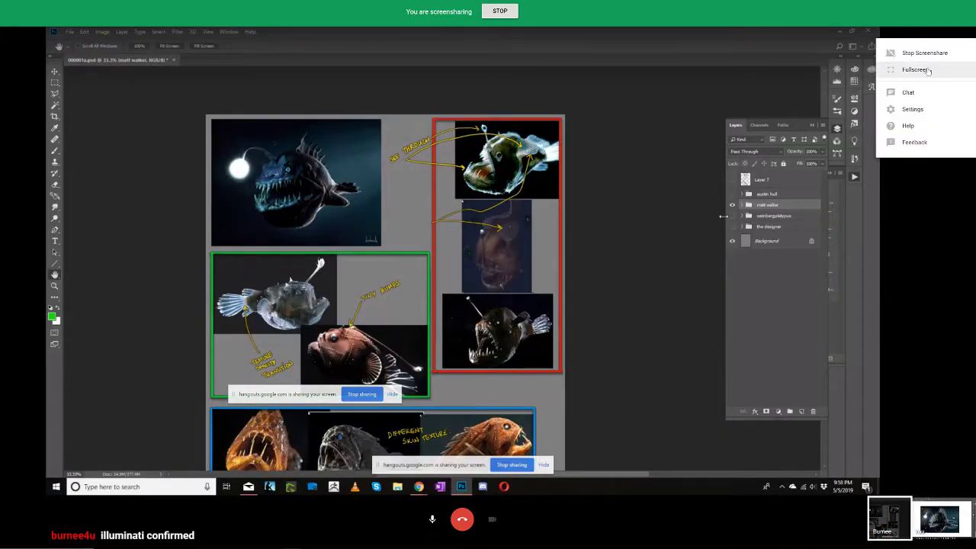
Stop screen sharing and view the lower annotated images at 50% zoom.
left_click(497, 14)
left_click(496, 15)
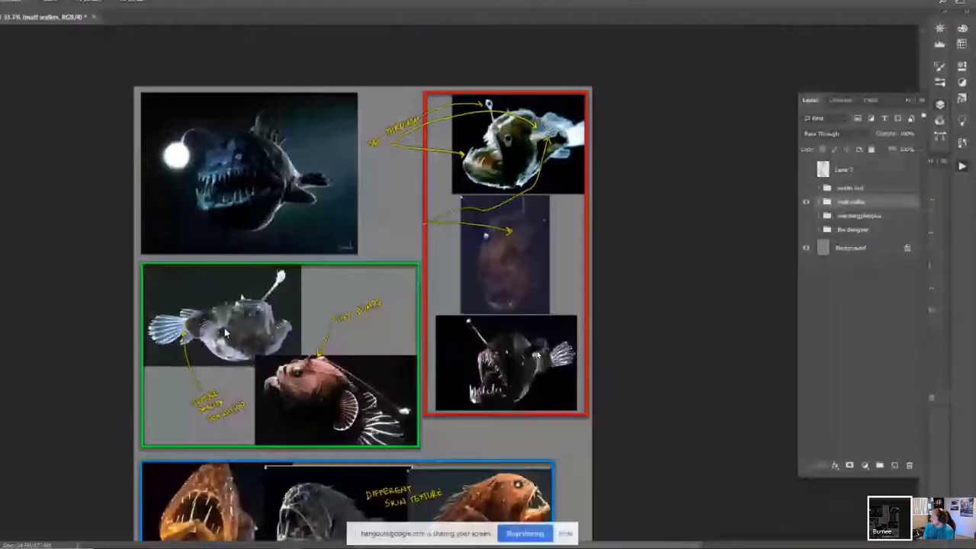
mouse_move(440, 360)
left_mouse_down()
mouse_move(415, 236)
mouse_move(401, 224)
left_mouse_up()
key("ctrl+plus")
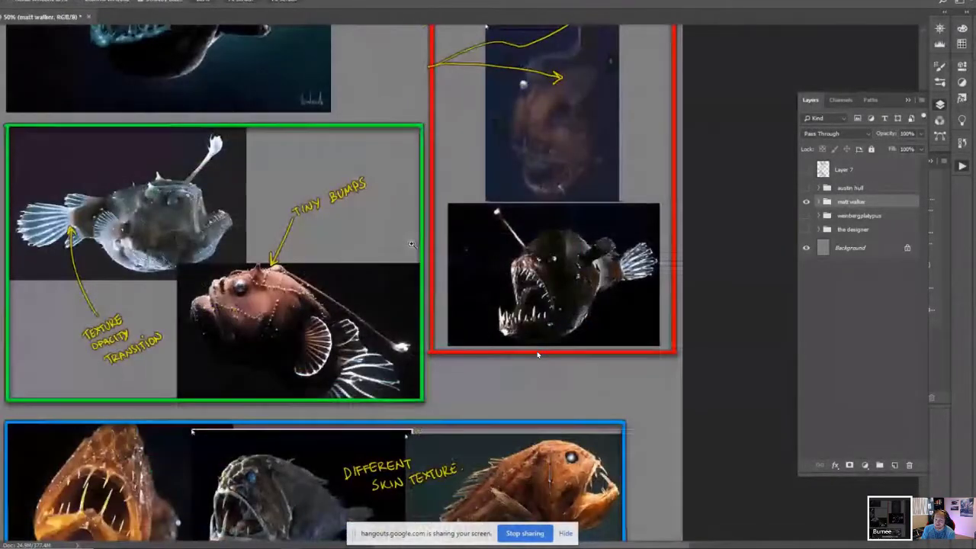
scroll(719, 346, "down", 3)
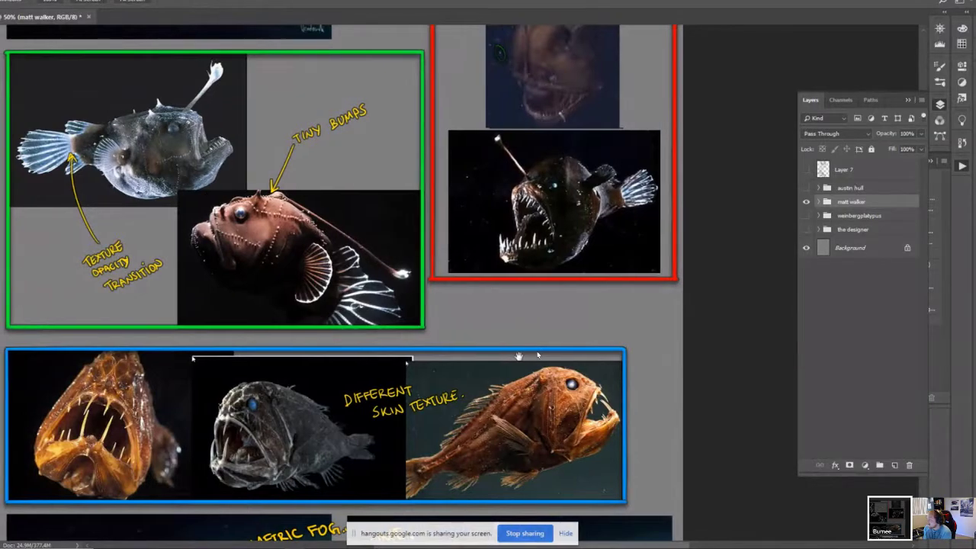
left_click_drag(507, 355, 573, 357)
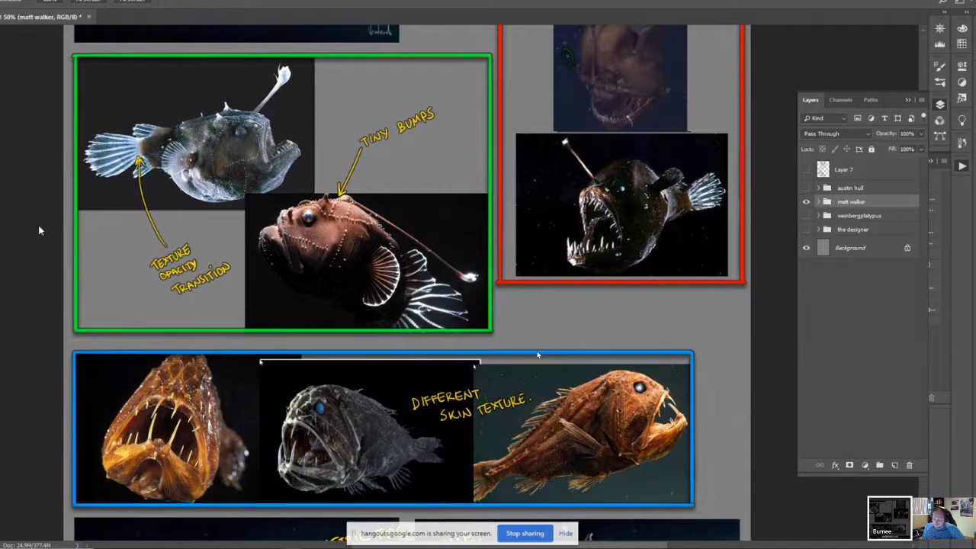
Jump to a new area of the page and expand the artist's layer group.
scroll(536, 354, "up", 3)
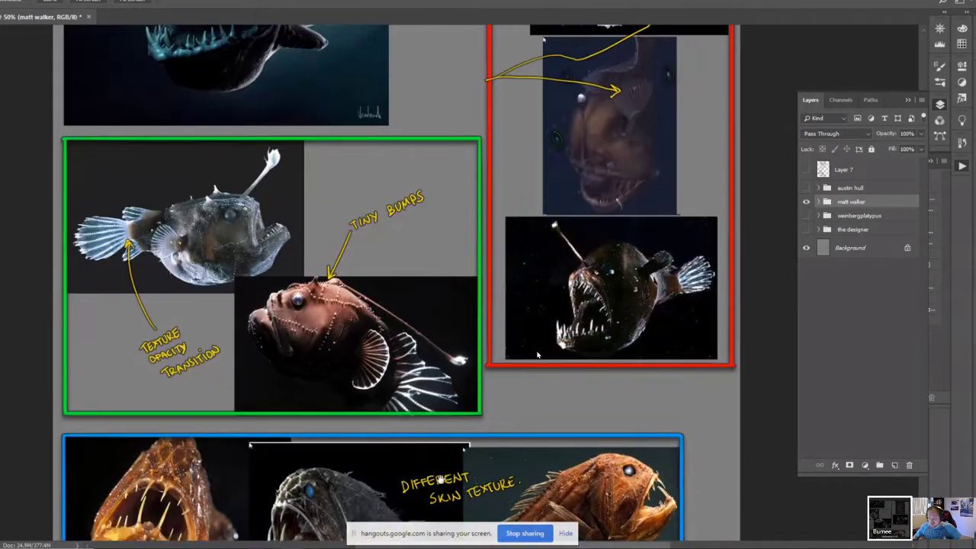
key("h")
left_click_drag(536, 353, 463, 191)
scroll(538, 355, "down", 12)
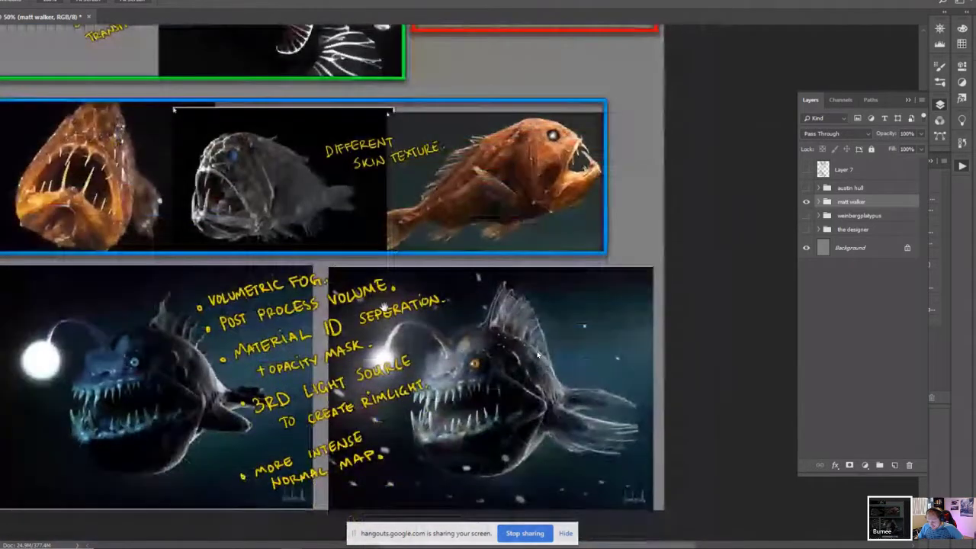
left_click(819, 202)
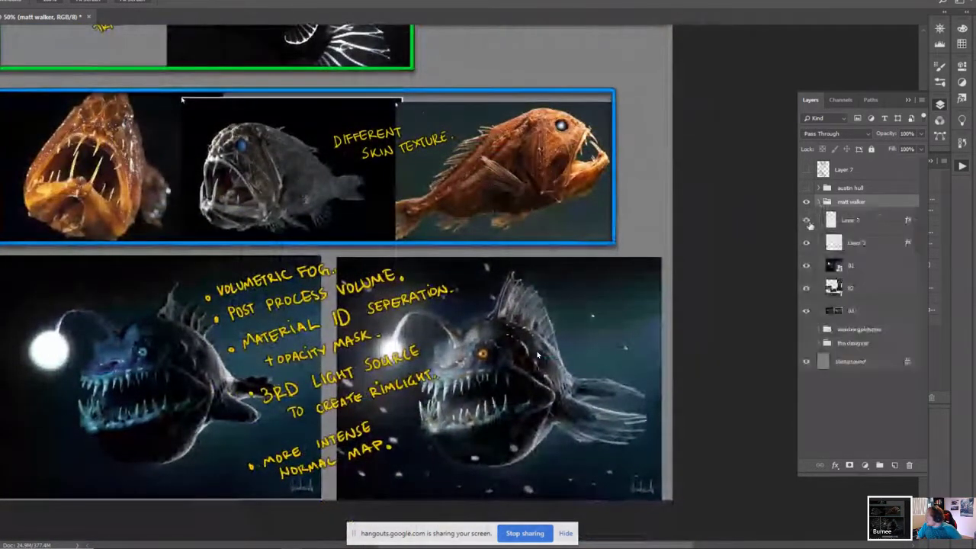
left_click(805, 242)
left_click_drag(467, 357, 478, 349)
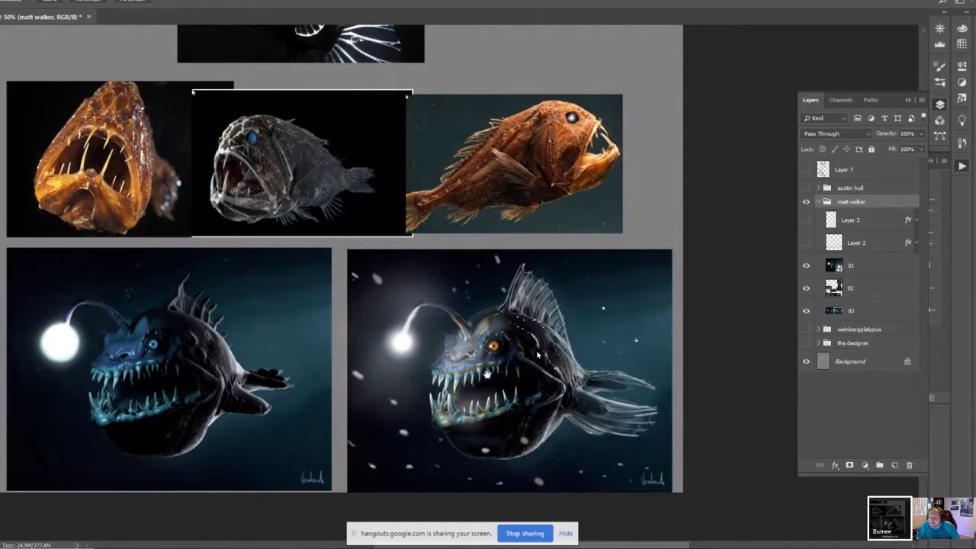
left_click_drag(489, 377, 557, 381)
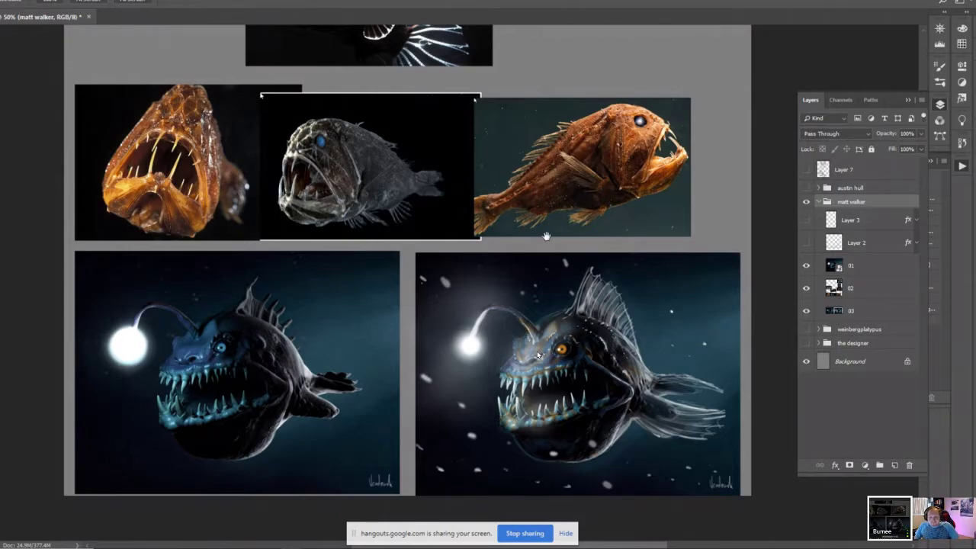
scroll(546, 236, "up", 2)
scroll(546, 236, "down", 5)
scroll(336, 245, "up", 1)
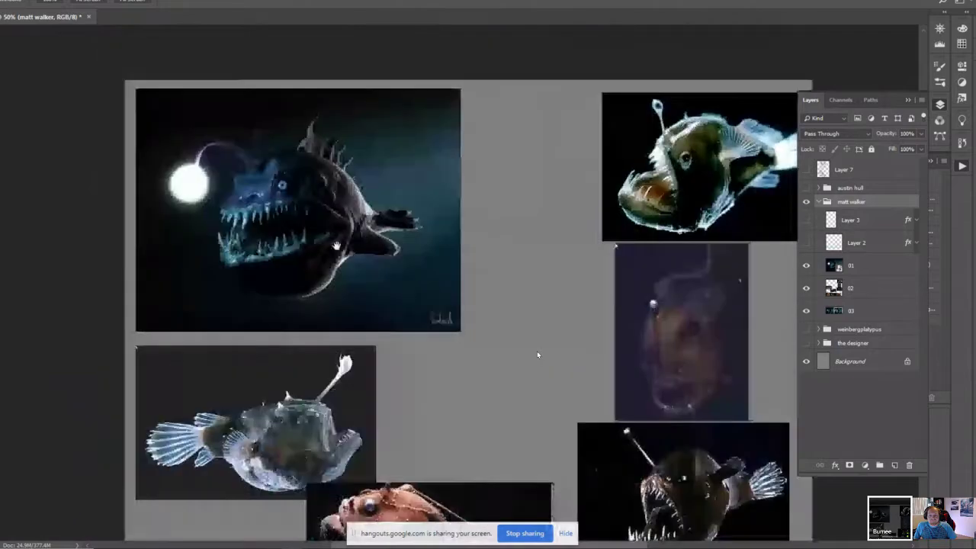
scroll(336, 245, "down", 8)
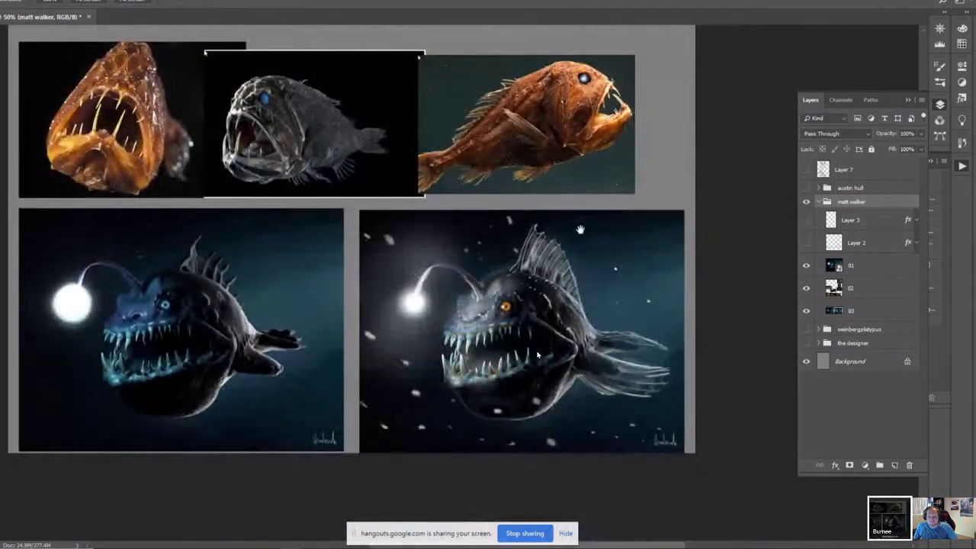
scroll(586, 388, "up", 2)
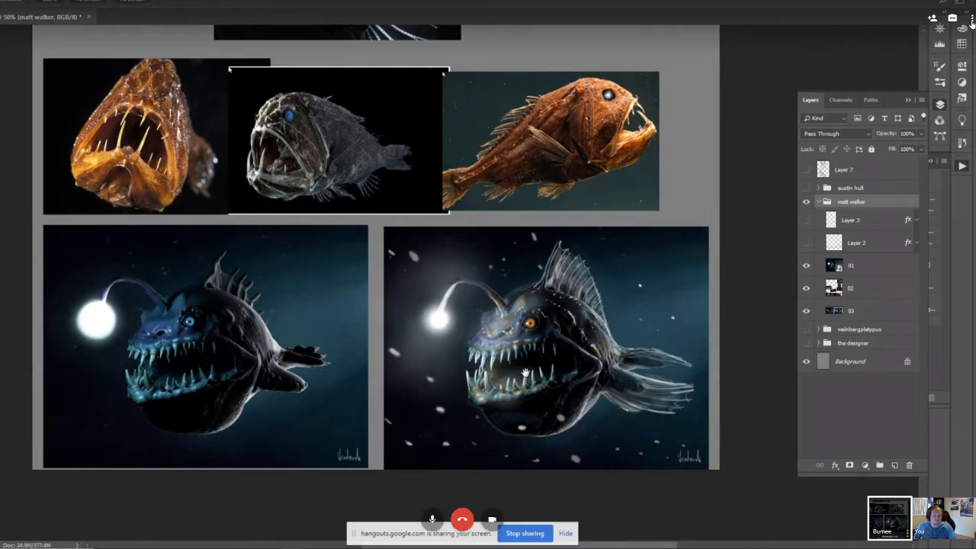
Share Screen 3, showing the anglerfish paintover, from the Hangouts options menu.
left_click(971, 23)
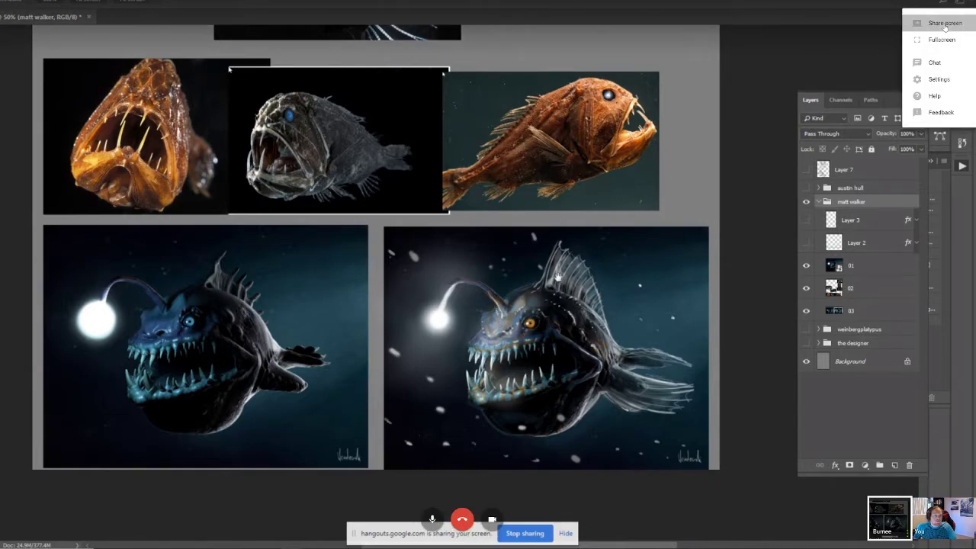
left_click(944, 23)
left_click(396, 178)
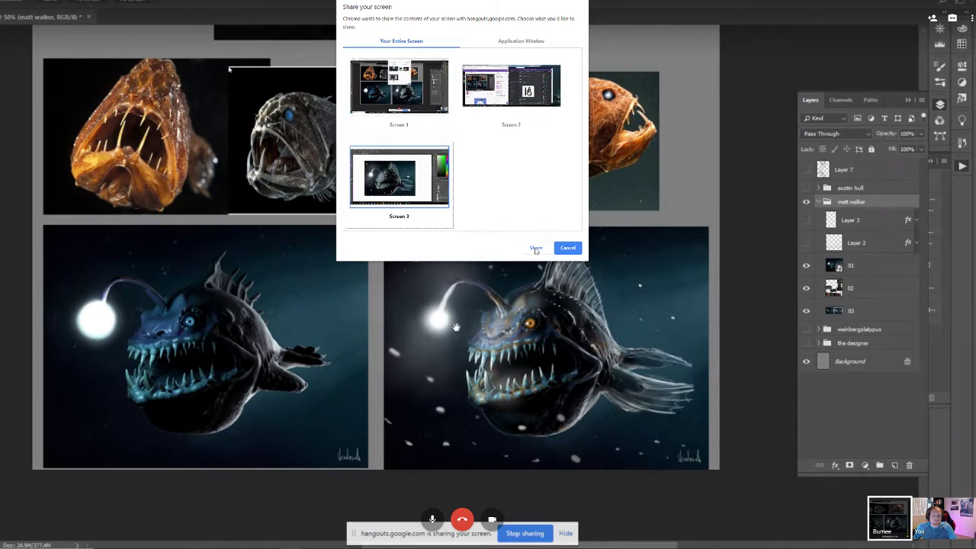
left_click(539, 255)
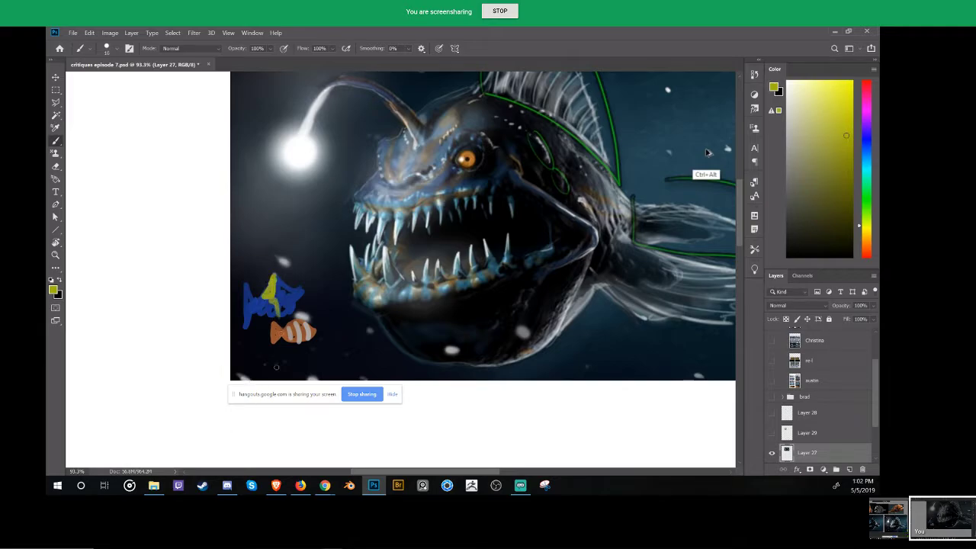
Reset the colour to black, paint a dark mark on the fish's eye, and view the fish at 100%.
scroll(465, 160, "up", 3)
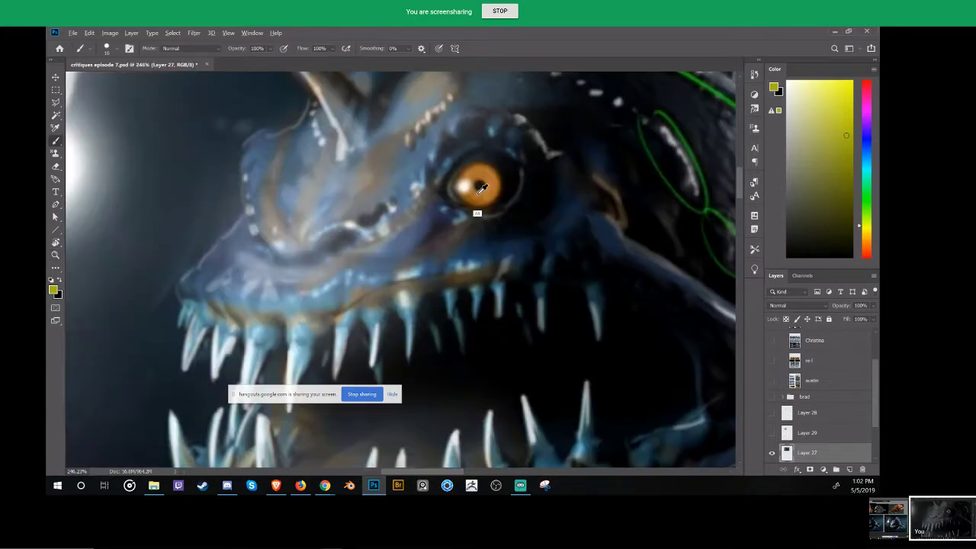
key("d")
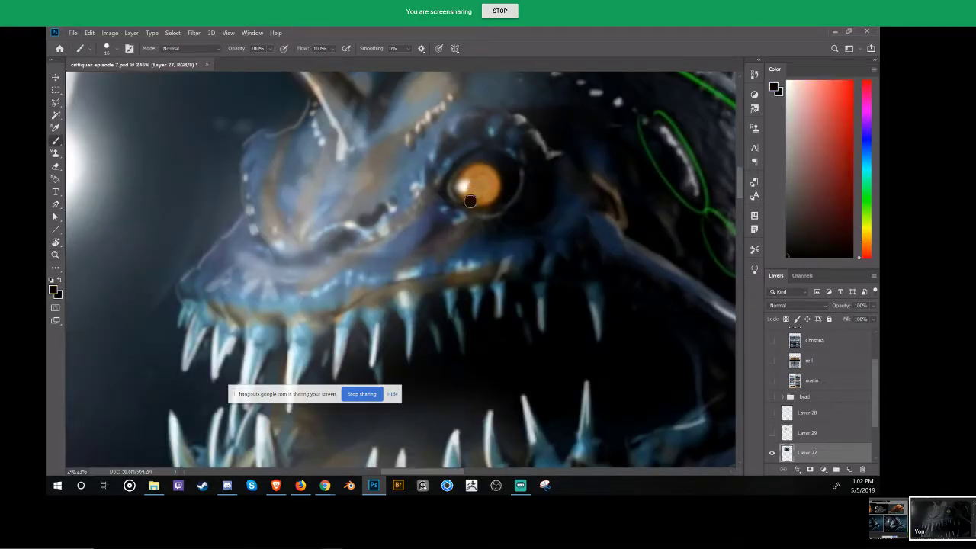
left_click_drag(466, 198, 479, 202)
key("z")
key("ctrl+1")
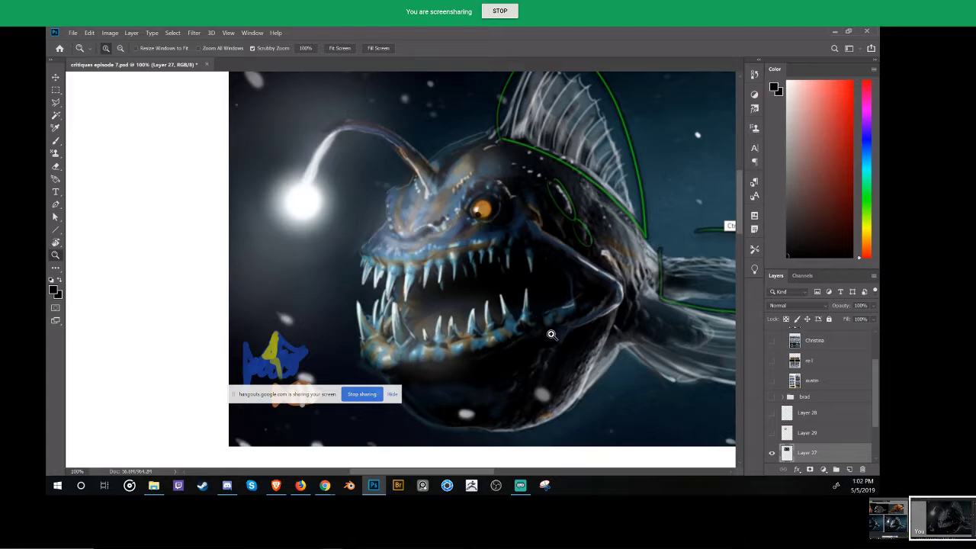
left_click_drag(567, 330, 491, 335)
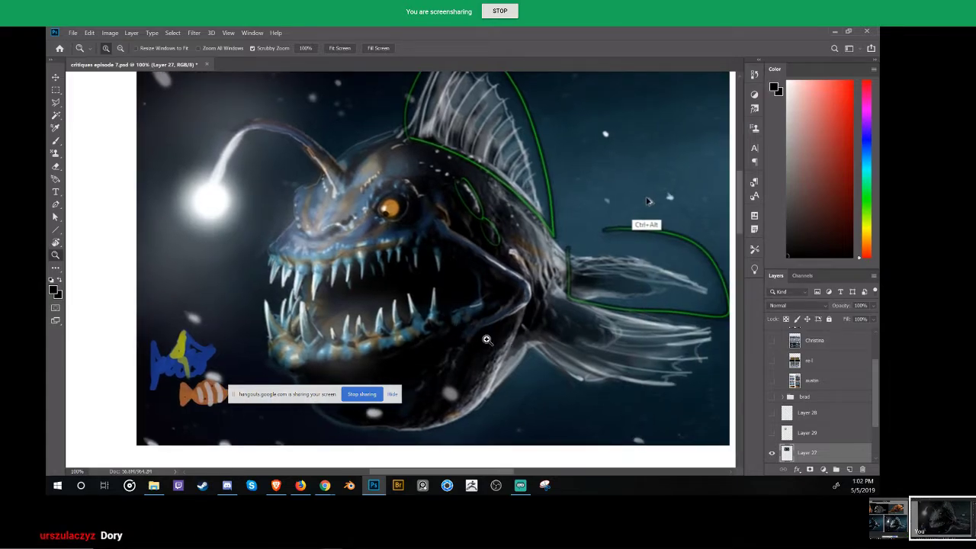
Toggle the pyramid-eye and green triangle layers off and back on to compare them.
left_click(772, 433)
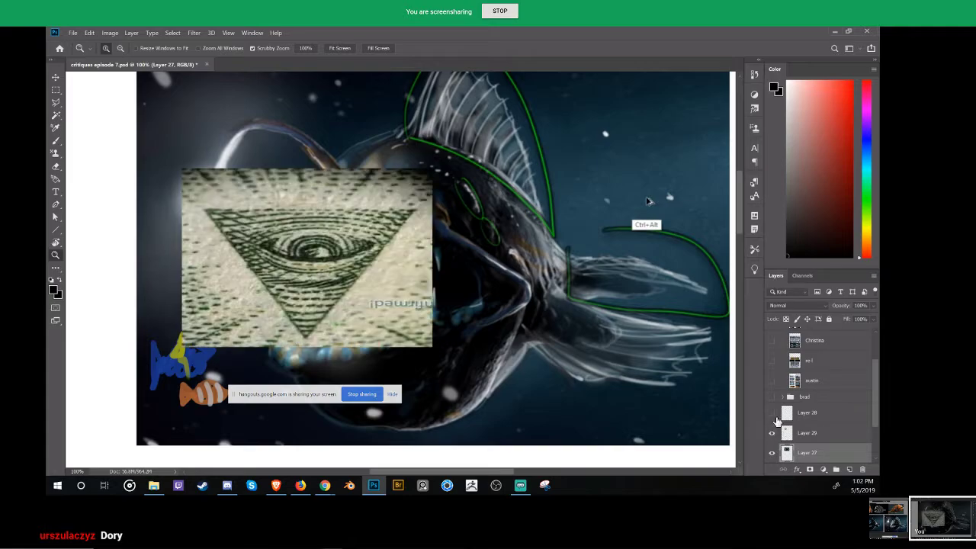
left_click(771, 412)
key("t")
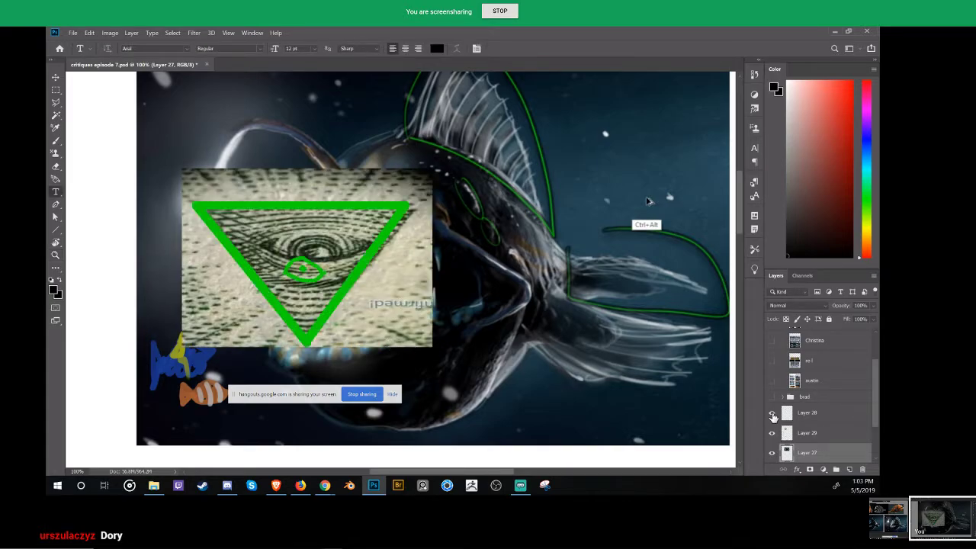
left_click(771, 413)
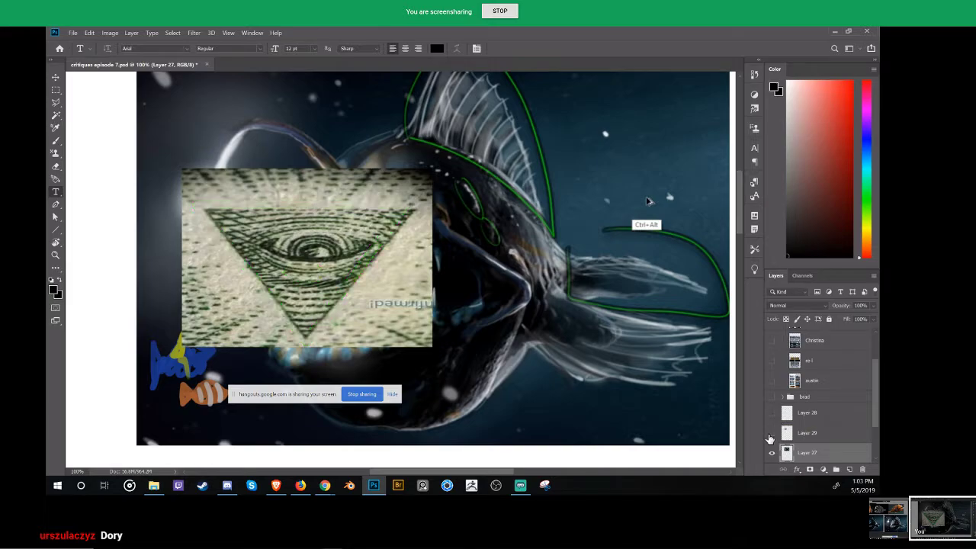
left_click(772, 432)
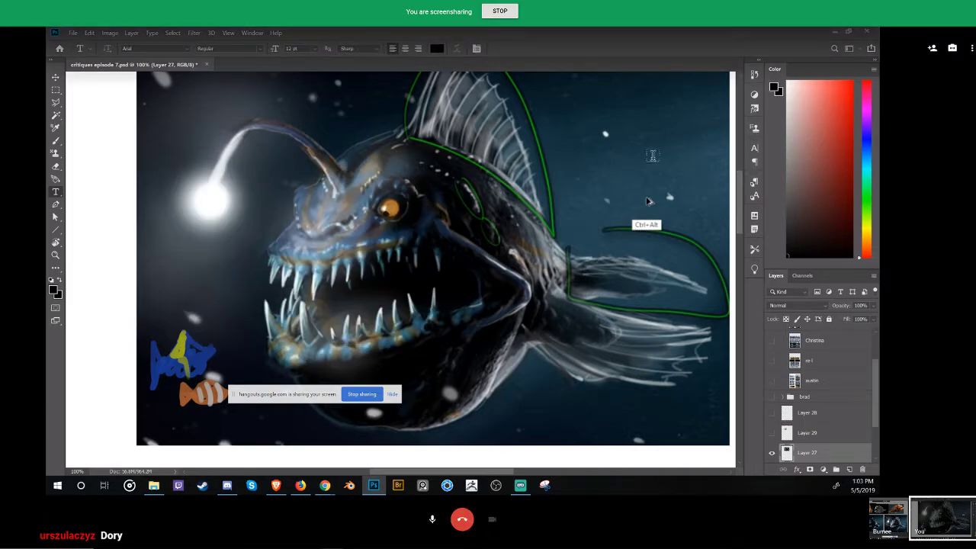
left_click(771, 412)
left_click(771, 432)
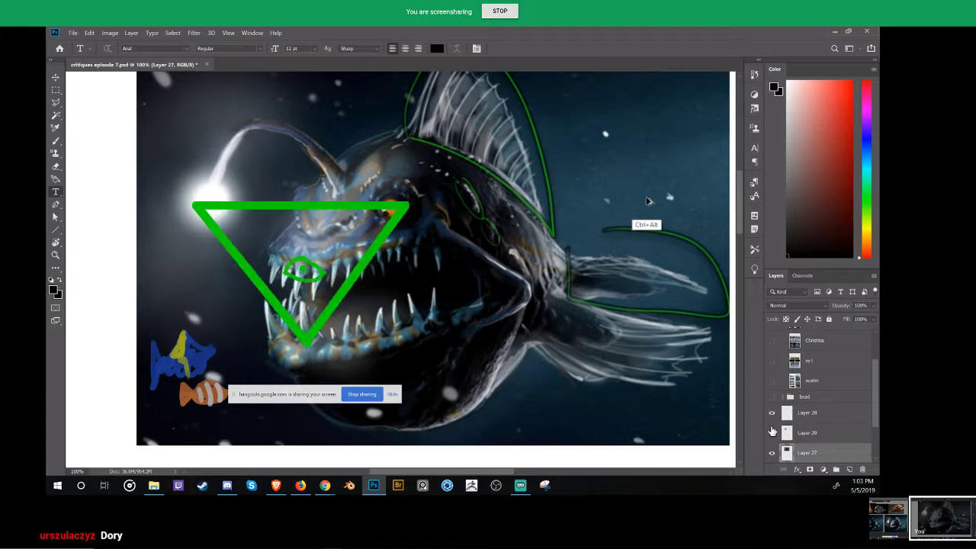
left_click(771, 432)
Delete the green triangle, pyramid-eye and anglerfish paintover layers.
left_click(814, 413)
key("Delete")
key("Delete")
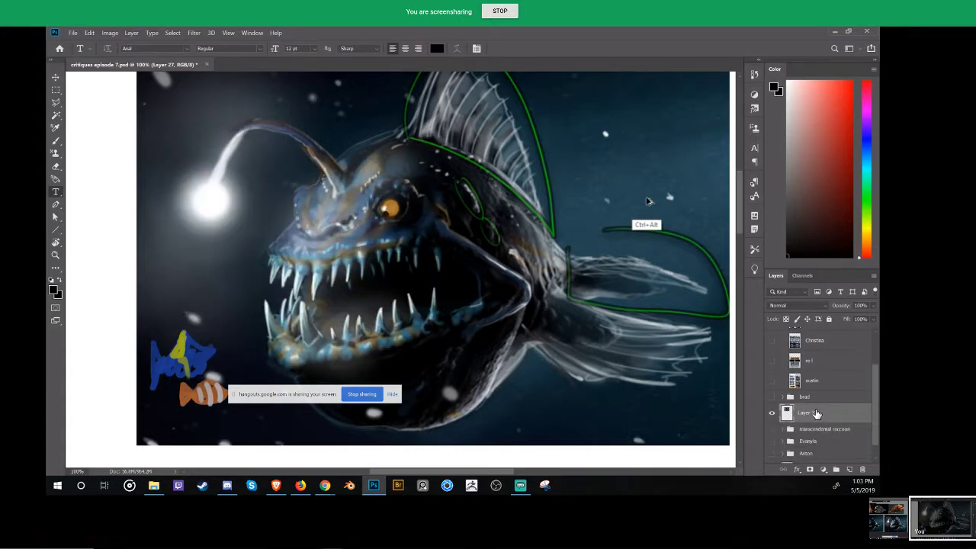
key("Delete")
scroll(594, 333, "down", 5)
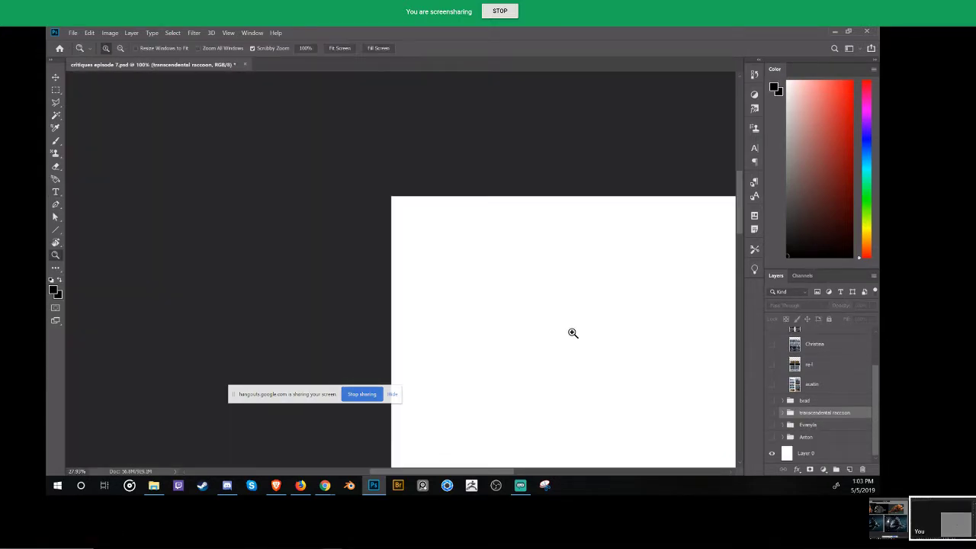
Dismiss the sharing notice, frame the original and repainted tower paintings, and list layers under one.
left_click_drag(619, 329, 490, 247)
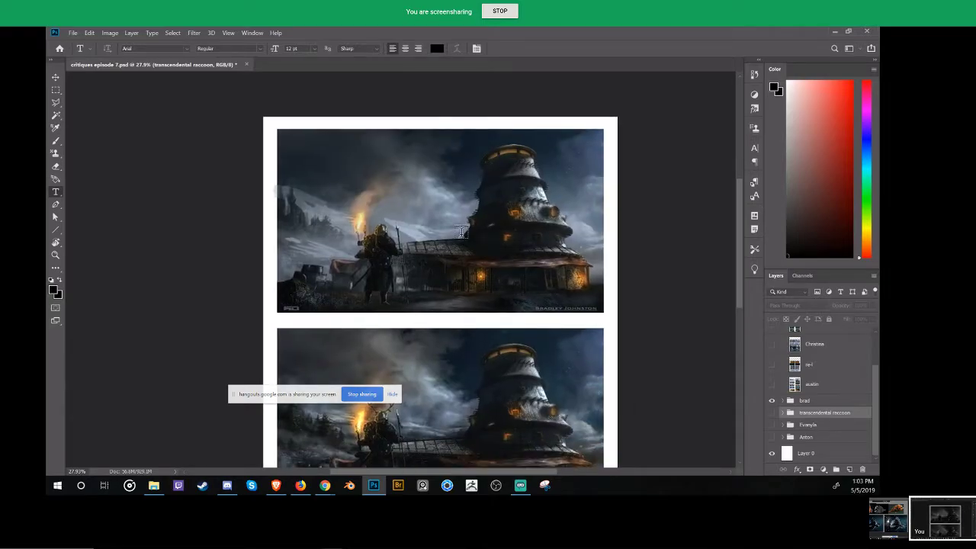
left_click_drag(501, 326, 475, 245)
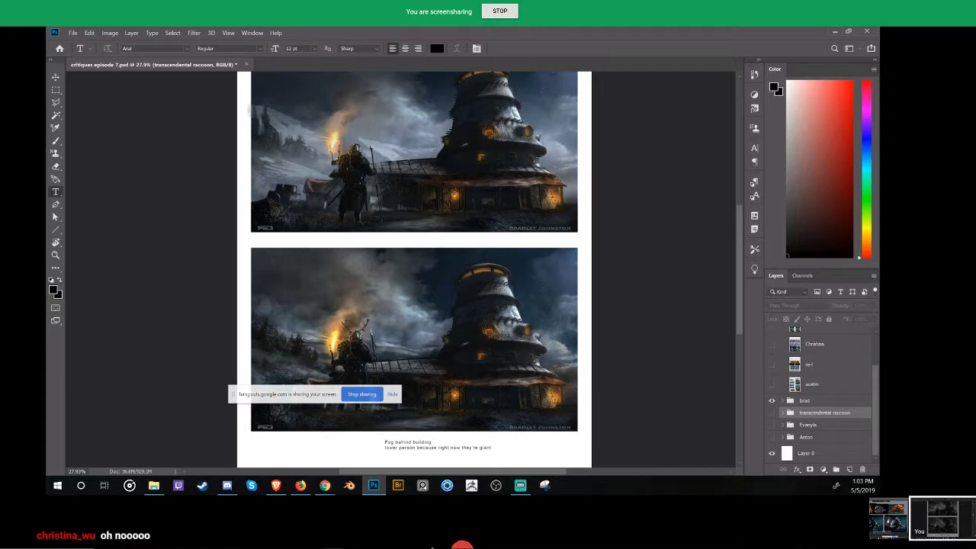
left_click(392, 393)
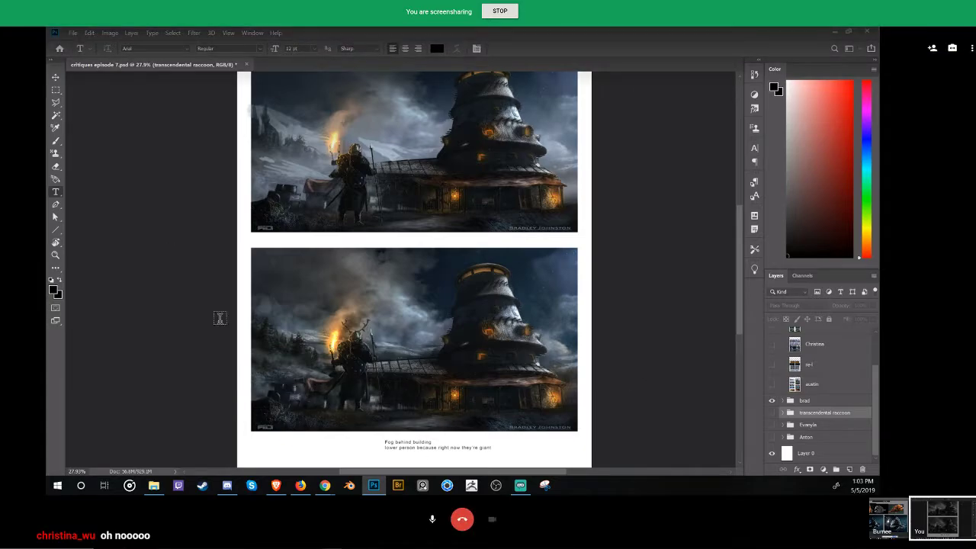
left_click(220, 317)
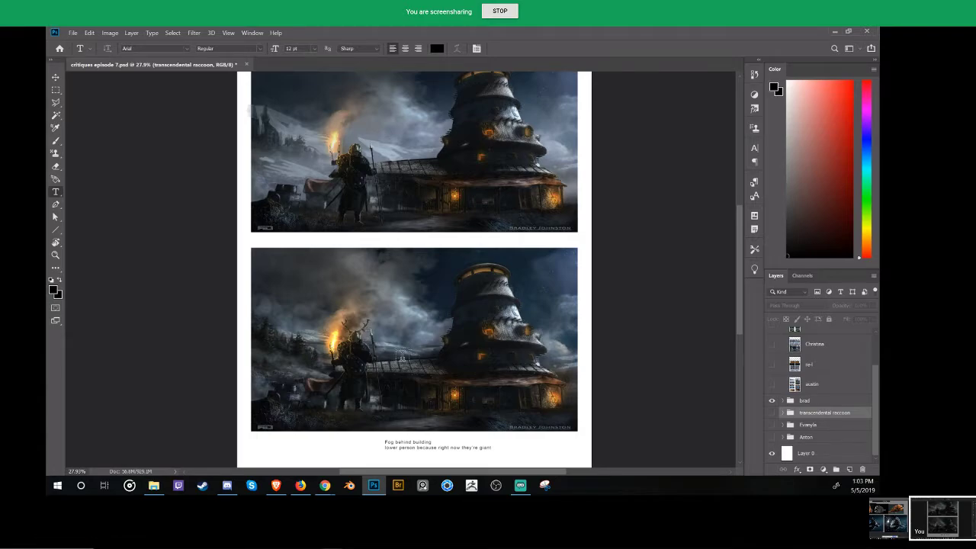
scroll(341, 373, "up", 5)
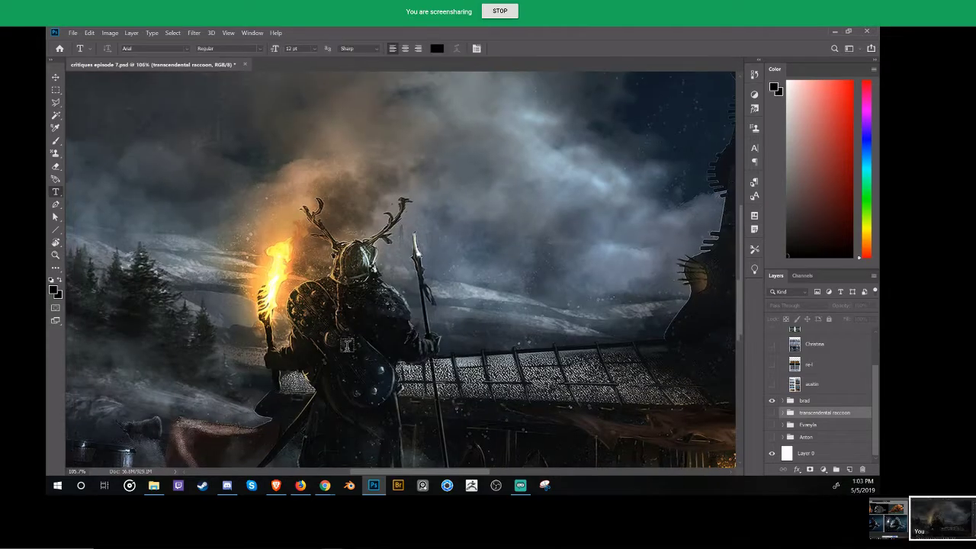
scroll(354, 305, "down", 5)
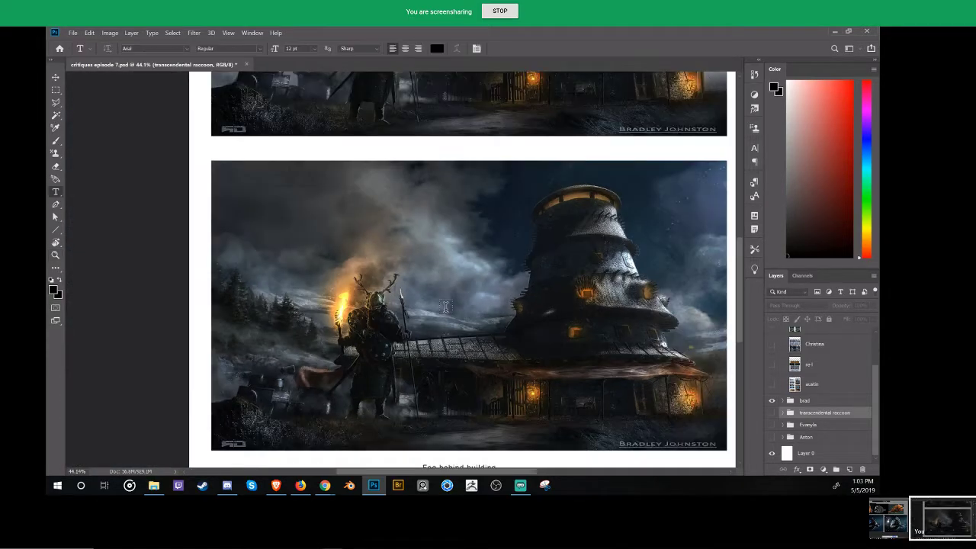
left_click_drag(435, 282, 381, 391)
mouse_move(421, 275)
left_mouse_down()
mouse_move(402, 274)
mouse_move(406, 249)
left_mouse_up()
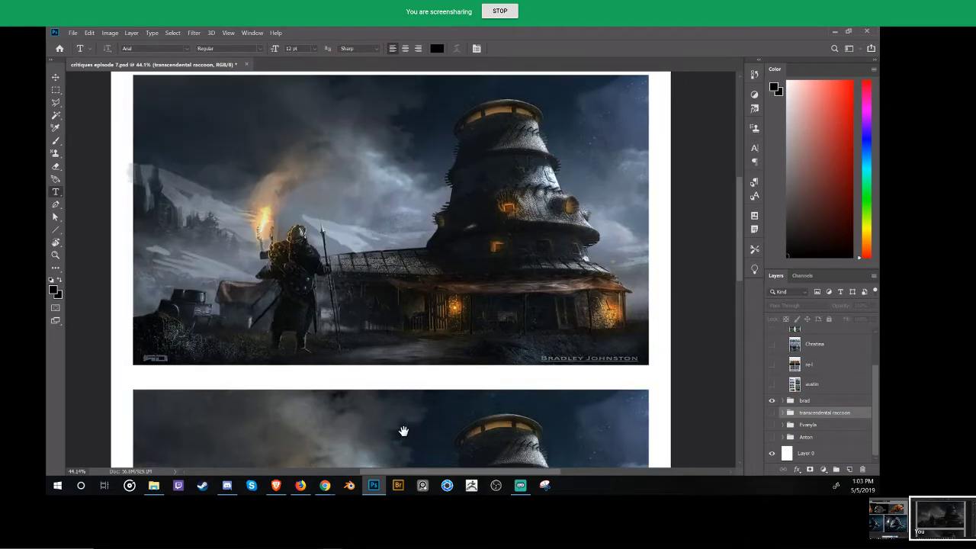
right_click(369, 272, "ctrl")
left_click(376, 261)
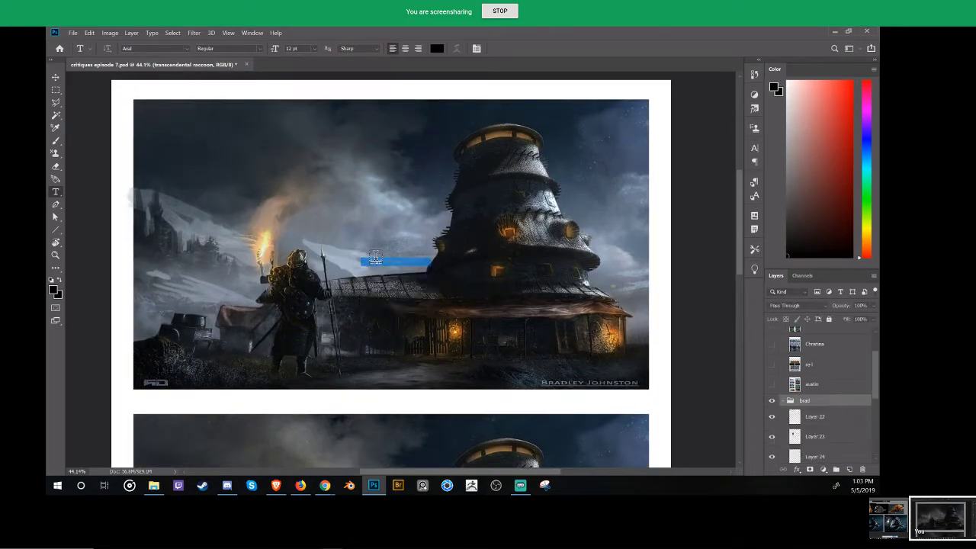
left_click(783, 400)
scroll(777, 393, "down", 2)
left_click(772, 380)
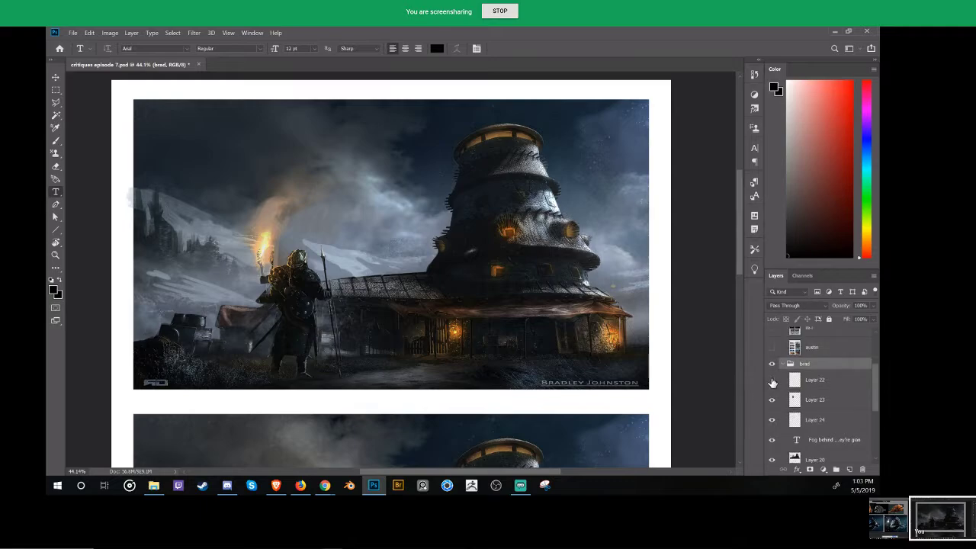
left_click(771, 399)
left_click(771, 420)
left_click(772, 413)
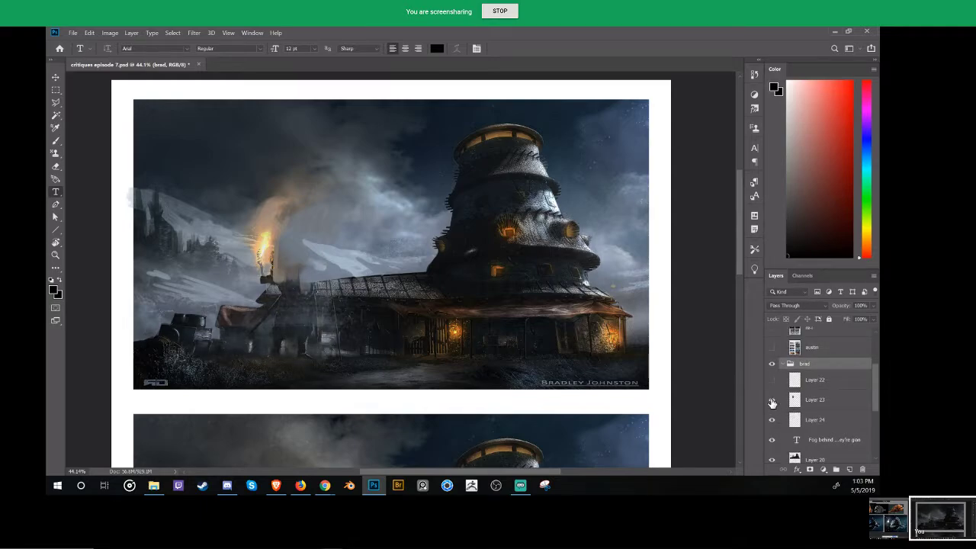
left_click(771, 399)
left_click(771, 380)
left_click_drag(427, 364, 410, 326)
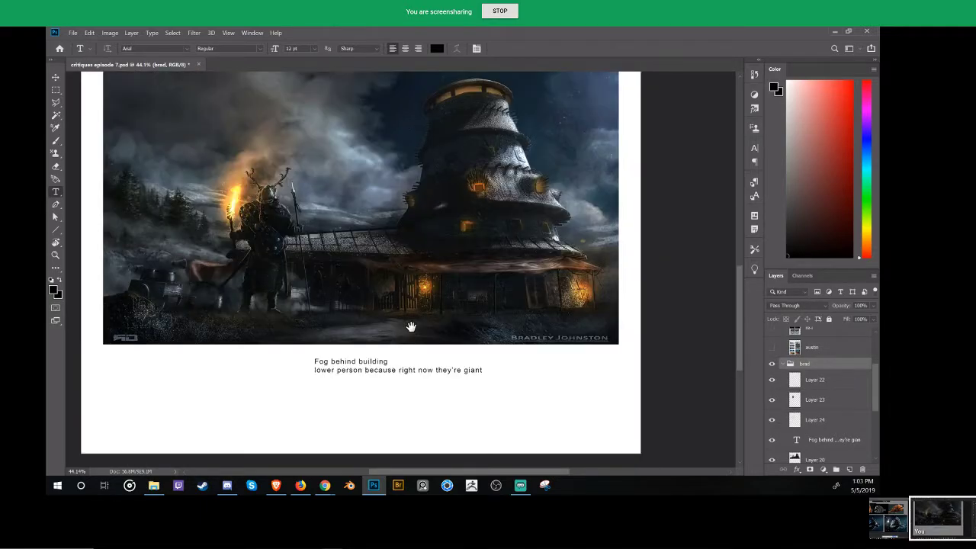
scroll(420, 277, "up", 4)
key("b")
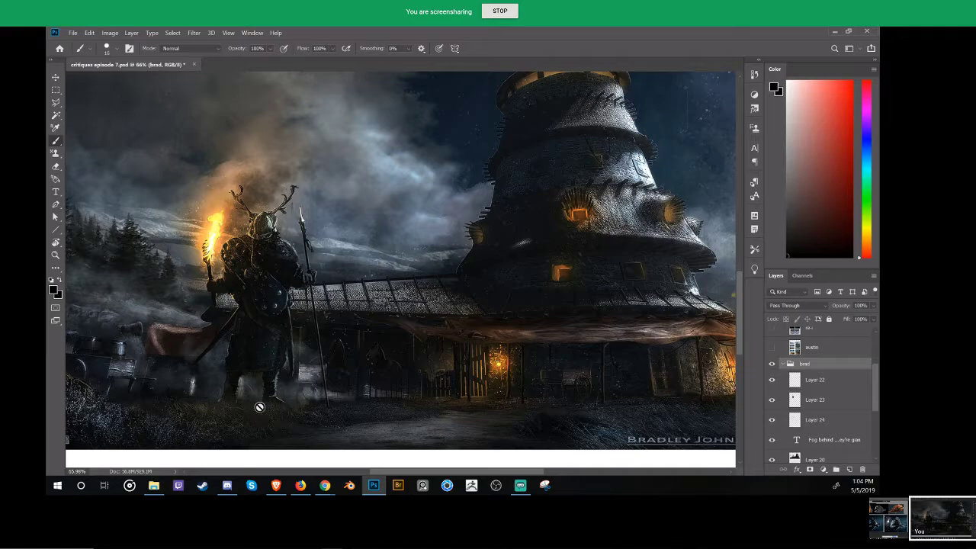
scroll(297, 237, "down", 3)
left_click_drag(300, 224, 292, 370)
left_click_drag(286, 268, 267, 309)
scroll(263, 385, "down", 8)
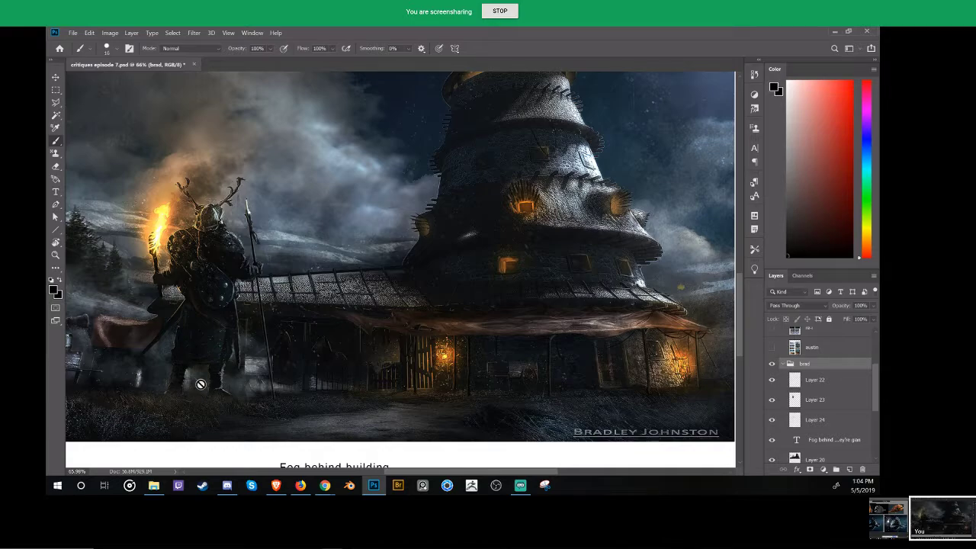
scroll(272, 266, "up", 8)
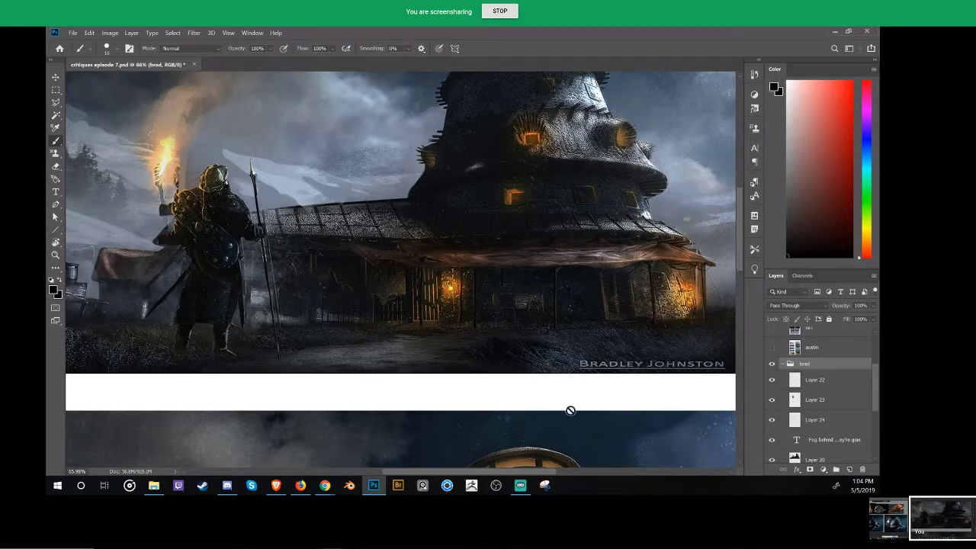
left_click(771, 401)
left_click(772, 400)
left_click(772, 401)
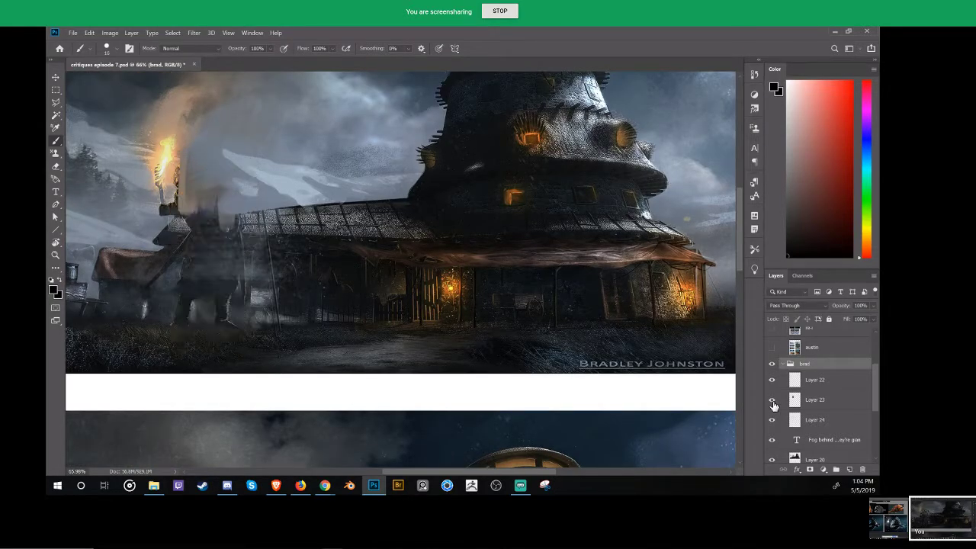
left_click(771, 401)
left_click(771, 420)
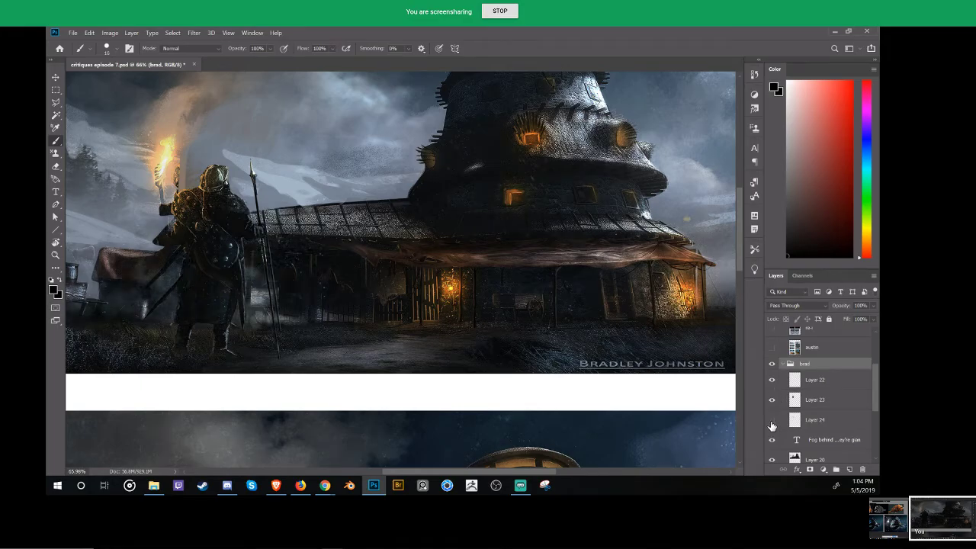
left_click(771, 420)
left_click(772, 399)
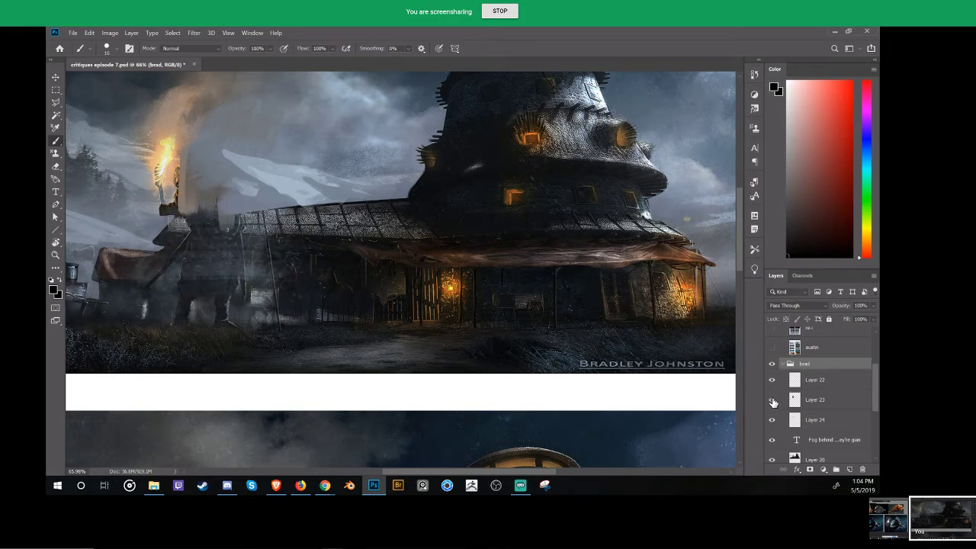
left_click(771, 399)
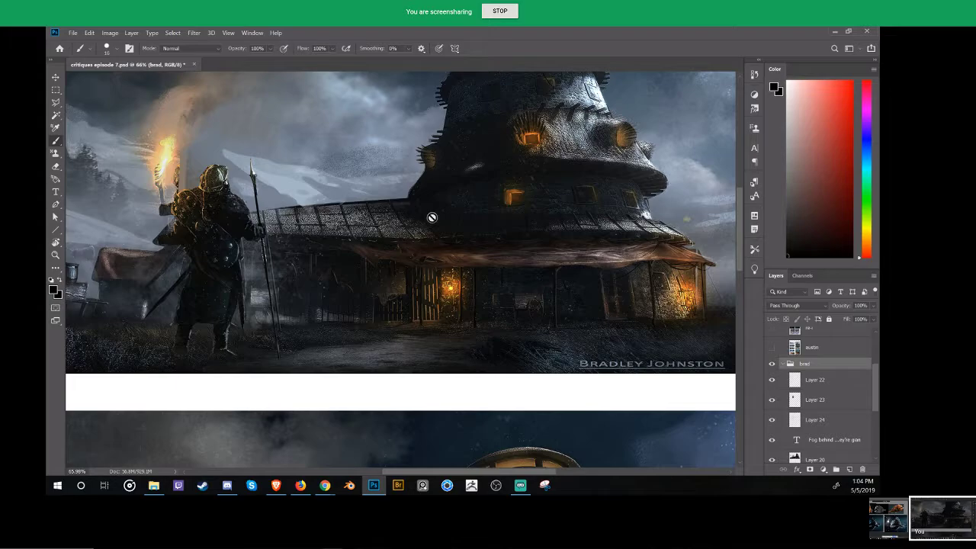
scroll(431, 217, "down", 3)
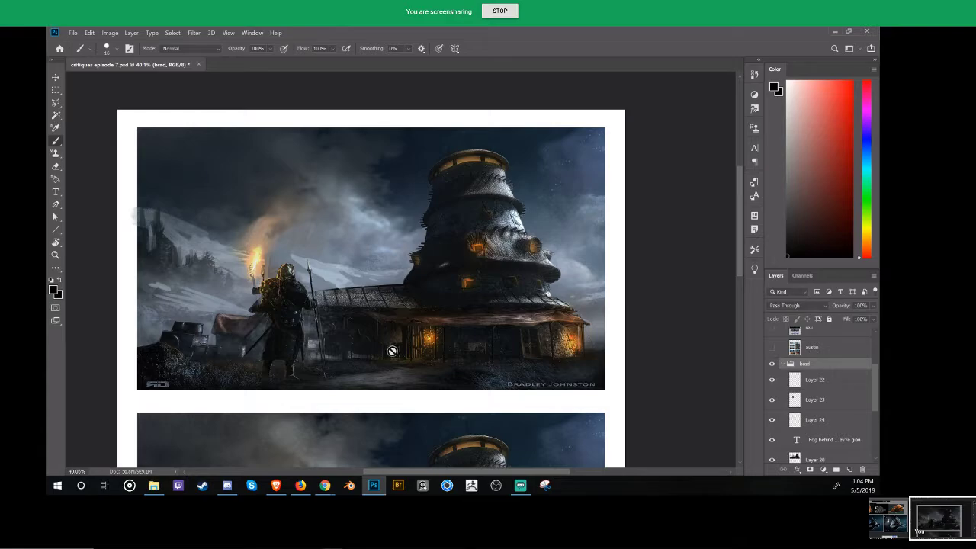
scroll(771, 416, "down", 2)
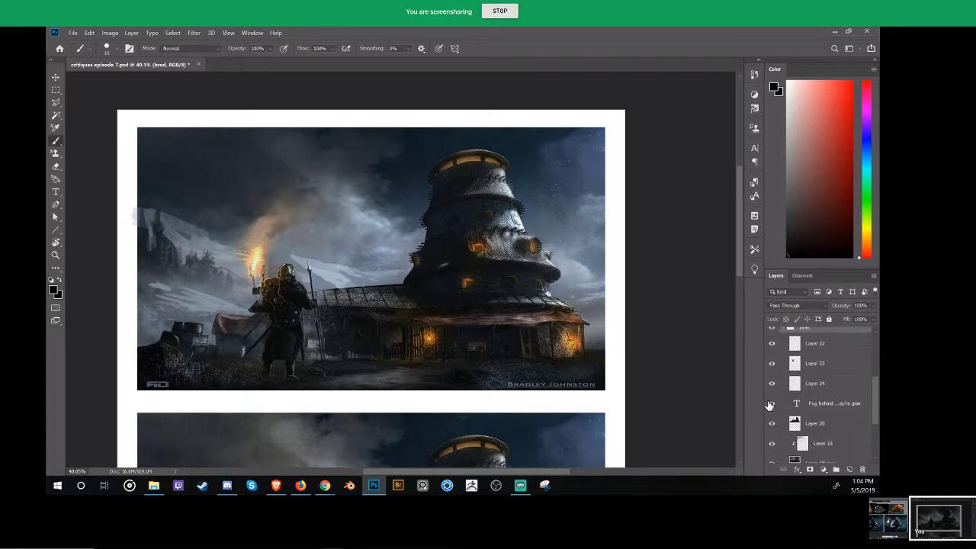
left_click(771, 424)
left_click(770, 425)
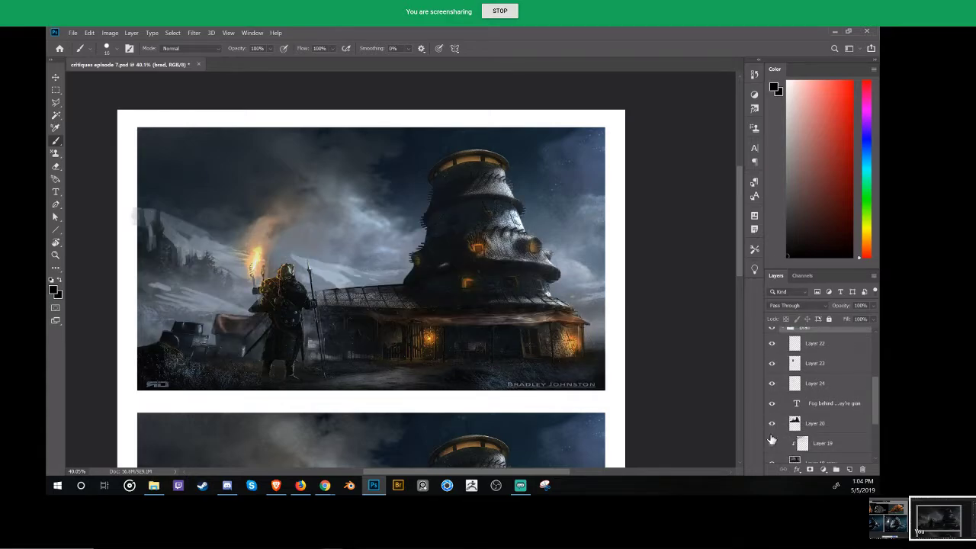
left_click(770, 443)
left_click(771, 442)
left_click(770, 443)
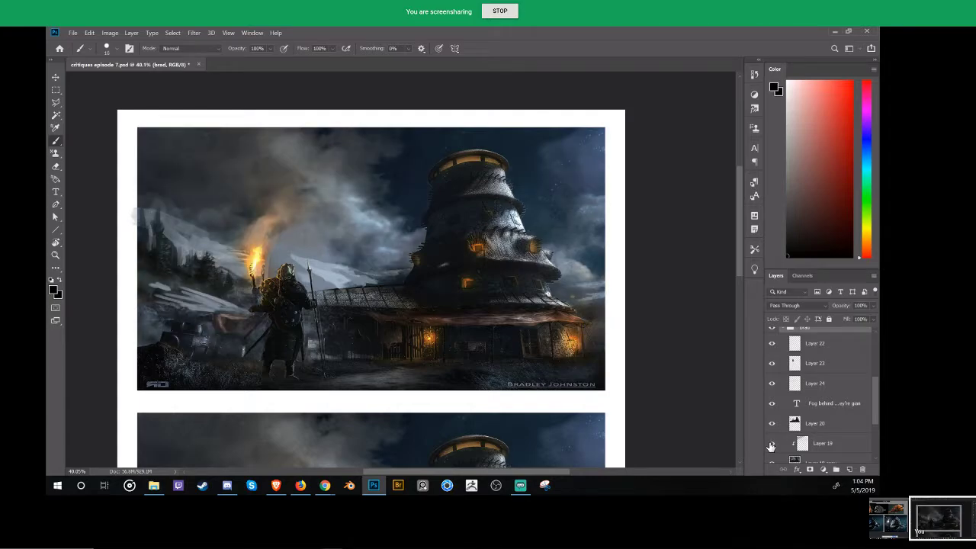
left_click(771, 443)
left_click(770, 442)
left_click(770, 443)
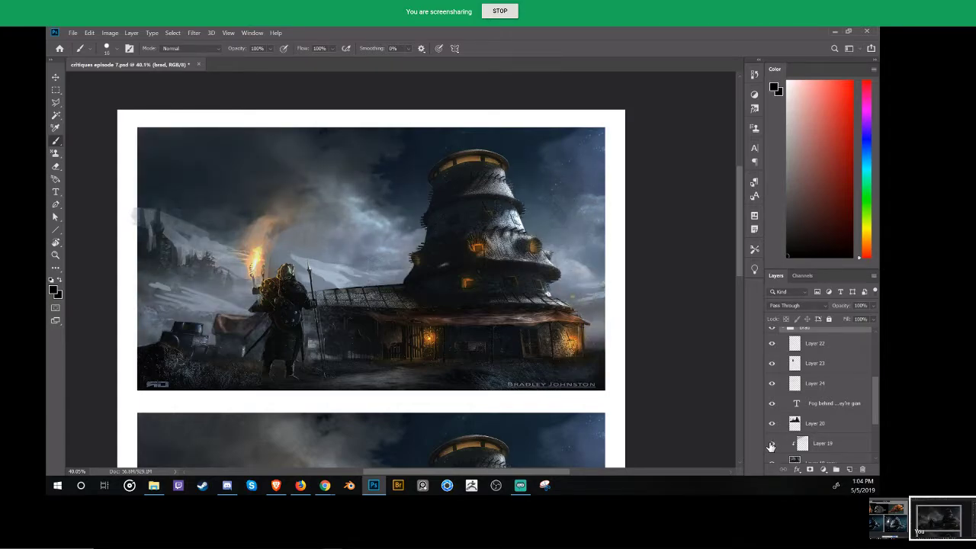
left_click(770, 443)
left_click(771, 443)
left_click(771, 445)
left_click(770, 445)
left_click(771, 445)
left_click(771, 446)
left_click(771, 445)
left_click_drag(402, 314, 397, 192)
scroll(394, 246, "down", 5)
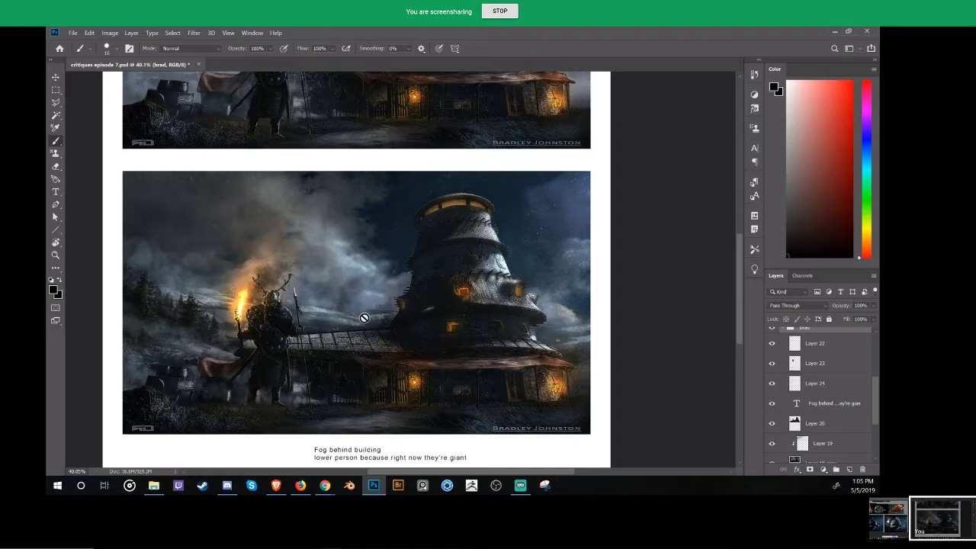
Check the paintover caption up close, then collapse the brad critique group in the Layers panel.
left_click_drag(369, 311, 396, 217)
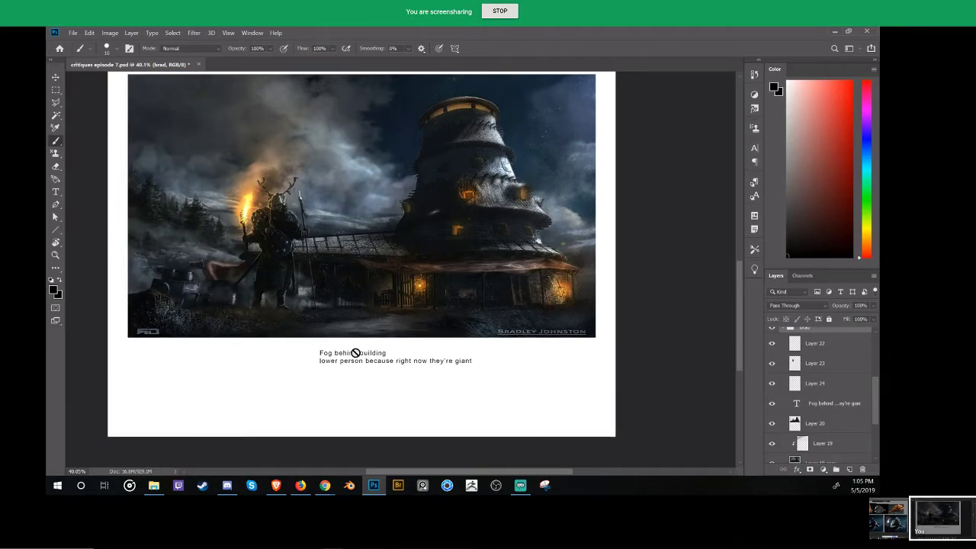
scroll(420, 407, "up", 4)
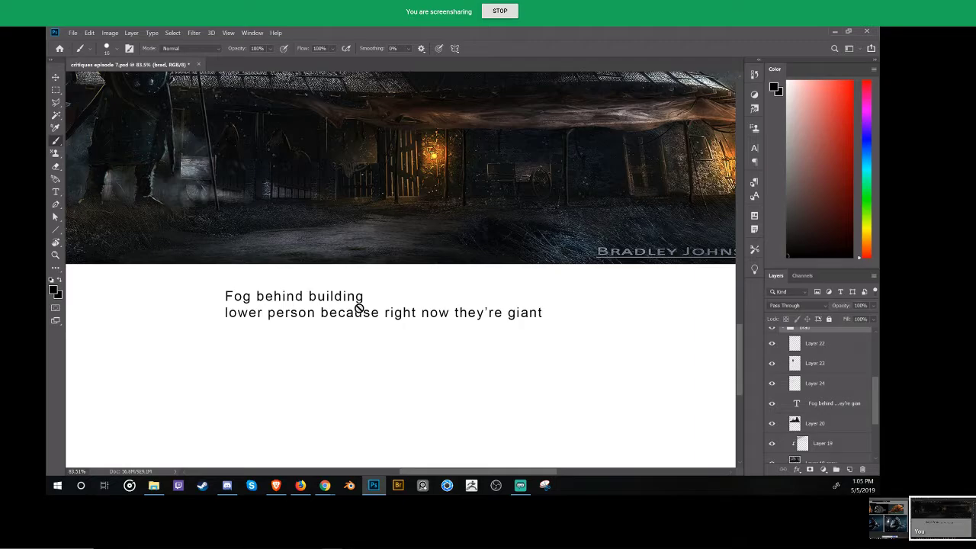
scroll(356, 302, "down", 5)
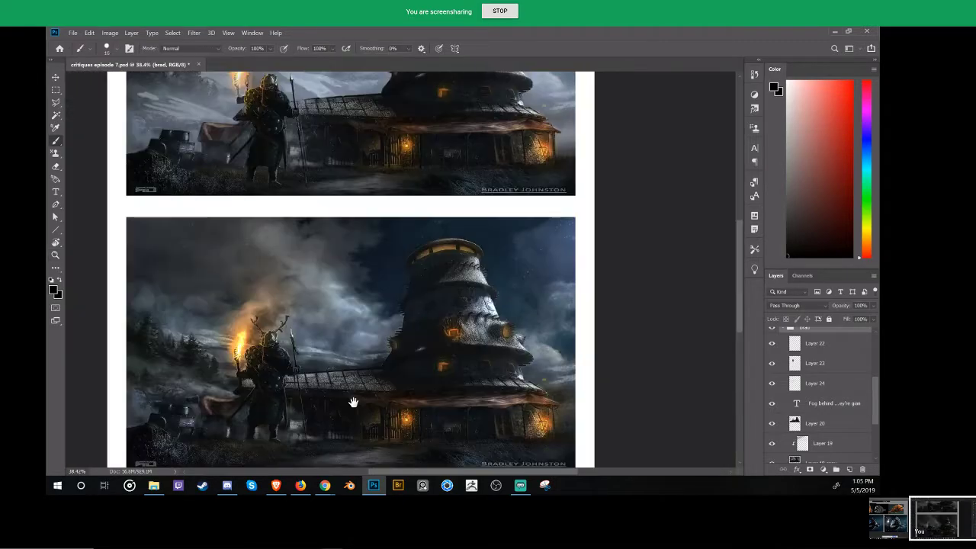
scroll(350, 313, "up", 2)
scroll(350, 313, "up", 3)
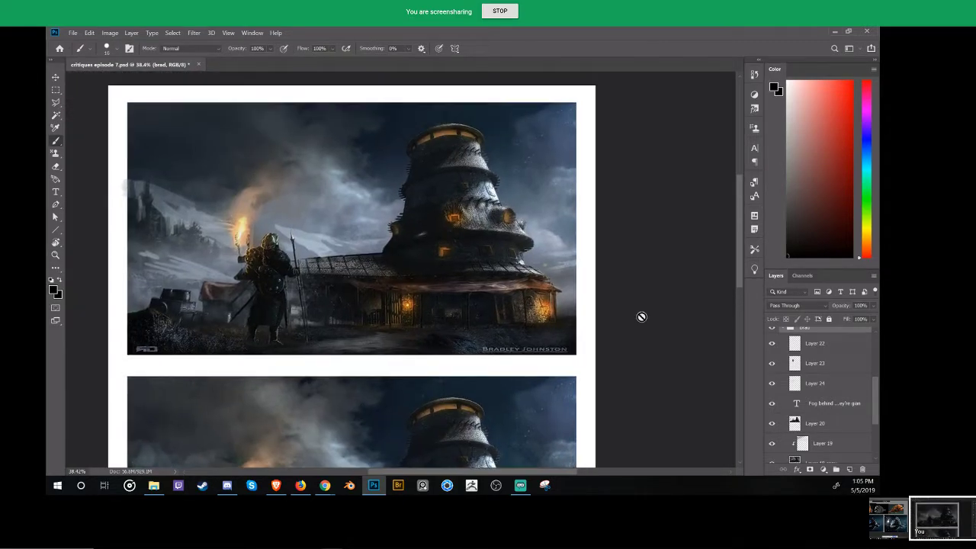
scroll(803, 380, "up", 1)
left_click(783, 367)
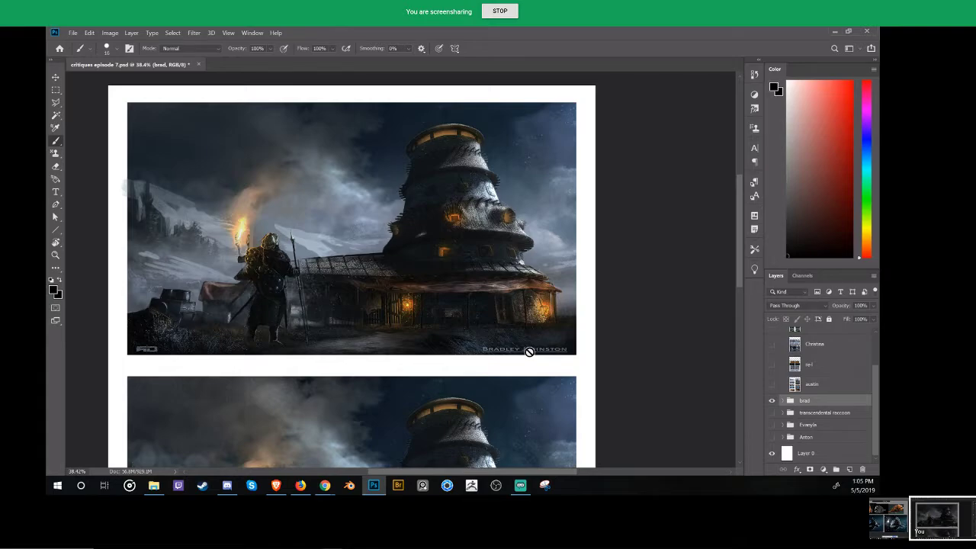
Hide the brad group and make the austin 2001: A Space Odyssey comparison page visible.
scroll(467, 279, "down", 2)
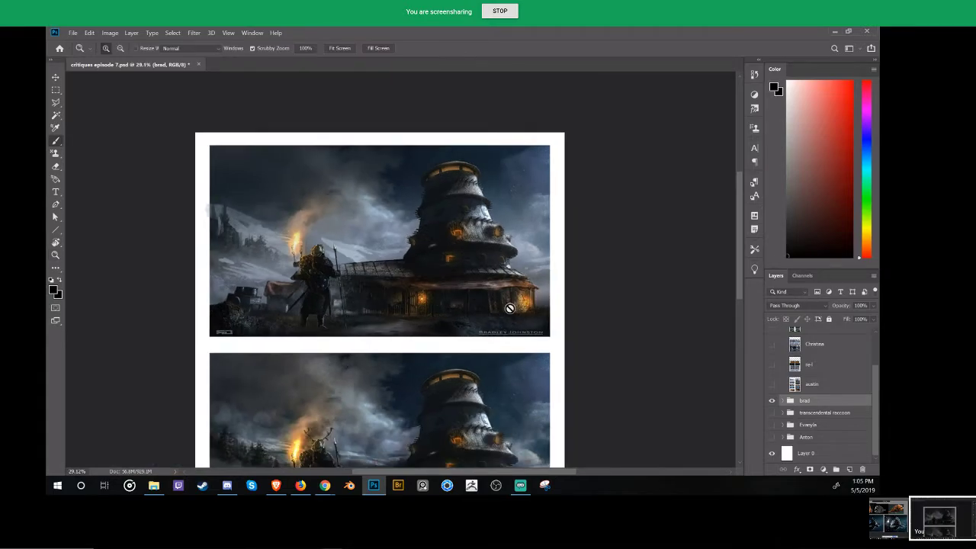
left_click(771, 400)
scroll(778, 405, "up", 2)
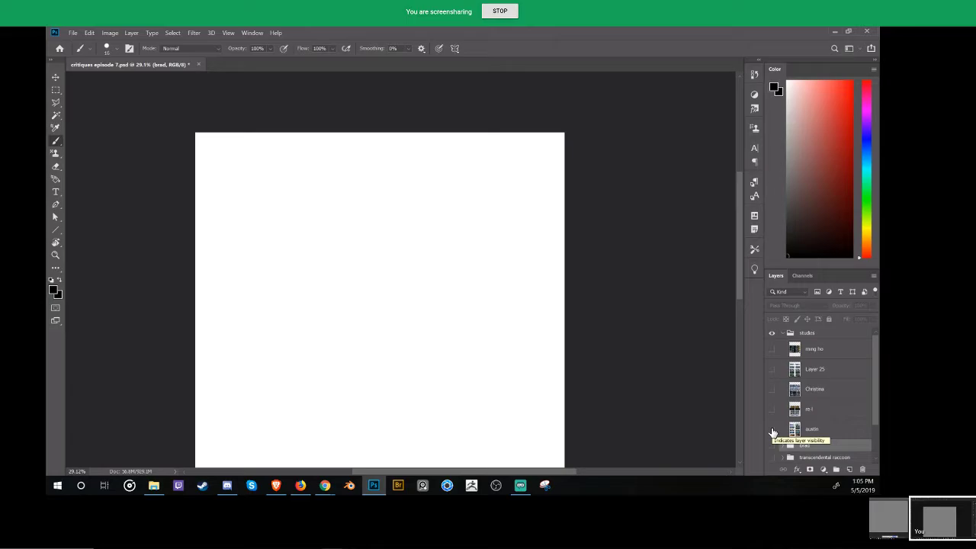
left_click(772, 430)
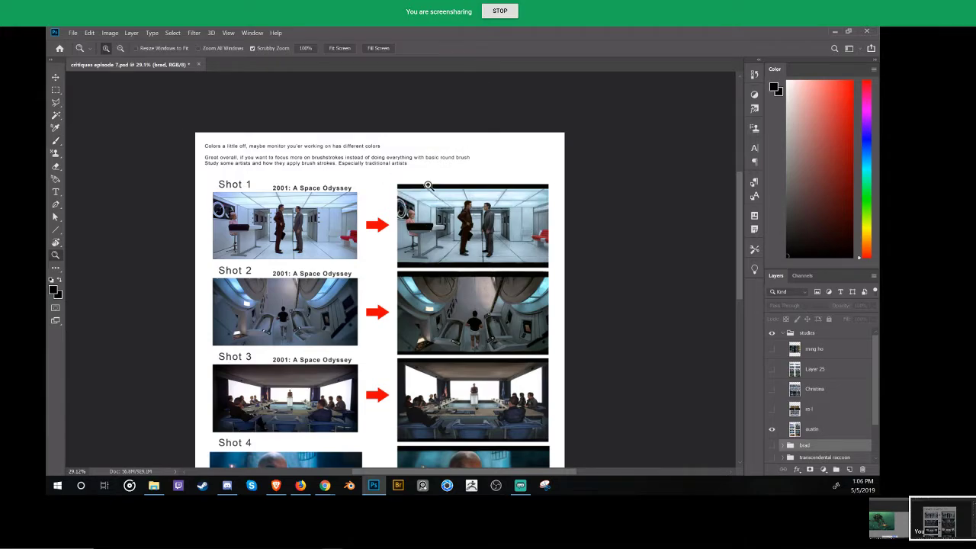
Zoom into the film-still comparisons and make the austin layer the active layer.
mouse_move(425, 186)
left_mouse_down()
mouse_move(441, 184)
mouse_move(451, 205)
left_mouse_up()
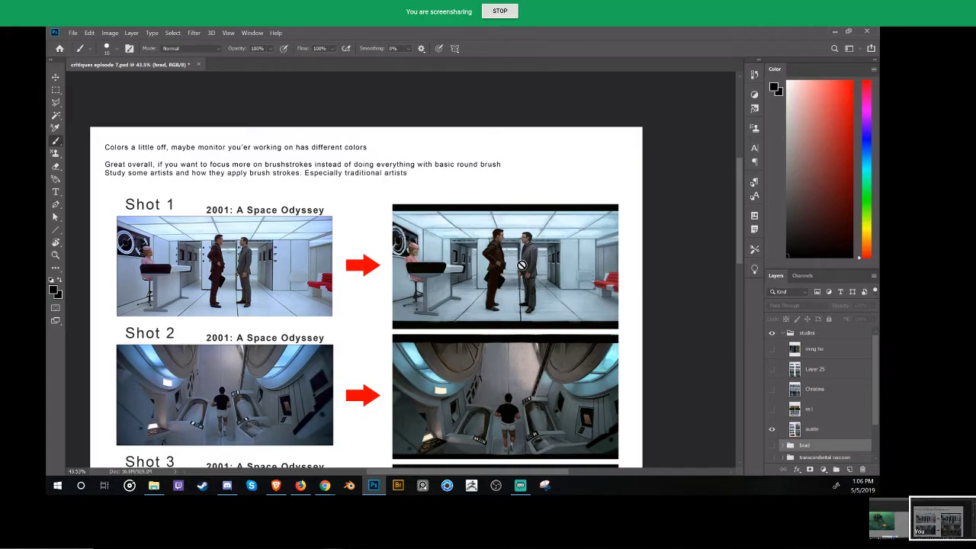
right_click(500, 279)
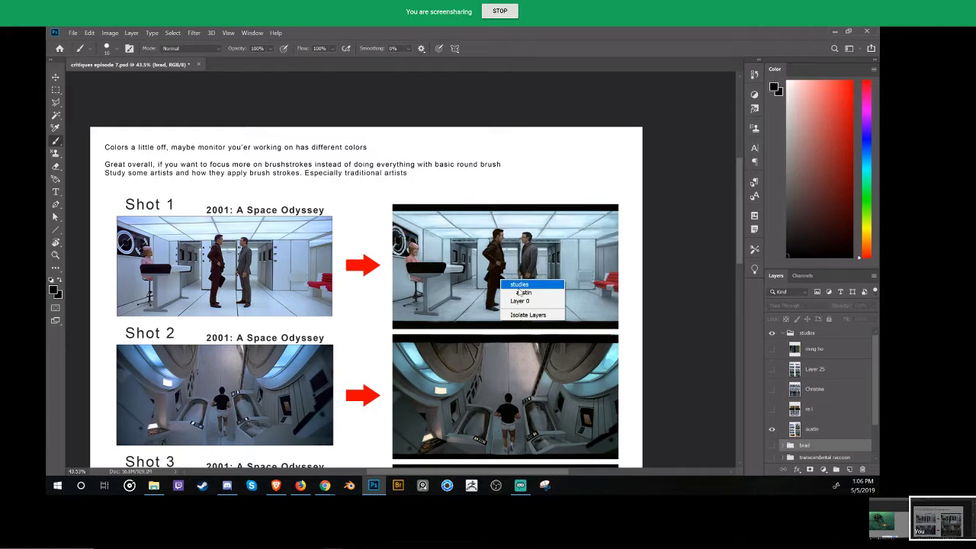
left_click(522, 292)
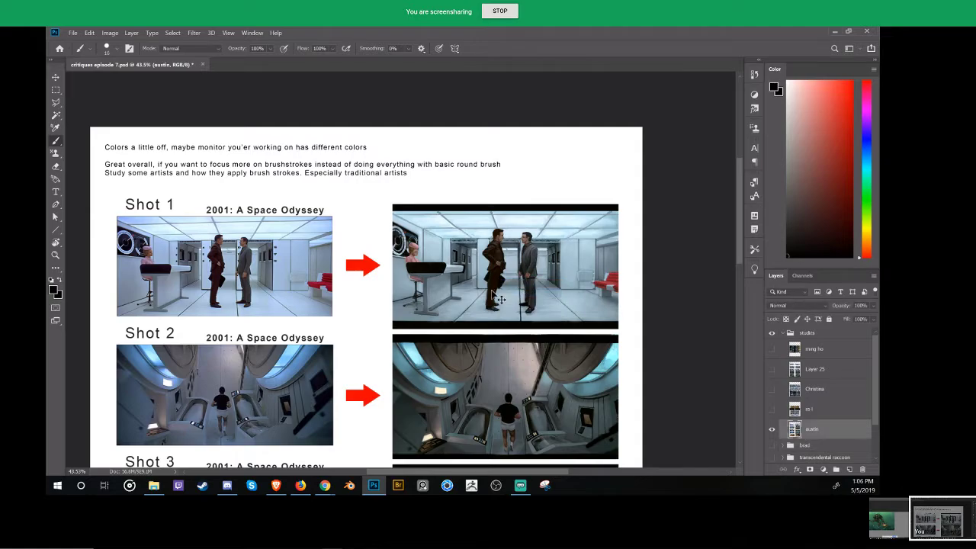
scroll(497, 299, "down", 3)
left_click_drag(520, 314, 480, 217)
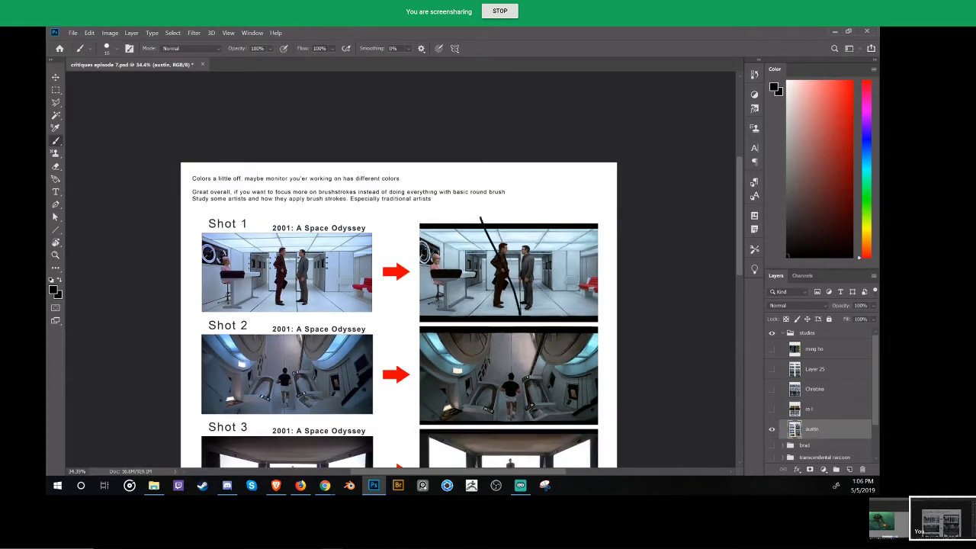
key("ctrl+z")
scroll(458, 259, "up", 3)
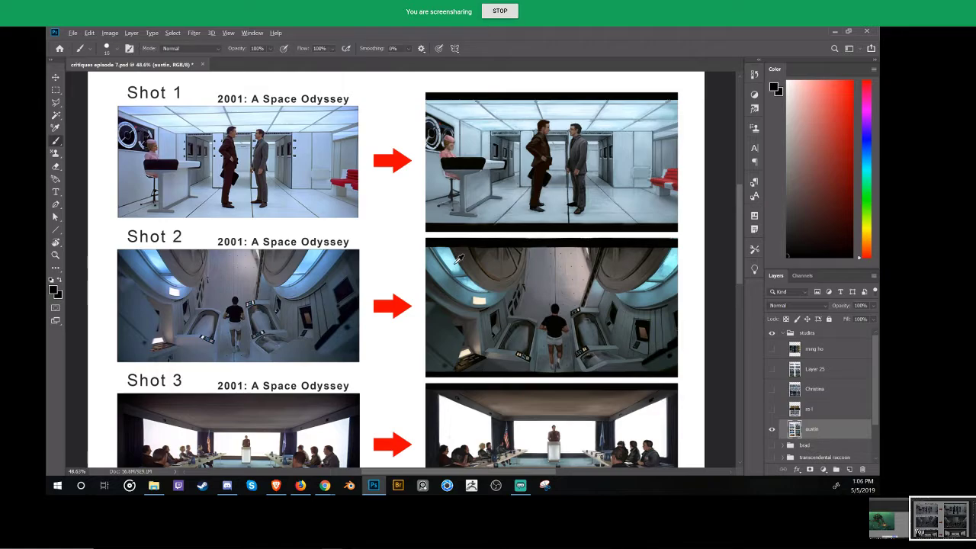
Sample colours from the Shot 2 film still and its painting, then zoom out to the full page.
left_click(451, 265, "alt")
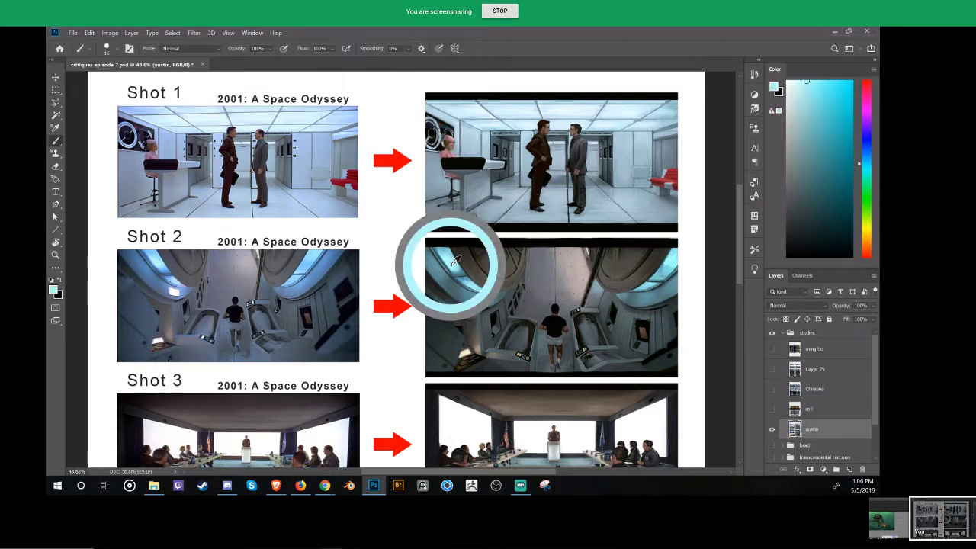
left_click(161, 259, "alt")
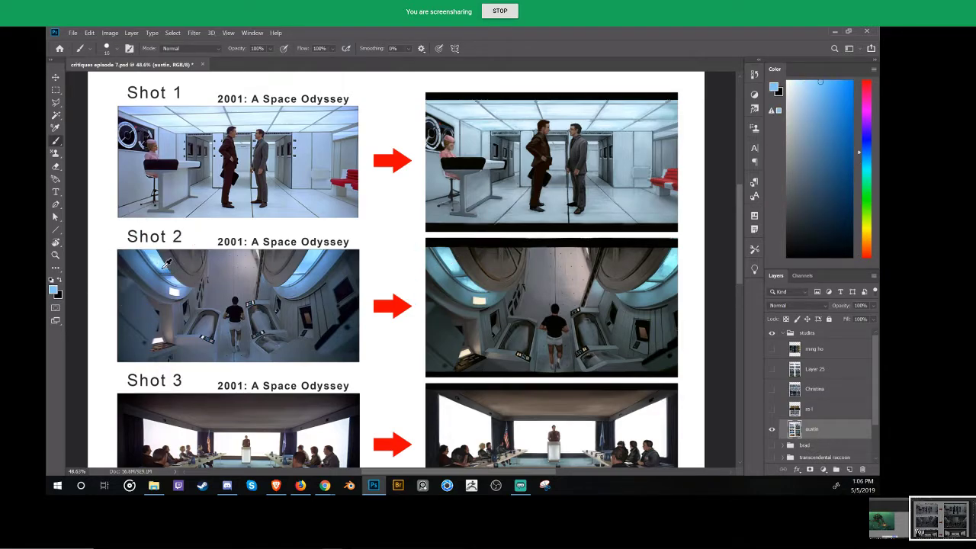
left_click(165, 263, "alt")
left_click(169, 265, "alt")
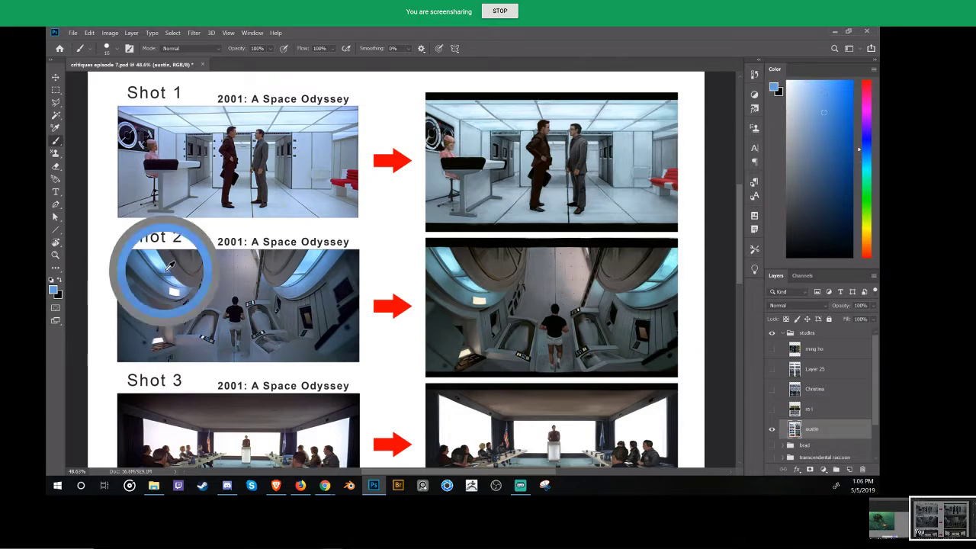
left_click(460, 263, "alt")
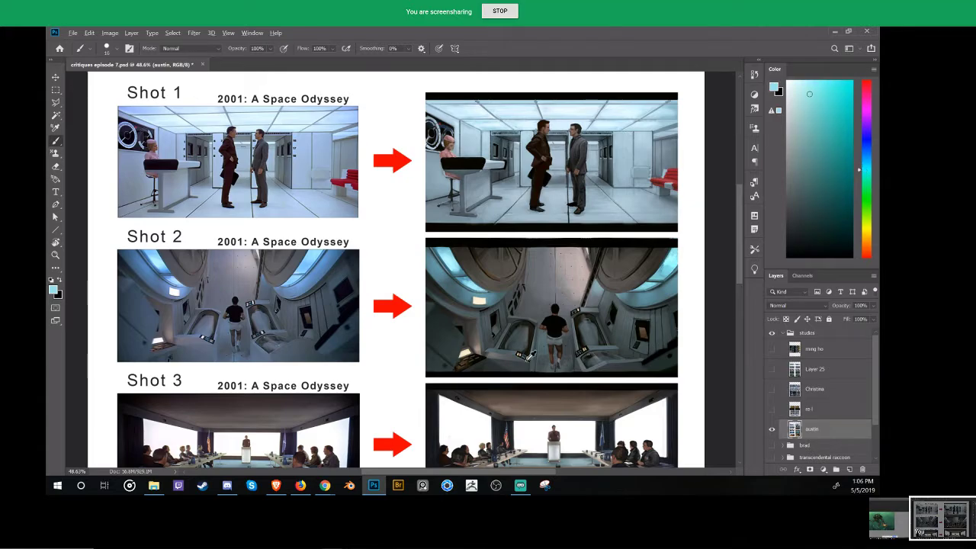
left_click(577, 272, "alt")
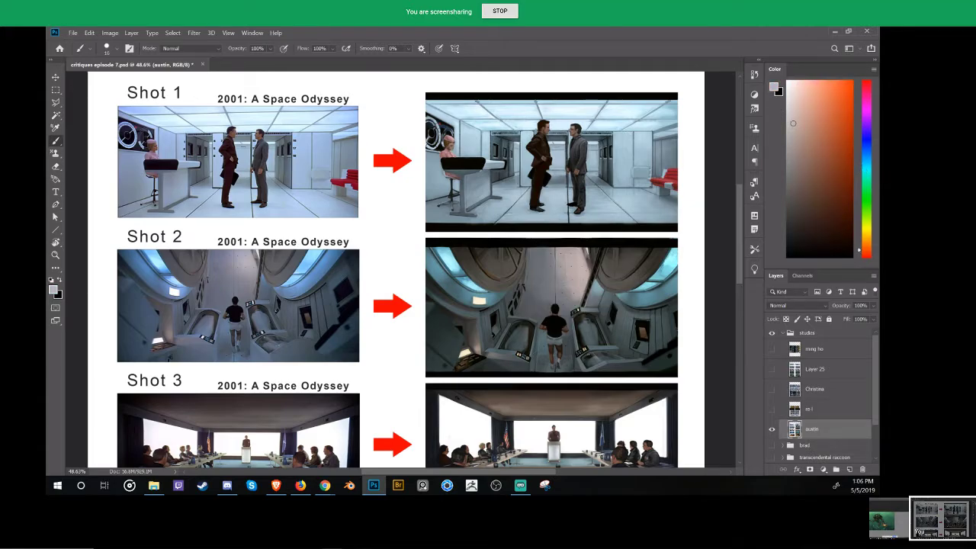
left_click(248, 262, "alt")
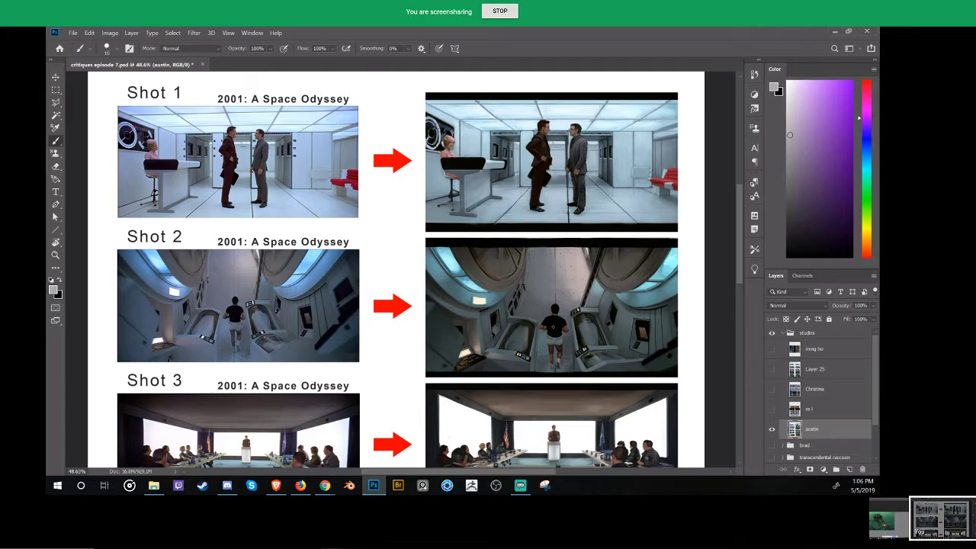
key("z")
scroll(484, 253, "down", 5)
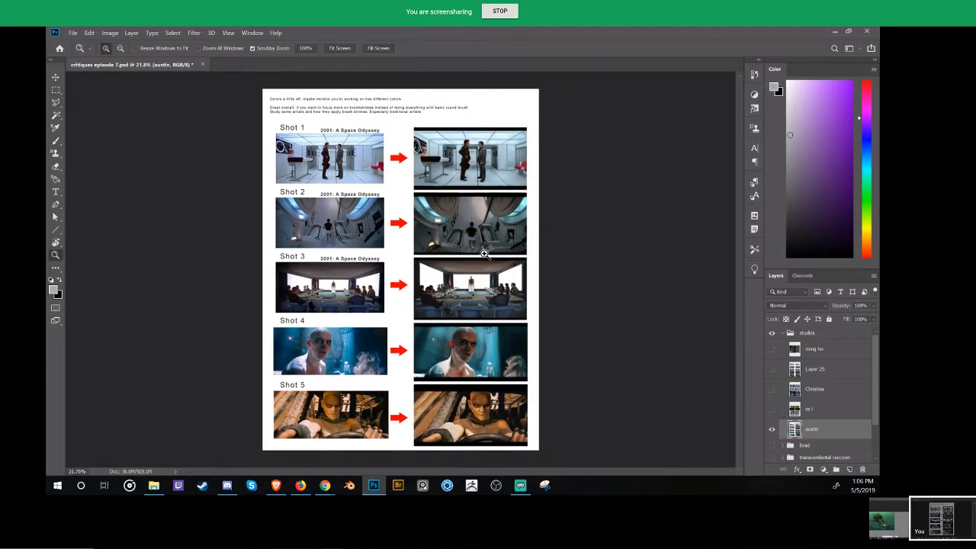
Select the right column of paintings and apply Color Balance with midtones +28 toward blue.
key("m")
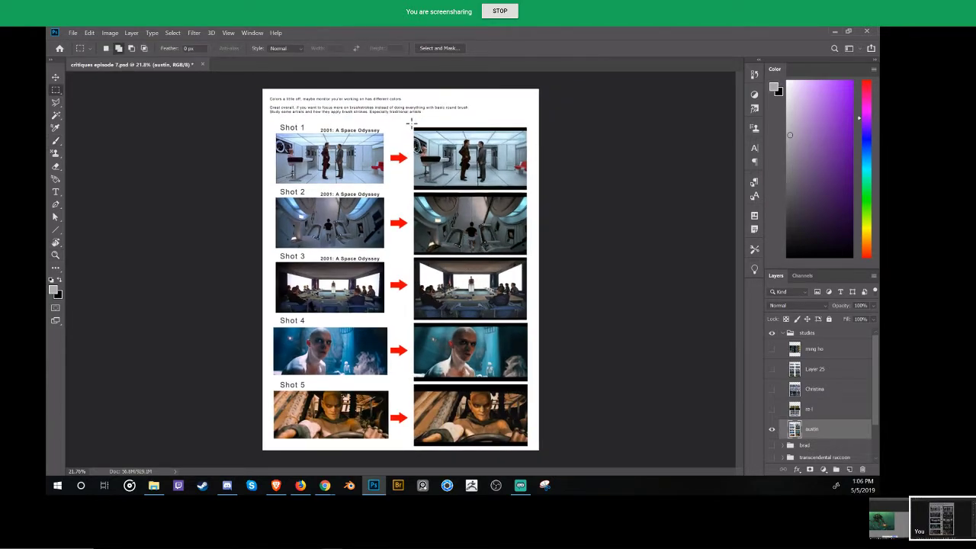
left_click_drag(411, 122, 536, 448)
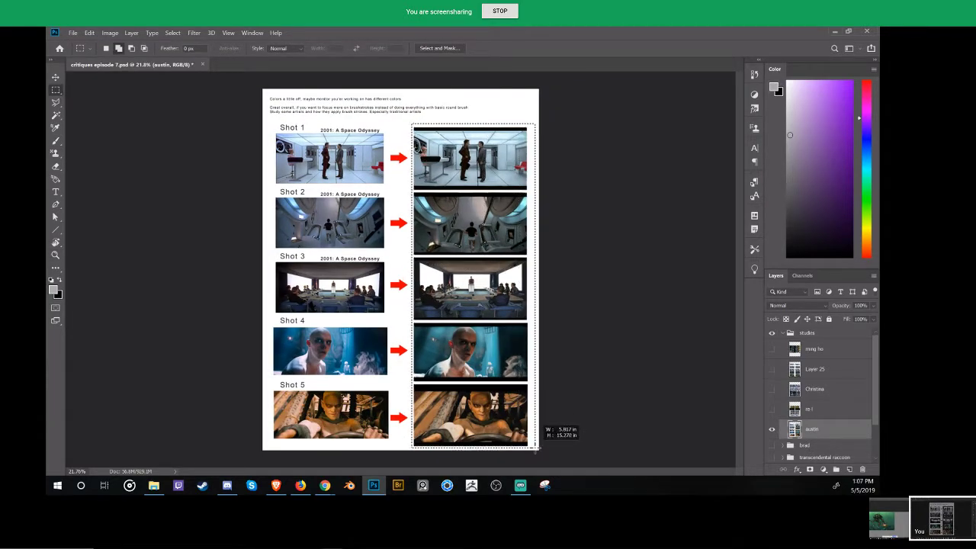
key("ctrl+b")
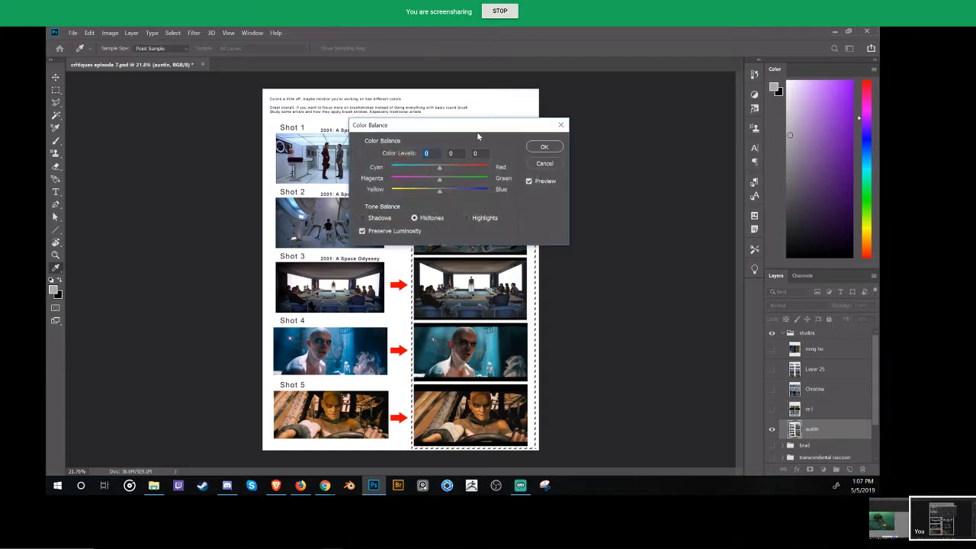
left_click_drag(478, 135, 660, 175)
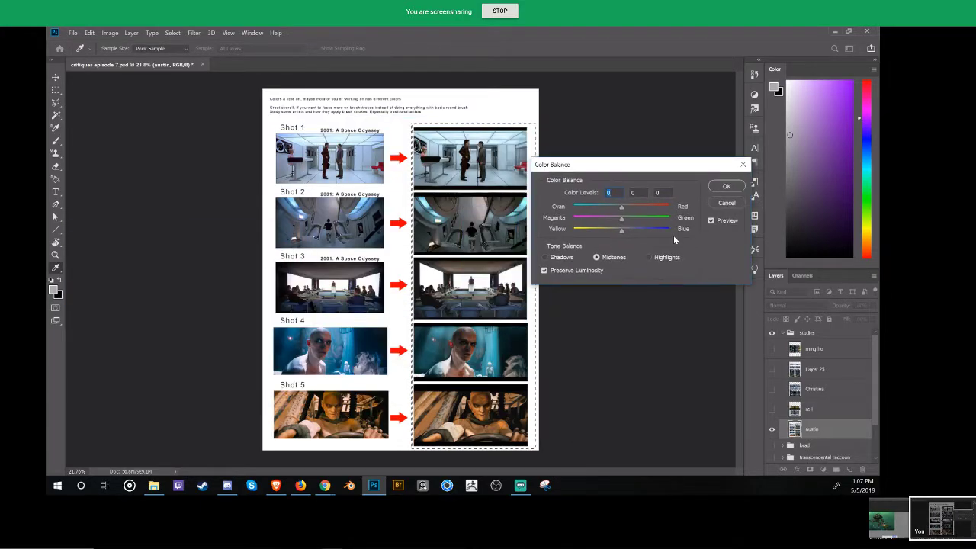
left_click_drag(620, 228, 634, 233)
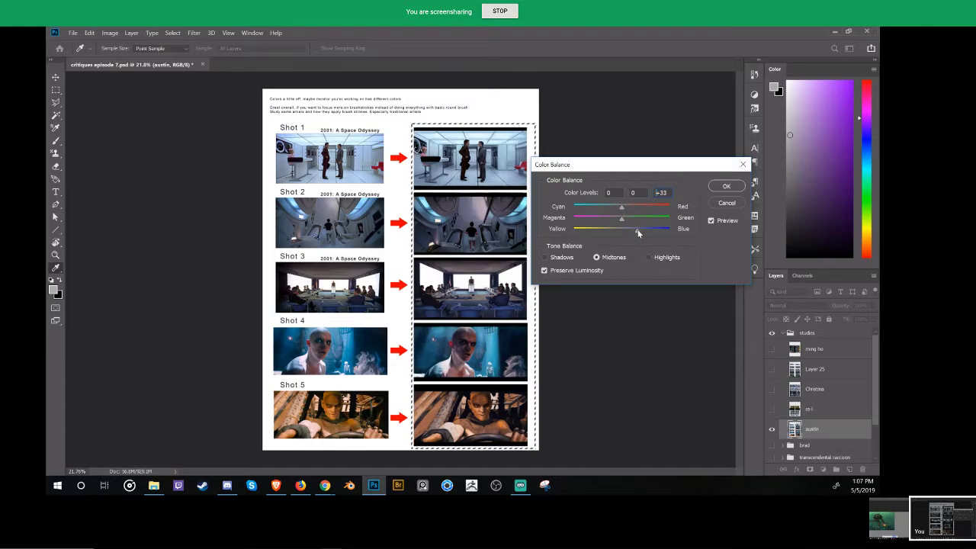
left_click(728, 187)
scroll(506, 213, "up", 5)
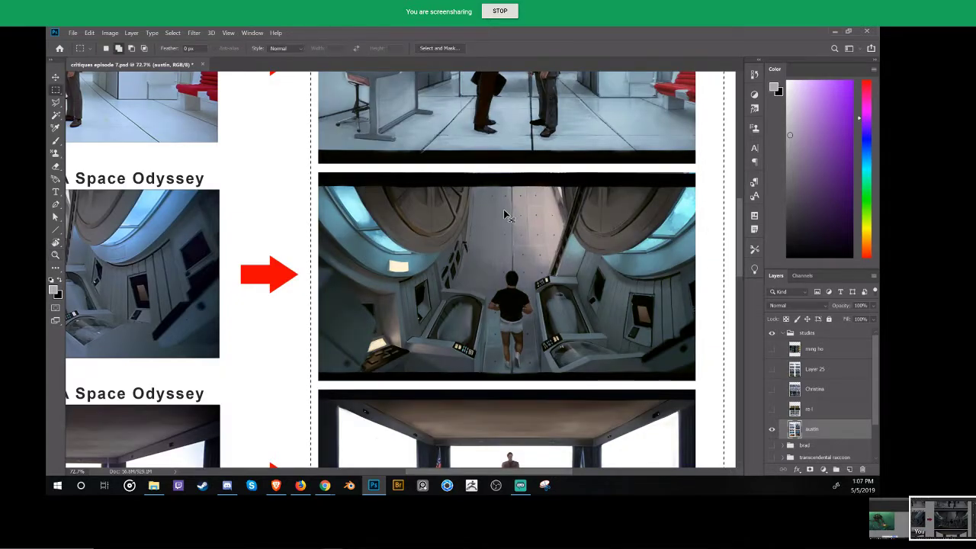
Pan through Shots 1–5 and zoom to about 130% on the Shot 5 painting.
scroll(505, 216, "down", 3)
left_click_drag(469, 250, 497, 305)
scroll(497, 304, "down", 5)
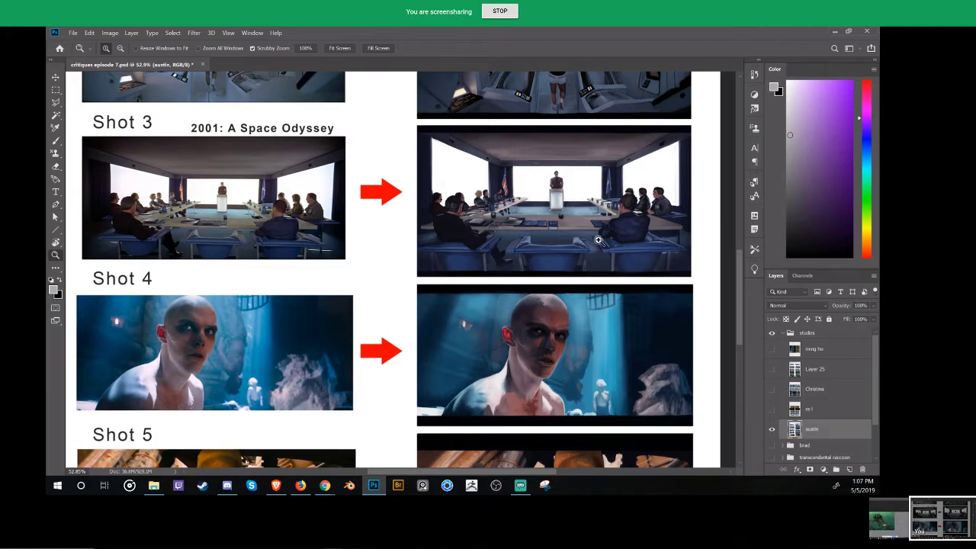
mouse_move(580, 186)
left_mouse_down()
mouse_move(557, 283)
mouse_move(602, 135)
mouse_move(568, 175)
left_mouse_up()
scroll(567, 175, "up", 10)
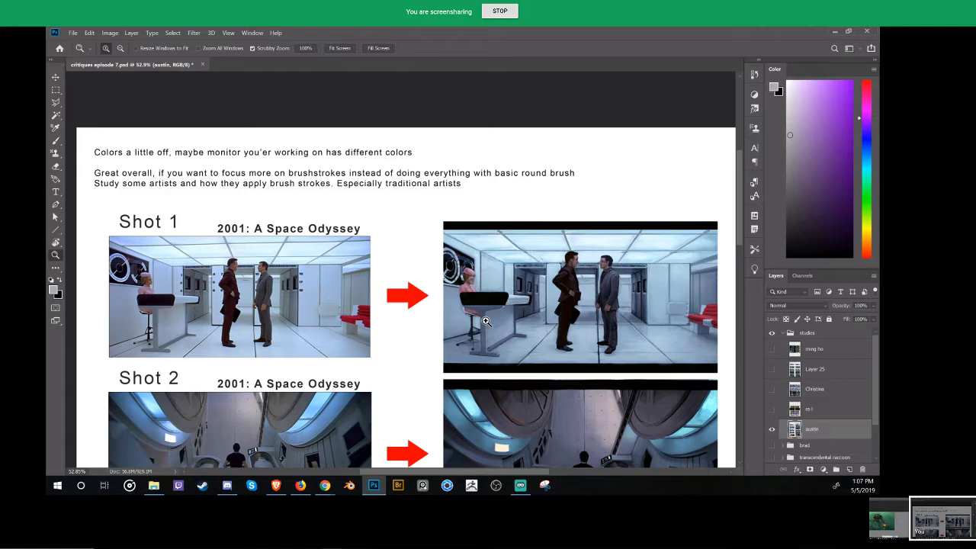
scroll(485, 321, "down", 10)
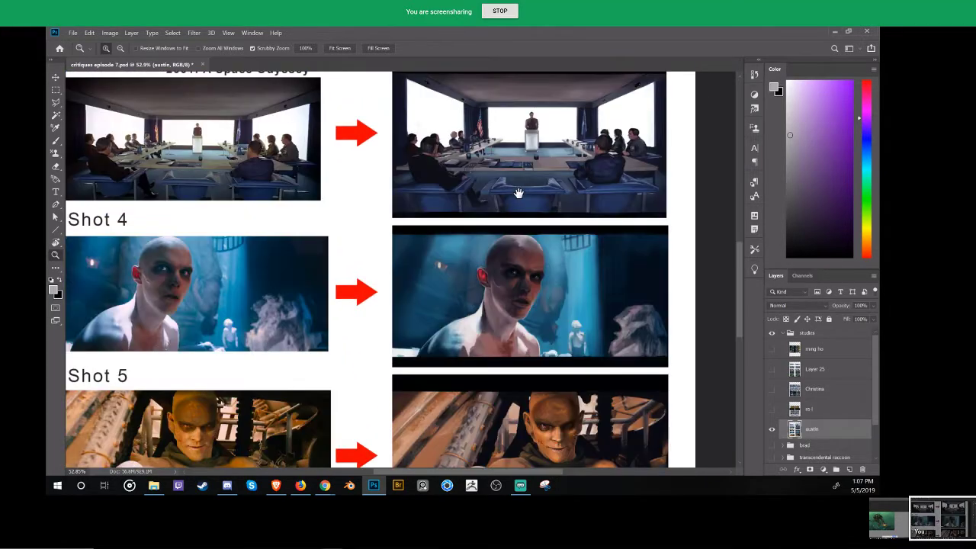
scroll(449, 342, "up", 5)
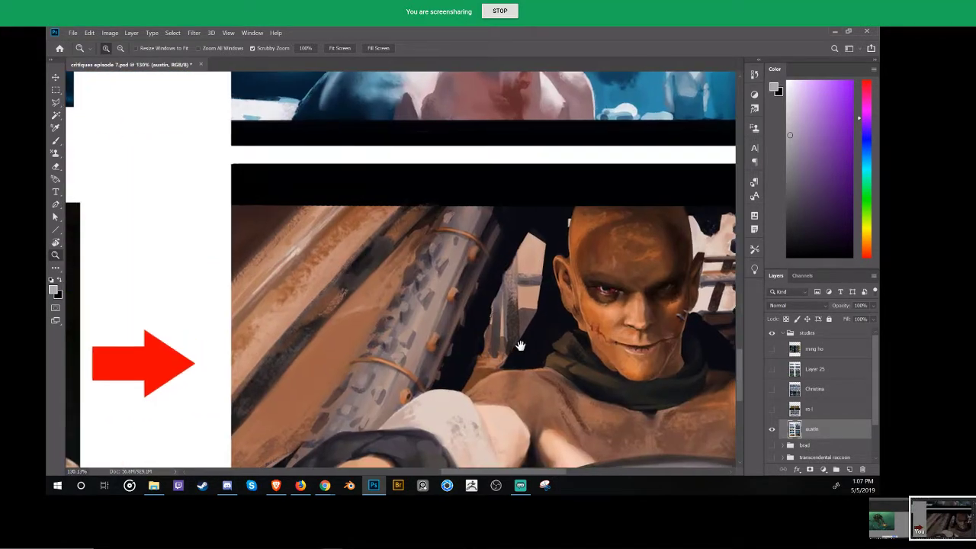
Zoom closely on the Shot 5 painting, then pan up through the neighbouring 2001 studies.
left_click_drag(523, 349, 396, 289)
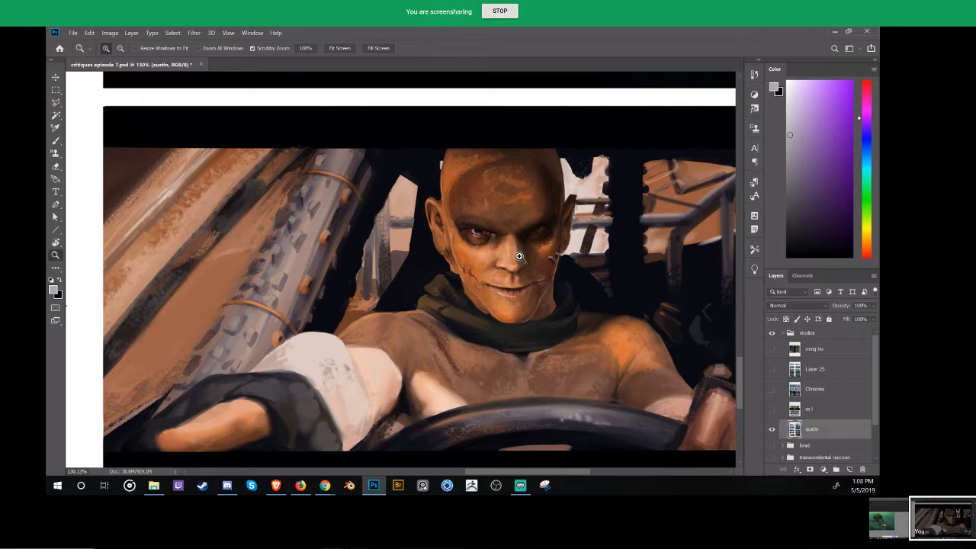
left_click_drag(465, 256, 536, 418)
left_click_drag(511, 243, 521, 379)
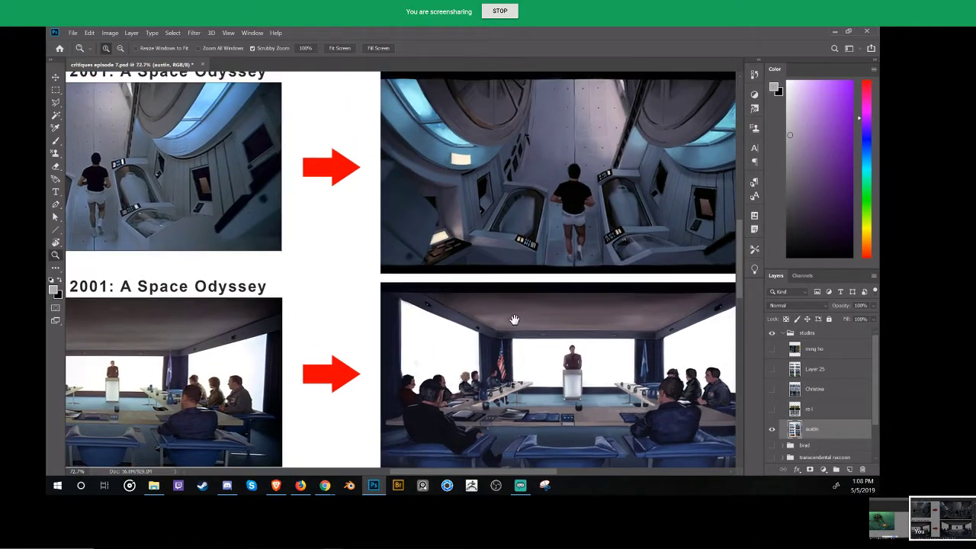
left_click_drag(516, 293, 511, 349)
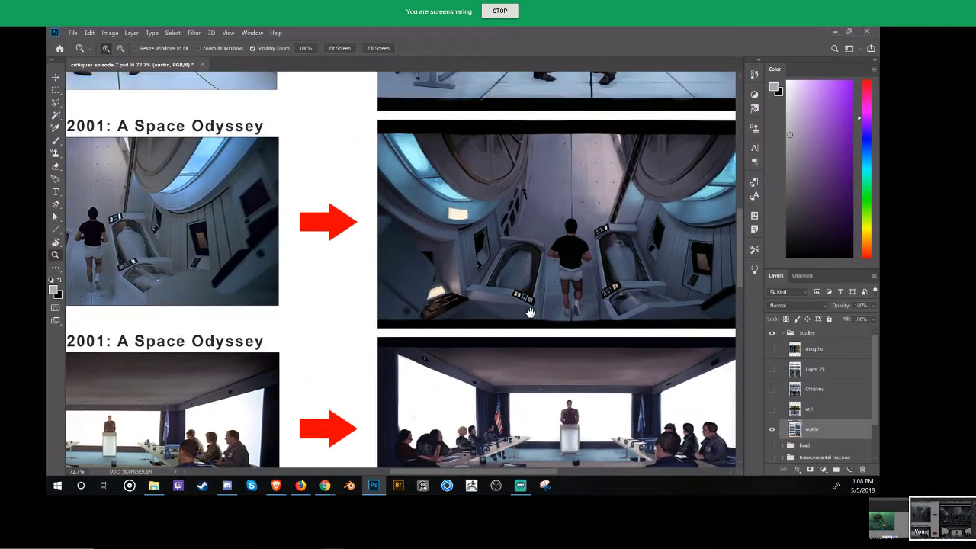
left_click_drag(453, 177, 468, 313)
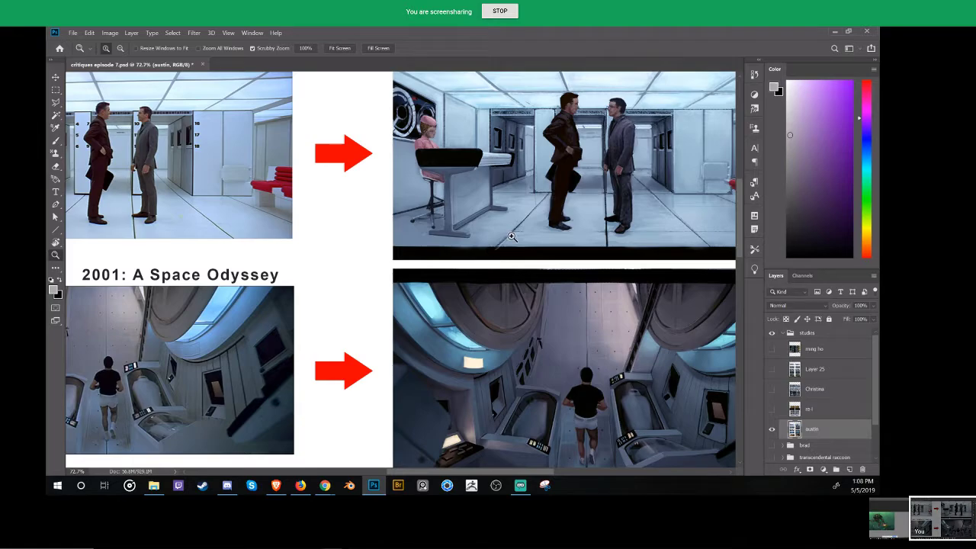
Return to the top critique notes and Shot 1 at 66%, glancing at Shot 2 below.
left_click_drag(543, 162, 422, 276)
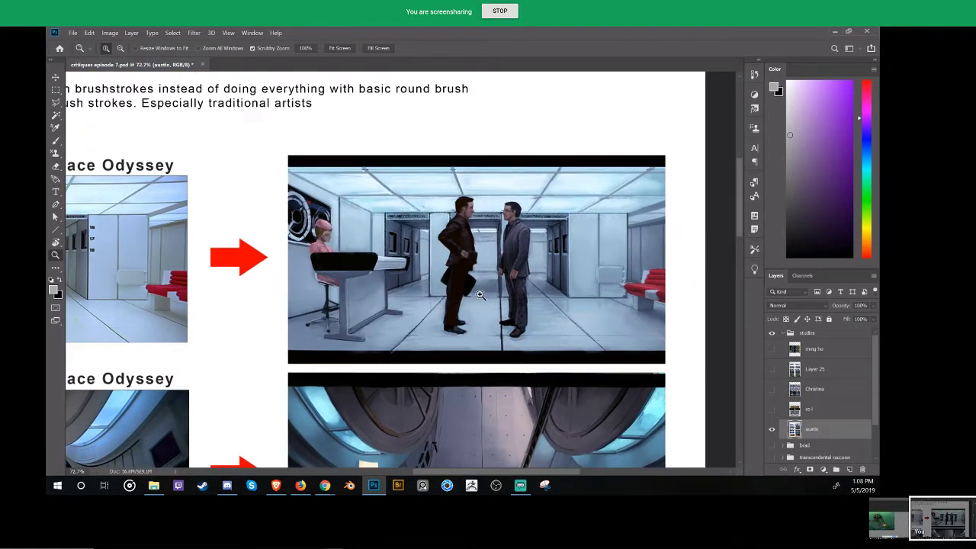
left_click(511, 229)
left_click_drag(550, 351, 536, 244)
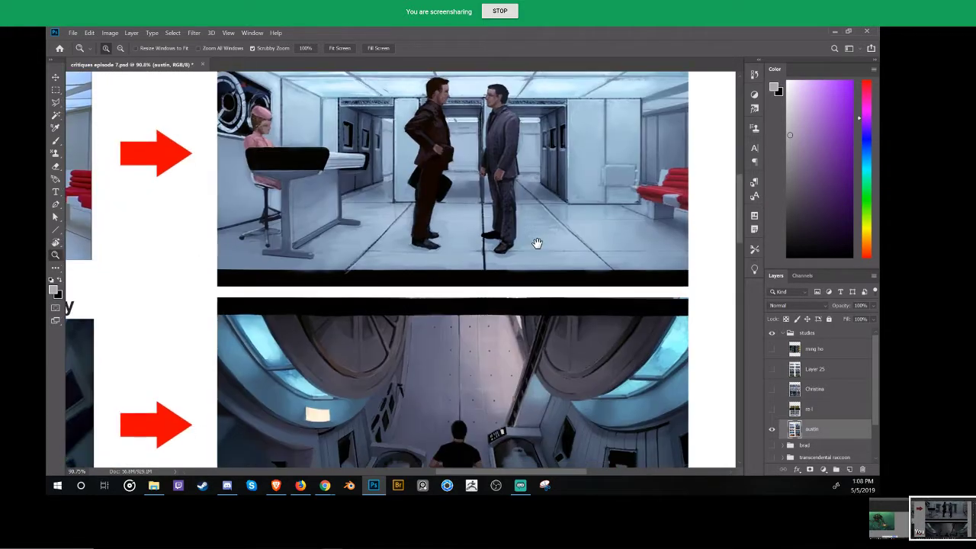
left_click_drag(515, 359, 503, 266)
left_click_drag(513, 310, 500, 307)
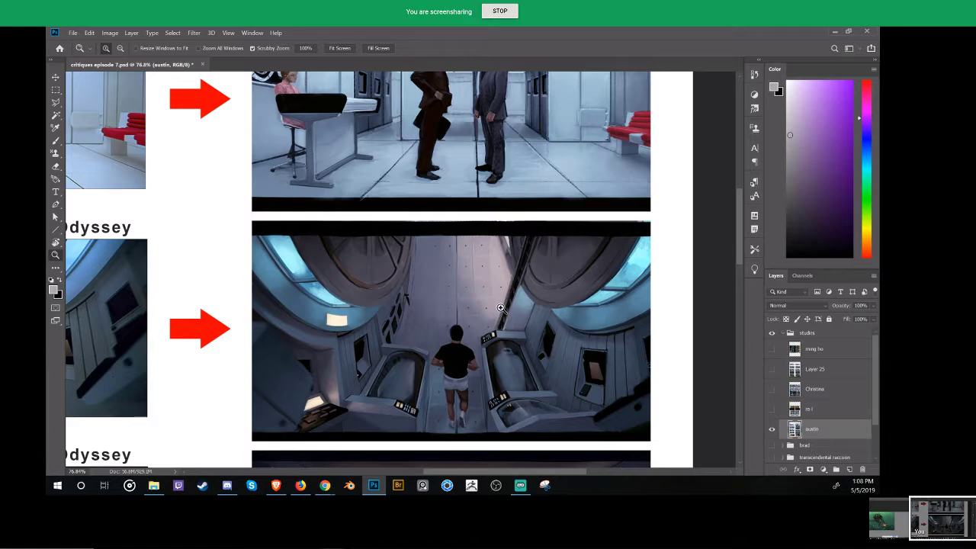
scroll(526, 327, "down", 3)
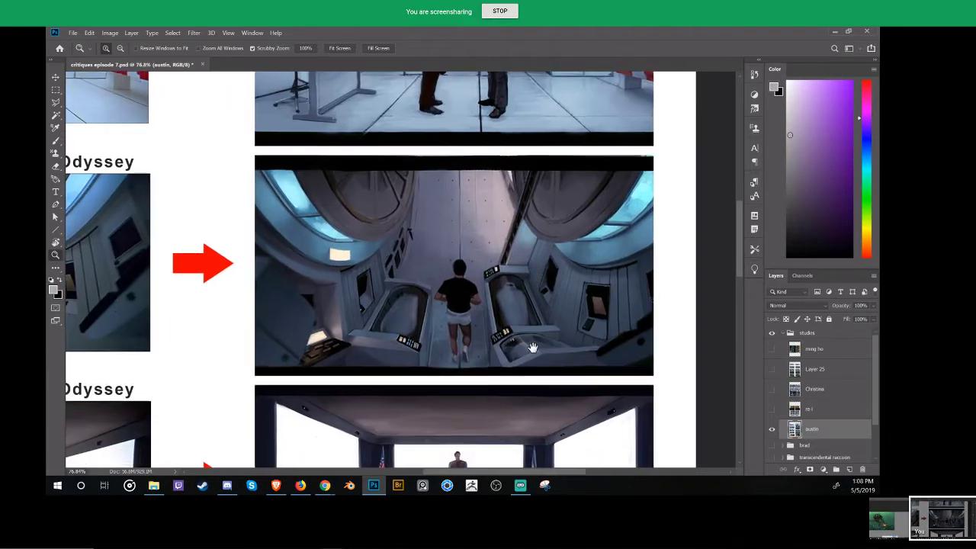
scroll(524, 311, "down", 3)
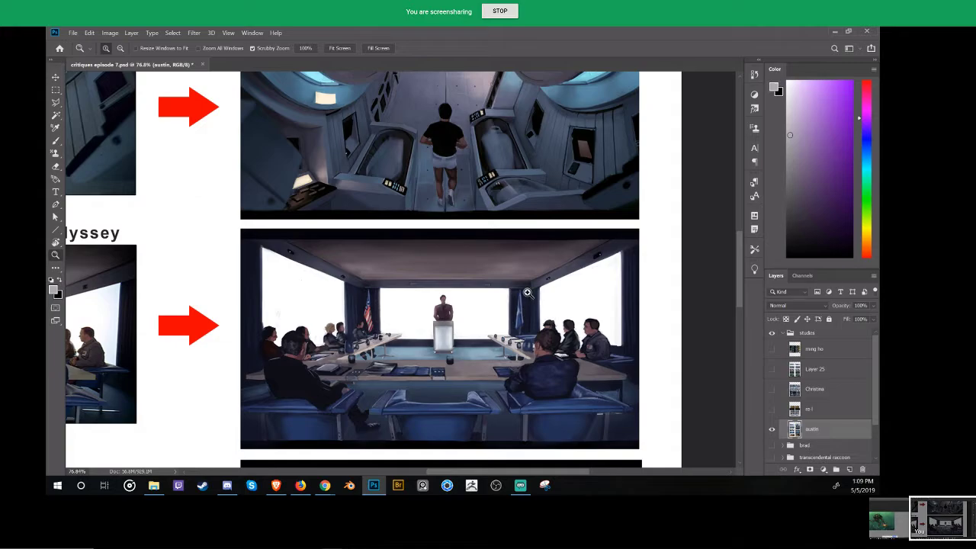
scroll(480, 312, "up", 10)
scroll(486, 312, "down", 3)
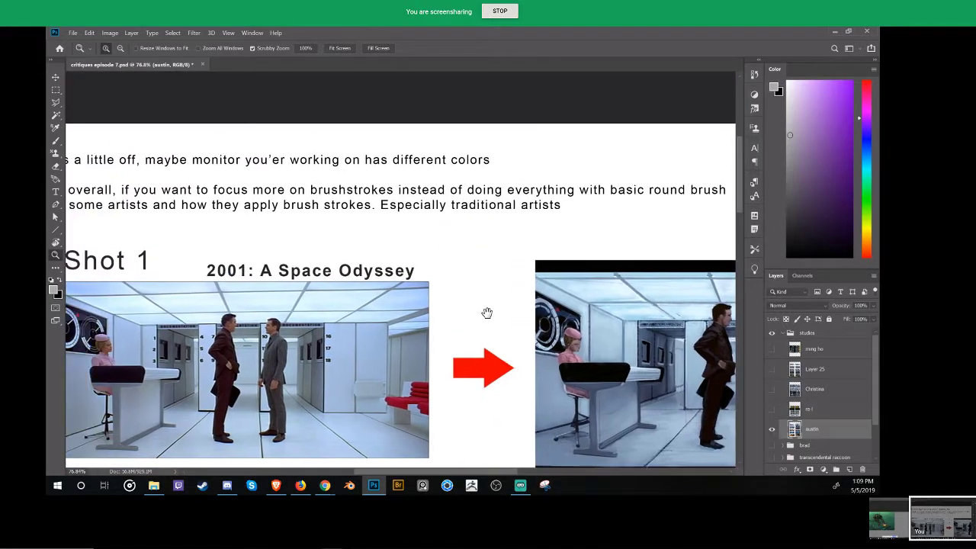
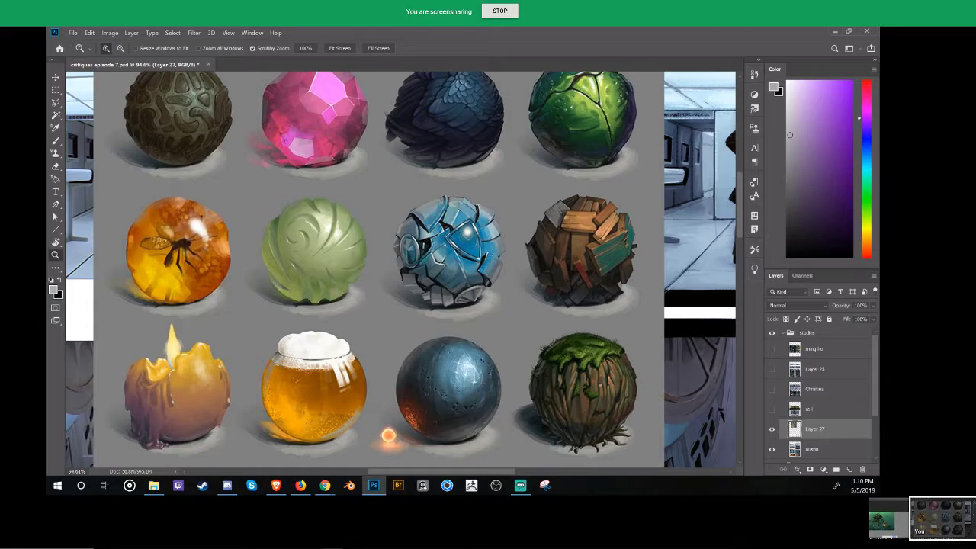
Return to the painting and bring the lower rows of spheres into view.
left_click(276, 484)
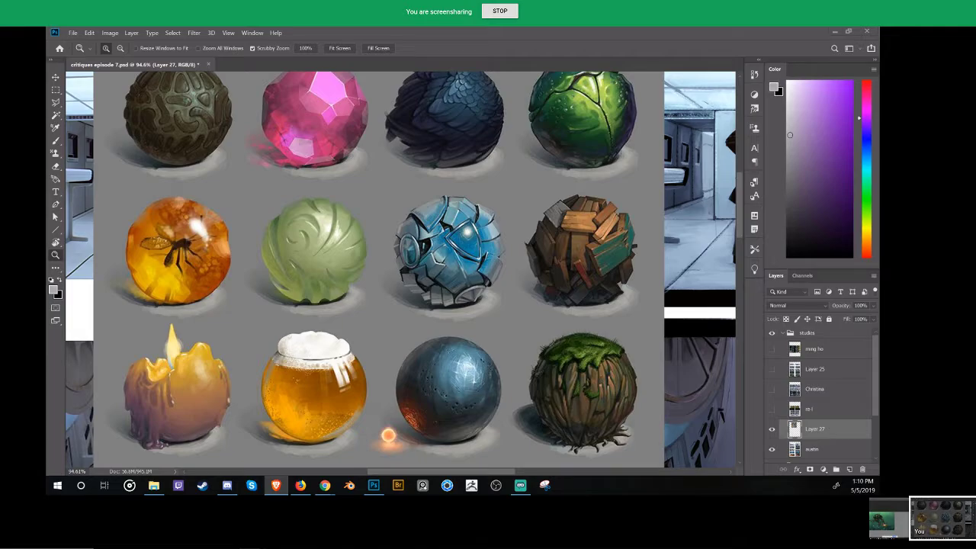
left_click(303, 216)
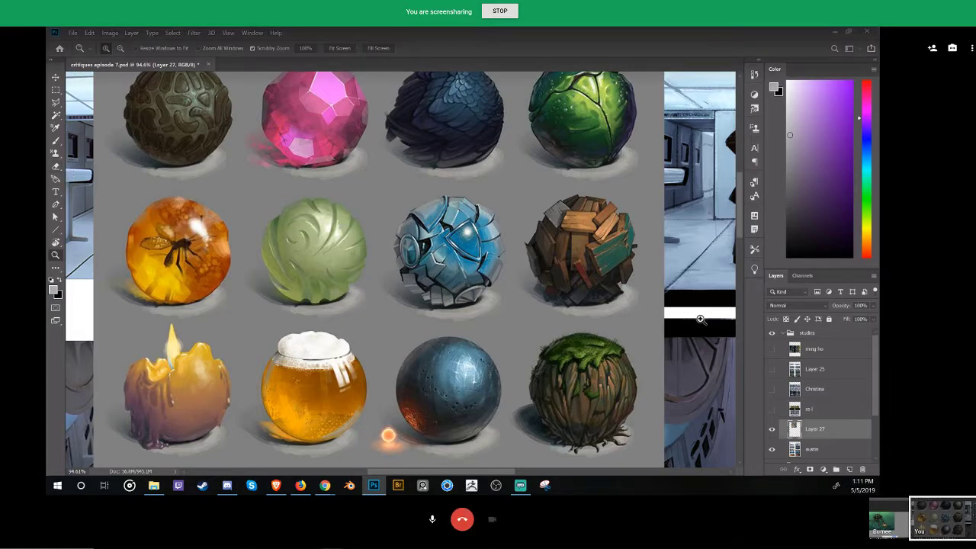
left_click(486, 253)
scroll(420, 170, "up", 5)
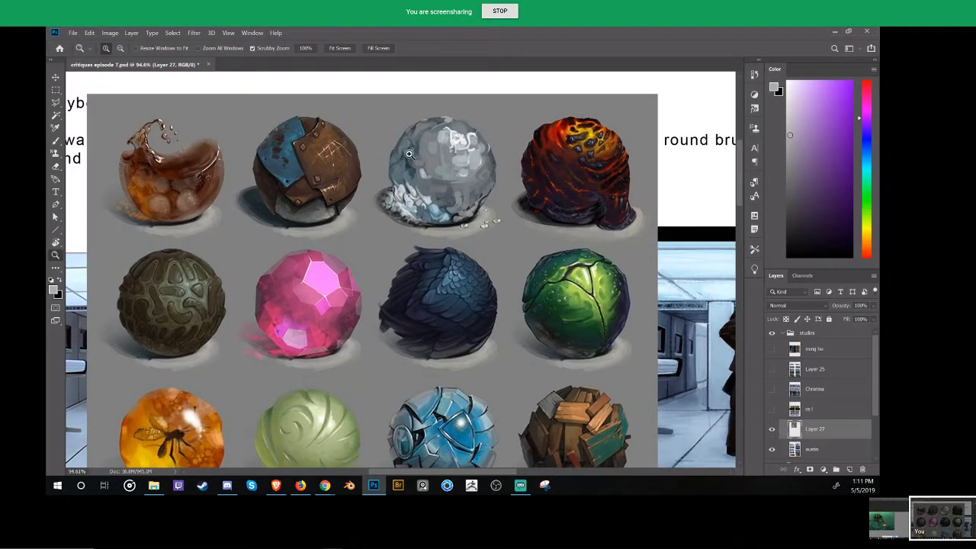
left_click_drag(575, 347, 572, 261)
Try white and purple brush circles around the wooden-plank sphere, undoing each attempt.
key("b")
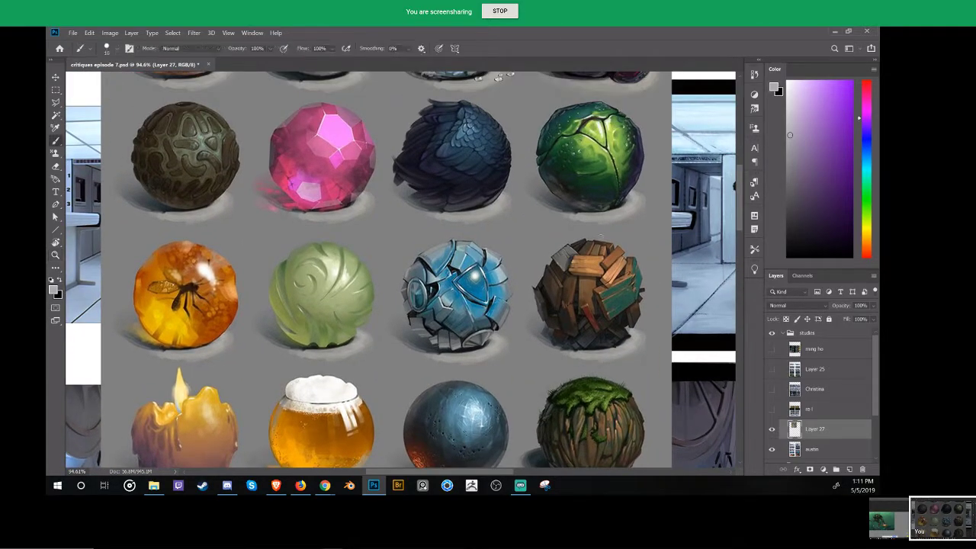
mouse_move(604, 229)
left_mouse_down()
mouse_move(551, 329)
mouse_move(642, 295)
mouse_move(565, 235)
mouse_move(517, 275)
mouse_move(540, 333)
mouse_move(668, 301)
mouse_move(606, 214)
left_mouse_up()
key("ctrl+z")
left_click_drag(559, 254, 584, 347)
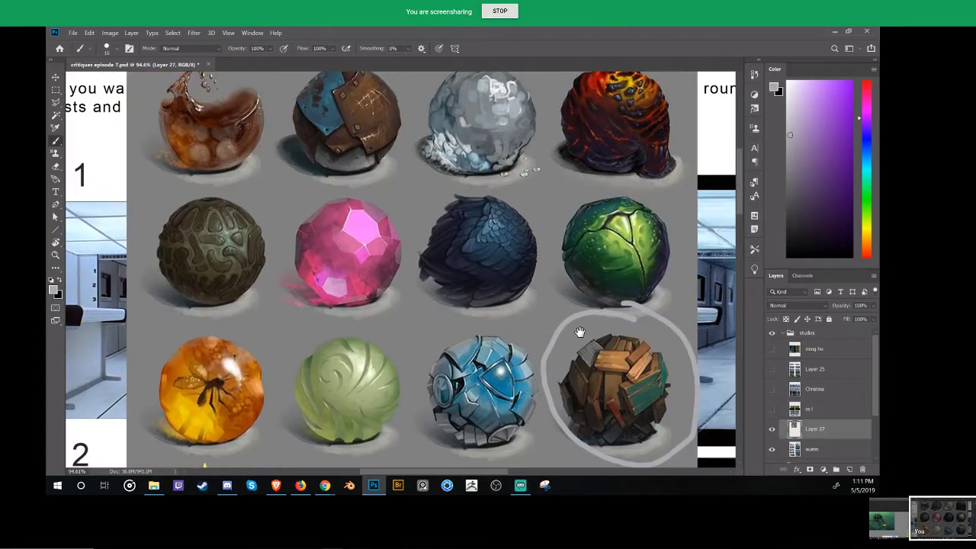
key("ctrl+z")
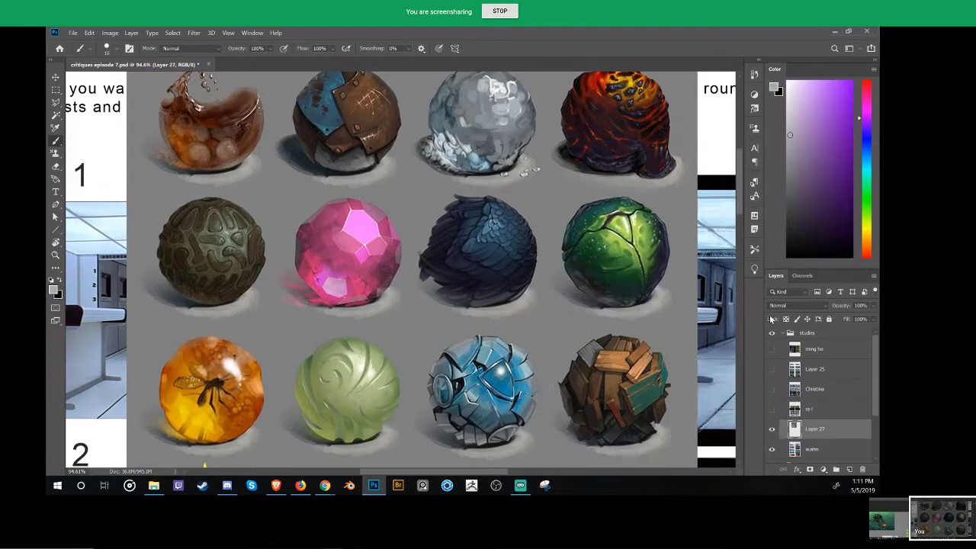
left_click(851, 81)
mouse_move(599, 318)
left_mouse_down()
mouse_move(577, 267)
mouse_move(604, 246)
mouse_move(602, 231)
mouse_move(596, 280)
mouse_move(572, 229)
mouse_move(525, 243)
mouse_move(503, 323)
mouse_move(538, 352)
mouse_move(584, 361)
mouse_move(615, 354)
mouse_move(635, 261)
mouse_move(602, 230)
mouse_move(512, 255)
mouse_move(502, 284)
mouse_move(509, 336)
mouse_move(533, 354)
mouse_move(583, 357)
mouse_move(608, 346)
mouse_move(626, 303)
mouse_move(619, 262)
mouse_move(558, 234)
mouse_move(580, 318)
left_mouse_up()
key("ctrl+z")
Switch to a pale near-white colour and circle the dark feathered sphere.
left_click(793, 81)
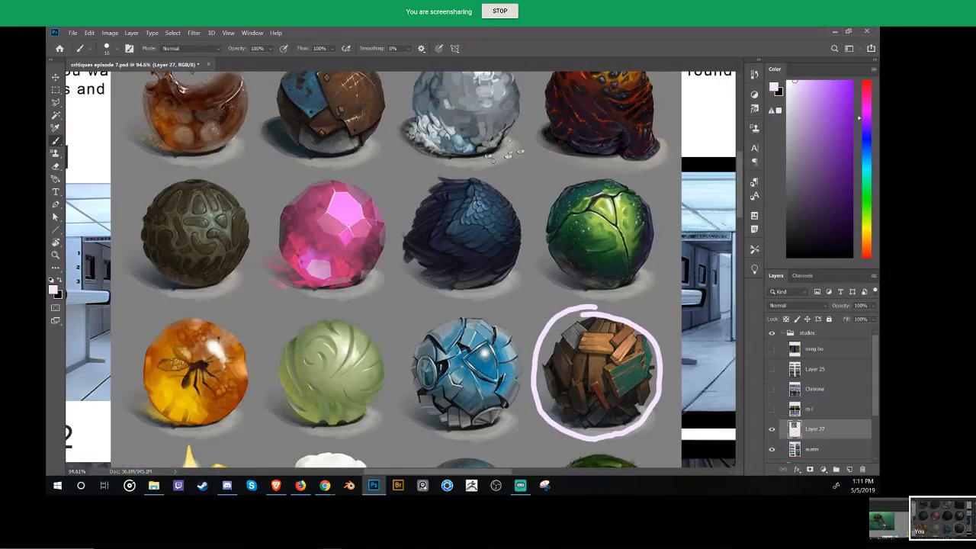
mouse_move(474, 165)
left_mouse_down()
mouse_move(418, 178)
mouse_move(399, 198)
mouse_move(393, 258)
mouse_move(436, 294)
mouse_move(525, 297)
mouse_move(553, 263)
mouse_move(482, 161)
left_mouse_up()
key("ctrl+z")
mouse_move(488, 173)
left_mouse_down()
mouse_move(406, 252)
mouse_move(453, 294)
mouse_move(526, 211)
mouse_move(479, 174)
mouse_move(532, 187)
left_mouse_up()
Pan across the sphere rows and try circling the glowing orange dot, then undo it.
left_click_drag(352, 243, 344, 165)
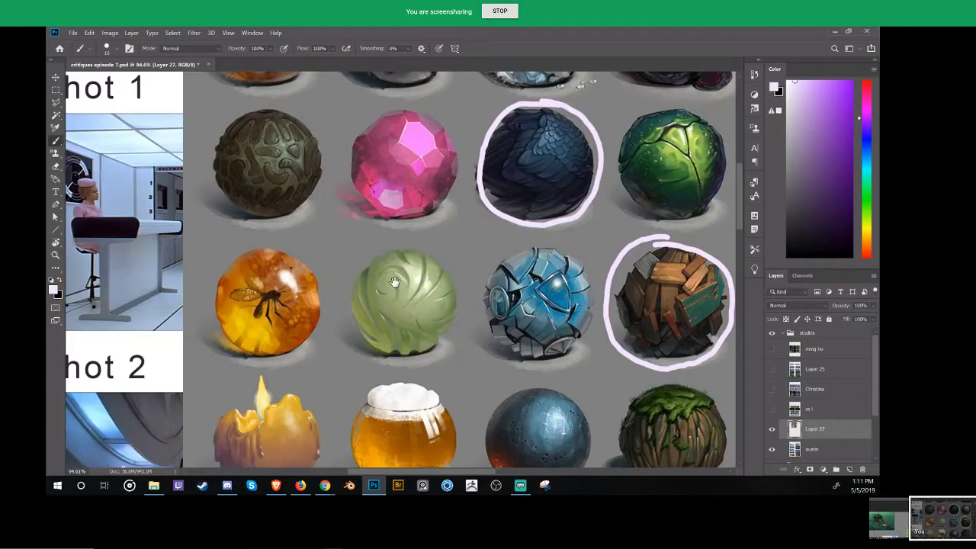
left_click_drag(409, 327, 258, 261)
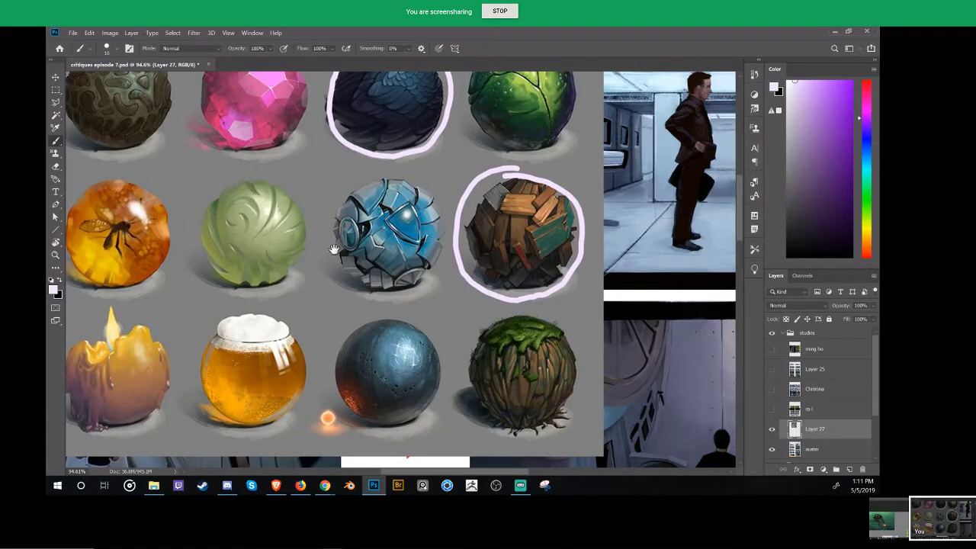
left_click_drag(334, 215, 367, 349)
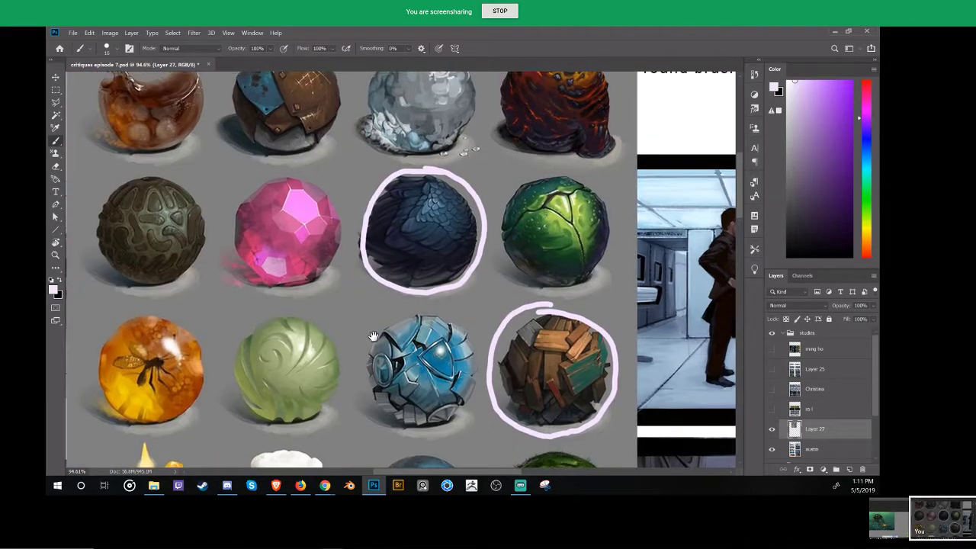
left_click_drag(372, 233, 371, 311)
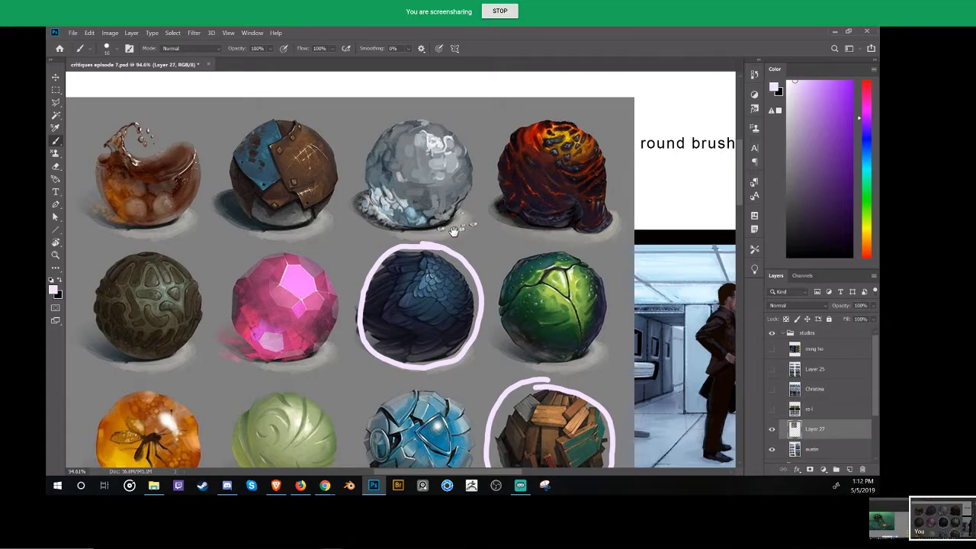
left_click_drag(457, 218, 516, 190)
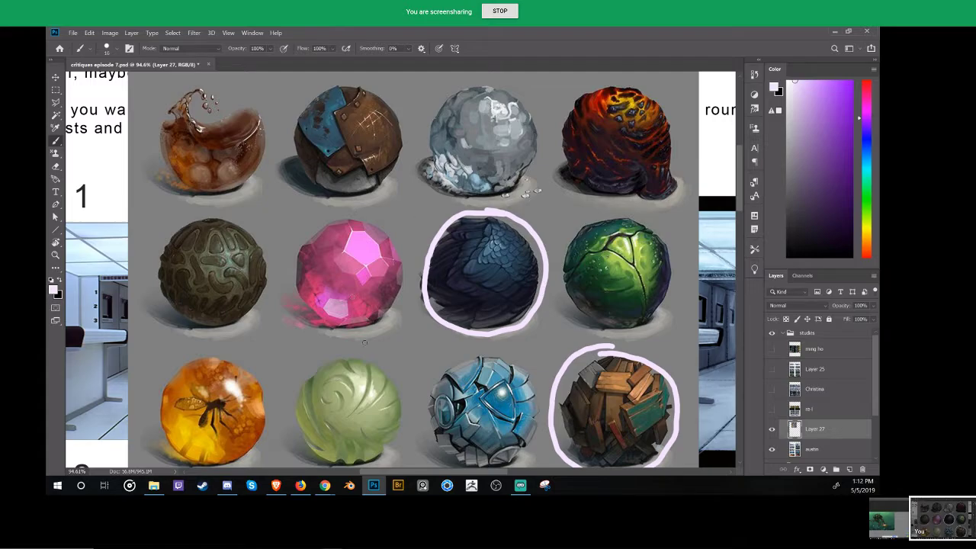
scroll(451, 378, "down", 5)
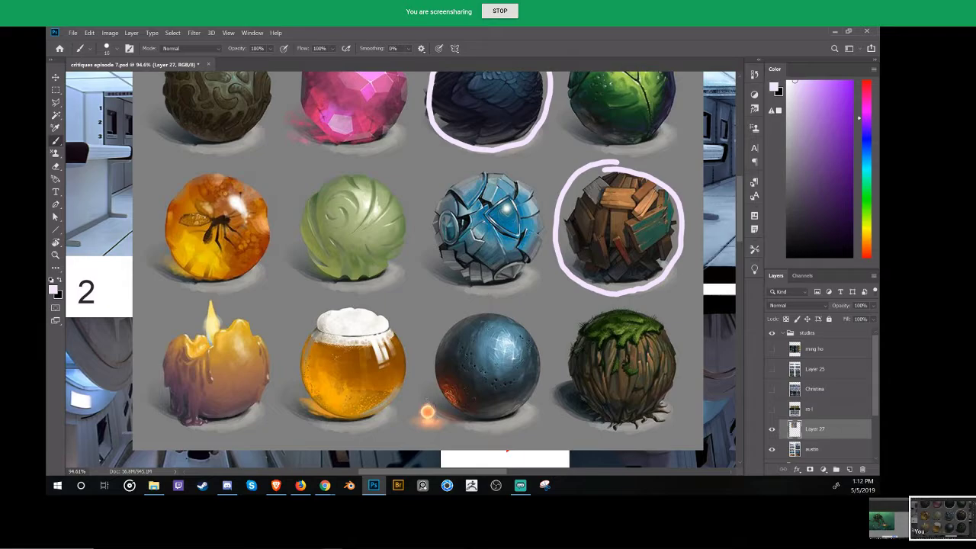
mouse_move(430, 396)
left_mouse_down()
mouse_move(418, 433)
mouse_move(443, 395)
mouse_move(413, 398)
mouse_move(424, 434)
mouse_move(412, 392)
mouse_move(438, 427)
left_mouse_up()
key("ctrl+z")
key("ctrl+z")
Sample orange from the glowing dot and try a circle on the splashing glass sphere.
left_click(426, 410, "alt")
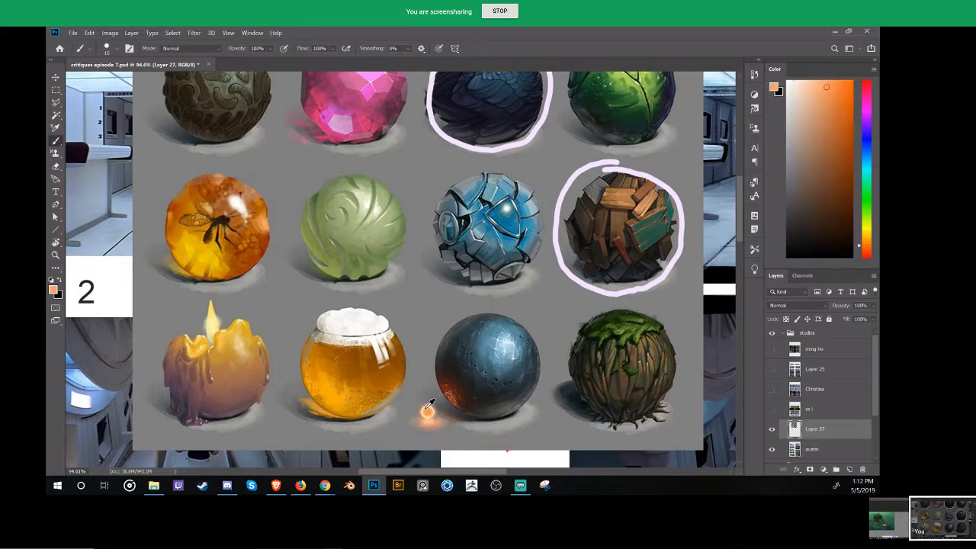
left_click(427, 409, "alt")
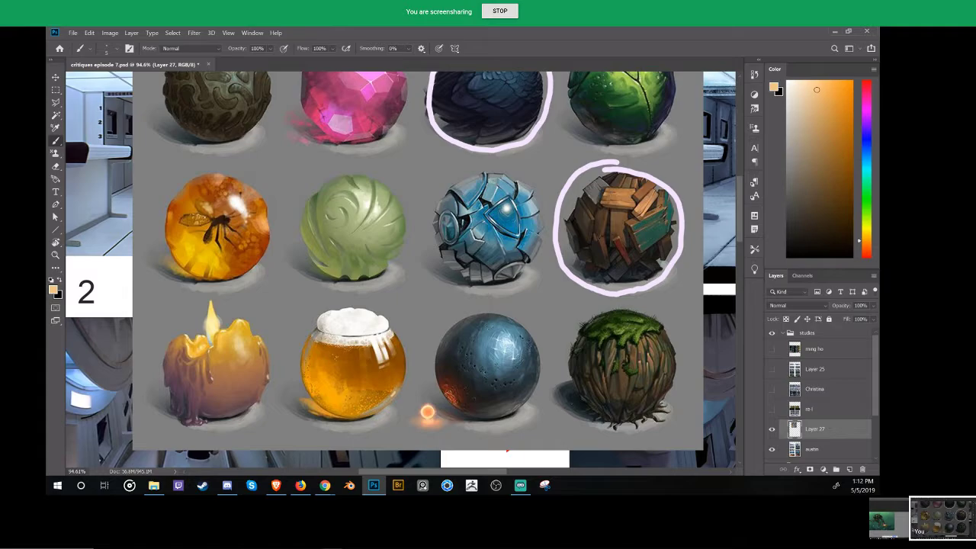
scroll(526, 367, "up", 5)
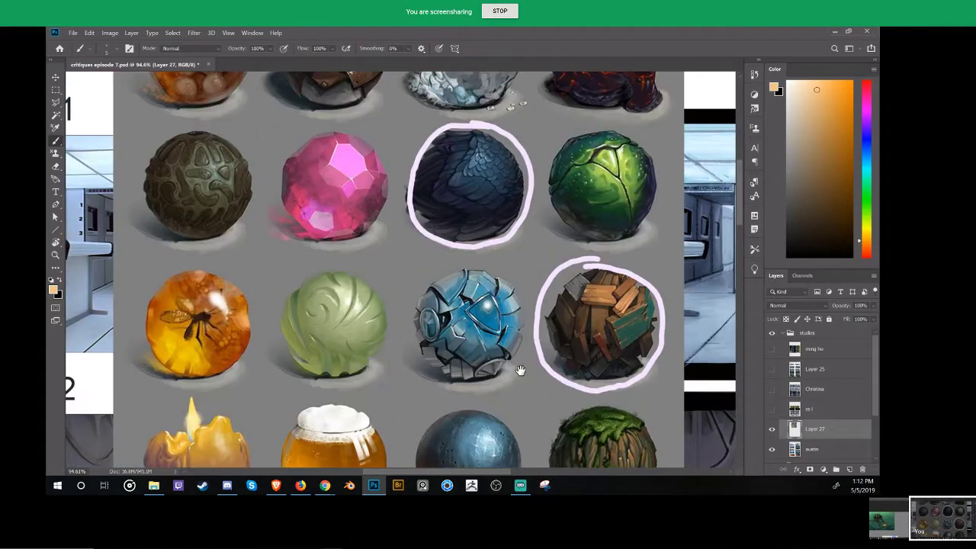
scroll(526, 367, "down", 1)
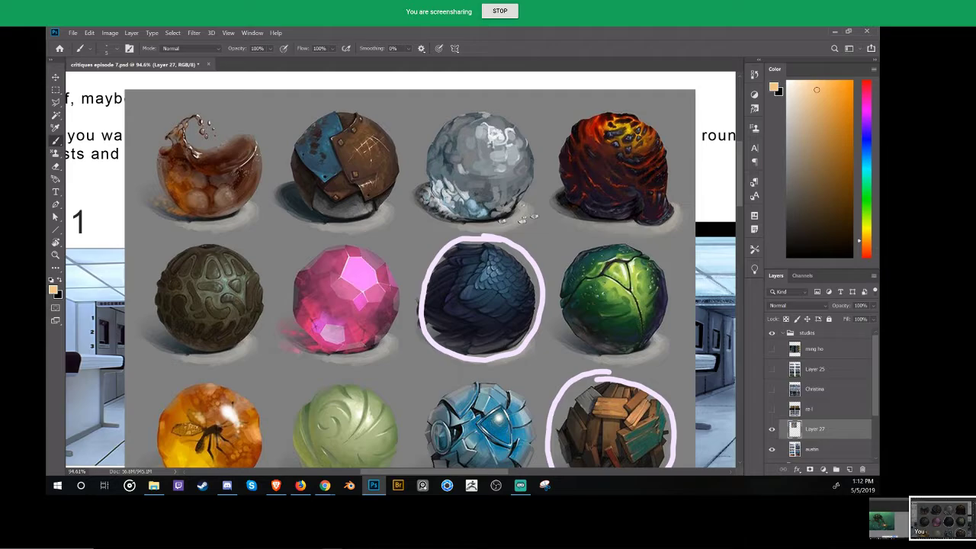
mouse_move(259, 149)
left_mouse_down()
mouse_move(199, 238)
mouse_move(267, 216)
mouse_move(247, 120)
mouse_move(207, 107)
mouse_move(157, 115)
mouse_move(139, 190)
mouse_move(179, 219)
mouse_move(276, 185)
mouse_move(267, 126)
mouse_move(234, 109)
left_mouse_up()
key("ctrl+z")
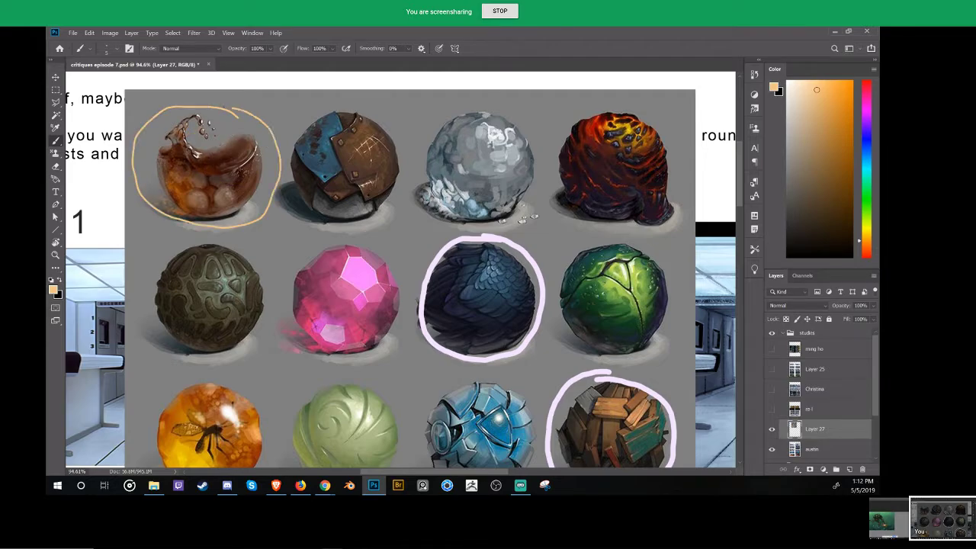
Zoom in on the top-left glass sphere and remove the oversized orange circle.
key("z")
left_click_drag(187, 174, 212, 176)
key("ctrl+z")
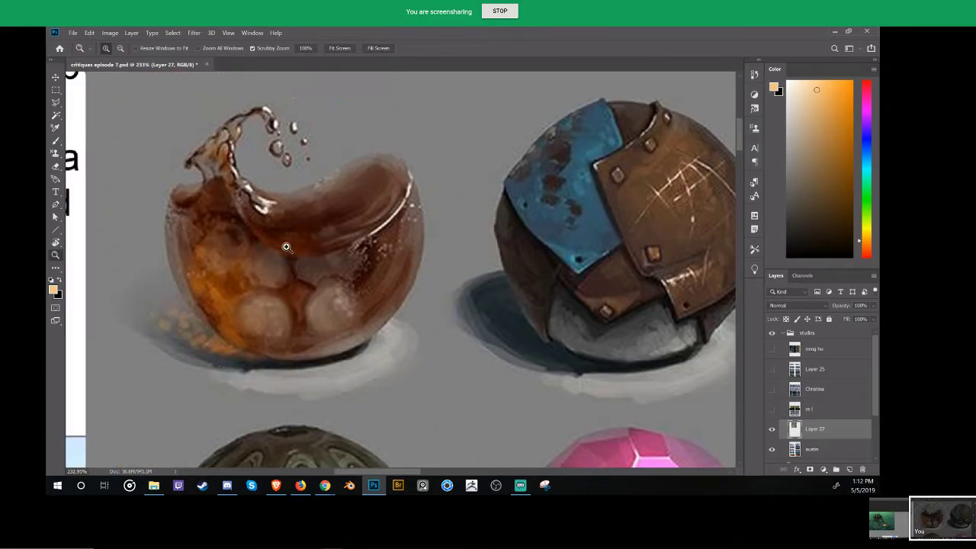
key("b")
Circle the splash base, lower-left and right side of the glass sphere in orange.
mouse_move(242, 164)
left_mouse_down()
mouse_move(226, 219)
mouse_move(267, 237)
mouse_move(297, 211)
mouse_move(265, 172)
mouse_move(238, 167)
left_mouse_up()
mouse_move(365, 218)
left_mouse_down()
mouse_move(393, 249)
mouse_move(419, 197)
left_mouse_up()
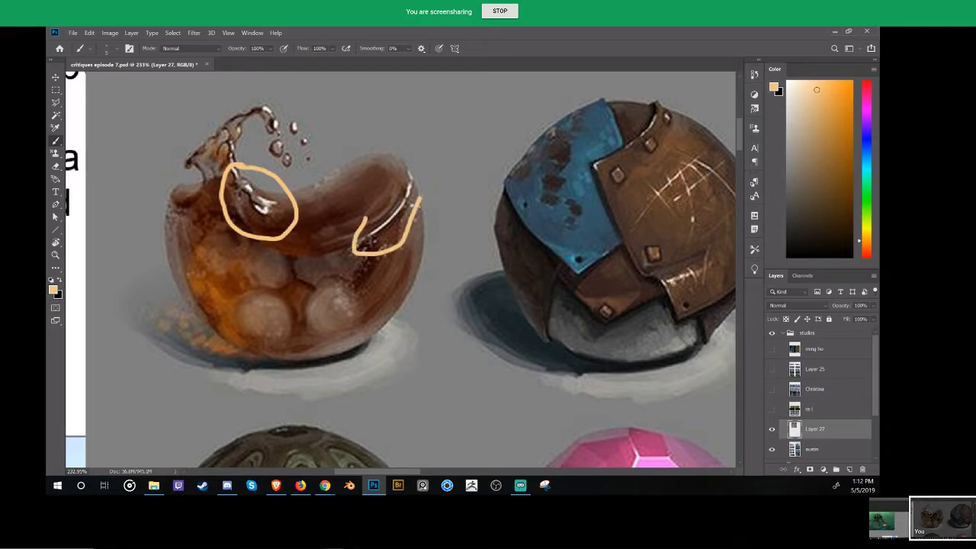
key("ctrl+z")
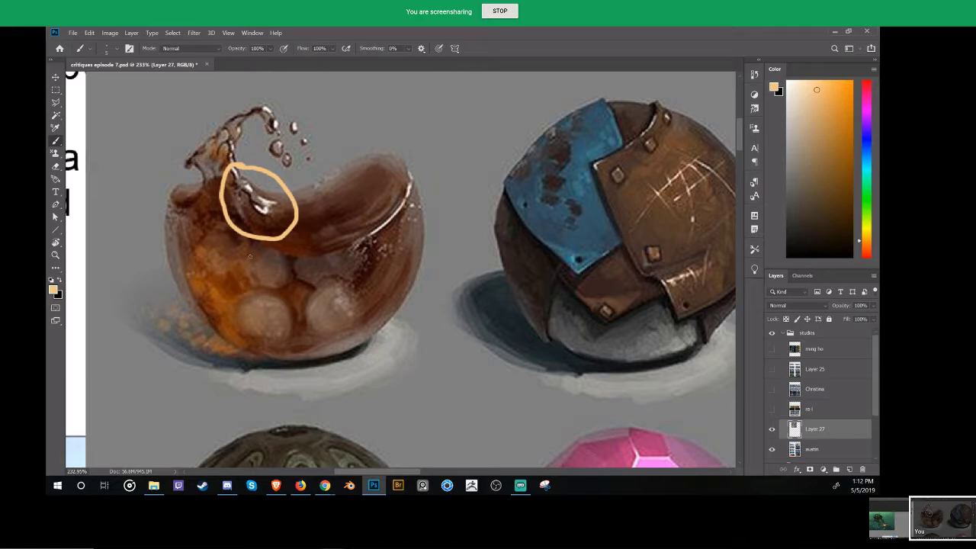
mouse_move(249, 257)
left_mouse_down()
mouse_move(226, 244)
mouse_move(189, 270)
mouse_move(181, 309)
mouse_move(241, 319)
mouse_move(259, 276)
mouse_move(252, 250)
left_mouse_up()
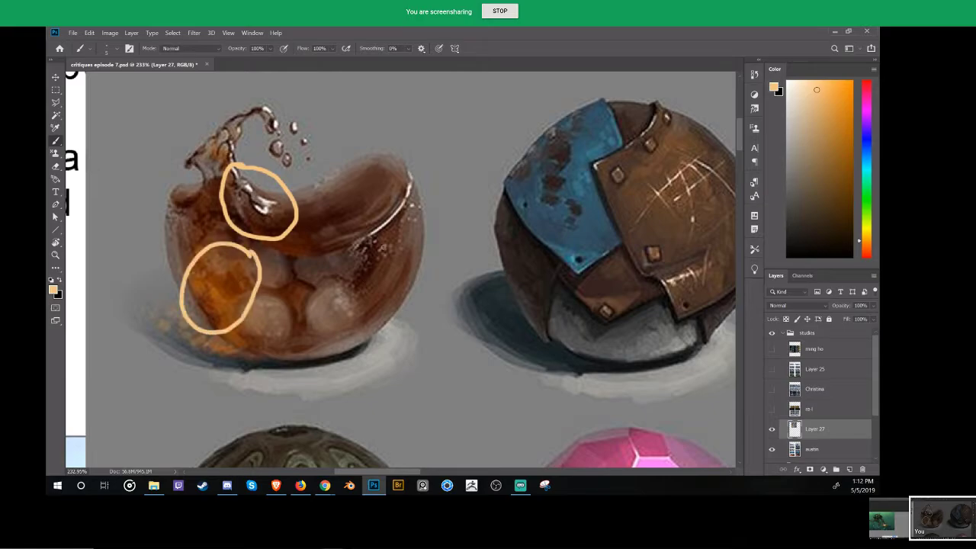
mouse_move(384, 228)
left_mouse_down()
mouse_move(355, 237)
mouse_move(366, 291)
mouse_move(412, 266)
mouse_move(404, 229)
mouse_move(348, 233)
mouse_move(390, 282)
left_mouse_up()
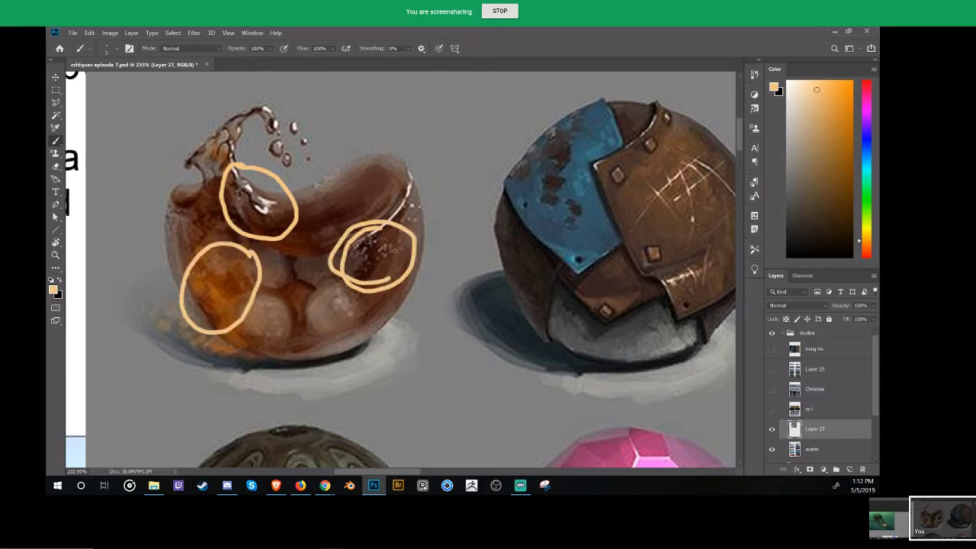
key("ctrl+z")
left_click_drag(378, 232, 374, 231)
Circle the brown plate's scratches, the blue plate's rust and the pink gem's top facet.
mouse_move(329, 288)
left_mouse_down()
mouse_move(317, 333)
mouse_move(358, 328)
left_mouse_up()
scroll(435, 279, "right", 5)
mouse_move(521, 163)
left_mouse_down()
mouse_move(486, 225)
mouse_move(542, 165)
mouse_move(507, 162)
left_mouse_up()
mouse_move(412, 161)
left_mouse_down()
mouse_move(389, 217)
mouse_move(383, 154)
left_mouse_up()
scroll(381, 191, "down", 6)
scroll(381, 191, "right", 3)
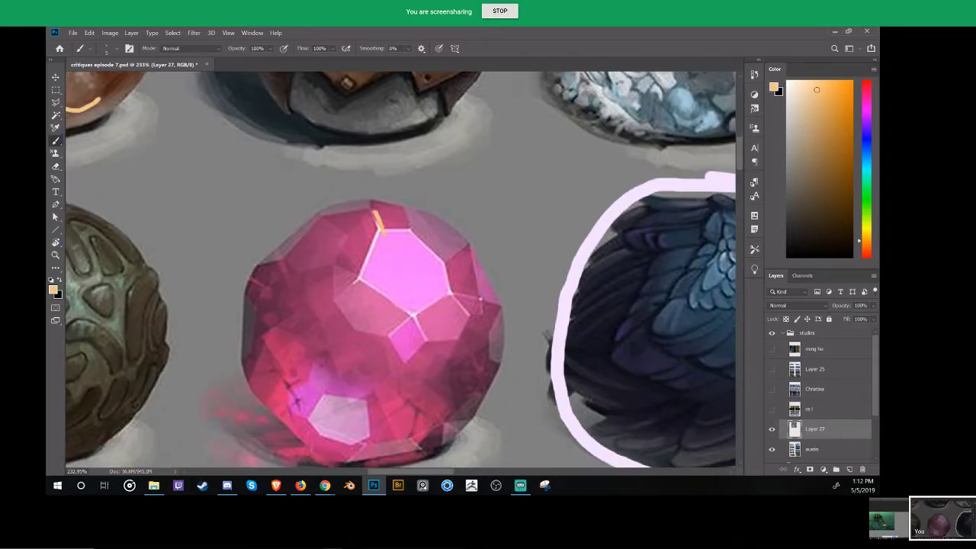
mouse_move(377, 227)
left_mouse_down()
mouse_move(362, 314)
mouse_move(468, 313)
mouse_move(392, 216)
left_mouse_up()
left_click_drag(564, 288, 337, 244)
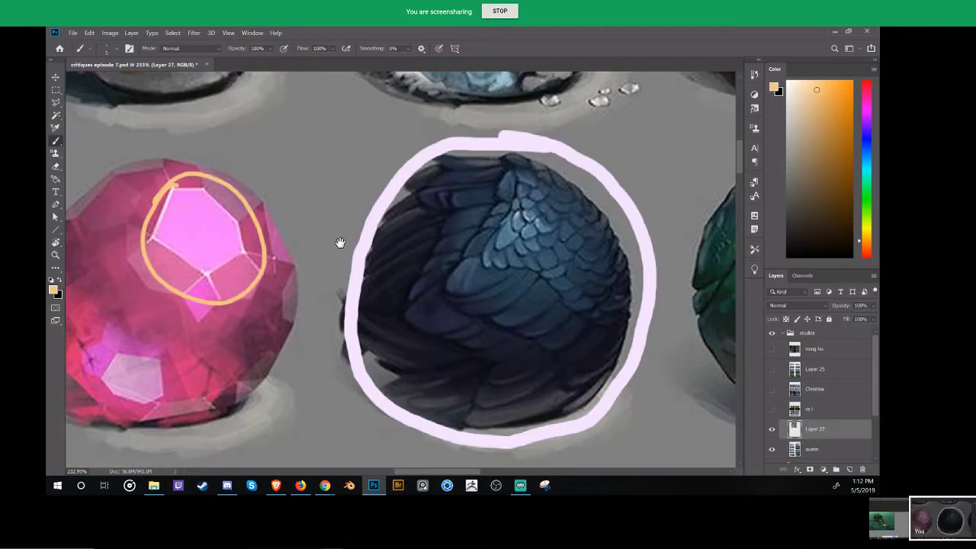
scroll(364, 283, "right", 4)
key("z")
scroll(417, 290, "down", 2)
key("b")
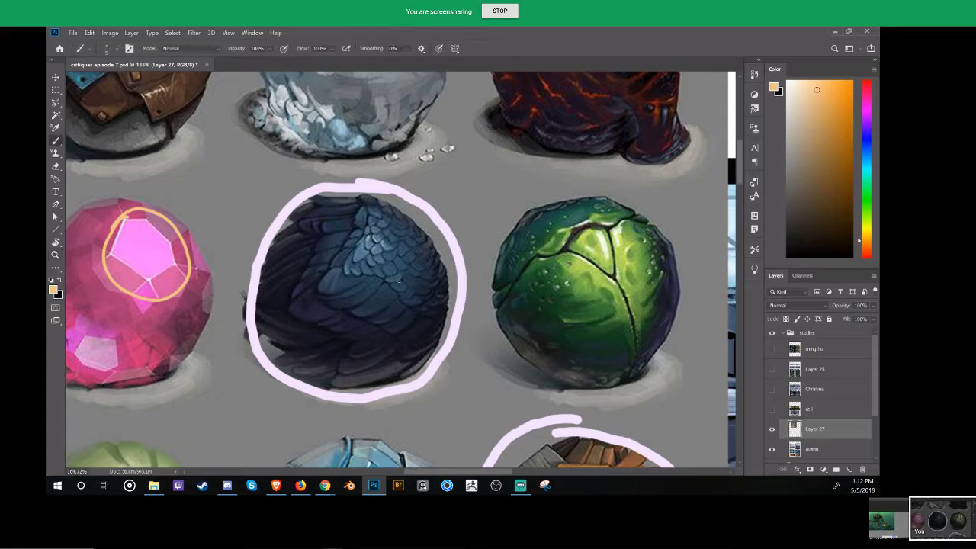
mouse_move(413, 207)
left_mouse_down()
mouse_move(277, 193)
mouse_move(265, 392)
mouse_move(436, 238)
left_mouse_up()
key("ctrl+z")
scroll(426, 221, "down", 2)
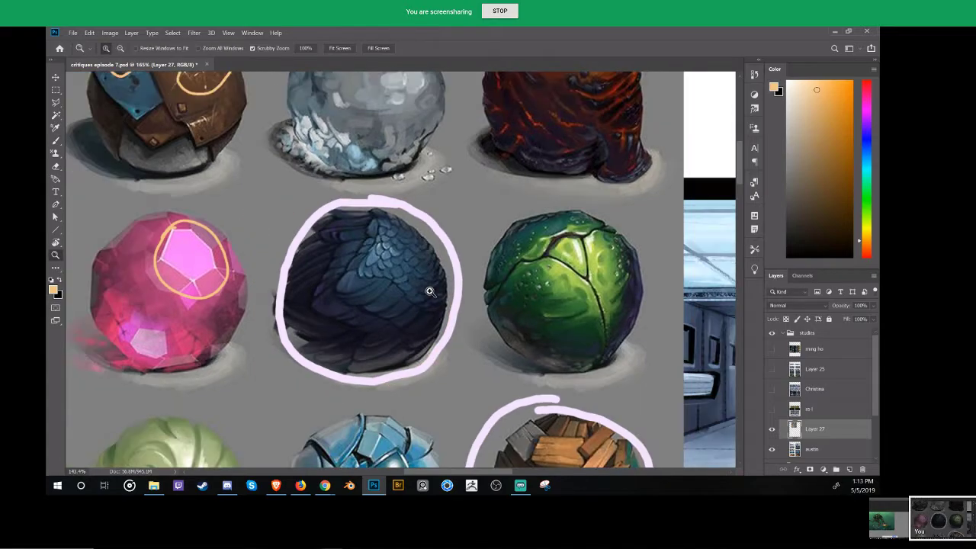
mouse_move(488, 442)
left_mouse_down()
mouse_move(477, 333)
mouse_move(435, 251)
mouse_move(450, 266)
mouse_move(405, 389)
left_mouse_up()
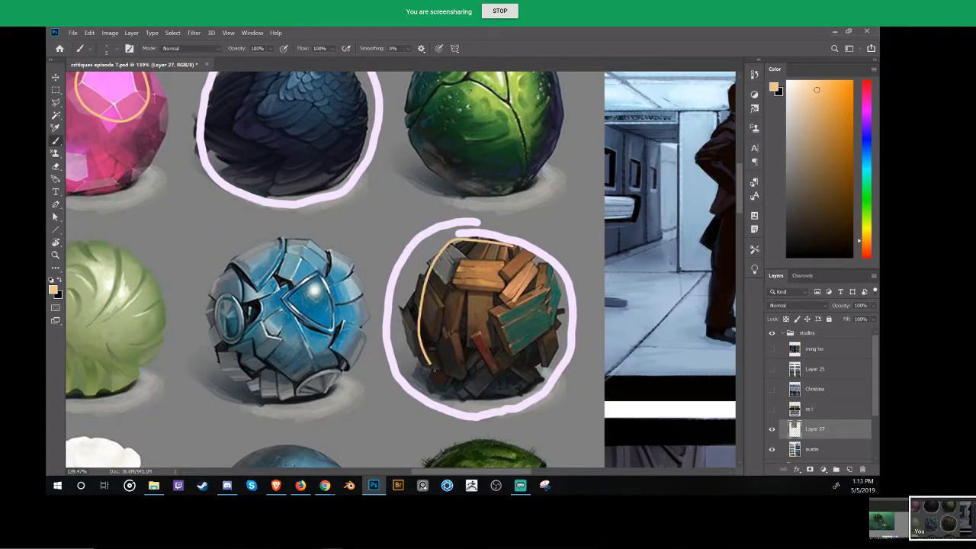
key("ctrl+z")
mouse_move(336, 383)
left_mouse_down()
mouse_move(536, 379)
mouse_move(602, 315)
mouse_move(614, 226)
mouse_move(514, 173)
mouse_move(394, 422)
mouse_move(330, 203)
left_mouse_up()
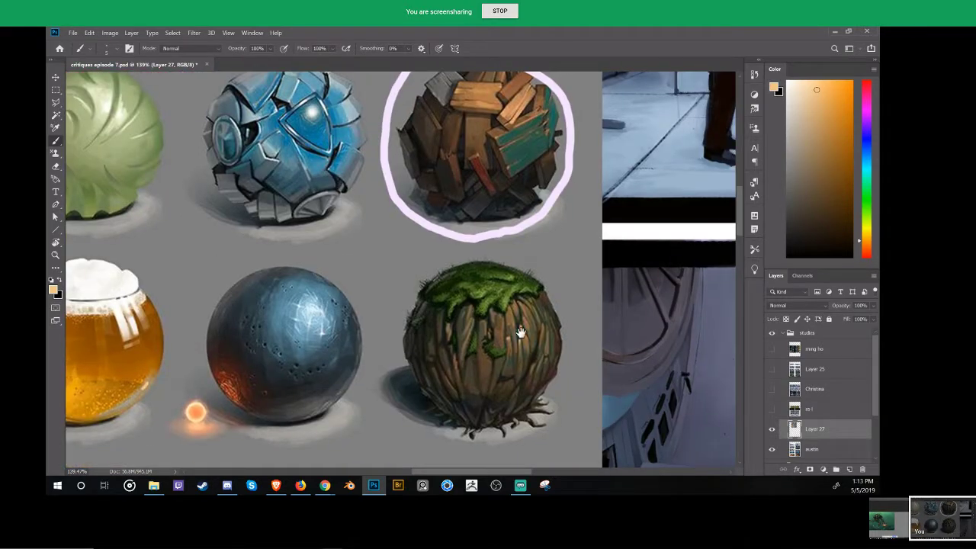
left_click_drag(521, 332, 501, 331)
mouse_move(487, 265)
left_mouse_down()
mouse_move(392, 303)
mouse_move(526, 415)
mouse_move(457, 322)
mouse_move(327, 218)
mouse_move(327, 244)
left_mouse_up()
mouse_move(448, 95)
left_mouse_down()
mouse_move(505, 118)
mouse_move(392, 221)
mouse_move(533, 152)
left_mouse_up()
key("ctrl+z")
key("ctrl+z")
left_click_drag(471, 99, 483, 147)
key("ctrl+z")
mouse_move(415, 104)
left_mouse_down()
mouse_move(492, 165)
mouse_move(525, 154)
mouse_move(419, 111)
mouse_move(481, 151)
mouse_move(500, 148)
mouse_move(403, 118)
mouse_move(503, 146)
left_mouse_up()
key("ctrl+z")
key("ctrl+z")
key("ctrl+z")
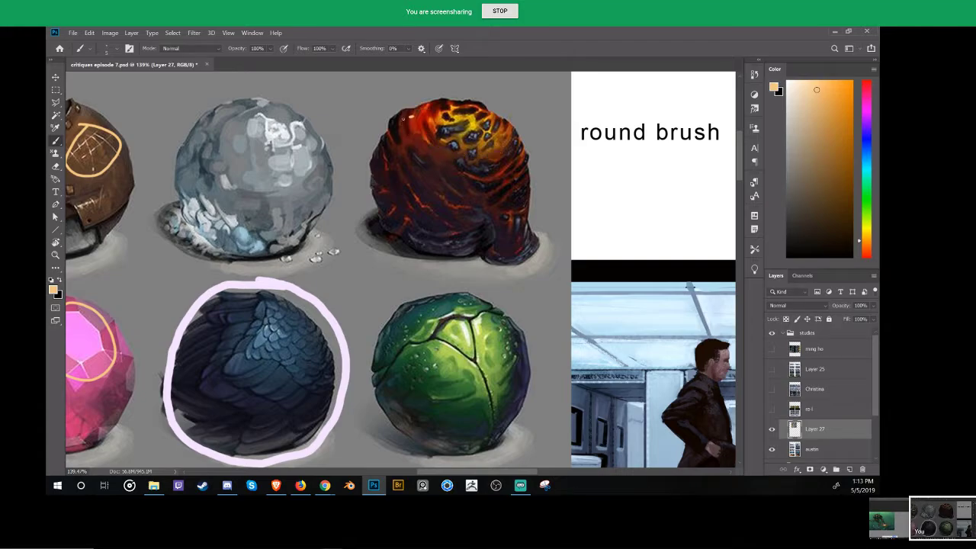
left_click_drag(392, 114, 500, 169)
mouse_move(314, 189)
left_mouse_down()
mouse_move(404, 191)
mouse_move(451, 231)
left_mouse_up()
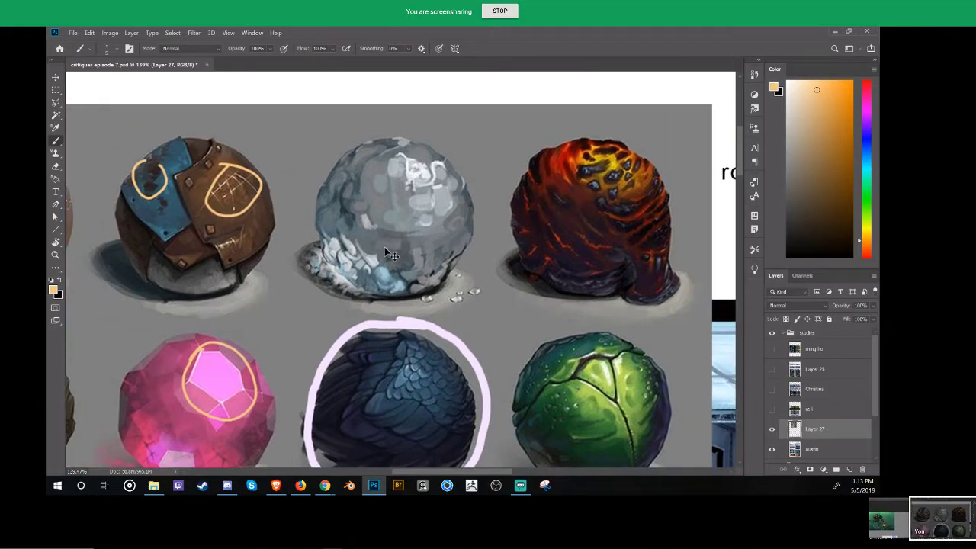
mouse_move(305, 279)
left_mouse_down()
mouse_move(442, 279)
mouse_move(526, 252)
left_mouse_up()
left_click_drag(438, 381, 478, 266)
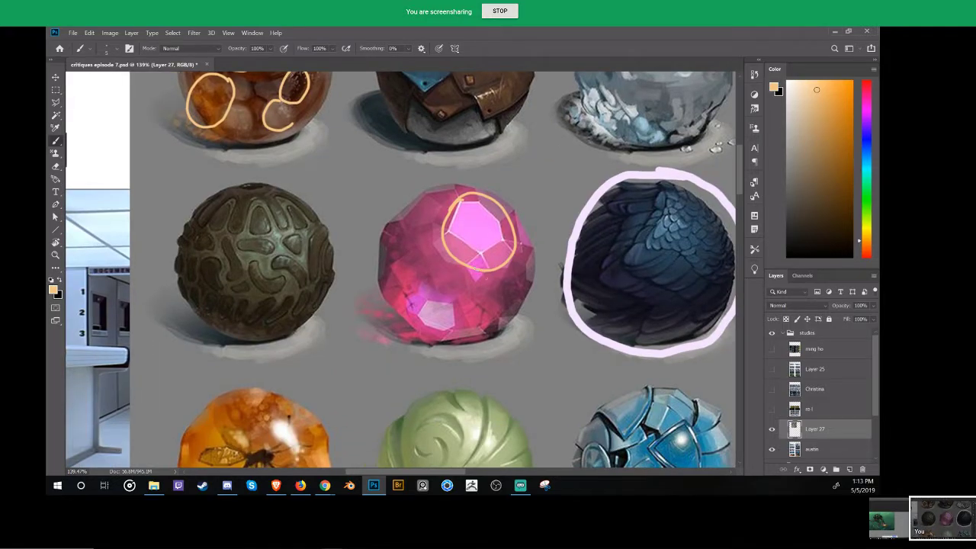
key("alt+Tab")
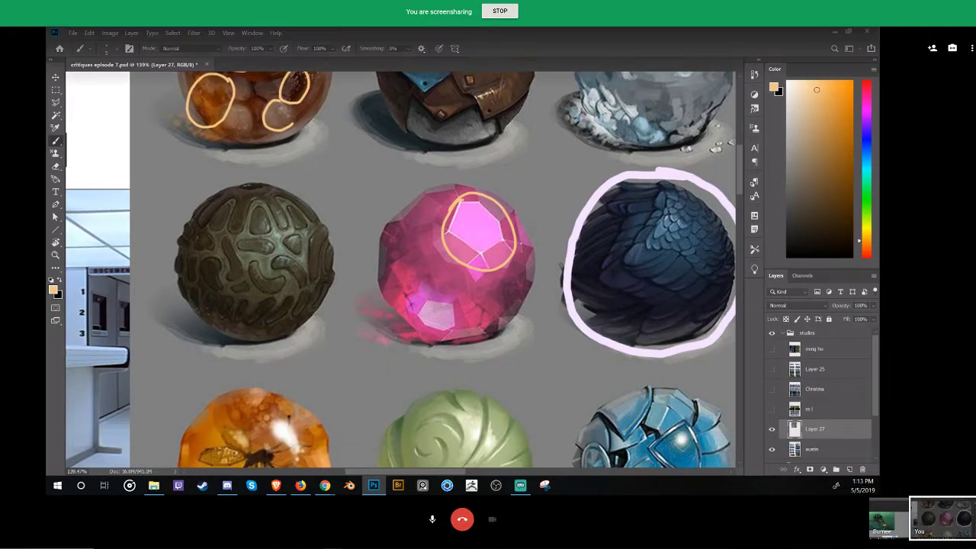
key("alt+Tab")
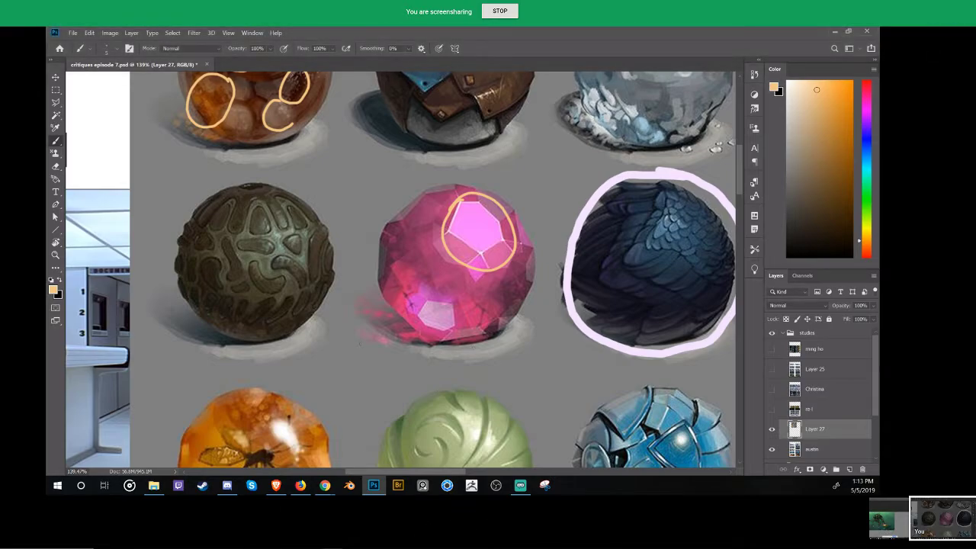
Try orange circles around the amber and brown patterned spheres, undoing each one.
scroll(471, 336, "down", 4)
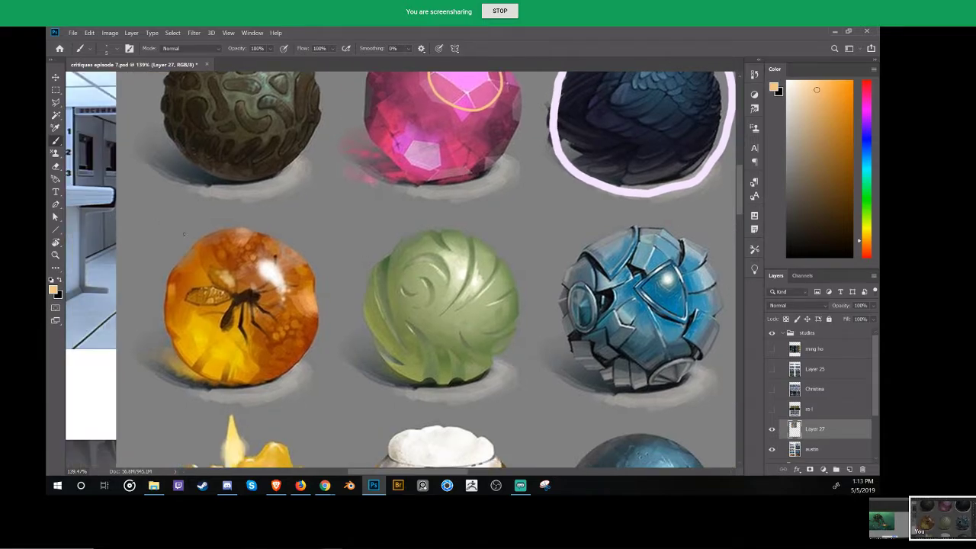
left_click_drag(183, 234, 232, 339)
key("ctrl+z")
mouse_move(200, 240)
left_mouse_down()
mouse_move(187, 297)
mouse_move(240, 339)
left_mouse_up()
left_click_drag(288, 189, 326, 292)
key("ctrl+z")
mouse_move(207, 229)
left_mouse_down()
mouse_move(210, 242)
mouse_move(344, 244)
left_mouse_up()
key("ctrl+z")
Draw an orange arrow pointing into the brown patterned sphere, removing stray strokes.
mouse_move(387, 266)
left_mouse_down()
mouse_move(340, 288)
mouse_move(318, 272)
left_mouse_up()
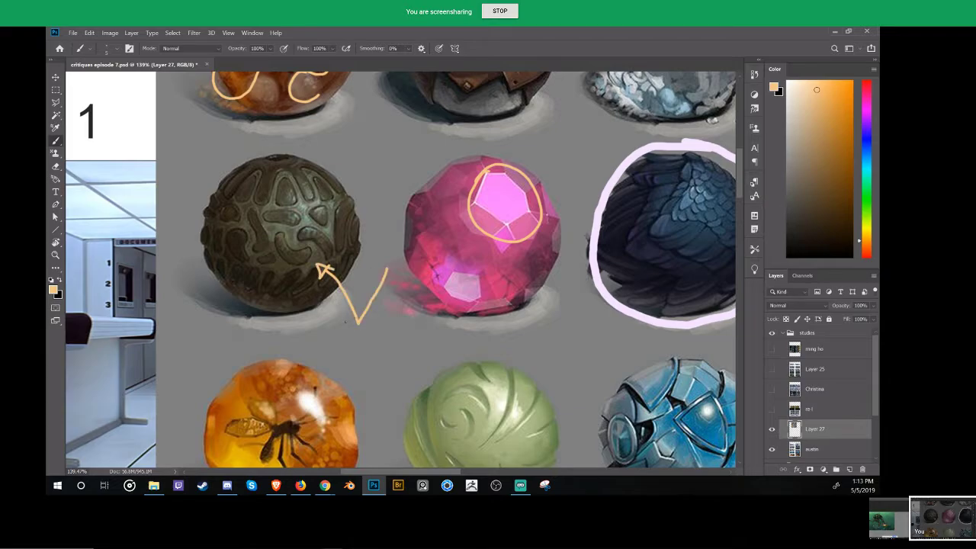
mouse_move(366, 160)
left_mouse_down()
mouse_move(379, 150)
mouse_move(323, 200)
left_mouse_up()
scroll(450, 267, "up", 2)
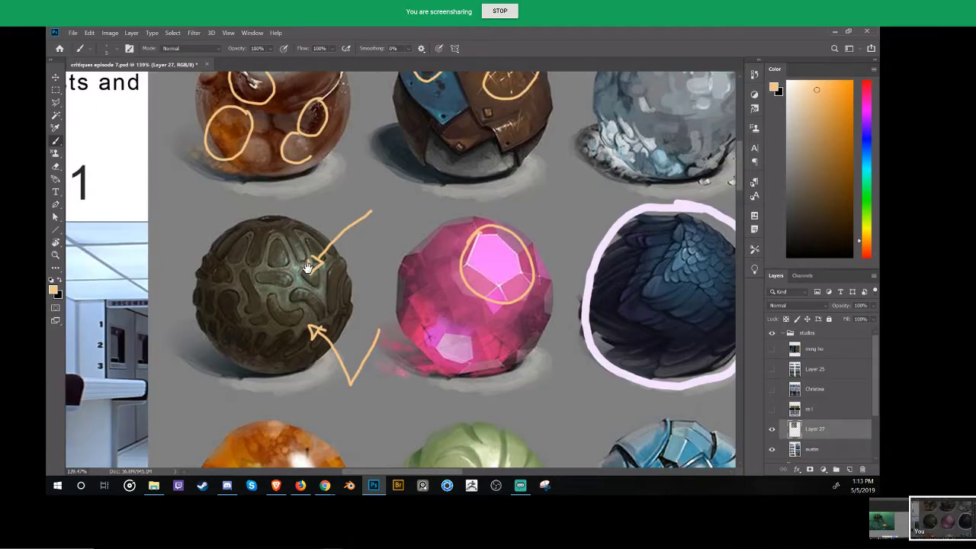
mouse_move(206, 256)
left_mouse_down()
mouse_move(297, 342)
mouse_move(314, 331)
mouse_move(300, 341)
mouse_move(241, 308)
mouse_move(219, 241)
left_mouse_up()
key("ctrl+z")
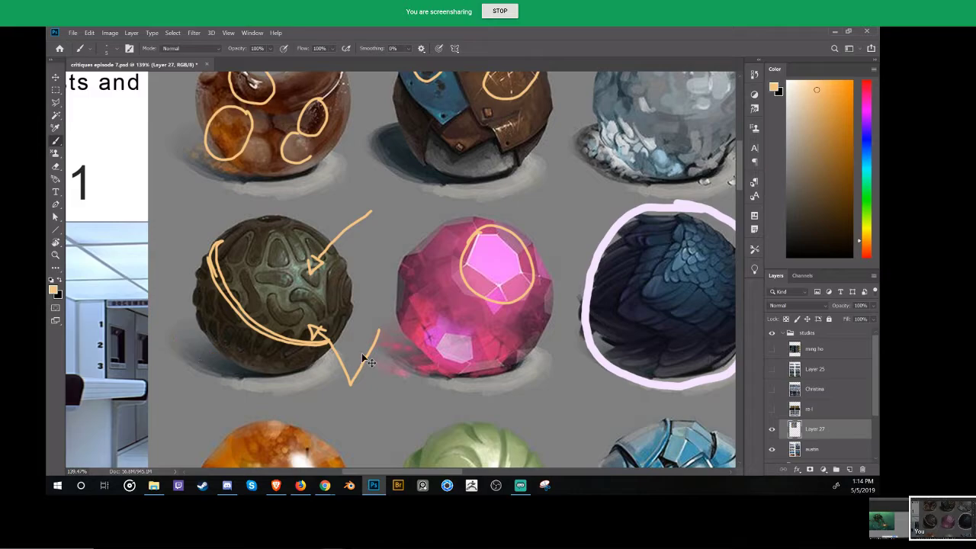
key("ctrl+z")
key("ctrl+z")
key("ctrl+z")
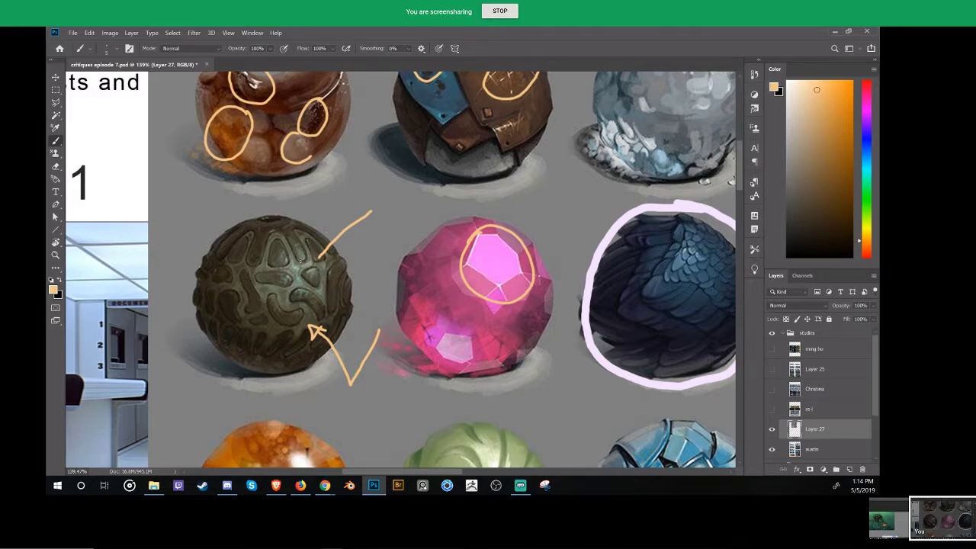
left_click_drag(304, 267, 313, 327)
key("ctrl+z")
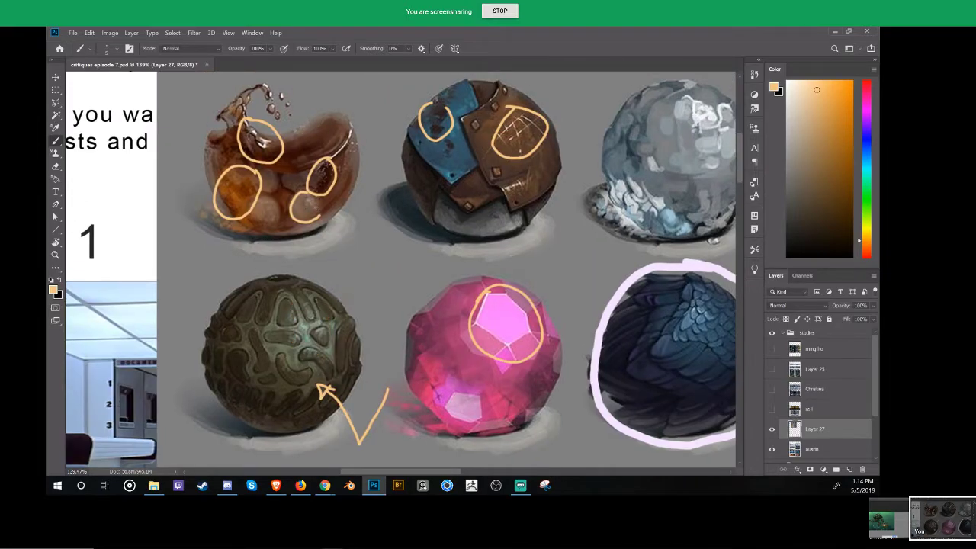
Move to the candle sphere and try a loop around it, then undo it.
left_click_drag(427, 229, 341, 231)
left_click_drag(490, 246, 359, 246)
left_click_drag(359, 282, 390, 166)
left_click_drag(365, 335, 372, 254)
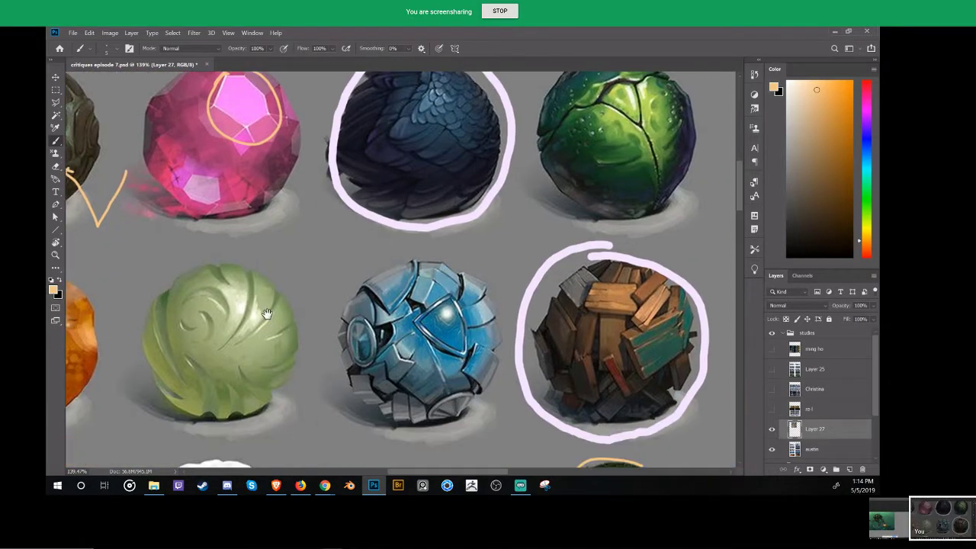
left_click_drag(267, 314, 470, 256)
left_click_drag(398, 342, 476, 218)
left_click_drag(378, 326, 394, 283)
mouse_move(333, 238)
left_mouse_down()
mouse_move(290, 258)
mouse_move(380, 249)
left_mouse_up()
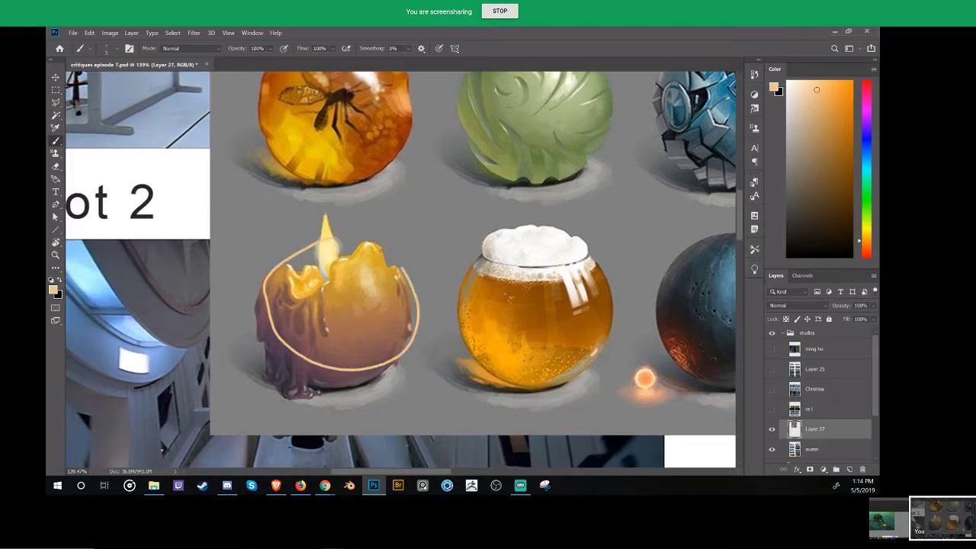
key("ctrl+z")
Zoom out and delete Layer 27 to reveal the 2001 shot-comparison sheet.
left_click_drag(373, 337, 274, 330)
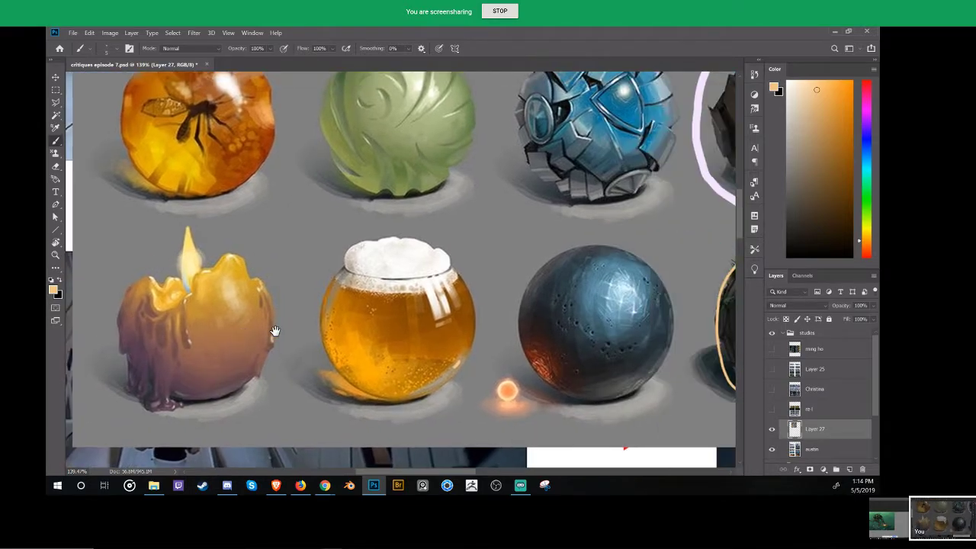
scroll(290, 330, "down", 5)
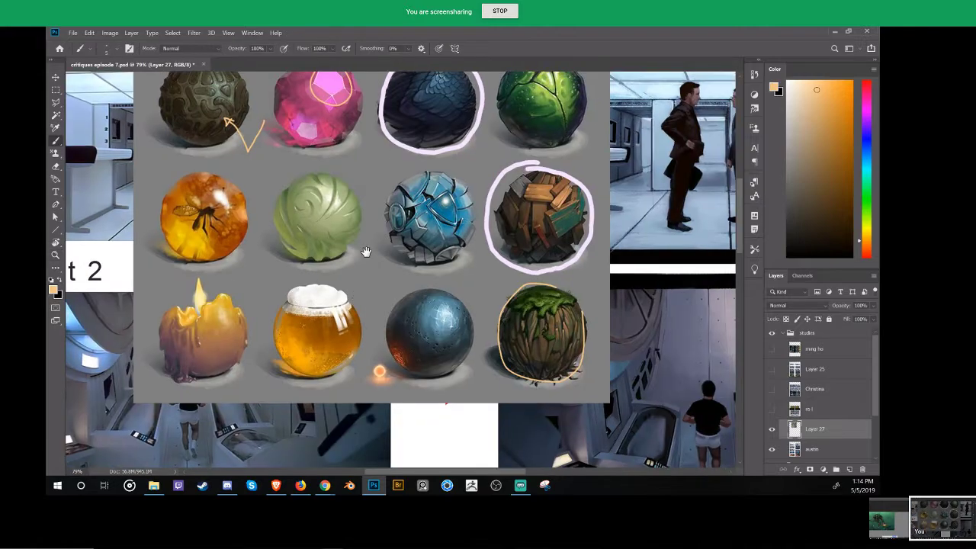
scroll(366, 252, "down", 2)
key("z")
scroll(403, 304, "down", 2)
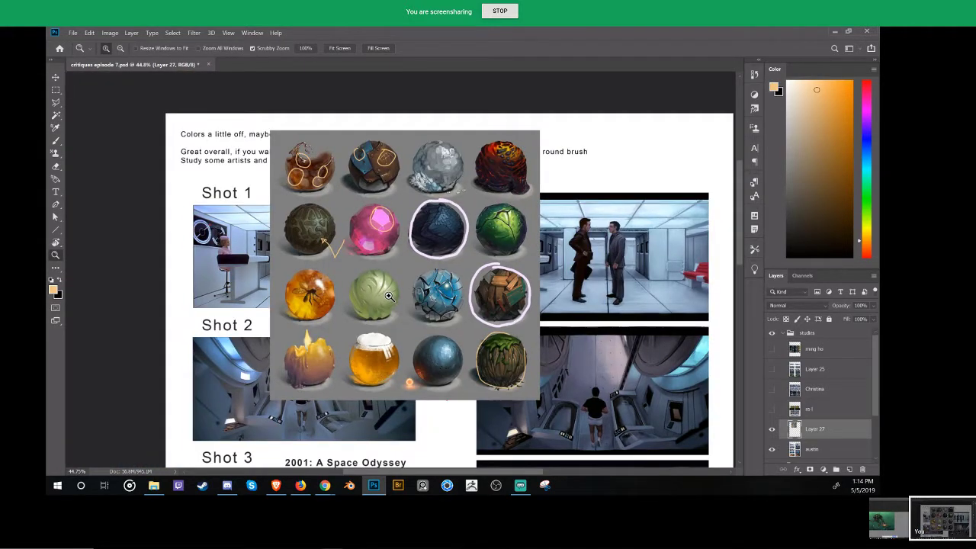
key("Delete")
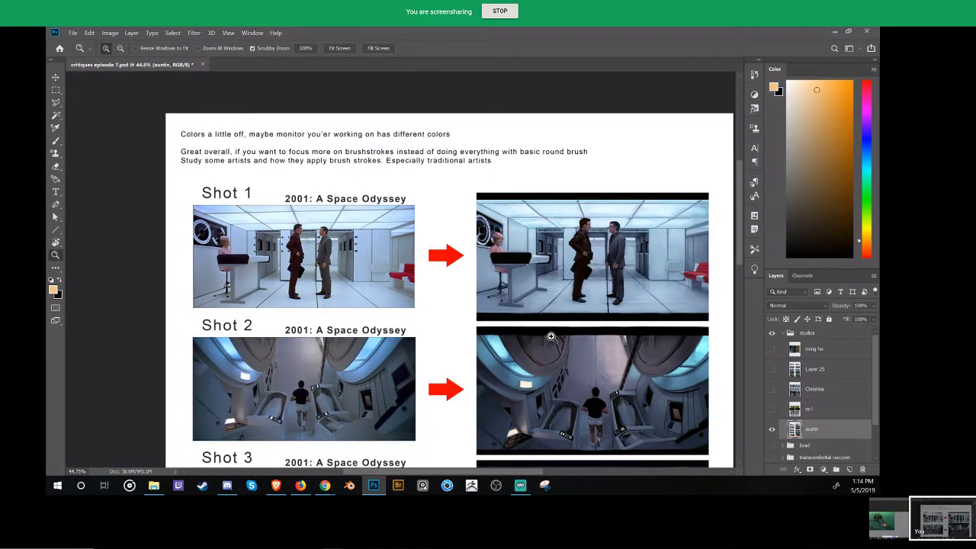
Zoom into the Shot 2 study and try a loop around a pod, then undo it.
scroll(560, 312, "up", 5)
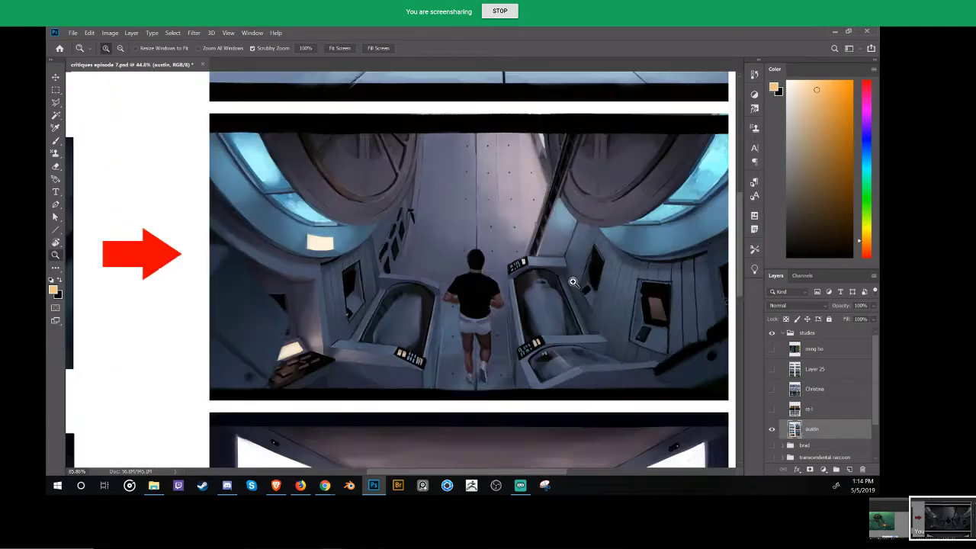
scroll(572, 282, "up", 5)
key("b")
mouse_move(537, 262)
left_mouse_down()
mouse_move(512, 258)
mouse_move(493, 291)
mouse_move(515, 335)
mouse_move(521, 261)
left_mouse_up()
key("ctrl+z")
Zoom out, hide the film-still studies layer, and switch to the other participant's shared screen.
mouse_move(493, 185)
left_mouse_down()
mouse_move(470, 330)
mouse_move(417, 280)
left_mouse_up()
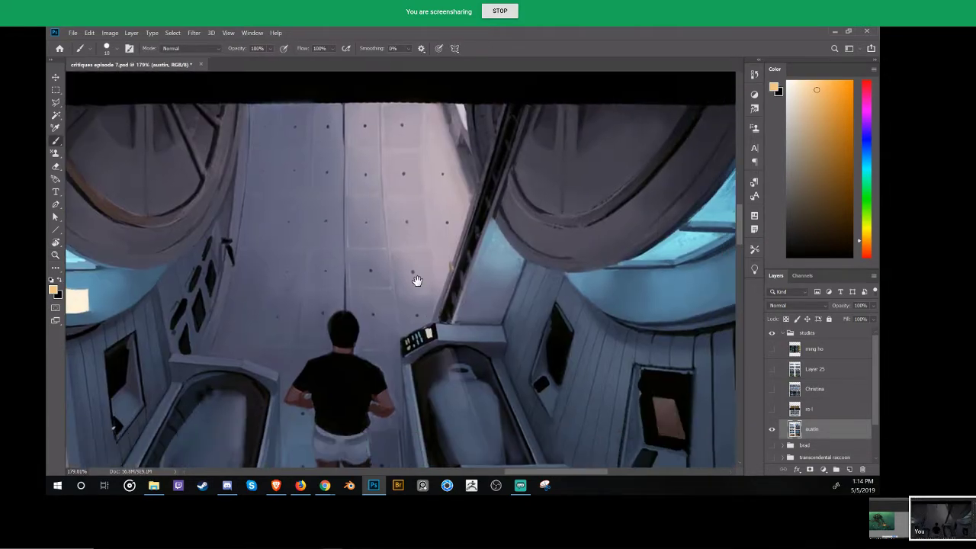
scroll(419, 281, "down", 7)
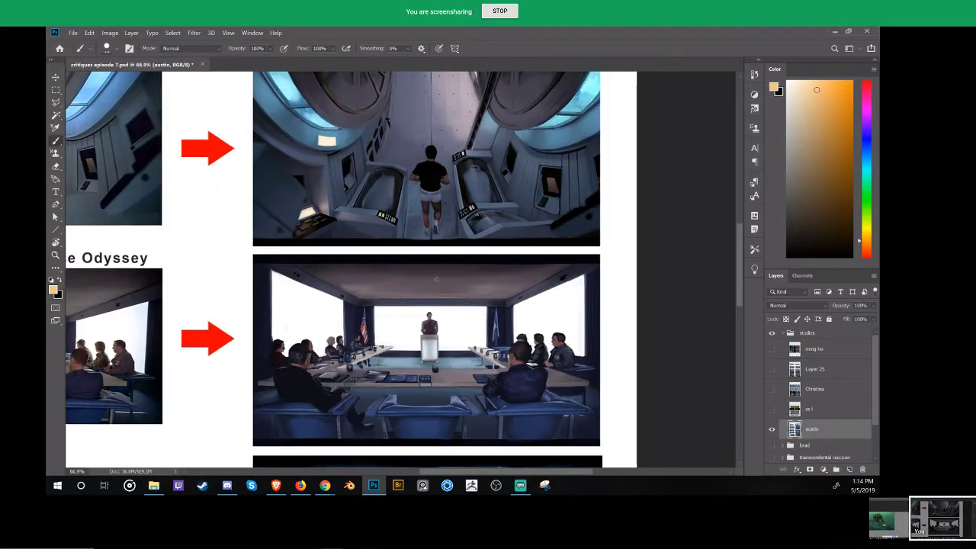
scroll(436, 279, "down", 4)
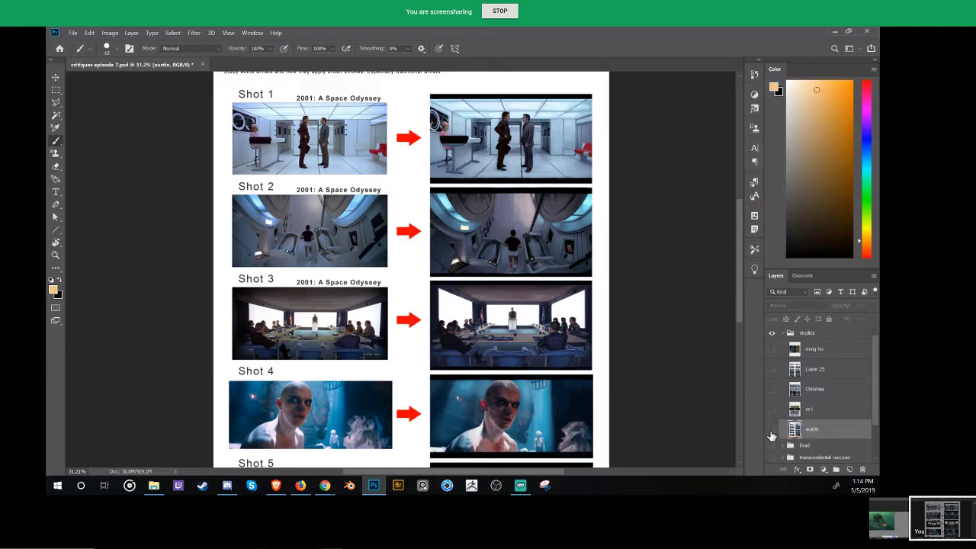
left_click(772, 429)
left_click(888, 531)
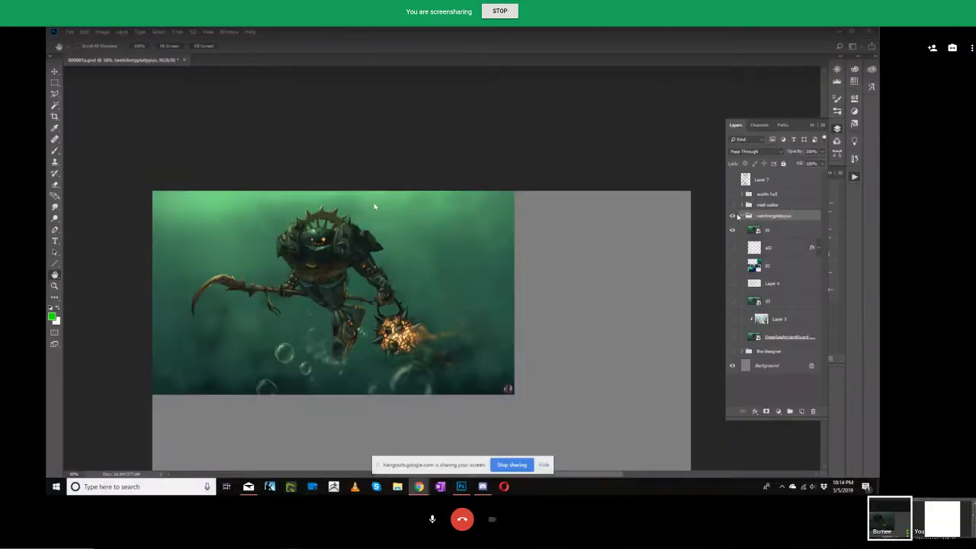
Select layer 01, zoom to 66.7% and centre the armored sea-creature painting.
left_click(791, 231)
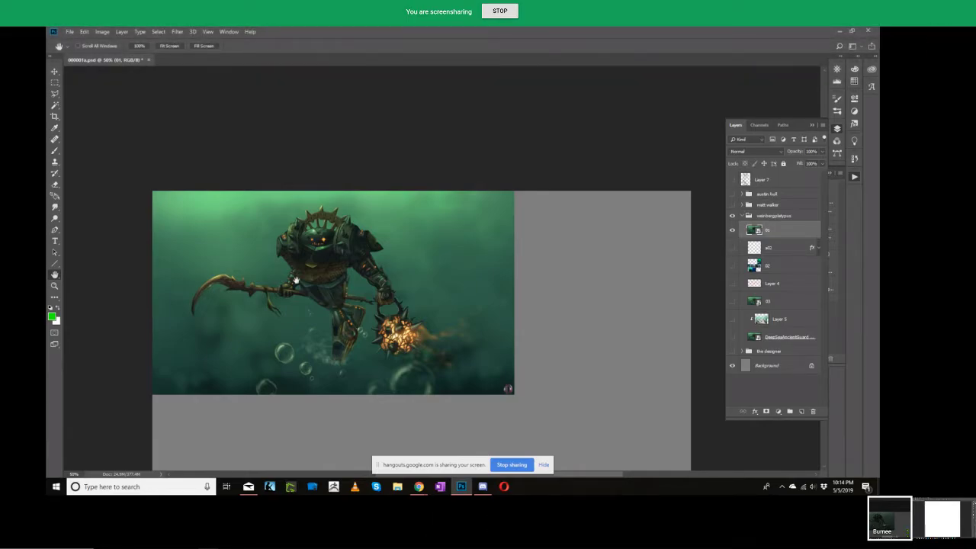
key("z")
left_click(327, 276)
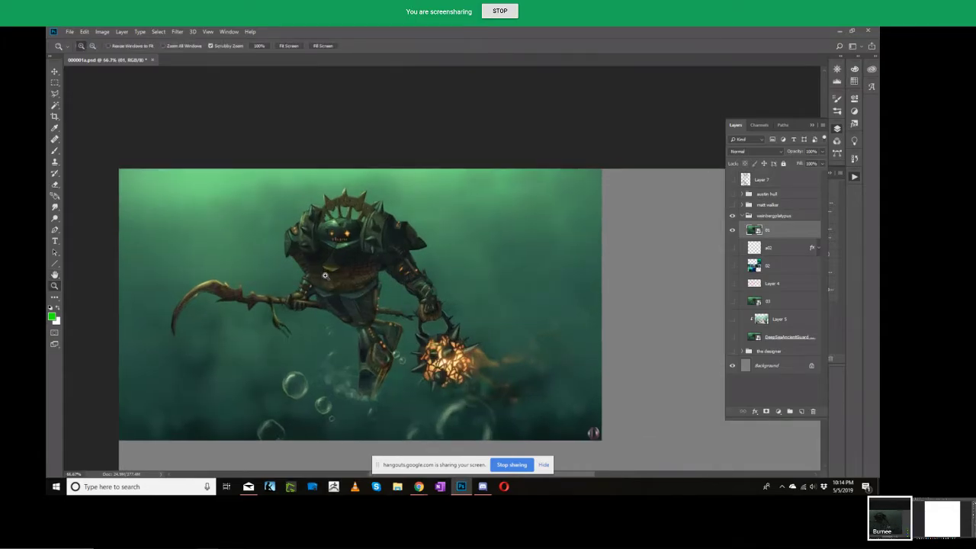
key("h")
left_click_drag(363, 293, 447, 313)
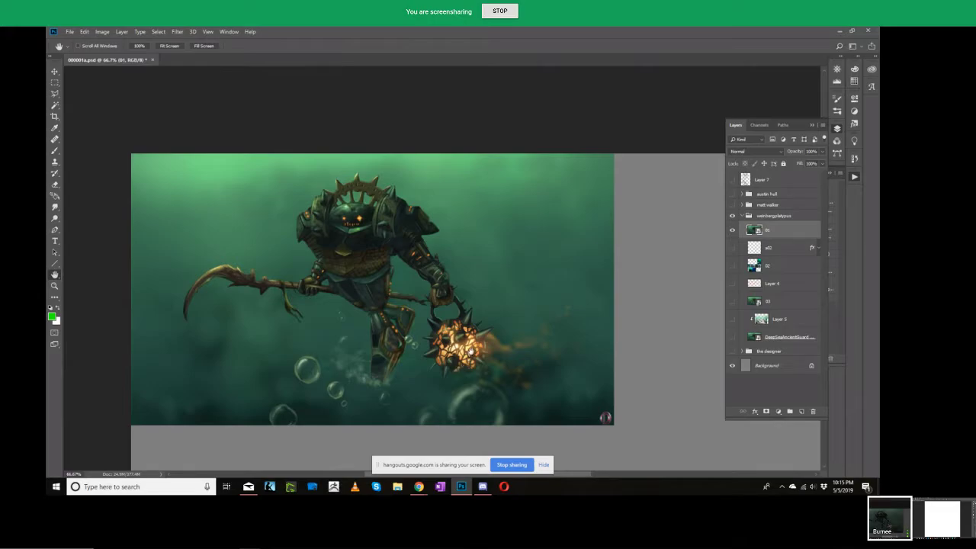
mouse_move(540, 239)
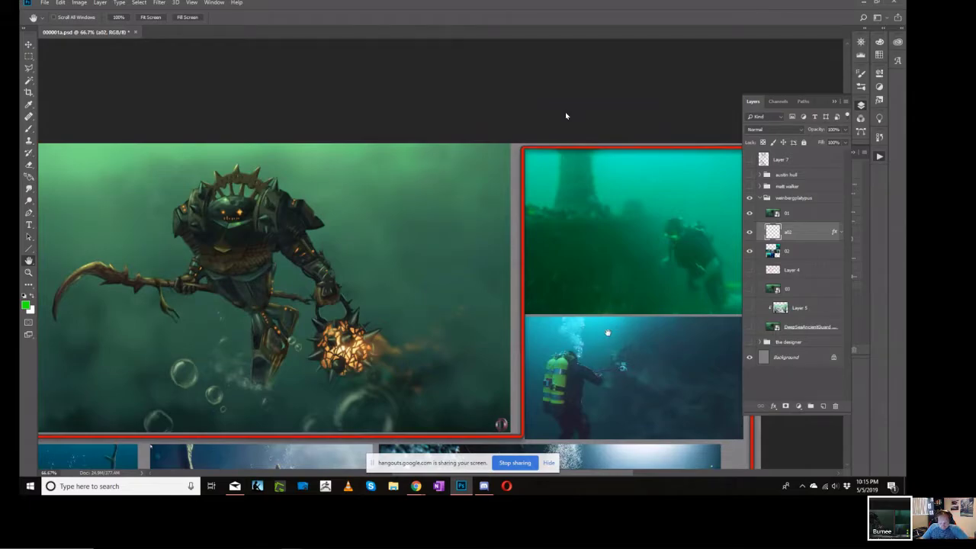
Pan across the reference boards between the lantern images and the diver photos.
left_click_drag(549, 252, 513, 264)
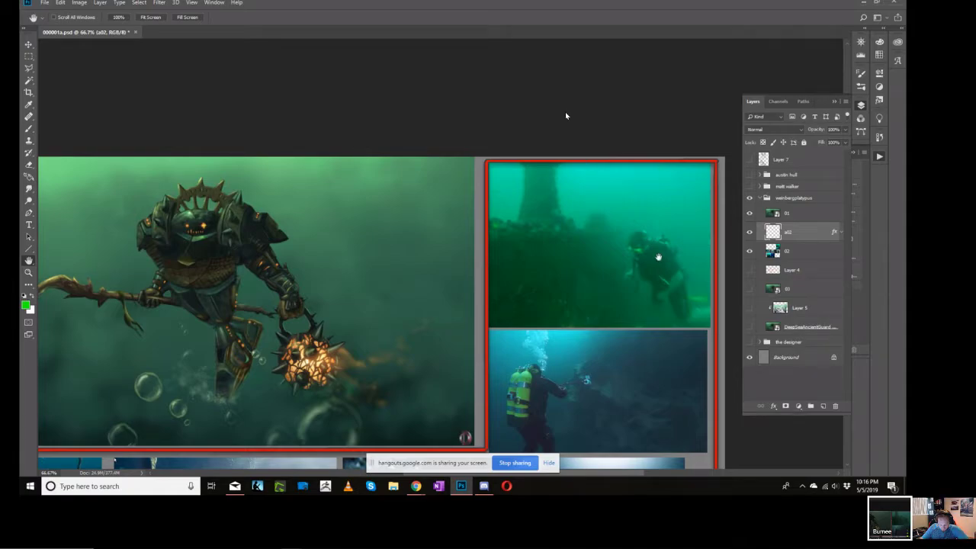
left_click_drag(343, 366, 459, 265)
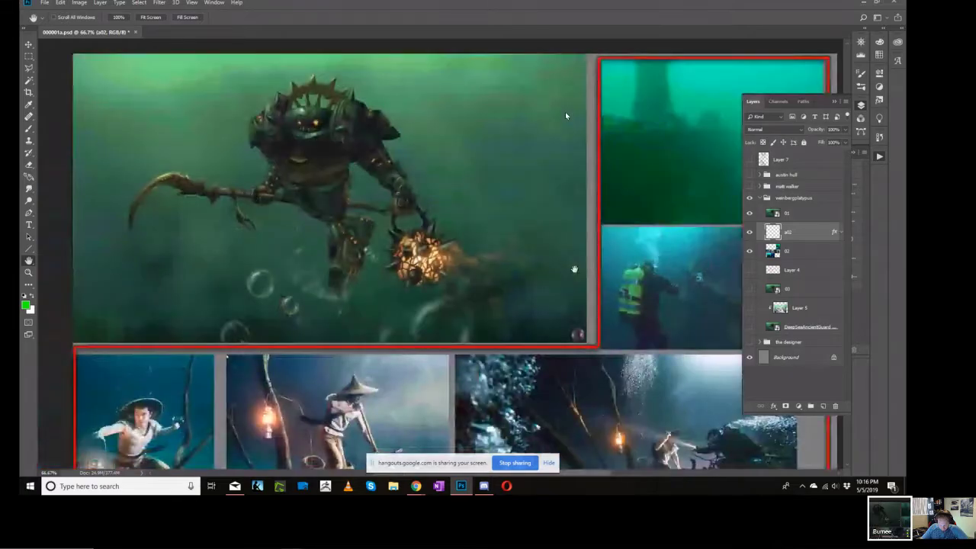
left_click_drag(471, 376, 503, 258)
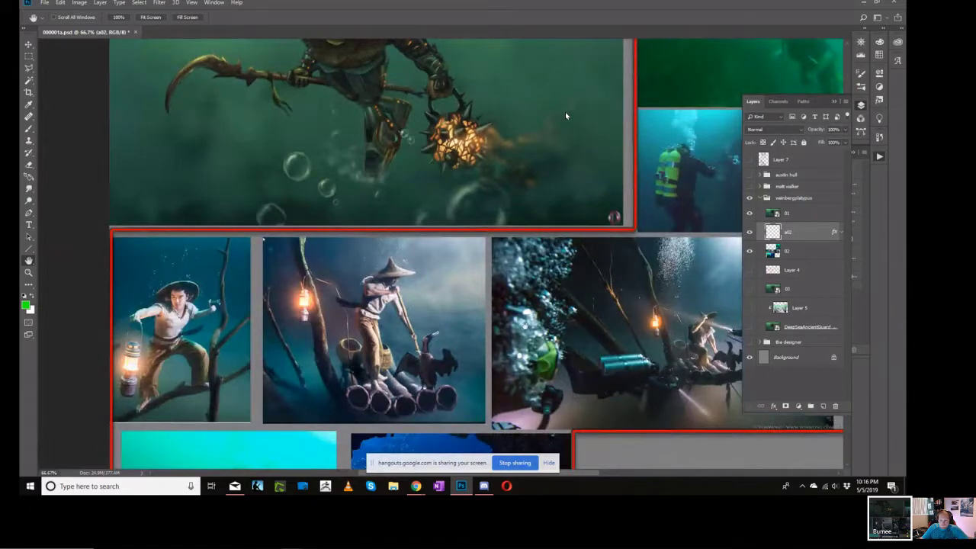
left_click_drag(545, 317, 463, 326)
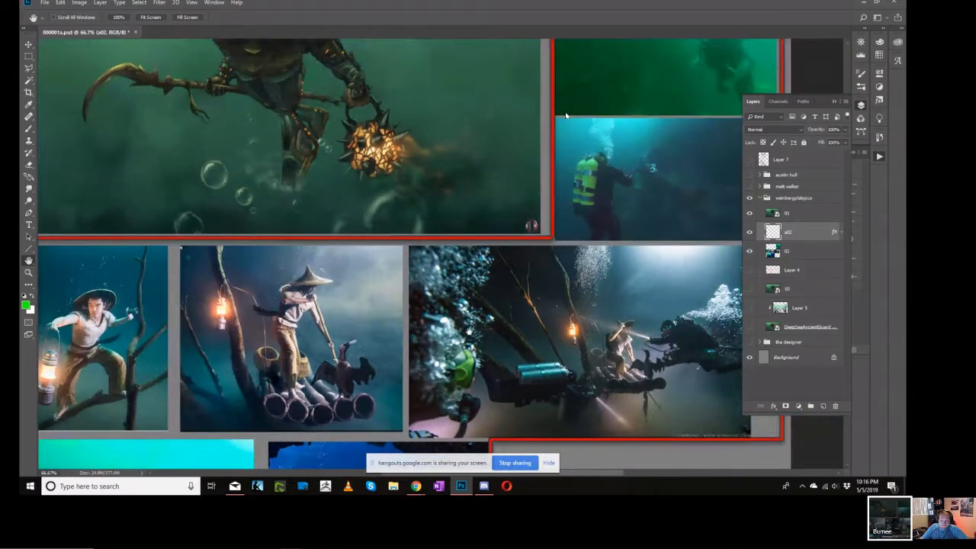
left_click_drag(552, 325, 538, 336)
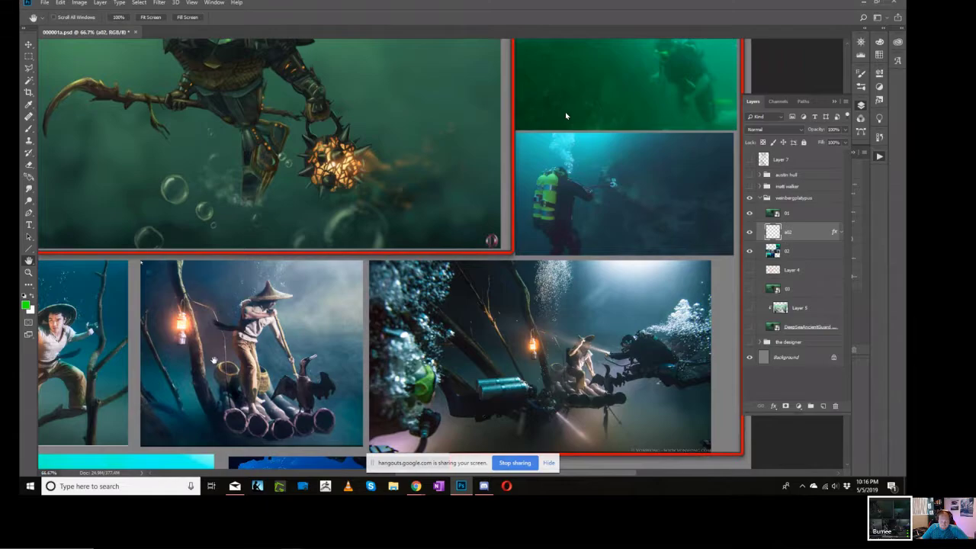
left_click_drag(213, 360, 381, 386)
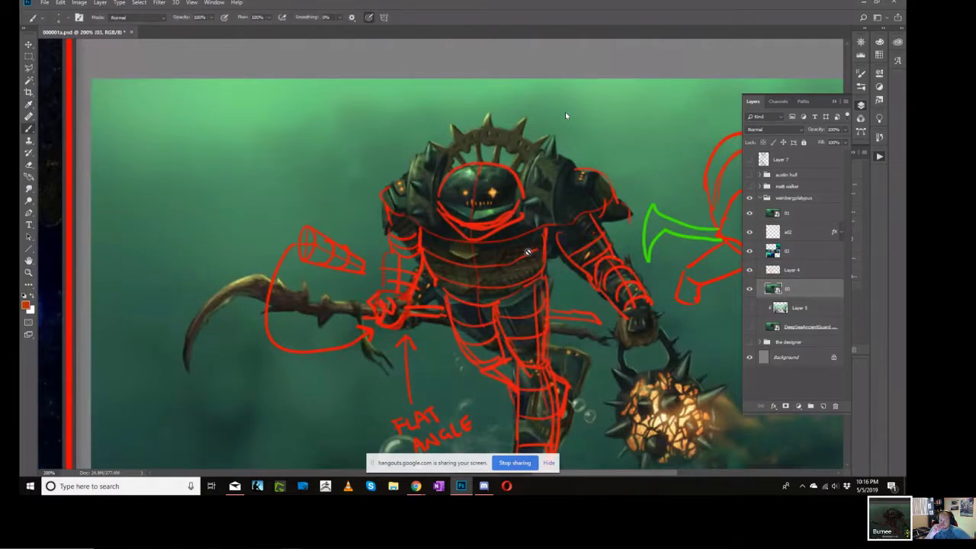
Hide Layer 4's paintover, add a new layer above it, and frame the knight.
left_click(748, 270)
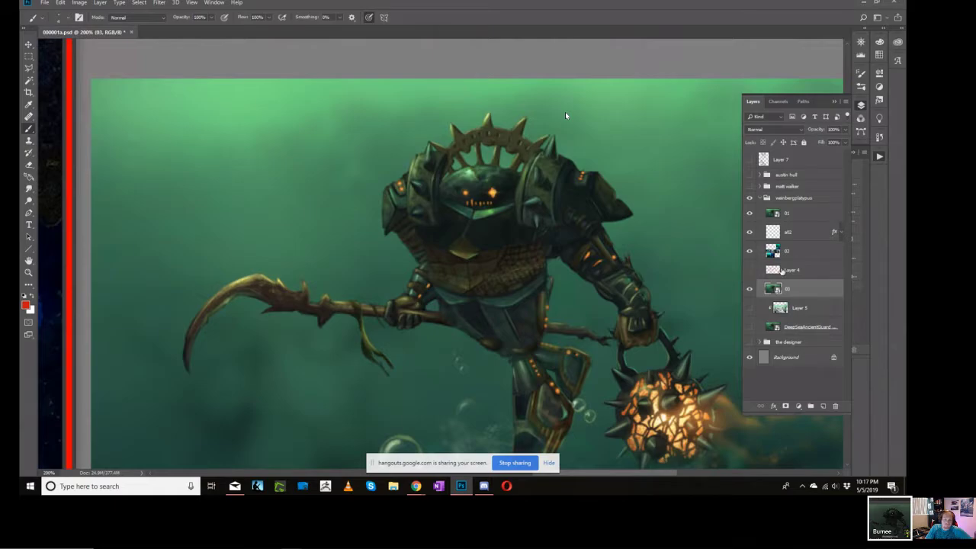
left_click(782, 270)
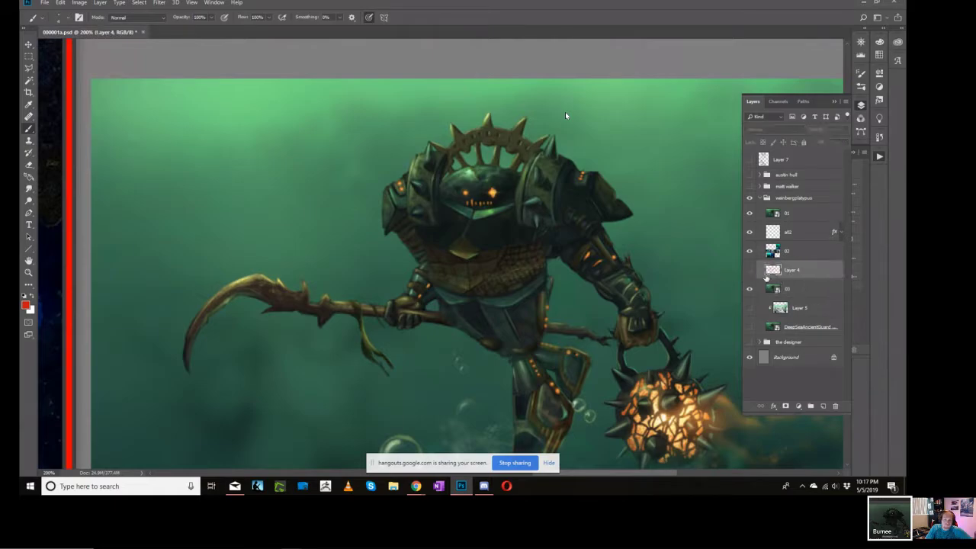
left_click(823, 406)
key("h")
left_click_drag(542, 312, 490, 266)
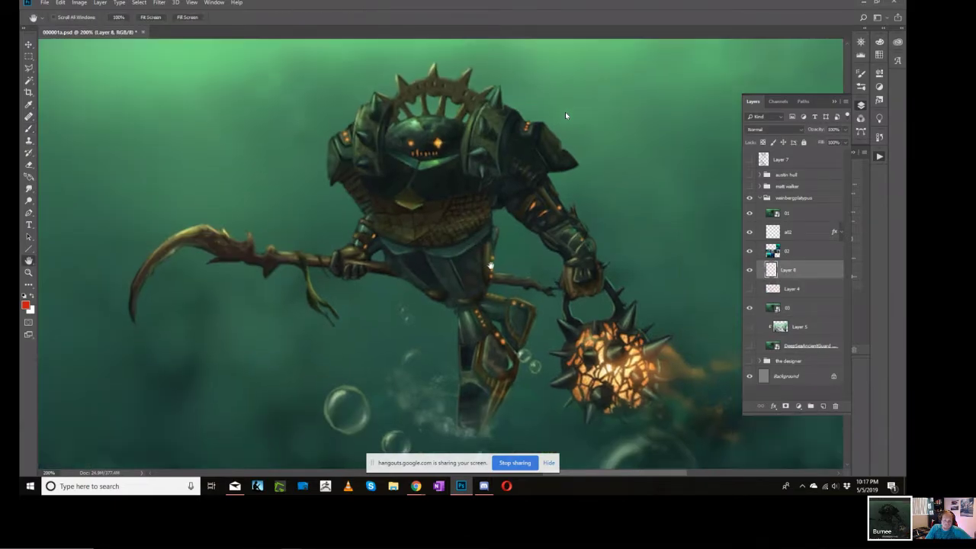
key("b")
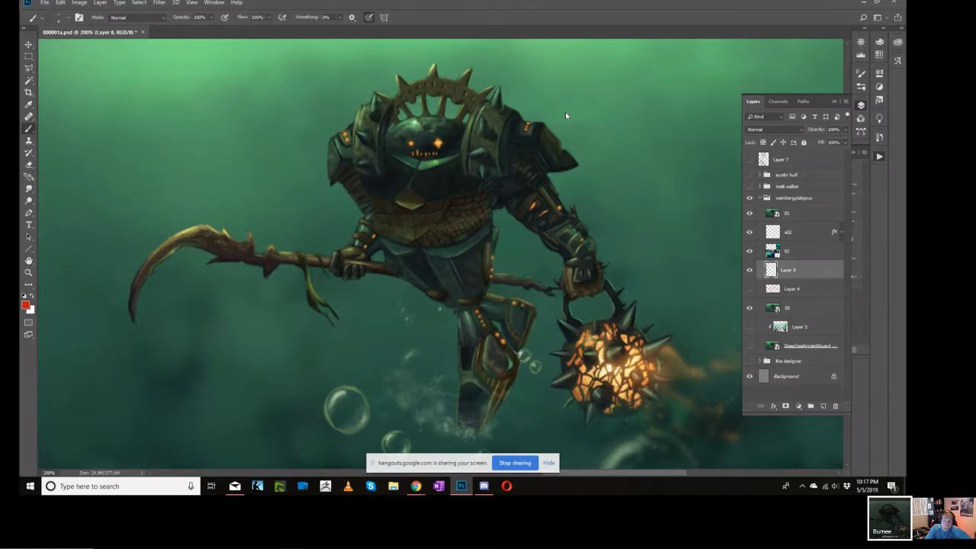
With the Hard Round brush, paint a red curve and looping arrow on the knight's leg.
left_click(68, 18)
left_click(500, 197)
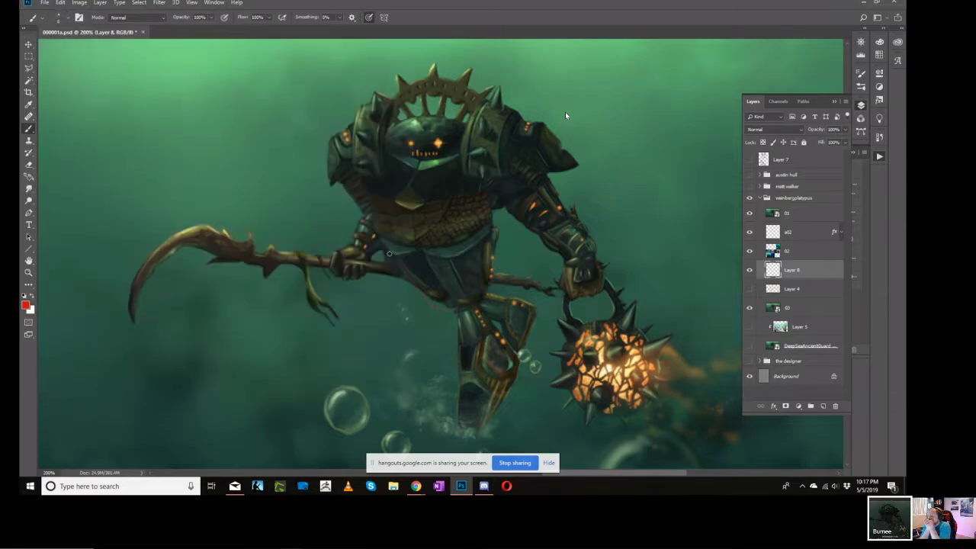
mouse_move(391, 253)
left_mouse_down()
mouse_move(438, 308)
mouse_move(500, 327)
mouse_move(512, 353)
left_mouse_up()
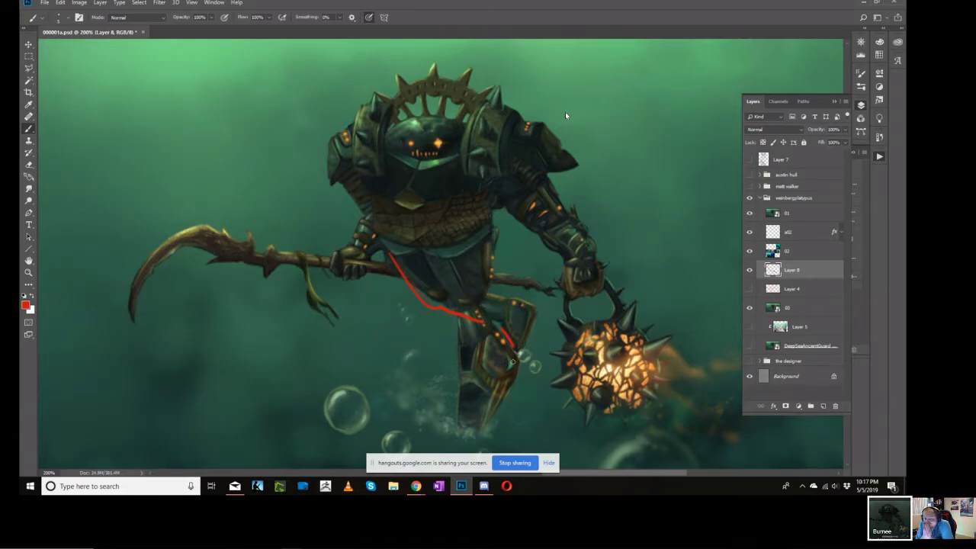
mouse_move(520, 356)
left_mouse_down()
mouse_move(431, 376)
mouse_move(447, 343)
mouse_move(432, 344)
mouse_move(452, 360)
left_mouse_up()
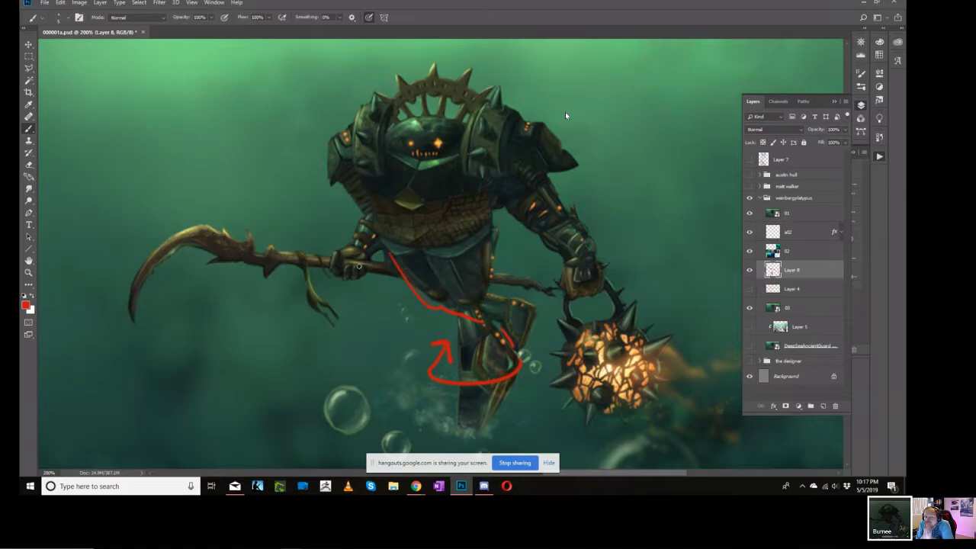
Compare against the Layer 4 sketch, then hide it and show Layer 8's red marks.
left_click(749, 288)
left_click(785, 288)
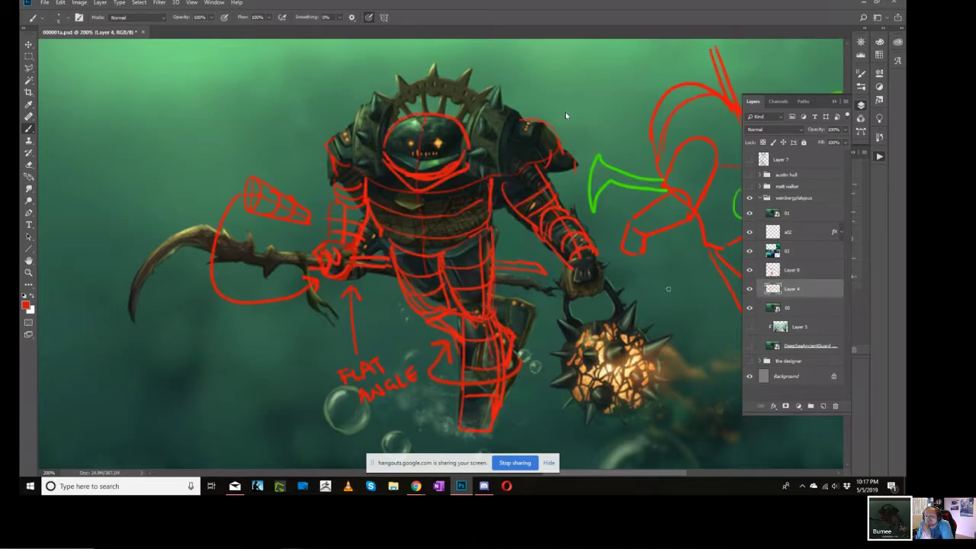
key("space")
left_click_drag(653, 279, 478, 234)
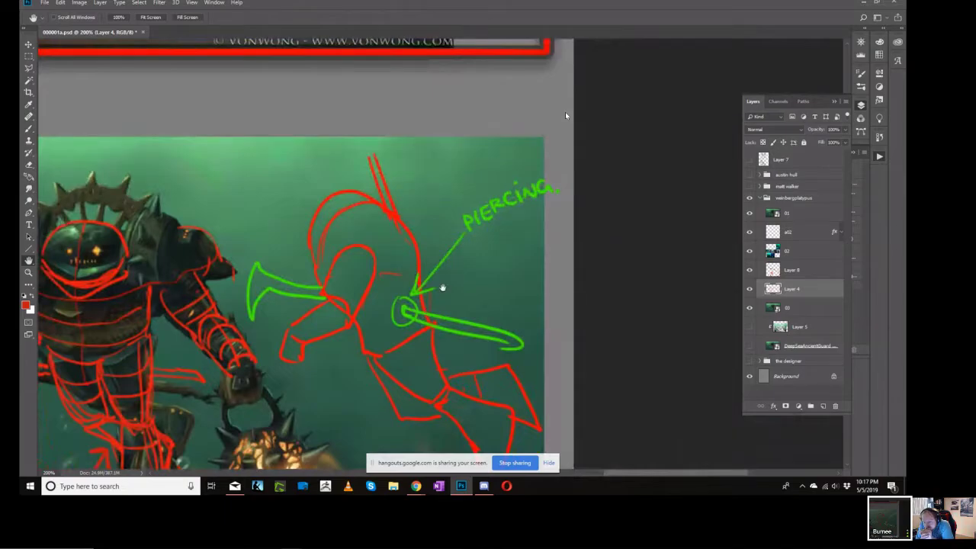
left_click_drag(431, 307, 568, 317)
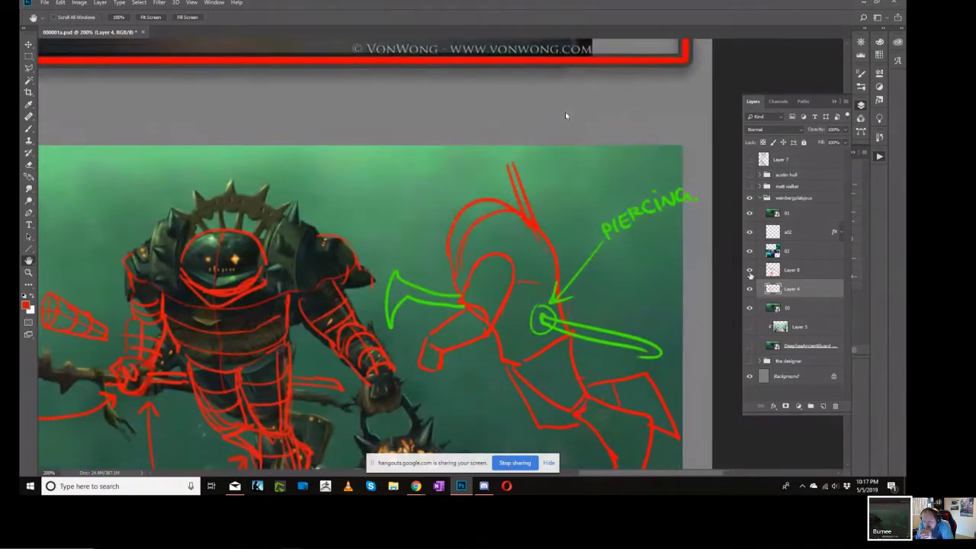
left_click(748, 288)
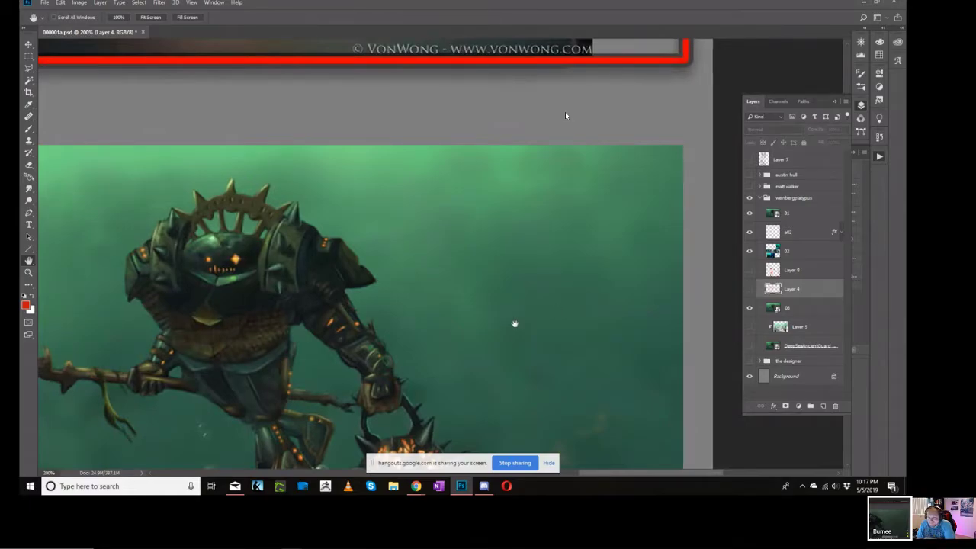
left_click_drag(516, 323, 575, 293)
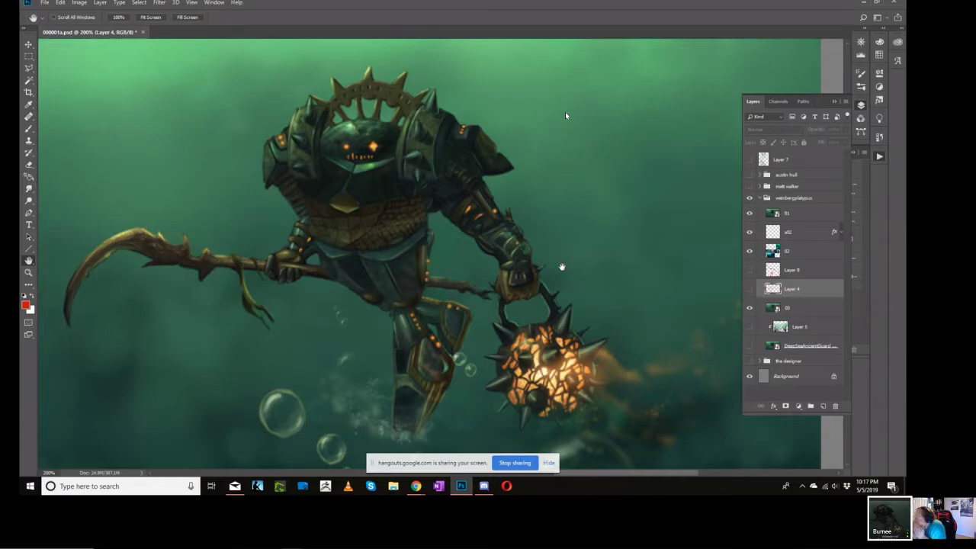
left_click(750, 271)
Review the Layer 4 sketch, then hide it and make Layer 8 the active painting layer.
left_click(750, 288)
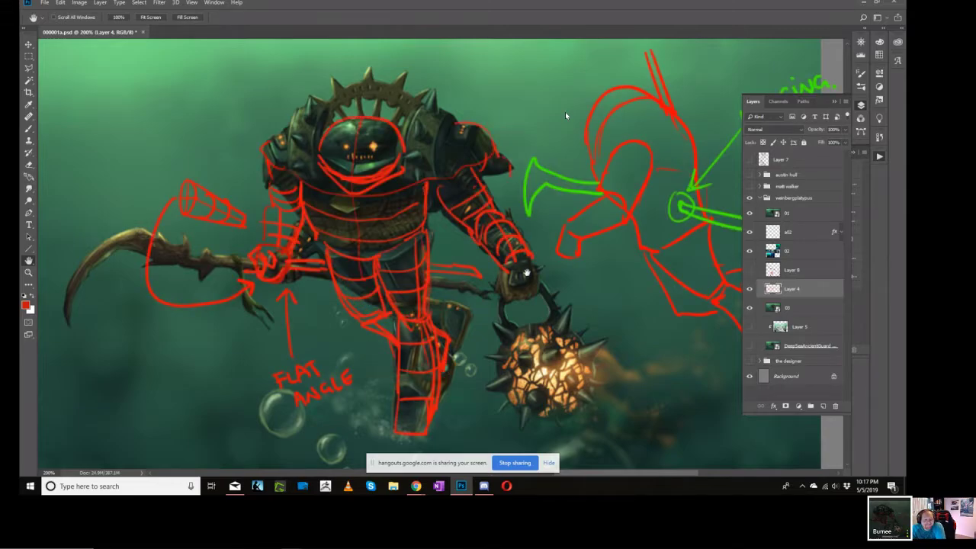
left_click_drag(537, 267, 553, 289)
key("b")
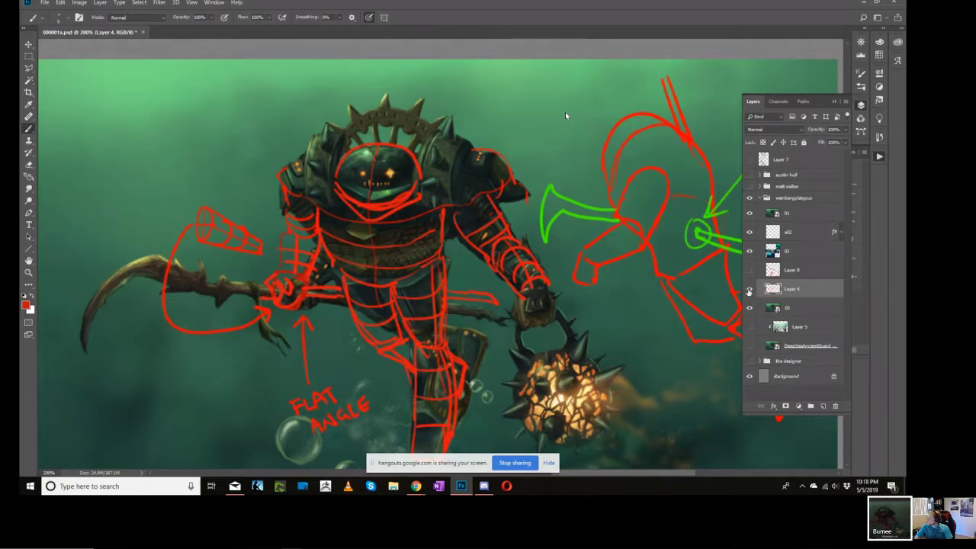
key("h")
left_click_drag(631, 317, 642, 294)
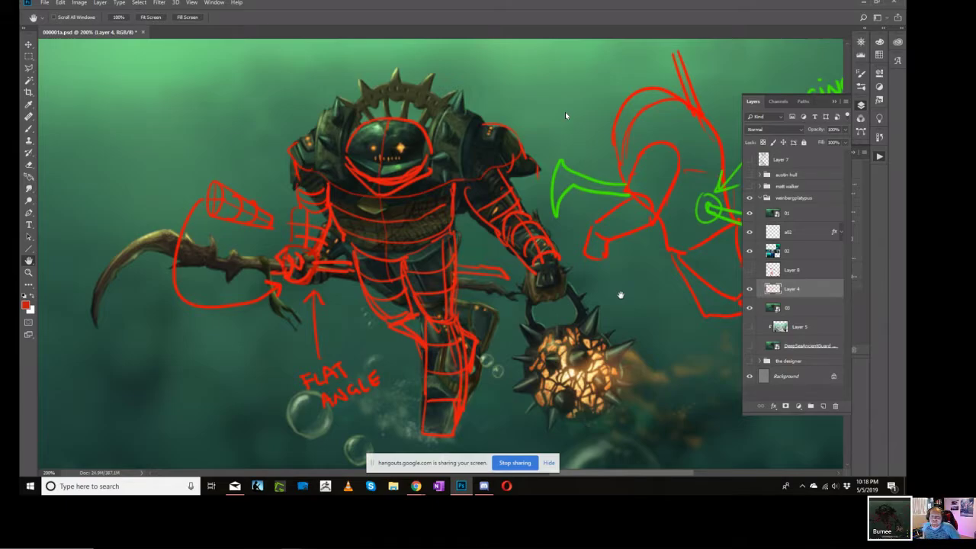
left_click(749, 288)
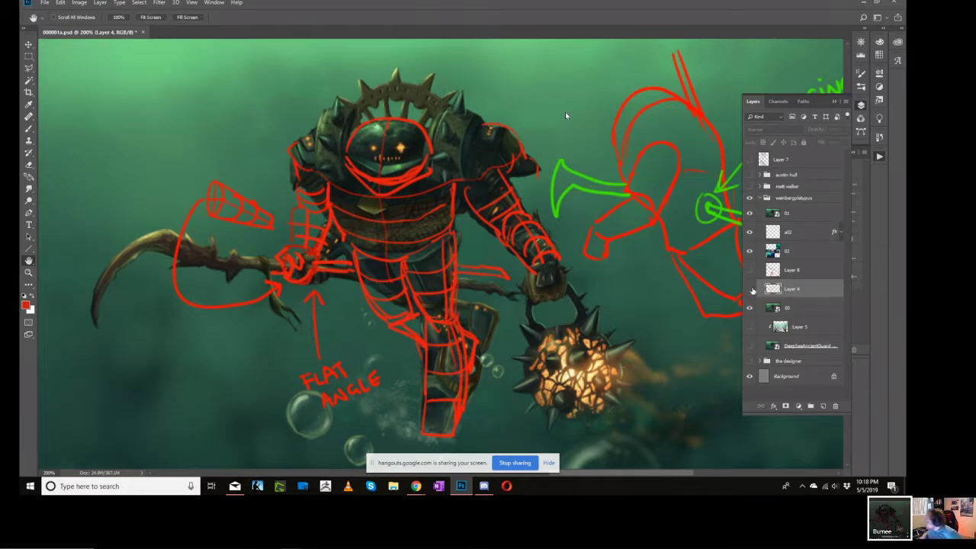
left_click(750, 271)
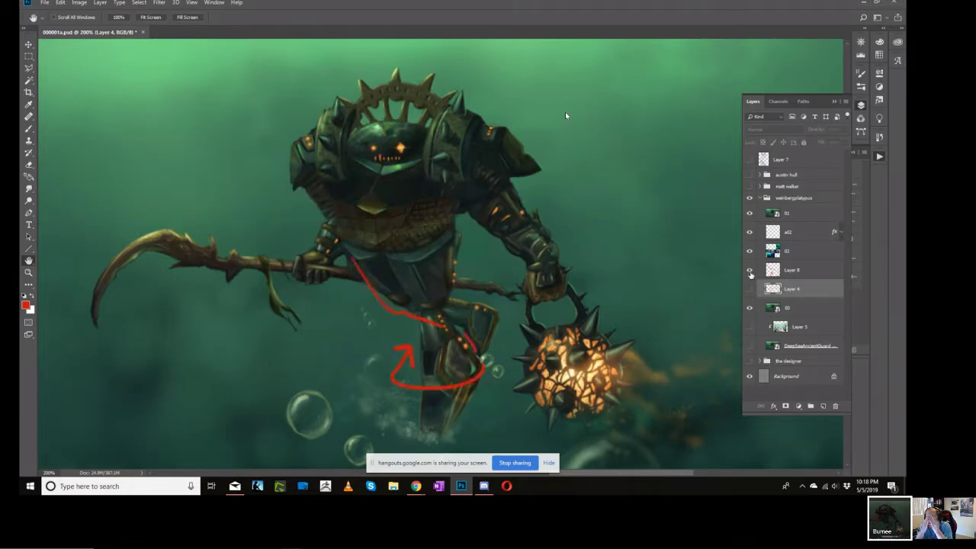
key("b")
left_click(796, 272)
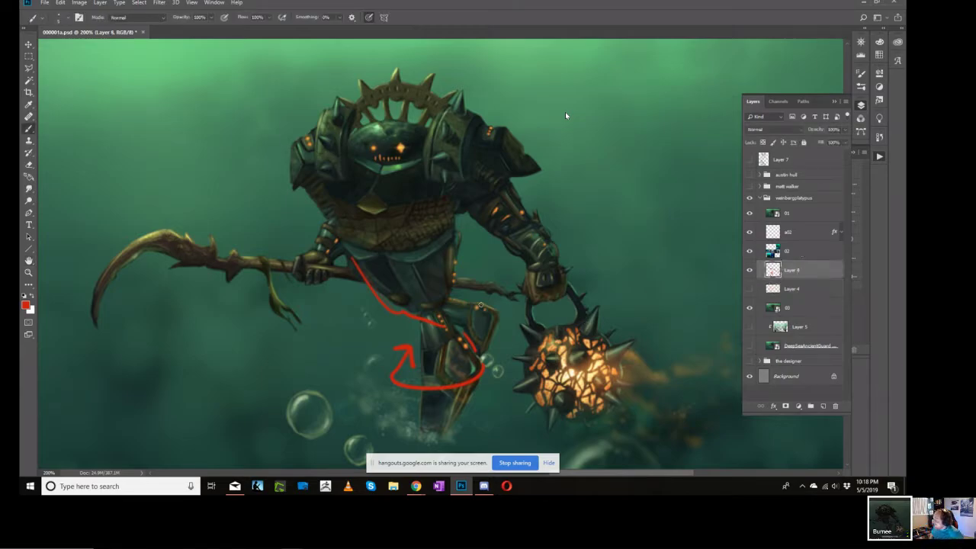
Circle the hand on the staff in red, add a downward arrow and two lines toward the mace.
left_click_drag(297, 247, 301, 244)
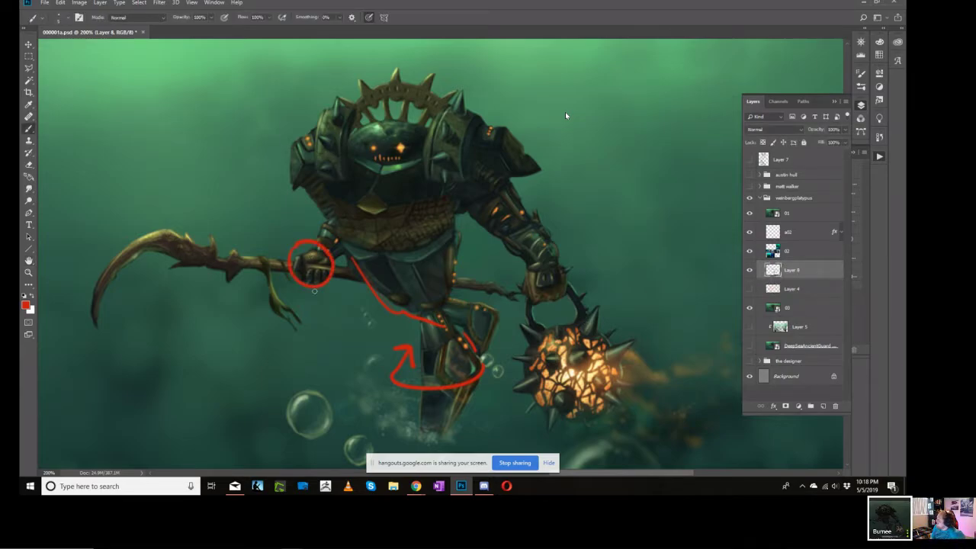
left_click_drag(314, 290, 314, 332)
left_click_drag(290, 261, 521, 280)
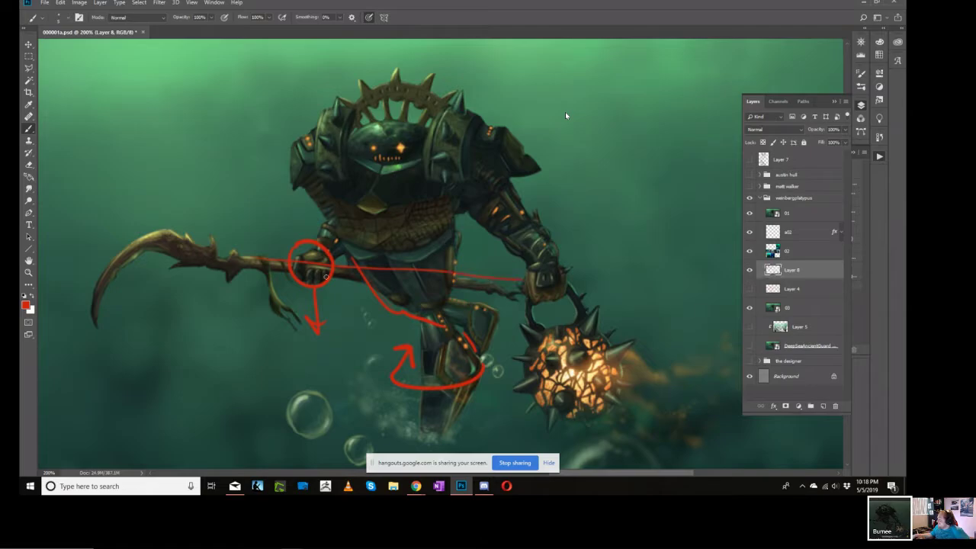
left_click_drag(312, 275, 508, 288)
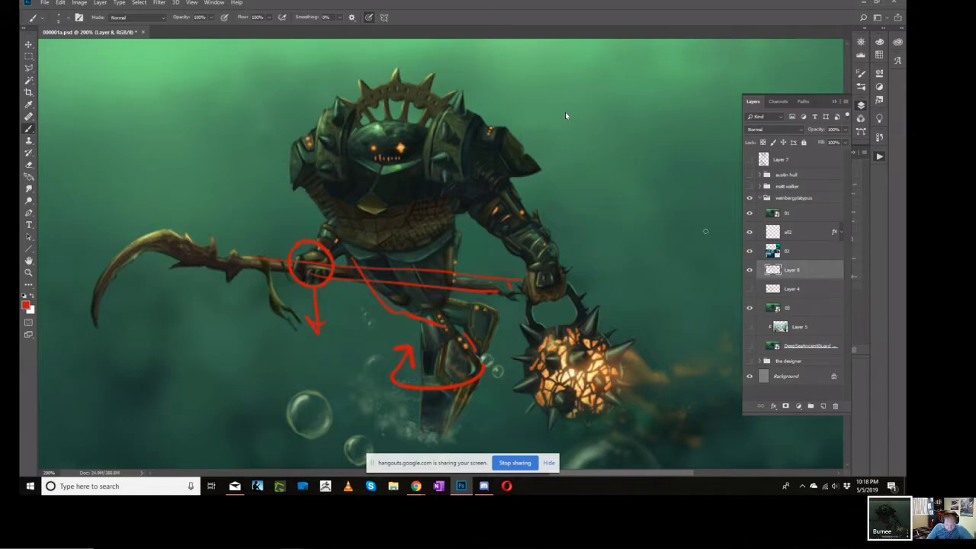
Hide Layer 8's red marks and show and select the Layer 4 sketch.
left_click(749, 270)
left_click(749, 288)
left_click(767, 289)
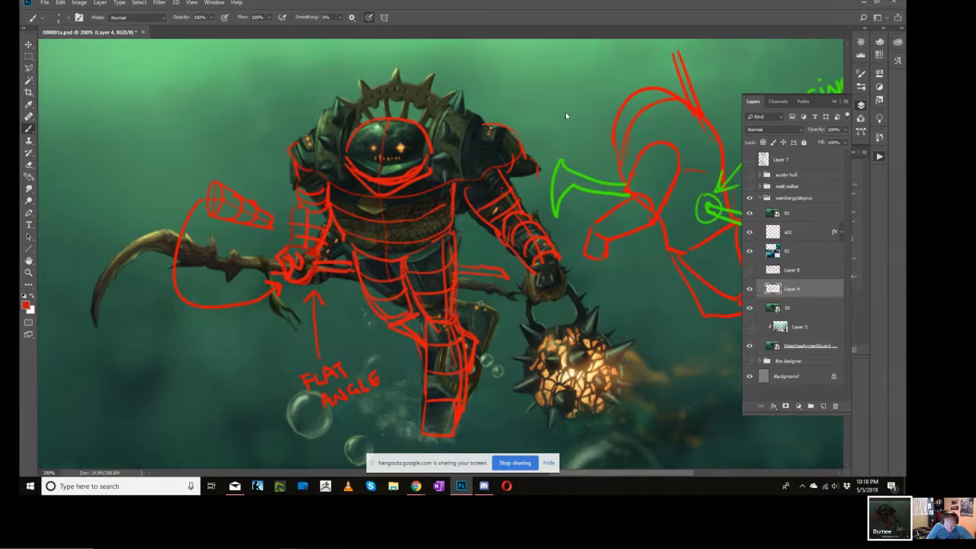
Zoom to 66.7% centred on the monster in the student's painting.
key("z")
key("ctrl+minus")
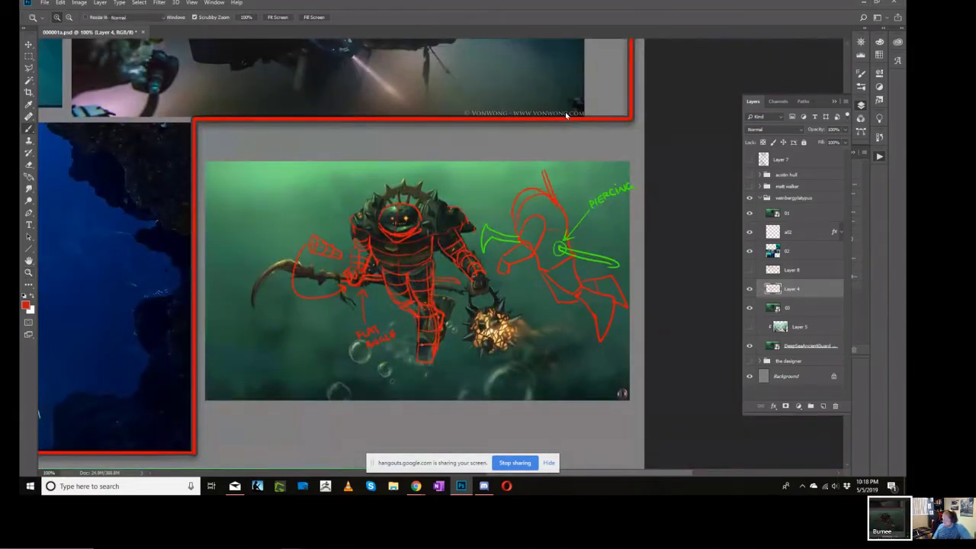
key("b")
key("ctrl+alt")
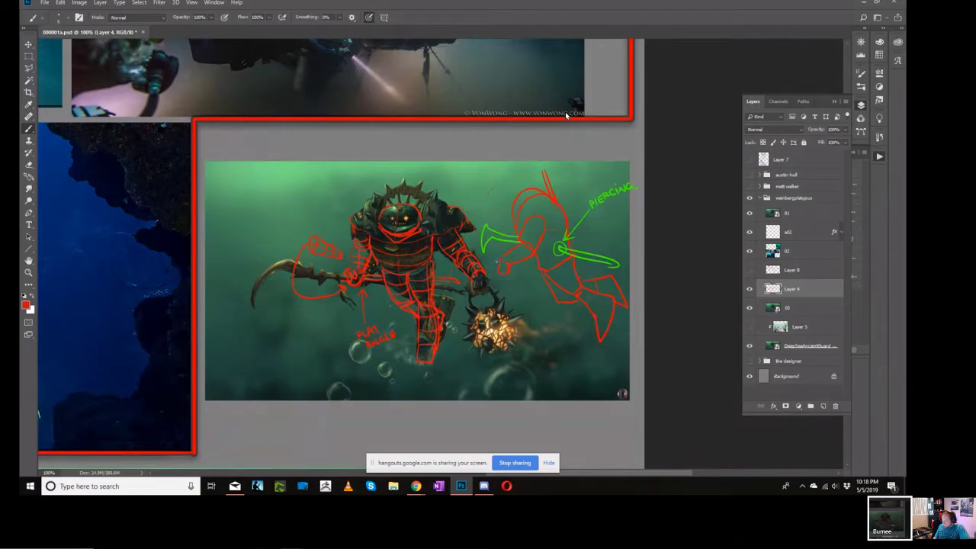
key("space")
left_click_drag(460, 308, 538, 245)
left_click(538, 245, "alt")
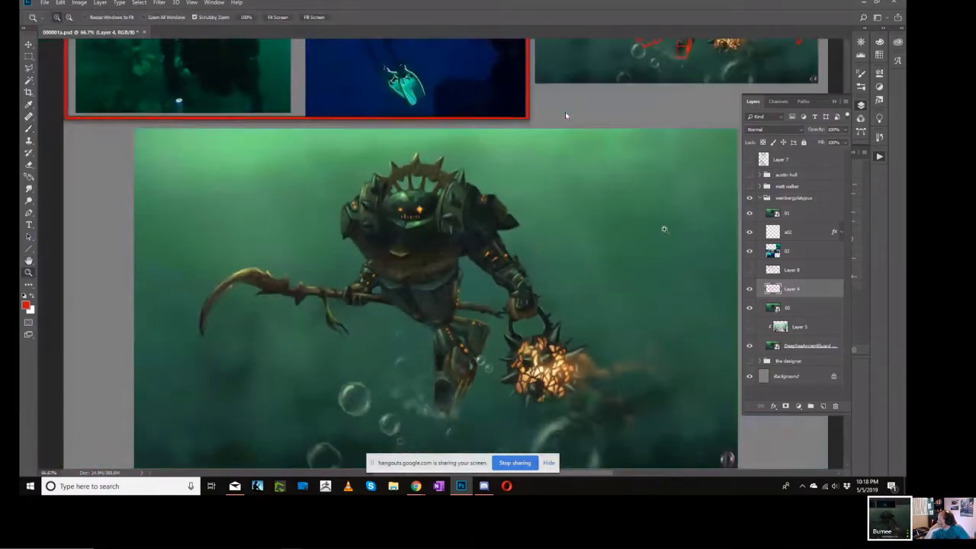
Compare the painting with and without Layer 5's light rays and background figures.
left_click(749, 327)
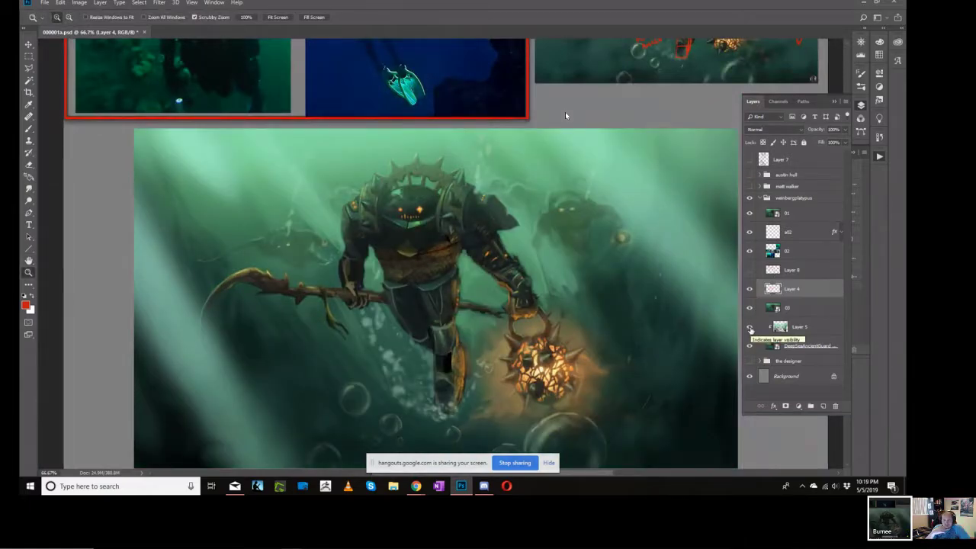
left_click(750, 328)
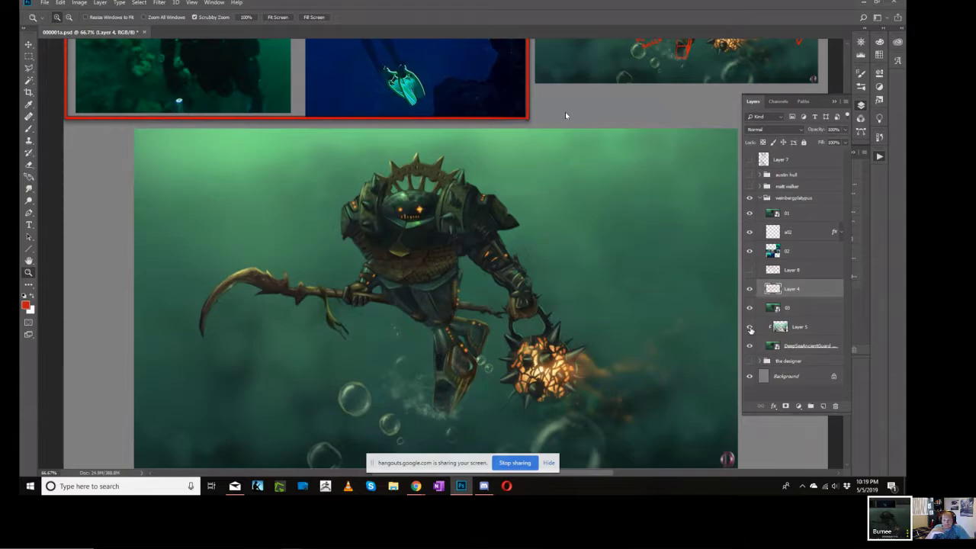
left_click(750, 329)
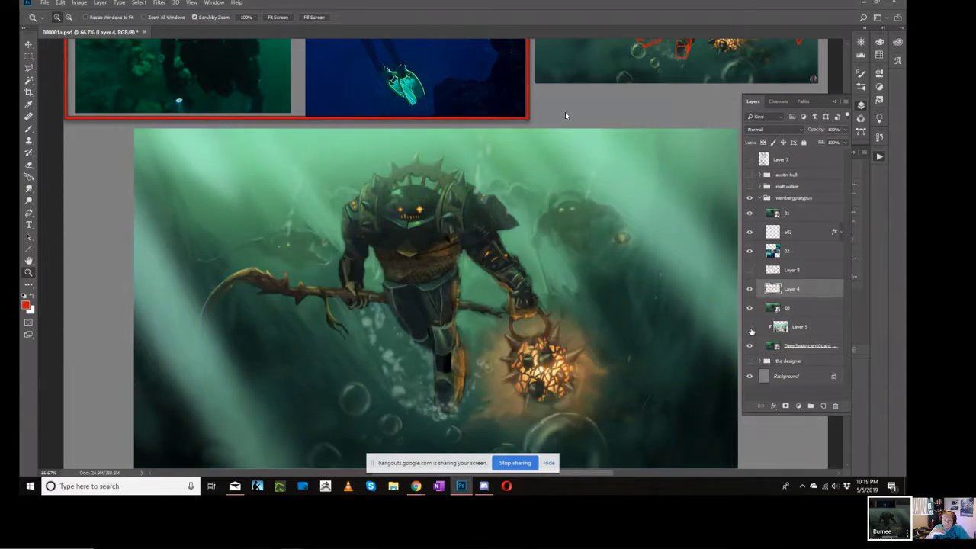
left_click(750, 328)
left_click(750, 328)
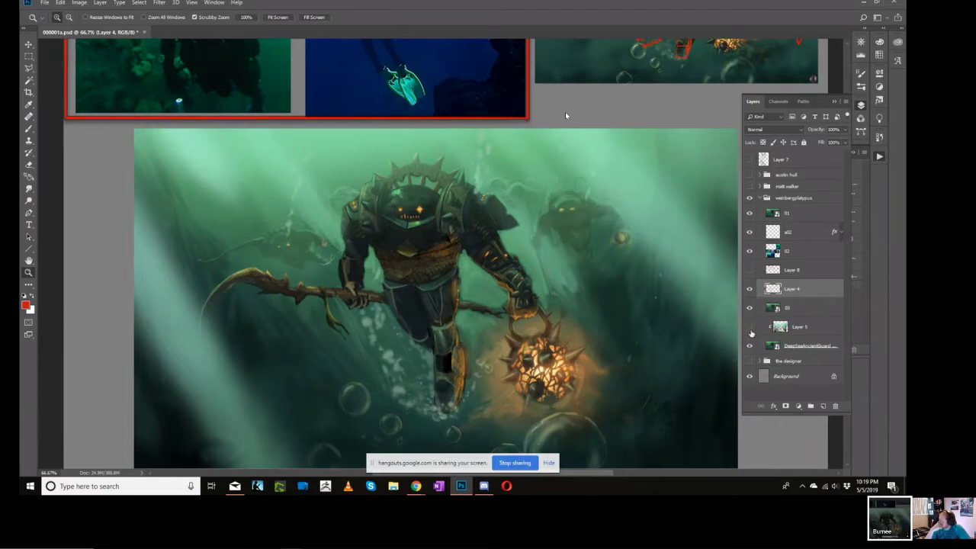
left_click(750, 328)
left_click(750, 329)
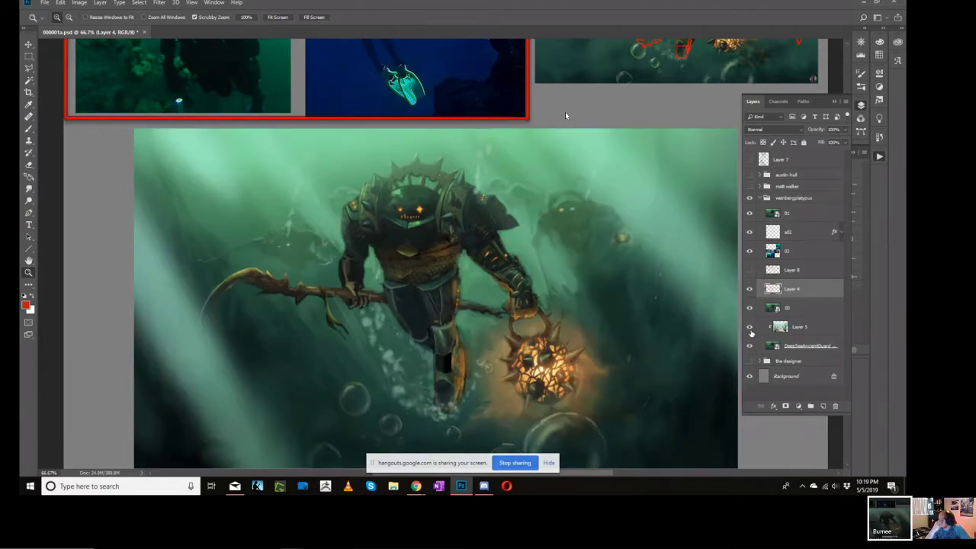
Hide and reshow Layer 4's red sketch, then show the 03 layer's image.
left_click(750, 289)
left_click(750, 290)
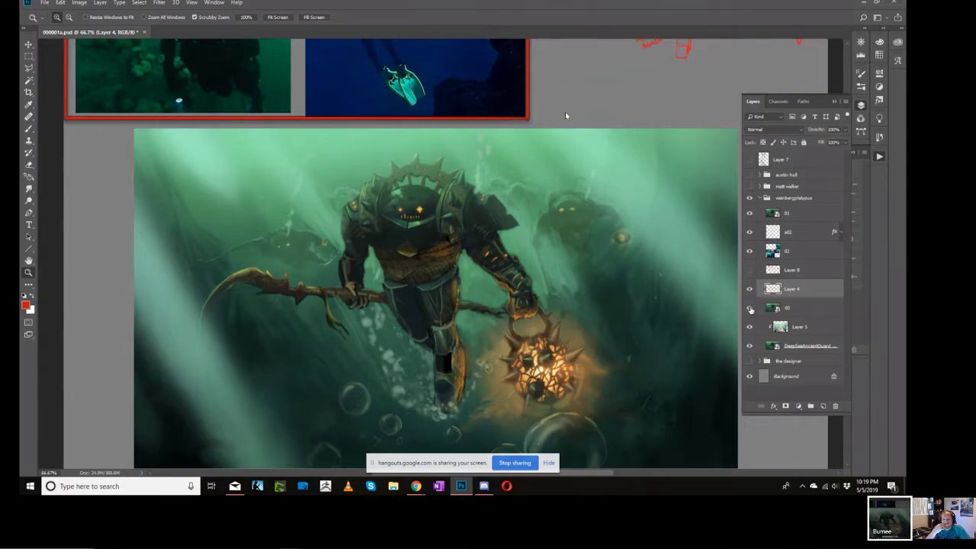
left_click(750, 308)
Flip the light-ray paintover on and off repeatedly, leave it showing, and zoom out to 50%.
left_click(749, 327)
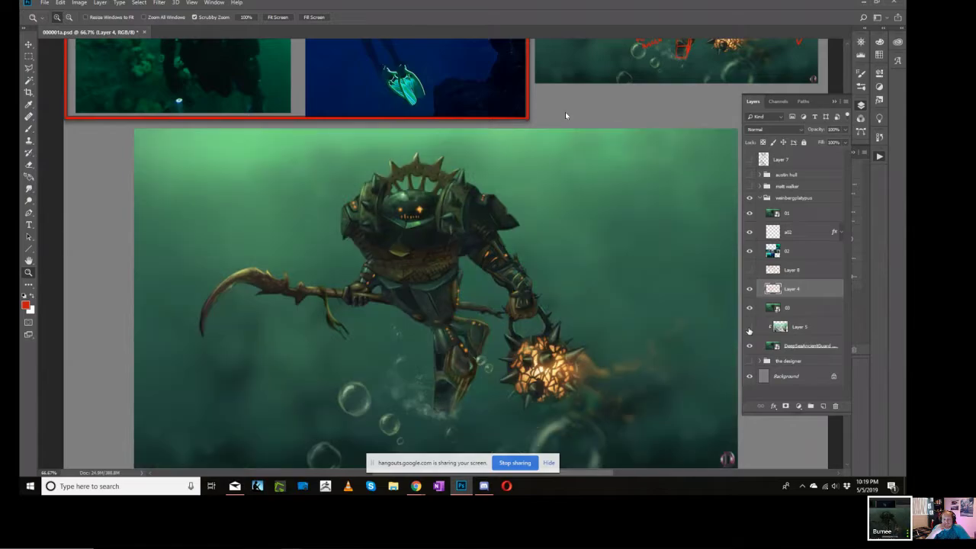
left_click(749, 328)
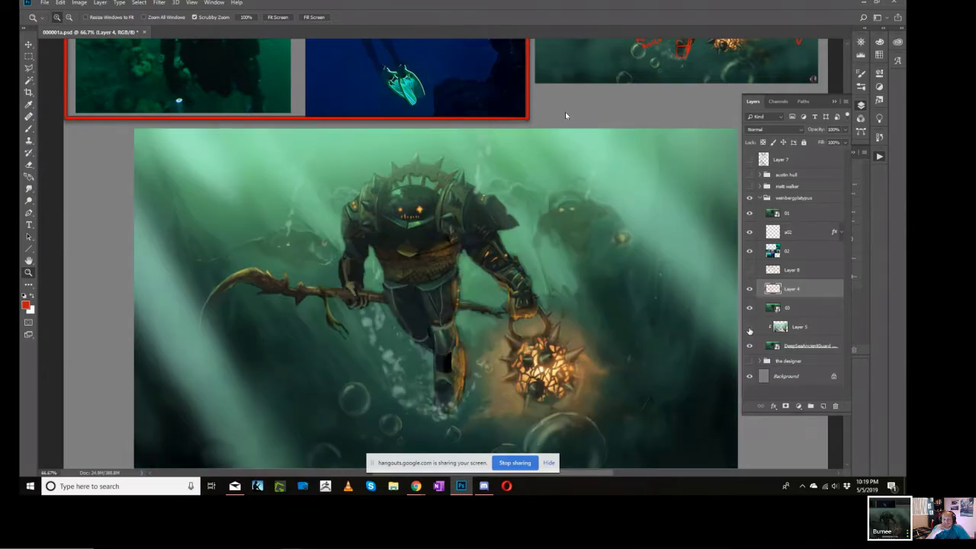
left_click(749, 329)
left_click(749, 329)
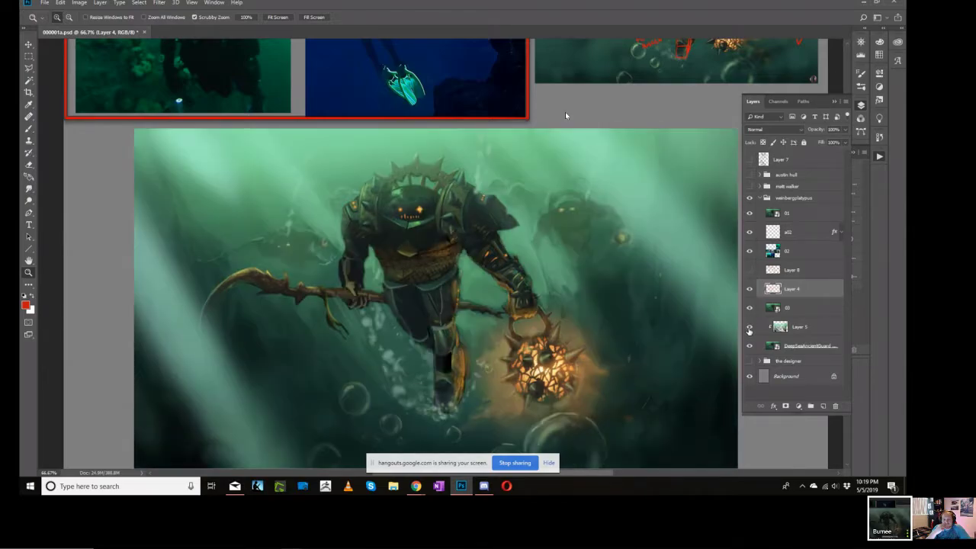
left_click(749, 329)
left_click(749, 330)
left_click(749, 329)
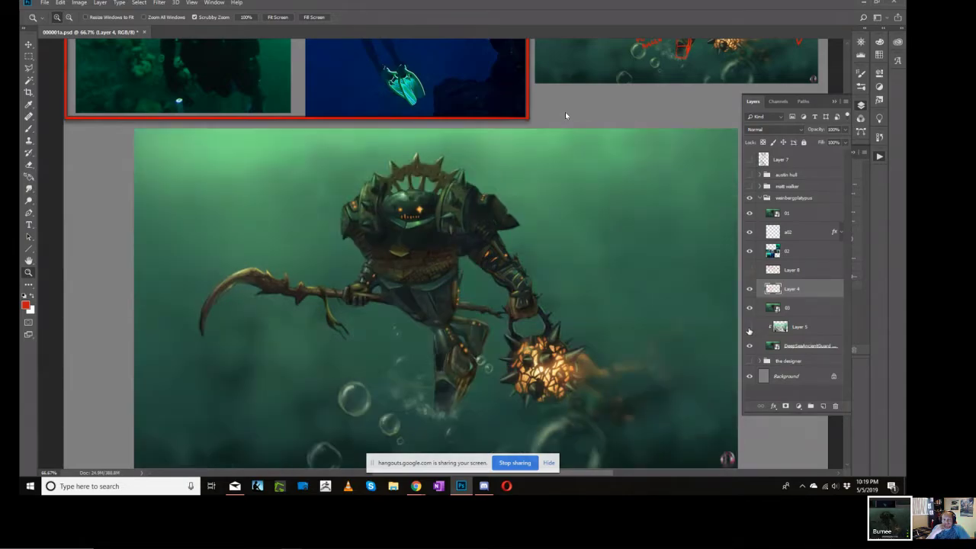
left_click(749, 329)
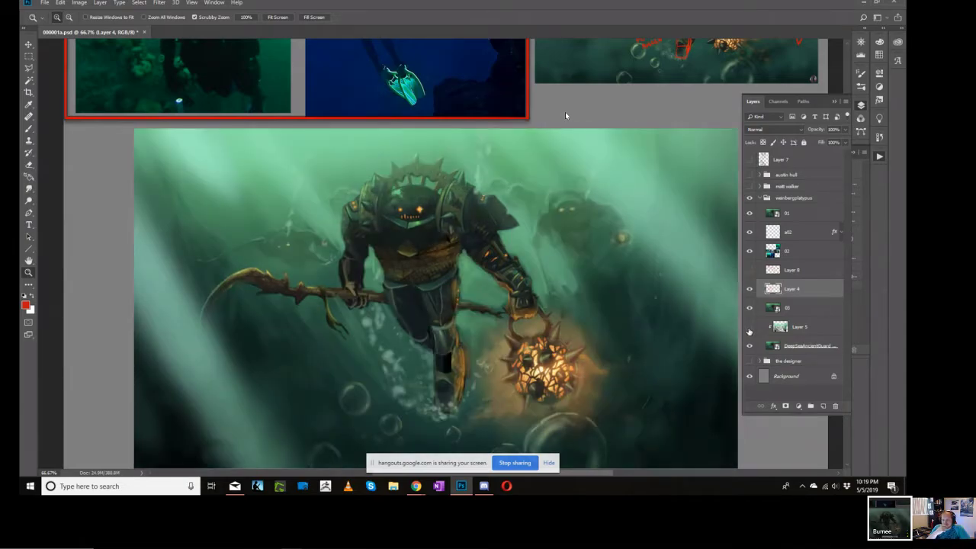
left_click(749, 329)
left_click(750, 329)
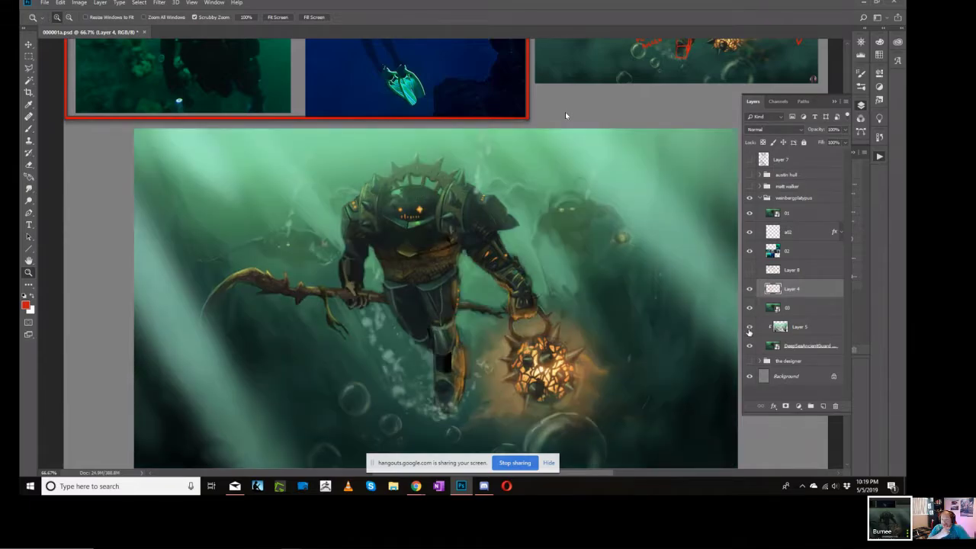
left_click(749, 329)
left_click(749, 329)
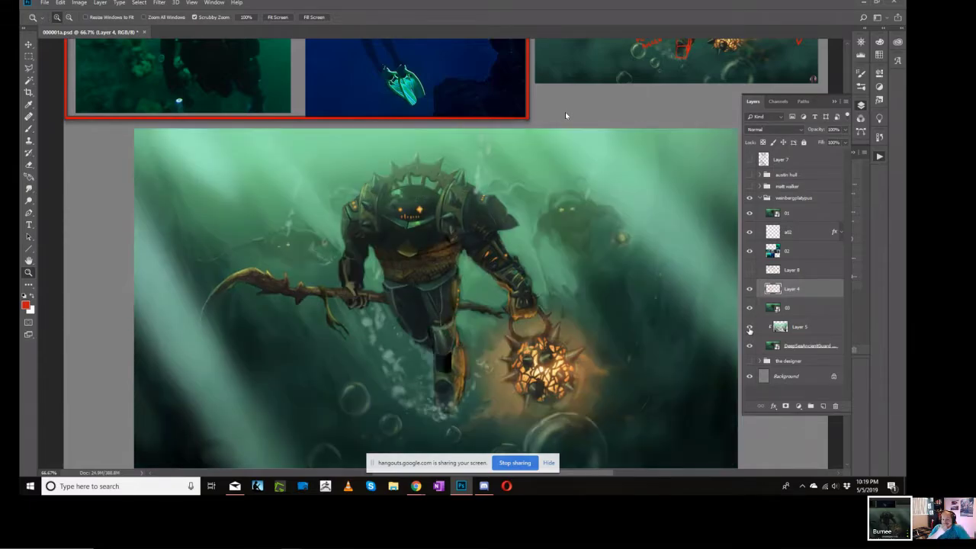
left_click(749, 329)
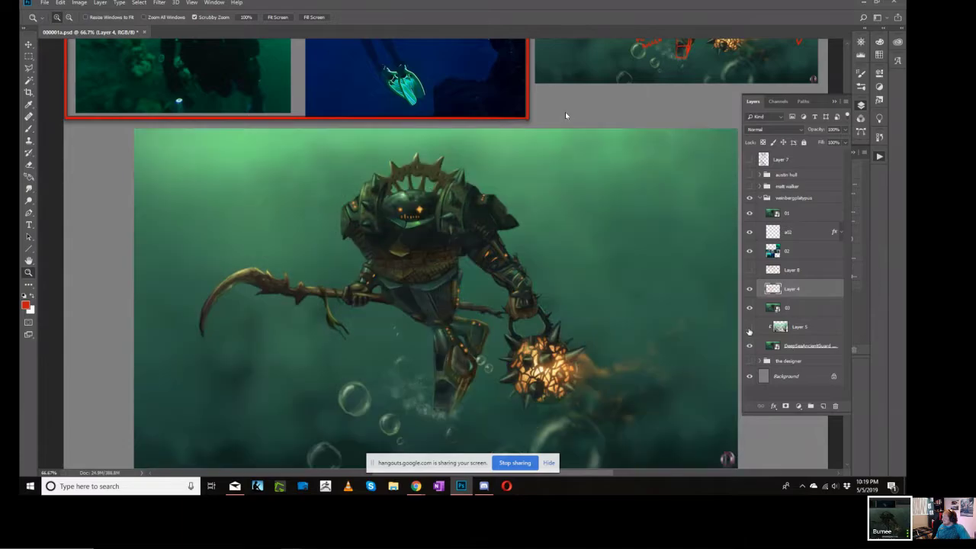
left_click(749, 329)
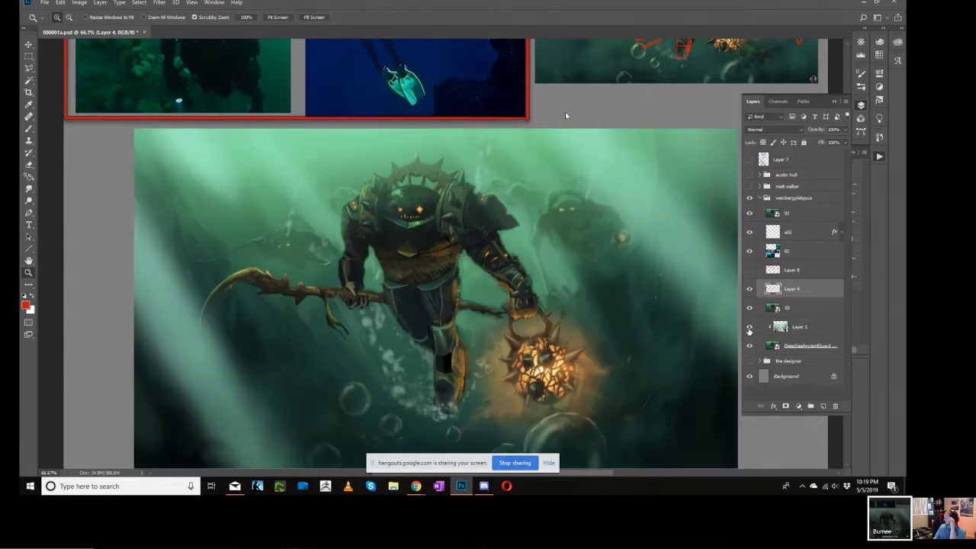
left_click(750, 329)
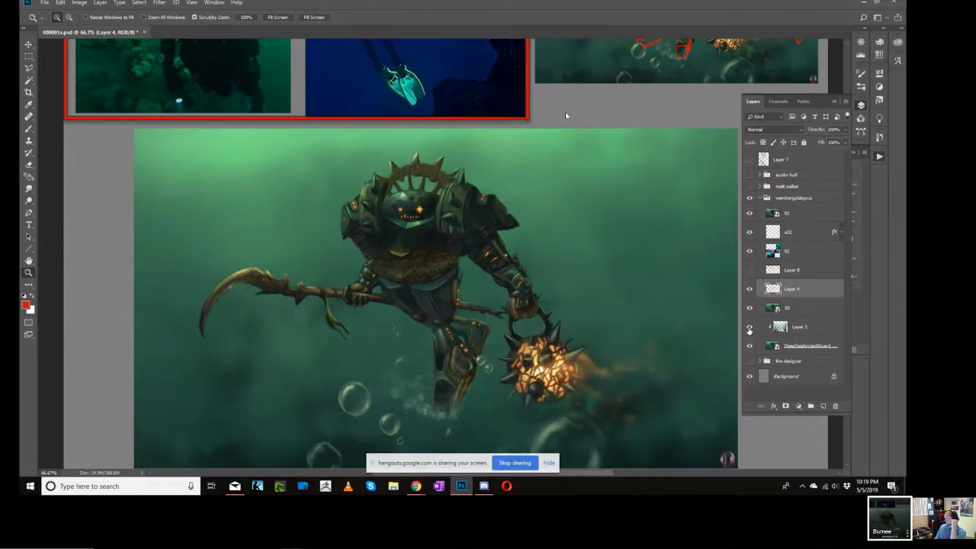
left_click(749, 329)
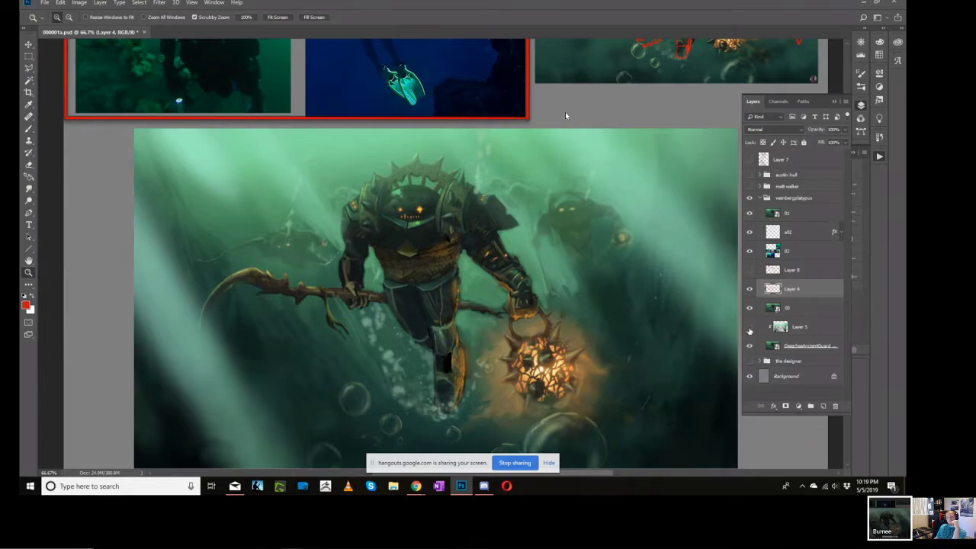
left_click(749, 329)
left_click(749, 329)
left_click(665, 327, "alt")
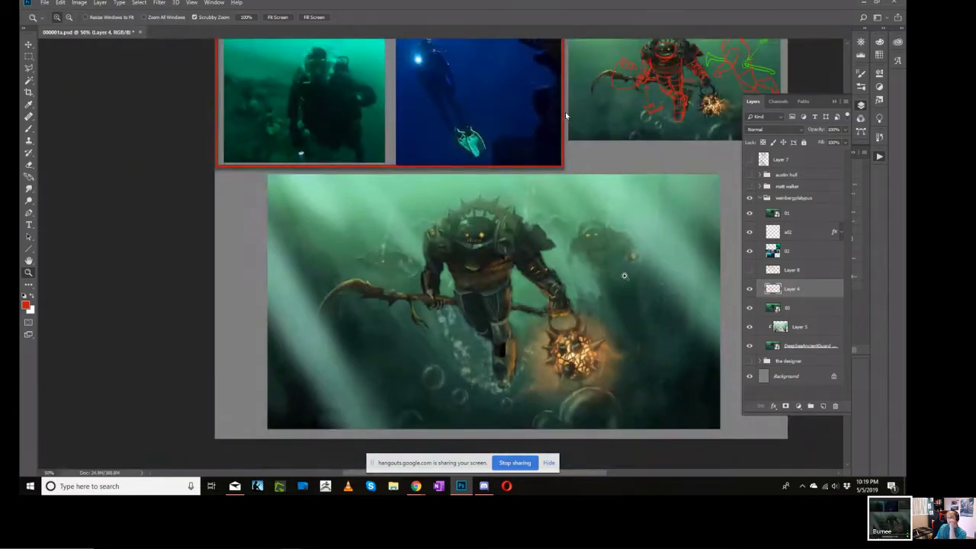
Pan around the board with the Hand tool to review the reference images.
key("h")
scroll(630, 214, "up", 10)
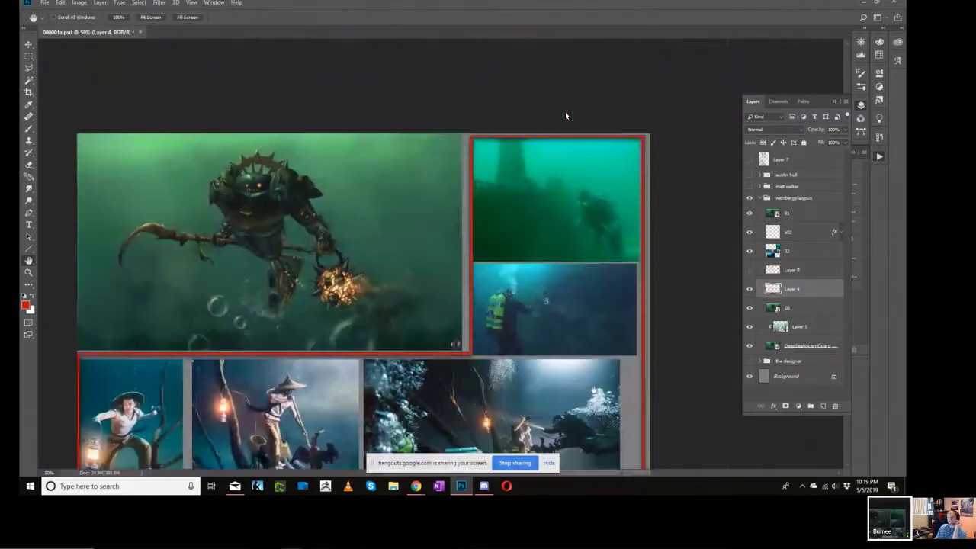
scroll(498, 261, "down", 3)
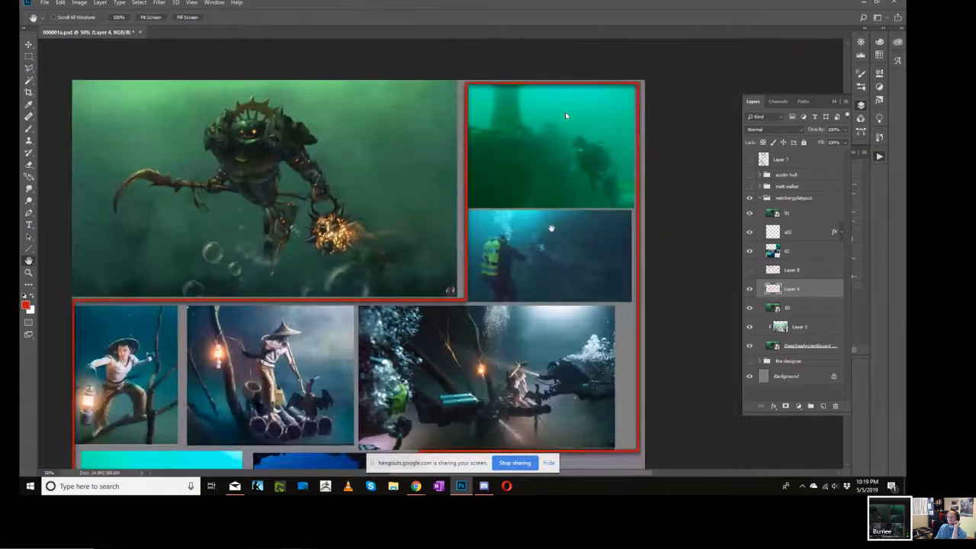
scroll(566, 116, "down", 20)
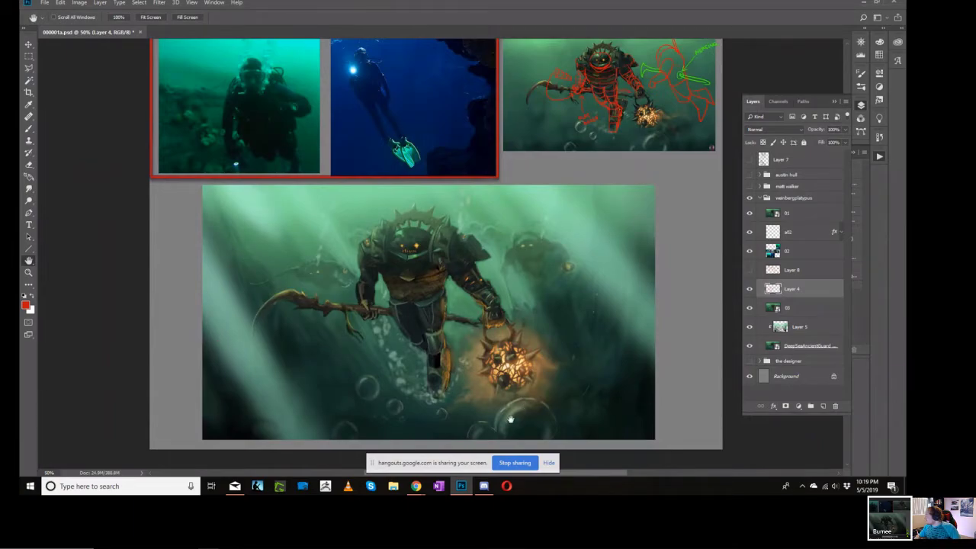
Toggle the light-ray paintover off and on, then show and select the empty Layer 8.
left_click(749, 328)
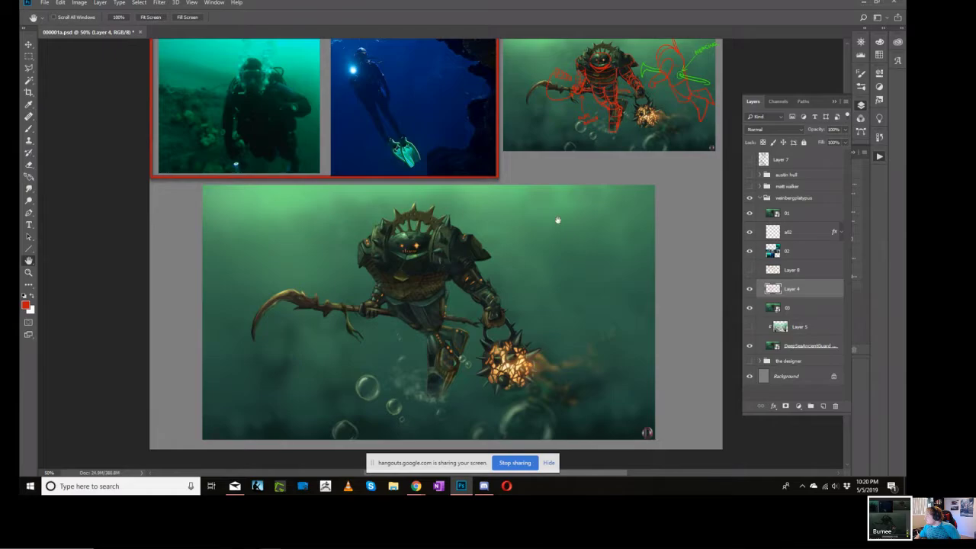
left_click(749, 327)
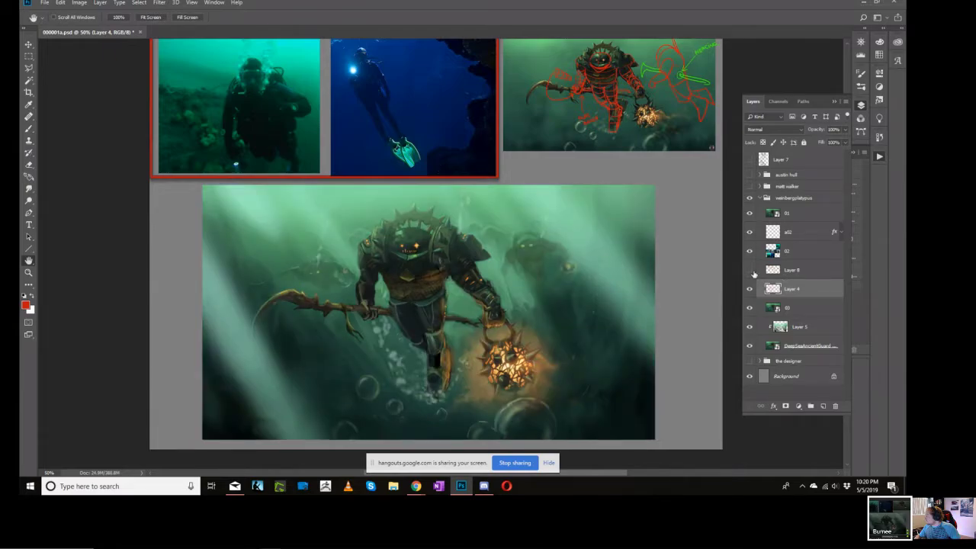
left_click(748, 270)
left_click(789, 272)
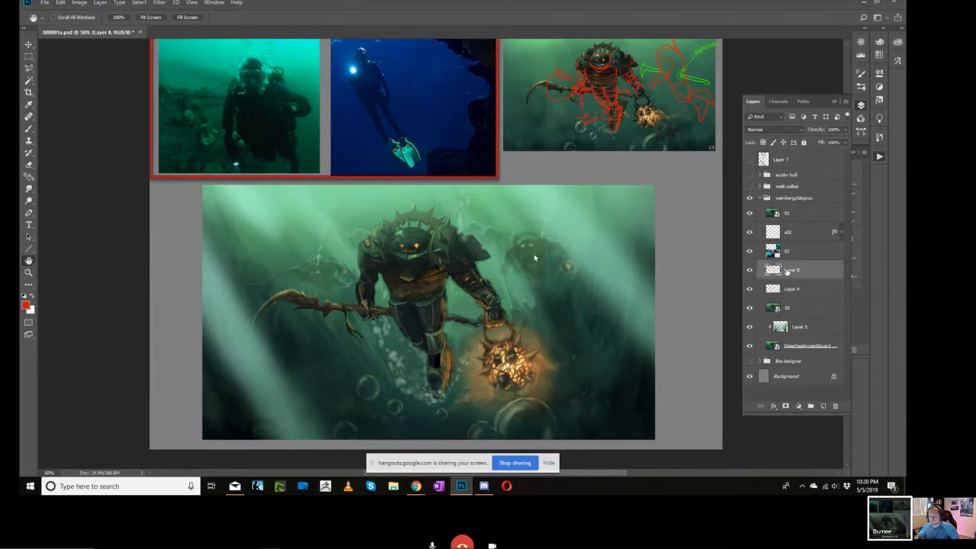
Brush red lines into the creature's chest, add arrows near head and staff, then hide Layer 8.
key("b")
mouse_move(415, 294)
left_mouse_down()
mouse_move(194, 447)
mouse_move(440, 292)
left_mouse_up()
mouse_move(598, 429)
left_mouse_down()
mouse_move(536, 372)
mouse_move(478, 271)
left_mouse_up()
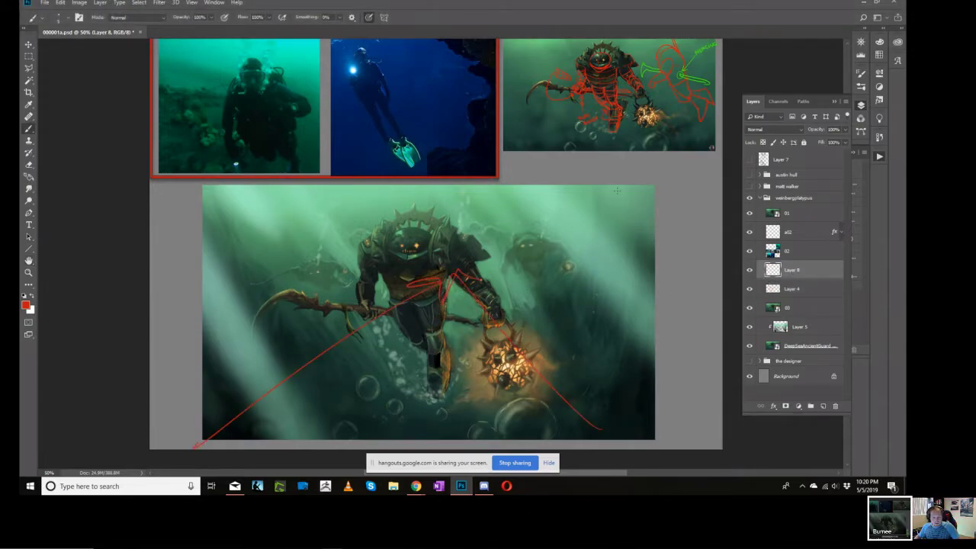
left_click_drag(627, 180, 457, 267)
left_click_drag(479, 248, 457, 268)
left_click_drag(212, 190, 433, 287)
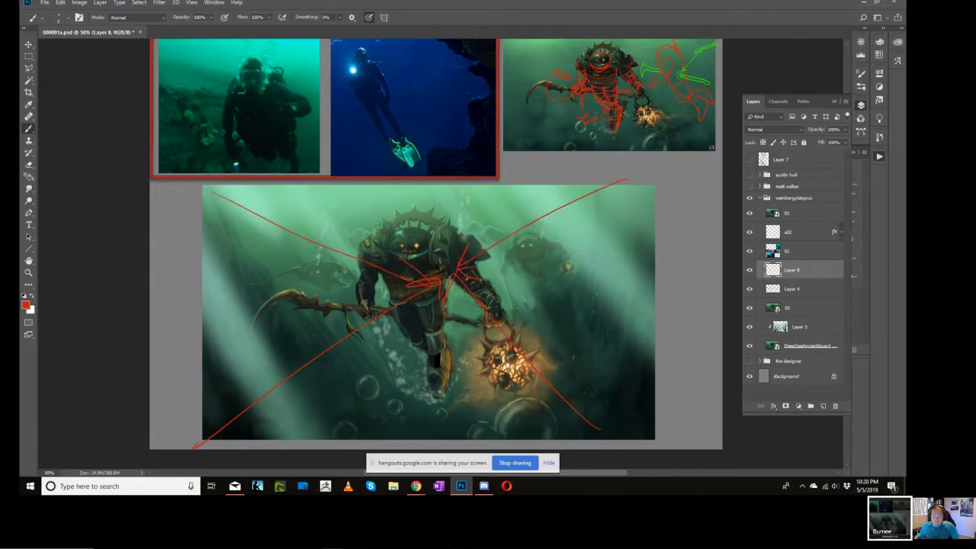
left_click_drag(343, 202, 394, 245)
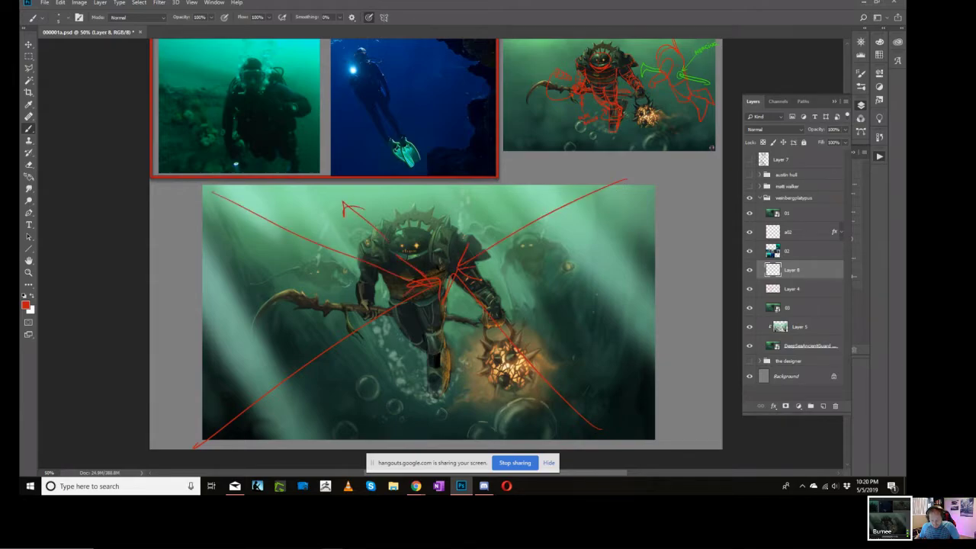
mouse_move(328, 304)
left_mouse_down()
mouse_move(269, 320)
mouse_move(276, 332)
left_mouse_up()
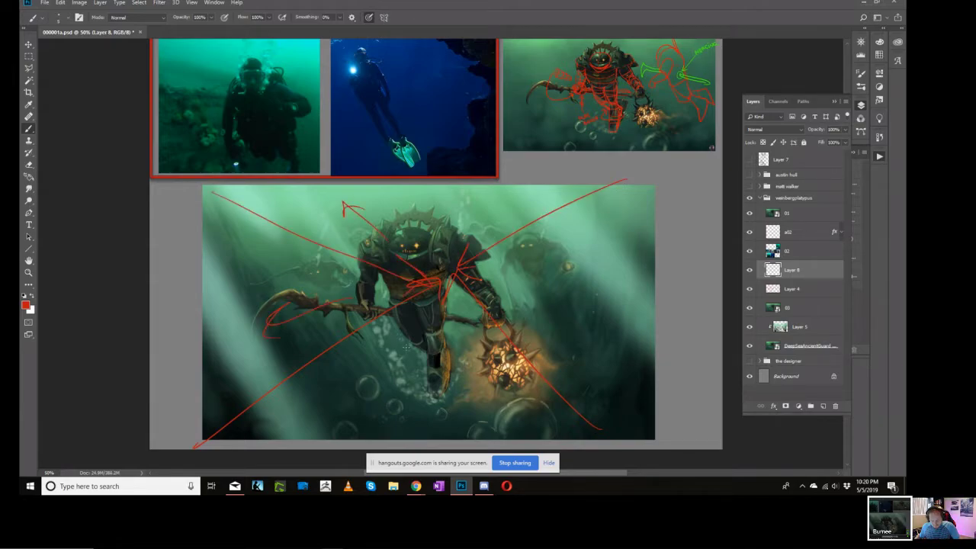
left_click(748, 270)
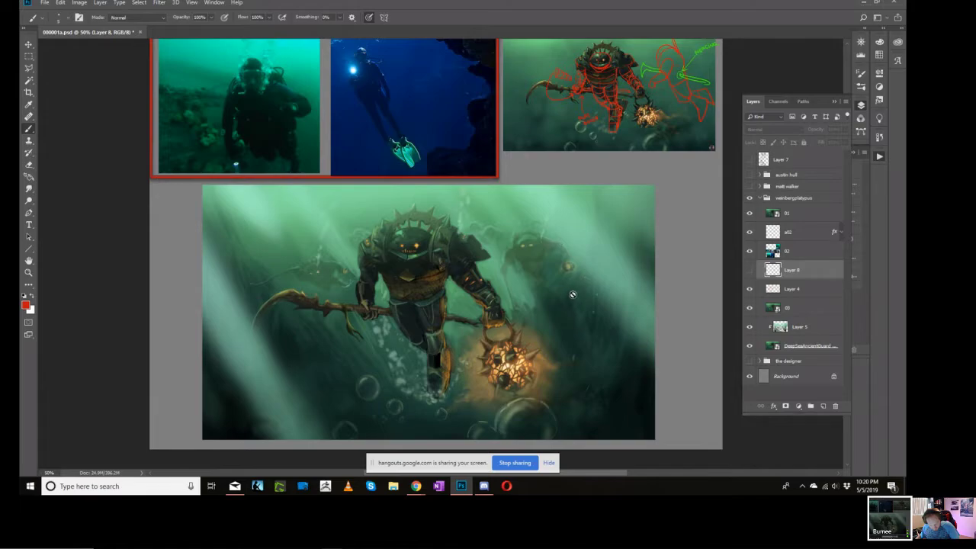
Recheck and select Layer 5, pan to the original painting, and hide Layer 4's red sketch.
key("space")
mouse_move(587, 284)
left_mouse_down()
mouse_move(585, 267)
mouse_move(692, 254)
left_mouse_up()
left_click(748, 326)
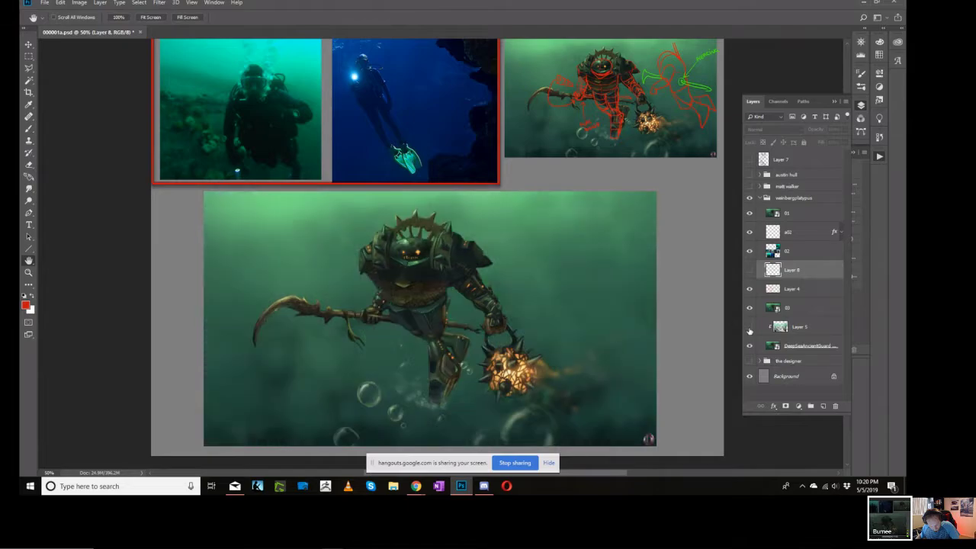
left_click(749, 327)
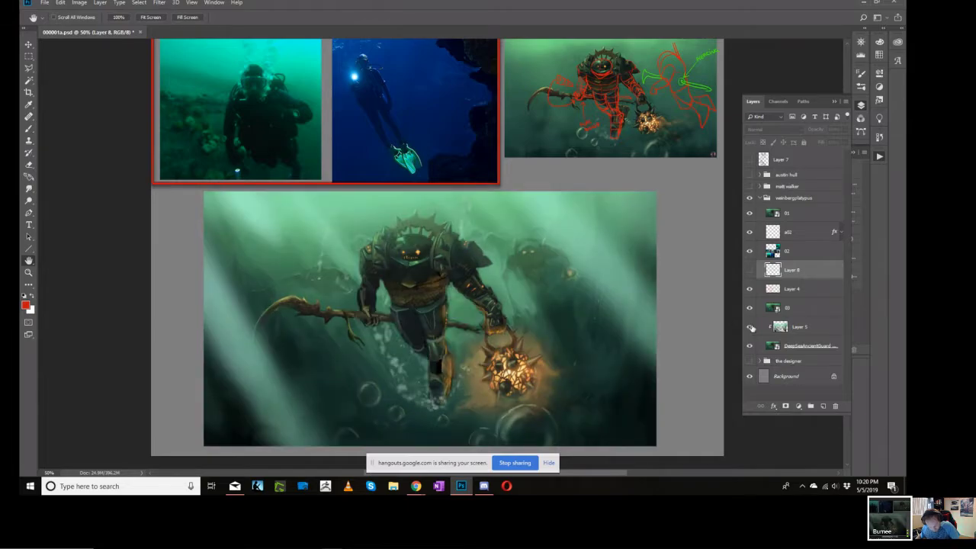
left_click(791, 327)
mouse_move(686, 272)
left_mouse_down()
mouse_move(592, 432)
mouse_move(554, 472)
left_mouse_up()
left_click(749, 289)
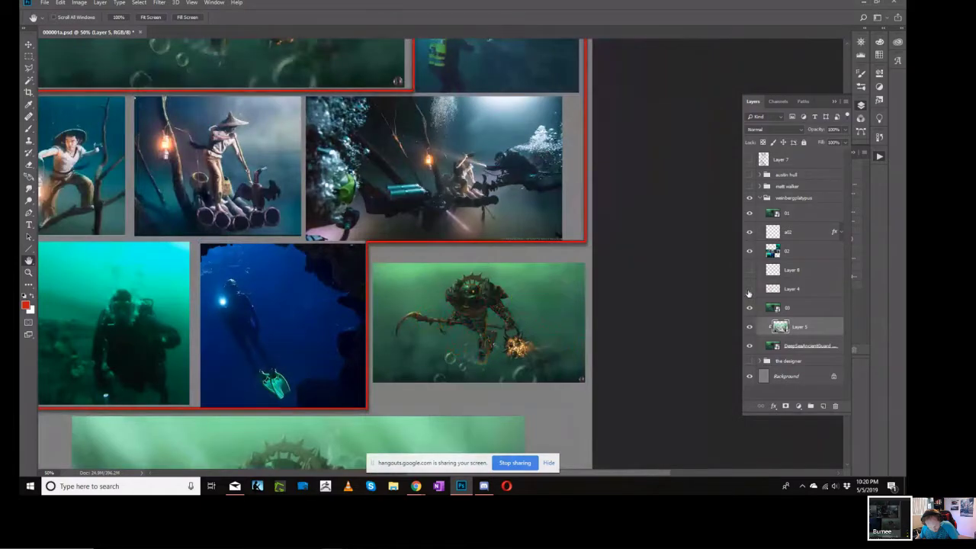
Zoom between 300% and 200% on the robot's mace hand.
key("z")
left_click(513, 321)
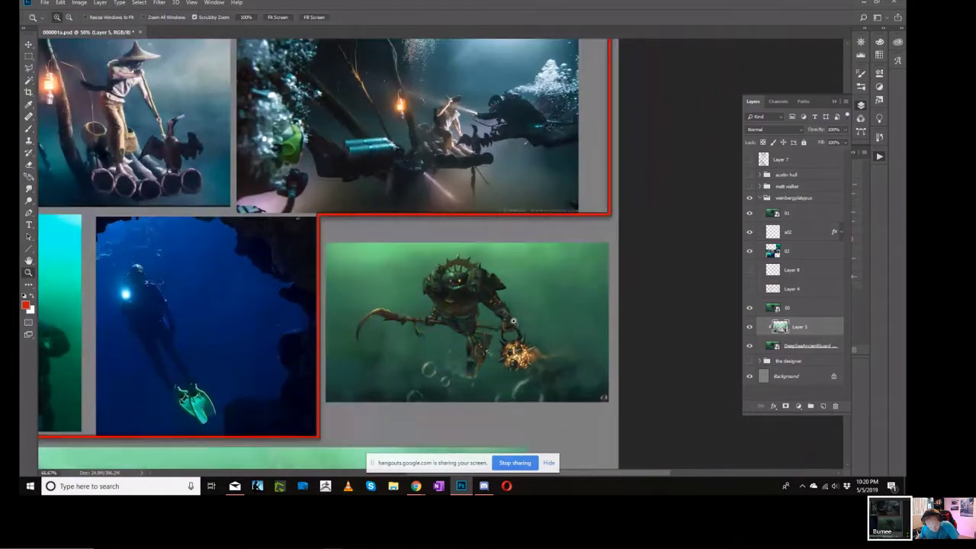
left_click(513, 321)
left_click(508, 322, "alt")
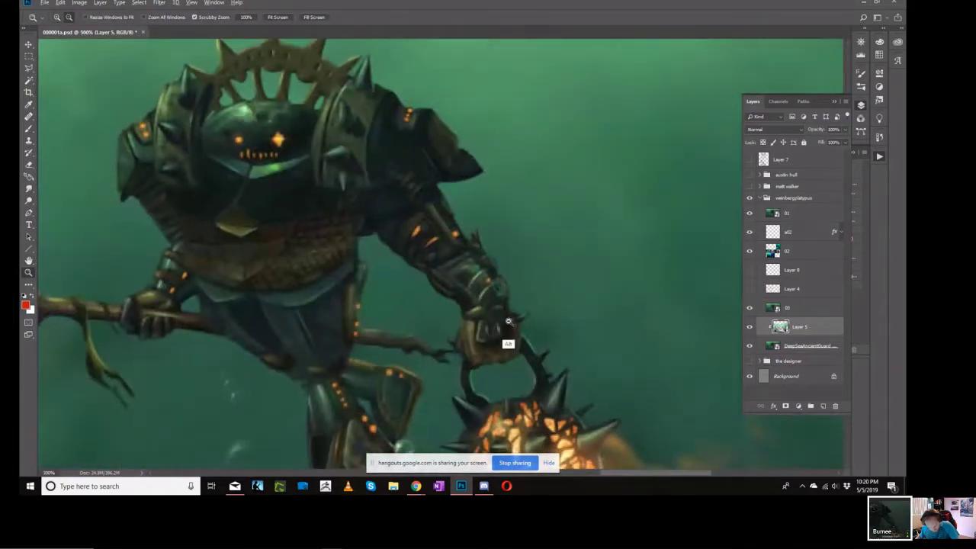
left_click(402, 283)
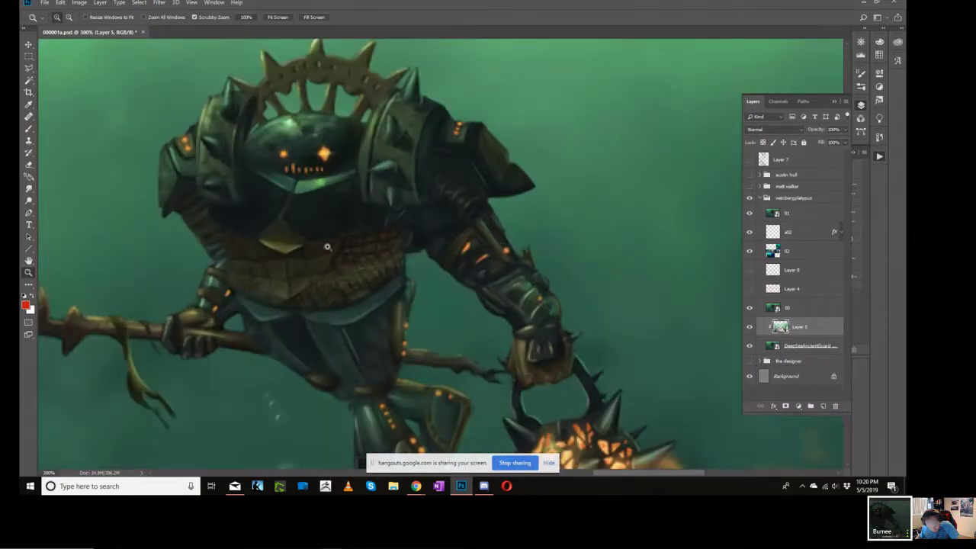
left_click(520, 376, "alt")
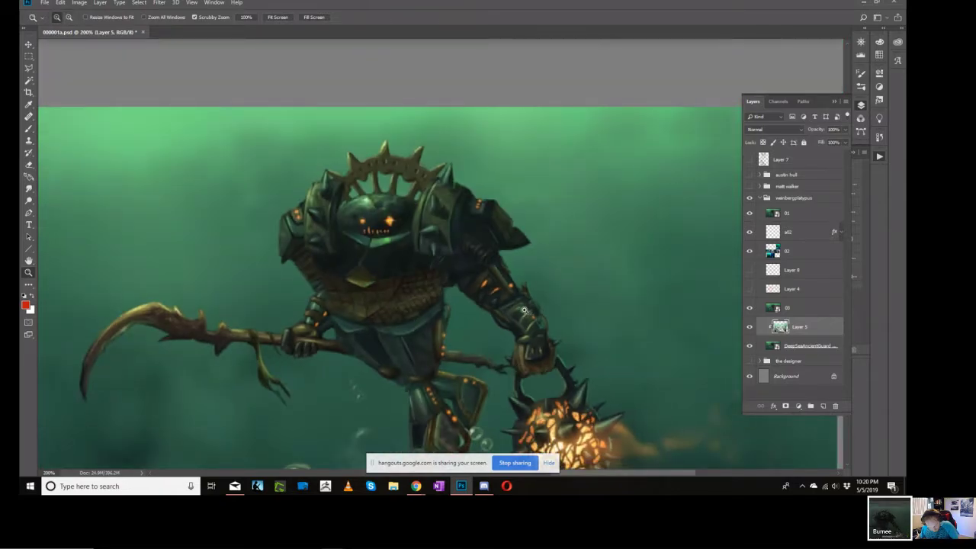
Pan to center the robot's crowned head, zoom out to 100%, and reshow Layer 4's red strokes.
key("space")
left_click_drag(536, 345, 506, 297)
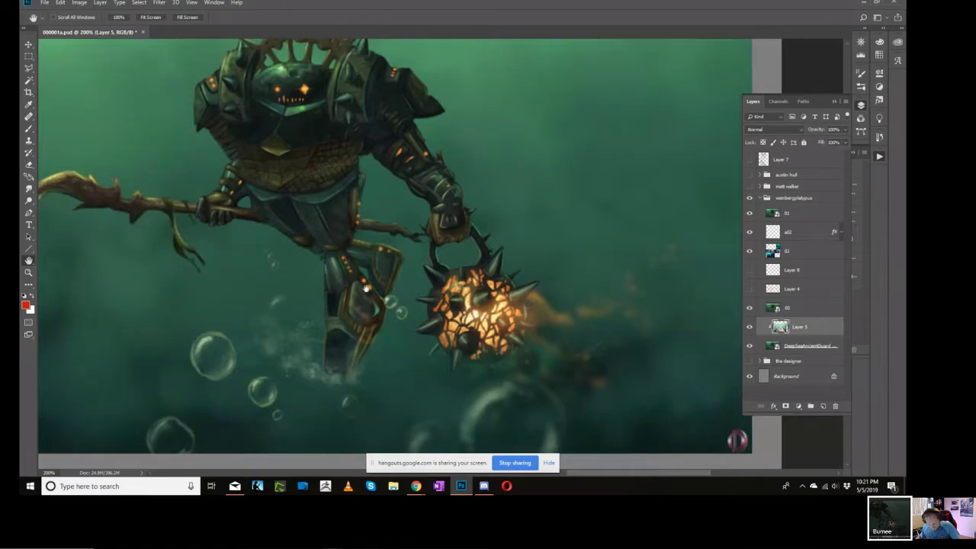
left_click_drag(385, 187, 442, 343)
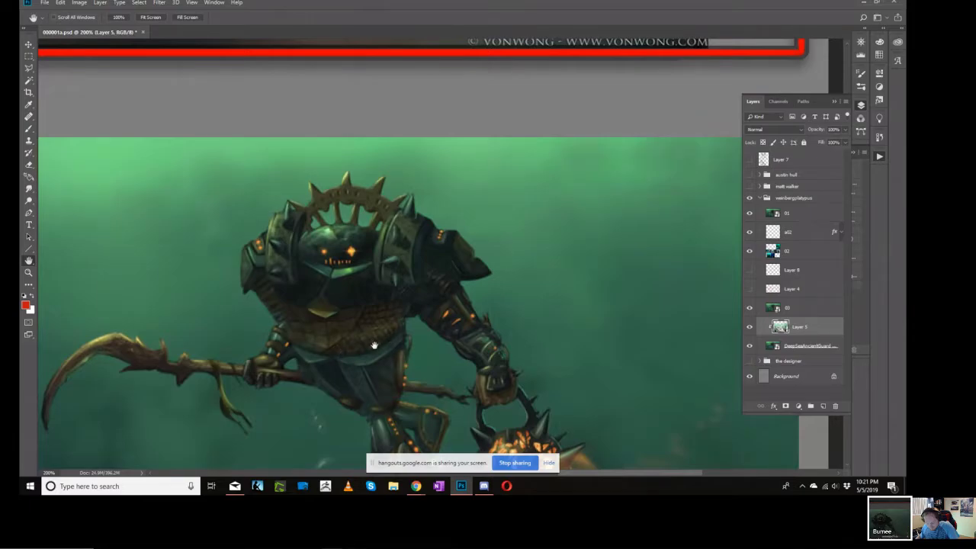
left_click_drag(374, 345, 518, 321)
key("z")
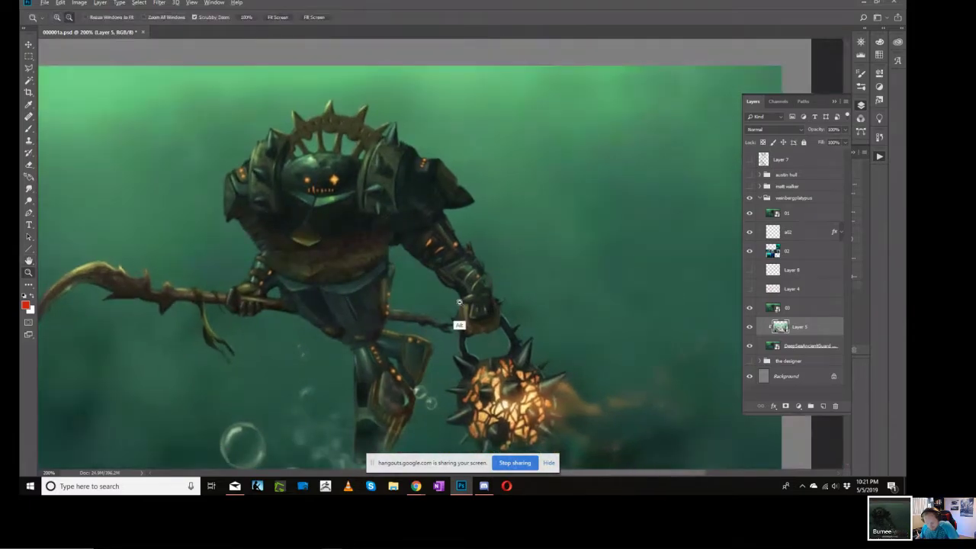
left_click(457, 323, "alt")
left_click(748, 289)
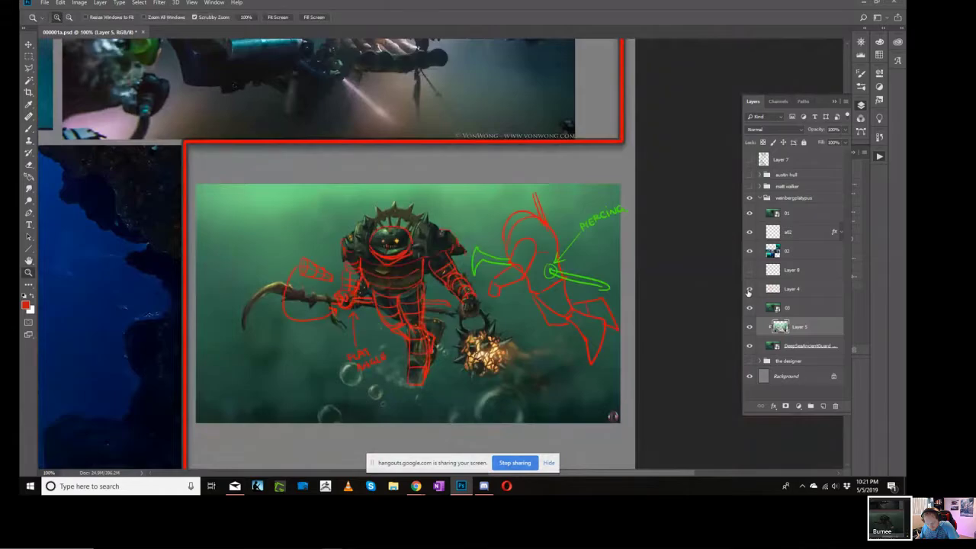
Show Layer 8's paintover marks and pan to the larger close-up paintover.
left_click(749, 271)
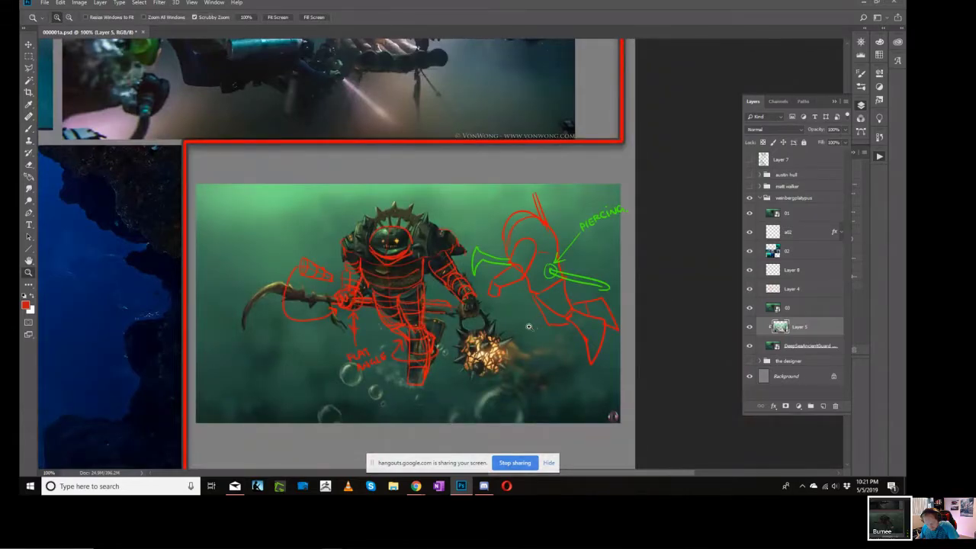
key("h")
mouse_move(528, 327)
left_mouse_down()
mouse_move(571, 183)
mouse_move(573, 130)
left_mouse_up()
mouse_move(564, 457)
left_mouse_down()
mouse_move(566, 277)
mouse_move(660, 227)
left_mouse_up()
Zoom out to 50%, recheck the 03 image, and hide Layer 4's red strokes.
key("z")
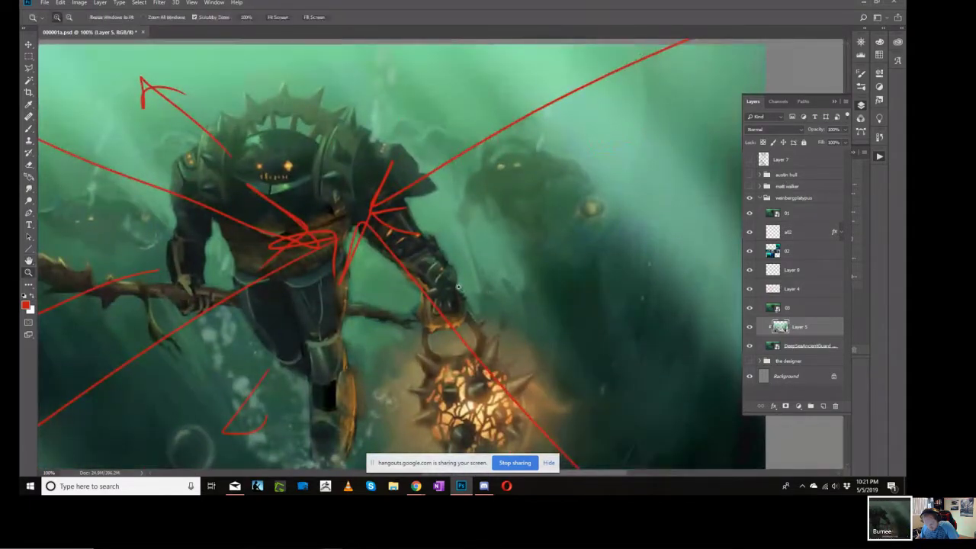
left_click(457, 309, "alt")
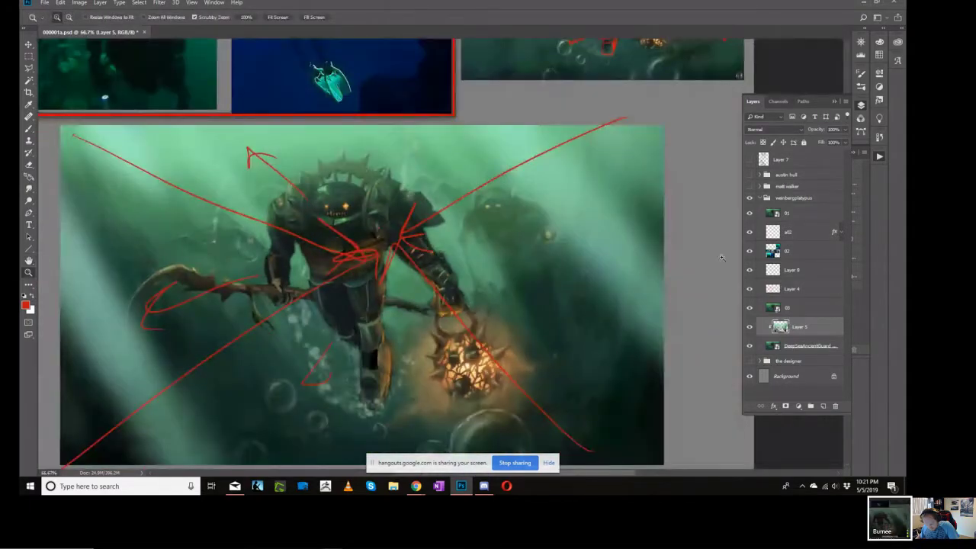
left_click(749, 309)
left_click(749, 308)
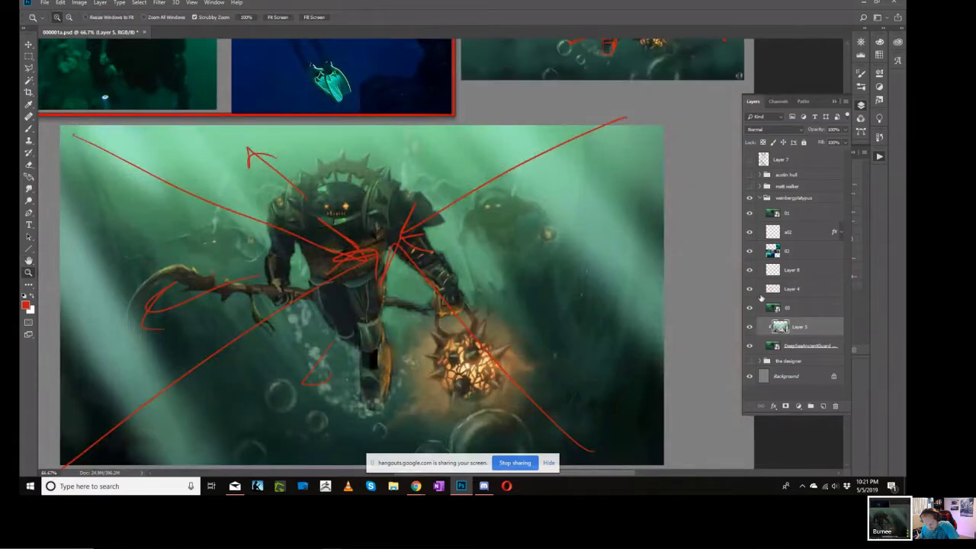
left_click(751, 288)
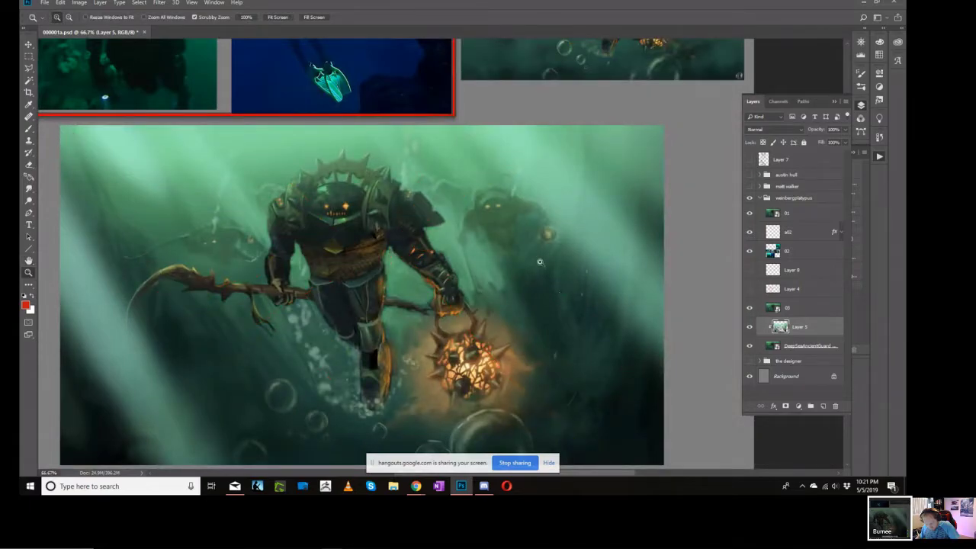
left_click(540, 279, "alt")
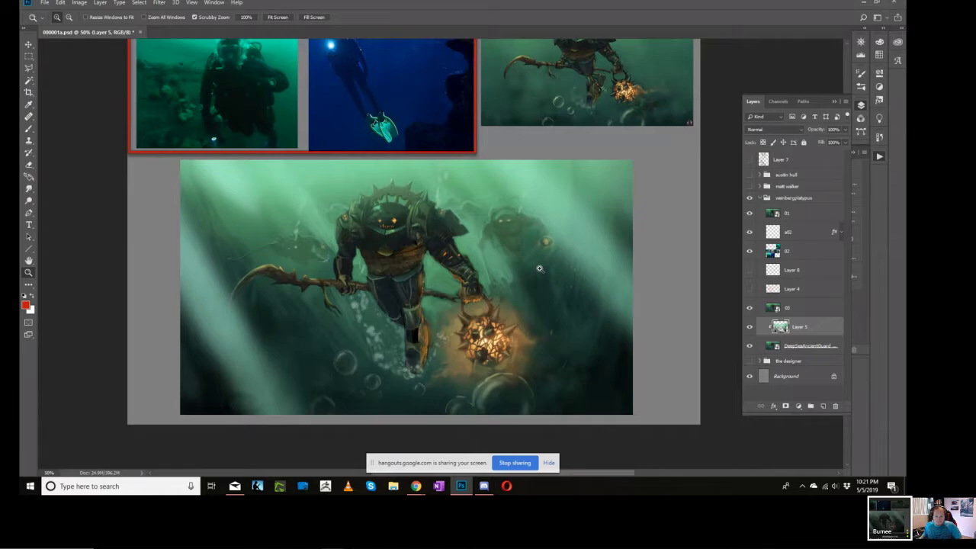
key("space")
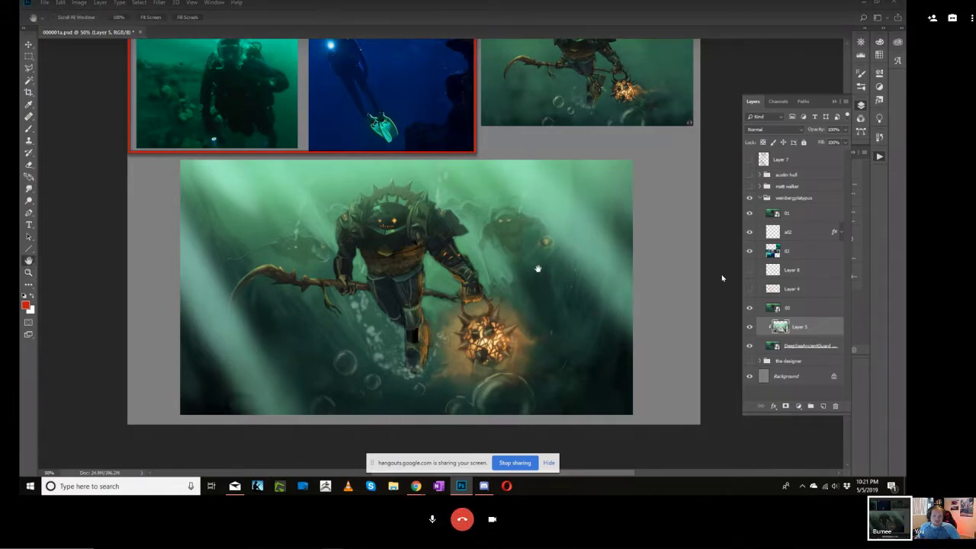
Share your own screen in the Hangouts call and switch to your own thumbnail.
left_click_drag(536, 266, 555, 289)
left_click(970, 18)
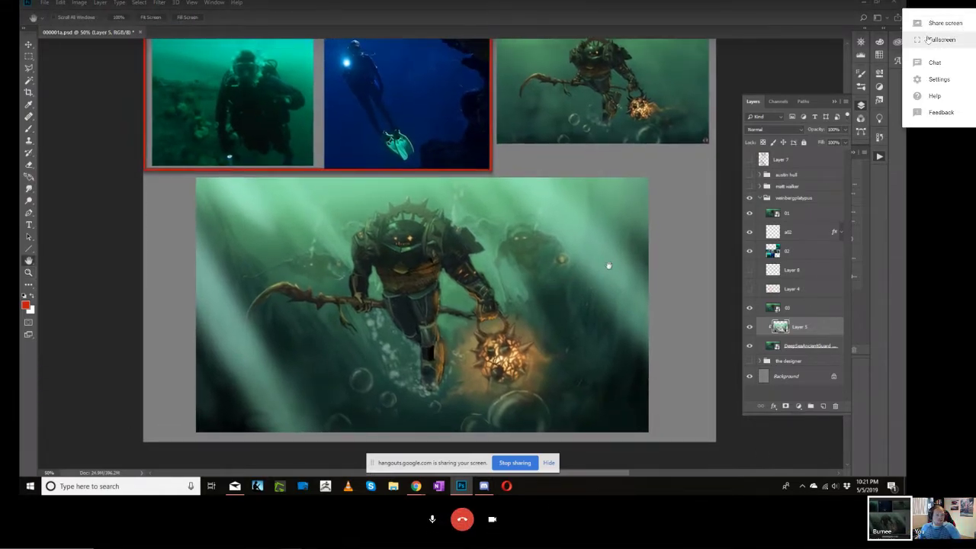
left_click(937, 23)
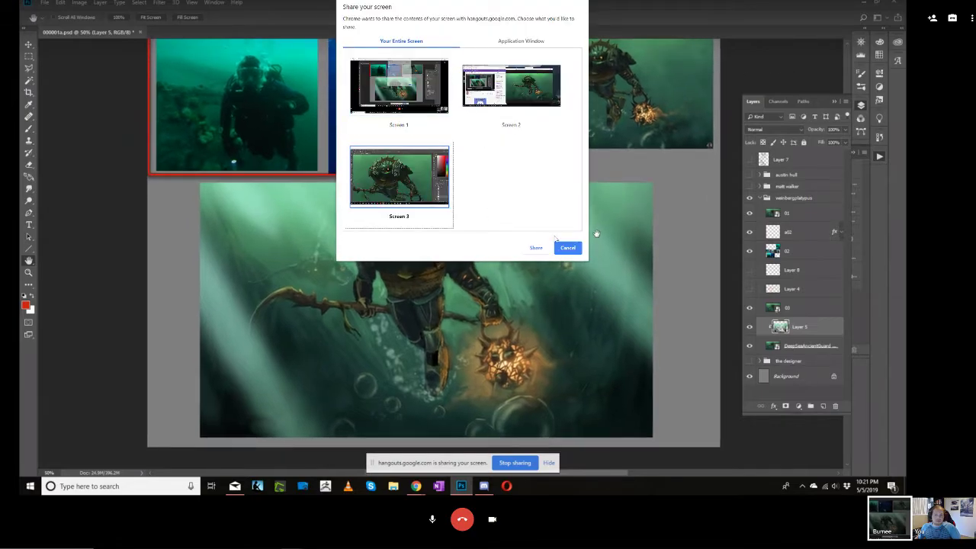
left_click(536, 248)
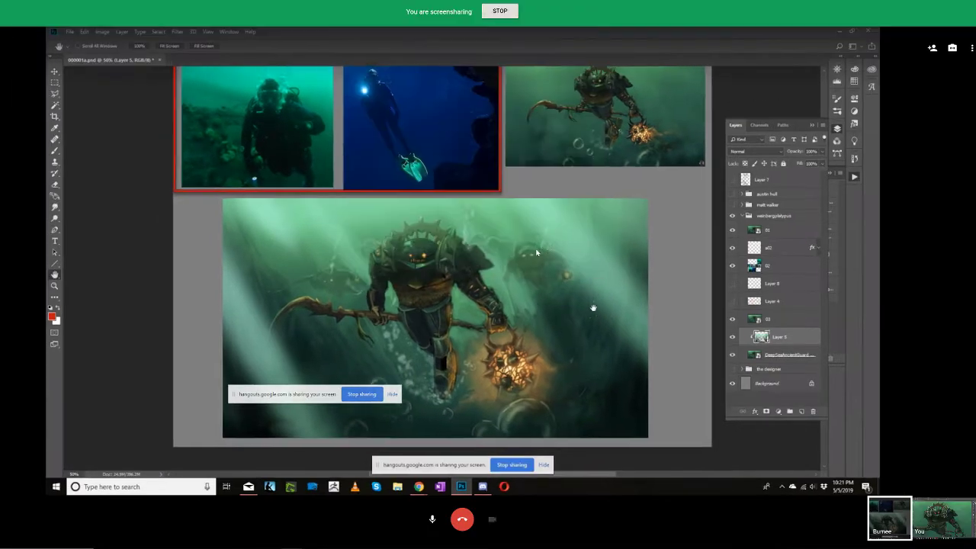
left_click(938, 521)
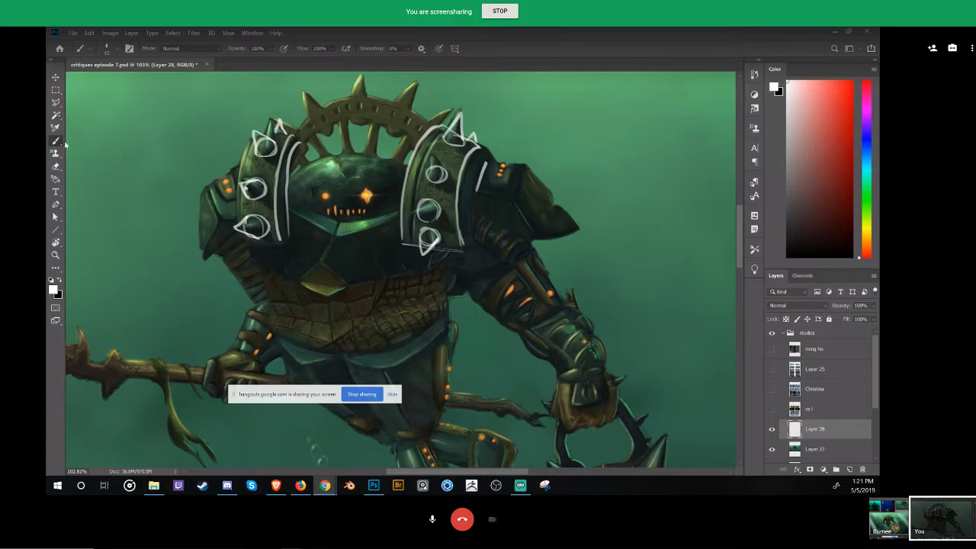
Bring Photoshop forward, dismiss the screen-sharing notice, and frame the robot's helmet.
key("alt+Tab")
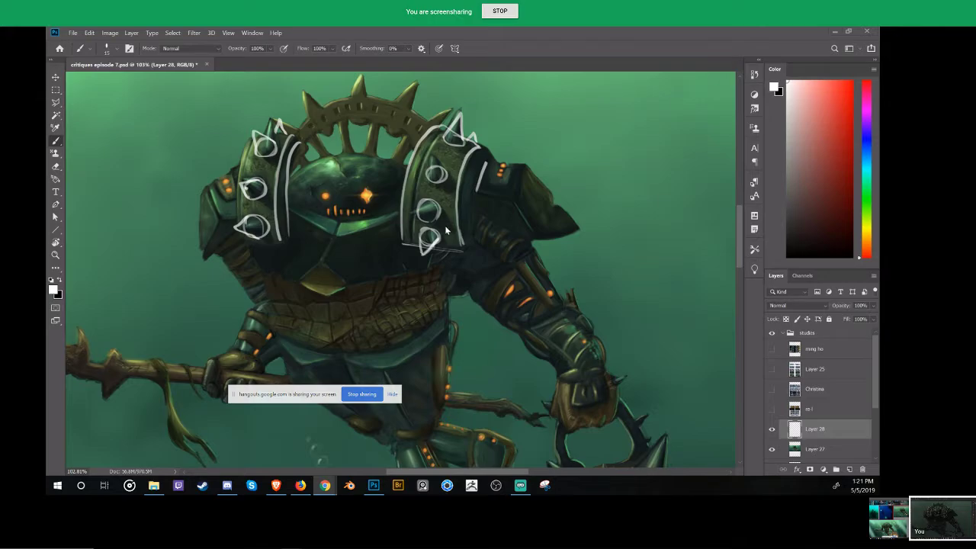
left_click(475, 204)
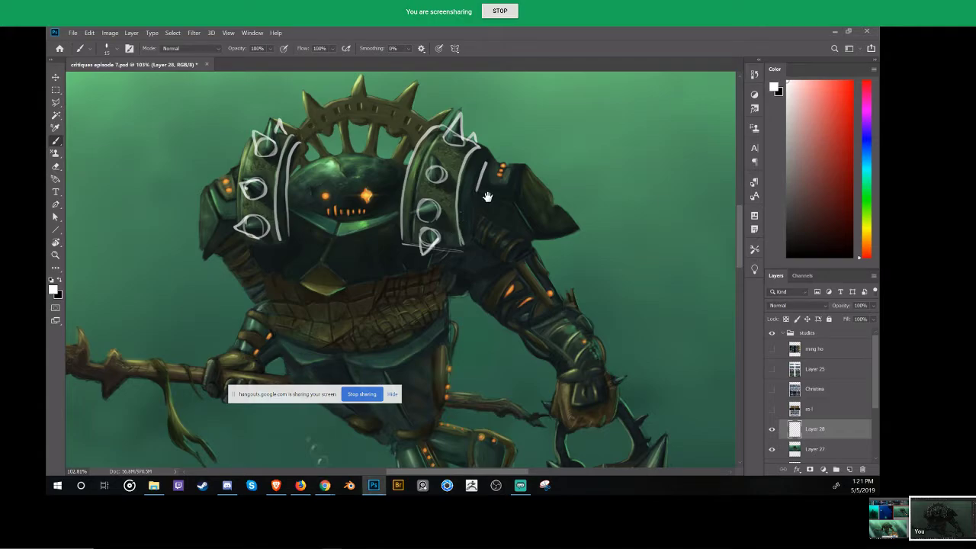
left_click_drag(487, 197, 432, 259)
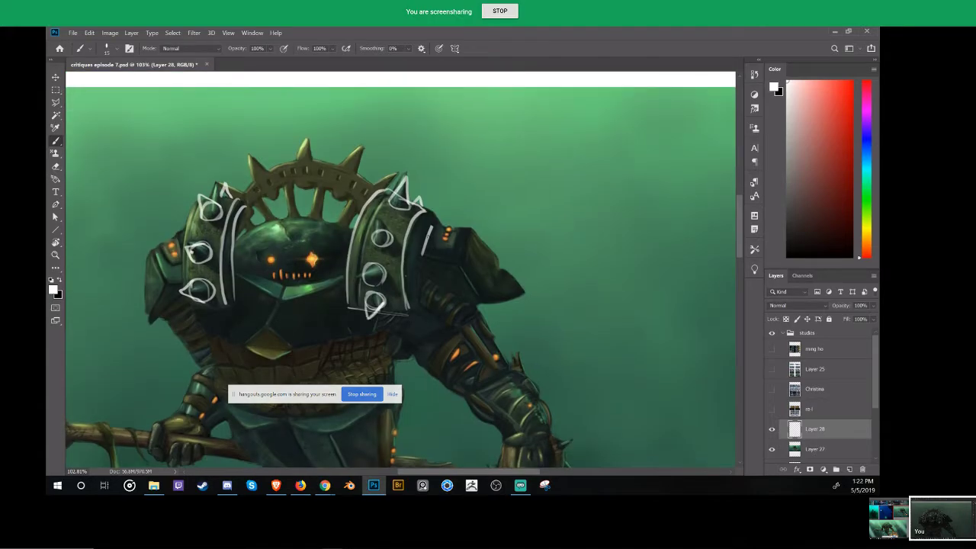
left_click(392, 393)
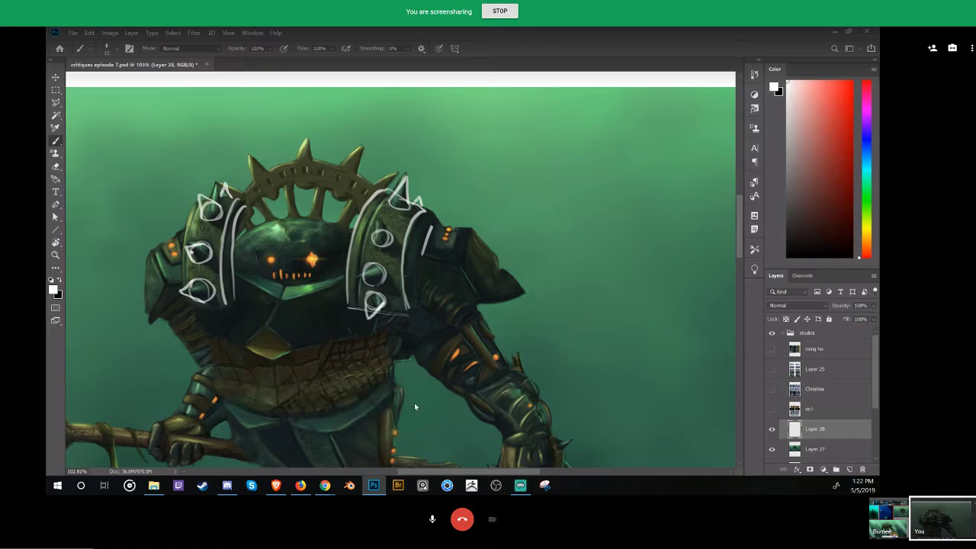
left_click(373, 327)
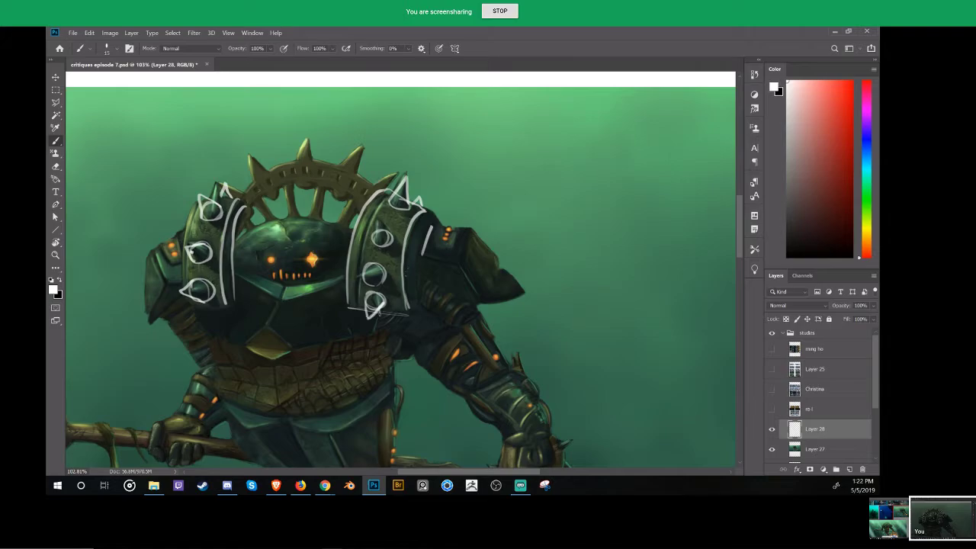
scroll(244, 248, "up", 4)
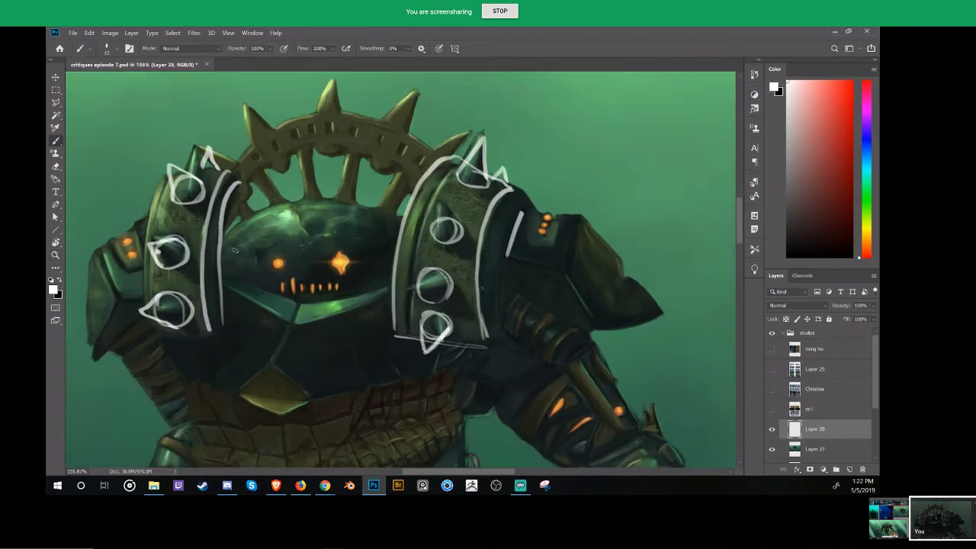
Try white arcs over the top and left side of the helmet, undoing each attempt.
mouse_move(232, 221)
left_mouse_down()
mouse_move(391, 215)
mouse_move(243, 228)
mouse_move(237, 220)
mouse_move(409, 222)
mouse_move(418, 233)
left_mouse_up()
key("ctrl+z")
key("ctrl+z")
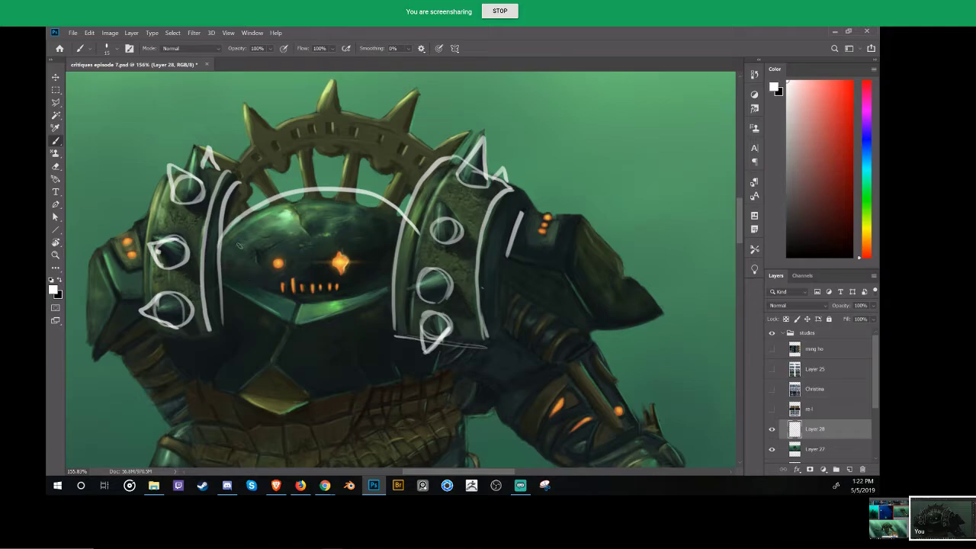
left_click_drag(233, 209, 246, 297)
key("ctrl+z")
left_click_drag(325, 183, 216, 247)
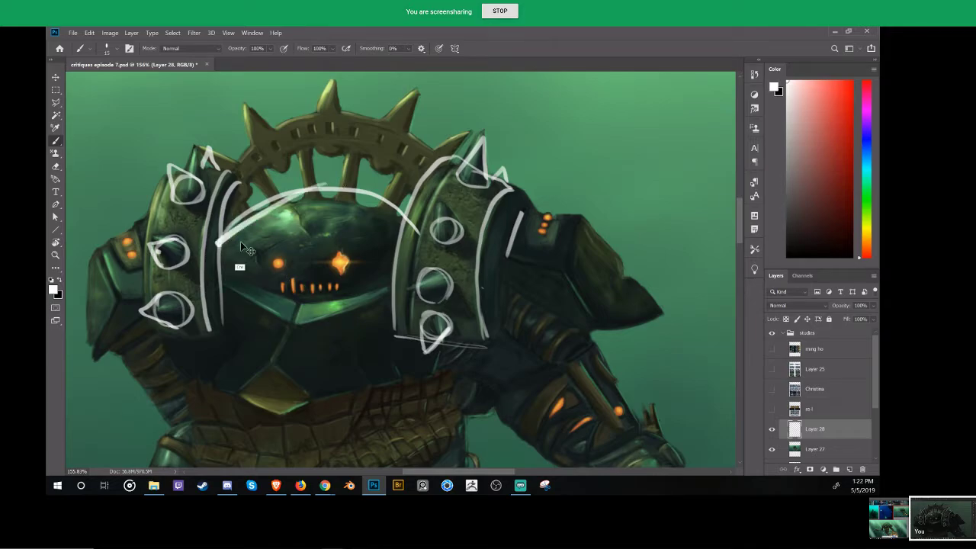
key("ctrl+z")
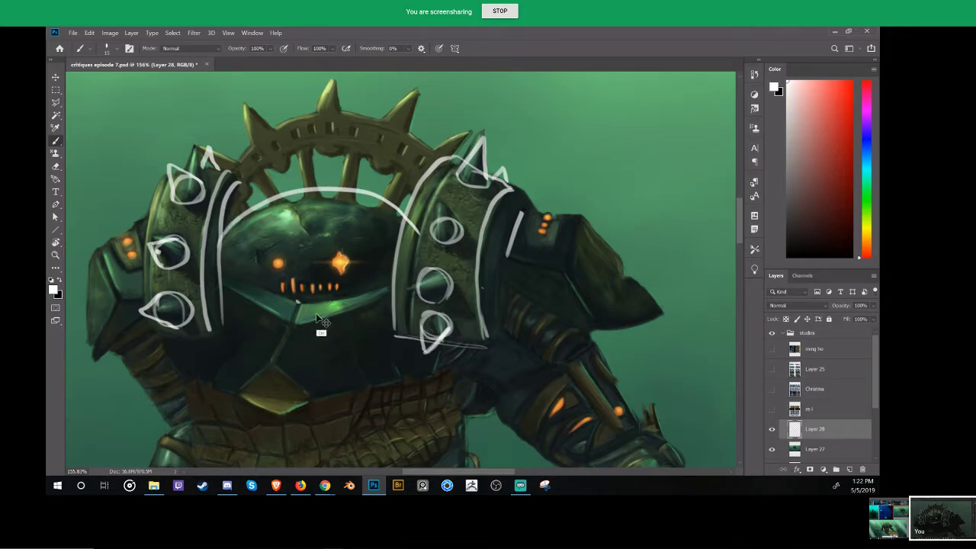
Sketch a white centre line below the helmet and a U-curve around the belly, undoing weak strokes.
left_click_drag(301, 300, 296, 321)
scroll(300, 299, "down", 2)
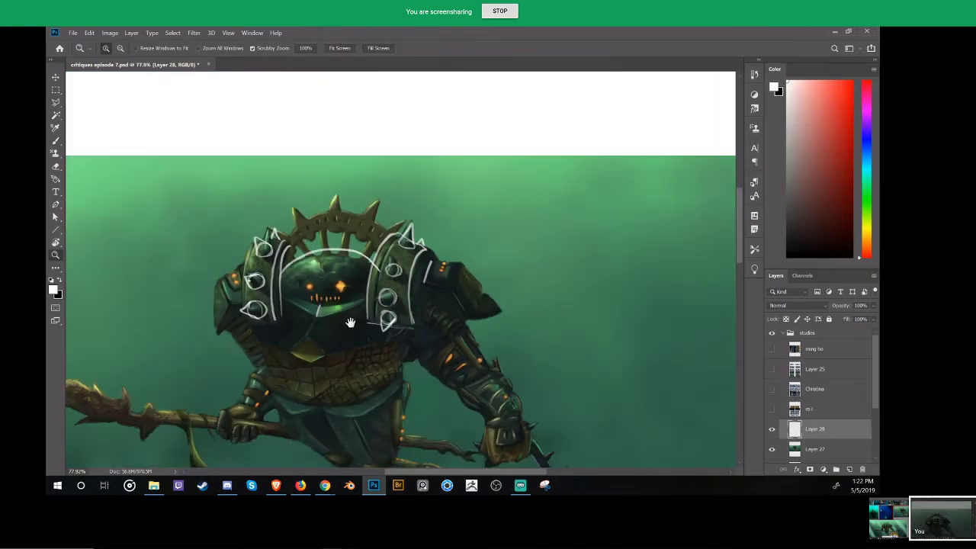
mouse_move(305, 224)
left_mouse_down()
mouse_move(318, 359)
mouse_move(305, 229)
left_mouse_up()
key("ctrl+z")
mouse_move(304, 265)
left_mouse_down()
mouse_move(318, 283)
mouse_move(303, 258)
left_mouse_up()
key("ctrl+z")
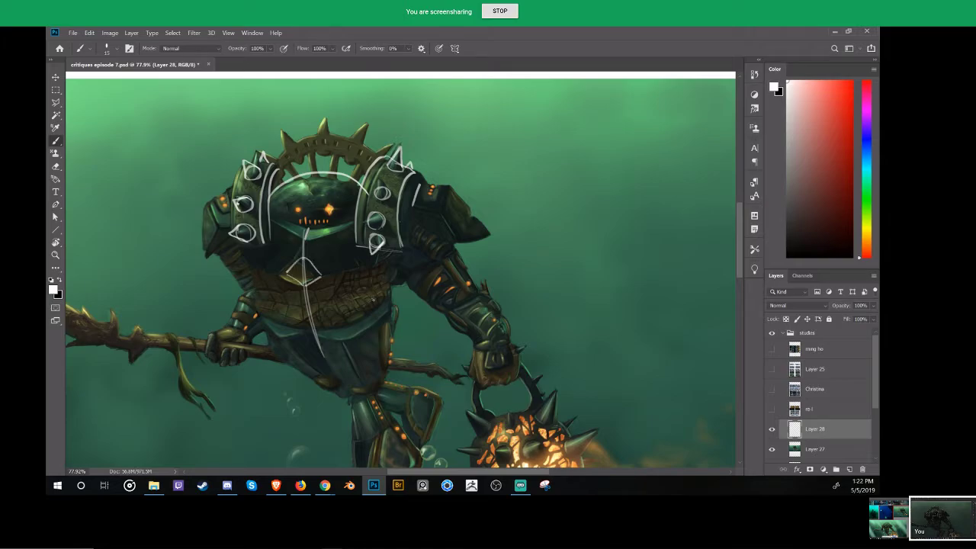
mouse_move(387, 292)
left_mouse_down()
mouse_move(265, 302)
mouse_move(284, 329)
mouse_move(373, 307)
mouse_move(378, 289)
mouse_move(267, 309)
mouse_move(262, 292)
mouse_move(384, 284)
mouse_move(338, 336)
mouse_move(383, 306)
mouse_move(282, 298)
mouse_move(249, 265)
mouse_move(381, 263)
left_mouse_up()
key("ctrl+z")
key("ctrl+z")
key("ctrl+z")
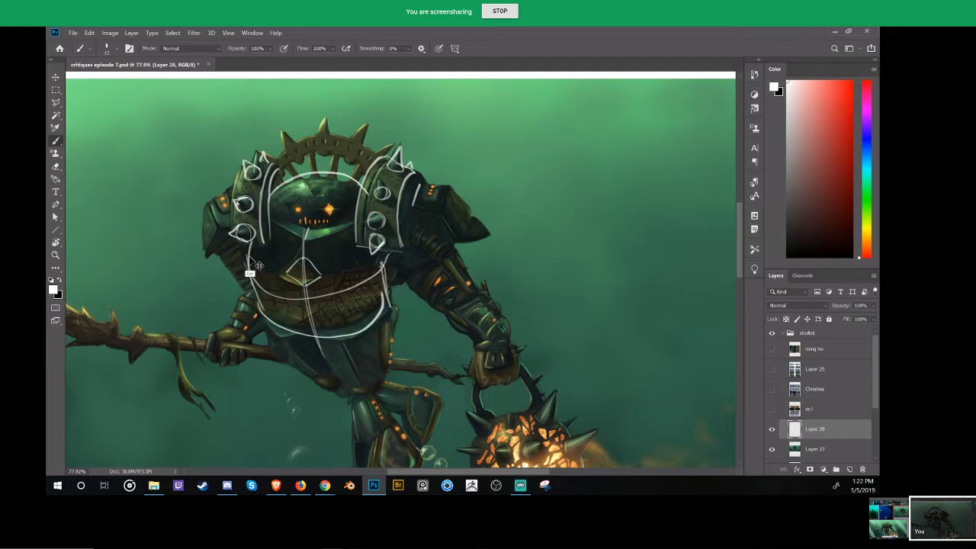
mouse_move(353, 296)
left_mouse_down()
mouse_move(384, 297)
mouse_move(203, 306)
left_mouse_up()
key("ctrl+z")
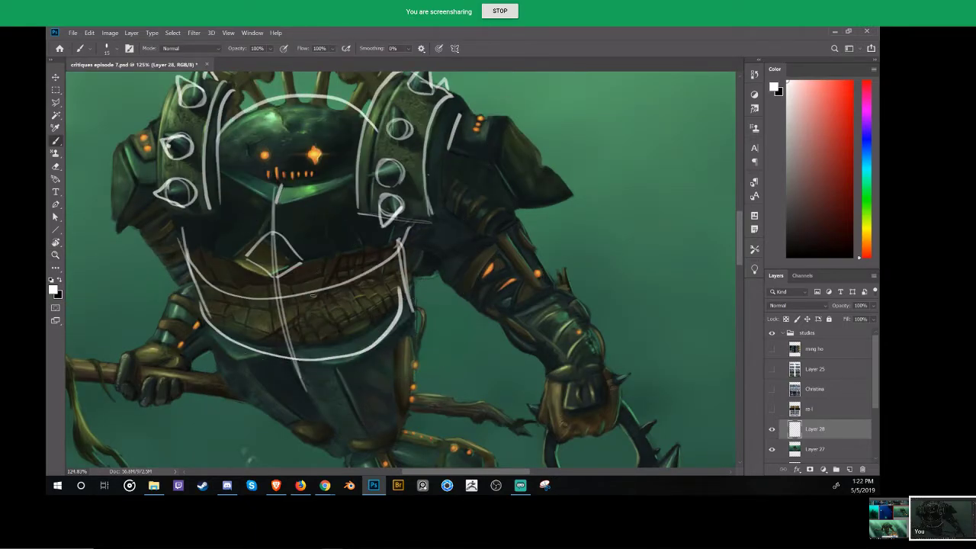
Draw a white jaw V and a grid of vertical and crossing form lines over the torso.
mouse_move(278, 204)
left_mouse_down()
mouse_move(360, 172)
mouse_move(273, 196)
mouse_move(220, 163)
mouse_move(218, 265)
mouse_move(181, 246)
left_mouse_up()
left_click_drag(232, 179, 211, 297)
left_click_drag(254, 195, 246, 293)
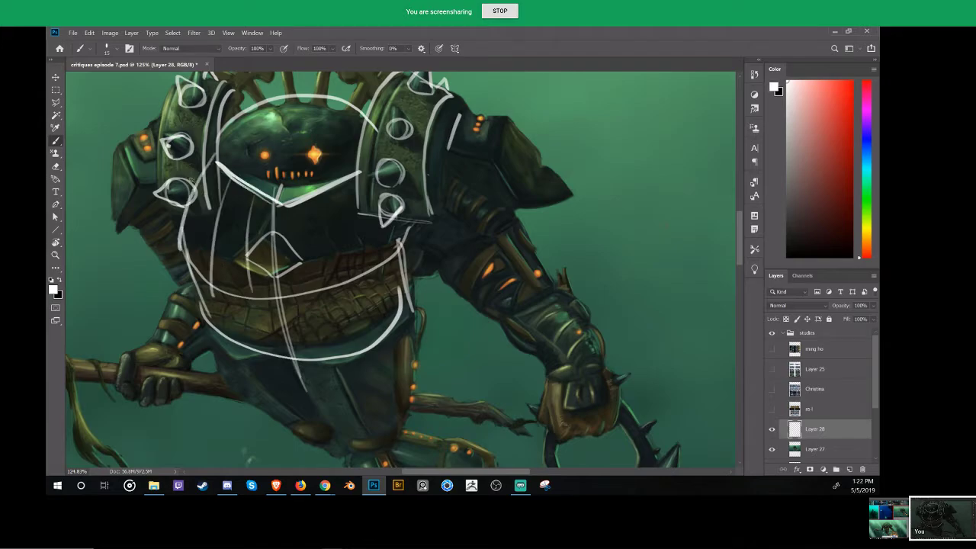
left_click_drag(183, 178, 265, 223)
left_click_drag(185, 208, 263, 259)
left_click_drag(182, 246, 272, 285)
left_click_drag(283, 195, 319, 301)
left_click_drag(317, 188, 352, 286)
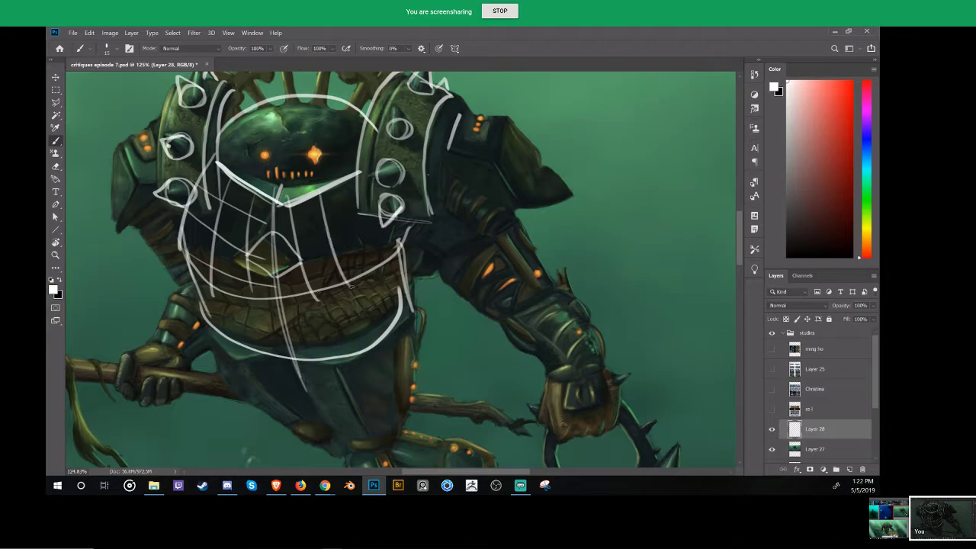
mouse_move(344, 181)
left_mouse_down()
mouse_move(370, 264)
mouse_move(388, 248)
left_mouse_up()
mouse_move(281, 228)
left_mouse_down()
mouse_move(377, 178)
mouse_move(391, 201)
left_mouse_up()
left_click_drag(308, 258, 407, 222)
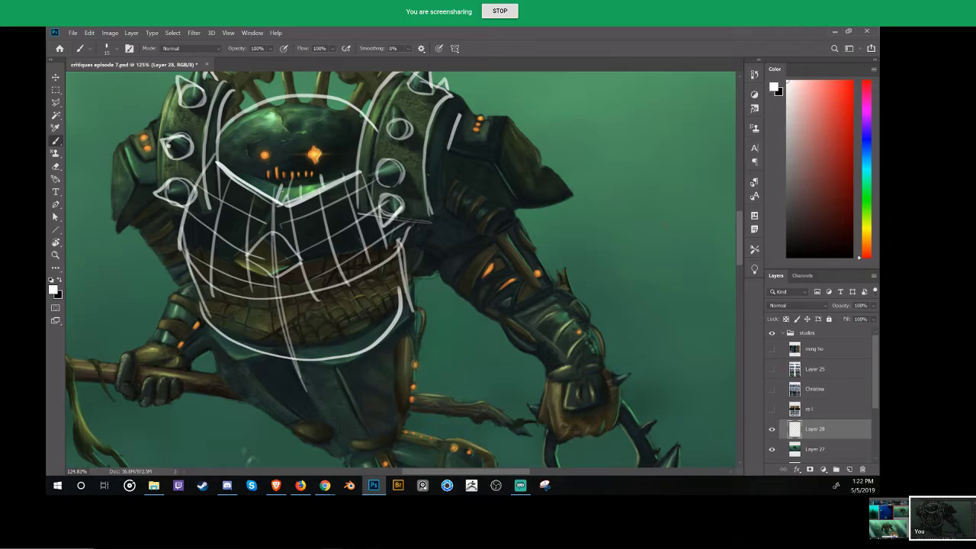
Add curved white guide lines across the jaw and helmet, then hide Layer 28's sketch.
left_click_drag(281, 192, 347, 174)
mouse_move(272, 186)
left_mouse_down()
mouse_move(225, 161)
mouse_move(252, 176)
mouse_move(232, 161)
mouse_move(260, 118)
mouse_move(288, 117)
mouse_move(296, 172)
mouse_move(311, 106)
left_mouse_up()
mouse_move(329, 165)
left_mouse_down()
mouse_move(340, 105)
mouse_move(348, 105)
left_mouse_up()
left_click_drag(220, 129, 348, 109)
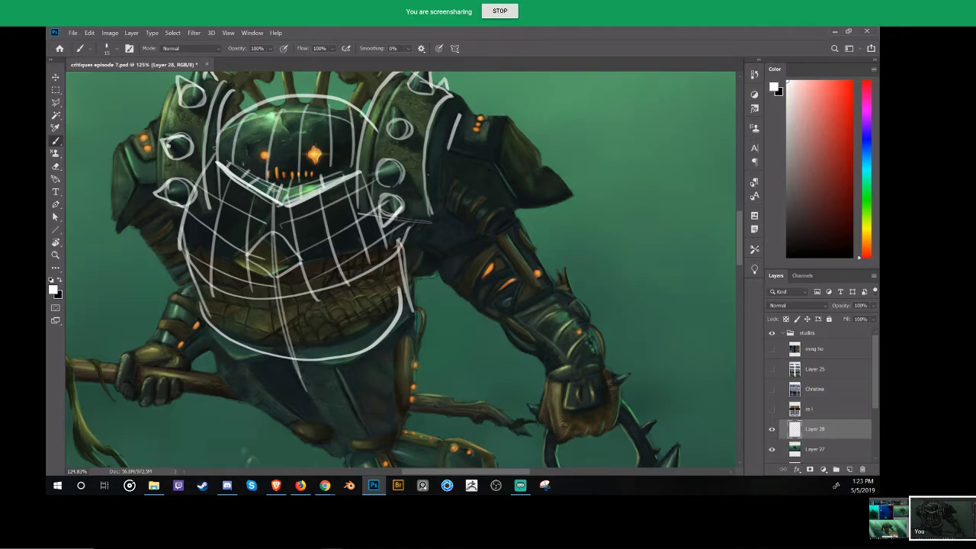
mouse_move(215, 156)
left_mouse_down()
mouse_move(363, 135)
mouse_move(361, 148)
left_mouse_up()
key("ctrl+z")
left_click_drag(250, 170, 356, 152)
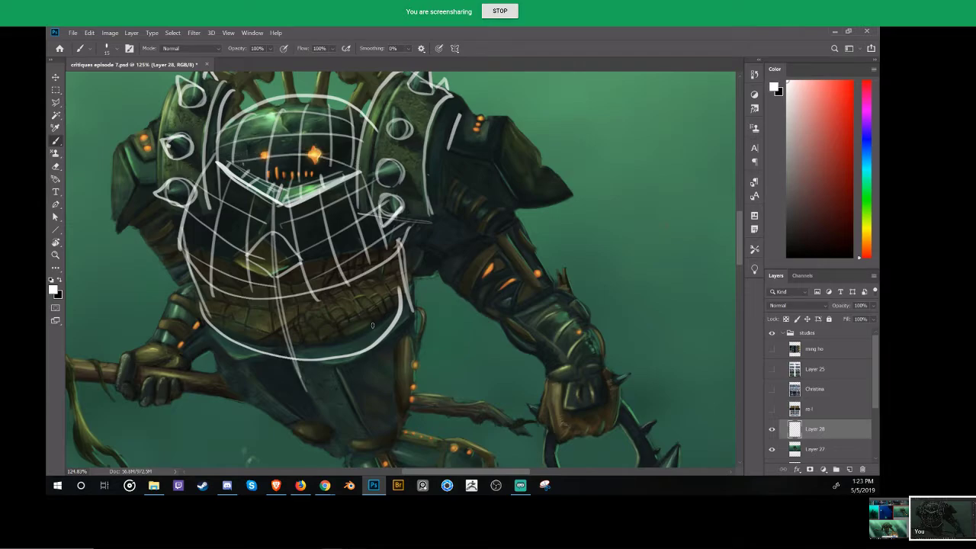
scroll(469, 230, "up", 2)
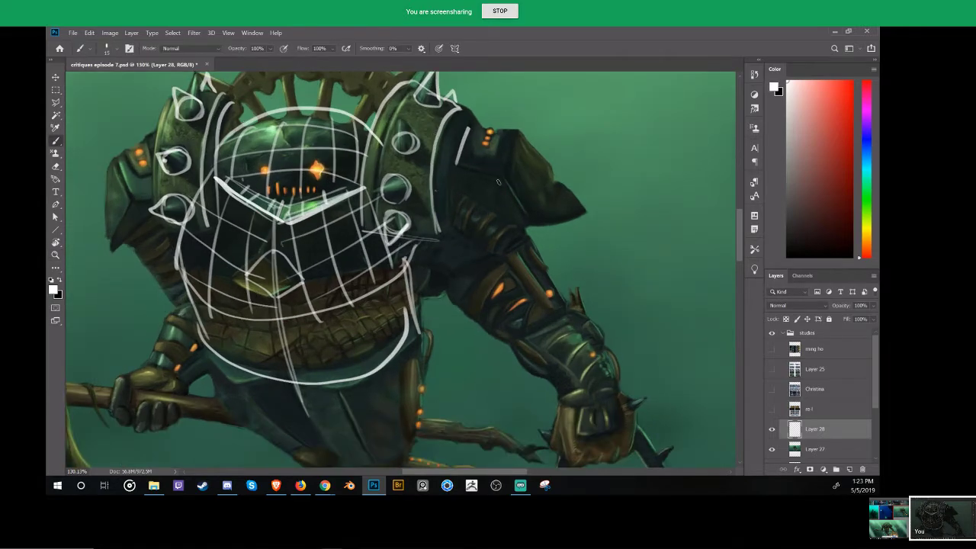
left_click(772, 431)
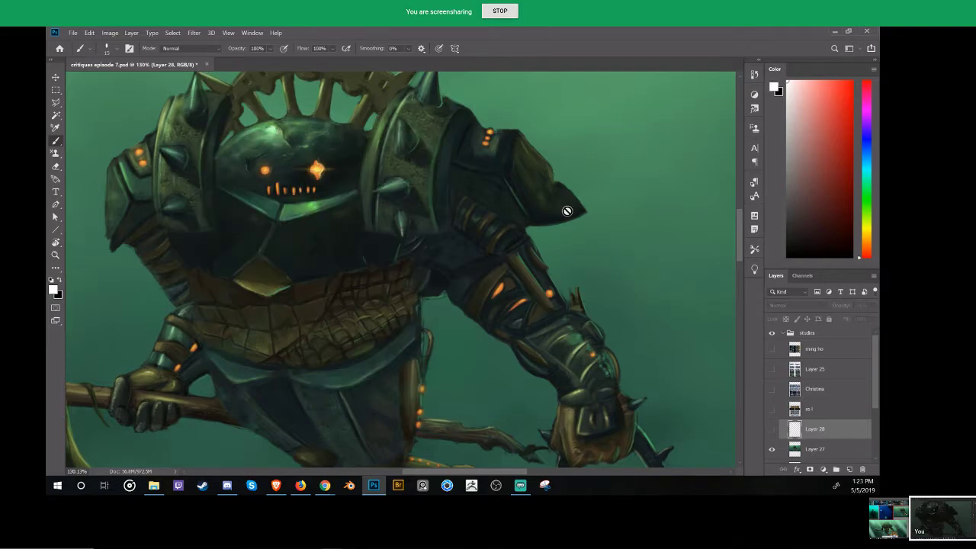
Make Layer 28 visible and active so its white sketch lines show.
scroll(429, 127, "up", 8)
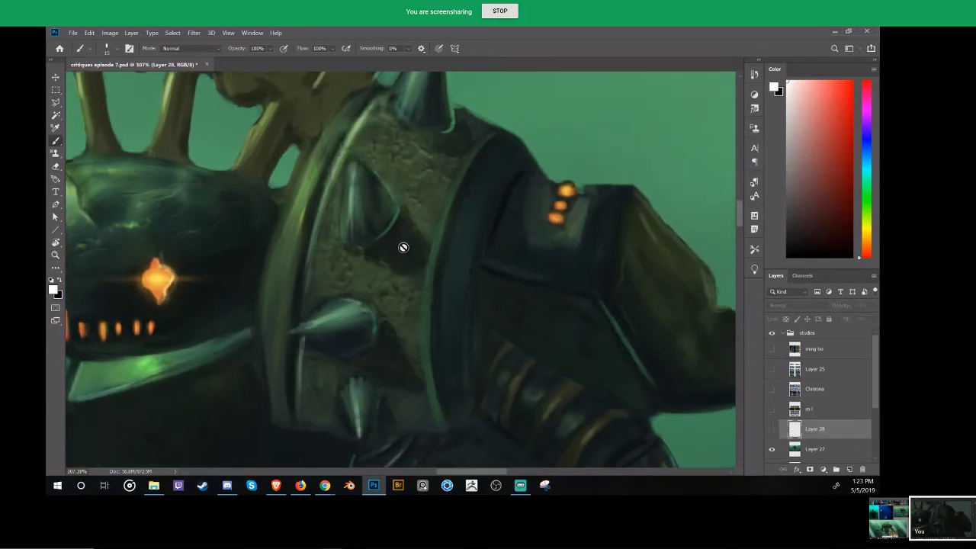
left_click(771, 430)
left_click(771, 429)
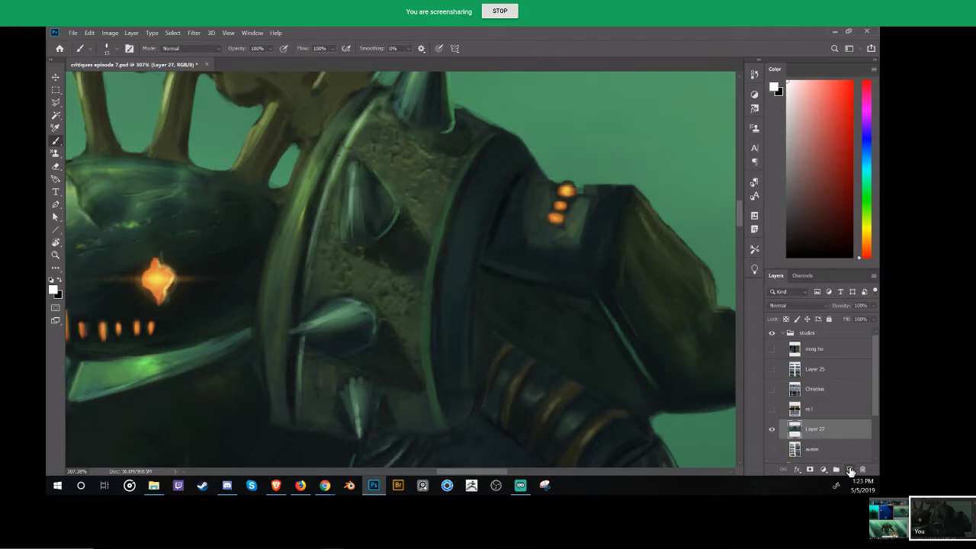
left_click(771, 429)
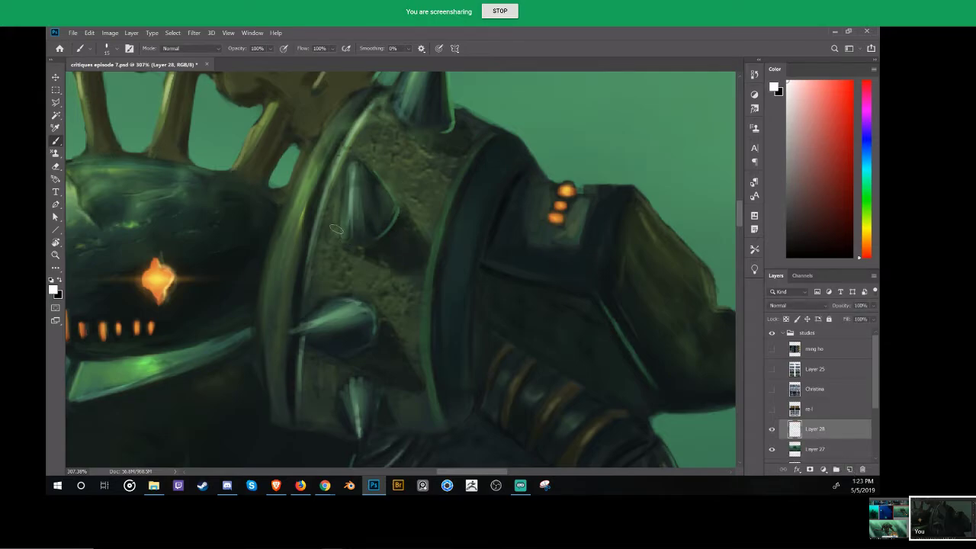
Draw a white teardrop around the shoulder spike, undoing the stray arcs and long line.
mouse_move(382, 186)
left_mouse_down()
mouse_move(338, 208)
mouse_move(345, 227)
left_mouse_up()
key("ctrl+z")
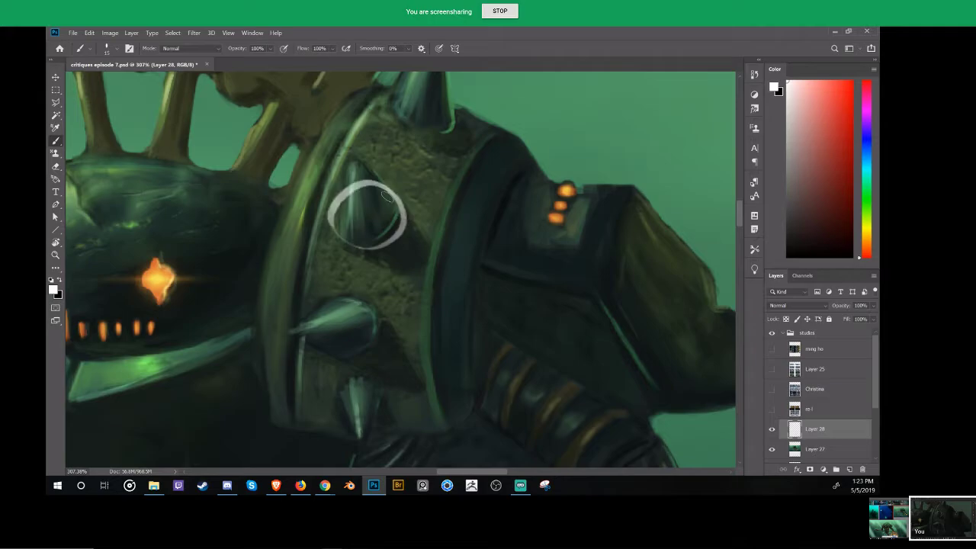
key("ctrl+z")
mouse_move(349, 189)
left_mouse_down()
mouse_move(343, 238)
mouse_move(397, 204)
left_mouse_up()
key("ctrl+z")
mouse_move(335, 197)
left_mouse_down()
mouse_move(363, 164)
mouse_move(394, 201)
left_mouse_up()
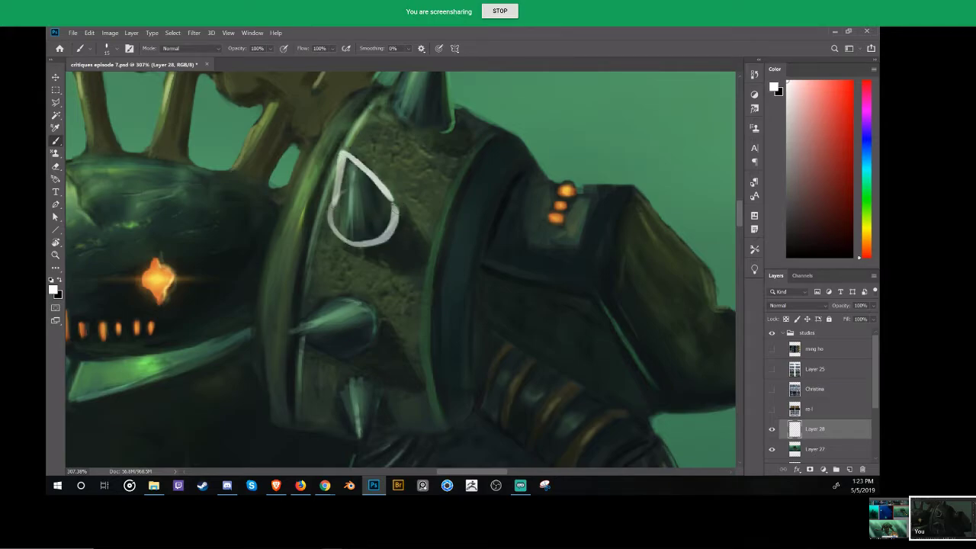
mouse_move(446, 98)
left_mouse_down()
mouse_move(406, 122)
mouse_move(344, 300)
mouse_move(360, 436)
left_mouse_up()
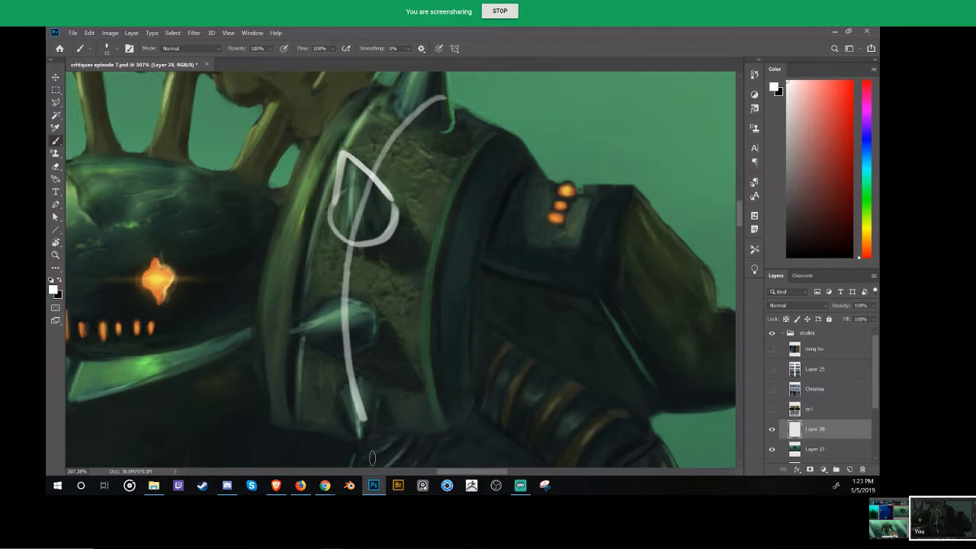
key("ctrl+z")
Try extra white strokes across the shoulder armour and undo them.
scroll(451, 211, "down", 2)
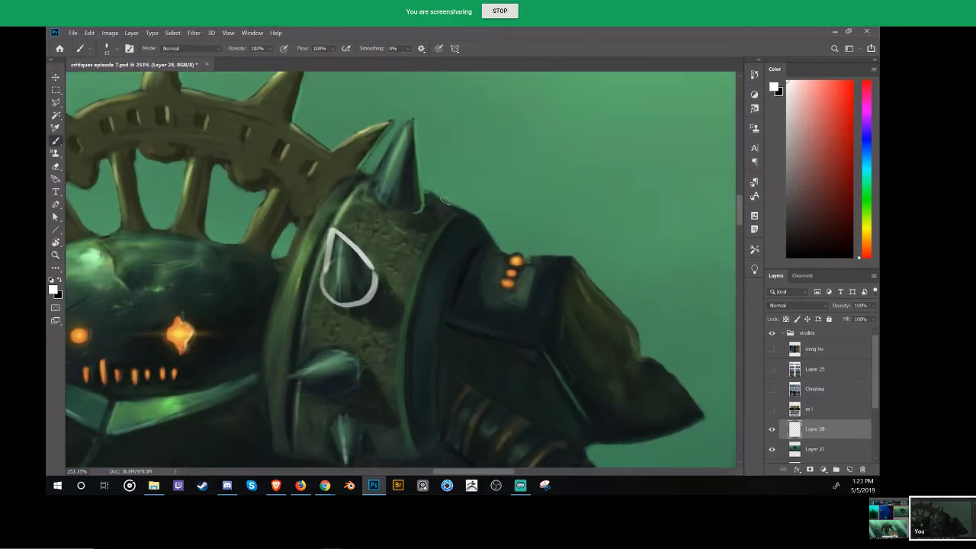
left_click_drag(447, 203, 435, 177)
key("ctrl+z")
mouse_move(407, 315)
left_mouse_down()
mouse_move(441, 227)
mouse_move(465, 209)
mouse_move(501, 249)
left_mouse_up()
key("ctrl+z")
Zoom out from the shoulder armour with the Zoom tool.
key("z")
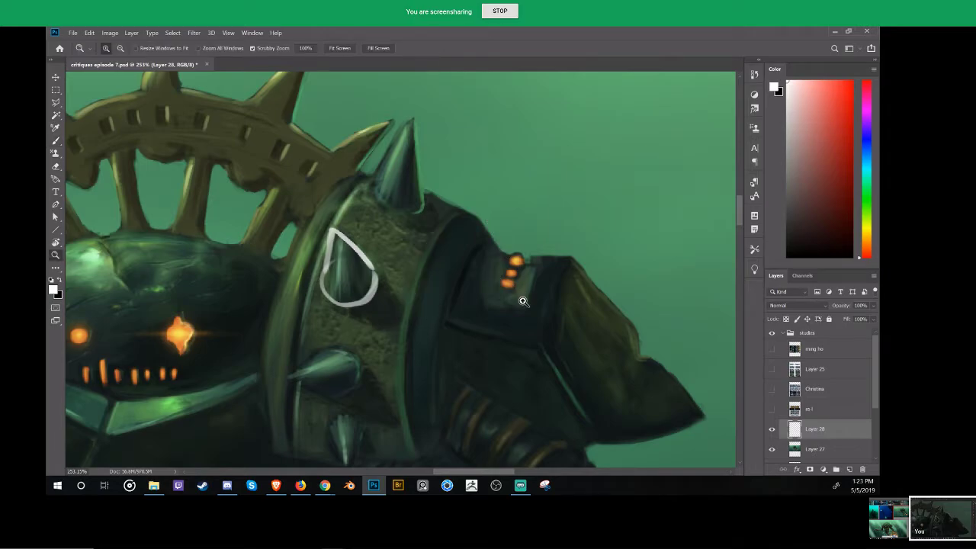
scroll(504, 325, "down", 5)
scroll(504, 326, "down", 3)
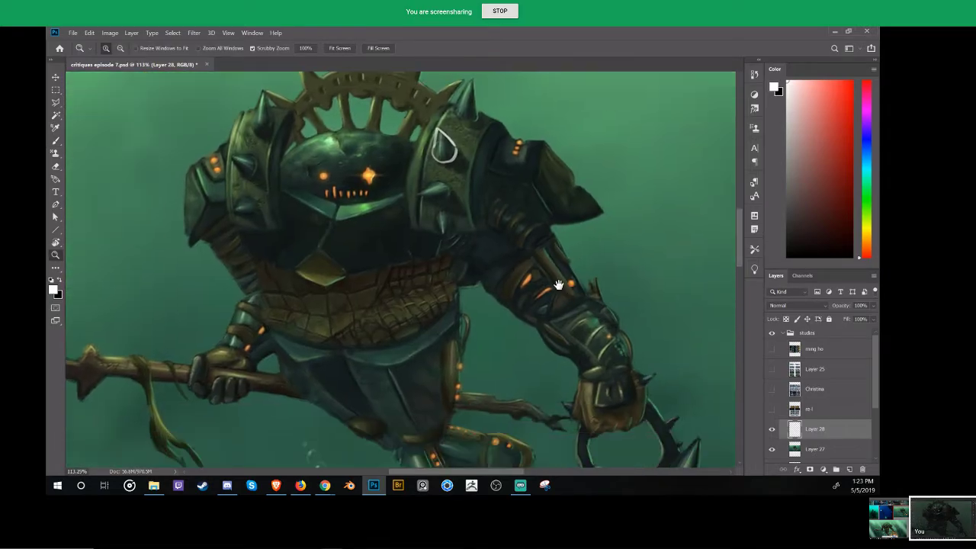
scroll(562, 283, "down", 2)
scroll(537, 280, "up", 5)
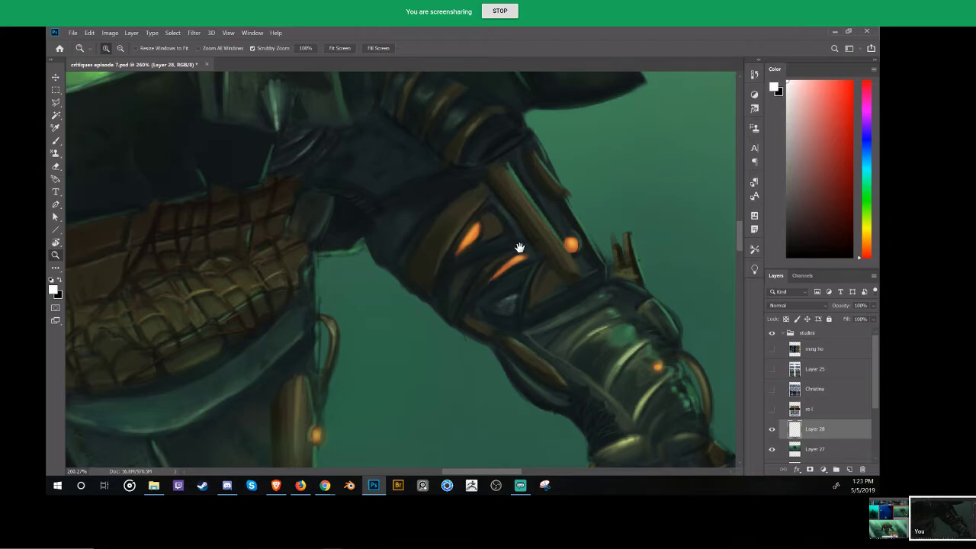
Pan down to the thorny staff, then draw white wrapping bands and outline its arrowhead blade.
left_click_drag(519, 247, 512, 340)
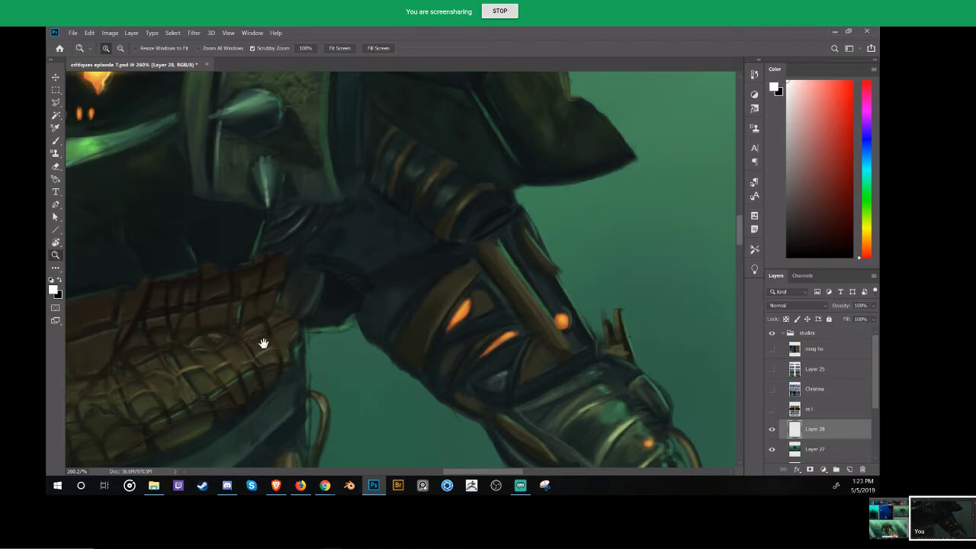
mouse_move(261, 342)
left_mouse_down()
mouse_move(483, 246)
mouse_move(487, 272)
mouse_move(534, 310)
left_mouse_up()
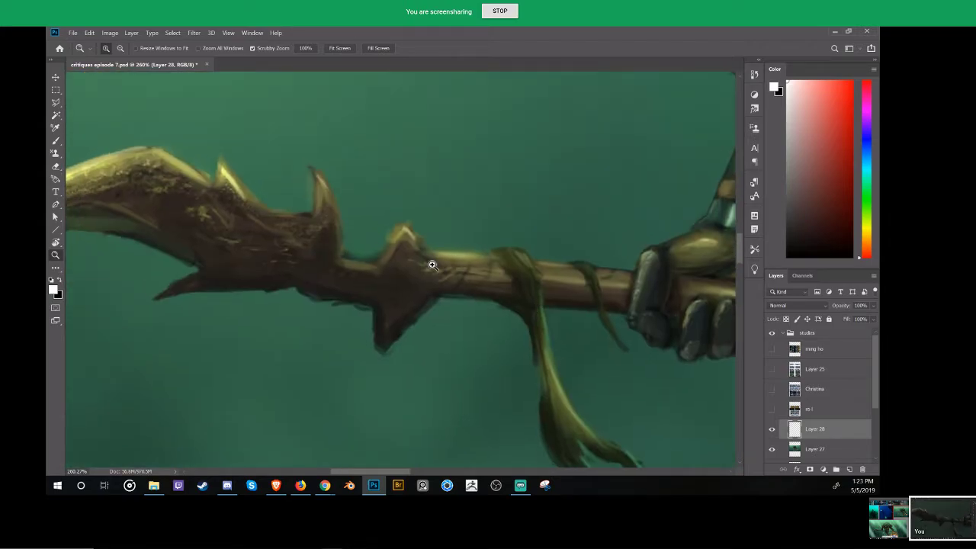
key("b")
left_click_drag(428, 253, 439, 288)
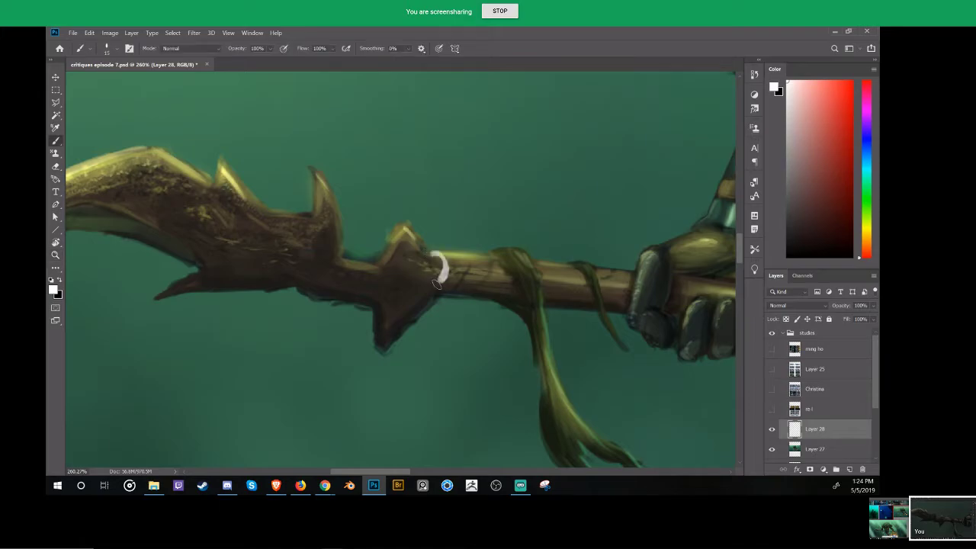
mouse_move(429, 253)
left_mouse_down()
mouse_move(442, 294)
mouse_move(387, 348)
mouse_move(371, 304)
mouse_move(374, 274)
mouse_move(404, 222)
mouse_move(431, 258)
mouse_move(436, 290)
left_mouse_up()
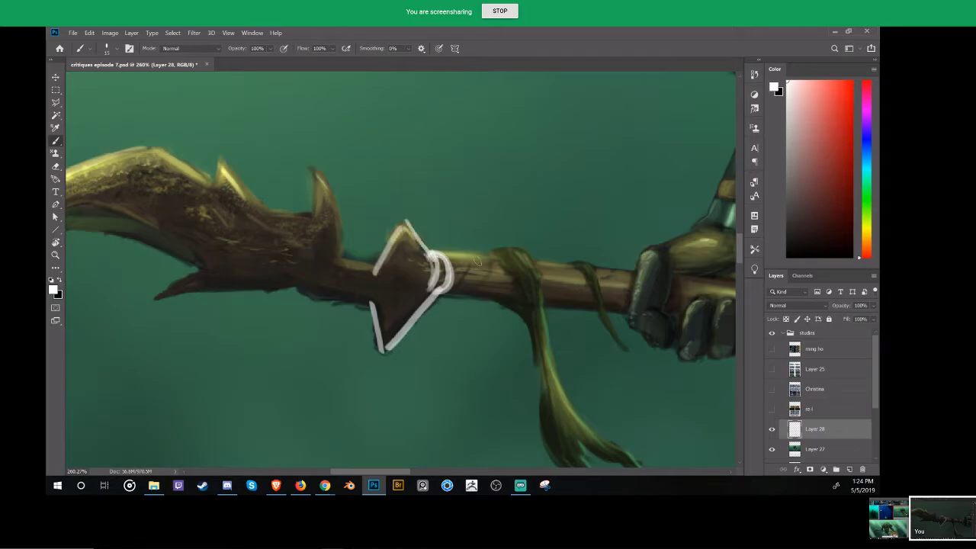
mouse_move(468, 255)
left_mouse_down()
mouse_move(480, 300)
mouse_move(504, 300)
left_mouse_up()
mouse_move(500, 252)
left_mouse_down()
mouse_move(491, 255)
mouse_move(534, 251)
mouse_move(539, 311)
left_mouse_up()
Zoom out to see the whole figure and painting.
key("z")
left_click(546, 343, "alt")
mouse_move(498, 349)
left_mouse_down()
mouse_move(389, 326)
mouse_move(359, 386)
left_mouse_up()
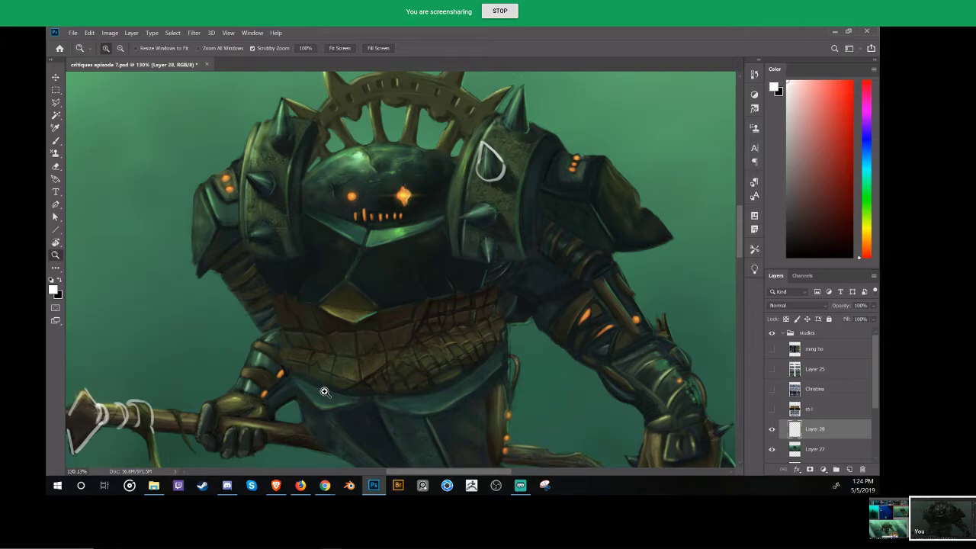
left_click_drag(497, 313, 459, 322)
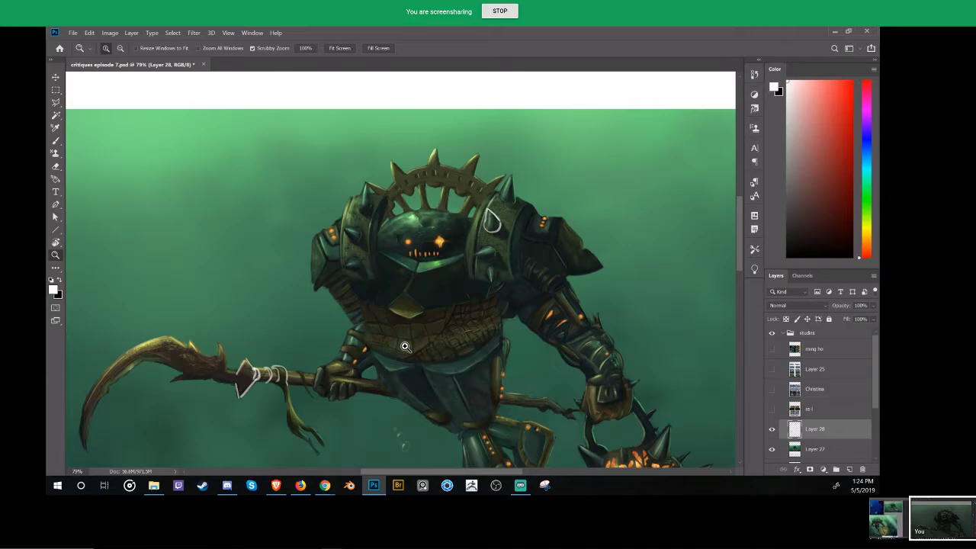
Sample a grey-green from the painting and pan back up to the head and crown.
key("b")
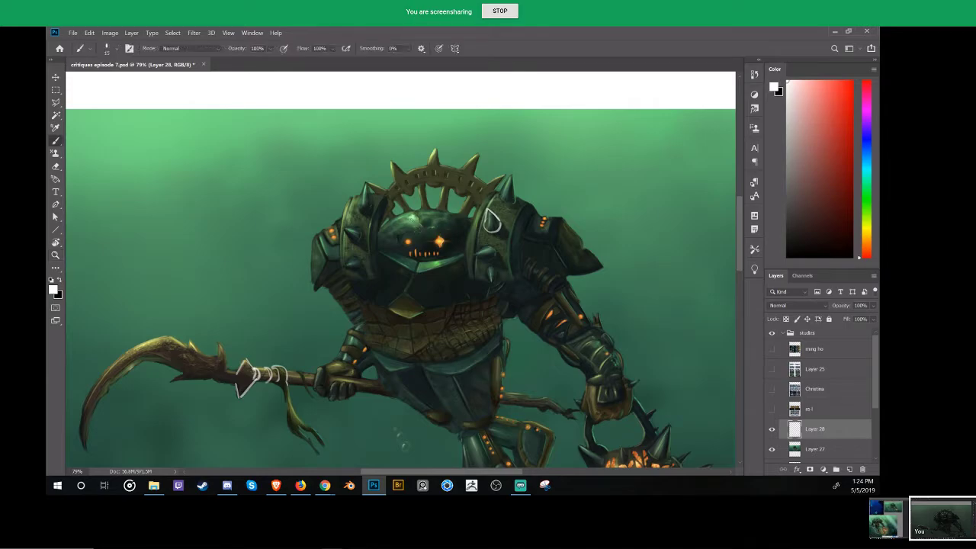
left_click(409, 229, "alt")
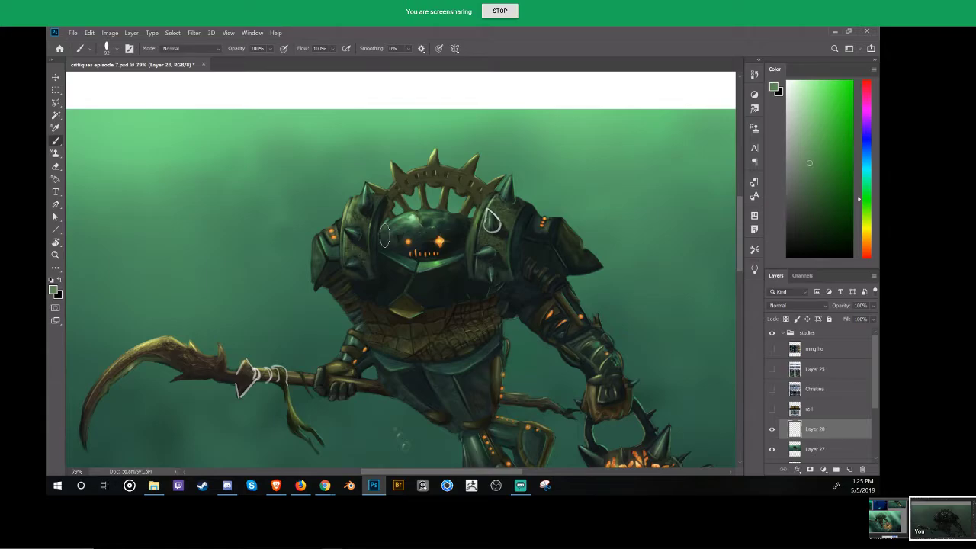
left_click_drag(532, 379, 531, 288)
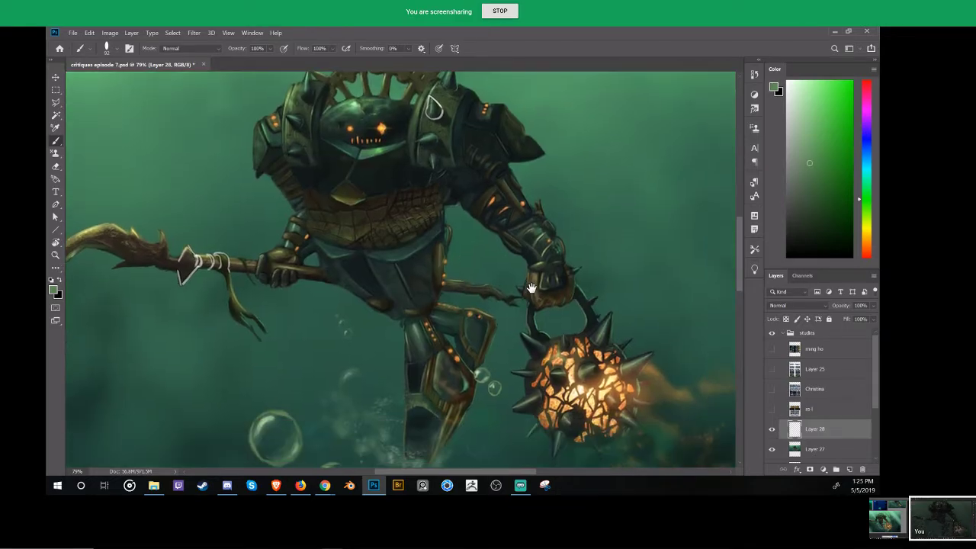
left_click_drag(578, 324, 582, 351)
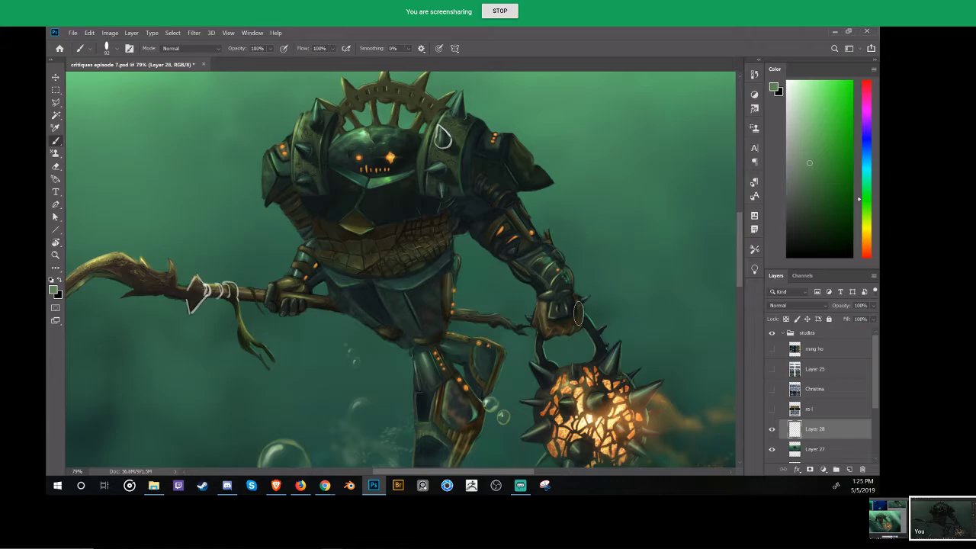
left_click_drag(571, 315, 494, 255)
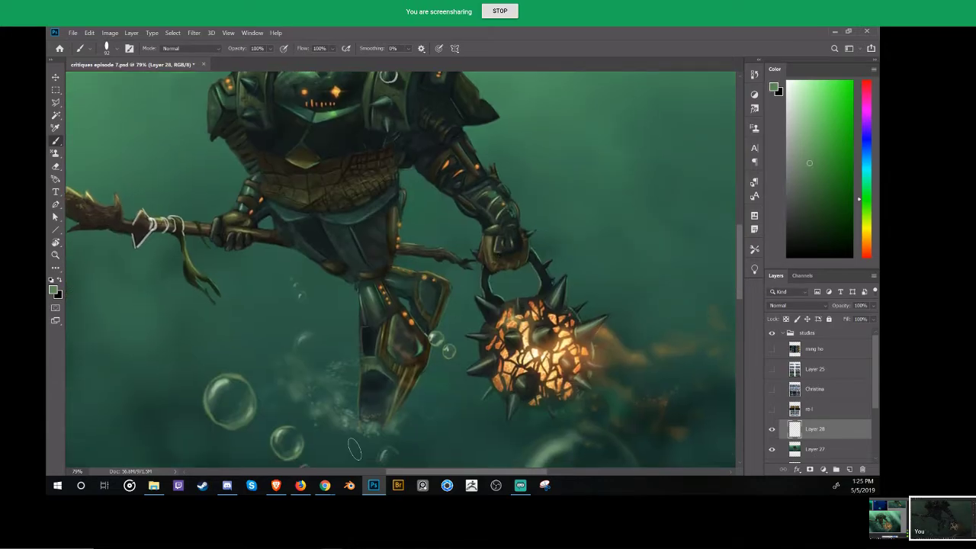
left_click_drag(455, 299, 460, 352)
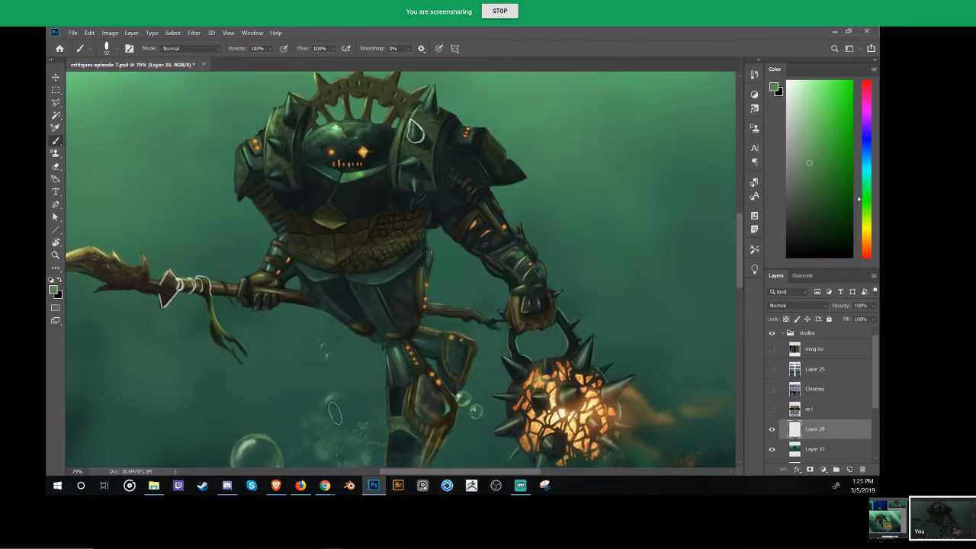
left_click_drag(398, 205, 408, 238)
scroll(313, 133, "up", 5)
Resize the brush and paint brighter light green across the top of the head.
right_click(365, 191, "alt")
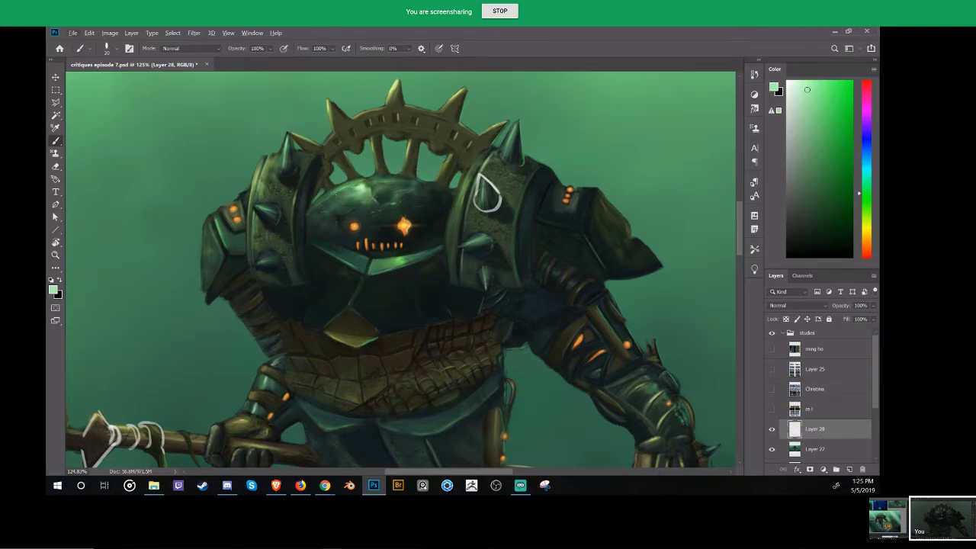
right_click(350, 186, "alt")
left_click_drag(374, 185, 335, 200)
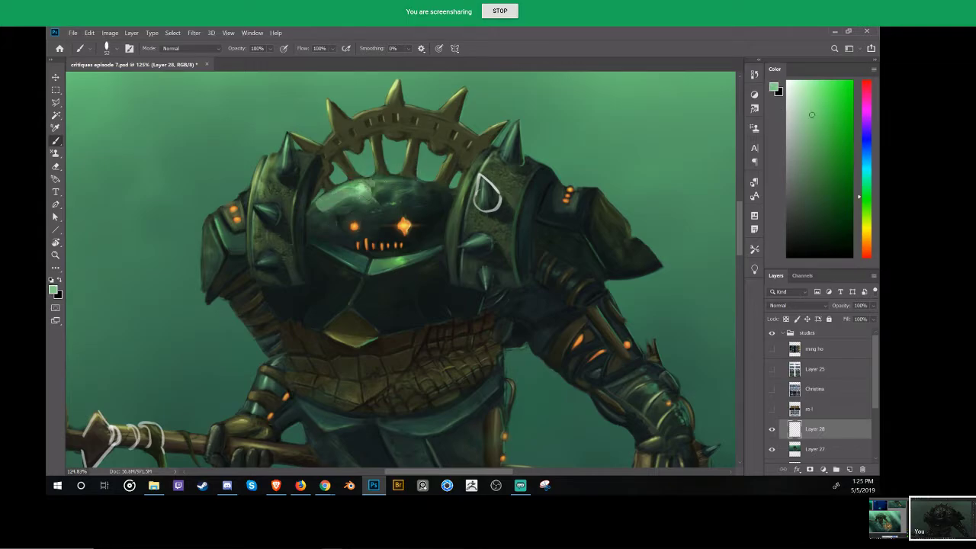
right_click(354, 194, "alt")
right_click(404, 195, "alt")
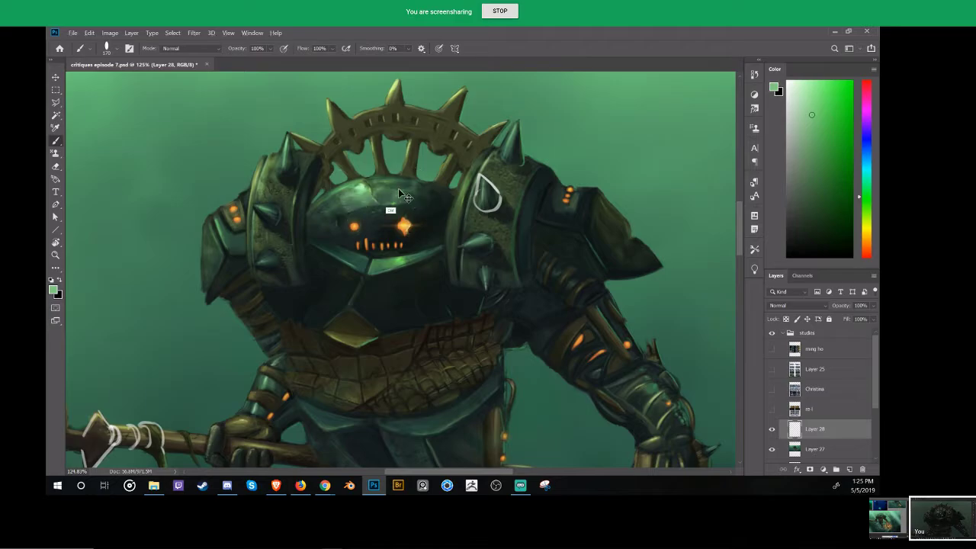
mouse_move(344, 207)
left_mouse_down()
mouse_move(359, 192)
mouse_move(335, 199)
mouse_move(374, 200)
mouse_move(381, 187)
mouse_move(426, 211)
left_mouse_up()
key("y")
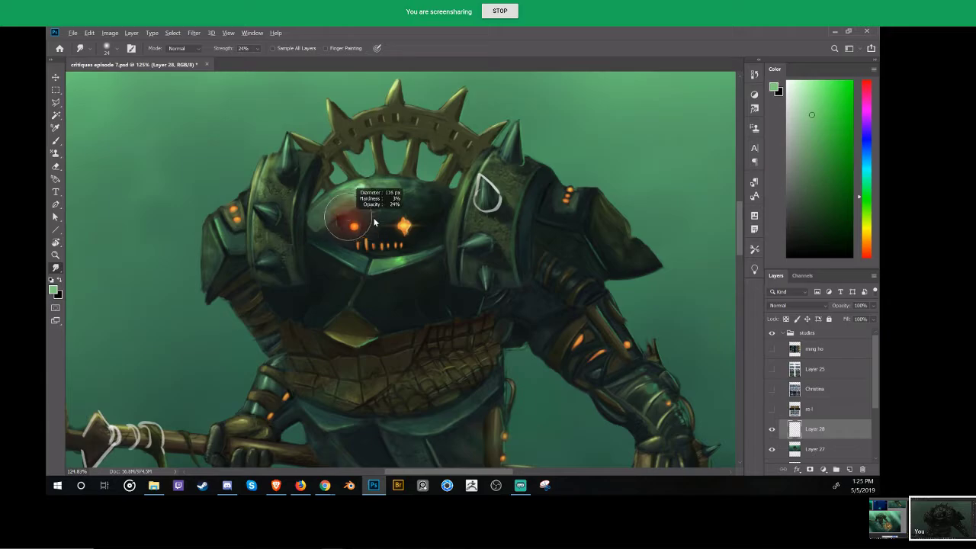
key("b")
Discard trial chin strokes, zoom in, and highlight the helmet's top-left in light green.
mouse_move(420, 271)
left_mouse_down()
mouse_move(399, 269)
mouse_move(415, 252)
left_mouse_up()
key("ctrl+z")
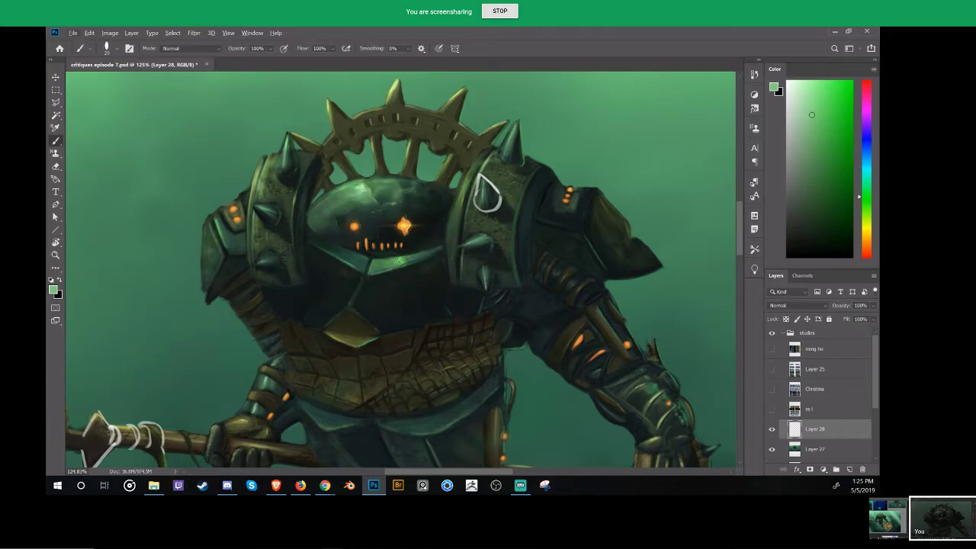
left_click_drag(395, 256, 310, 78)
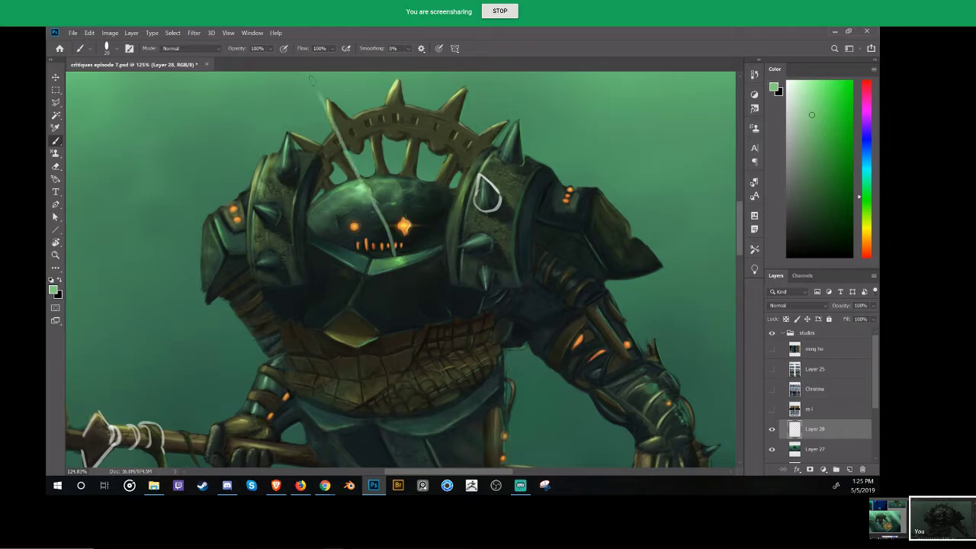
key("ctrl+z")
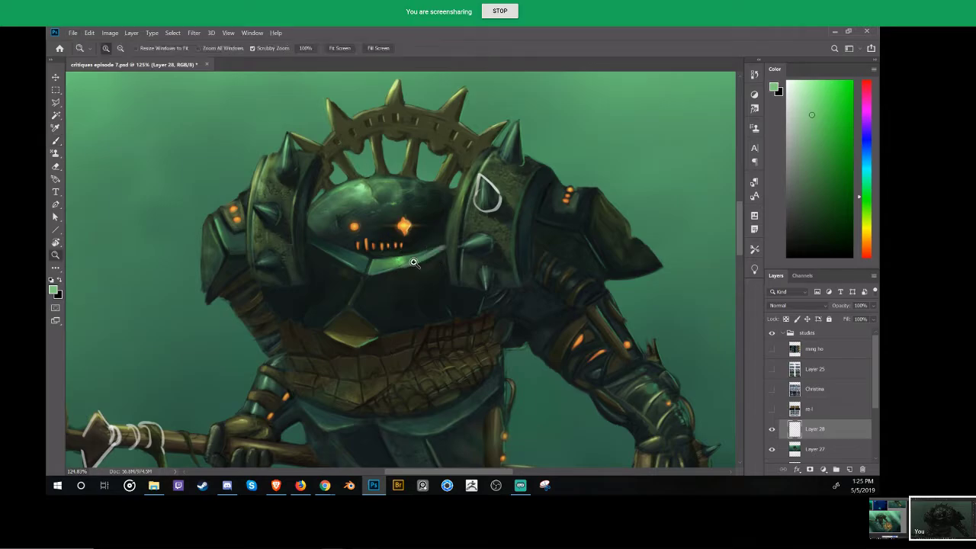
key("z")
left_click_drag(425, 267, 432, 267)
key("b")
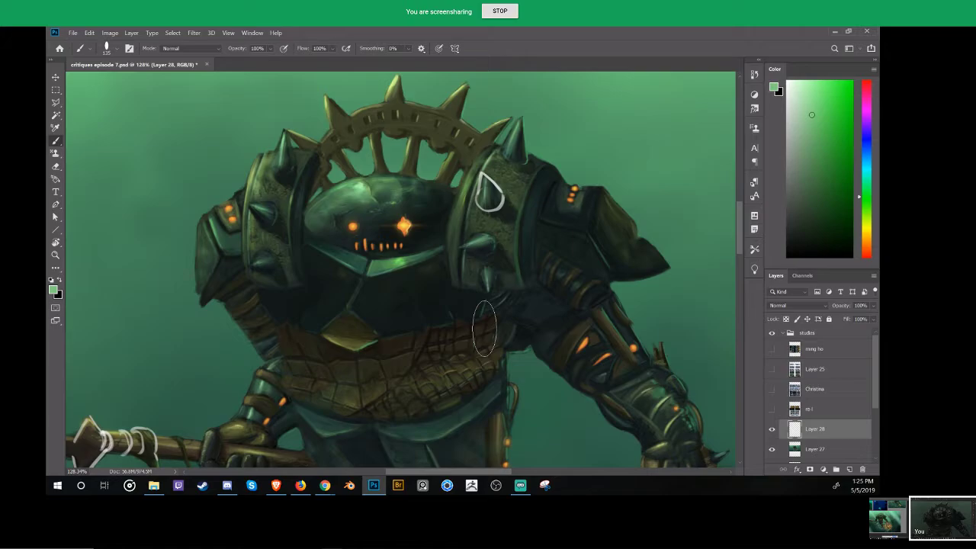
mouse_move(331, 225)
left_mouse_down()
mouse_move(320, 206)
mouse_move(305, 221)
mouse_move(366, 179)
mouse_move(390, 197)
left_mouse_up()
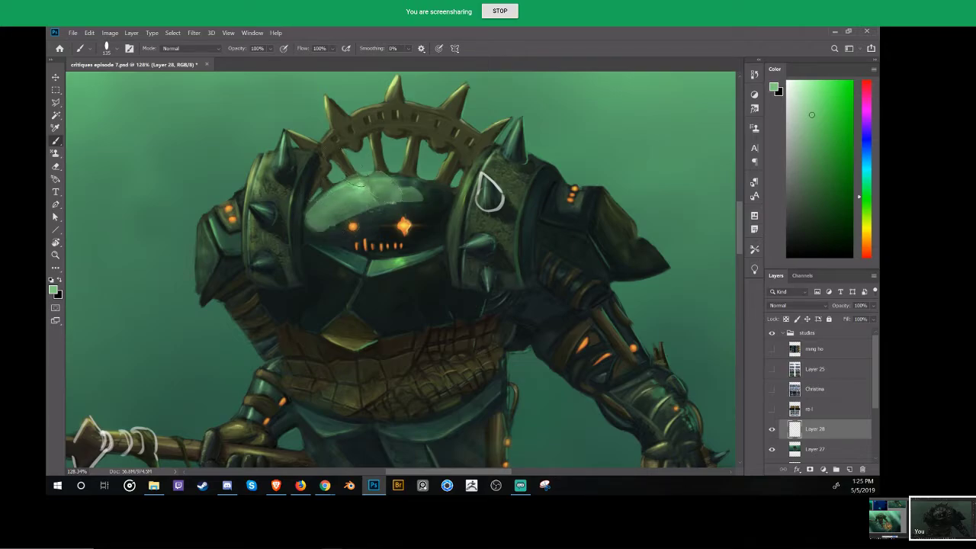
Sample the crown's olive tone with a small brush and paint along its top edge.
right_click(404, 95, "alt")
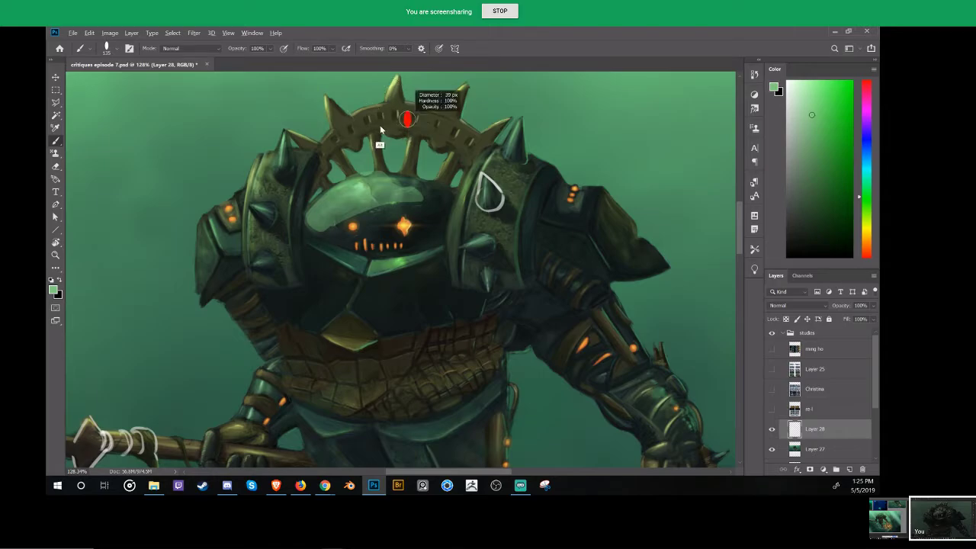
left_click(397, 78, "alt")
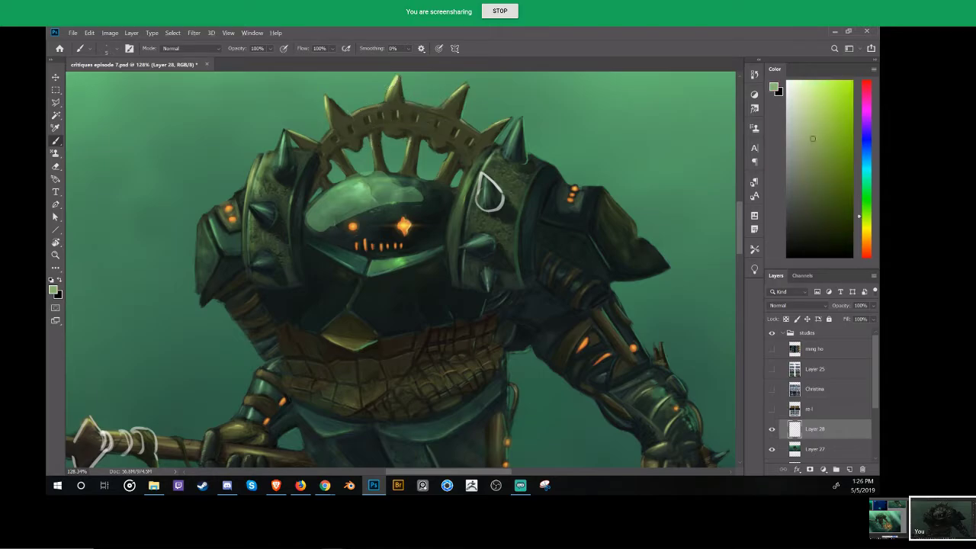
right_click(359, 111, "alt")
left_click_drag(408, 109, 429, 109)
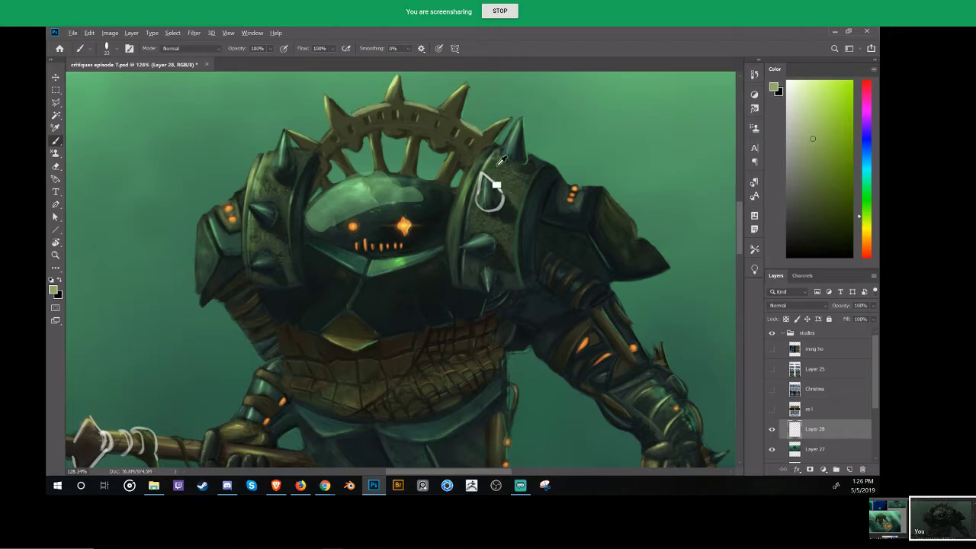
Enlarge the brush to 100 and repaint the shoulder plate in dark teal.
left_click_drag(501, 158, 499, 166)
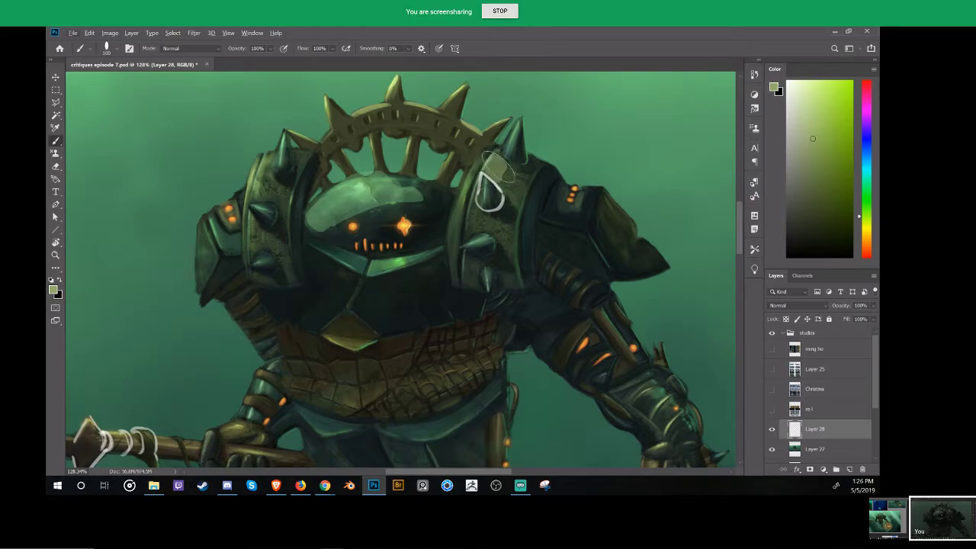
left_click(514, 200, "alt")
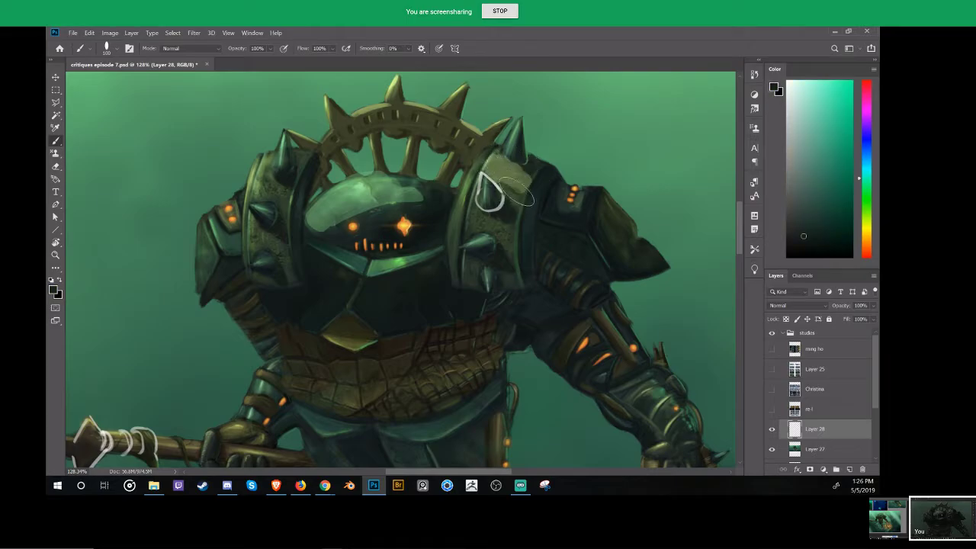
mouse_move(515, 195)
left_mouse_down()
mouse_move(506, 255)
mouse_move(496, 229)
mouse_move(435, 247)
mouse_move(457, 221)
mouse_move(478, 156)
mouse_move(497, 146)
mouse_move(460, 194)
mouse_move(452, 263)
left_mouse_up()
Sample teal and grey-green tones, add light shoulder highlights, then zoom out to the whole robot.
left_click(461, 198, "alt")
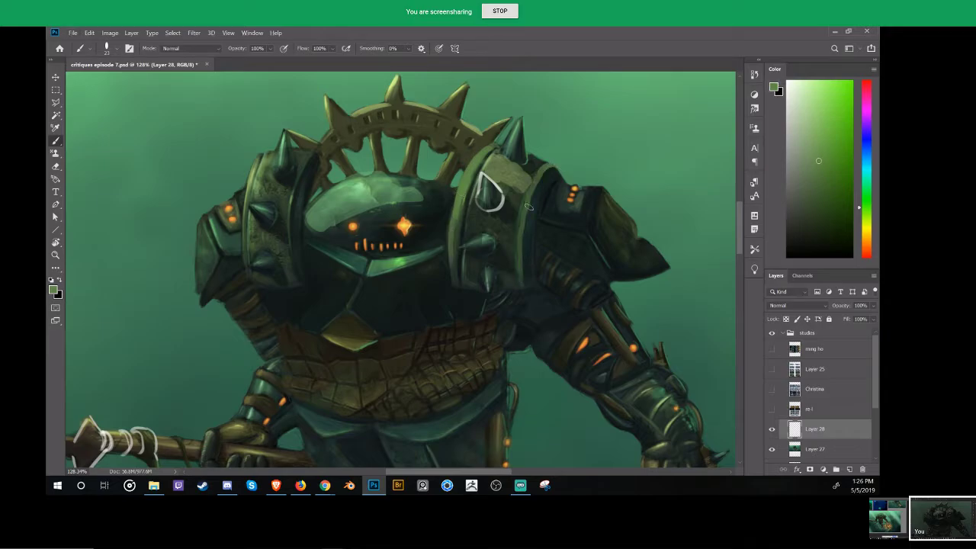
left_click(539, 162, "alt")
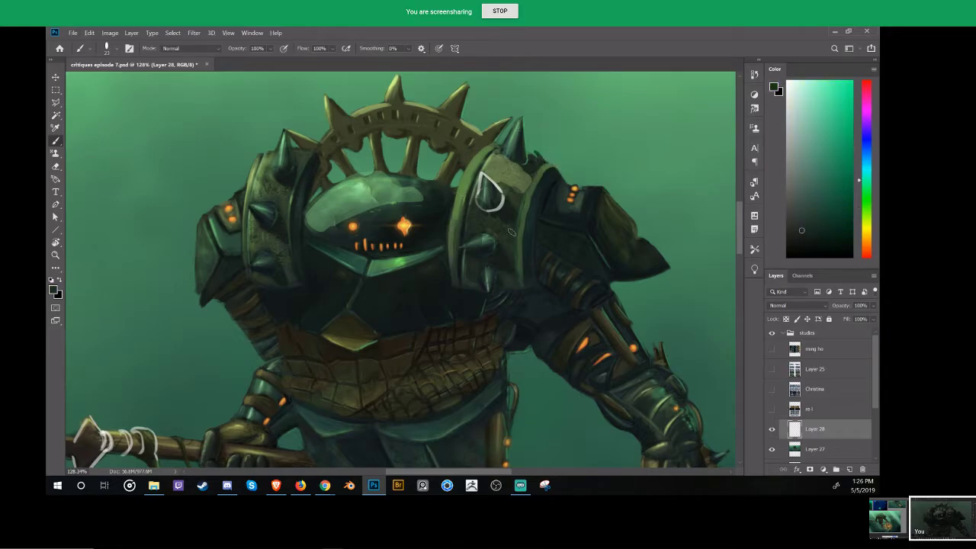
left_click(501, 282, "alt")
left_click(487, 243, "alt")
mouse_move(477, 283)
left_mouse_down()
mouse_move(479, 297)
mouse_move(497, 273)
mouse_move(473, 290)
mouse_move(493, 277)
mouse_move(475, 300)
left_mouse_up()
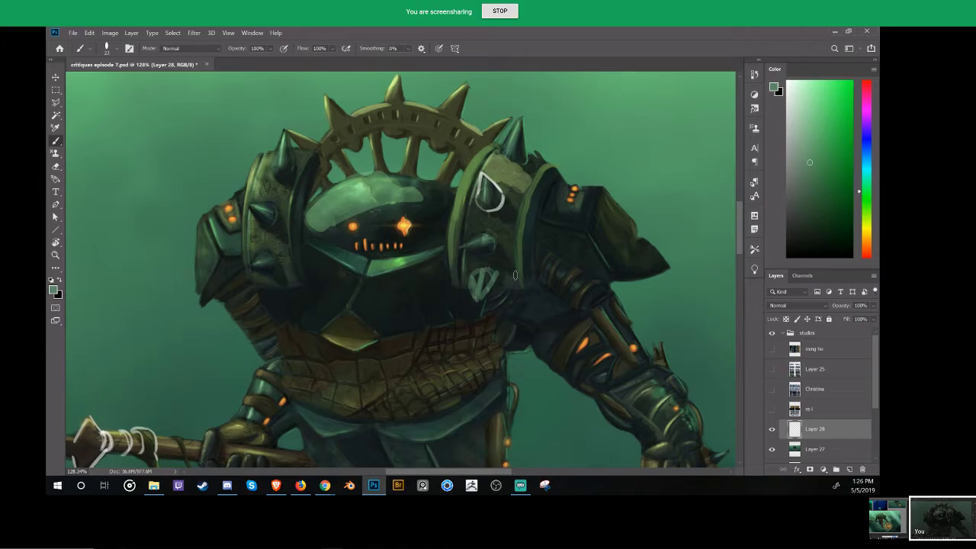
key("z")
scroll(435, 274, "down", 5)
scroll(451, 252, "up", 1)
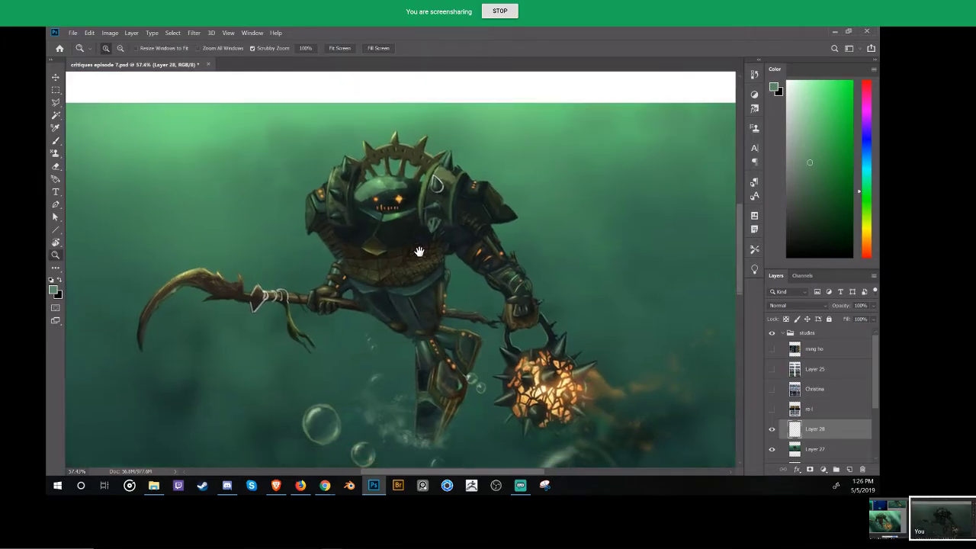
mouse_move(469, 268)
left_mouse_down()
mouse_move(424, 232)
mouse_move(424, 204)
mouse_move(425, 232)
left_mouse_up()
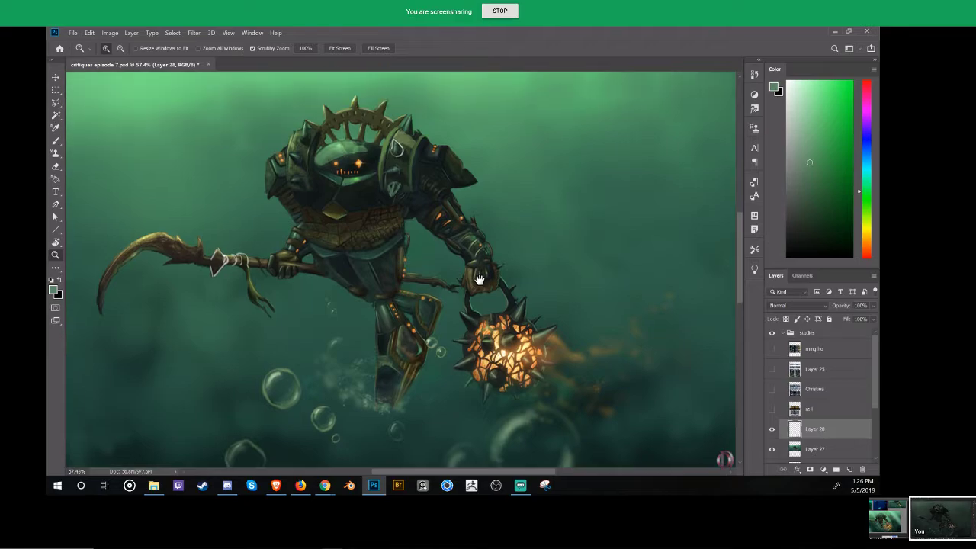
key("b")
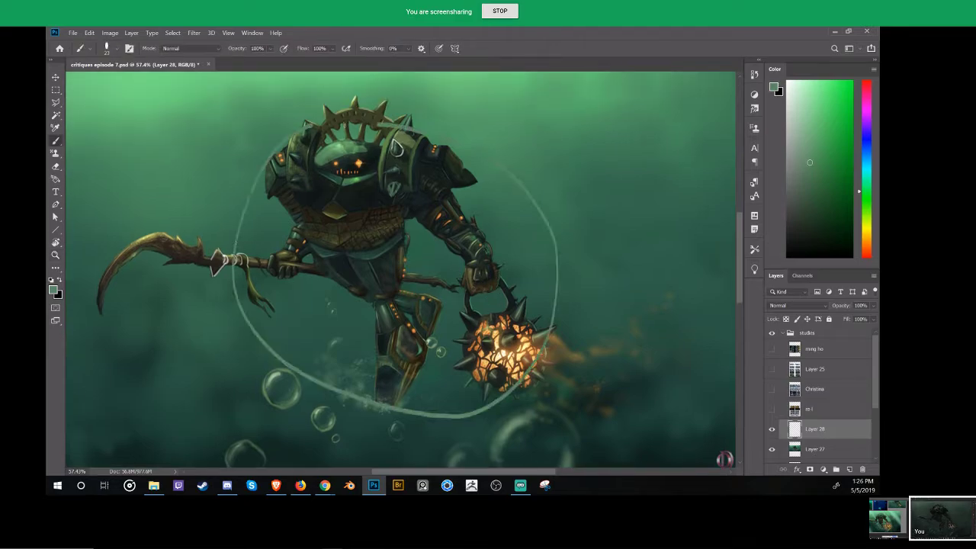
left_click_drag(418, 230, 437, 257)
key("z")
scroll(458, 282, "down", 2)
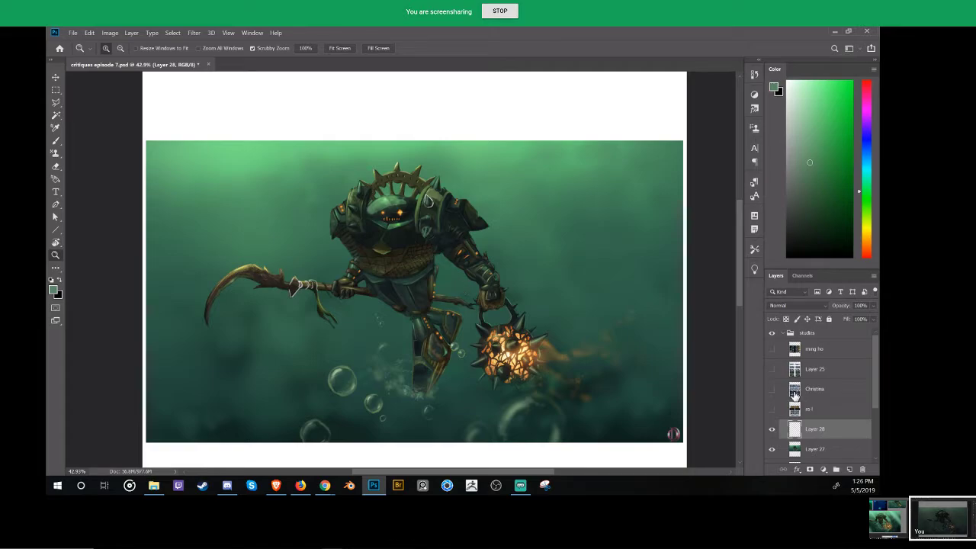
left_click(771, 429)
left_click(770, 430)
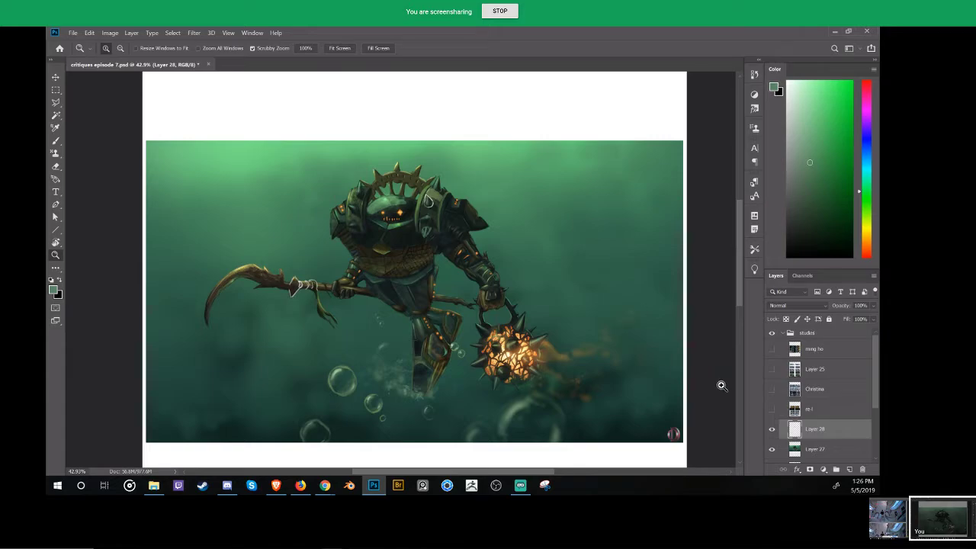
left_click_drag(675, 436, 555, 348)
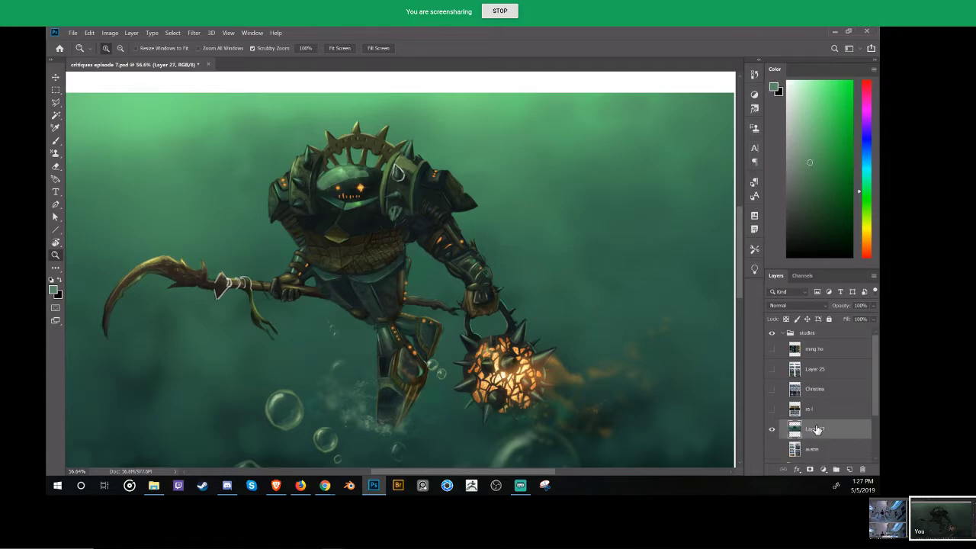
Move to the next student's layer, show the film-still critique page, and zoom into the binoculars study.
key("Delete")
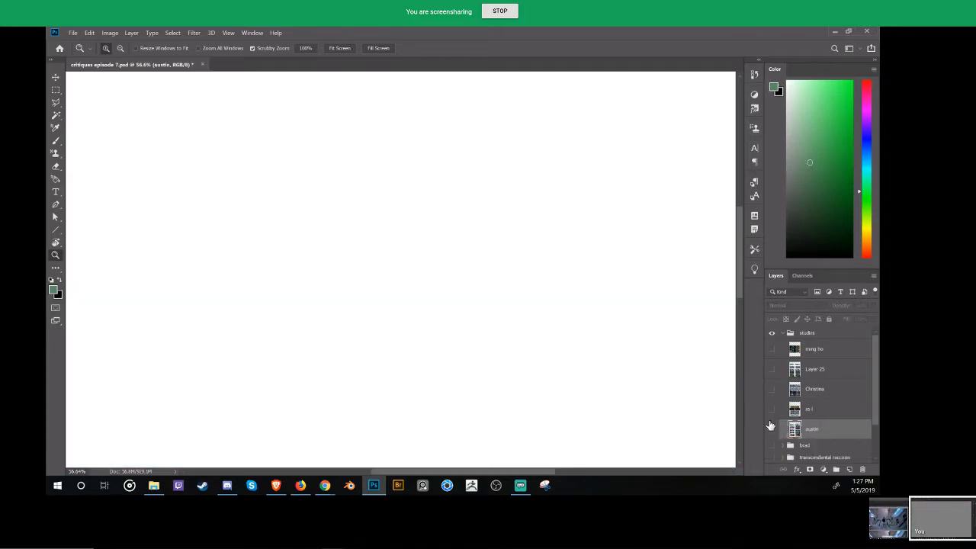
left_click(772, 414)
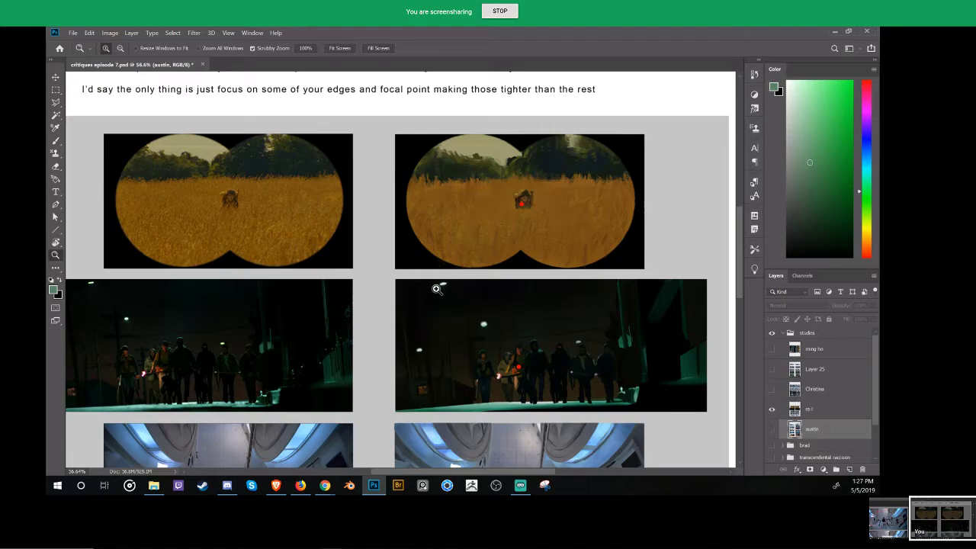
left_click_drag(471, 275, 460, 275)
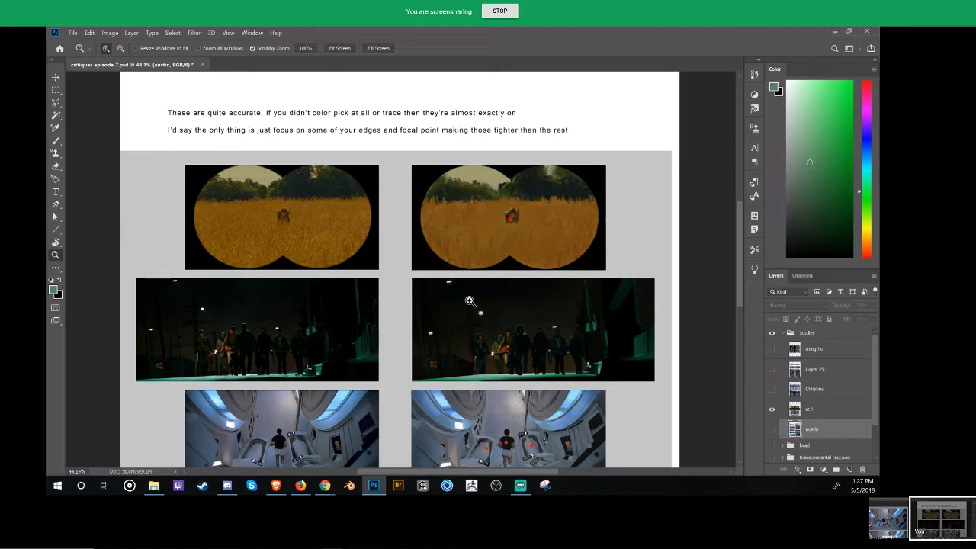
left_click_drag(434, 193, 484, 213)
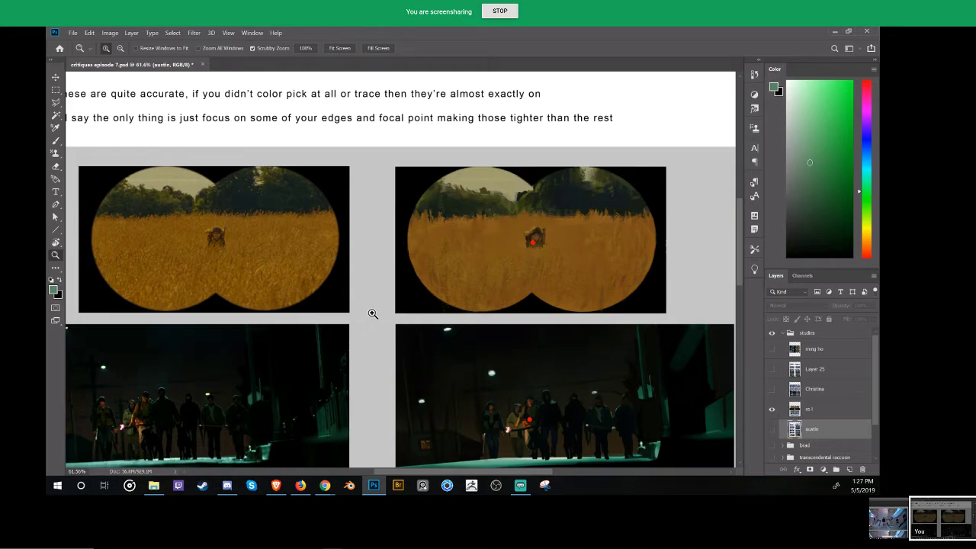
left_click_drag(372, 313, 483, 357)
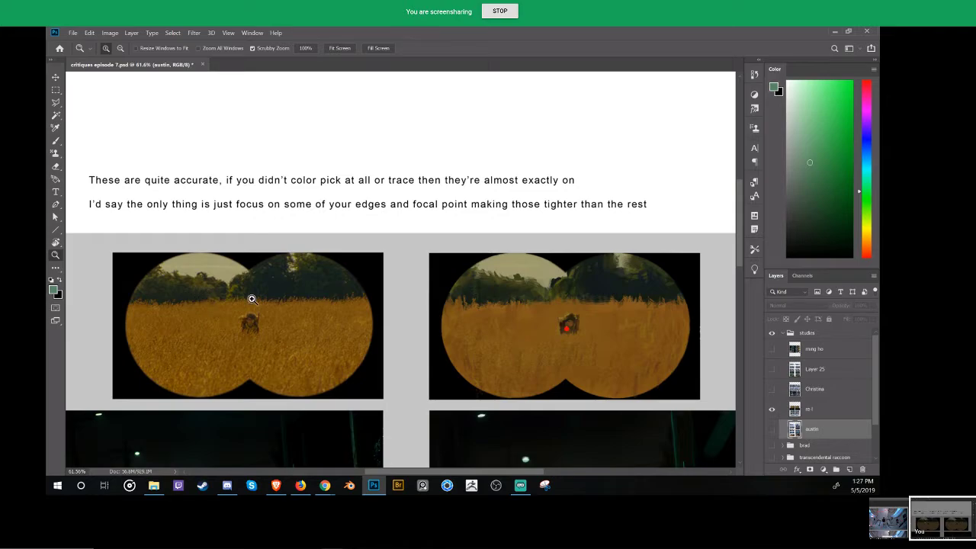
Sample the pale sky and a darker study tone, then pan and zoom into the red-dot wheat-field study.
key("b")
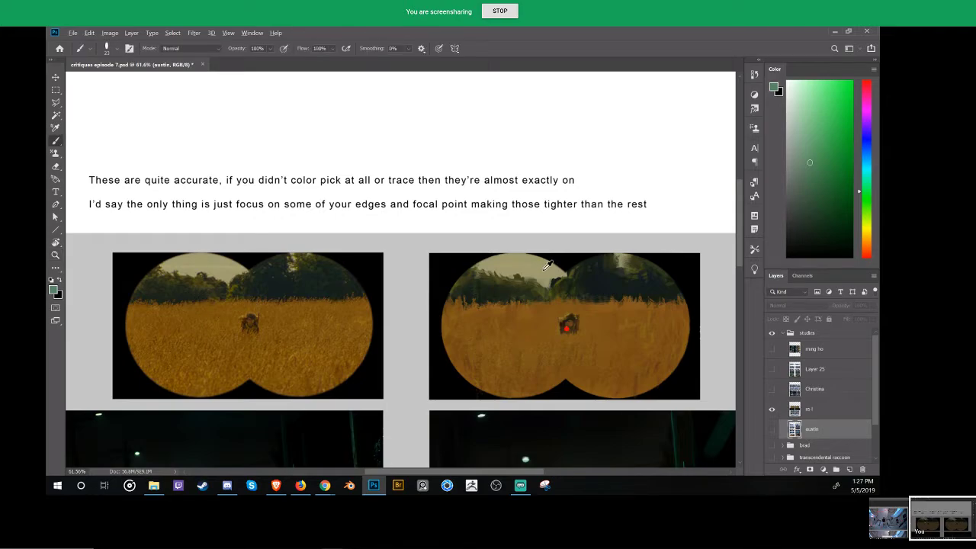
left_click(547, 265, "alt")
left_click(197, 258, "alt")
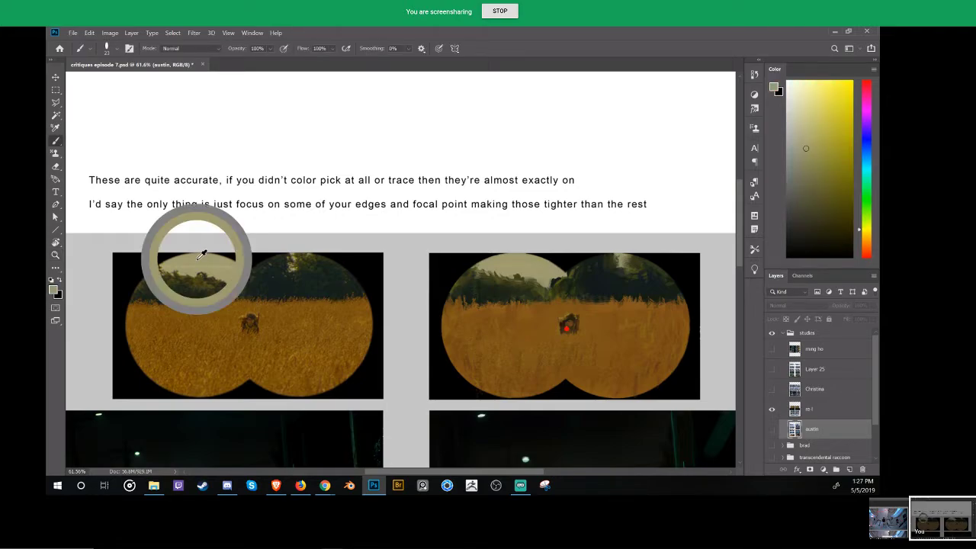
left_click(539, 260, "alt")
left_click_drag(551, 285, 529, 257)
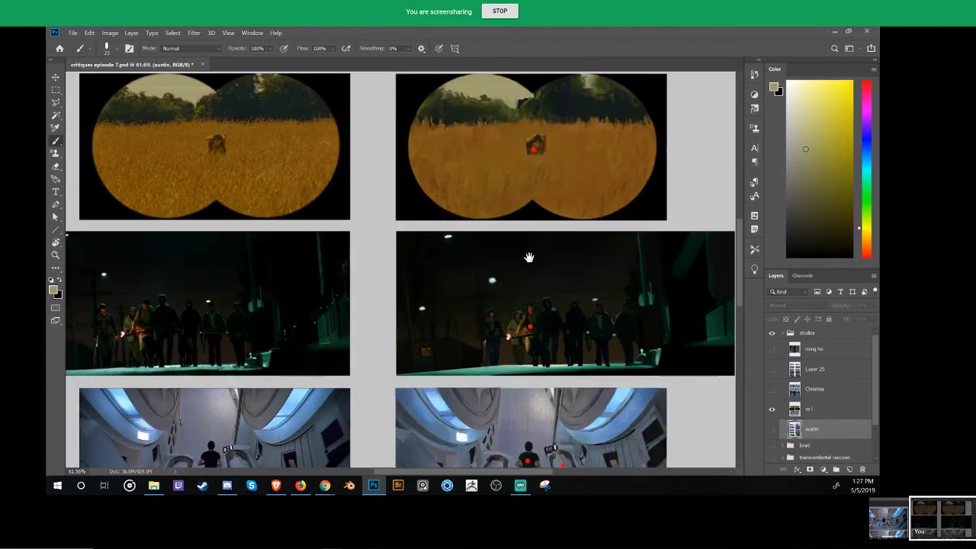
left_click_drag(476, 316, 538, 253)
left_click_drag(538, 355, 533, 305)
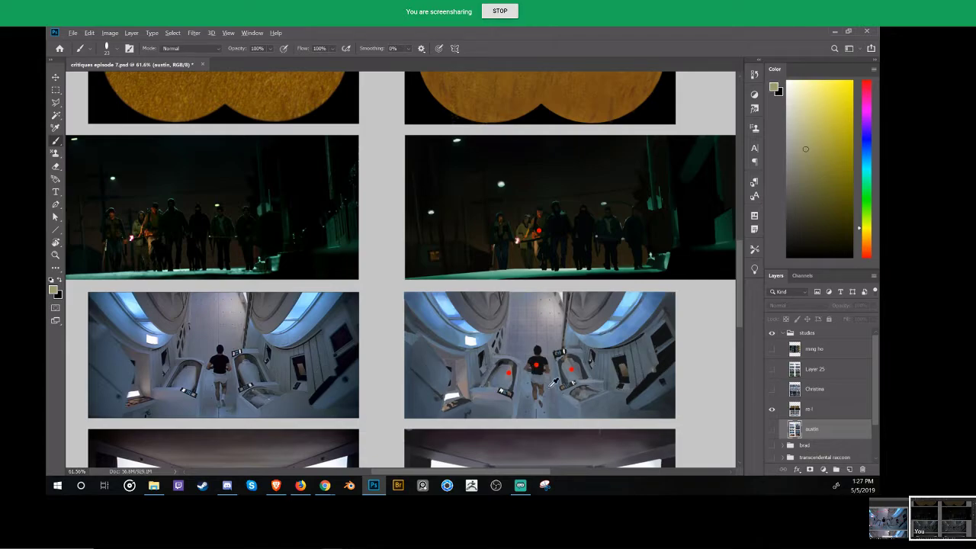
mouse_move(567, 370)
left_mouse_down()
mouse_move(545, 289)
mouse_move(486, 330)
mouse_move(490, 424)
mouse_move(505, 320)
left_mouse_up()
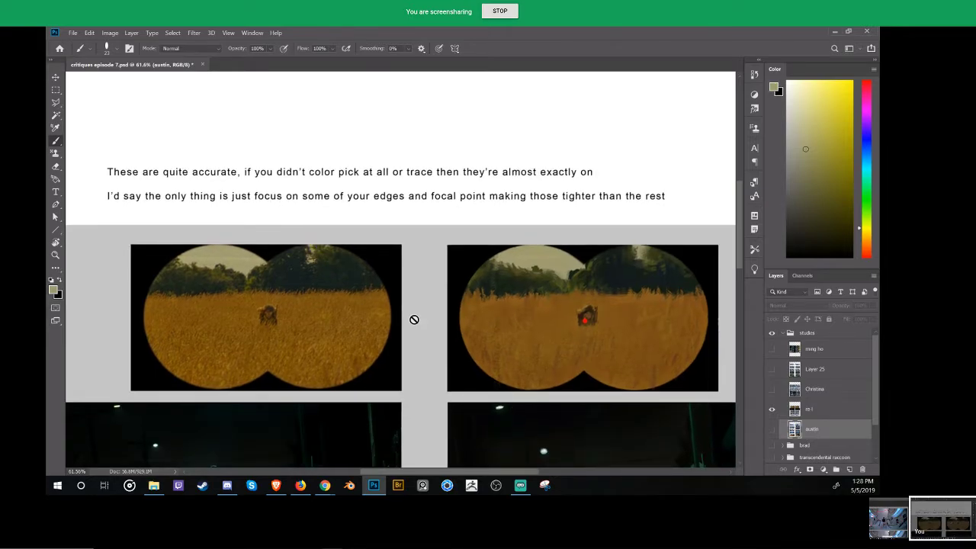
key("z")
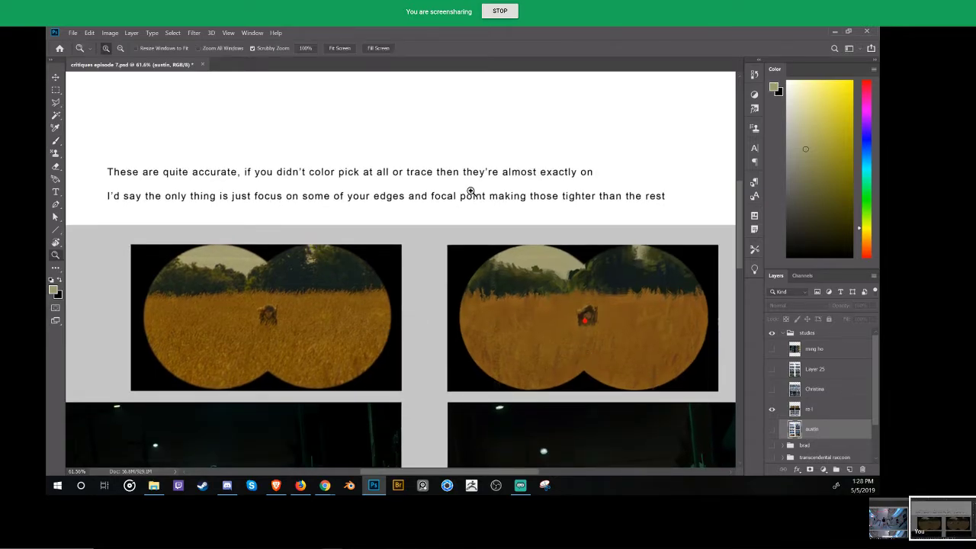
mouse_move(597, 320)
left_mouse_down()
mouse_move(631, 322)
mouse_move(511, 322)
mouse_move(437, 307)
left_mouse_up()
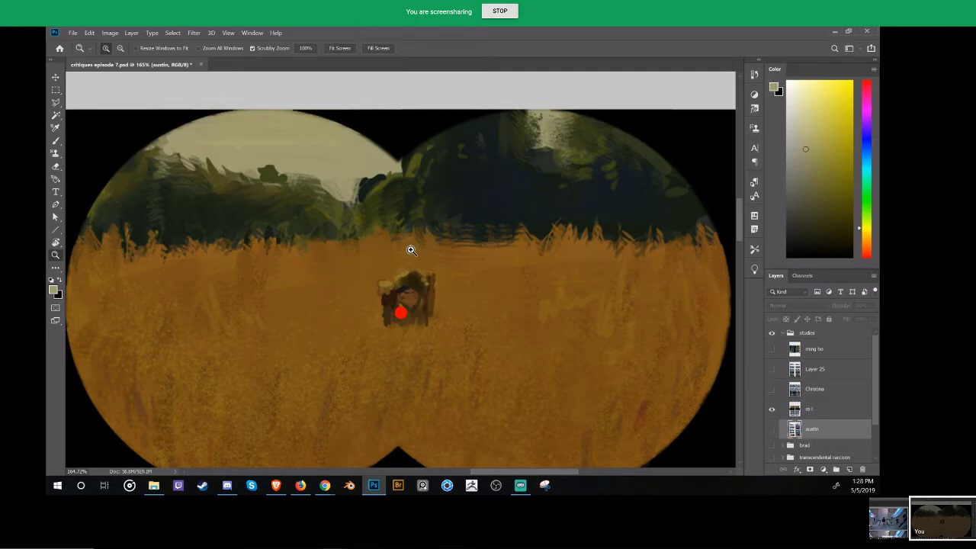
Pan from the dark street reference photo to its painted hooded figures marked with the red dot.
left_click_drag(552, 375, 494, 390)
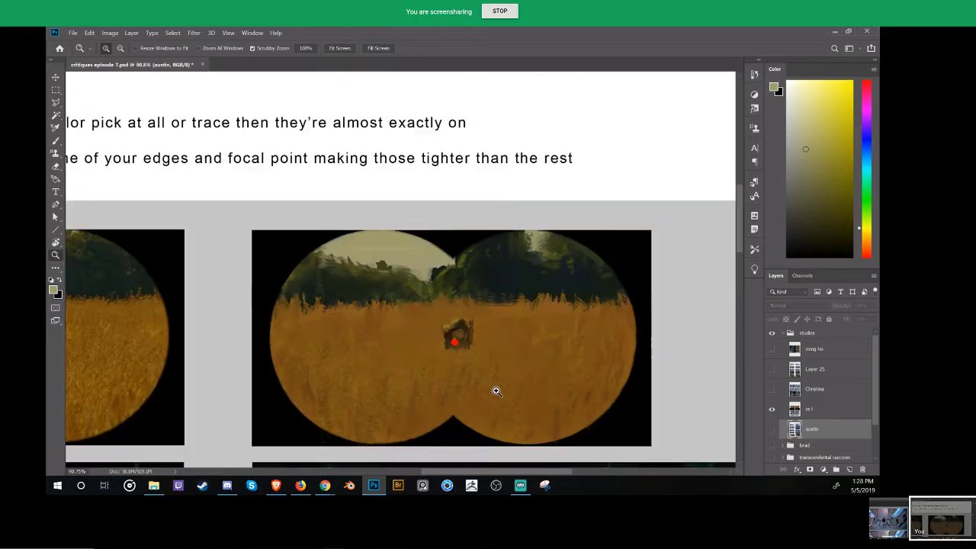
scroll(495, 389, "down", 5)
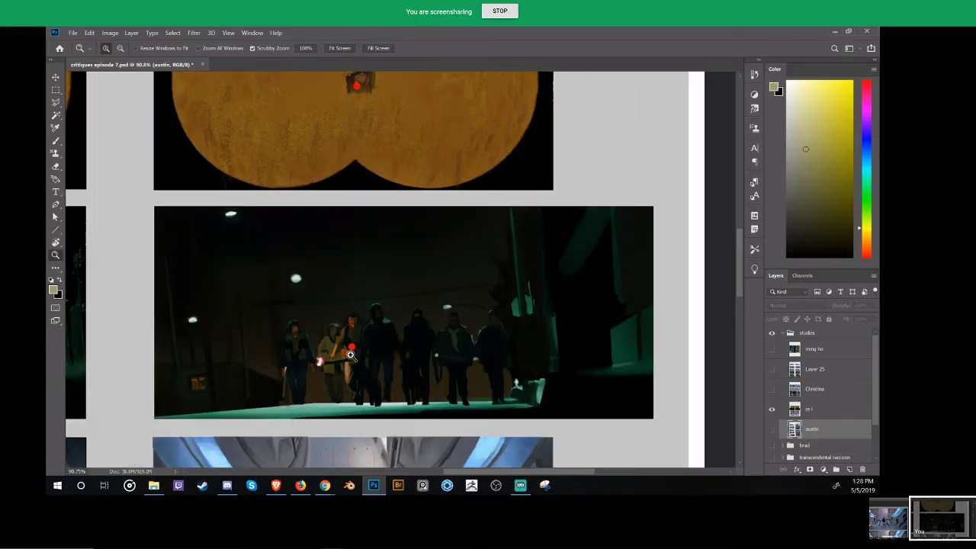
left_click_drag(350, 355, 307, 335)
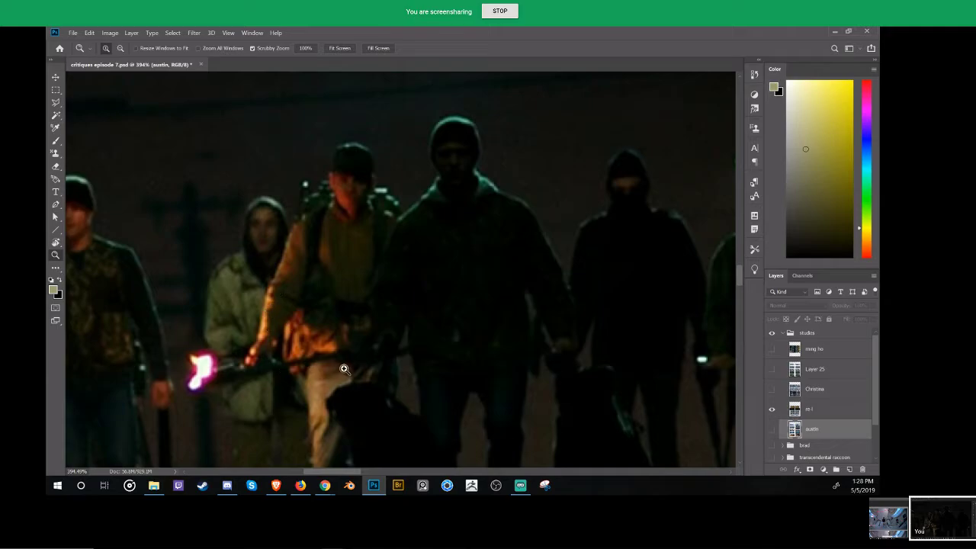
left_click_drag(418, 309, 384, 336)
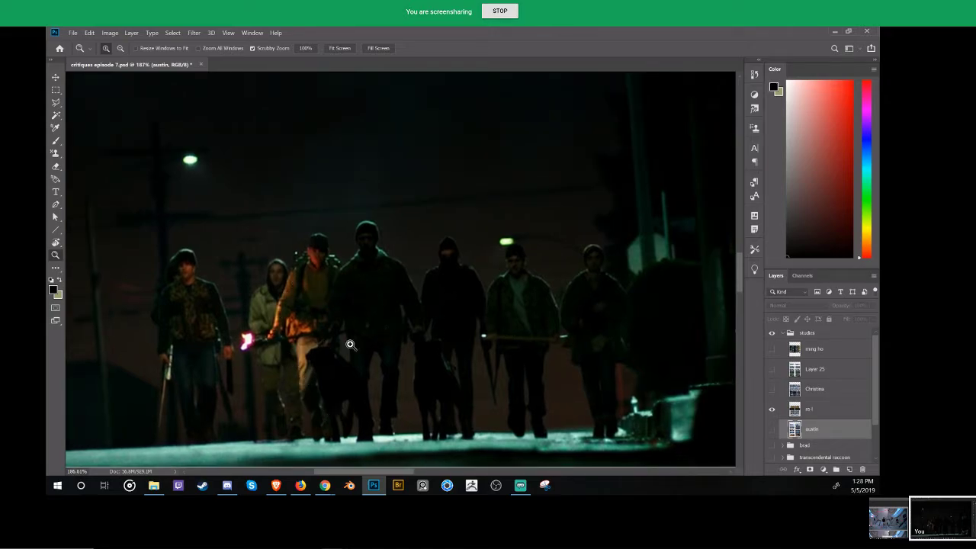
mouse_move(494, 336)
left_mouse_down()
mouse_move(200, 388)
mouse_move(279, 362)
mouse_move(291, 336)
left_mouse_up()
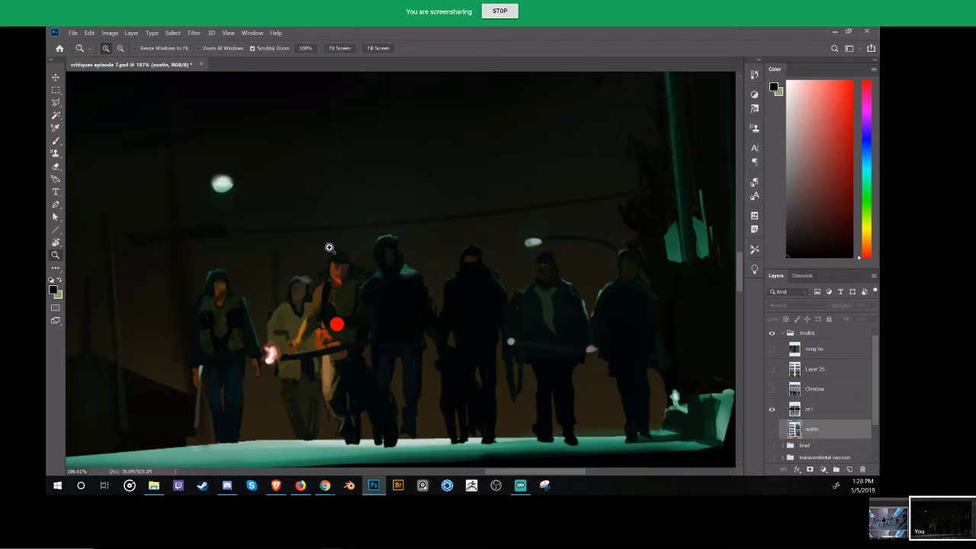
left_click_drag(457, 261, 403, 324)
left_click_drag(446, 137, 842, 89)
left_click_drag(269, 453, 135, 449)
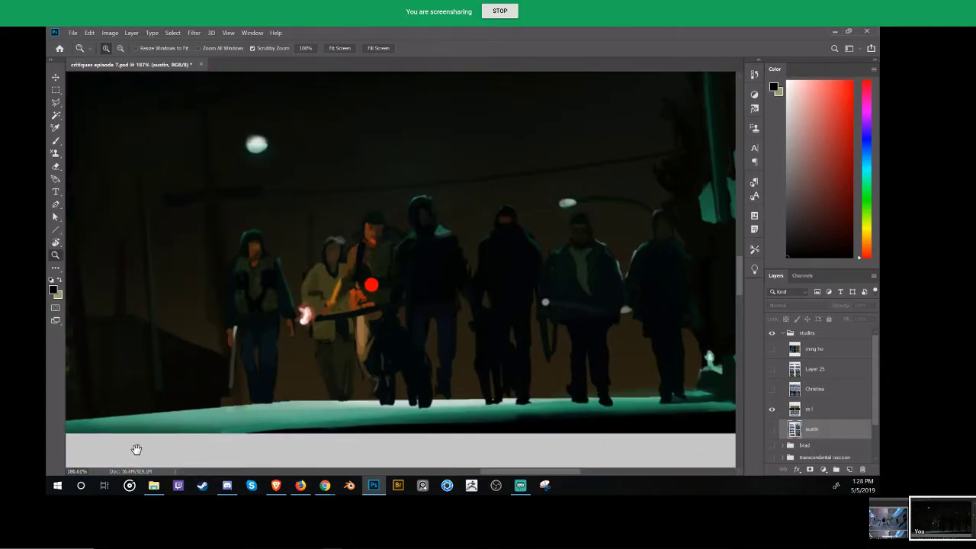
On the critique markup layer, sample the focal dot's red and circle the figures, undoing stray strokes.
key("b")
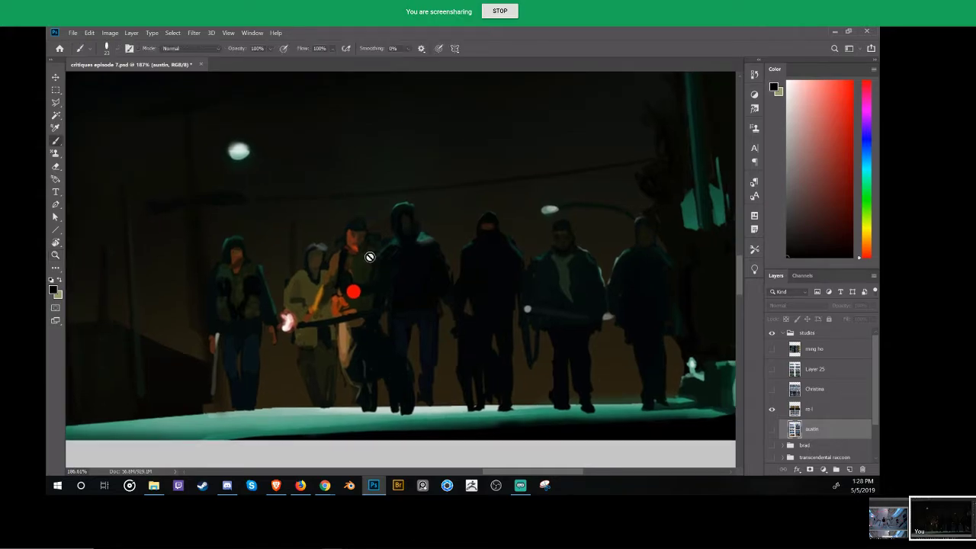
right_click(355, 288, "ctrl")
left_click(374, 304)
mouse_move(374, 199)
left_mouse_down()
mouse_move(288, 229)
mouse_move(263, 294)
left_mouse_up()
key("ctrl+z")
left_click(353, 291, "alt")
mouse_move(378, 196)
left_mouse_down()
mouse_move(276, 286)
mouse_move(291, 376)
mouse_move(342, 421)
mouse_move(419, 401)
mouse_move(430, 224)
mouse_move(366, 192)
left_mouse_up()
left_click_drag(427, 248, 394, 256)
key("ctrl+z")
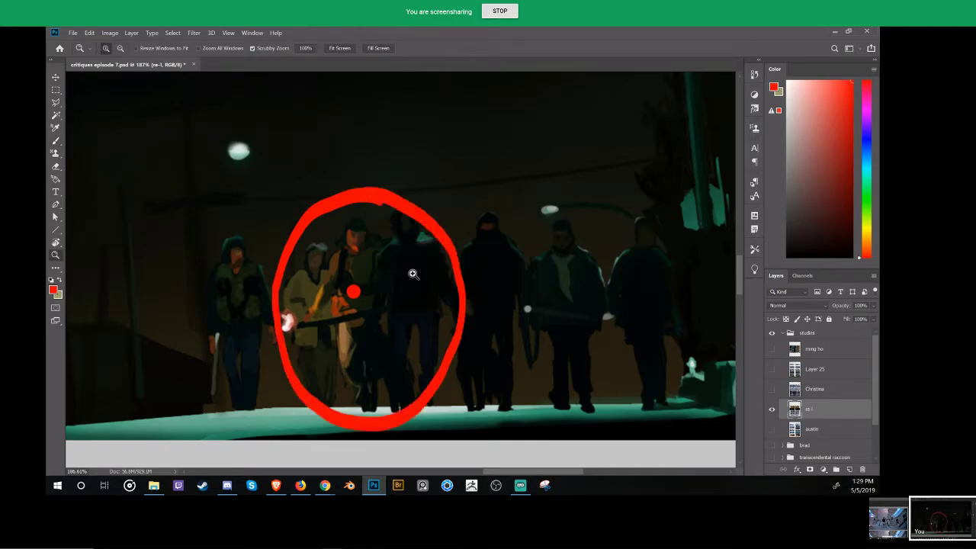
Undo a trial red X and large oval, then pan down to the corridor study.
scroll(403, 268, "down", 5)
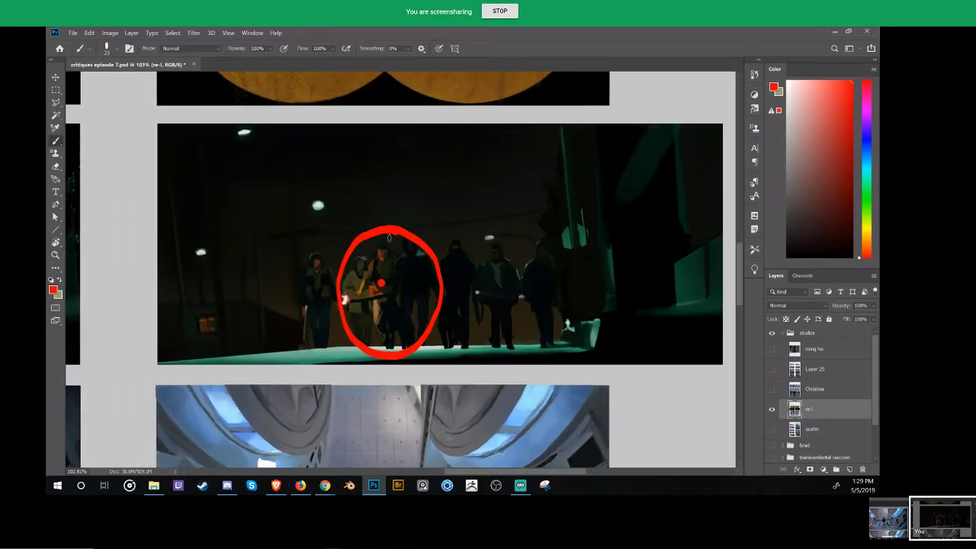
mouse_move(373, 247)
left_mouse_down()
mouse_move(396, 272)
mouse_move(378, 279)
left_mouse_up()
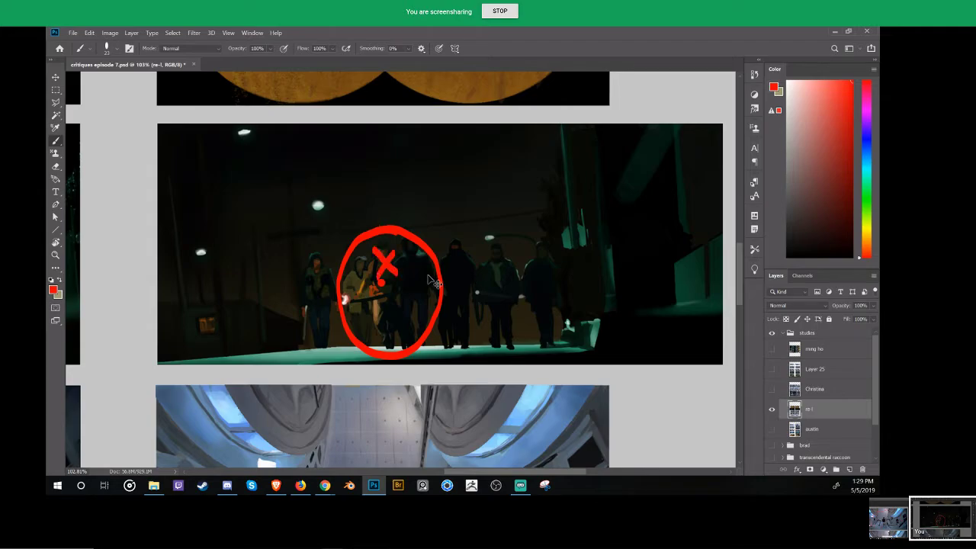
key("ctrl+z")
key("ctrl+z")
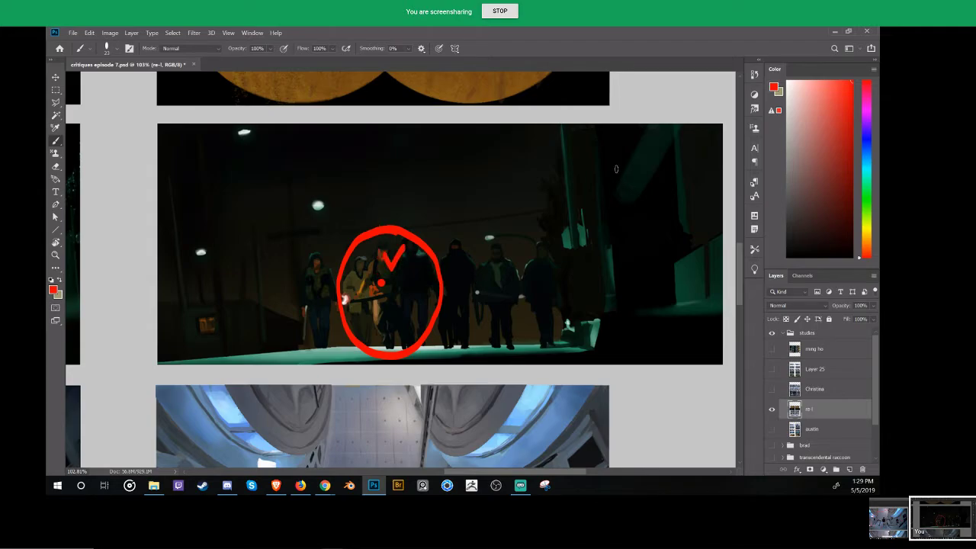
mouse_move(637, 215)
left_mouse_down()
mouse_move(531, 129)
mouse_move(235, 160)
mouse_move(282, 381)
mouse_move(674, 356)
left_mouse_up()
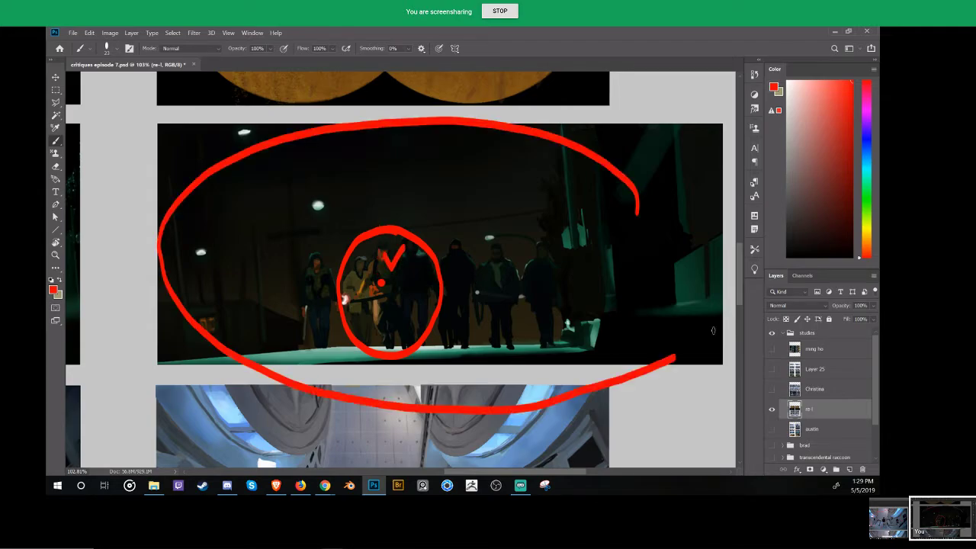
mouse_move(713, 330)
left_mouse_down()
mouse_move(704, 210)
mouse_move(502, 195)
left_mouse_up()
left_click_drag(591, 300, 505, 293)
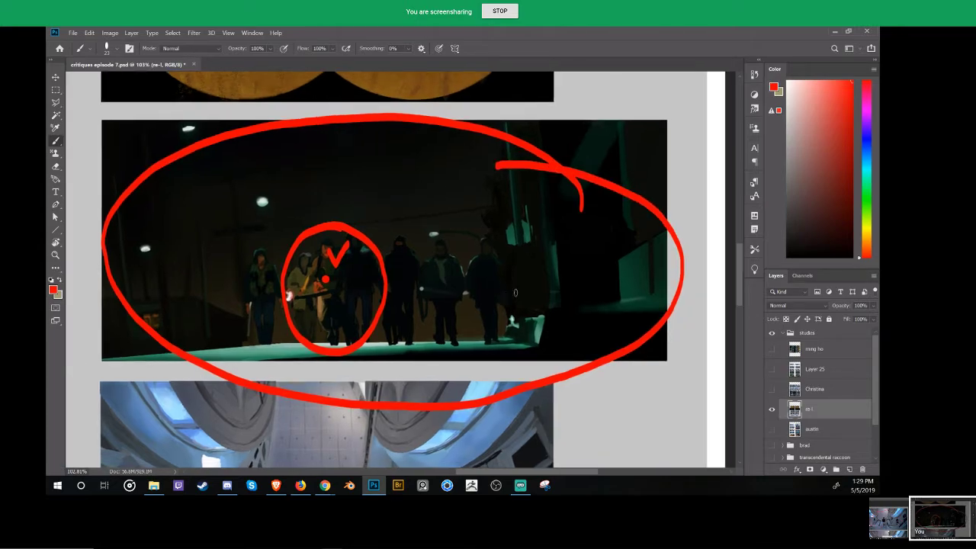
key("ctrl+z")
key("ctrl+z")
left_click_drag(381, 472, 440, 258)
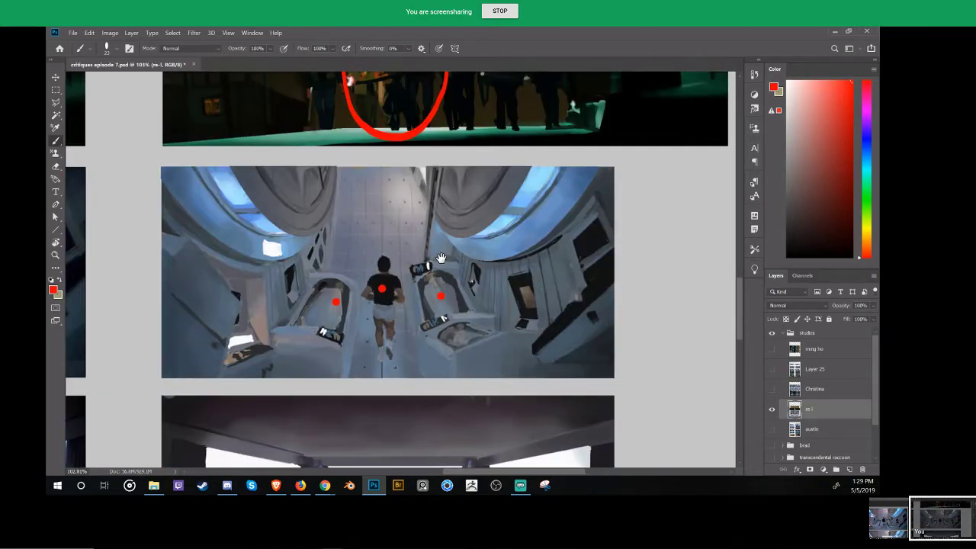
Sample blue-grey, dark brown, light floor grey and skin tones from around the runner.
scroll(423, 278, "up", 6)
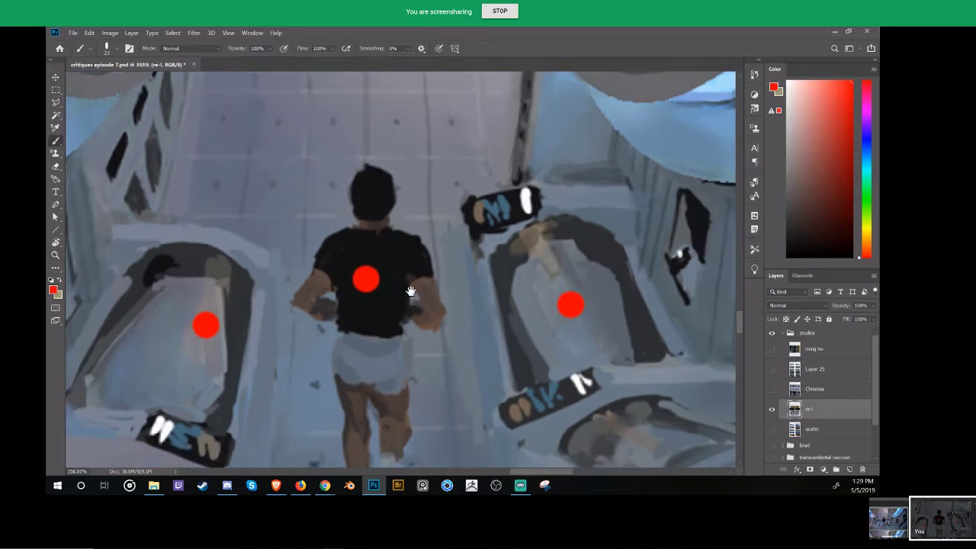
left_click_drag(410, 291, 440, 294)
left_click(368, 222, "alt")
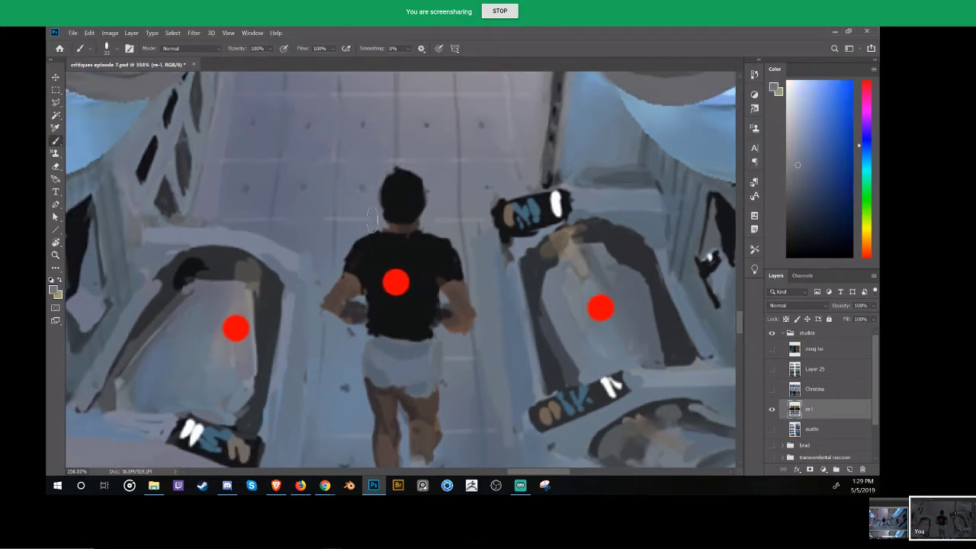
right_click(374, 222, "alt")
left_click(337, 309, "alt")
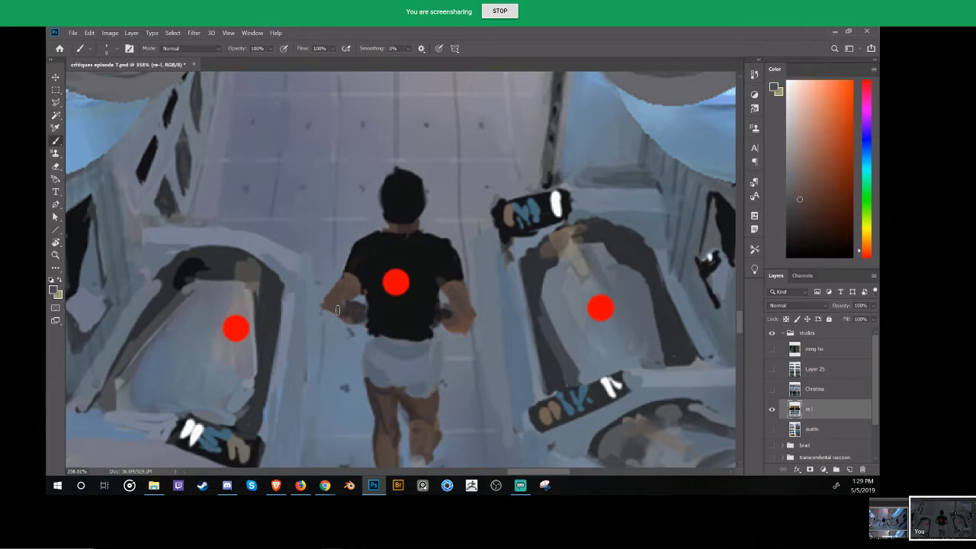
left_click_drag(340, 303, 411, 317)
left_click(414, 338, "alt")
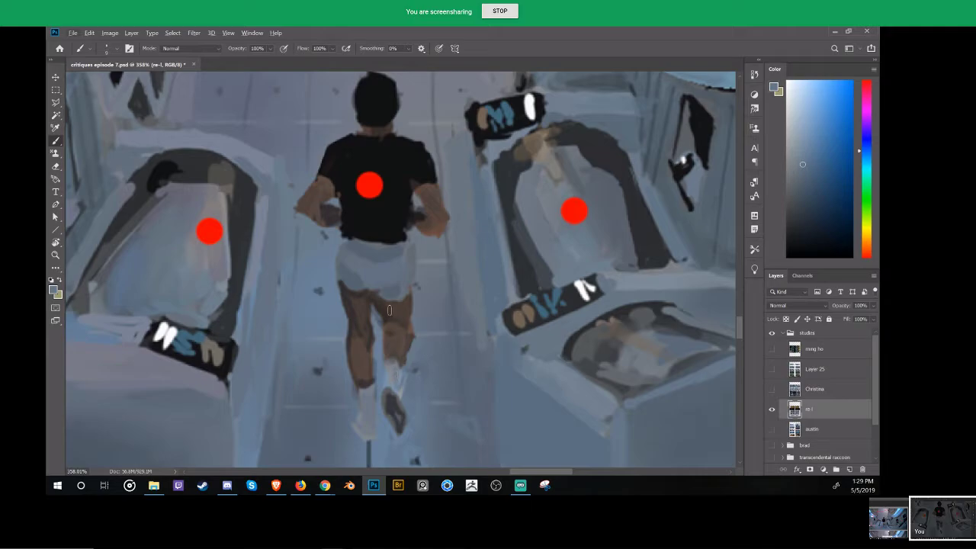
mouse_move(475, 313)
left_mouse_down()
mouse_move(444, 270)
mouse_move(468, 296)
left_mouse_up()
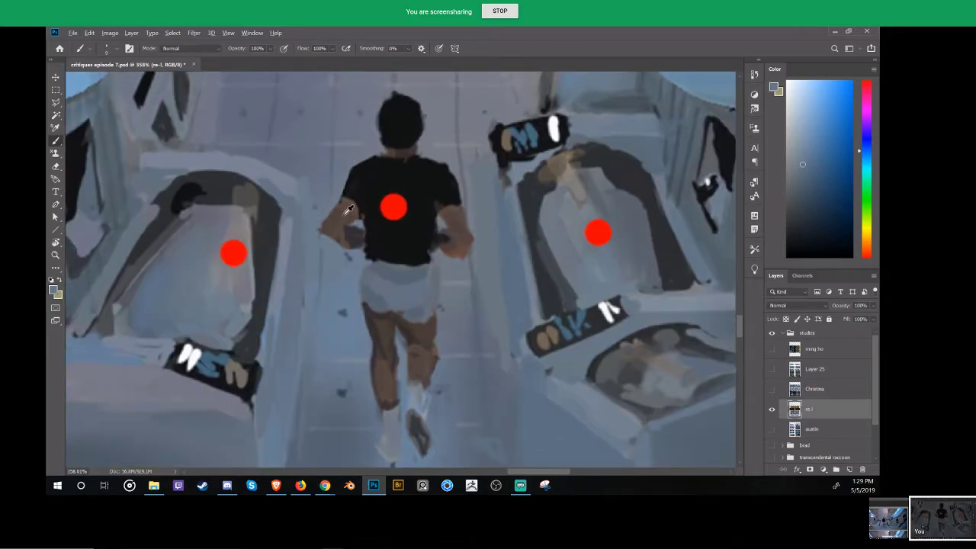
left_click(395, 148, "alt")
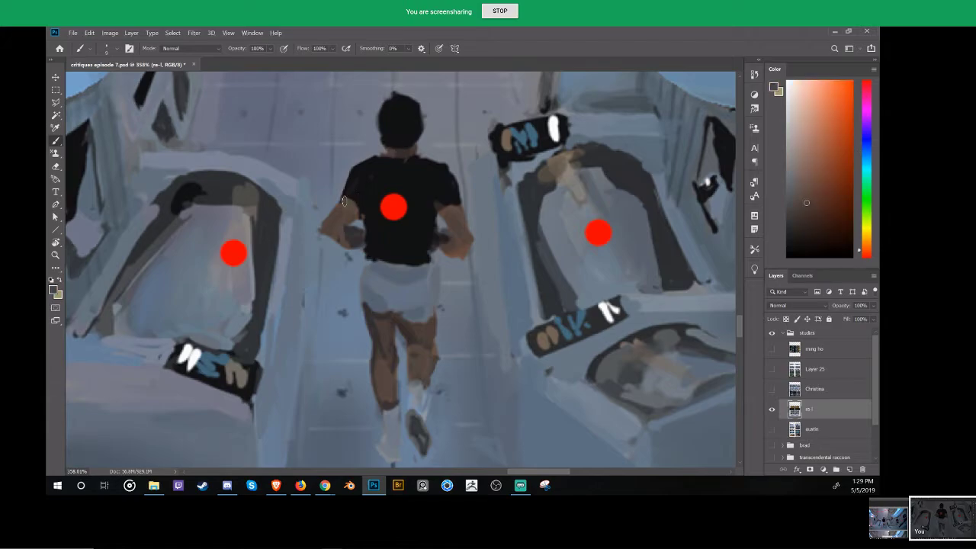
left_click(343, 199, "alt")
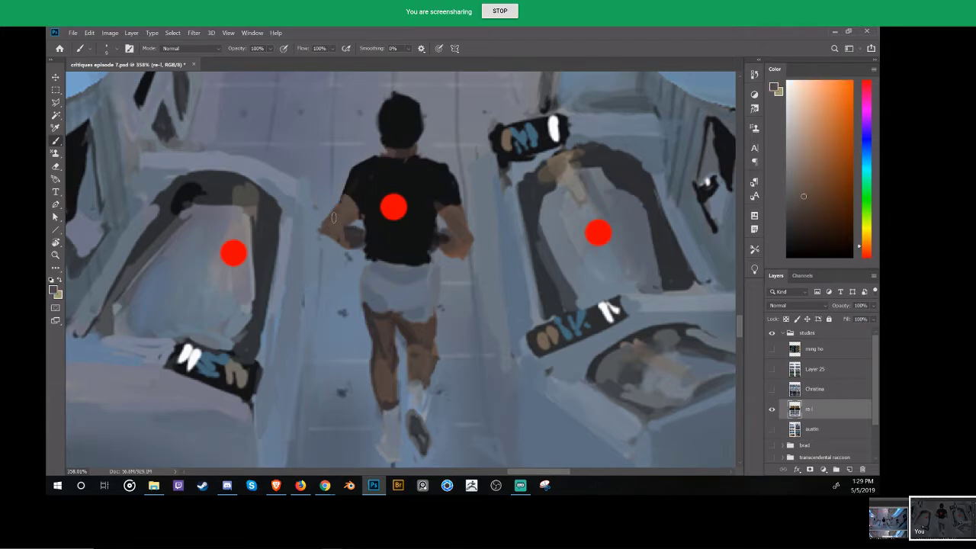
Zoom in on the runner's back and head, sampling blue-grey and black from the hair.
key("z")
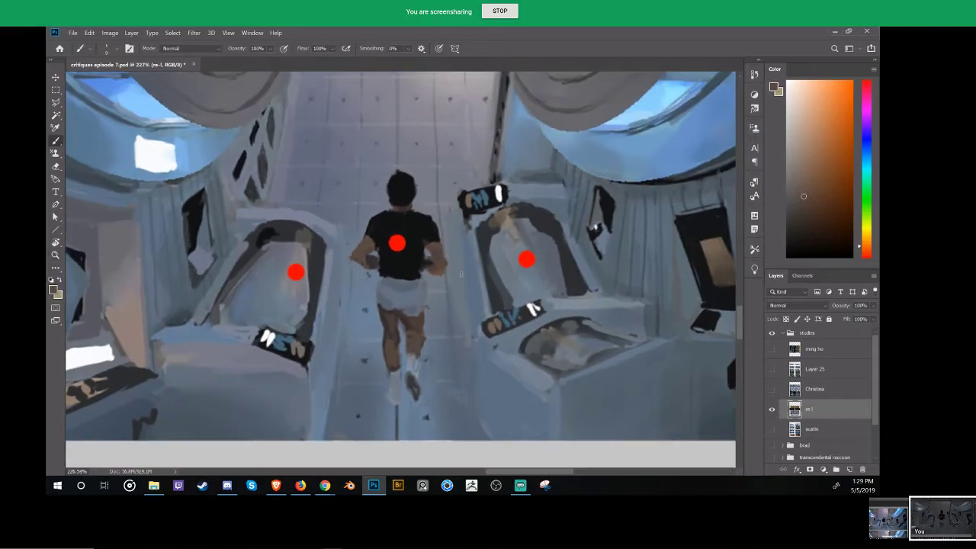
left_click_drag(326, 226, 459, 283)
key("b")
left_click(389, 287, "alt")
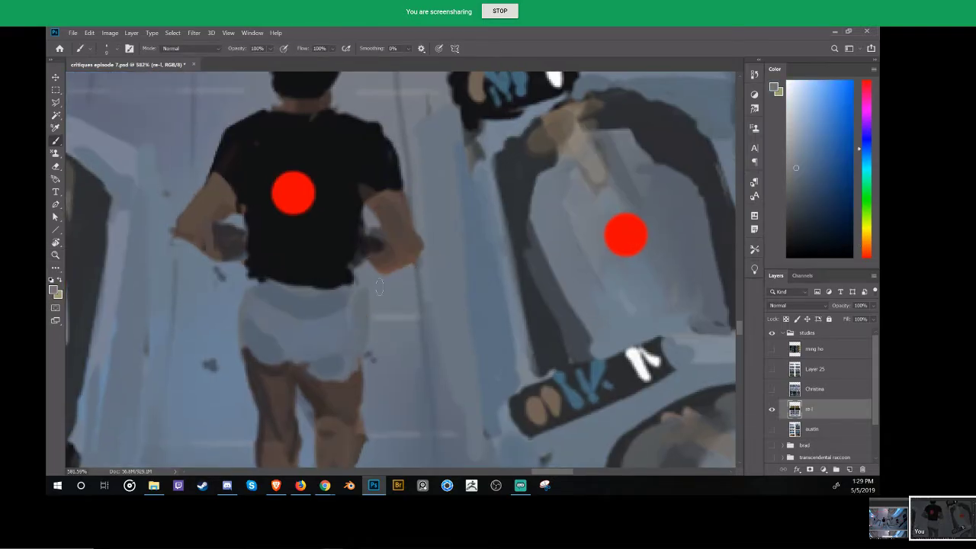
key("z")
mouse_move(424, 269)
left_mouse_down()
mouse_move(395, 187)
mouse_move(413, 209)
left_mouse_up()
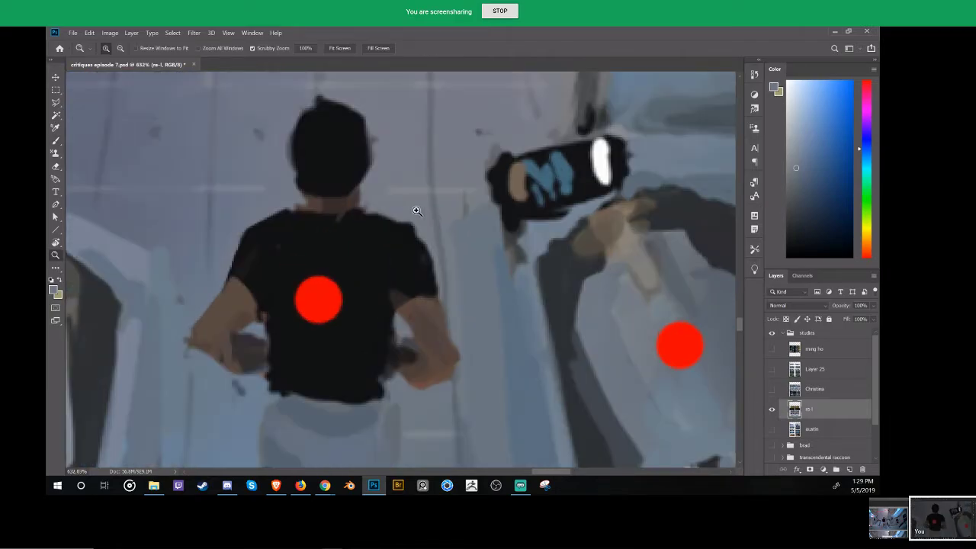
key("h")
mouse_move(439, 285)
left_mouse_down()
mouse_move(384, 280)
mouse_move(372, 202)
mouse_move(362, 232)
mouse_move(376, 277)
left_mouse_up()
left_click(365, 191, "alt")
key("z")
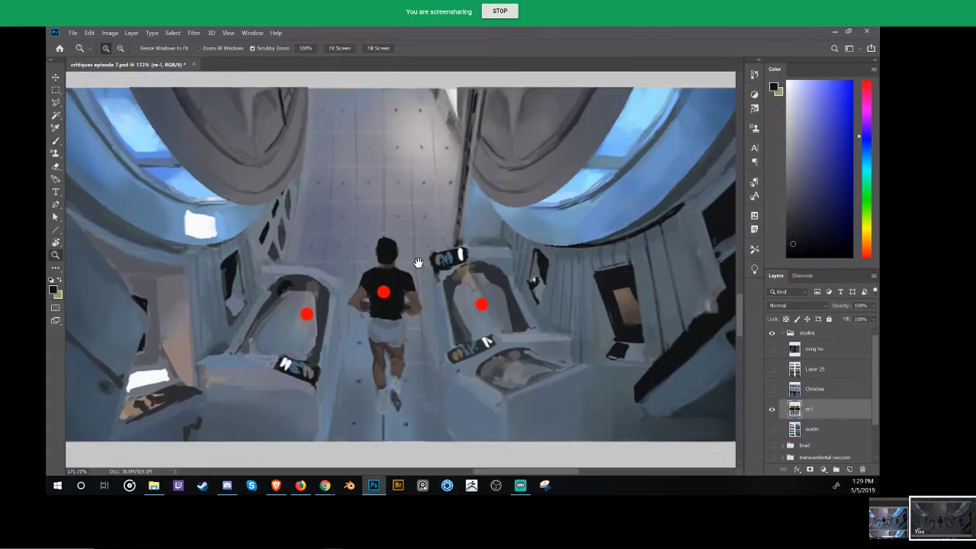
Darken the left pod's left edge with a dark grey sampled from the pod.
left_click_drag(318, 295, 318, 295)
key("b")
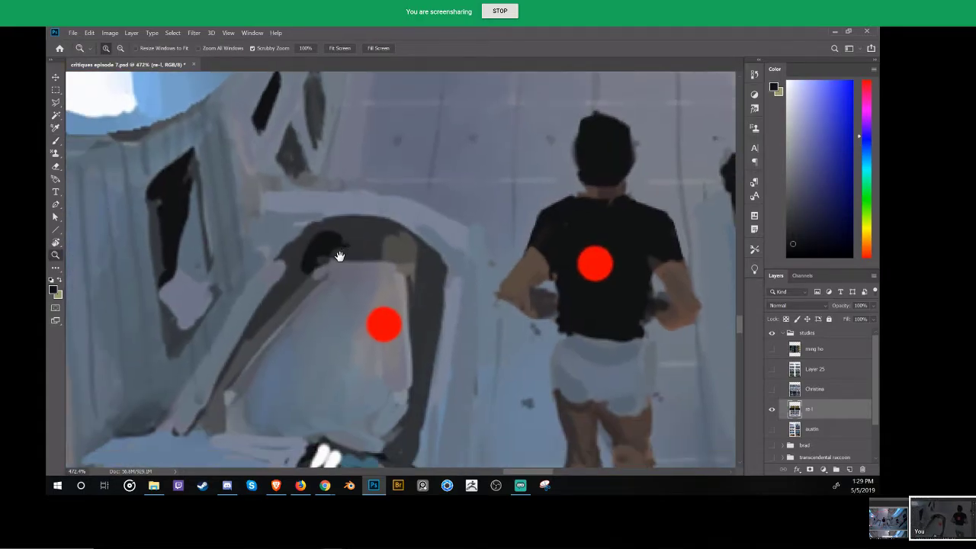
left_click(281, 290, "alt")
mouse_move(289, 241)
left_mouse_down()
mouse_move(256, 303)
mouse_move(278, 274)
left_mouse_up()
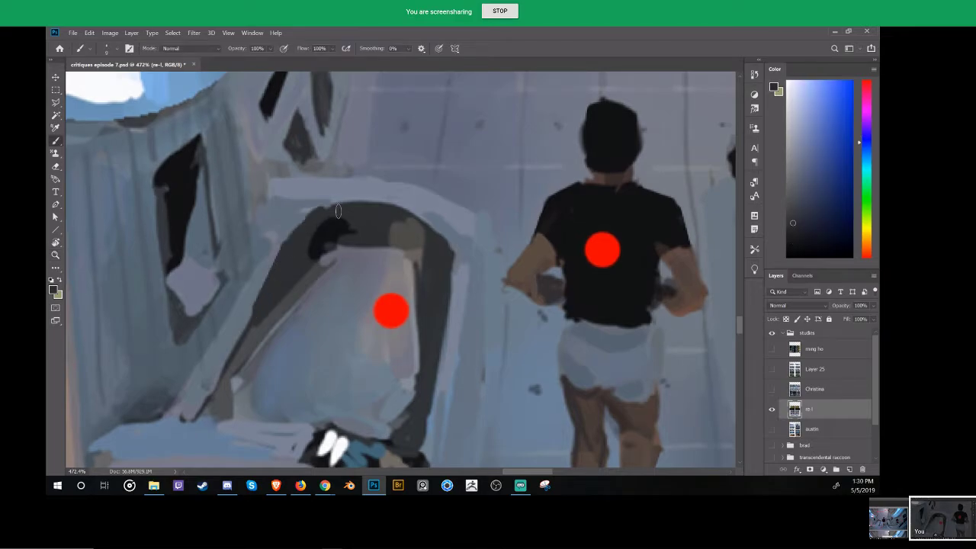
Pan over the pod and corridor scene and zoom in on the runner's legs.
left_click_drag(337, 225, 420, 278)
scroll(420, 278, "down", 3)
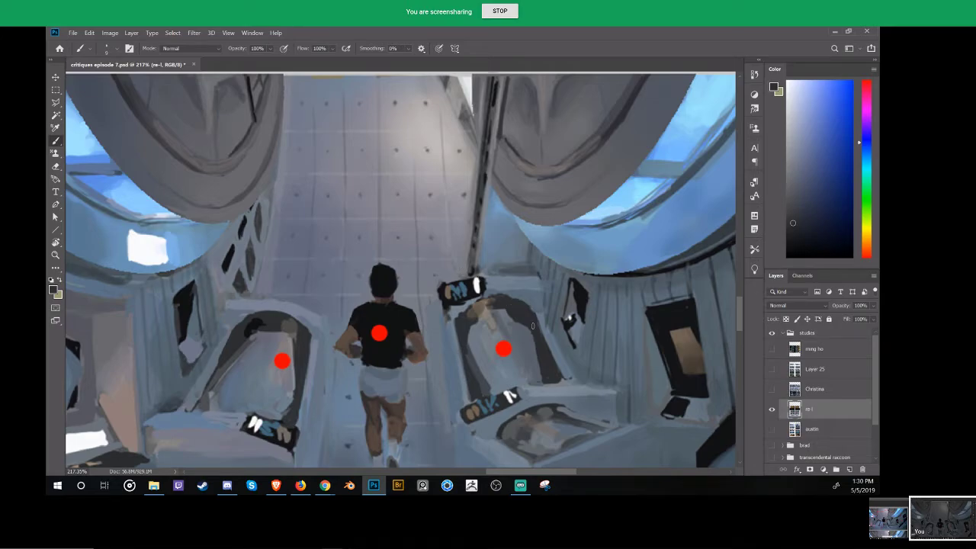
left_click_drag(533, 325, 517, 298)
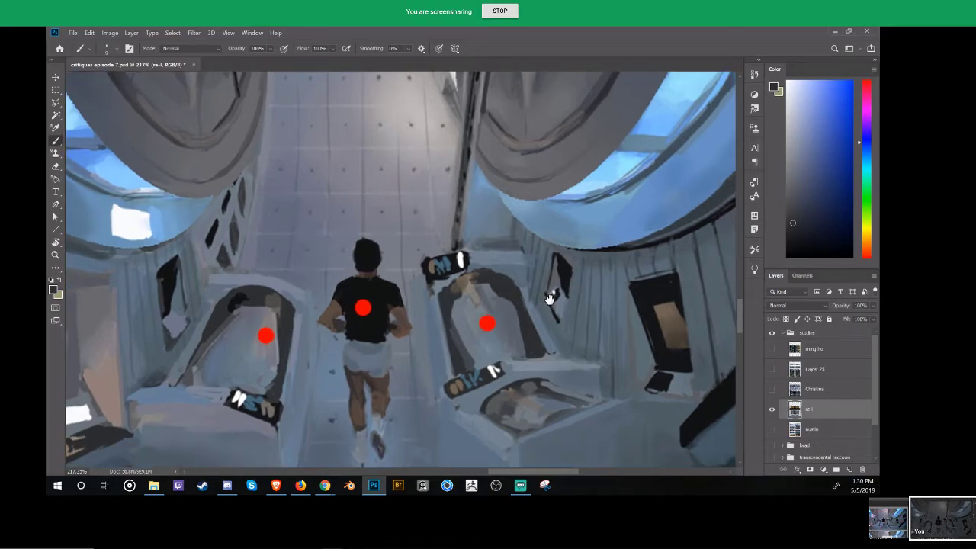
left_click_drag(537, 259, 549, 224)
left_click_drag(535, 338, 535, 290)
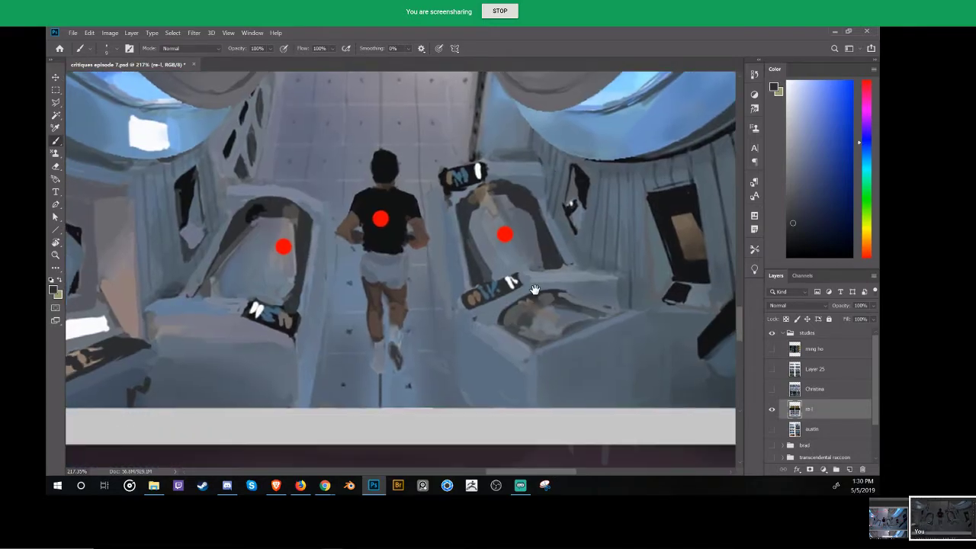
mouse_move(371, 359)
left_mouse_down()
mouse_move(429, 323)
mouse_move(468, 390)
mouse_move(487, 372)
mouse_move(485, 357)
mouse_move(444, 316)
mouse_move(464, 358)
mouse_move(453, 351)
mouse_move(483, 369)
left_mouse_up()
Paint the runner's shoe solid dark, undo the stray pole stroke, and sample leg colours.
left_click_drag(377, 375, 401, 403)
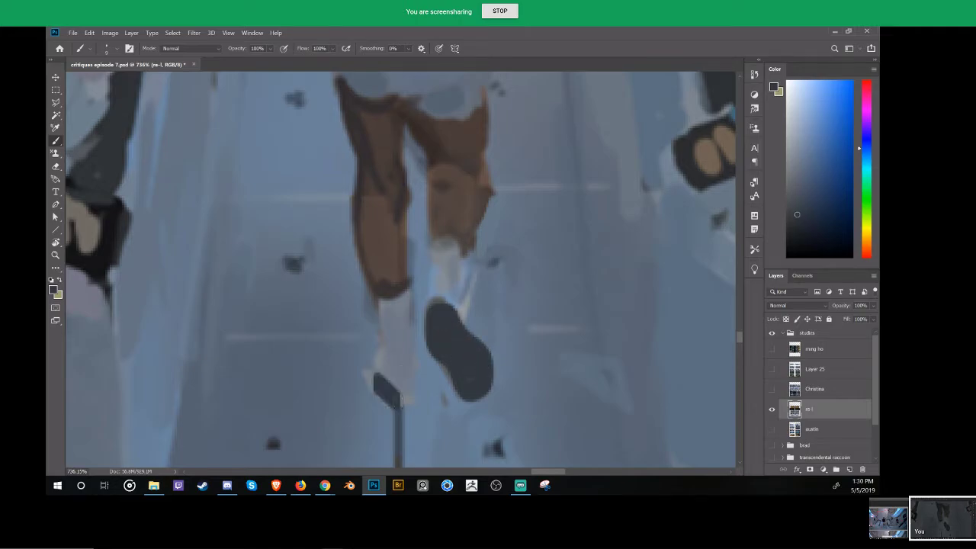
key("ctrl+z")
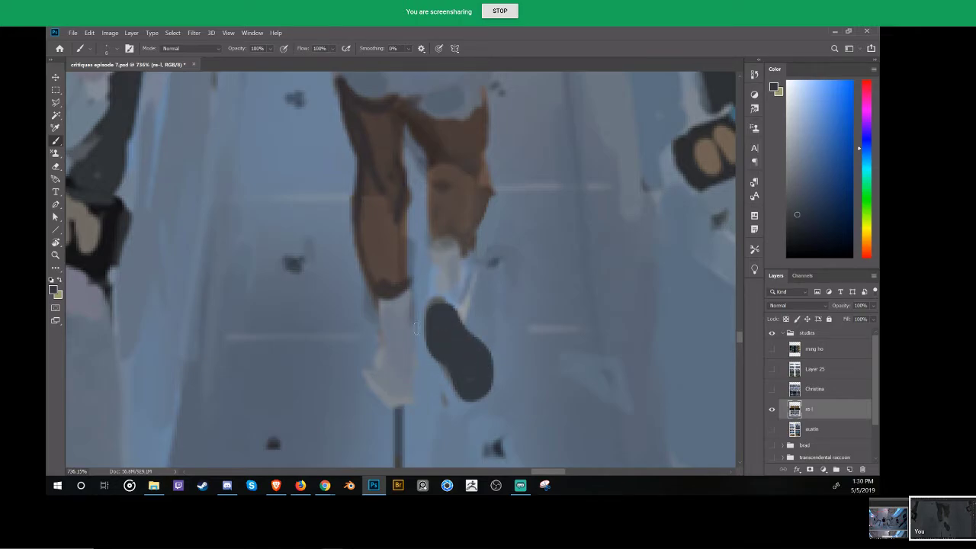
left_click_drag(415, 328, 393, 403)
left_click(352, 339, "alt")
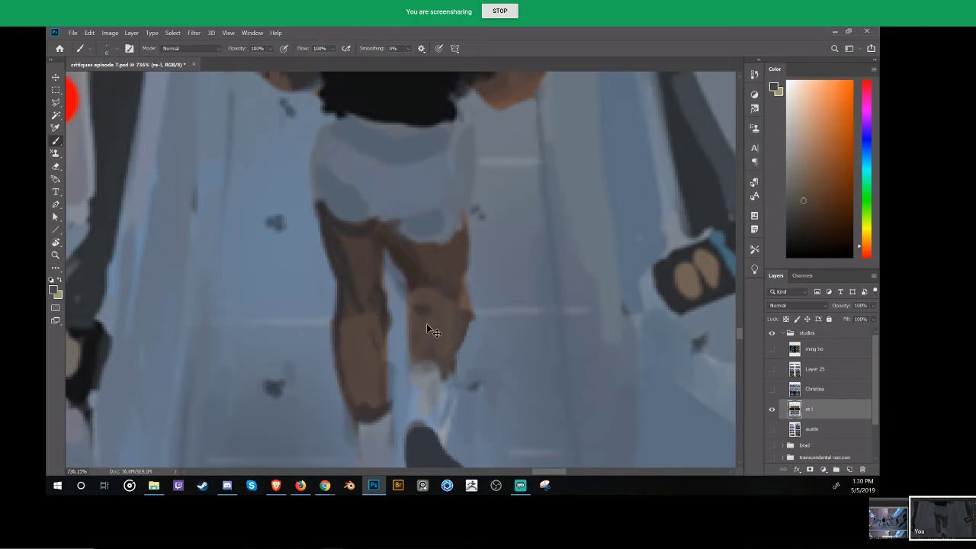
left_click(418, 294, "alt")
Zoom out over the whole runner scene, sample floor blue-greys, and scroll down to the next study.
key("z")
mouse_move(385, 374)
left_mouse_down()
mouse_move(374, 340)
mouse_move(413, 367)
mouse_move(427, 356)
left_mouse_up()
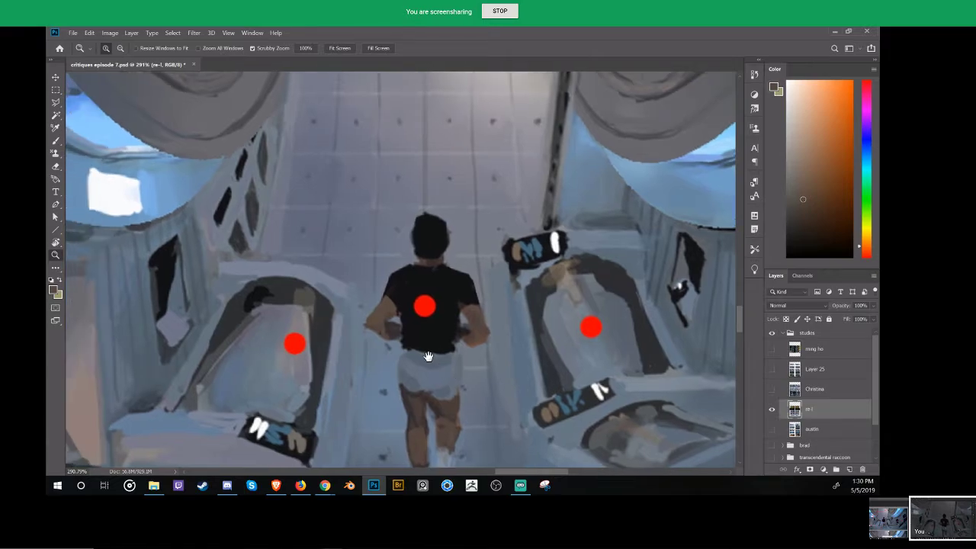
key("b")
left_click(348, 277, "alt")
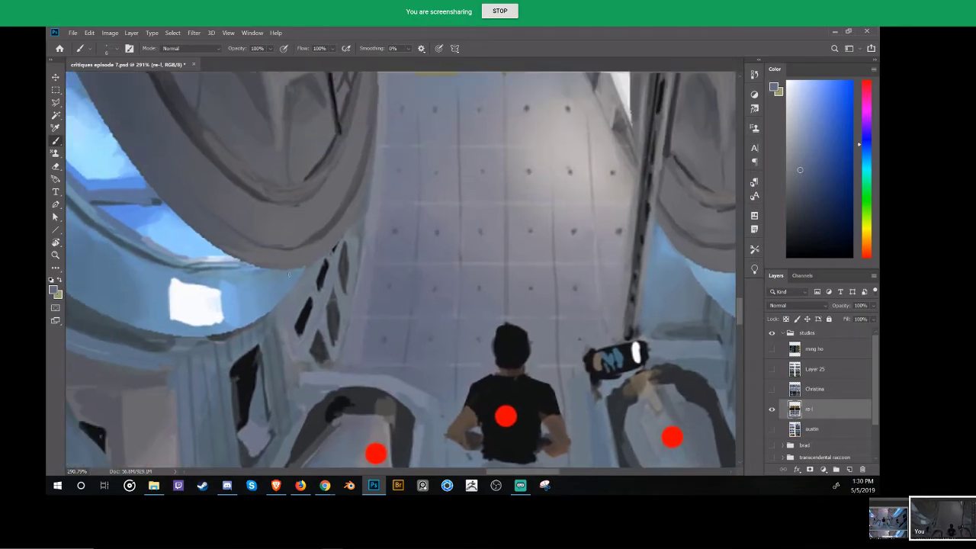
scroll(469, 304, "down", 6)
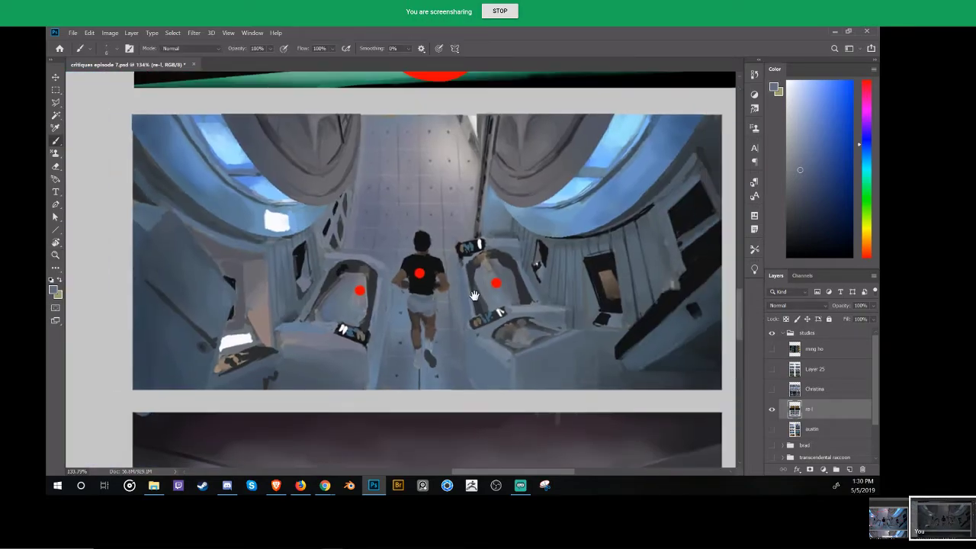
scroll(474, 295, "up", 5)
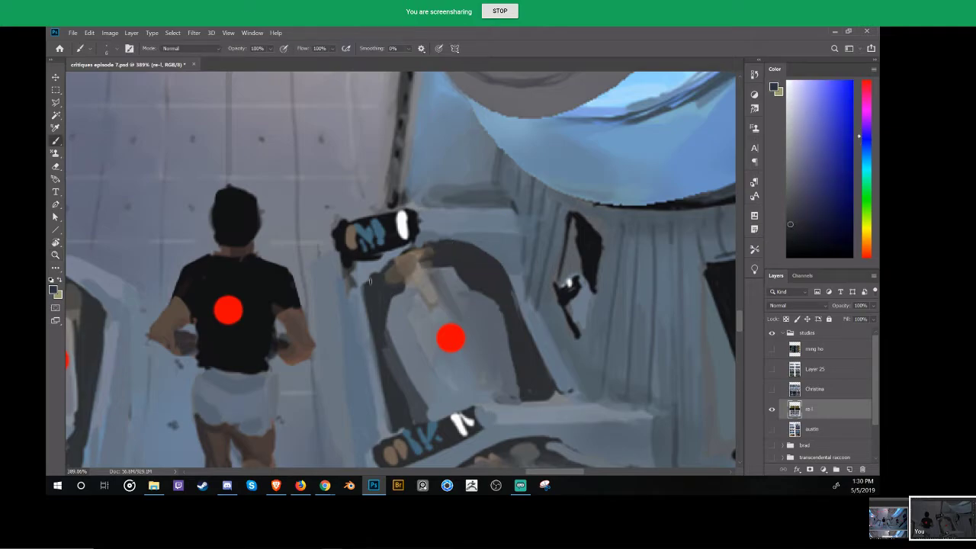
left_click(369, 272, "alt")
key("z")
scroll(450, 259, "down", 5)
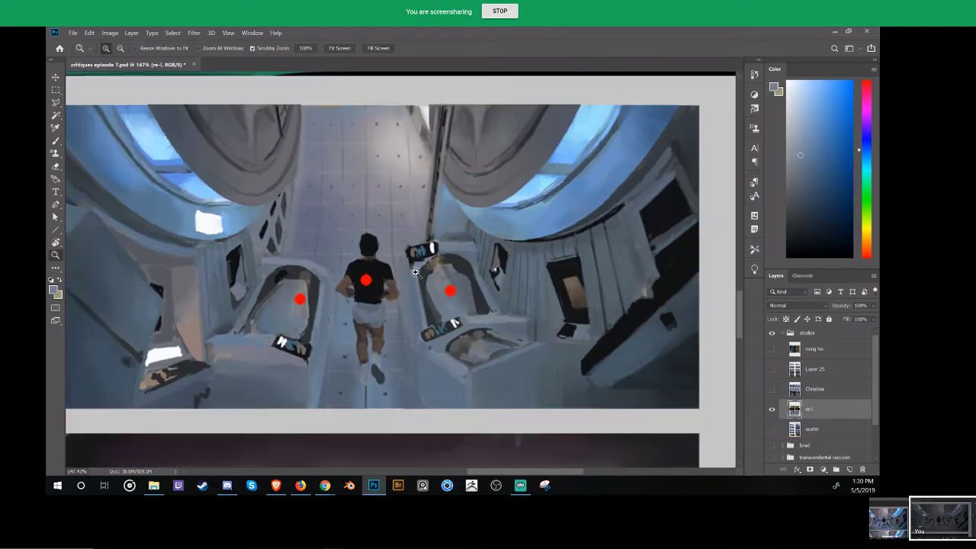
scroll(499, 258, "down", 6)
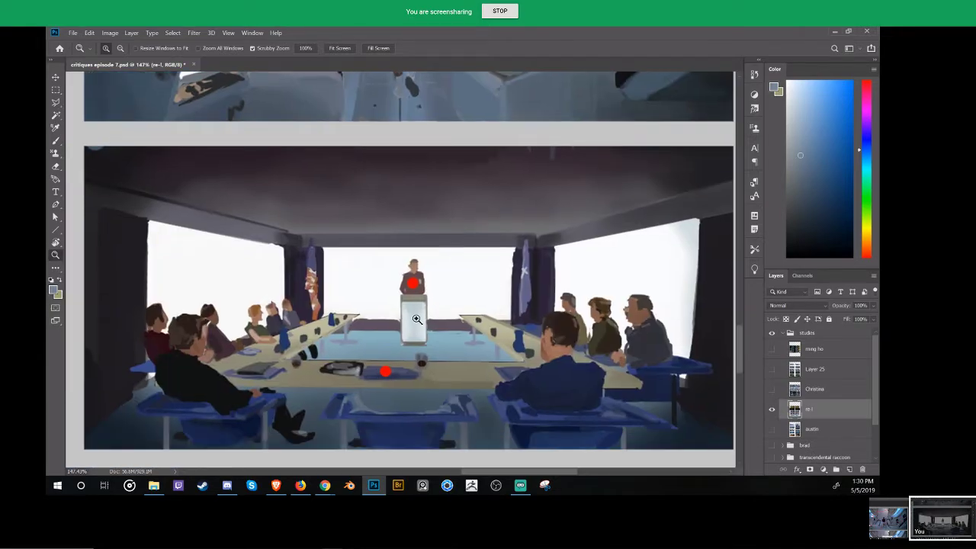
Try grey circles around the podium speaker and the two men, undoing both.
left_click(400, 293)
key("b")
mouse_move(455, 226)
left_mouse_down()
mouse_move(393, 220)
mouse_move(367, 320)
mouse_move(422, 359)
mouse_move(471, 230)
mouse_move(433, 218)
mouse_move(393, 228)
mouse_move(383, 309)
mouse_move(499, 283)
mouse_move(458, 205)
mouse_move(373, 233)
left_mouse_up()
key("ctrl+z")
scroll(439, 301, "down", 5)
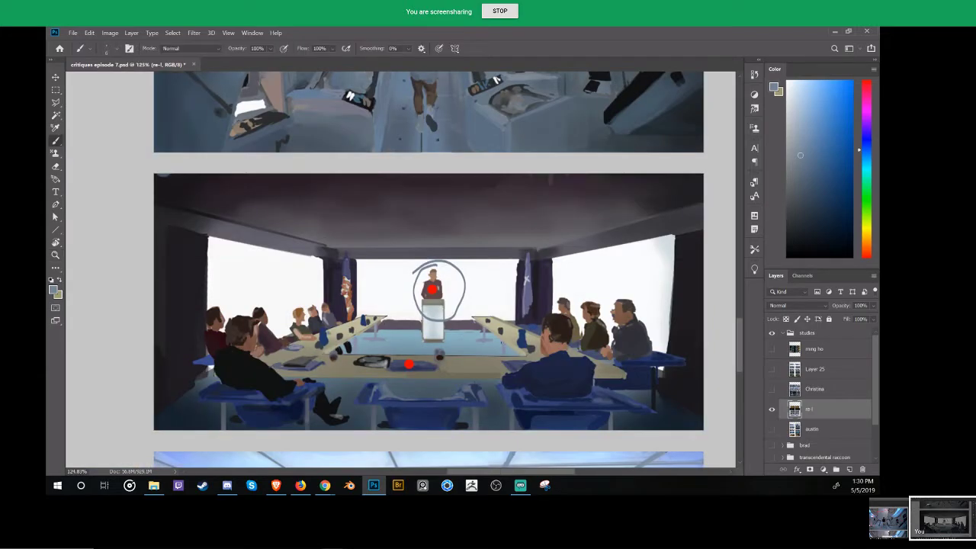
scroll(485, 365, "down", 5)
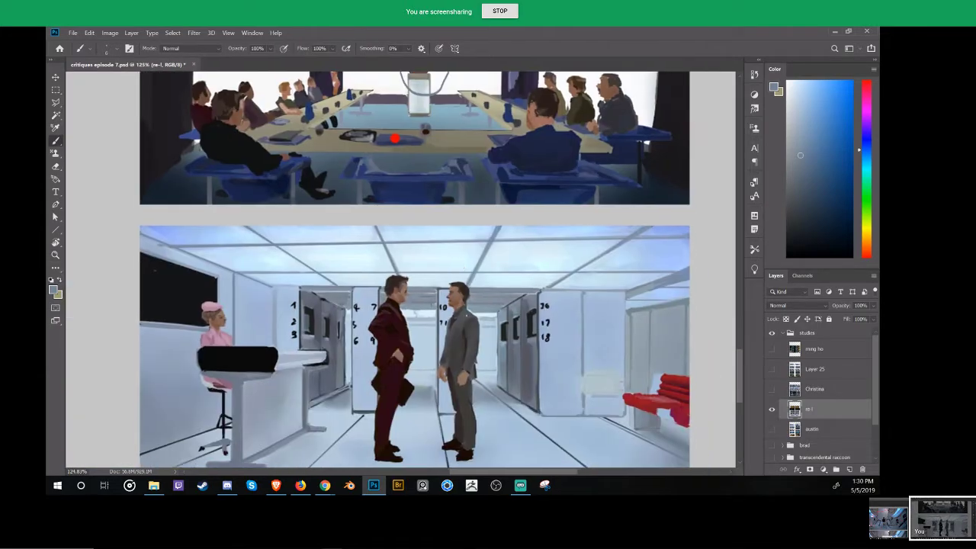
mouse_move(471, 278)
left_mouse_down()
mouse_move(393, 254)
mouse_move(391, 467)
mouse_move(471, 277)
left_mouse_up()
scroll(479, 279, "down", 2)
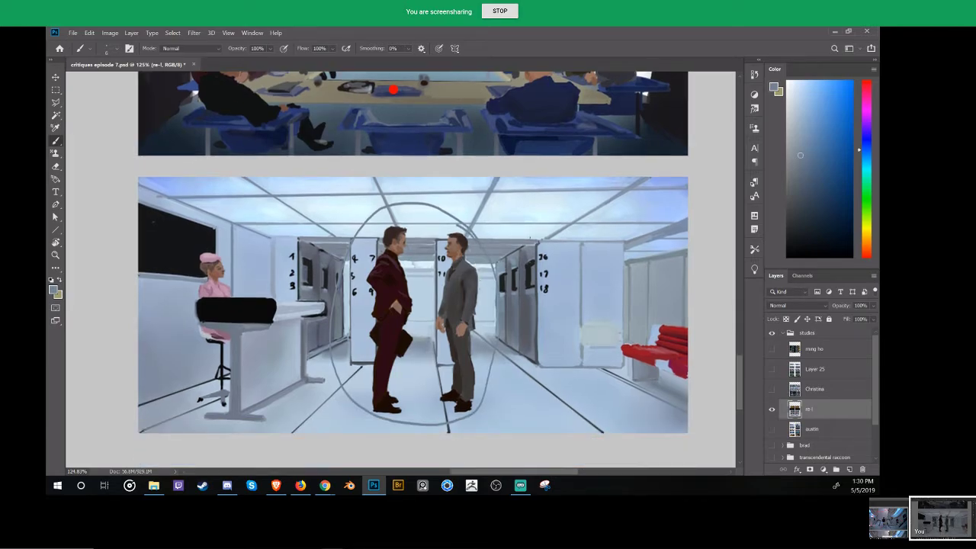
left_click_drag(530, 238, 525, 279)
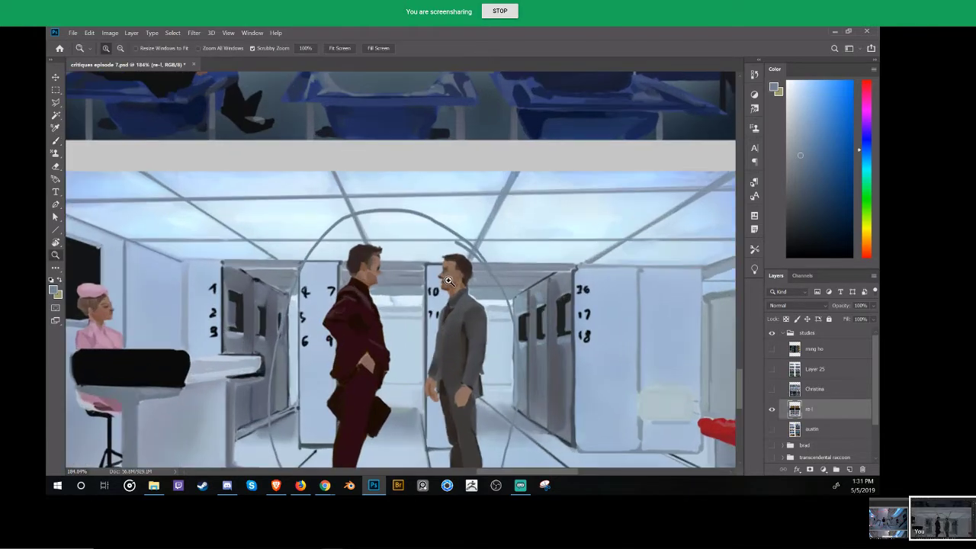
key("ctrl+z")
Circle the left man's head, redrawing it after undoing the first attempt.
scroll(404, 290, "up", 5)
mouse_move(336, 206)
left_mouse_down()
mouse_move(358, 192)
mouse_move(294, 244)
mouse_move(358, 178)
left_mouse_up()
key("ctrl+z")
mouse_move(454, 318)
left_mouse_down()
mouse_move(421, 236)
mouse_move(450, 283)
mouse_move(452, 263)
left_mouse_up()
Zoom out and scroll back up to the binocular and crowd studies.
key("ctrl+0")
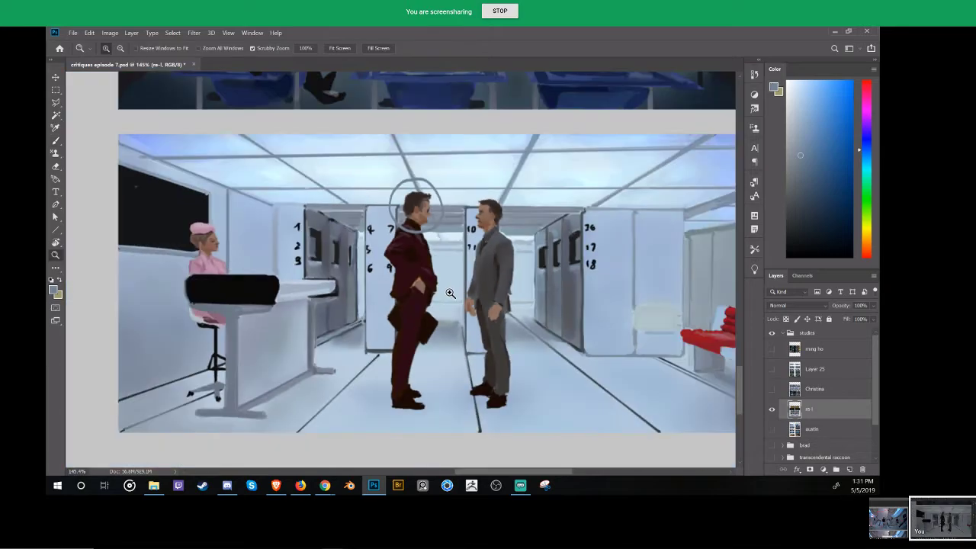
left_click_drag(461, 327, 461, 313)
scroll(467, 308, "up", 2)
scroll(466, 308, "down", 3)
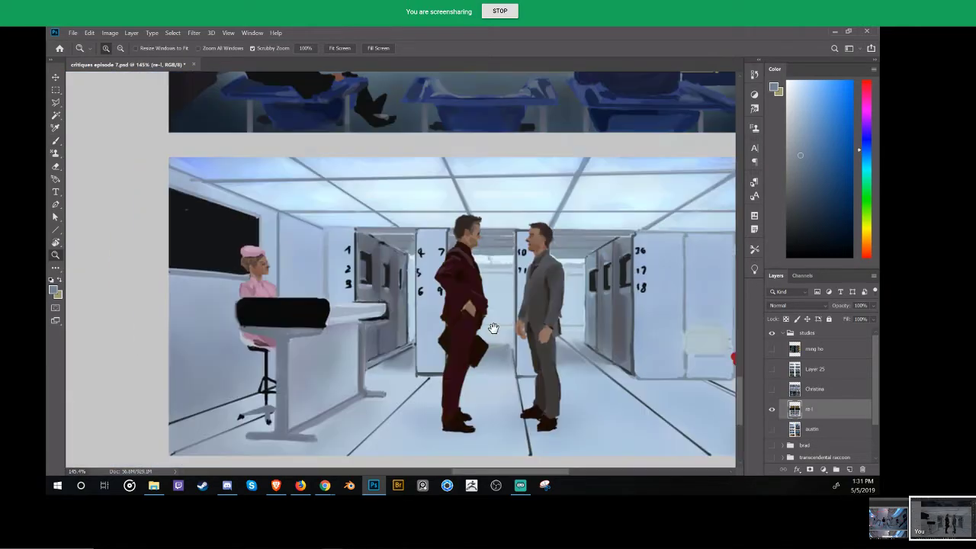
scroll(457, 328, "up", 5)
scroll(453, 327, "up", 5)
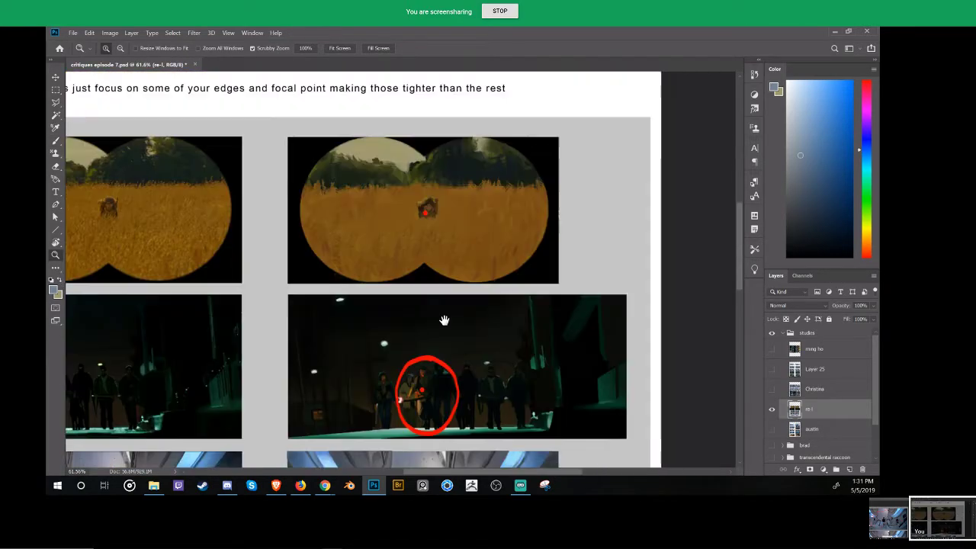
scroll(546, 324, "down", 4)
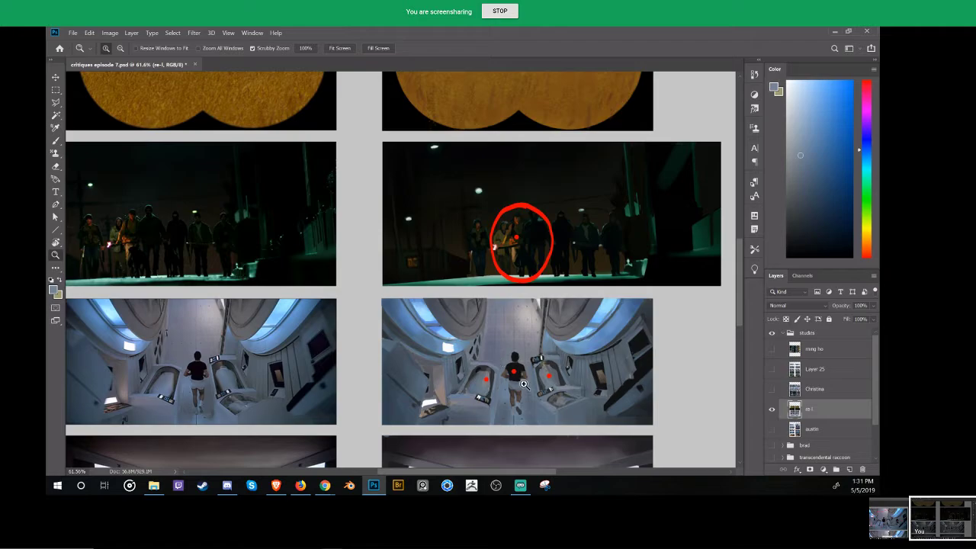
left_click_drag(527, 383, 518, 297)
scroll(518, 297, "down", 2)
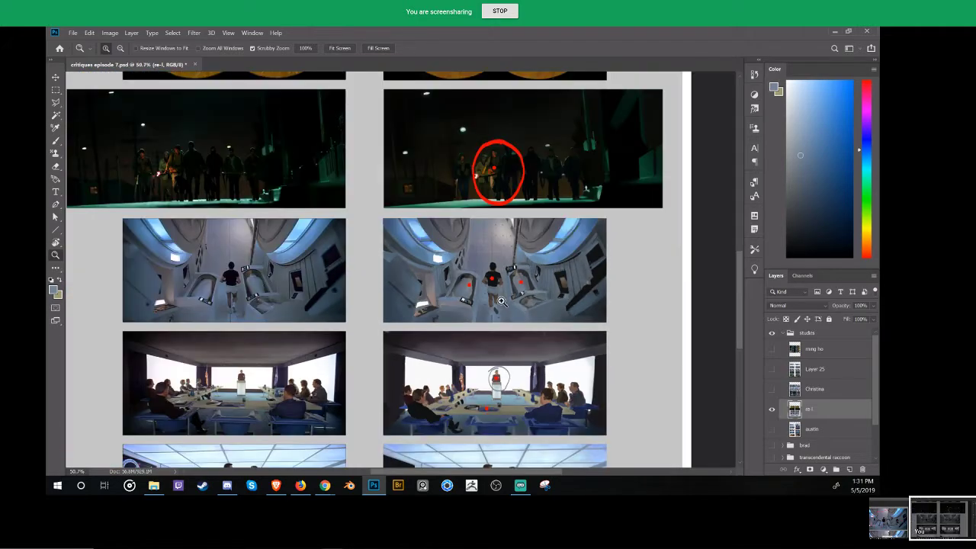
scroll(503, 305, "down", 3)
scroll(488, 204, "up", 3)
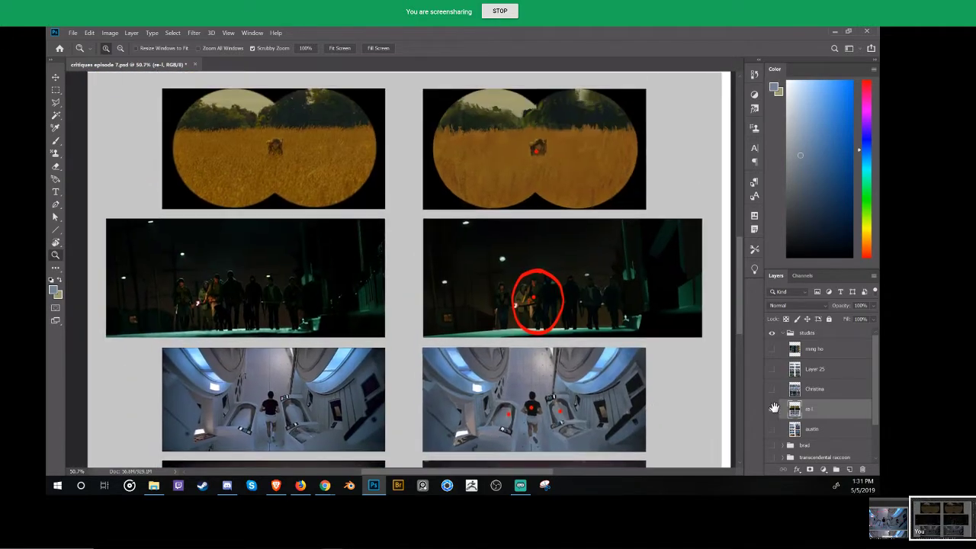
Hide the current student's studies layer and show the next student's, bringing the top row into view.
left_click(771, 409)
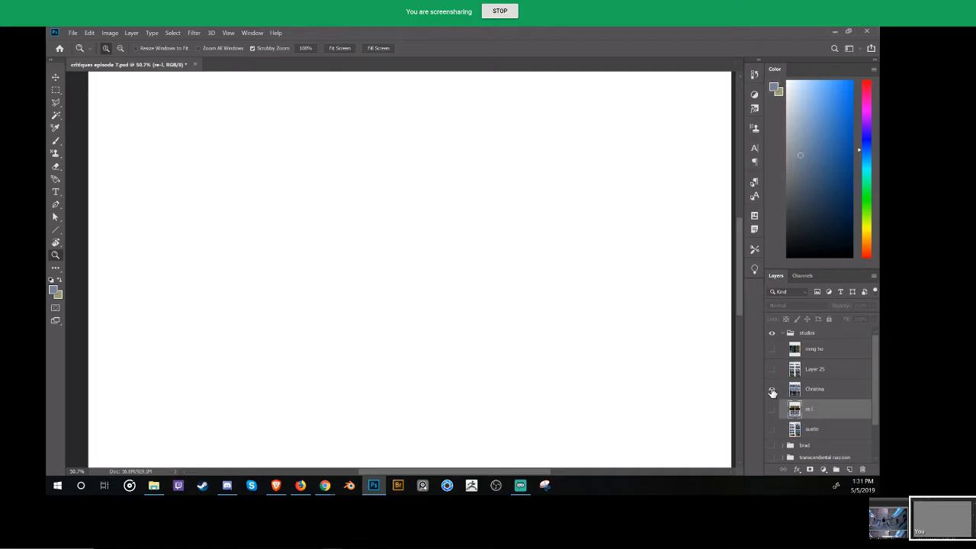
left_click(771, 389)
left_click_drag(519, 213, 466, 279)
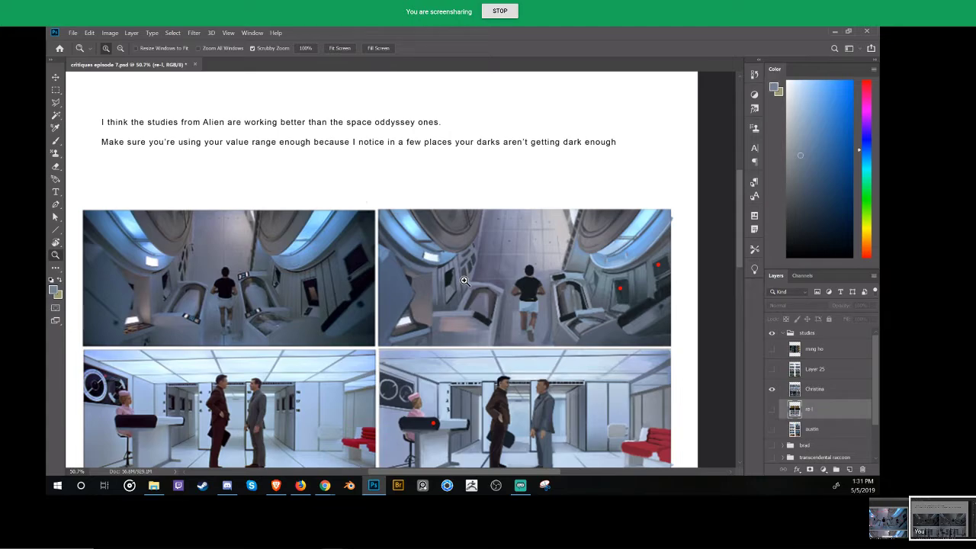
Zoom in on the top-right spaceship paintover, then move down to the third row of stills.
left_click_drag(589, 298, 616, 295)
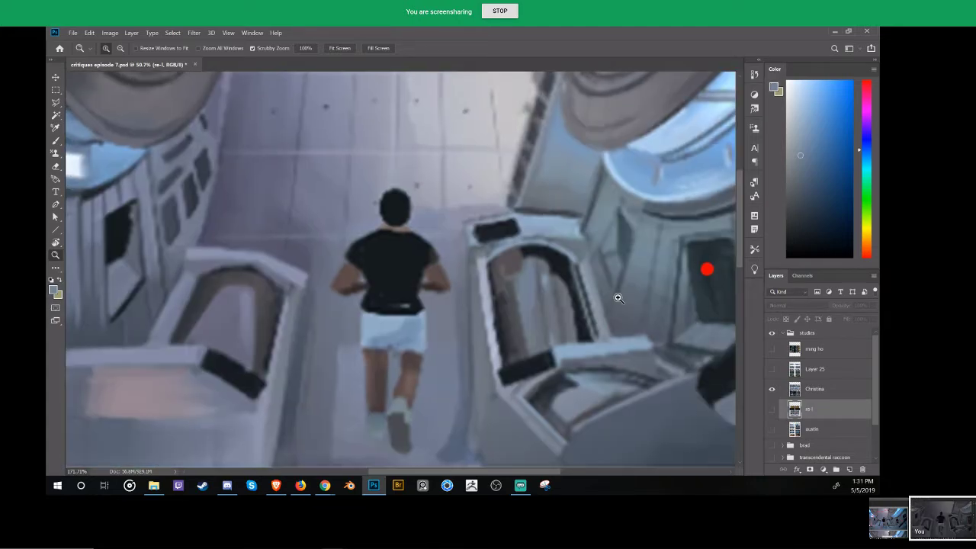
left_click_drag(496, 334, 519, 311)
scroll(518, 310, "down", 5)
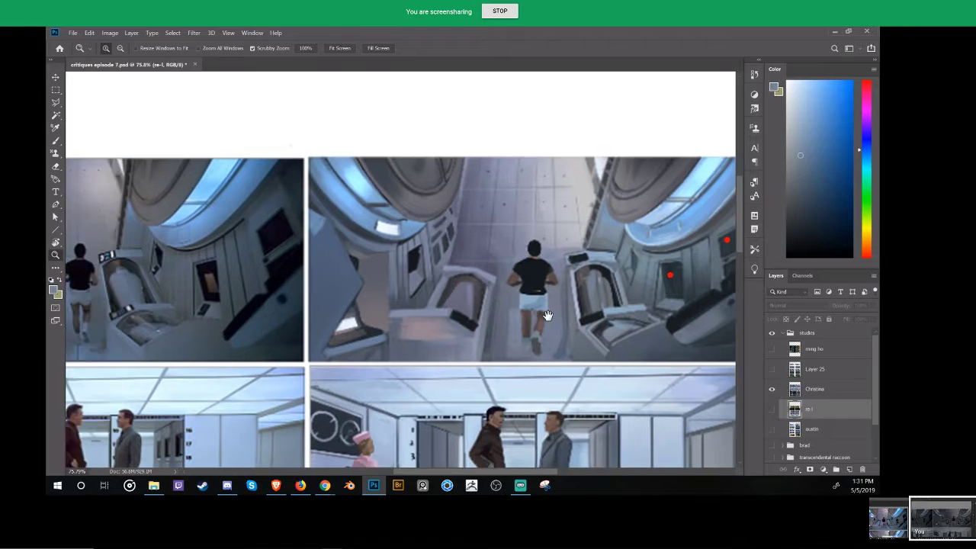
scroll(536, 323, "down", 3)
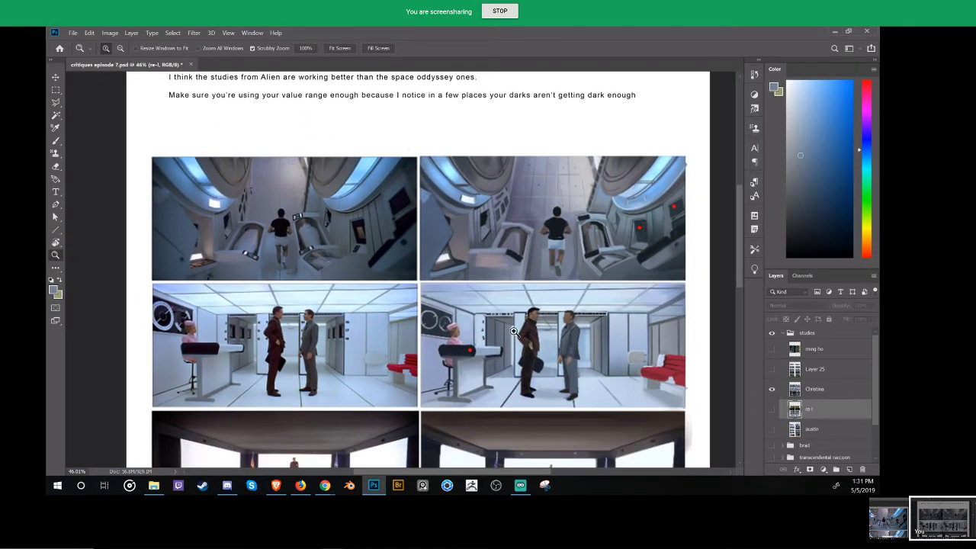
left_click_drag(517, 323, 487, 360)
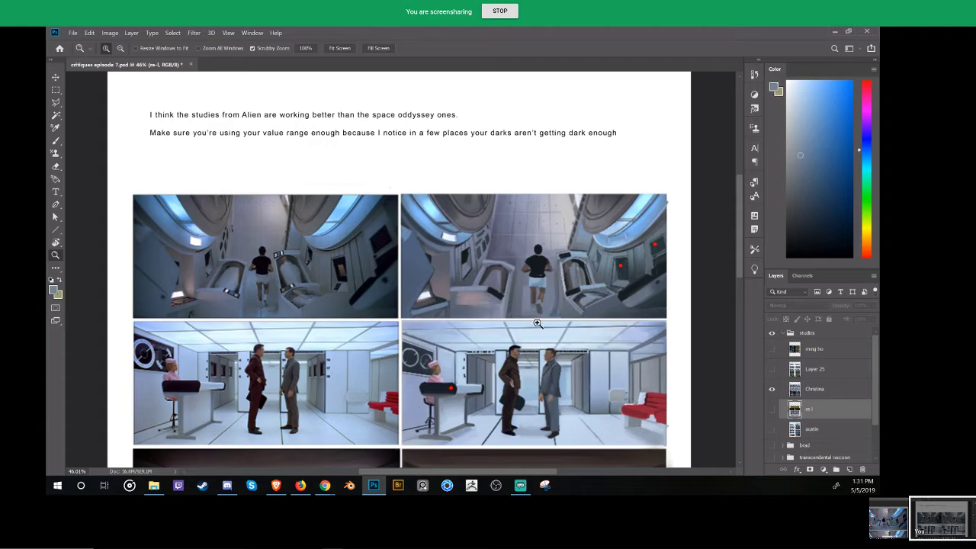
scroll(537, 323, "down", 3)
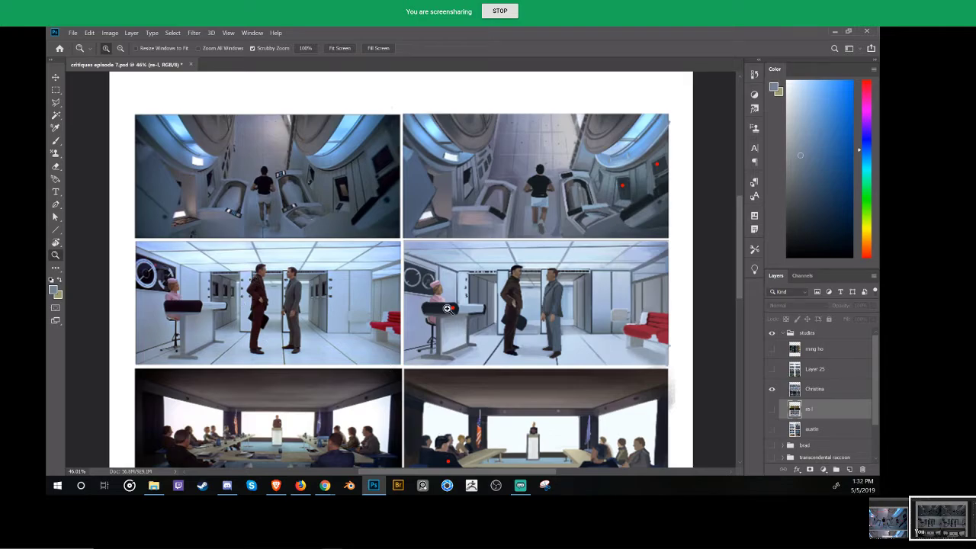
Sample the dark bench colour from the paintover with the Brush.
scroll(399, 313, "up", 6)
key("b")
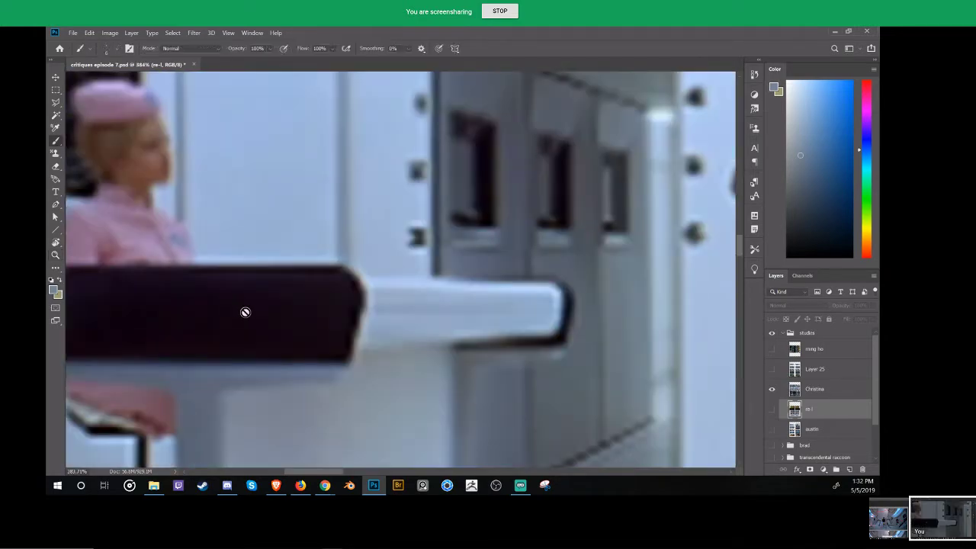
left_click(256, 309, "alt")
key("z")
scroll(279, 305, "down", 4)
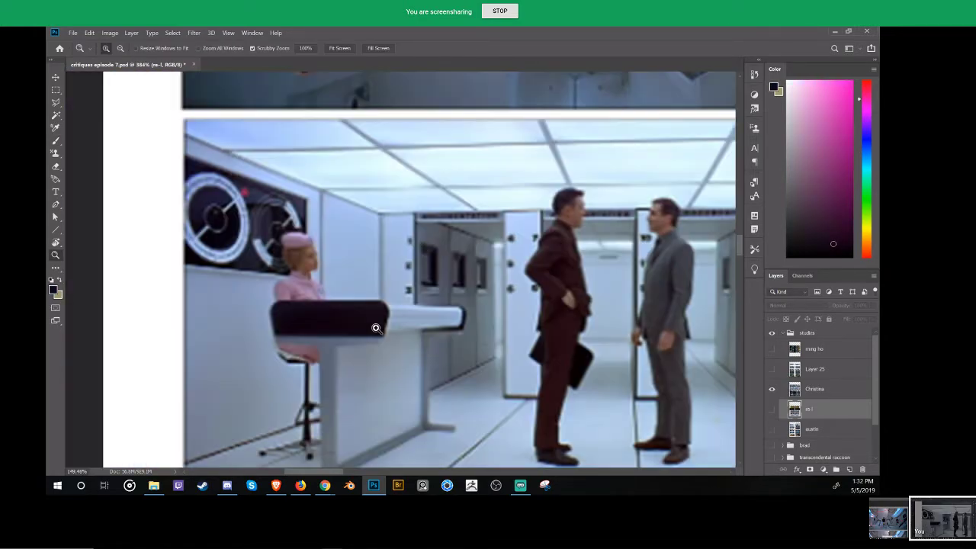
scroll(353, 302, "left", 5)
scroll(338, 298, "up", 4)
key("b")
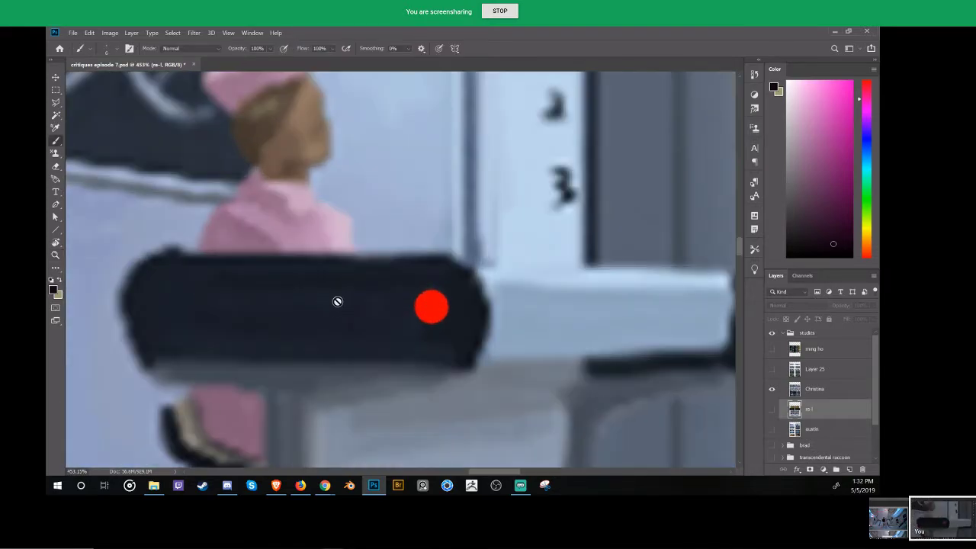
left_click(349, 296, "alt")
Sample a dark scene colour, dark blue from the meeting room, and lighter blue from the cockpit.
key("z")
scroll(362, 305, "down", 4)
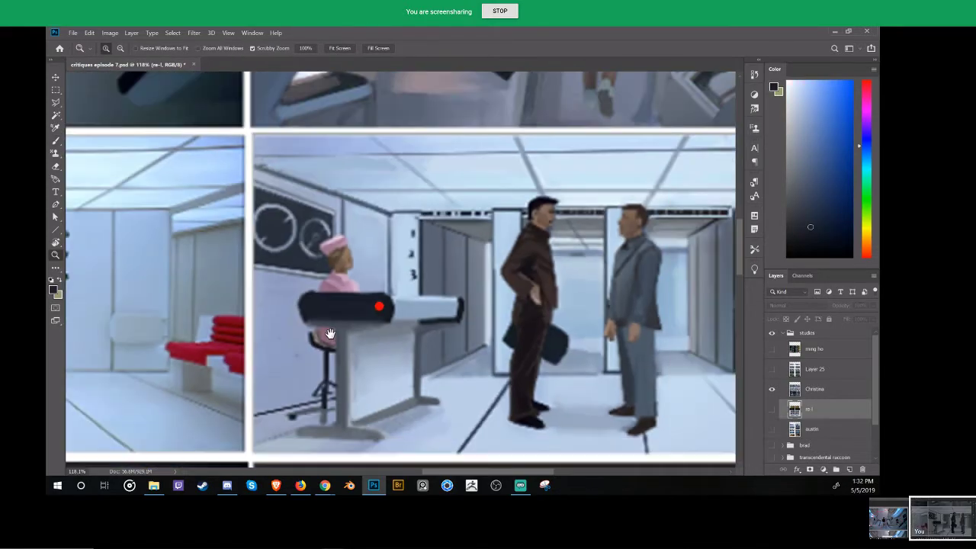
scroll(340, 325, "down", 1)
scroll(340, 325, "down", 6)
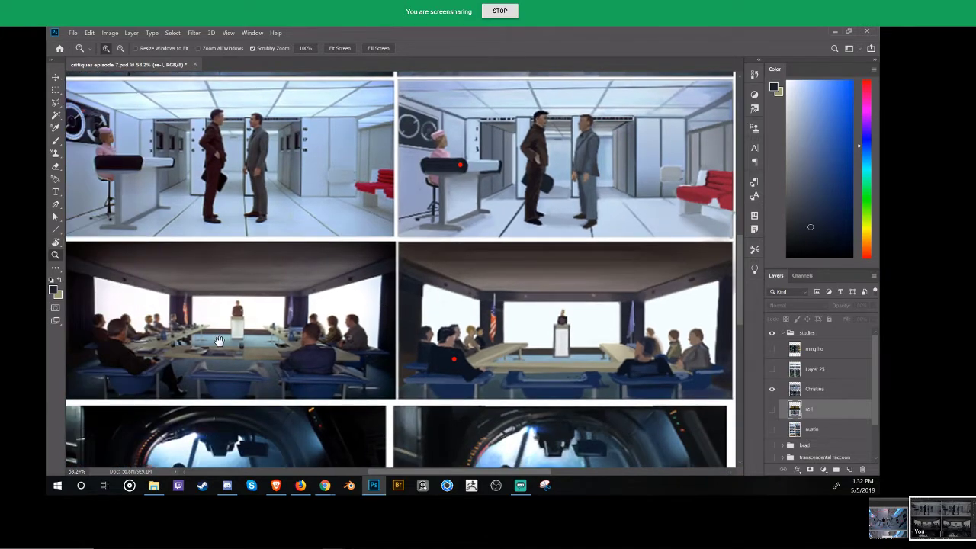
key("b")
left_click(116, 350, "alt")
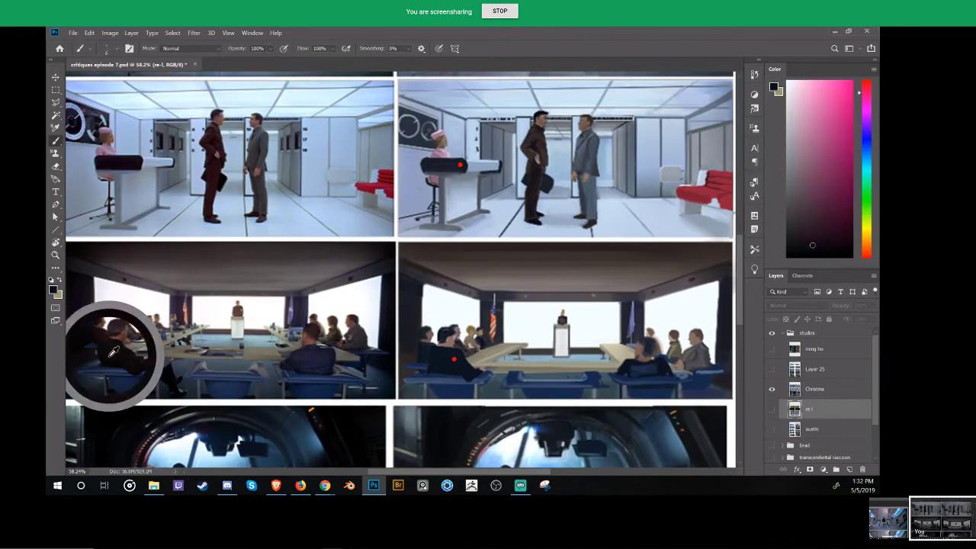
left_click(449, 358, "alt")
scroll(605, 370, "down", 4)
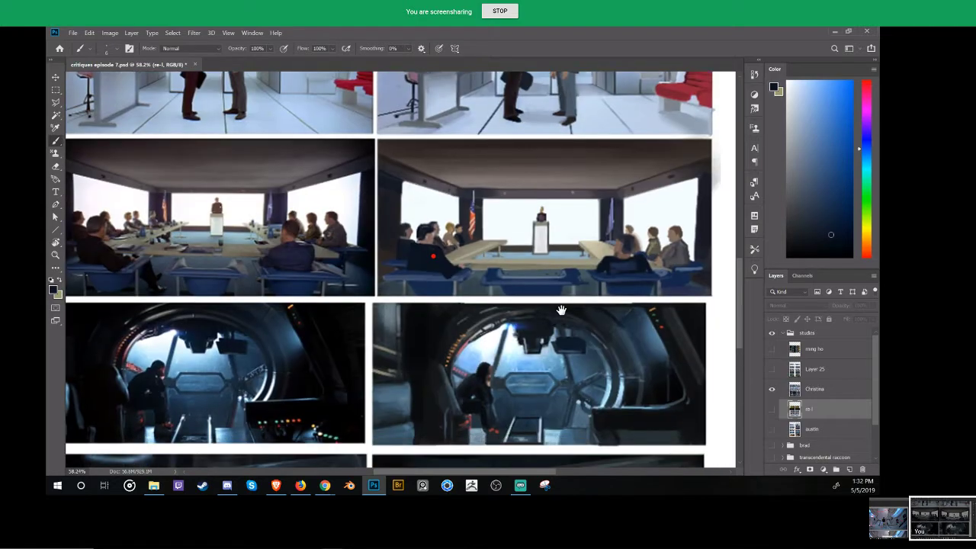
left_click(669, 398, "alt")
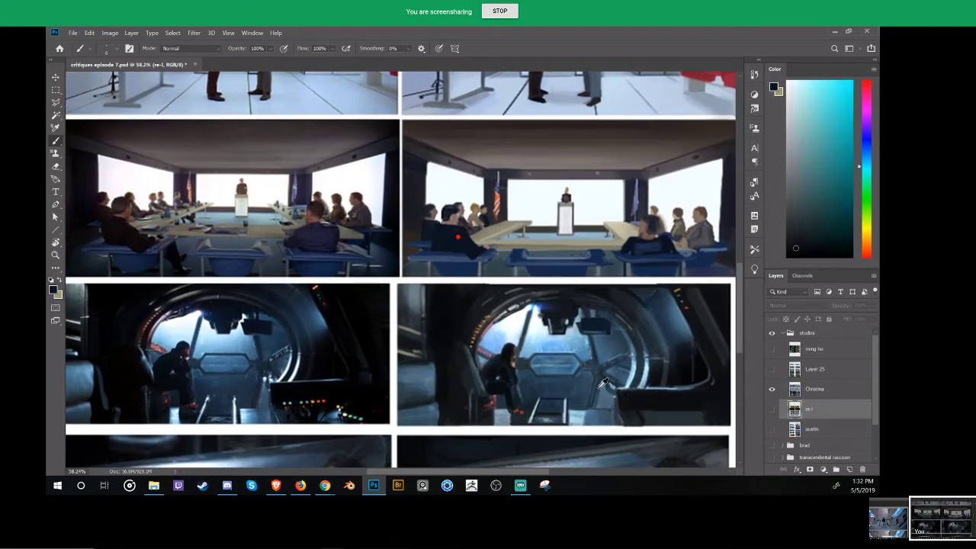
Zoom out to 33.9% to view the student's whole page of studies.
scroll(502, 220, "up", 1)
left_click_drag(501, 220, 482, 267)
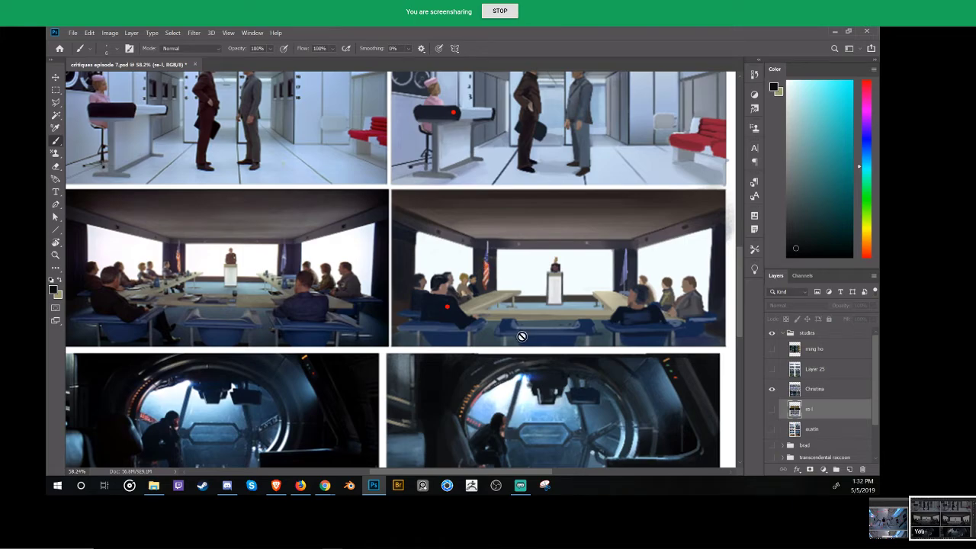
scroll(511, 331, "down", 4)
key("z")
left_click_drag(492, 324, 475, 294)
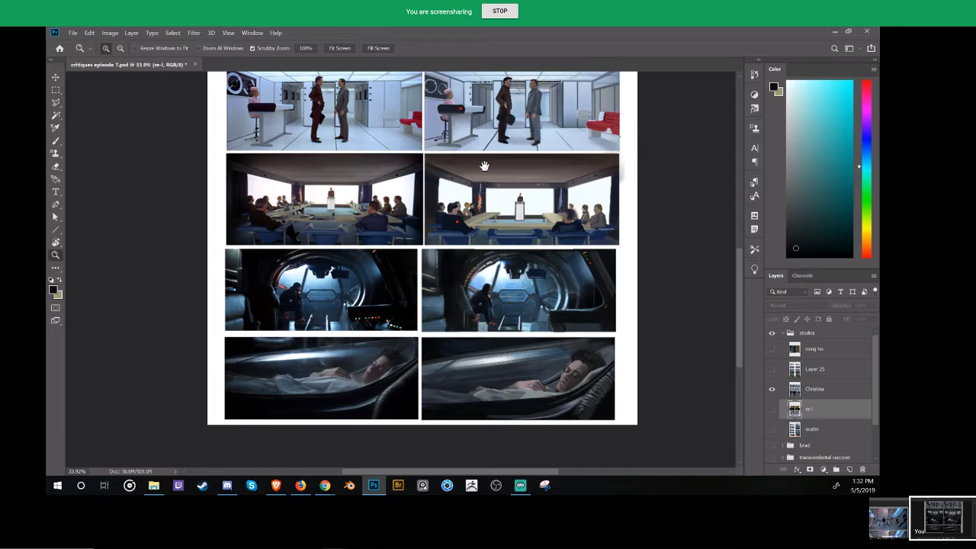
Target the painted study layer and circle the cockpit window with a white stroke.
left_click_drag(484, 165, 480, 232)
key("b")
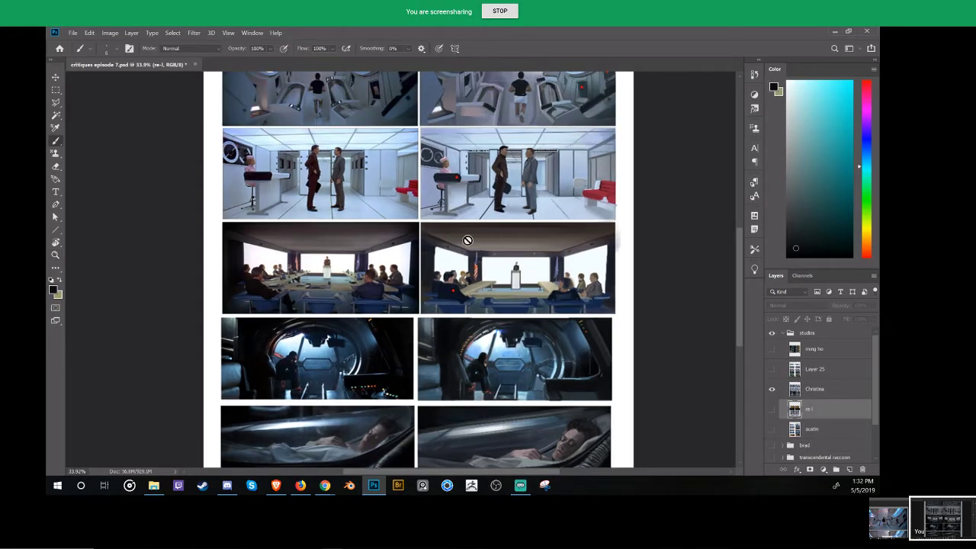
scroll(446, 222, "up", 3)
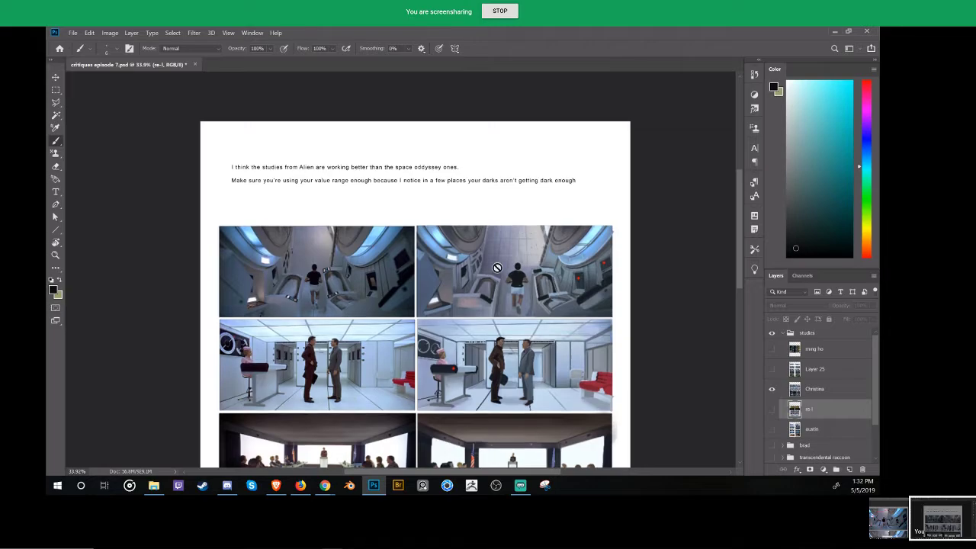
left_click_drag(487, 294, 517, 308)
scroll(517, 308, "down", 4)
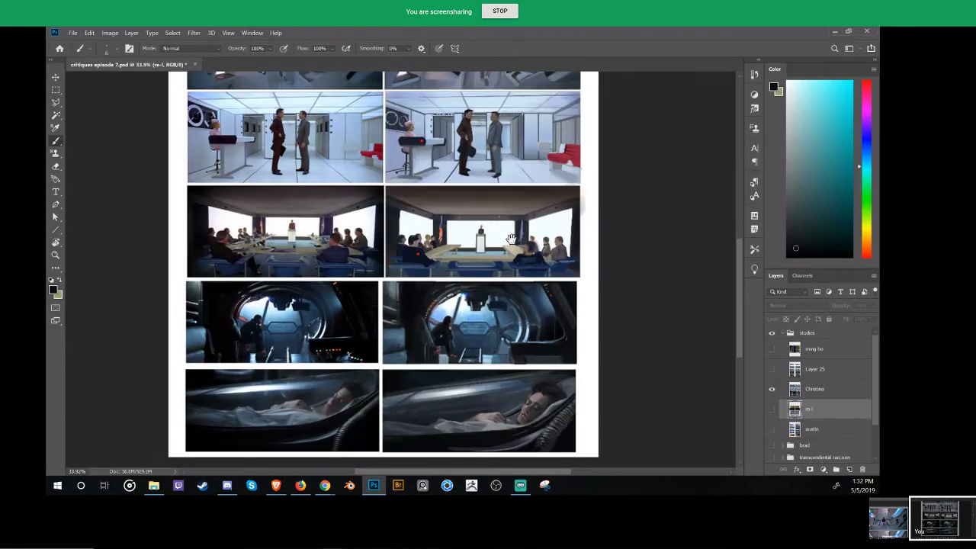
left_click_drag(500, 211, 469, 310)
scroll(468, 310, "down", 3)
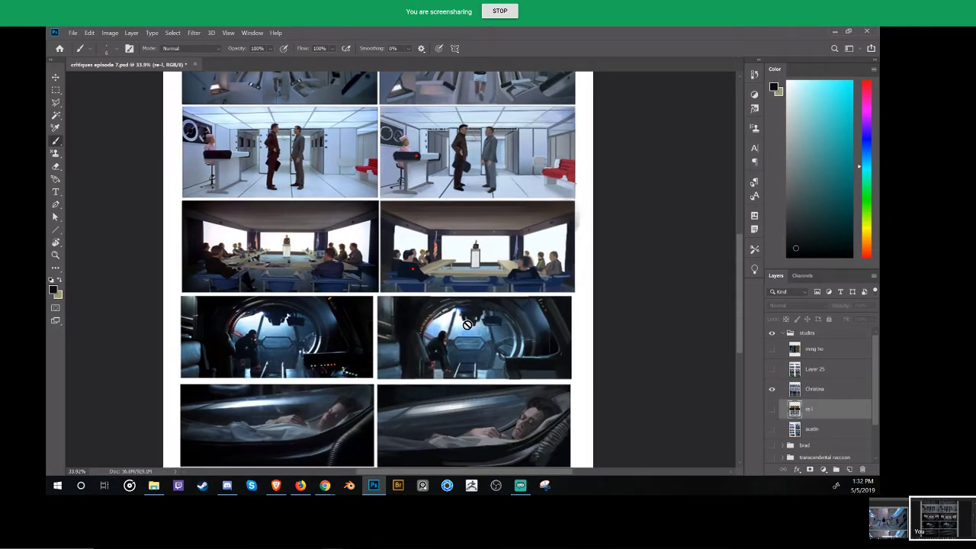
scroll(470, 318, "up", 10)
right_click(470, 342)
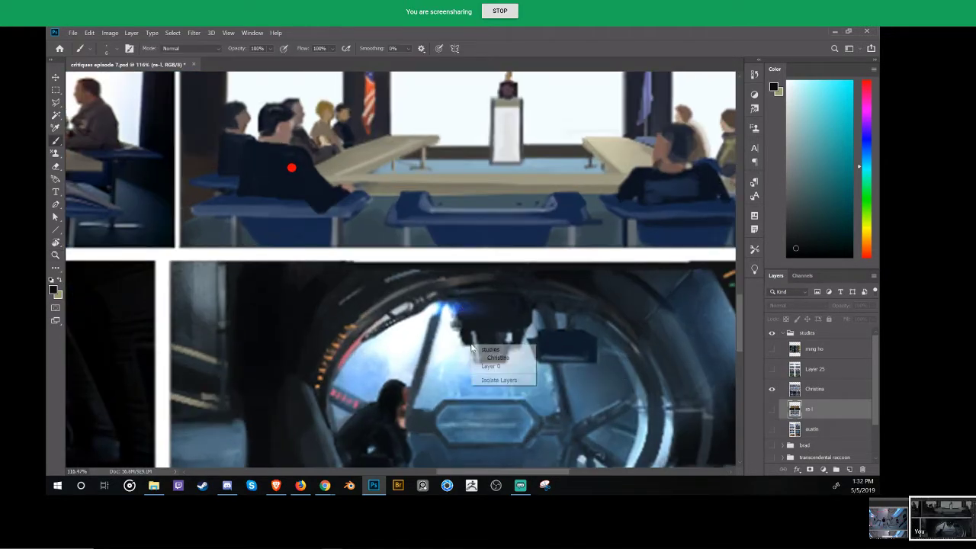
left_click(495, 358)
left_click_drag(402, 324, 487, 279)
key("ctrl+z")
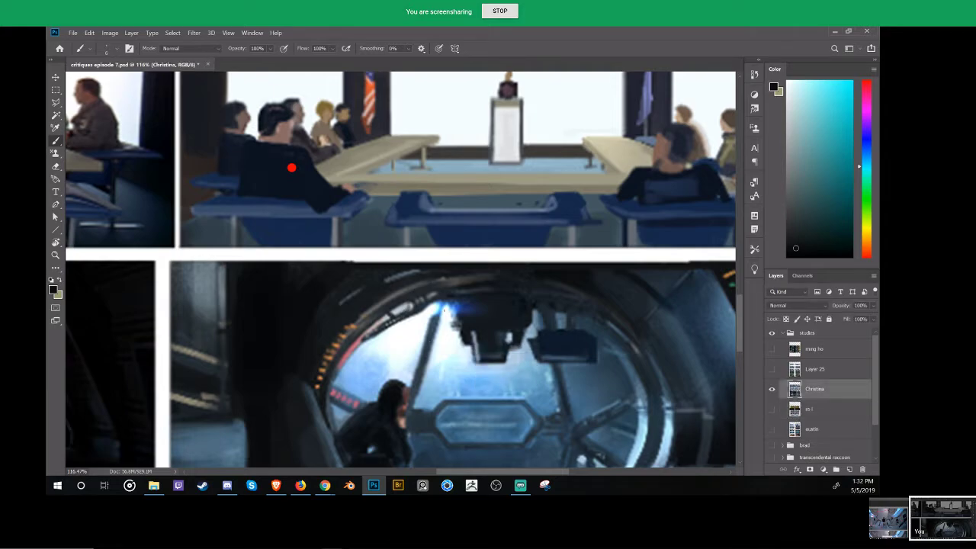
key("x")
mouse_move(416, 276)
left_mouse_down()
mouse_move(476, 278)
mouse_move(403, 275)
mouse_move(487, 365)
mouse_move(373, 312)
left_mouse_up()
Try a white curve along the cockpit window, then undo it.
key("z")
scroll(427, 329, "down", 5)
key("space")
left_click_drag(428, 329, 455, 312)
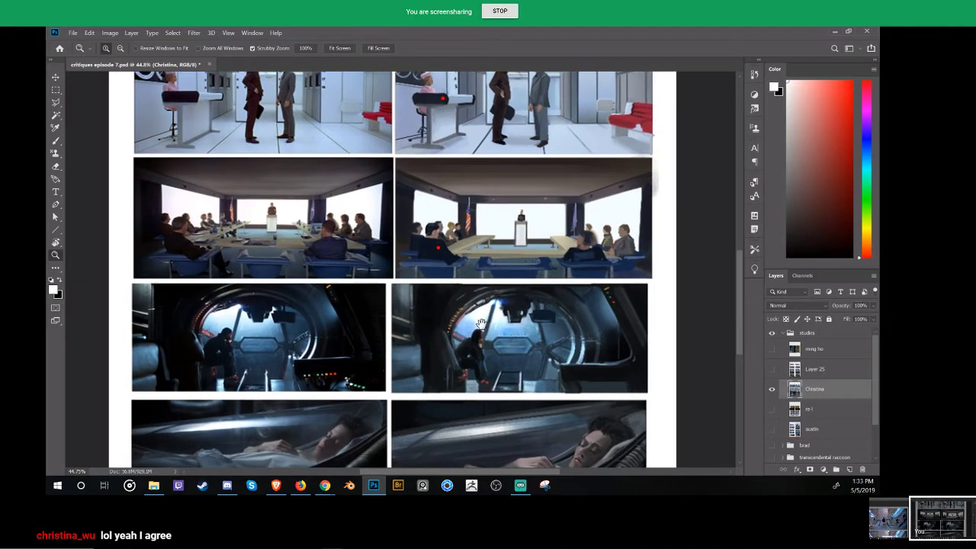
scroll(463, 311, "up", 3)
key("b")
mouse_move(427, 327)
left_mouse_down()
mouse_move(491, 264)
mouse_move(506, 264)
mouse_move(454, 291)
mouse_move(417, 344)
left_mouse_up()
scroll(492, 343, "down", 4)
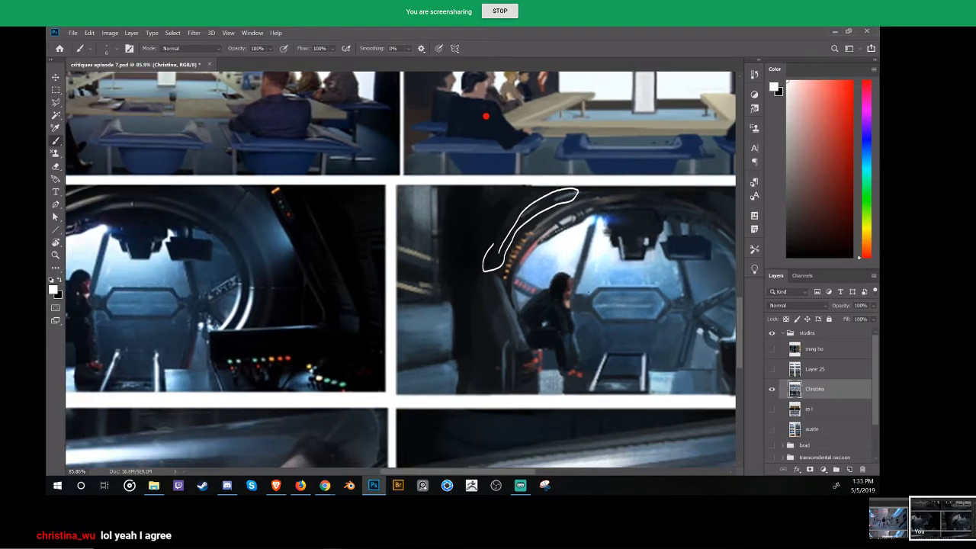
key("ctrl+z")
Swap the current student's study layer for Layer 25, then zoom in on Shot 2.
key("z")
left_click_drag(526, 280, 463, 217)
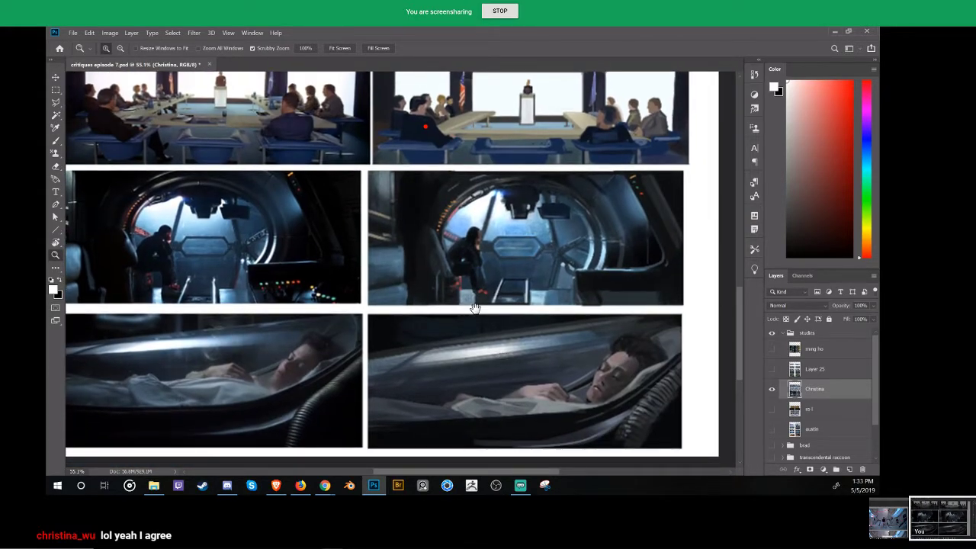
left_click_drag(473, 294, 477, 264)
scroll(667, 354, "down", 3)
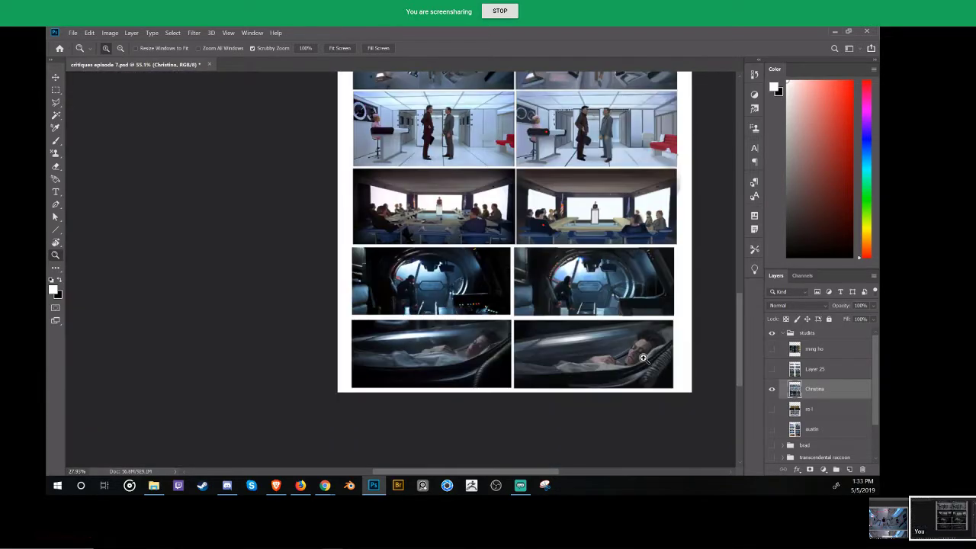
scroll(686, 365, "up", 2)
left_click(772, 389)
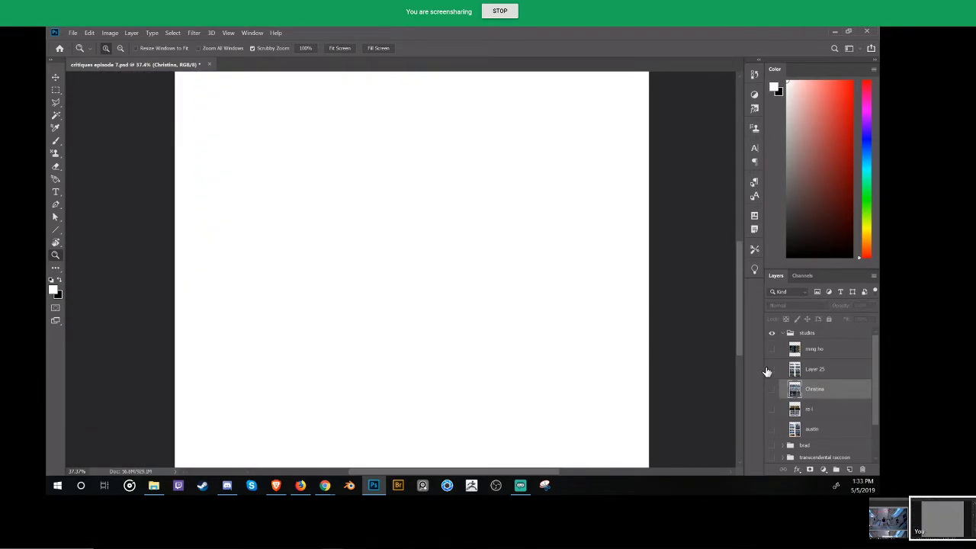
left_click(769, 369)
scroll(566, 314, "up", 5)
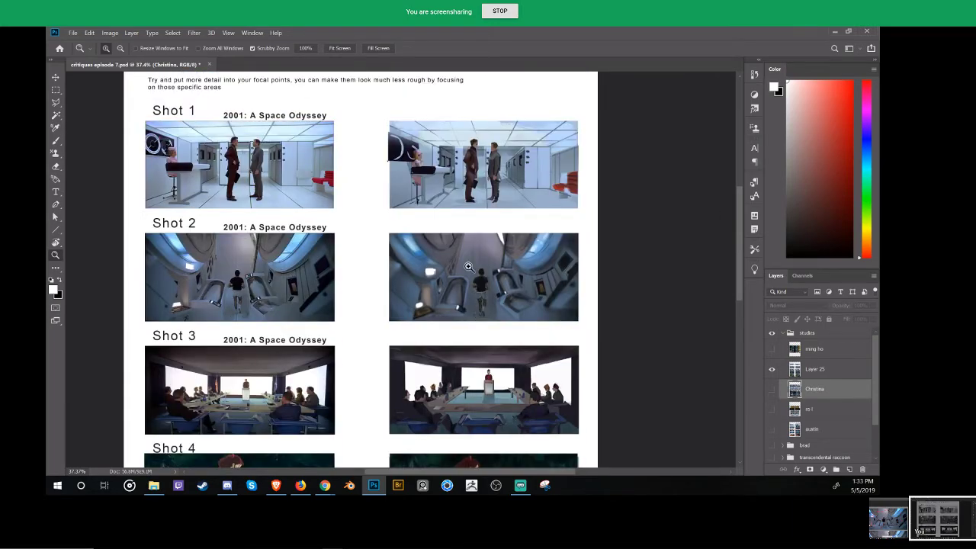
left_click(770, 370)
left_click(770, 370)
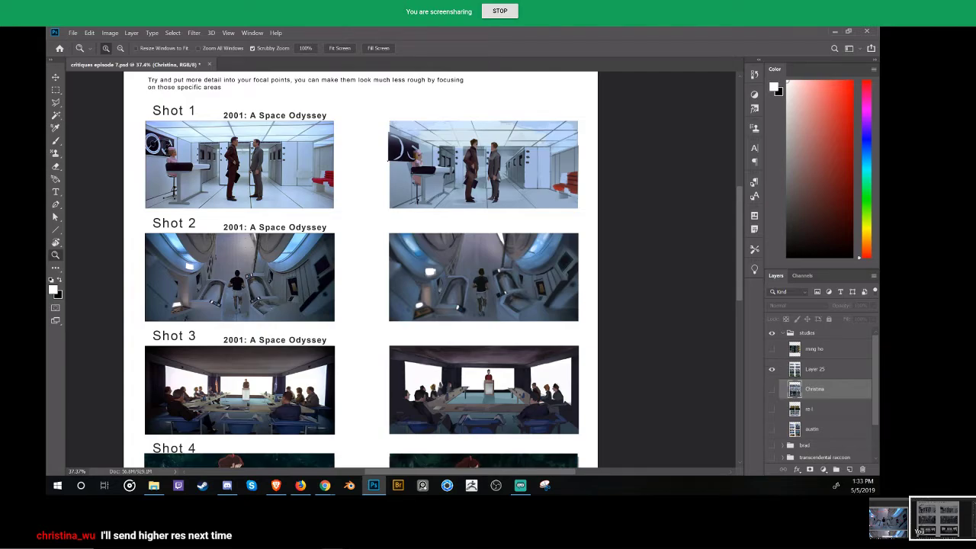
left_click(227, 486)
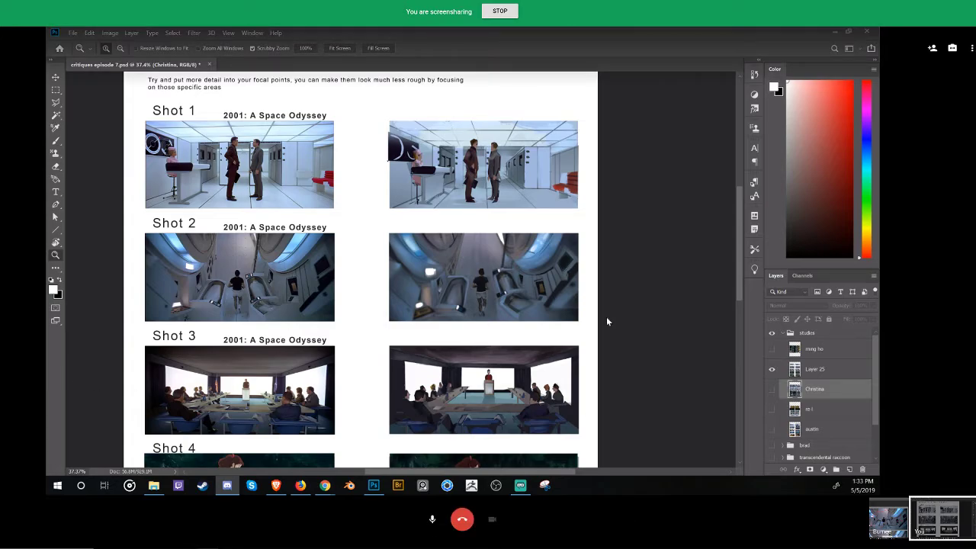
left_click(464, 272)
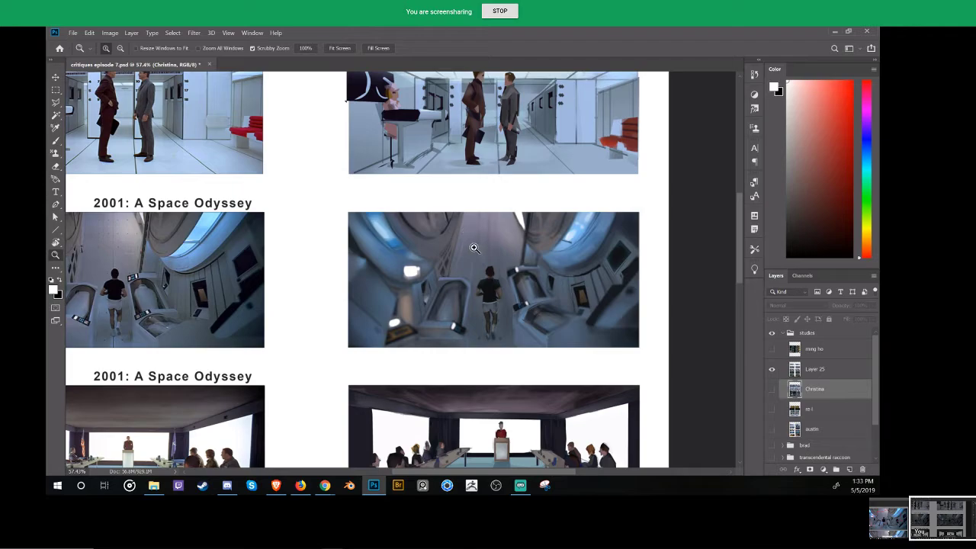
left_click_drag(523, 212, 514, 160)
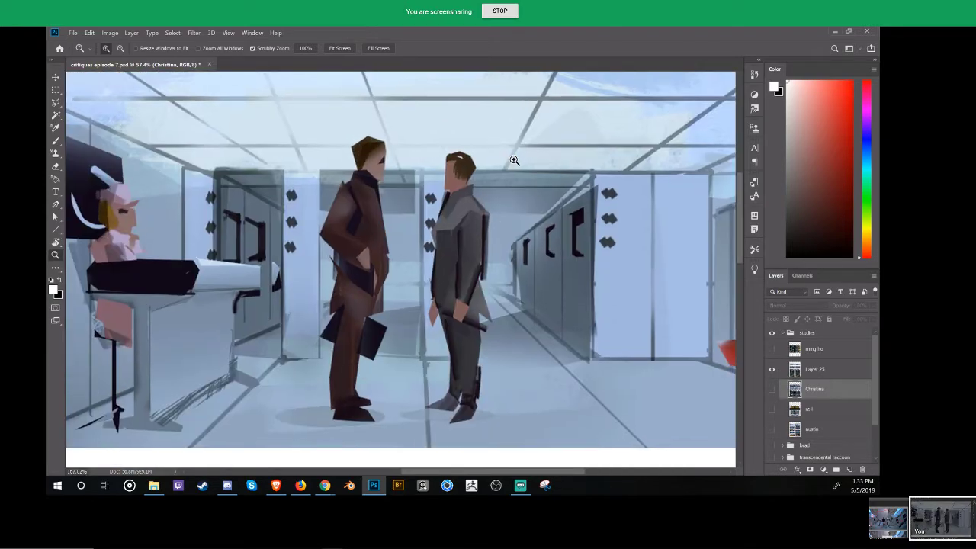
mouse_move(535, 305)
left_mouse_down()
mouse_move(519, 198)
mouse_move(523, 111)
left_mouse_up()
left_click_drag(507, 316, 514, 203)
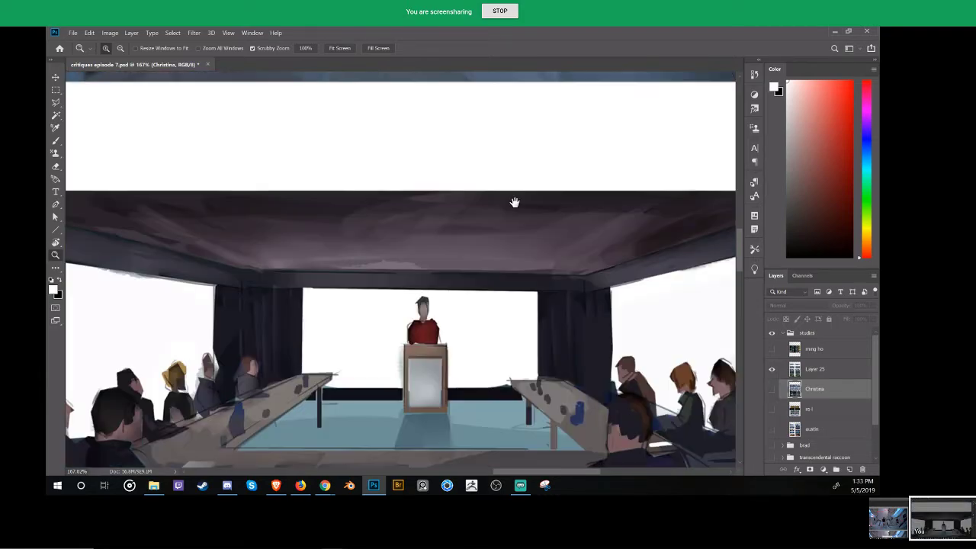
left_click_drag(521, 324, 518, 142)
left_click_drag(518, 366, 519, 141)
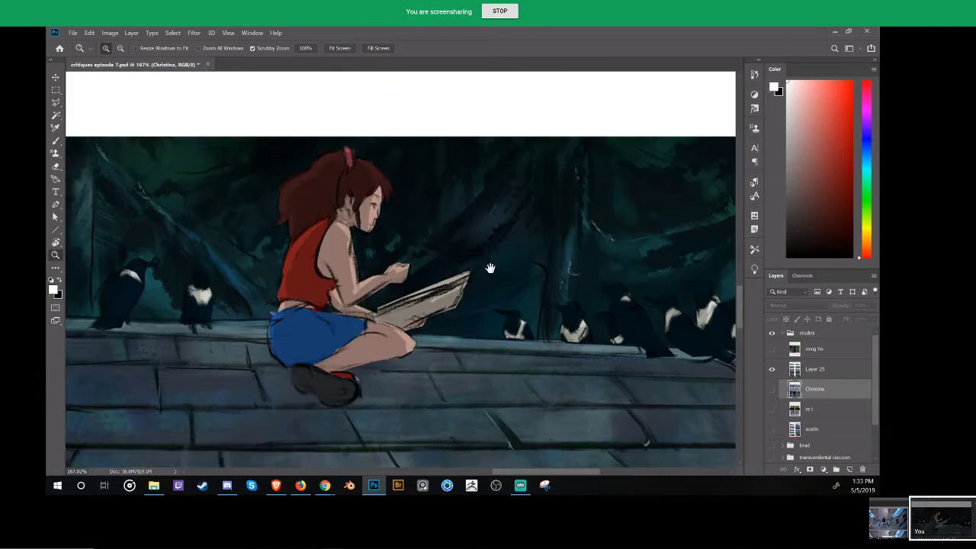
left_click_drag(513, 265, 497, 267)
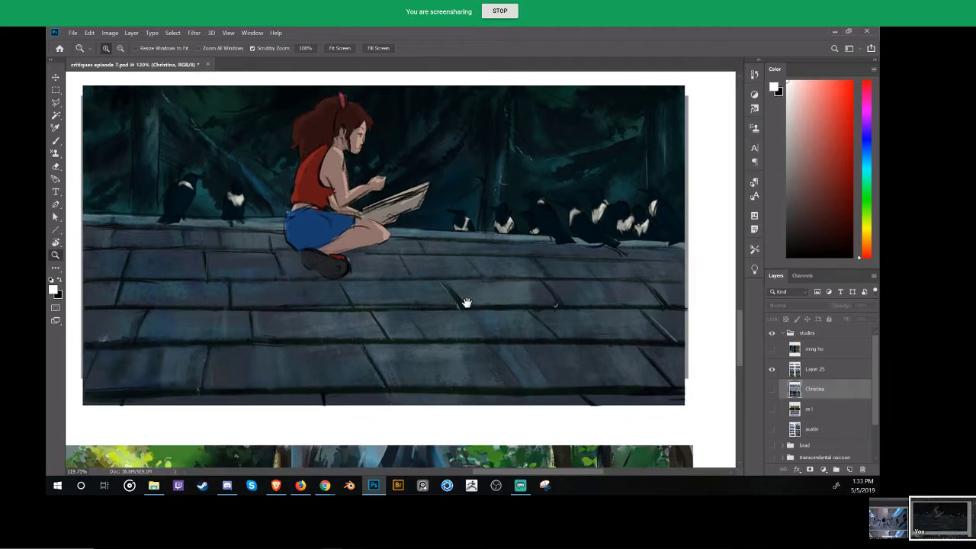
left_click_drag(464, 300, 479, 170)
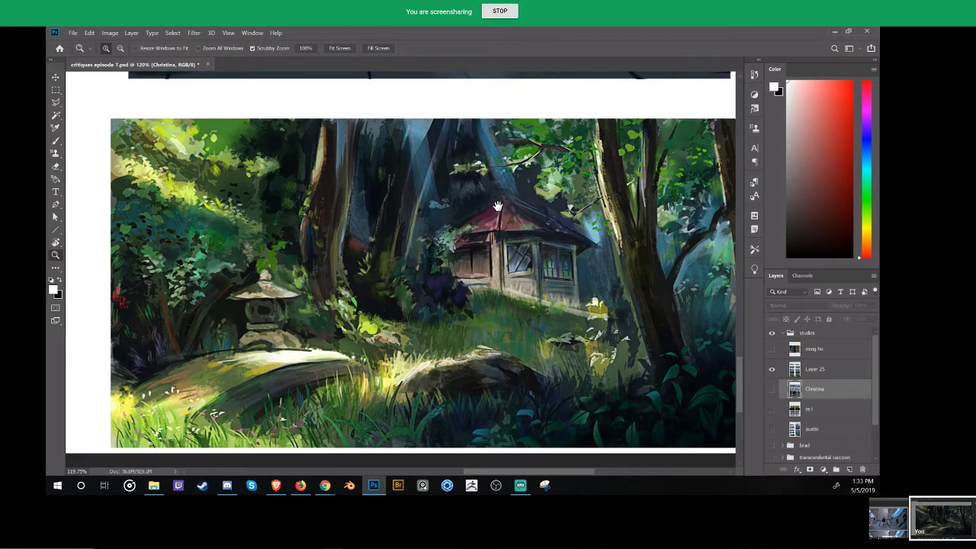
left_click_drag(472, 161, 477, 263)
scroll(457, 259, "up", 20)
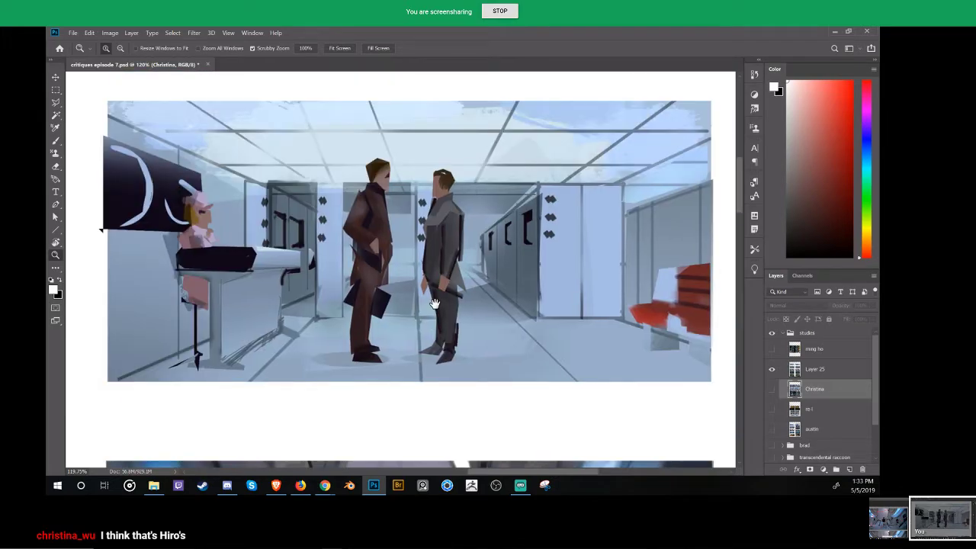
left_click_drag(451, 229, 436, 240)
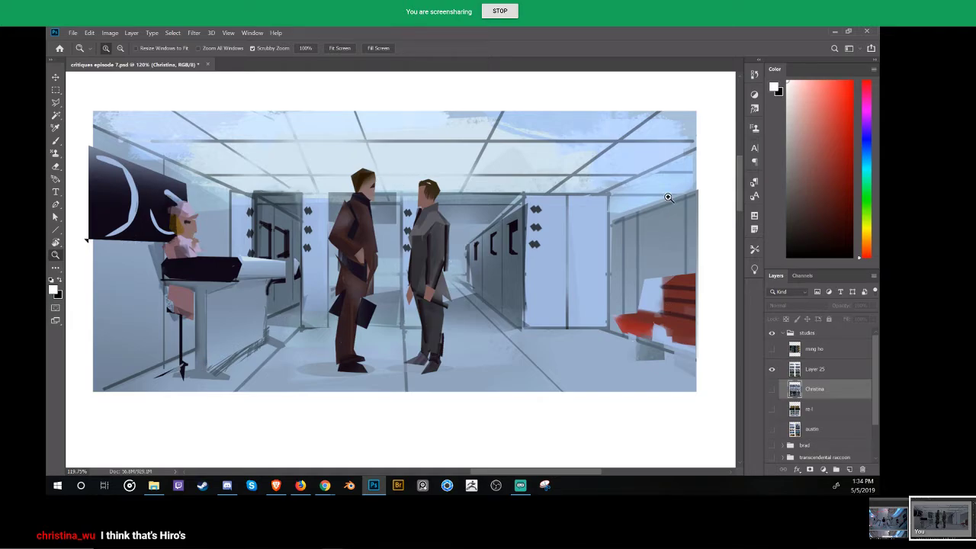
left_click_drag(490, 425, 433, 303)
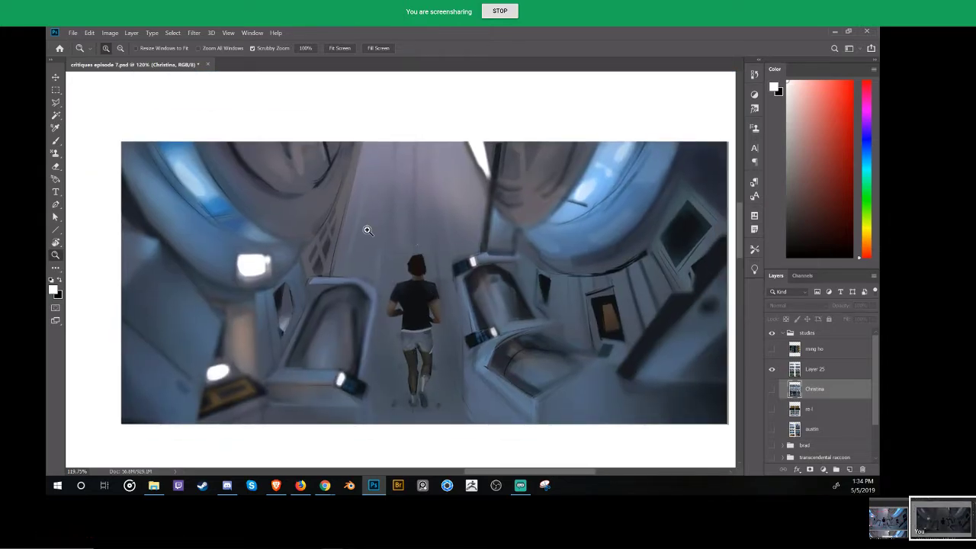
key("b")
left_click(441, 199, "alt")
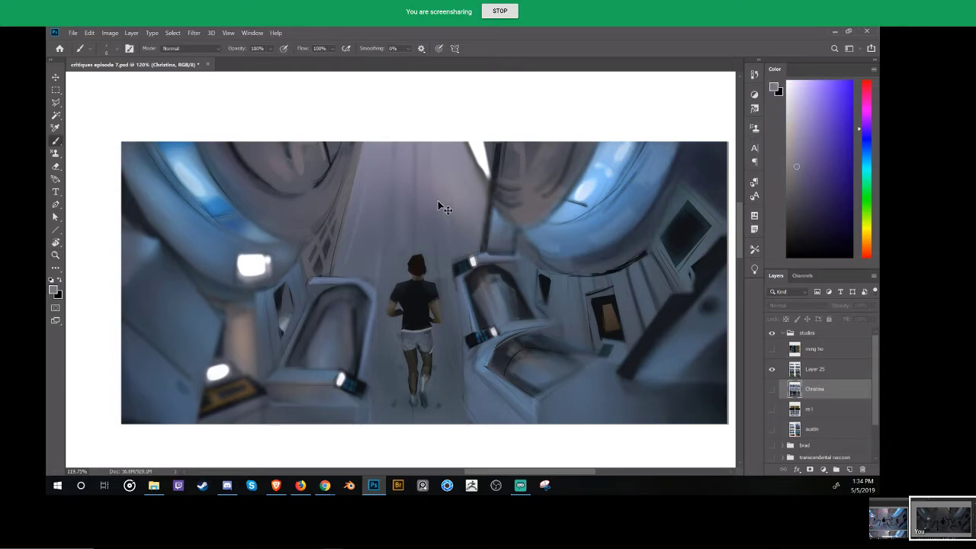
Target Layer 25 and paint thin horizontal and vertical grid lines across the corridor floor.
right_click(439, 202, "ctrl")
left_click(455, 206)
left_click(453, 207)
left_click(431, 252)
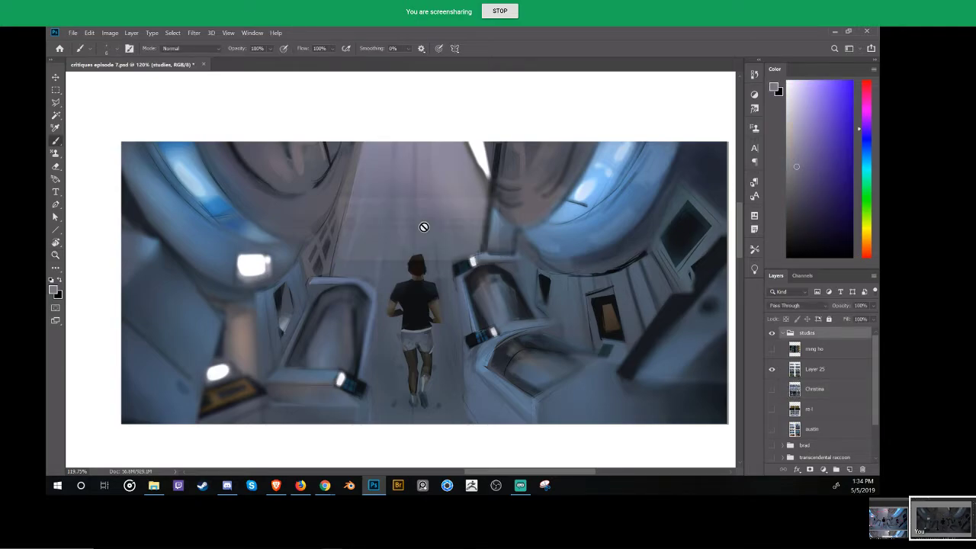
right_click(422, 221, "ctrl")
left_click(437, 231)
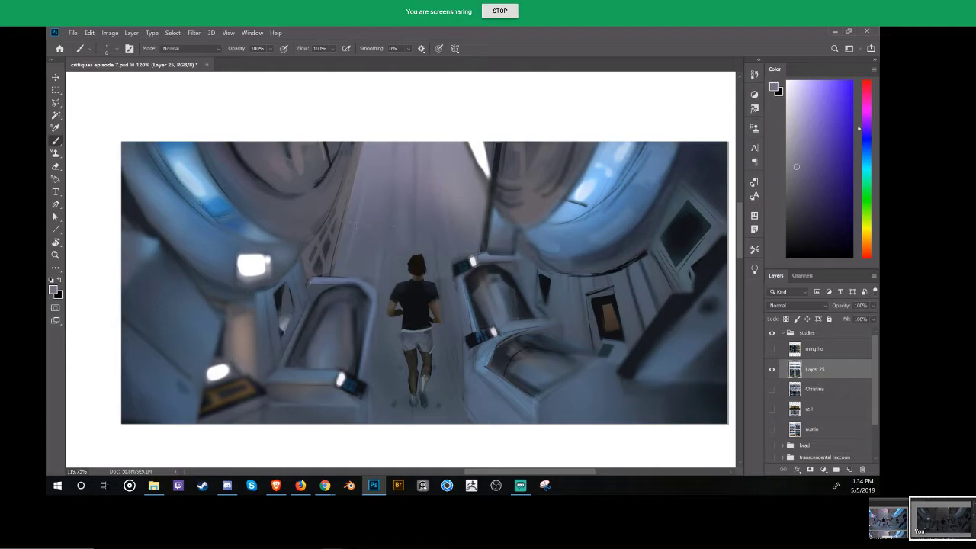
left_click_drag(459, 230, 355, 230)
mouse_move(460, 177)
left_mouse_down()
mouse_move(420, 177)
mouse_move(374, 155)
left_mouse_up()
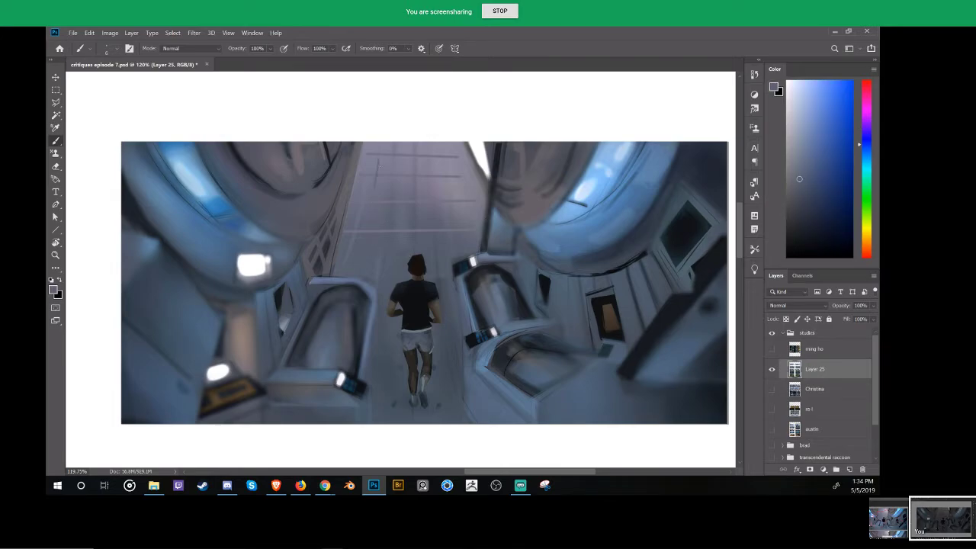
mouse_move(405, 147)
left_mouse_down()
mouse_move(406, 191)
mouse_move(441, 205)
left_mouse_up()
Sample colours from the painting, set the brush size to 15, and pick a muted magenta.
scroll(448, 239, "down", 3)
scroll(380, 210, "up", 4)
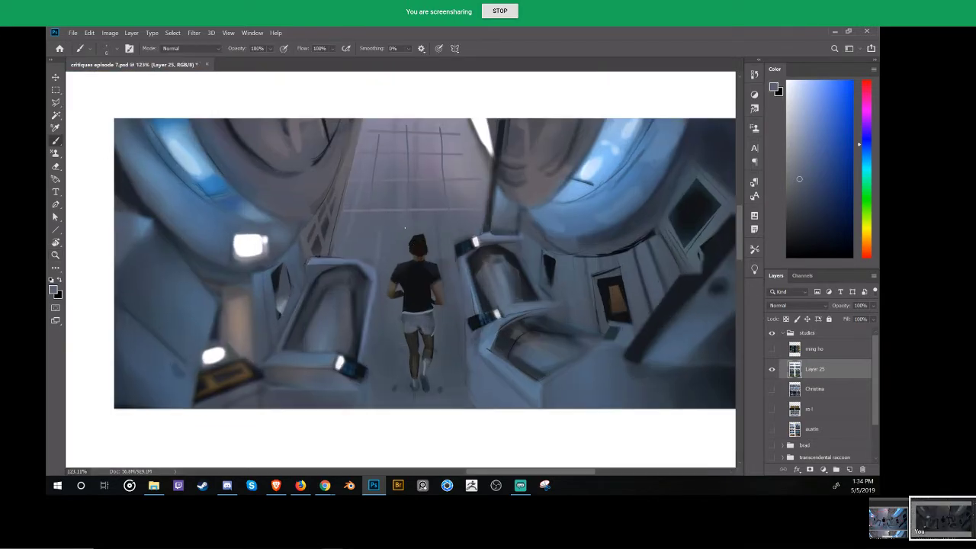
left_click(380, 210, "alt")
key("bracketright")
key("bracketright")
key("bracketright")
key("bracketright")
key("bracketright")
key("bracketright")
key("bracketright")
left_click_drag(308, 195, 301, 196)
left_click(533, 193, "alt")
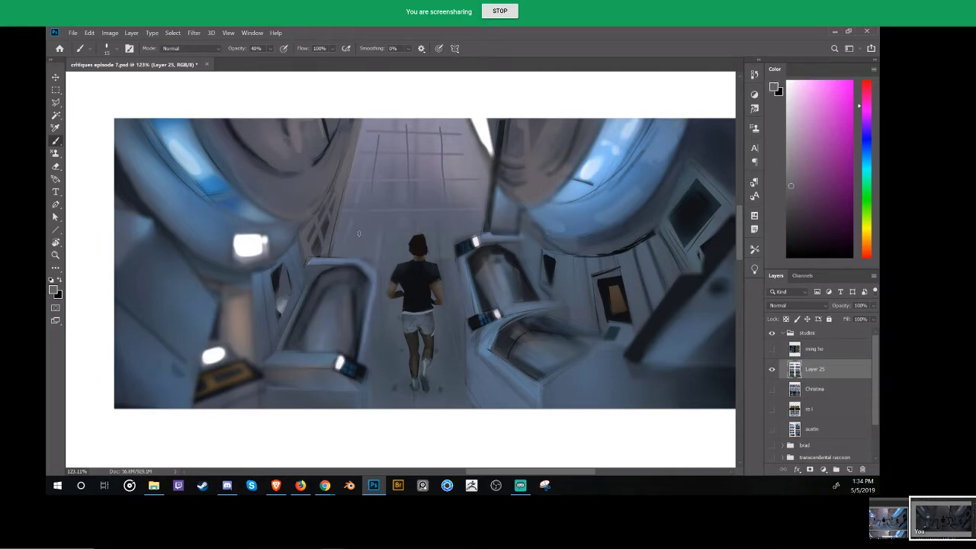
scroll(358, 233, "down", 2)
scroll(359, 305, "down", 5)
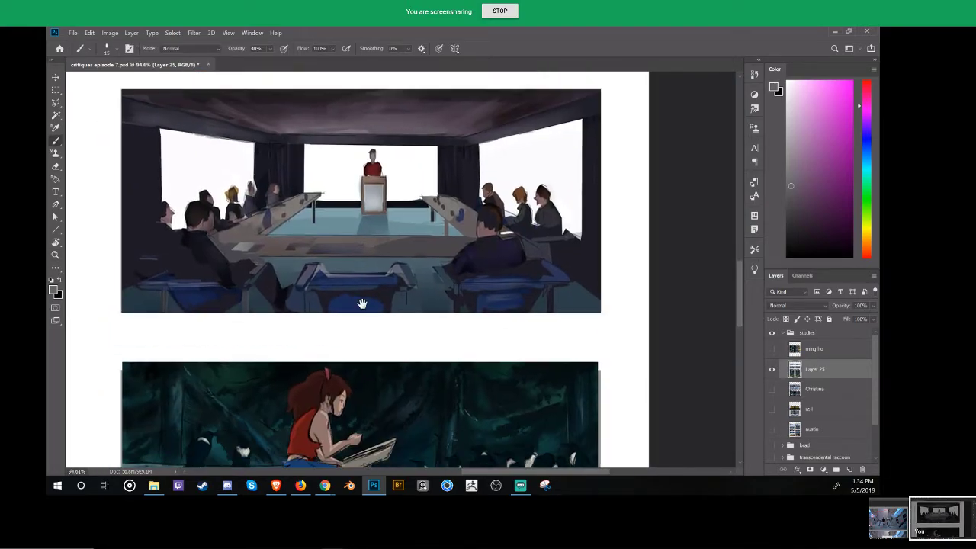
Bring Shot 4 into view and set the brush colour to white.
left_click_drag(362, 304, 380, 131)
scroll(381, 240, "down", 4)
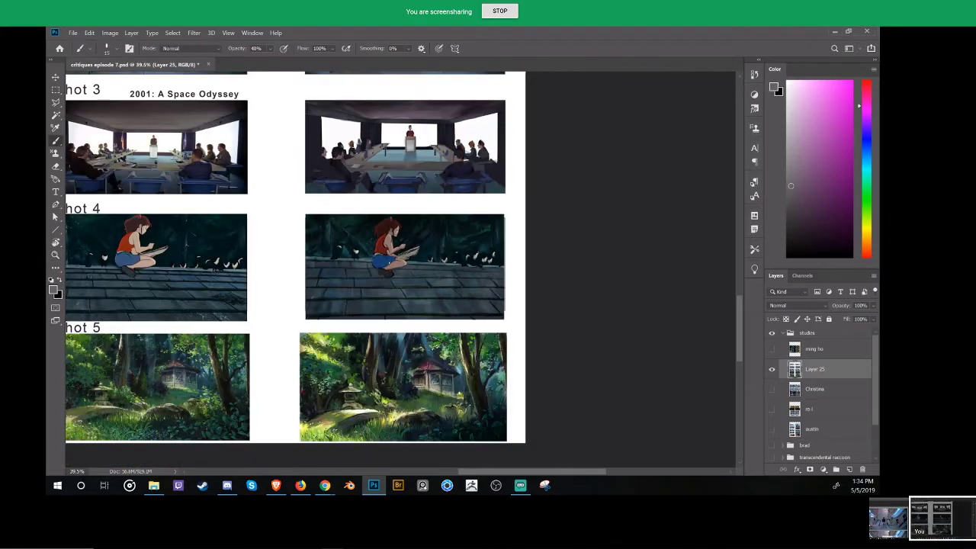
key("z")
scroll(188, 304, "up", 5)
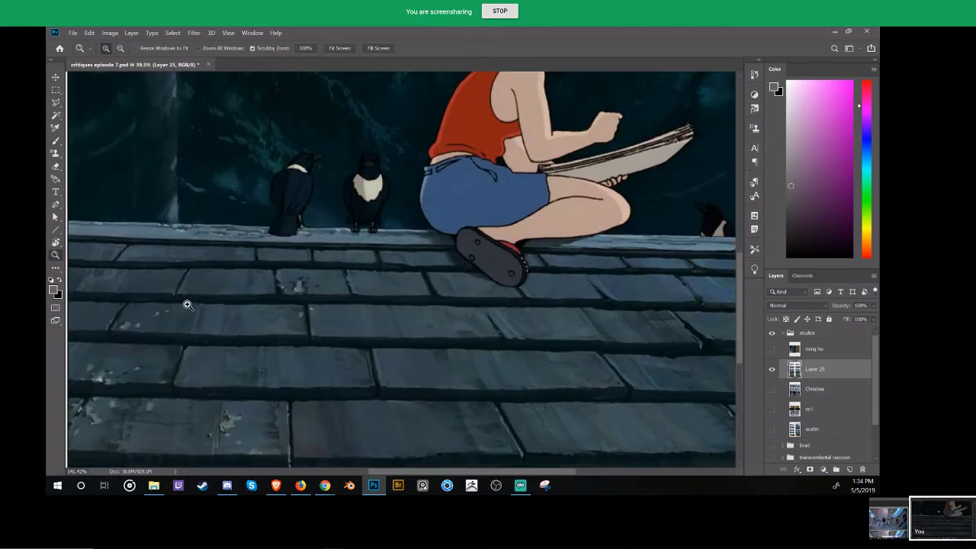
scroll(187, 305, "down", 3)
key("o")
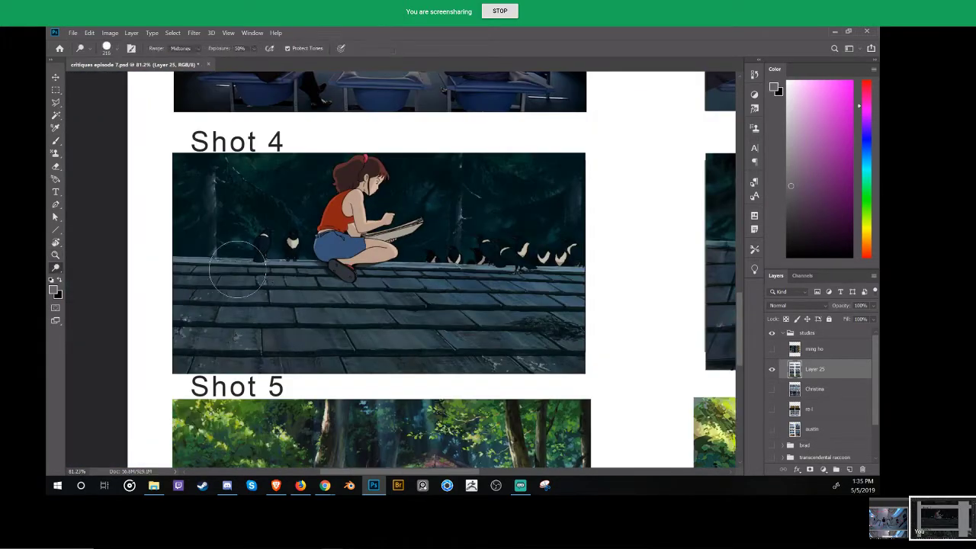
key("b")
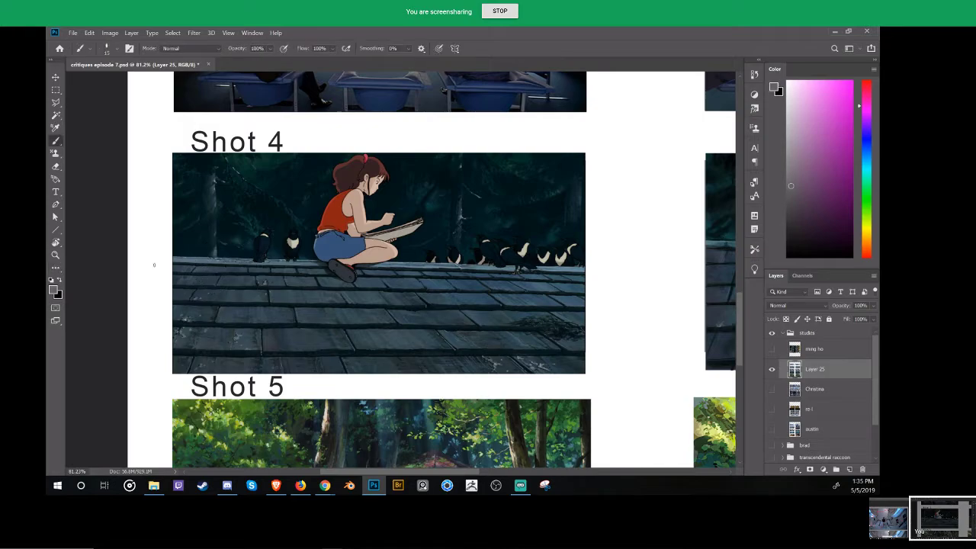
left_click(154, 264, "alt")
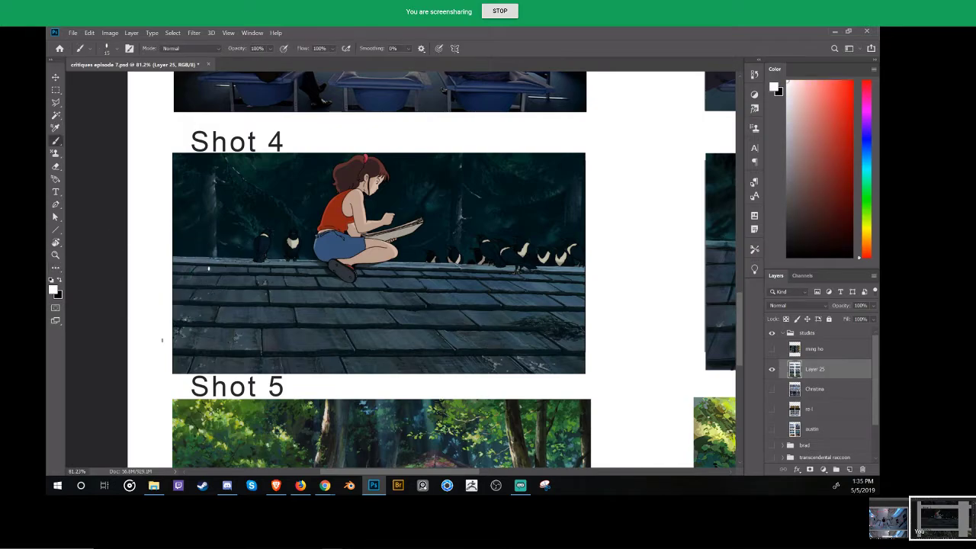
Draw white lines along the left and right roof edges and the study's roof diagonal.
left_click(162, 340, "shift")
scroll(359, 331, "right", 3)
left_click(434, 274)
left_click(505, 326, "shift")
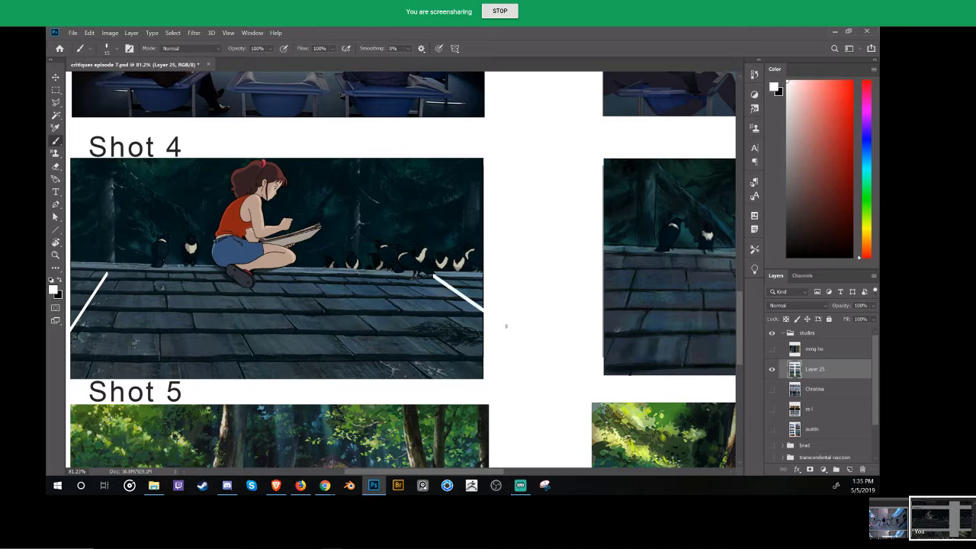
scroll(488, 330, "down", 3)
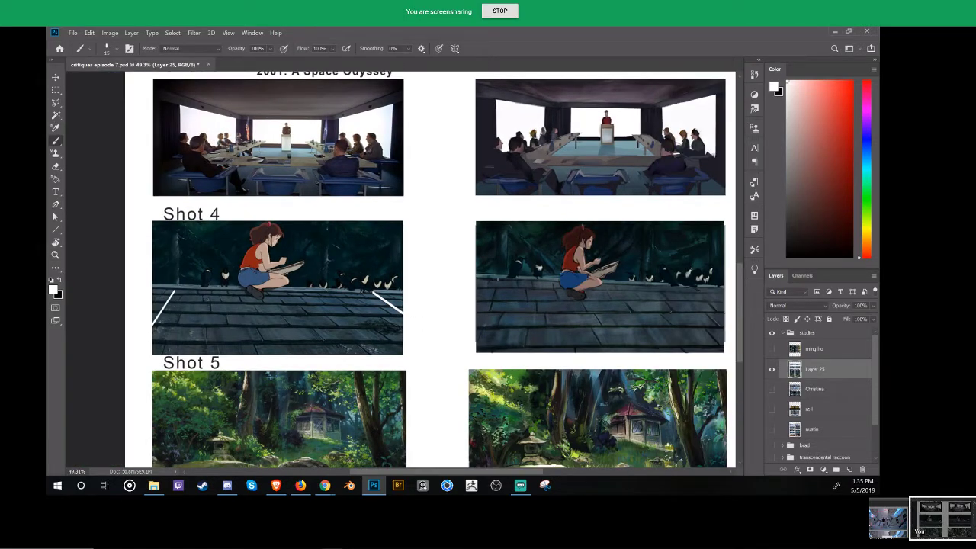
left_click_drag(480, 342, 498, 279)
left_click_drag(480, 342, 481, 284)
scroll(481, 310, "up", 4)
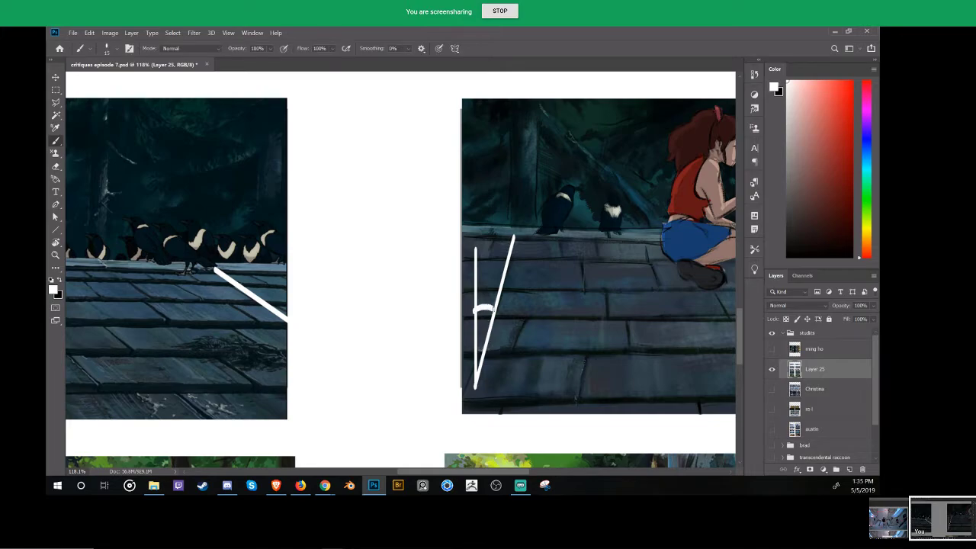
Mark the study's right roof edge with a diagonal, a vertical line and an angle arc.
key("z")
scroll(427, 312, "down", 4)
scroll(385, 318, "right", 2)
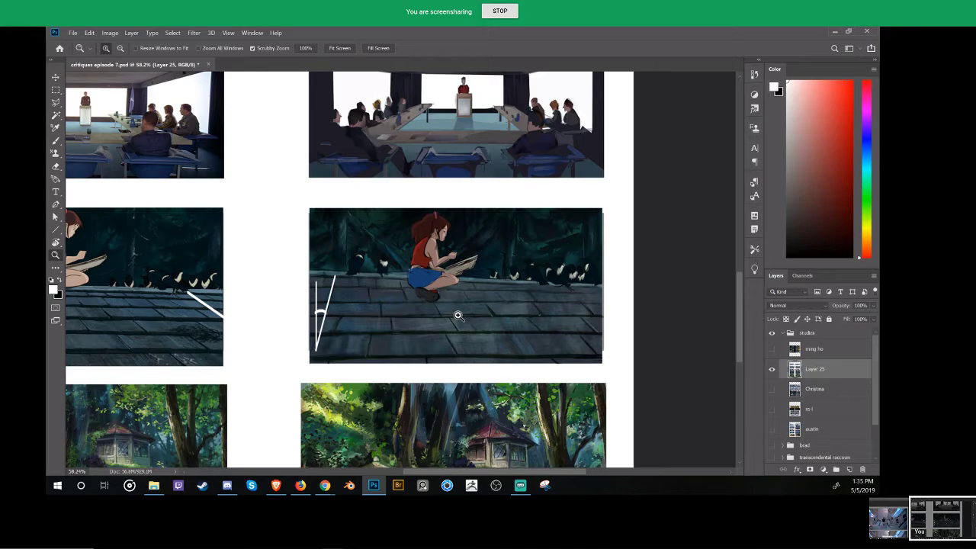
key("b")
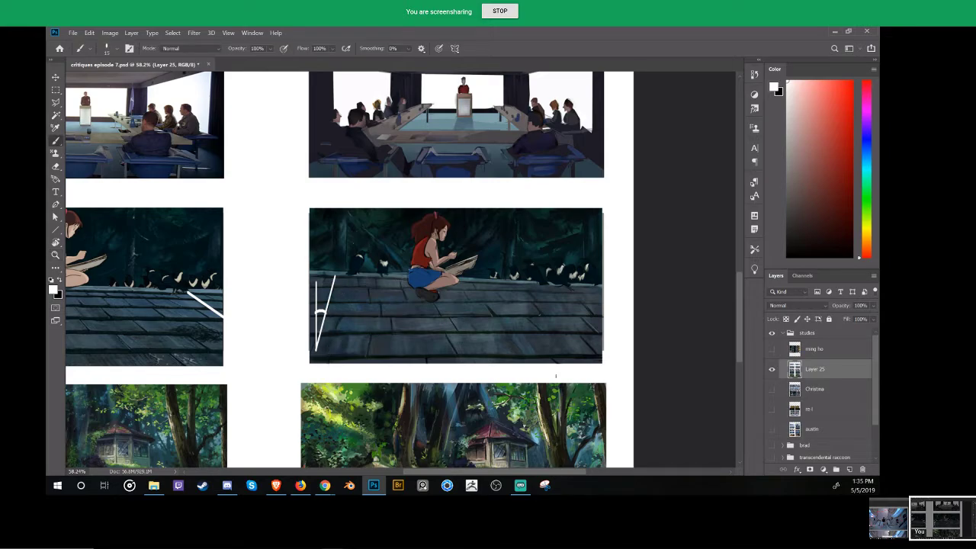
scroll(603, 309, "up", 4)
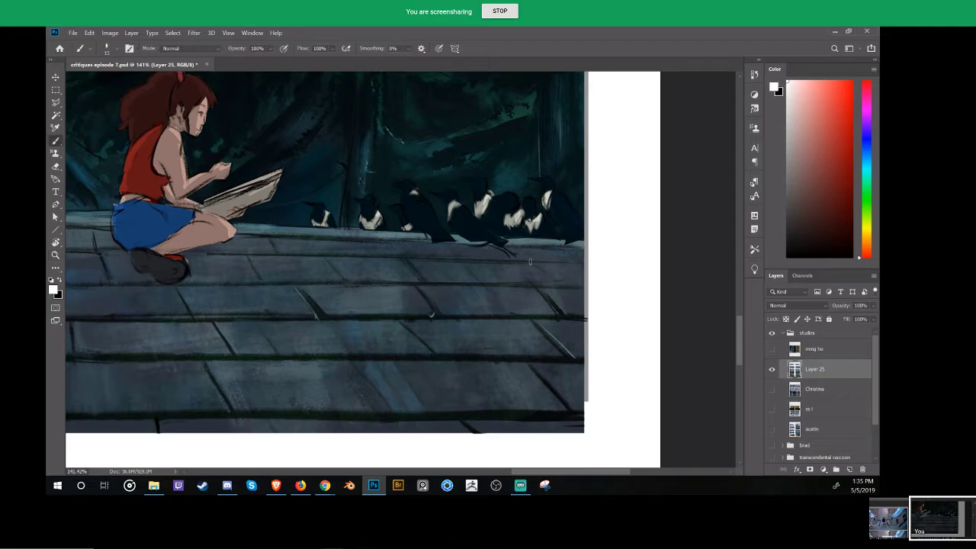
left_click(564, 317, "shift")
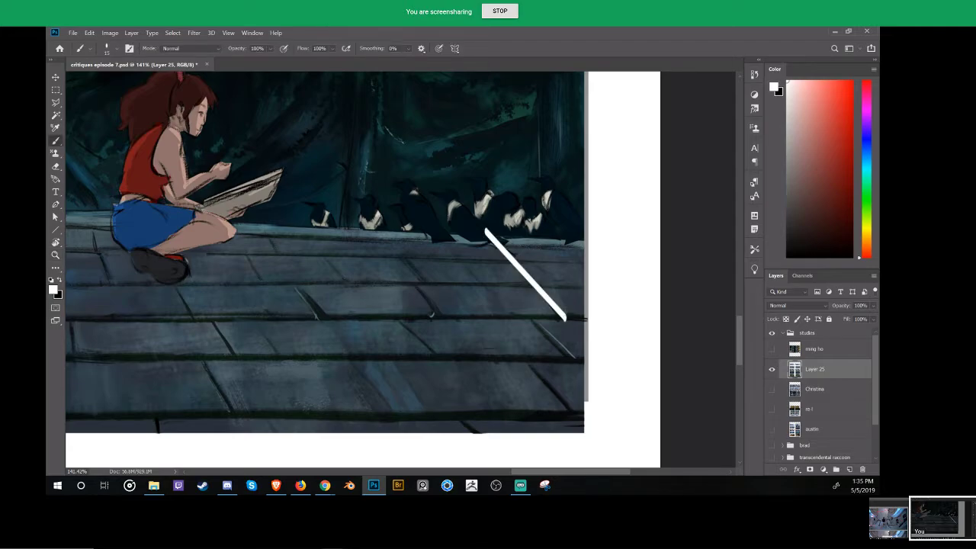
left_click_drag(564, 316, 564, 179)
left_click_drag(526, 271, 564, 238)
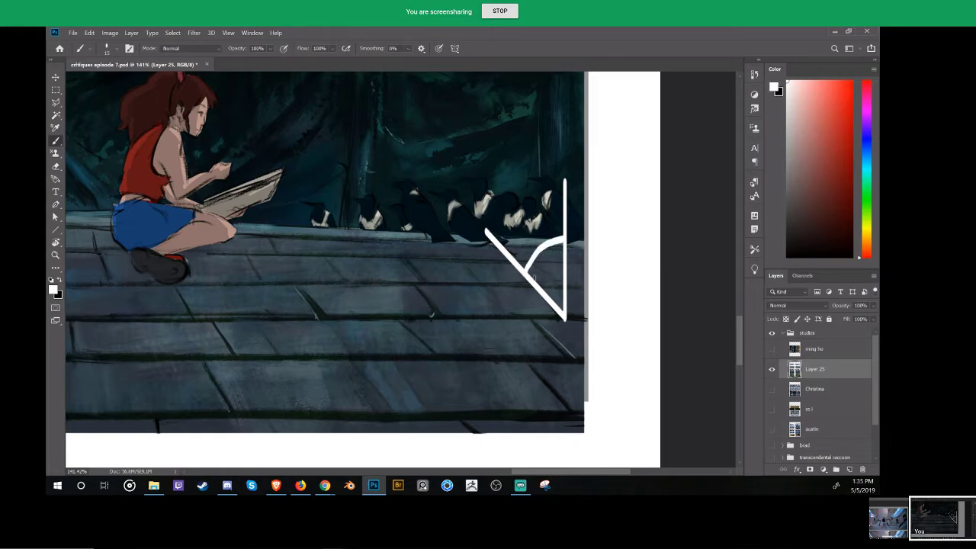
scroll(503, 279, "down", 5)
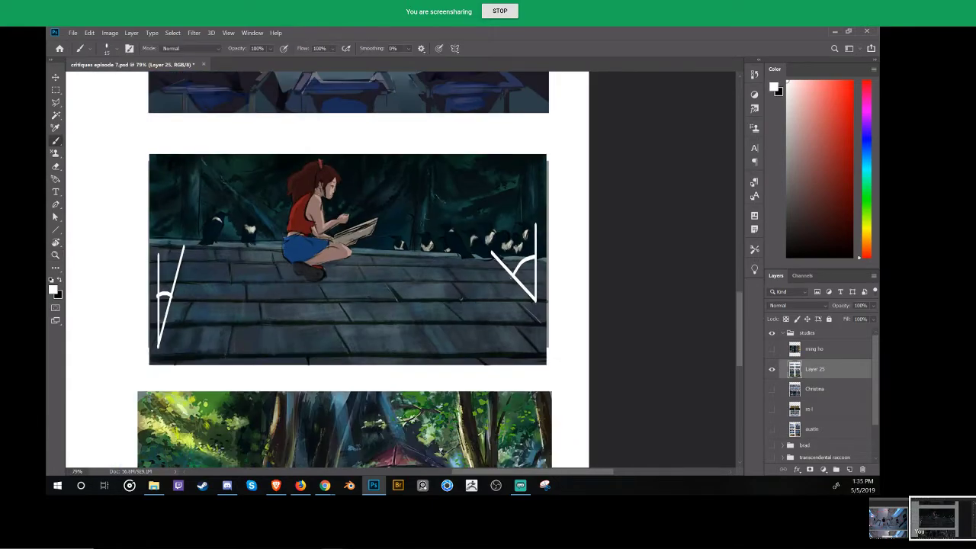
scroll(513, 327, "up", 3)
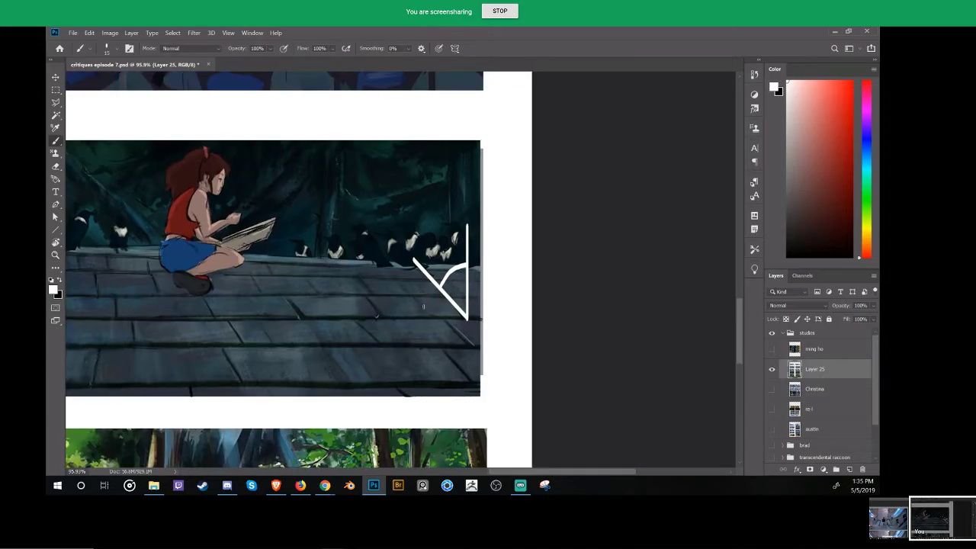
Sketch an extra horizontal-and-diagonal angle on the study, then undo it.
left_click_drag(347, 326, 398, 333)
left_click_drag(374, 289, 346, 326)
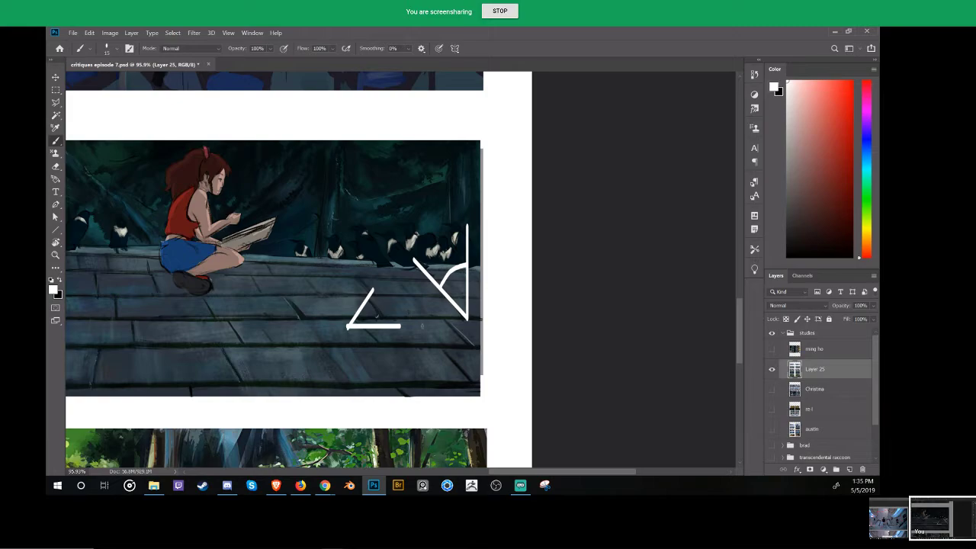
key("ctrl+z")
key("ctrl+z")
key("z")
Add white vertical lines at the film still's right and left roof edges.
mouse_move(462, 338)
left_mouse_down()
mouse_move(447, 331)
mouse_move(600, 325)
left_mouse_up()
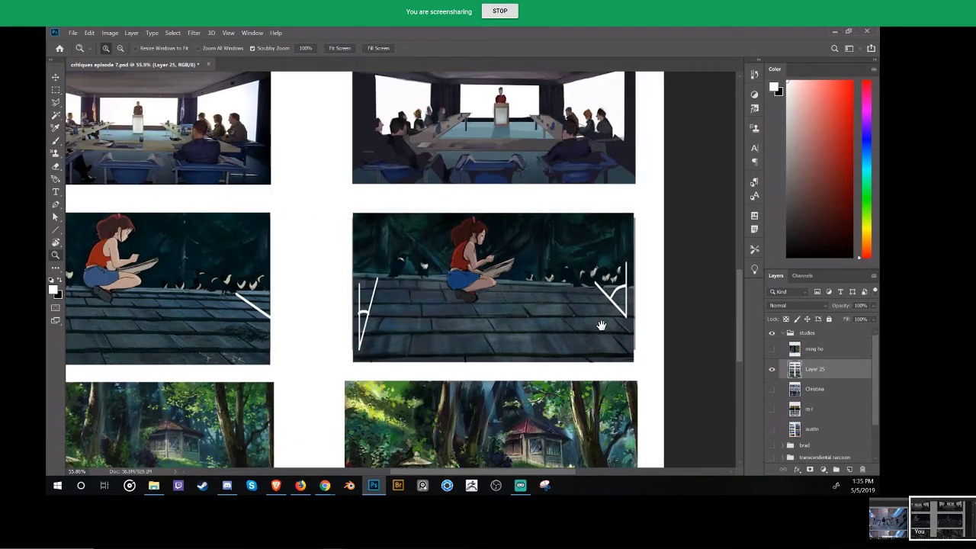
key("b")
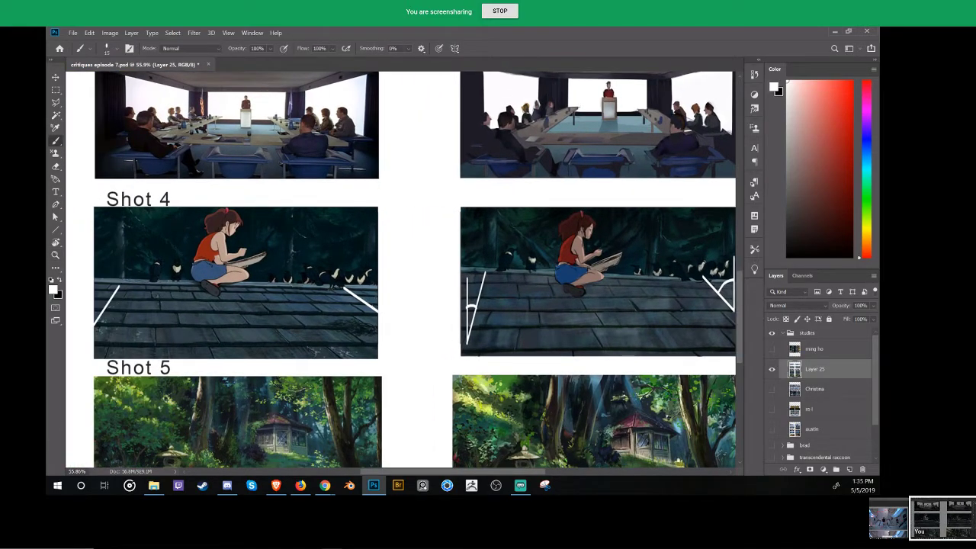
left_click_drag(372, 307, 372, 260)
left_click_drag(99, 319, 100, 268)
key("ctrl+z")
left_click_drag(99, 319, 99, 270)
scroll(381, 337, "down", 3)
scroll(381, 337, "up", 3)
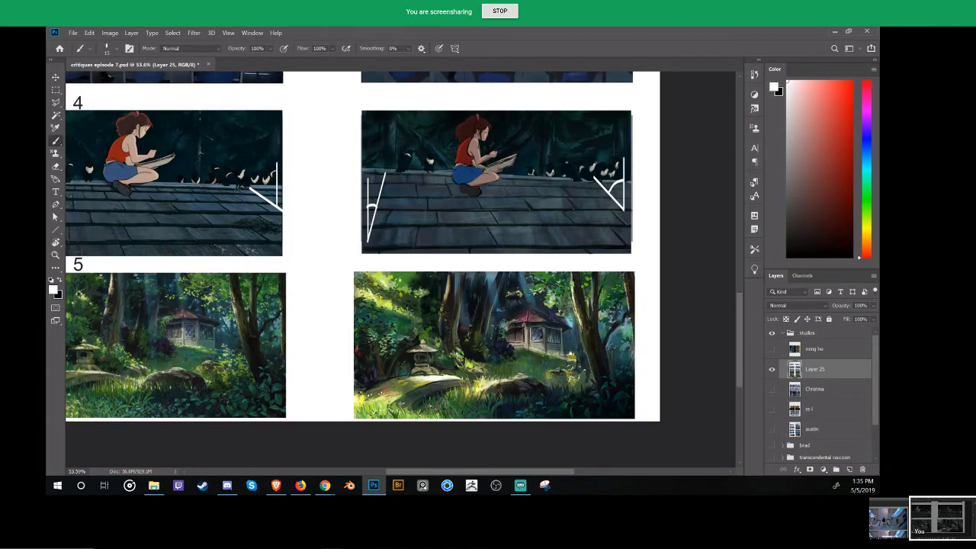
scroll(444, 370, "left", 2)
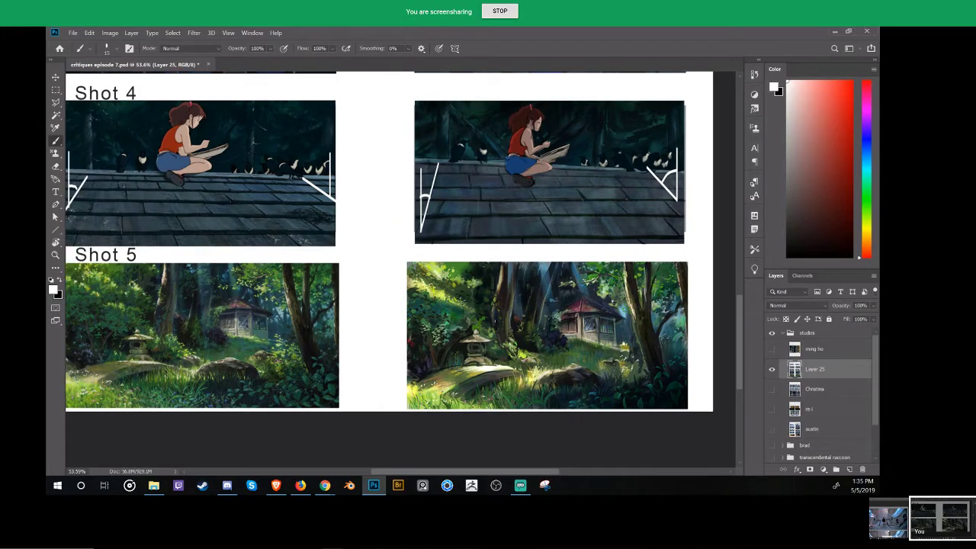
scroll(400, 313, "left", 1)
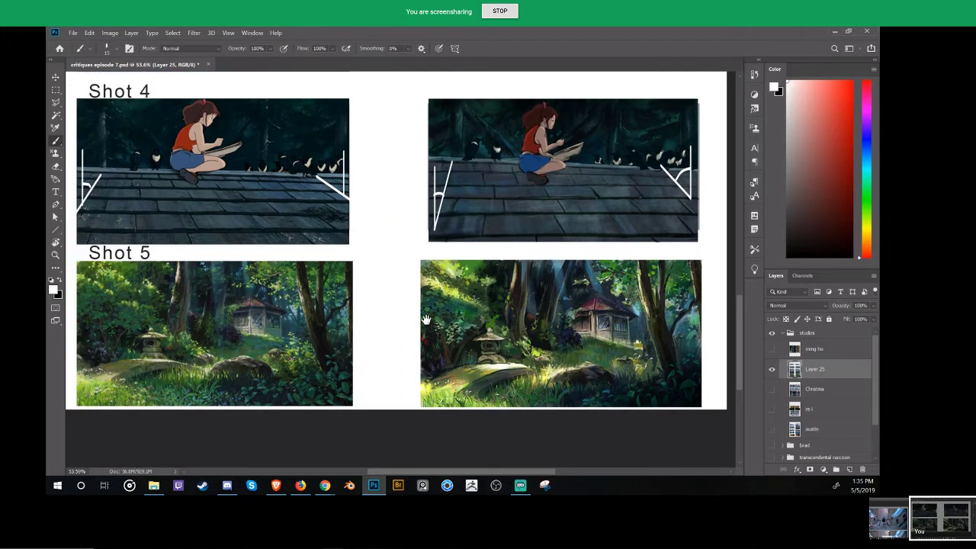
left_click_drag(454, 276, 454, 318)
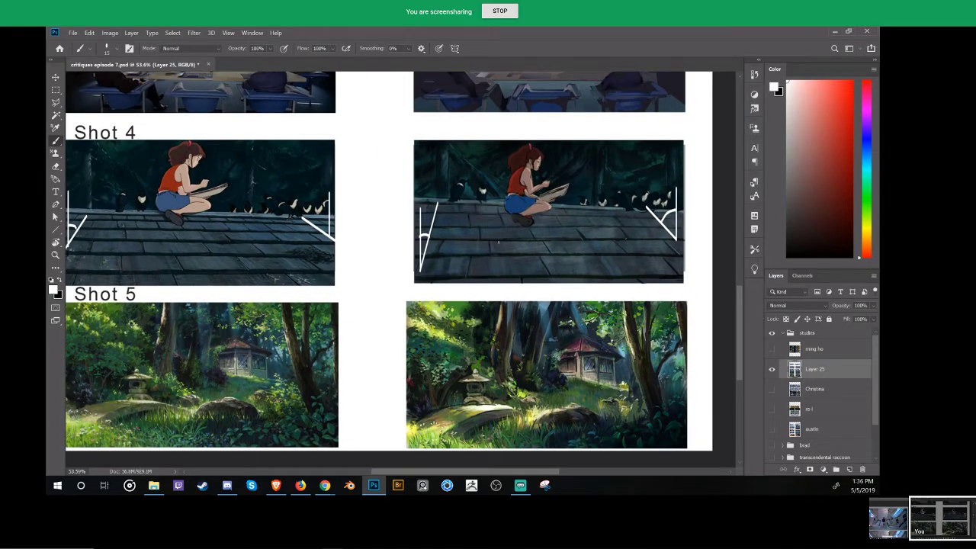
left_click_drag(532, 190, 504, 245)
left_click(773, 370)
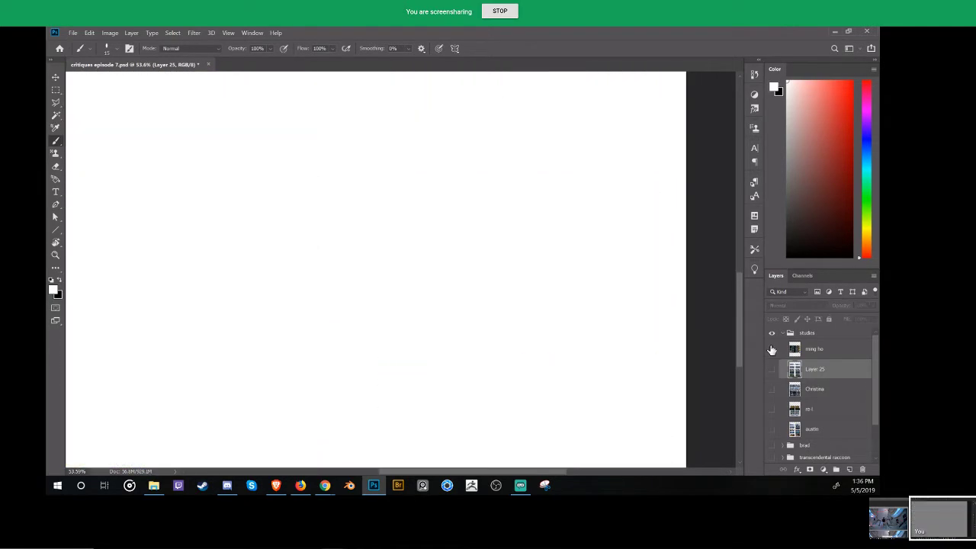
left_click(772, 349)
left_click(446, 192)
left_click(420, 243)
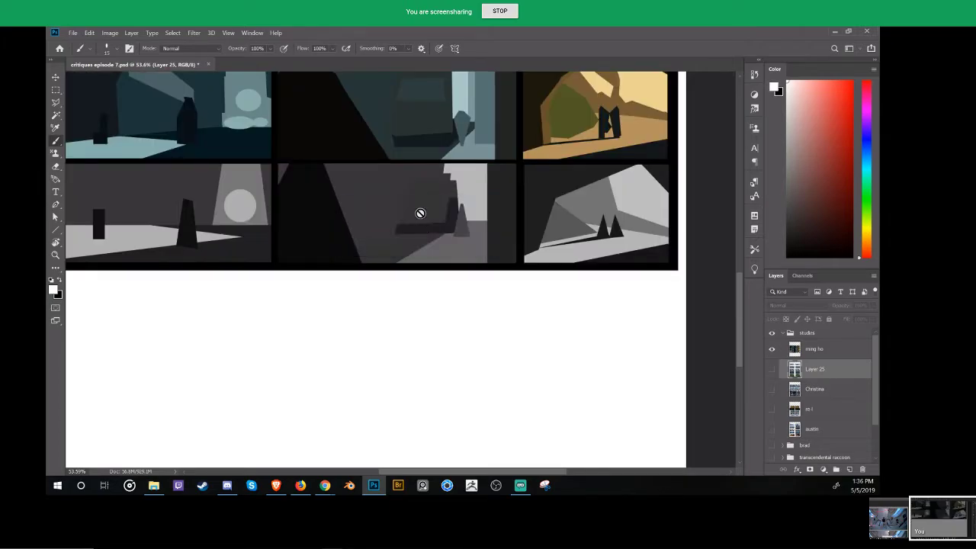
scroll(420, 211, "up", 3)
scroll(486, 264, "down", 2)
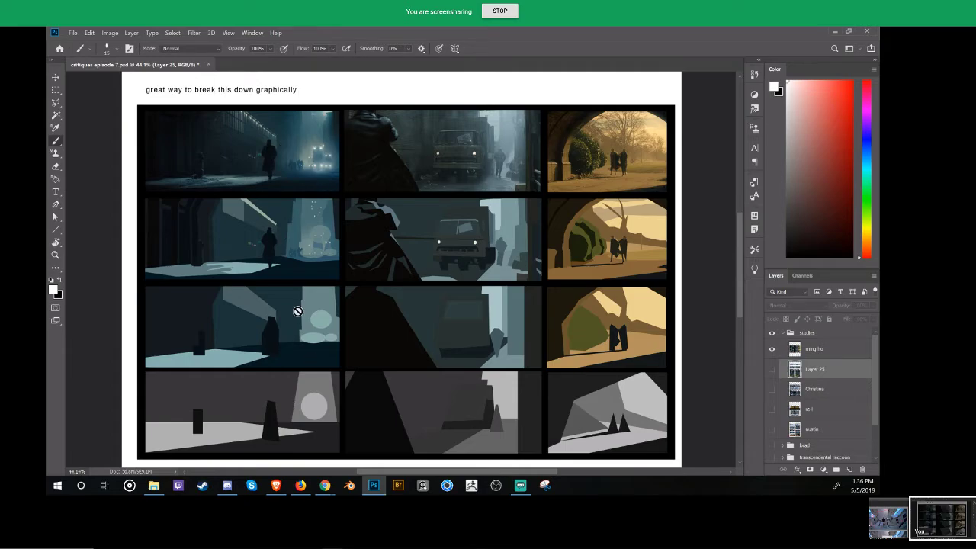
scroll(218, 130, "up", 5)
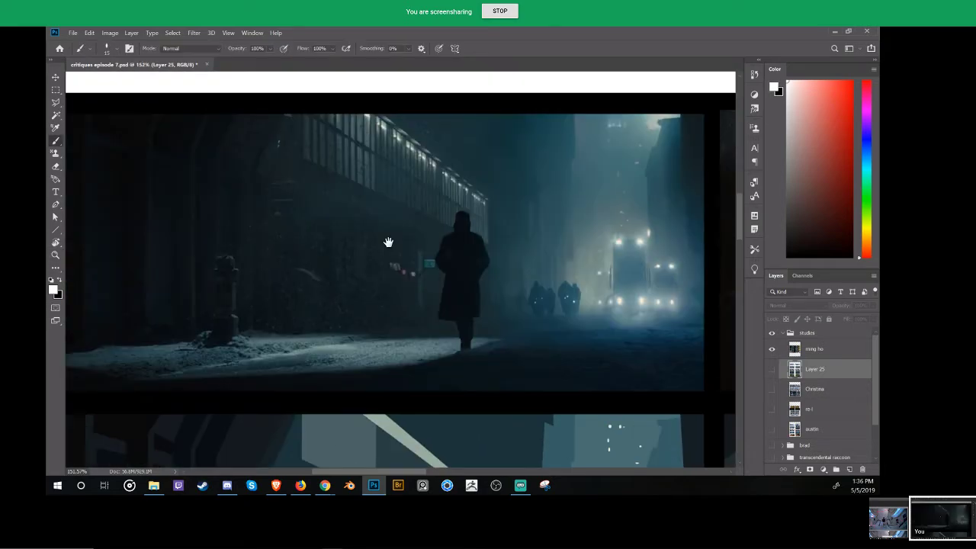
scroll(387, 241, "up", 1)
scroll(457, 274, "down", 2)
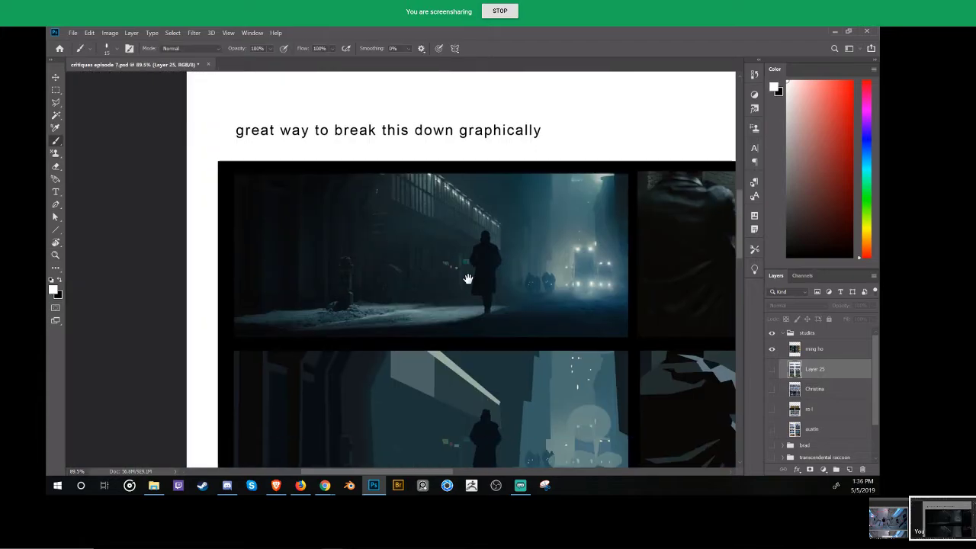
scroll(464, 276, "down", 2)
scroll(468, 257, "up", 2)
left_click_drag(465, 372, 218, 285)
scroll(478, 320, "down", 4)
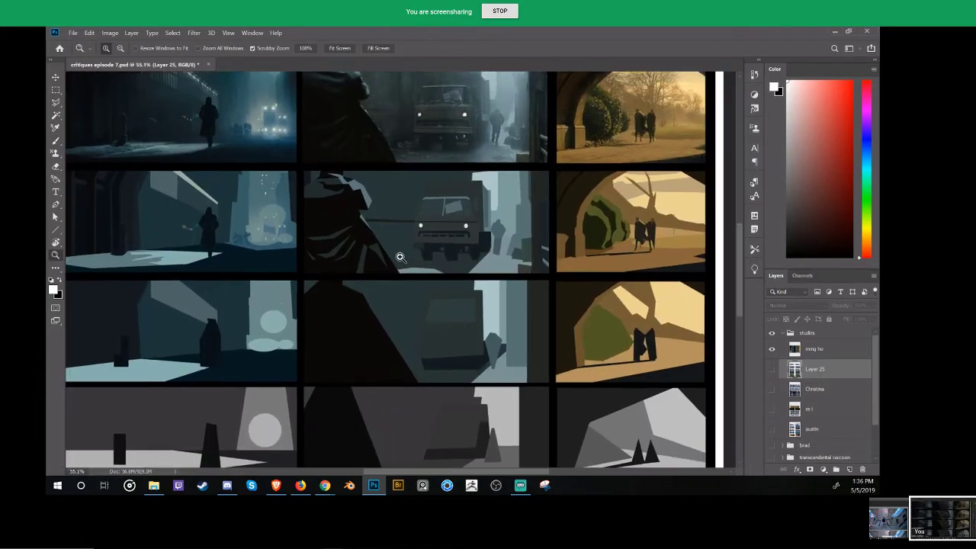
scroll(393, 272, "down", 2)
scroll(392, 272, "up", 1)
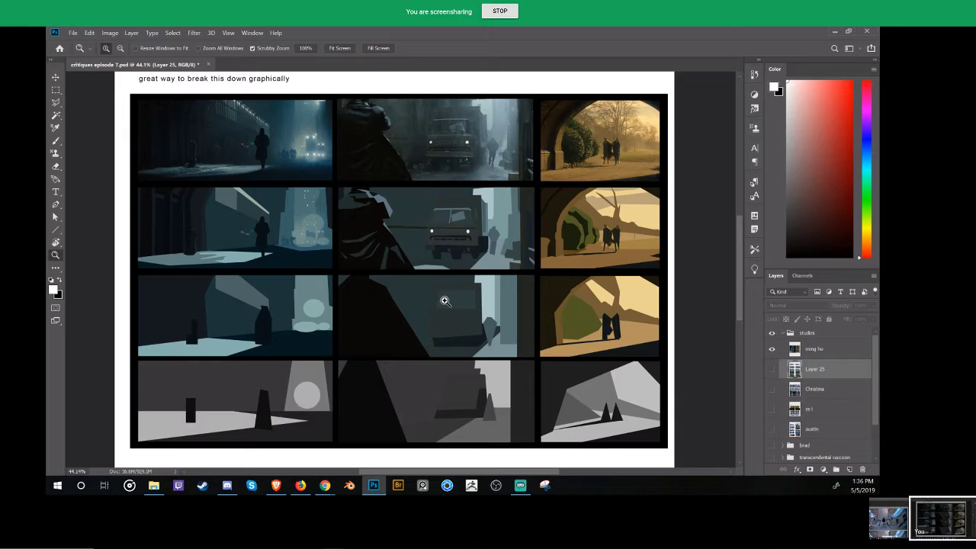
mouse_move(462, 534)
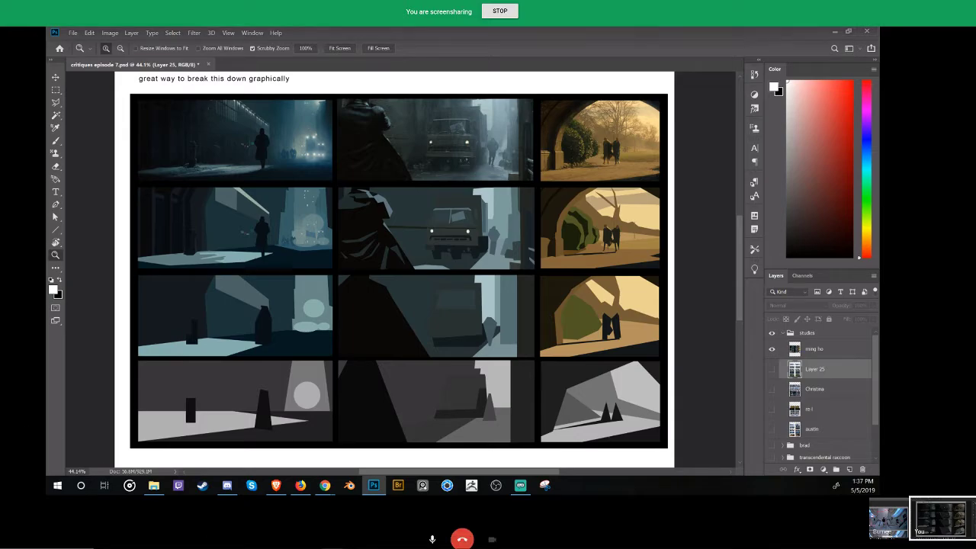
left_click(770, 351)
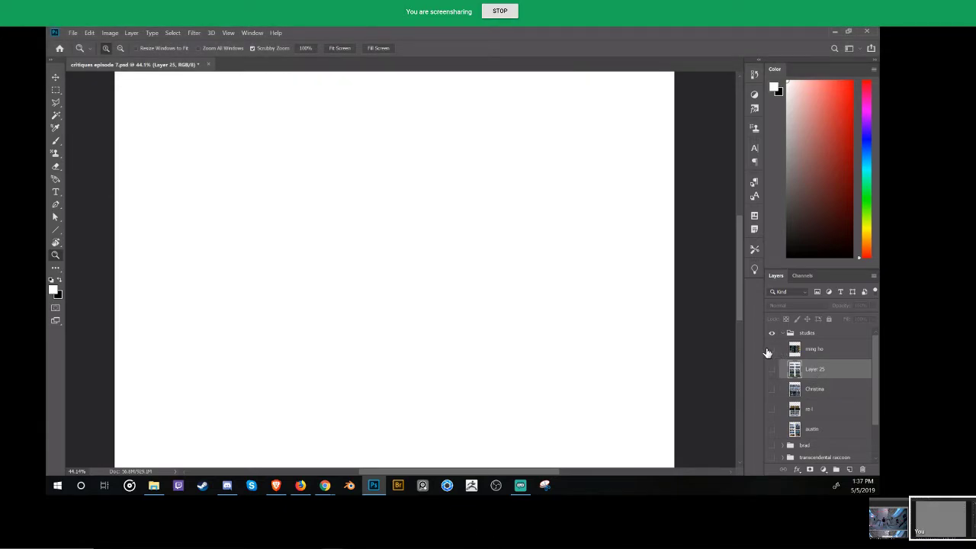
Collapse the studies group and toggle the red arrows off and back on to compare.
left_click(785, 335)
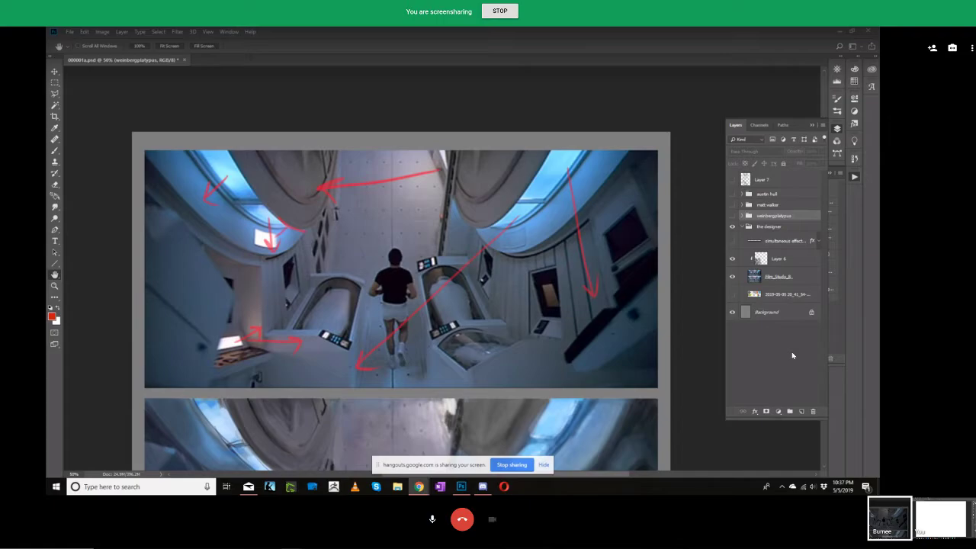
left_click(732, 258)
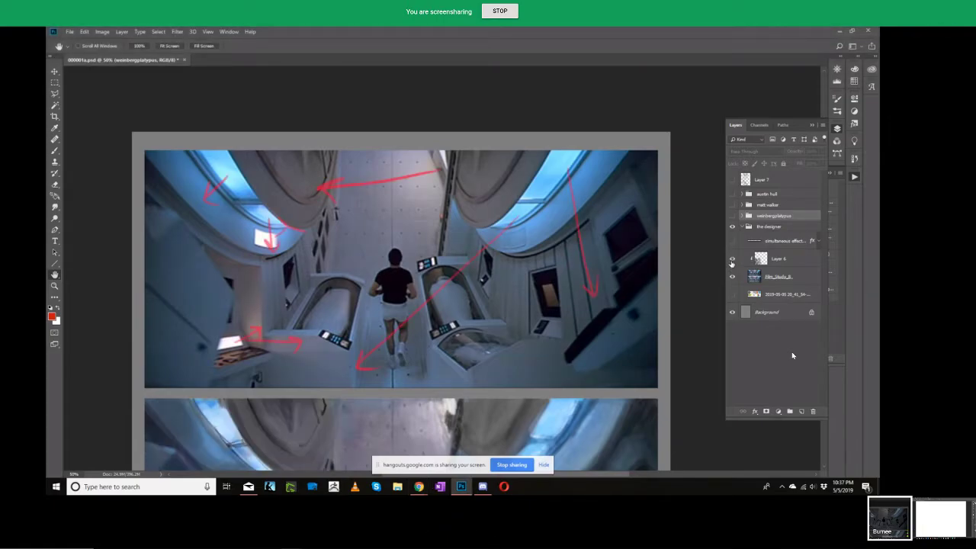
left_click(500, 12)
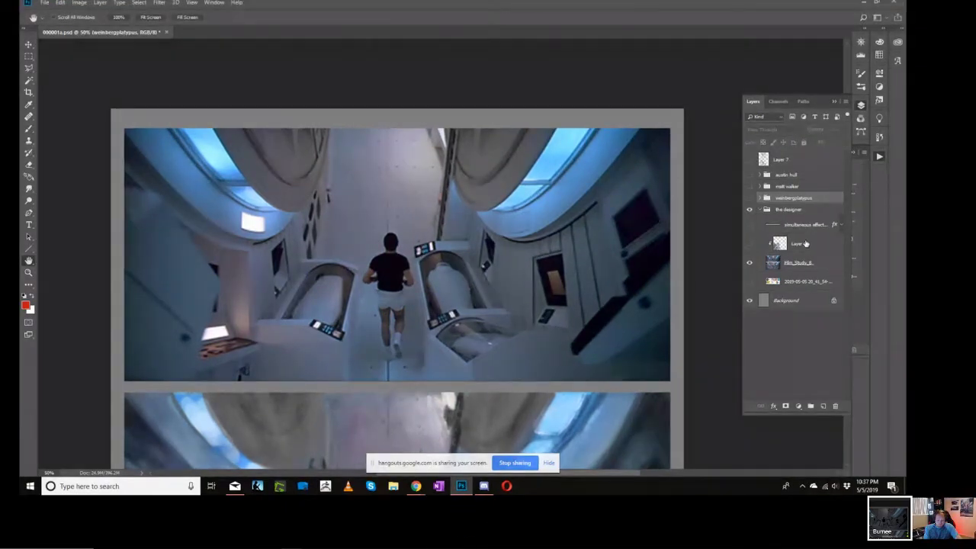
left_click(749, 244)
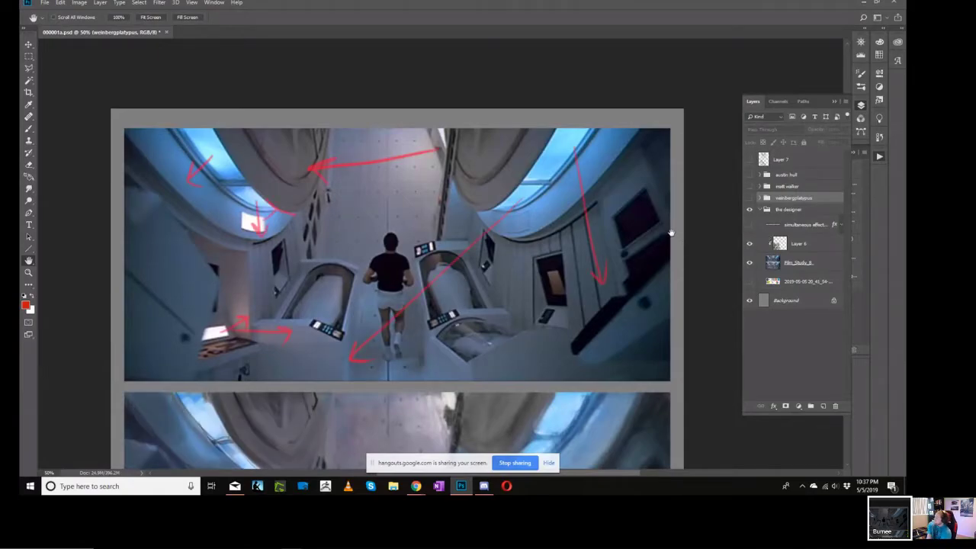
Copy Layer 6's whole film-still area into a new Layer 9 and hide it.
left_click(808, 244)
key("m")
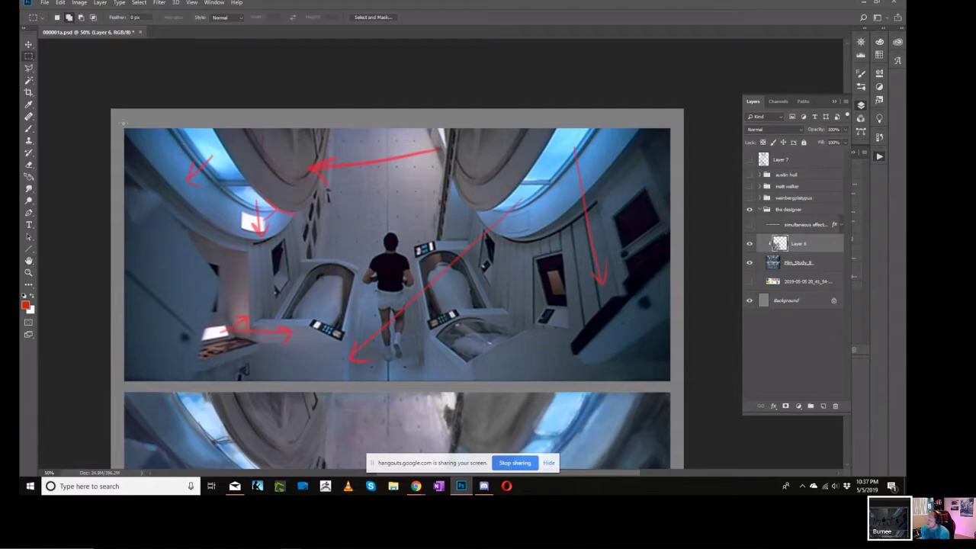
left_click_drag(124, 122, 671, 381)
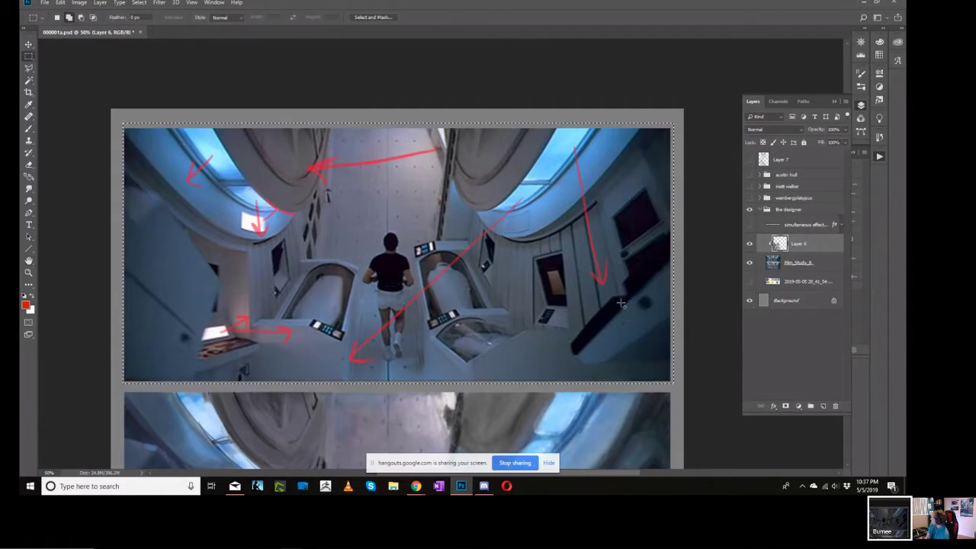
right_click(600, 280)
left_click(629, 342)
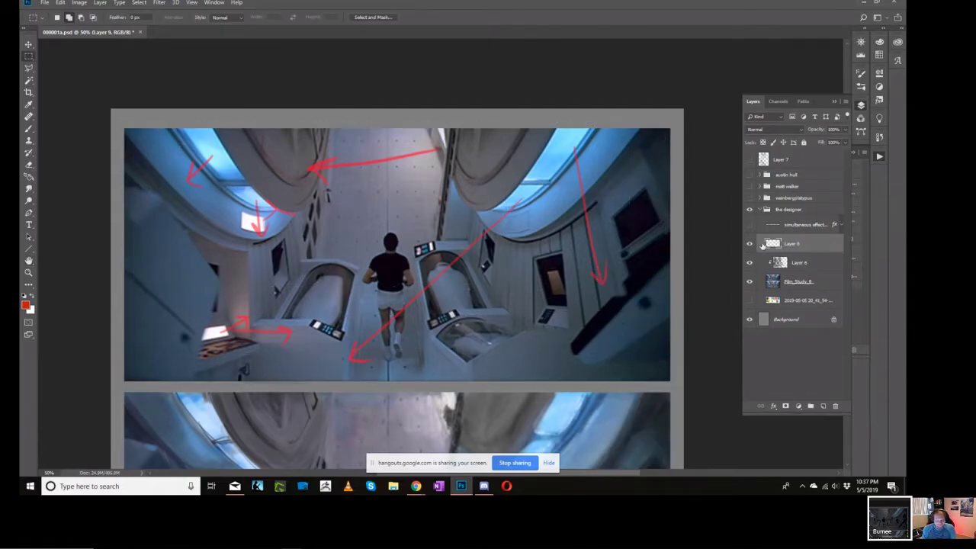
left_click(749, 245)
Hide Layer 6 and zoom out to 33.3% showing the film still above its painted study.
key("h")
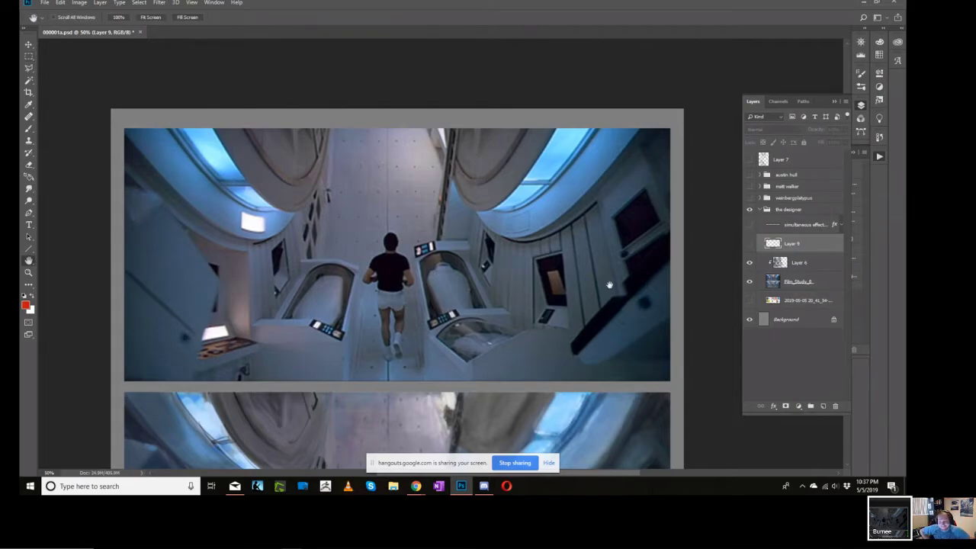
left_click_drag(621, 322, 640, 97)
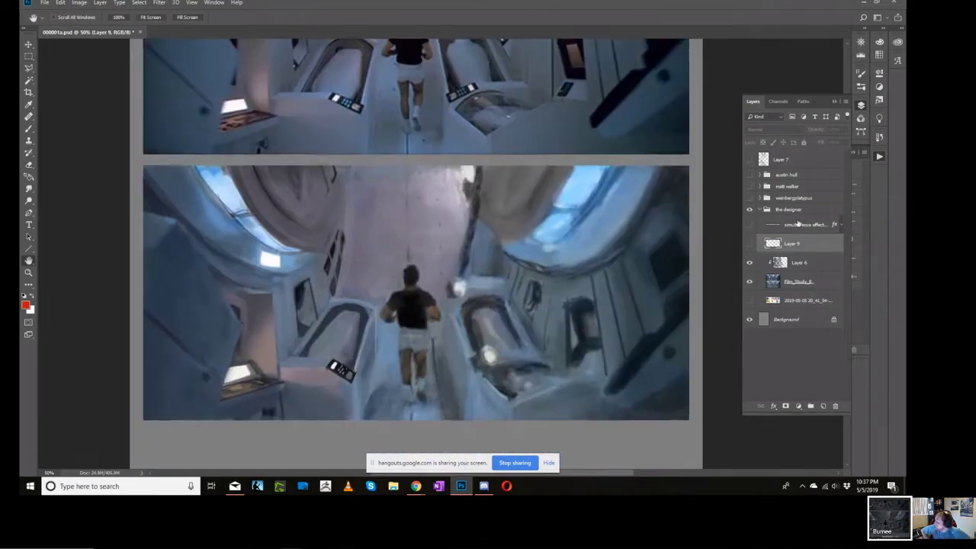
left_click(750, 262)
left_click_drag(612, 282, 630, 289)
left_click_drag(625, 249, 597, 282)
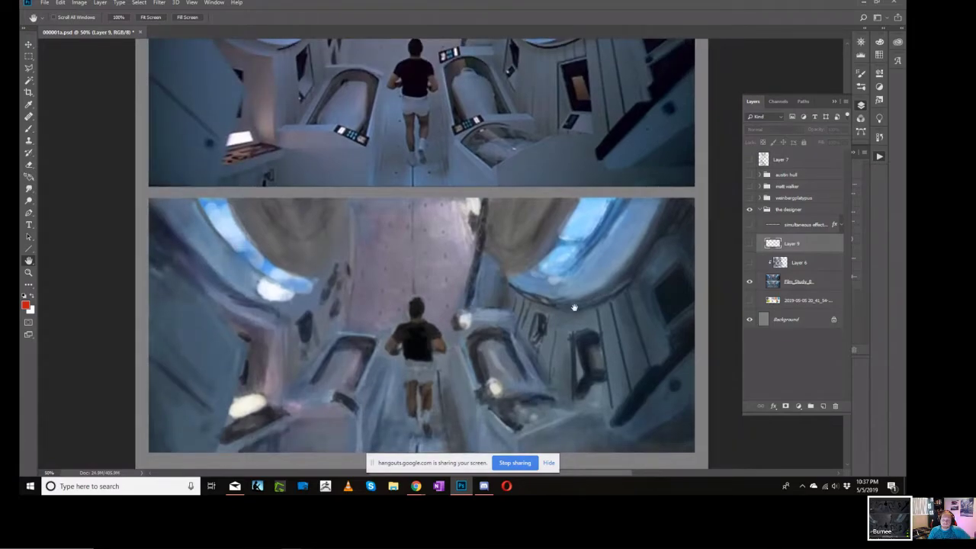
scroll(590, 267, "down", 1)
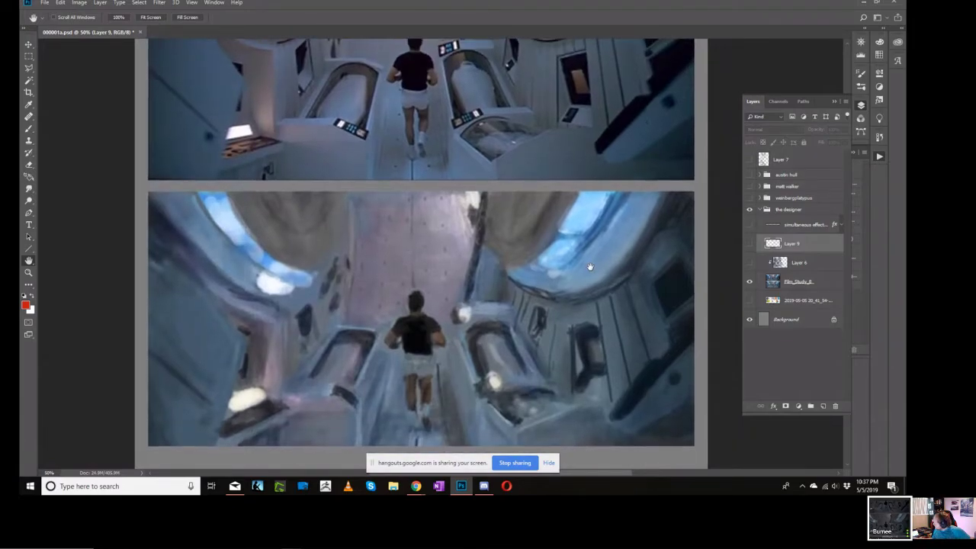
key("z")
left_click(590, 266, "alt")
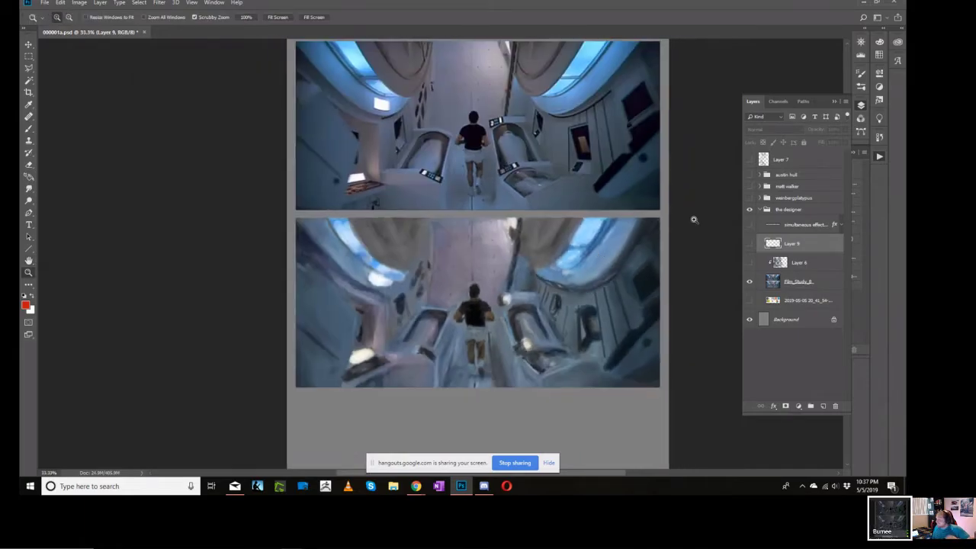
key("h")
scroll(568, 293, "up", 2)
scroll(568, 293, "right", 2)
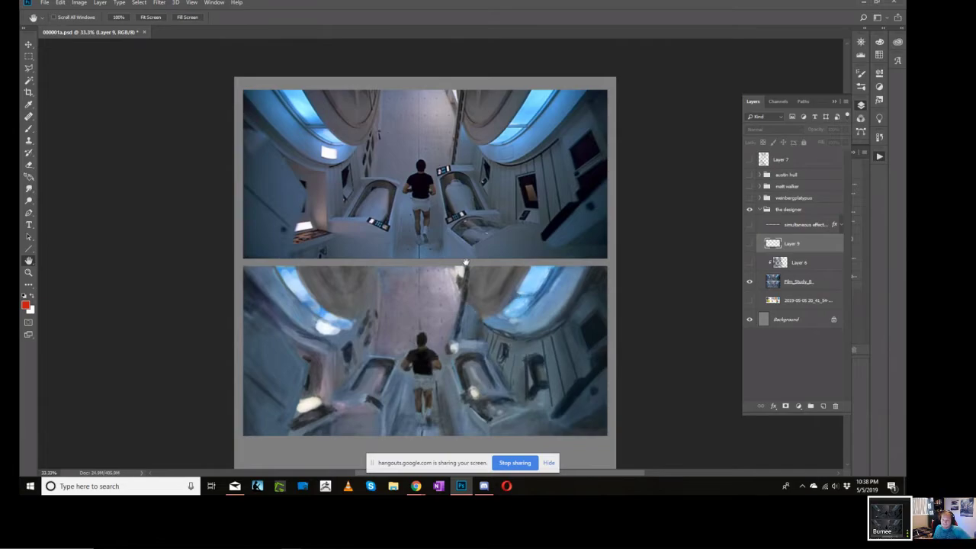
Zoom the view to 50% on the frames and bring the lower painted study into view.
key("z")
left_click(498, 275, "alt")
left_click(498, 275, "alt")
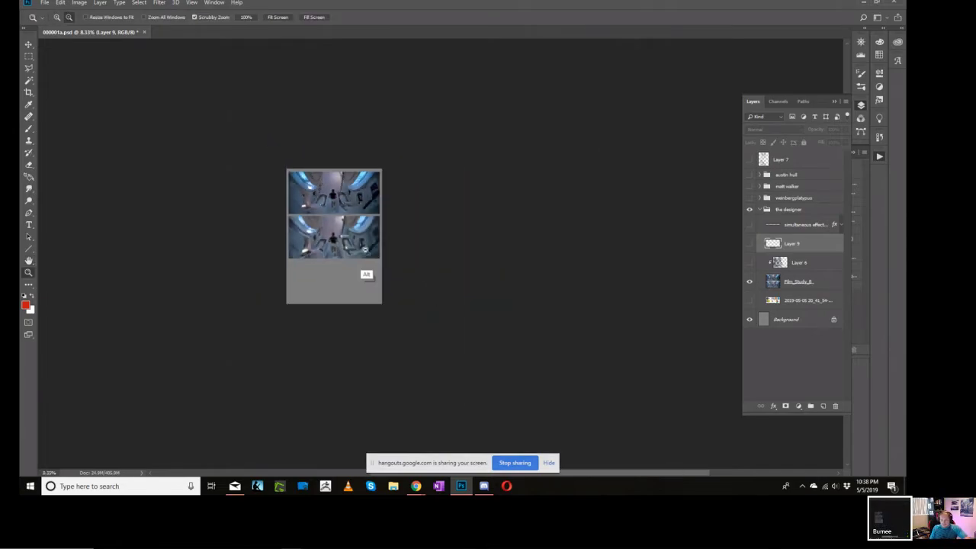
left_click(366, 255, "alt")
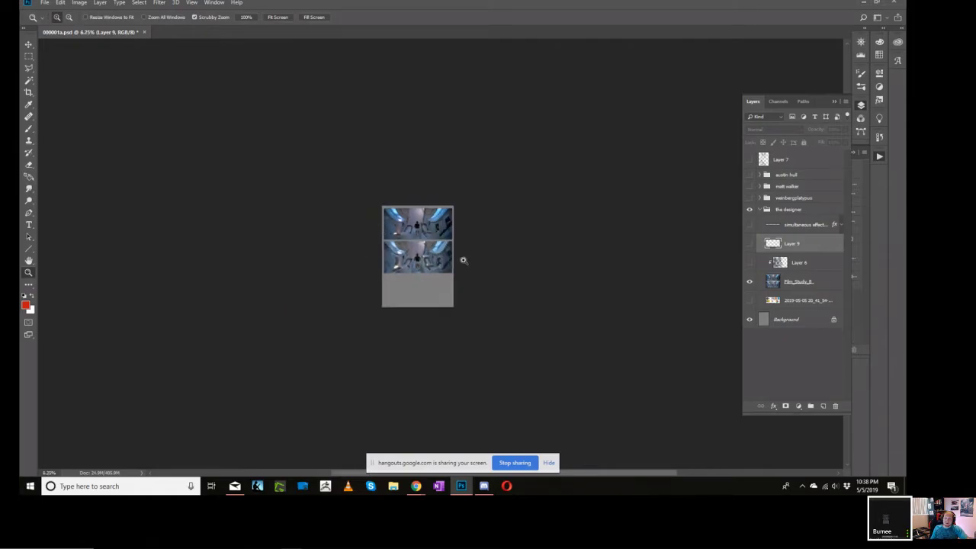
left_click(456, 260)
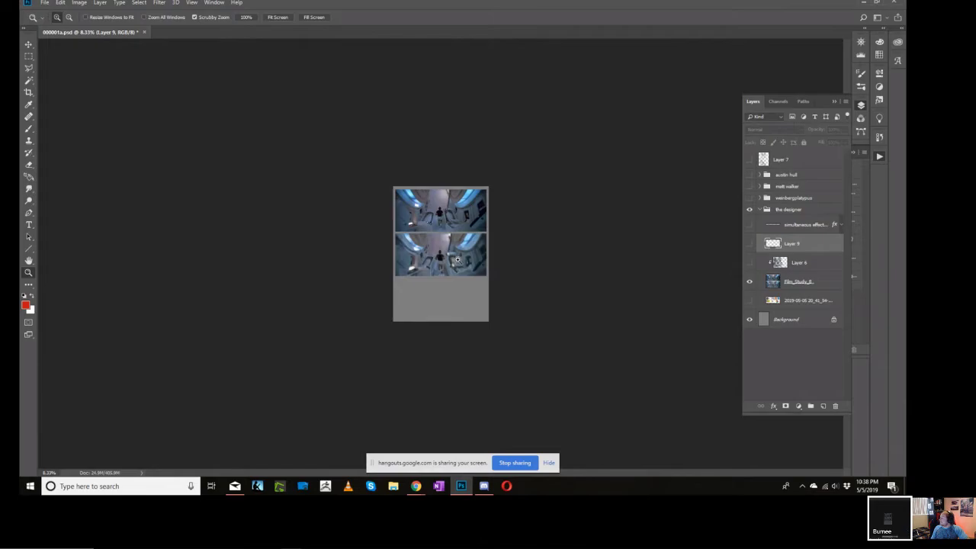
left_click_drag(458, 242, 481, 243)
key("space")
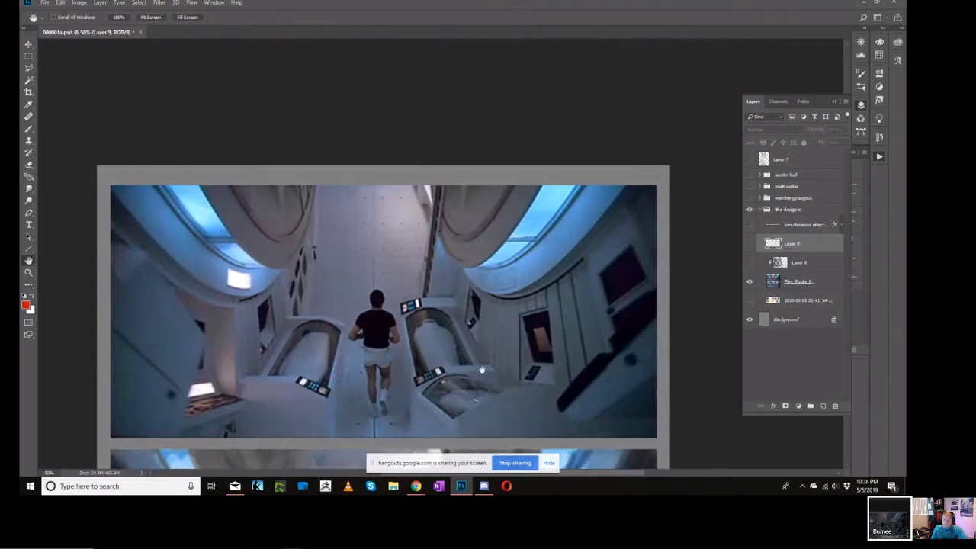
left_click_drag(481, 385, 528, 112)
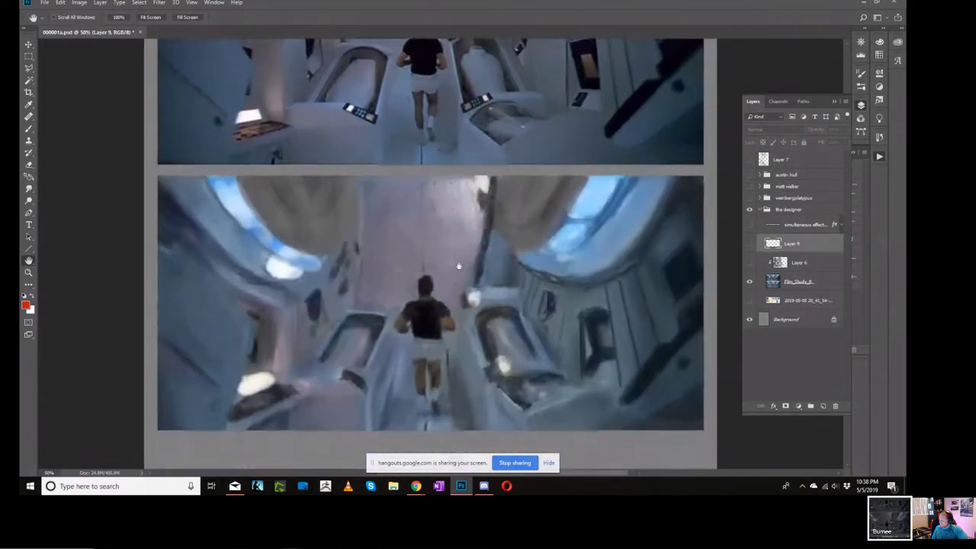
Toggle Layer 6 on and off repeatedly to compare the painted and photo versions of the lower still.
left_click(750, 265)
left_click(750, 264)
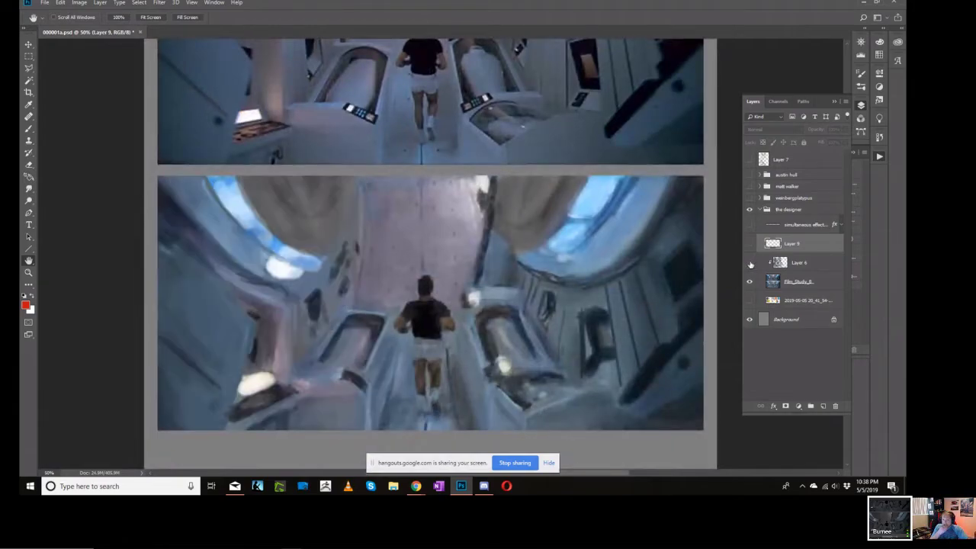
left_click(750, 264)
left_click(750, 265)
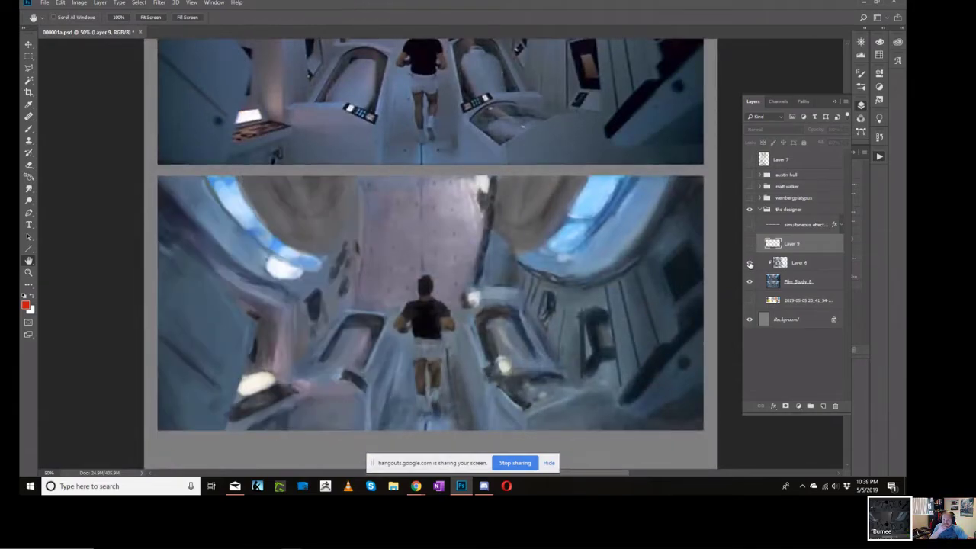
left_click(750, 265)
left_click(750, 265)
left_click(749, 264)
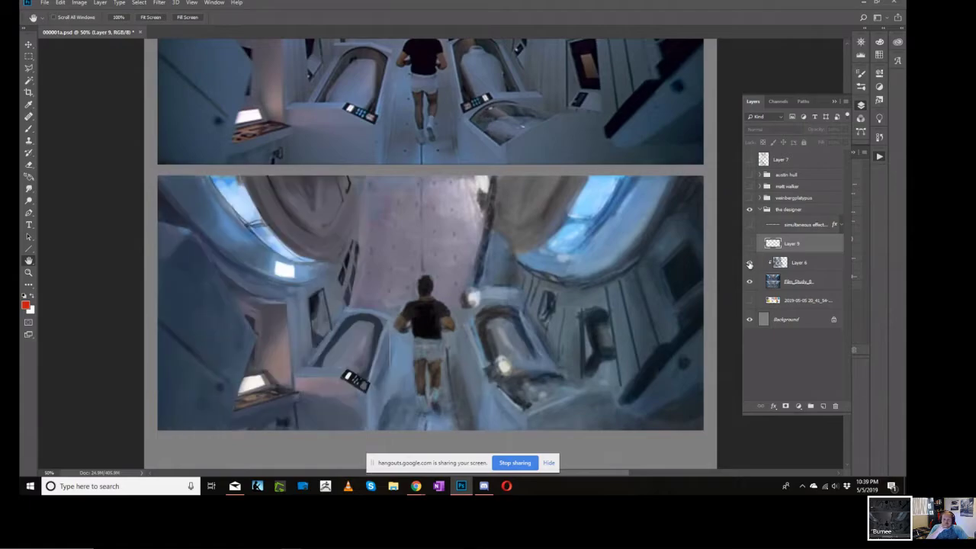
left_click(750, 265)
left_click(750, 264)
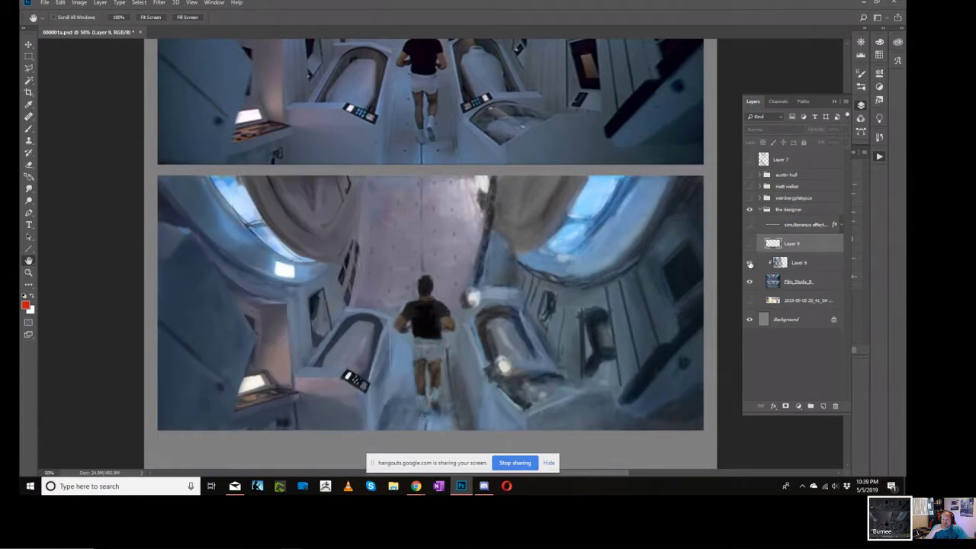
left_click(750, 264)
left_click(750, 265)
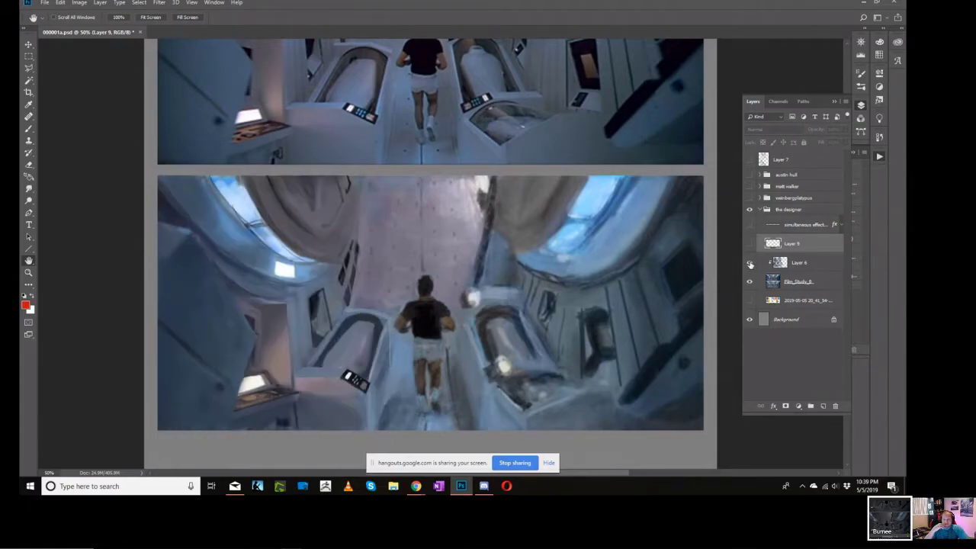
left_click(750, 265)
left_click(750, 264)
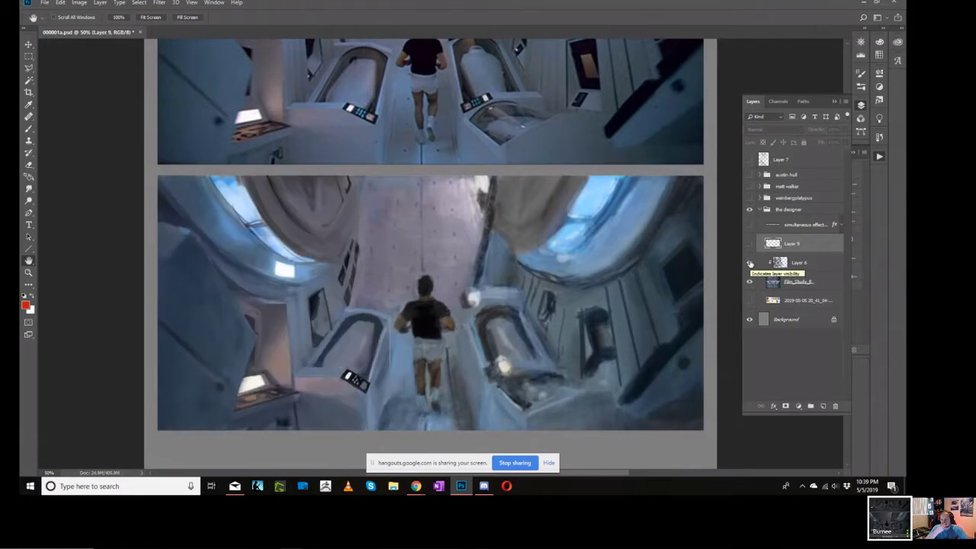
left_click(750, 264)
left_click(750, 264)
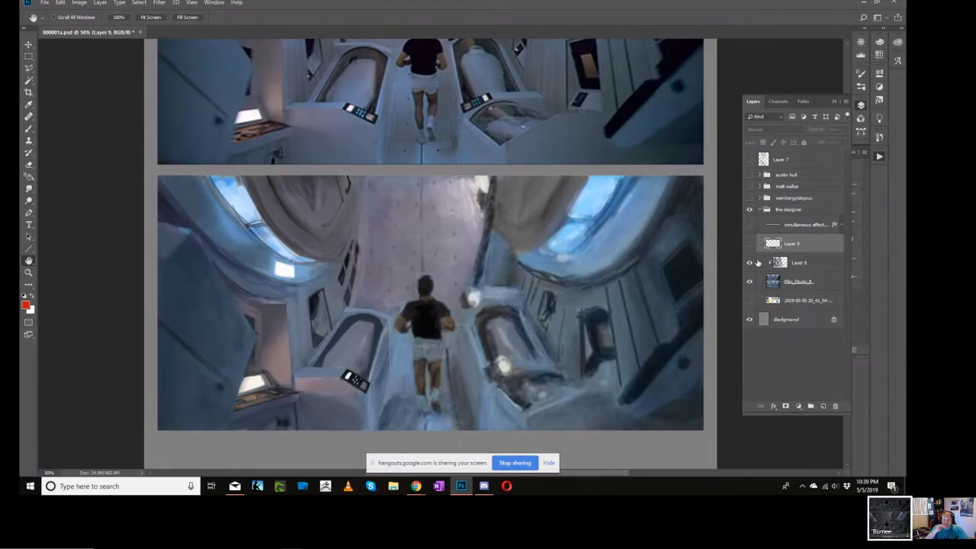
left_click(750, 264)
left_click(750, 264)
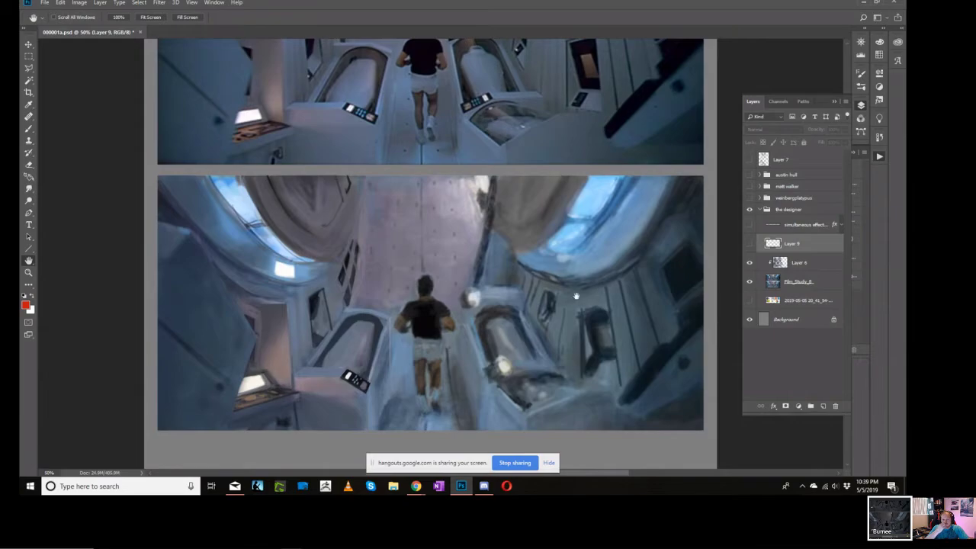
At 25% with both frames centred, toggle Layer 6 again, leave it hidden, and select Film_Study_8.
key("z")
left_click_drag(576, 295, 423, 302)
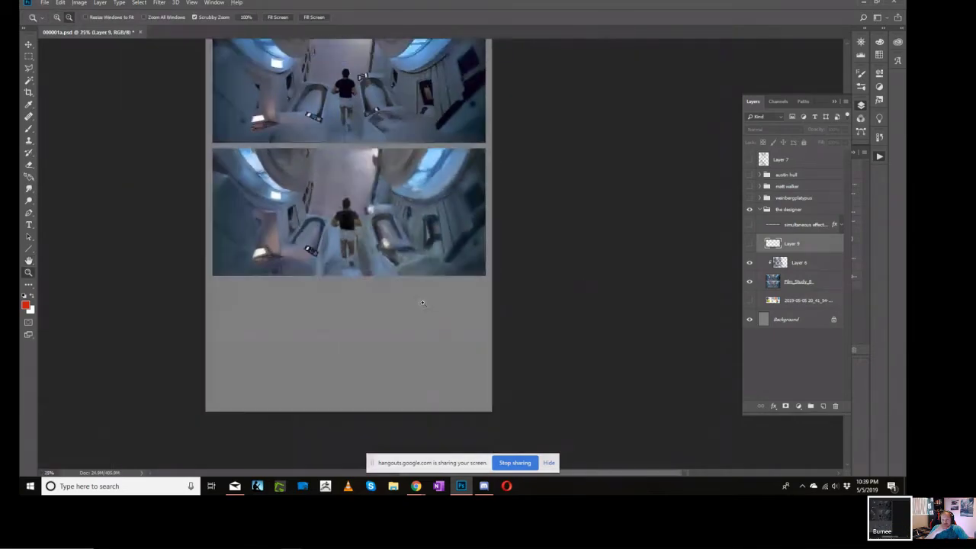
key("h")
left_click_drag(440, 241, 512, 356)
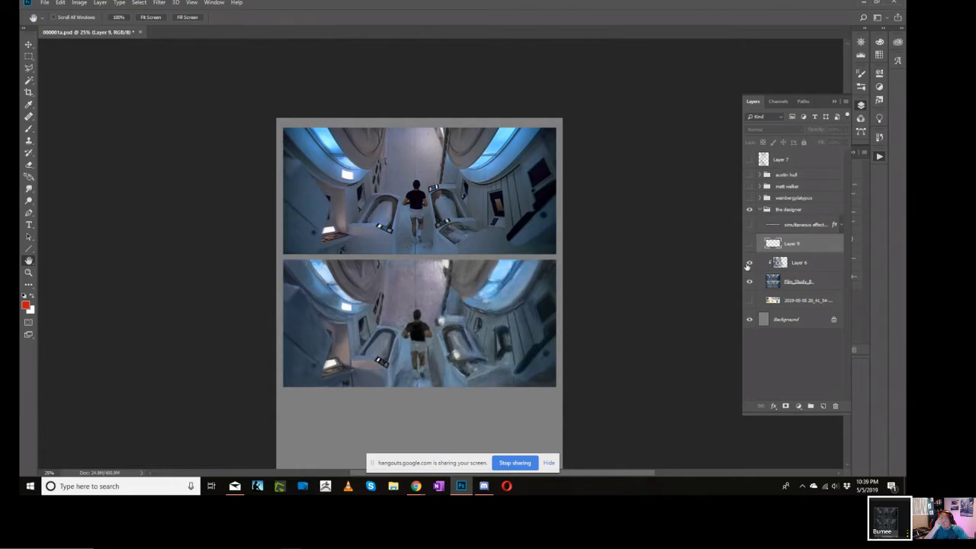
left_click(750, 263)
left_click(750, 263)
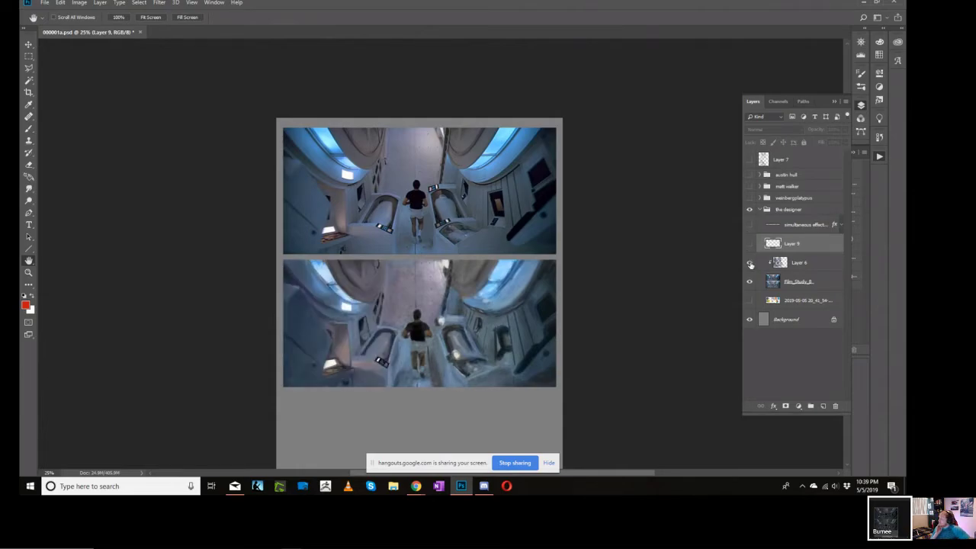
left_click(750, 263)
left_click(750, 264)
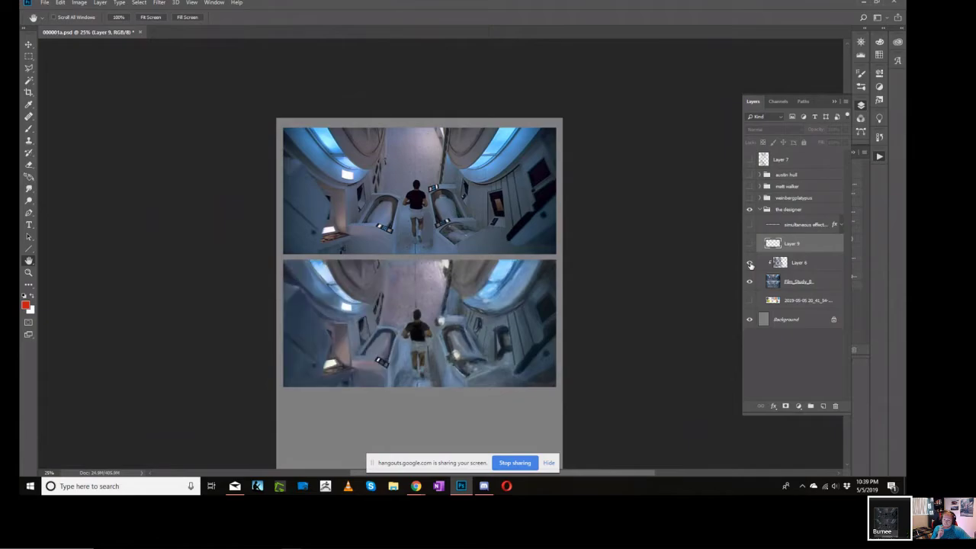
left_click(750, 263)
left_click(750, 264)
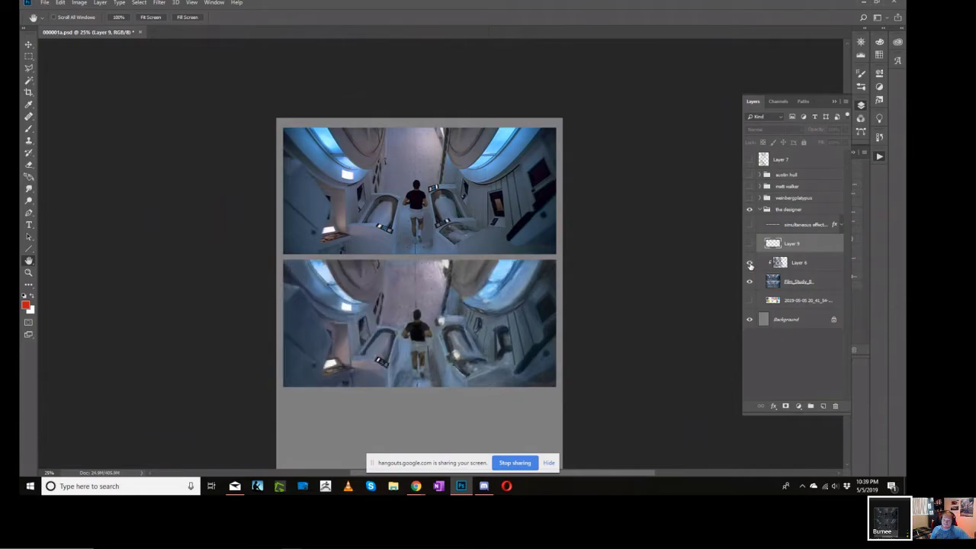
left_click(750, 263)
left_click(750, 264)
left_click(750, 263)
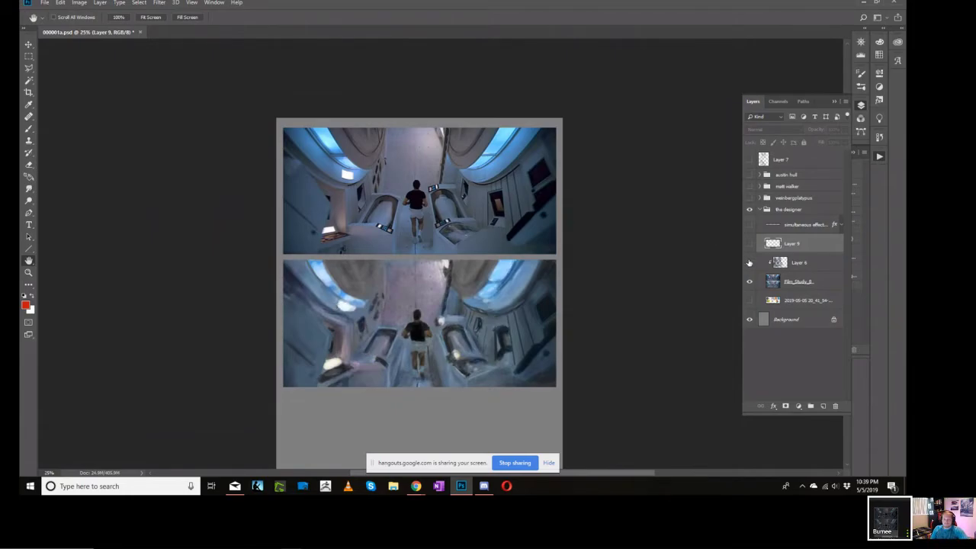
left_click(795, 281)
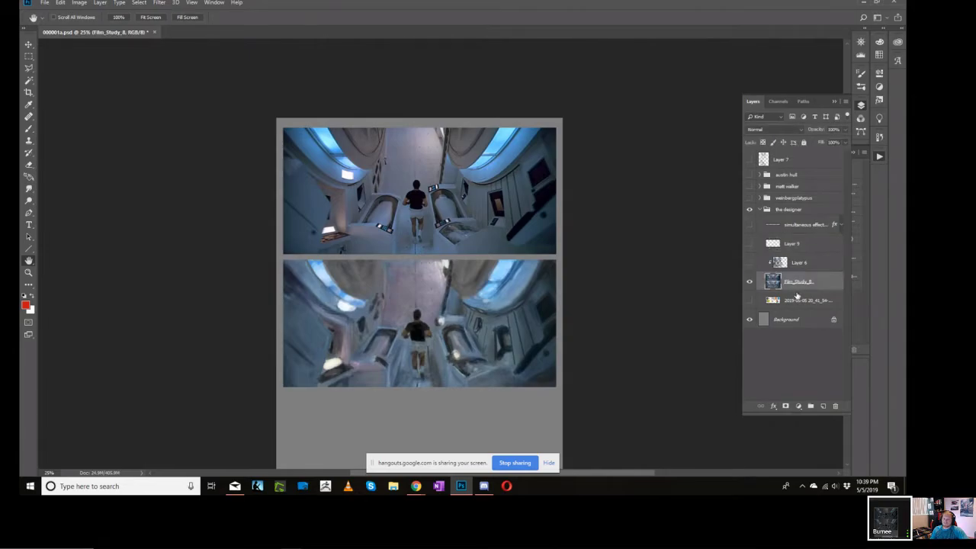
Add a new layer clipped above Film_Study_8 and fill its top half with page-sampled light grey.
left_click(823, 406)
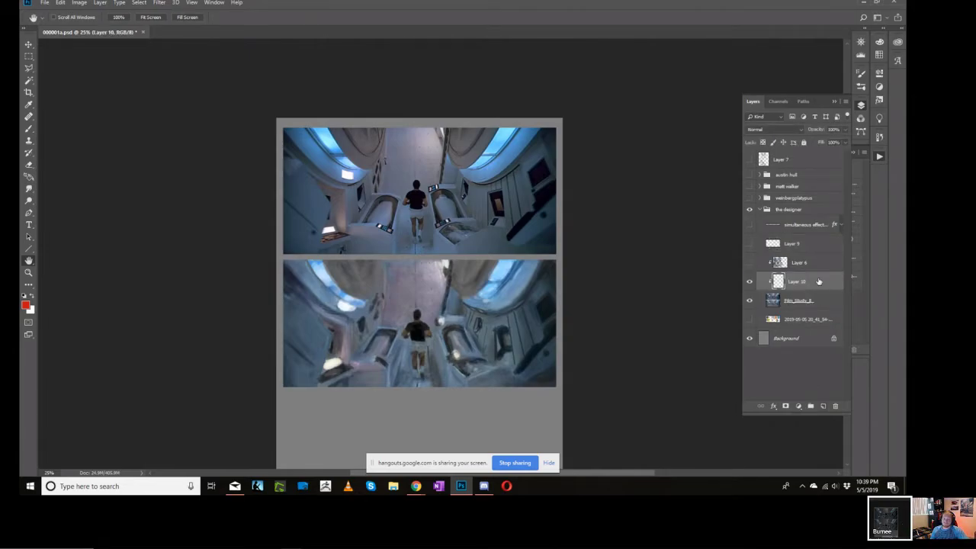
key("m")
left_click_drag(274, 117, 593, 257)
key("i")
left_click(561, 273)
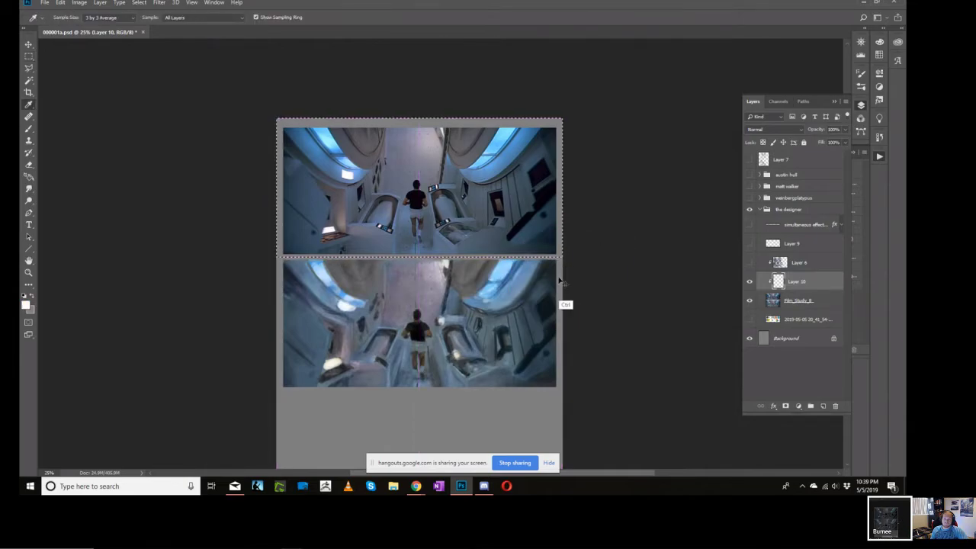
key("alt+BackSpace")
key("ctrl+d")
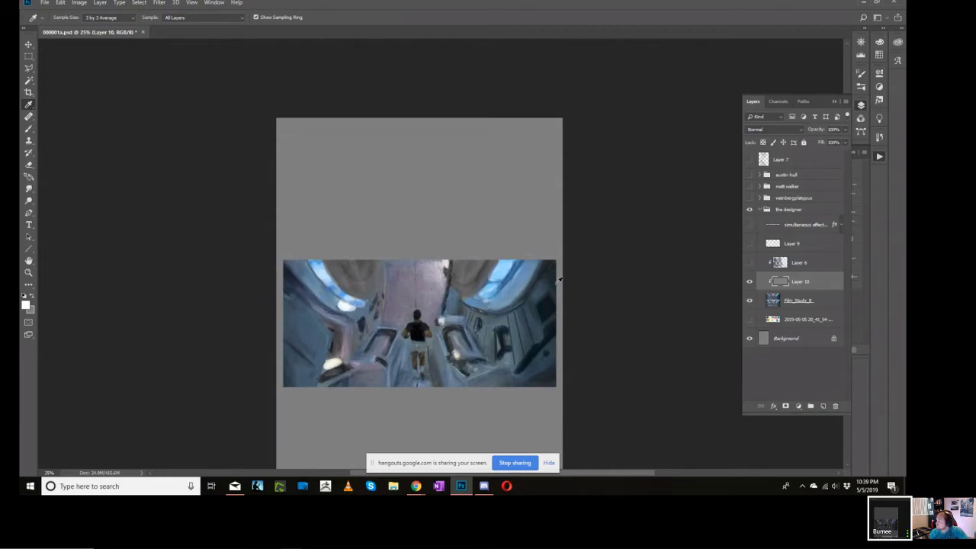
Hide the grey Layer 10, turn Layer 6 back on, and make Layer 6 active.
left_click(749, 281)
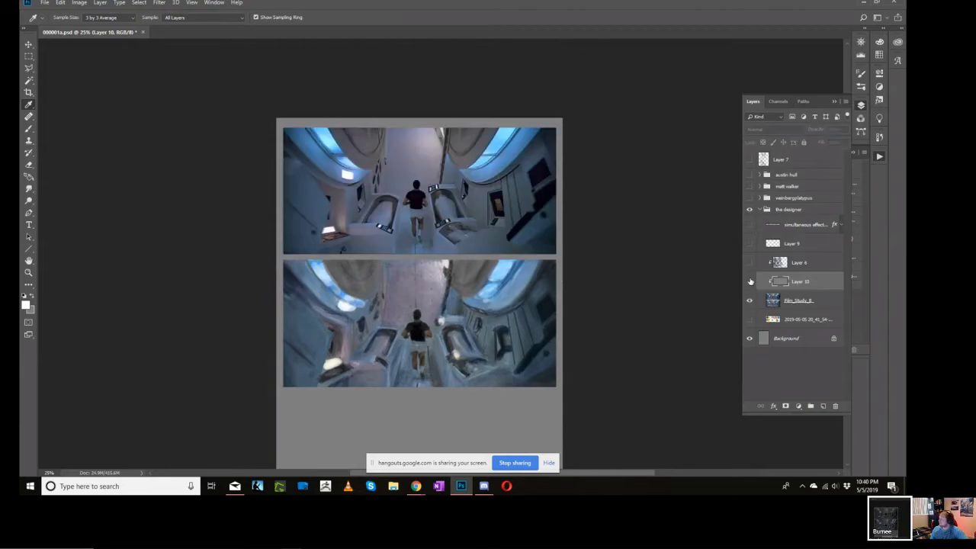
left_click(749, 262)
left_click(750, 263)
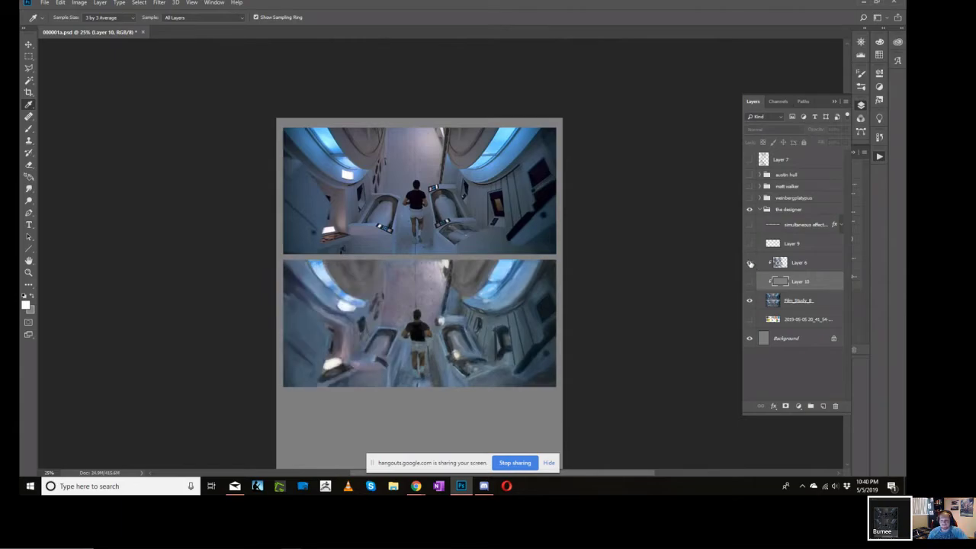
left_click(749, 263)
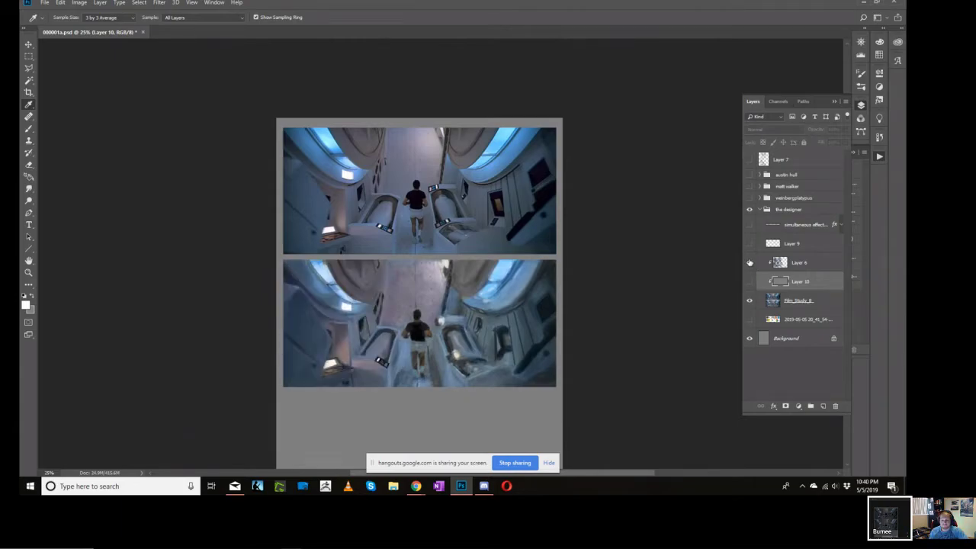
left_click(794, 263)
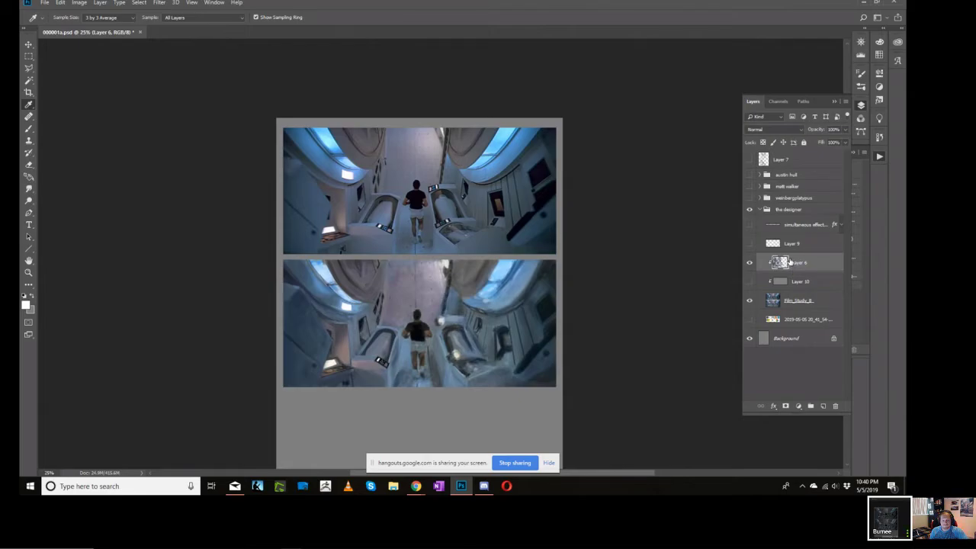
Sample blues and purples from both film stills in the foreground Color Picker, then cancel.
left_click(26, 304)
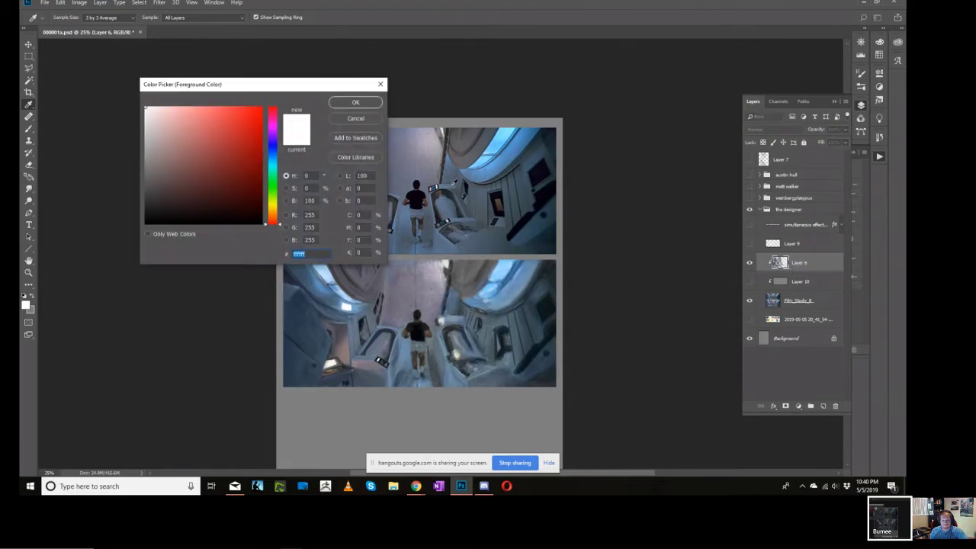
left_click_drag(324, 86, 671, 143)
left_click(456, 248)
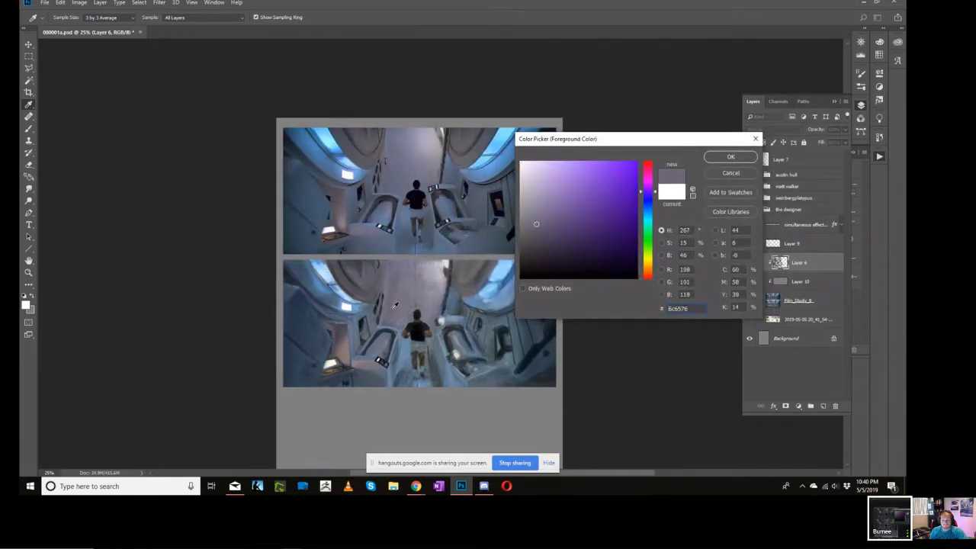
left_click(393, 163)
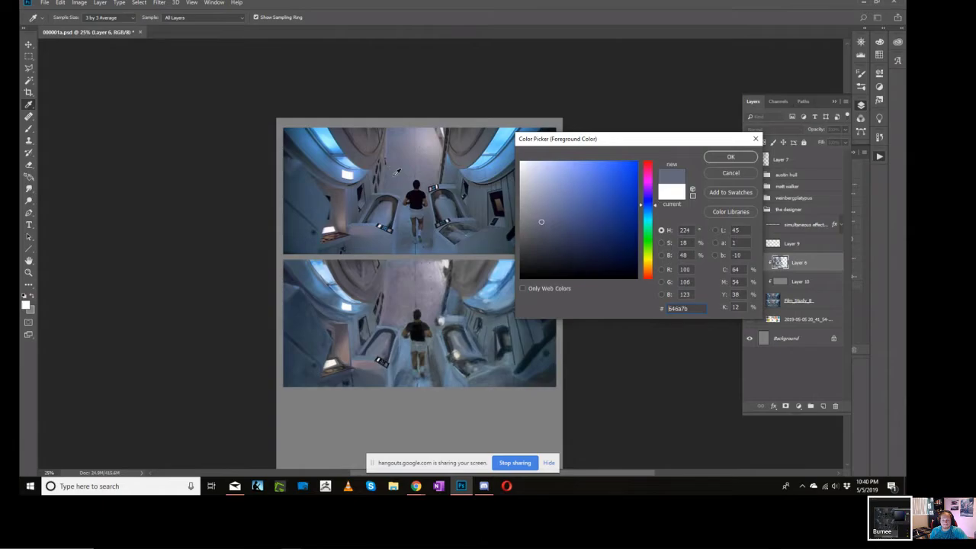
left_click(407, 256)
left_click(409, 291)
left_click(402, 301)
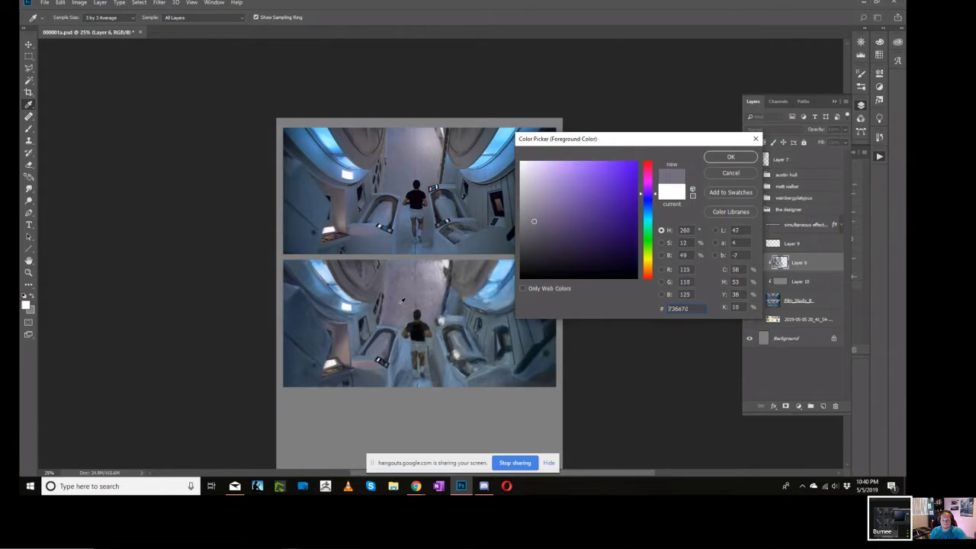
left_click(399, 168)
left_click(400, 167)
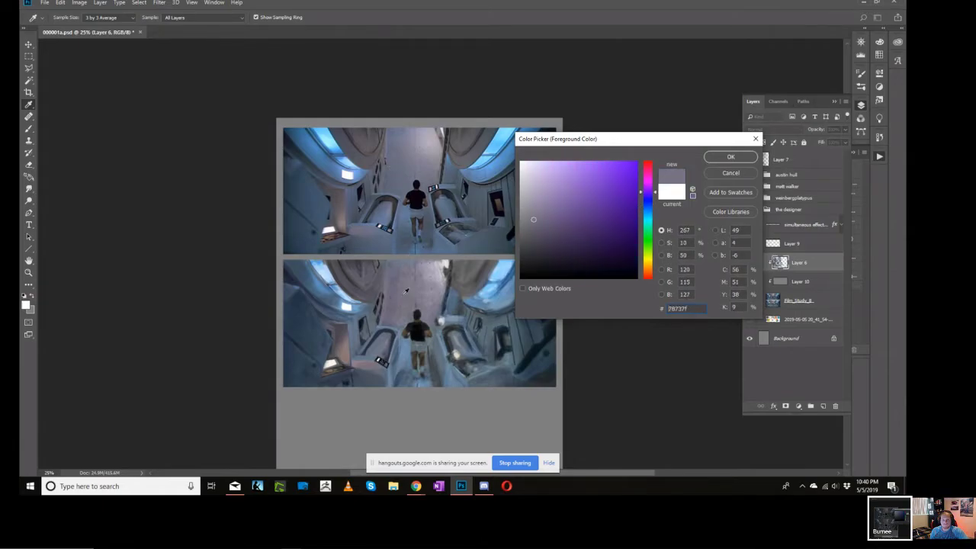
left_click(429, 148)
left_click(730, 173)
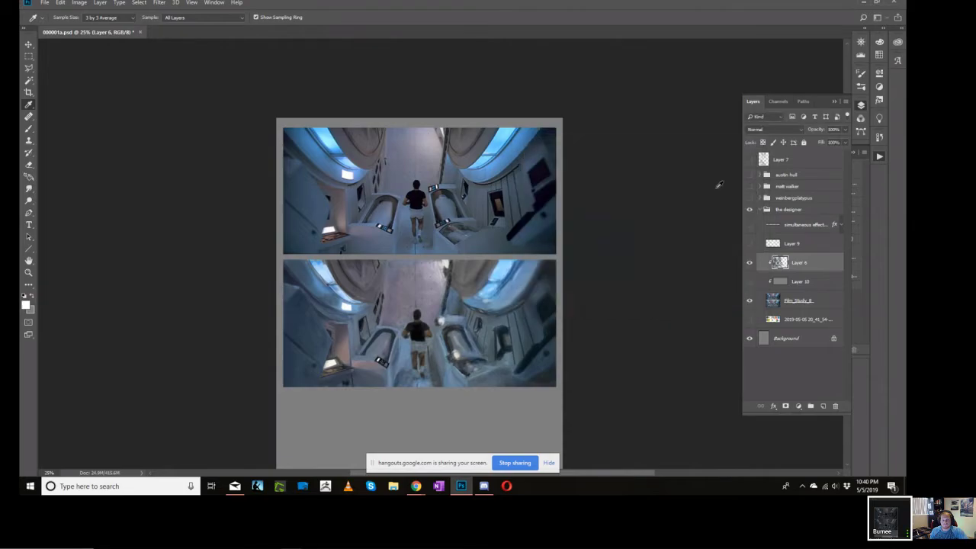
Zoom to 33.3%, pan below the stills, and turn on the colour reference charts layer.
left_click(467, 276)
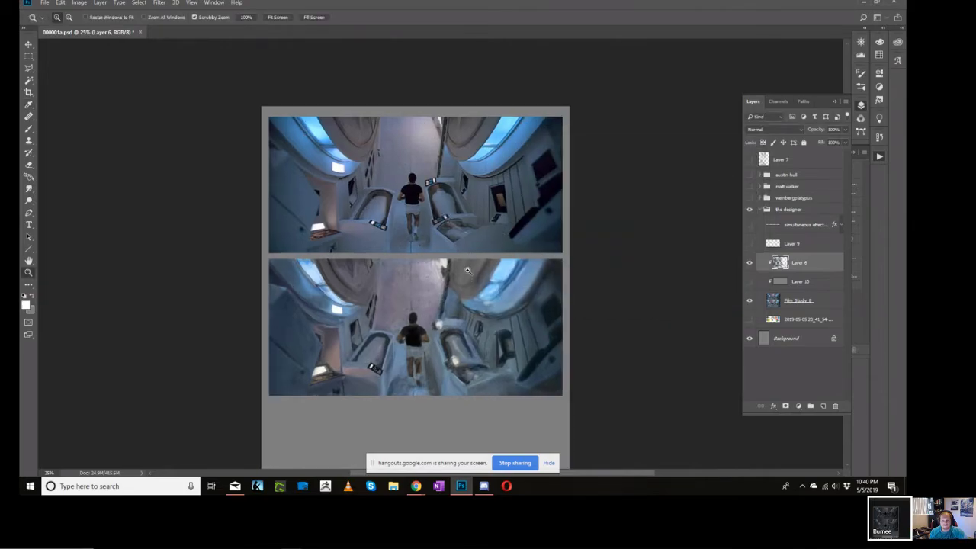
key("h")
left_click_drag(541, 78, 566, 198)
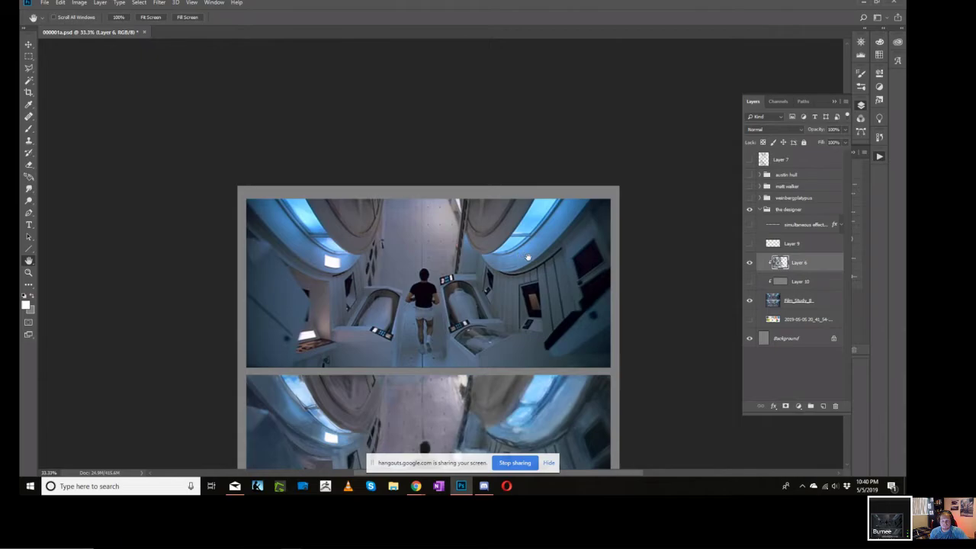
left_click_drag(526, 259, 480, 282)
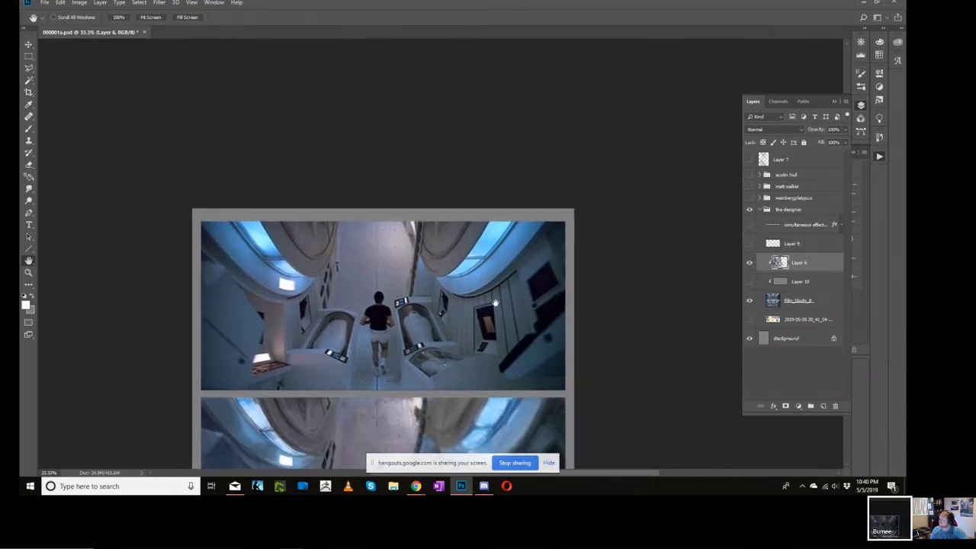
left_click_drag(497, 312, 484, 183)
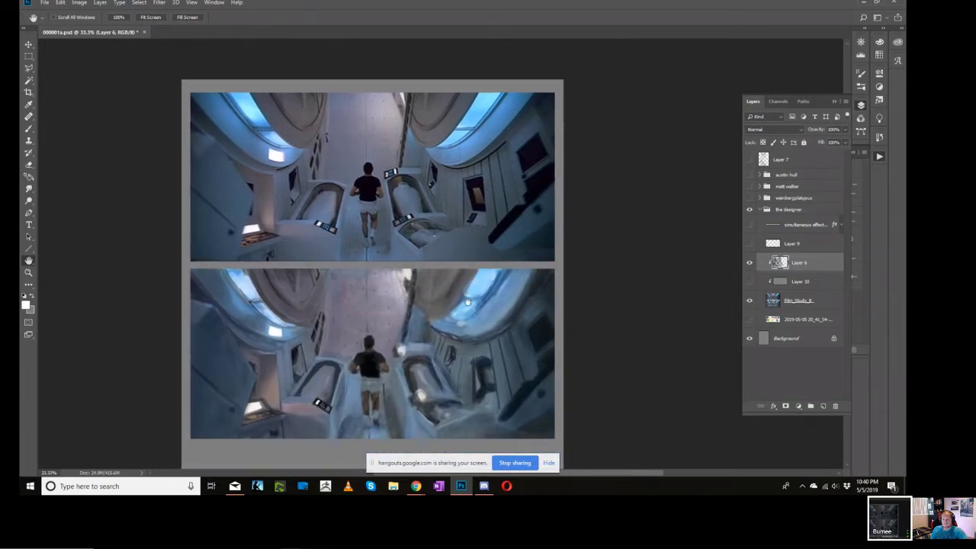
left_click_drag(451, 375, 462, 209)
left_click(748, 319)
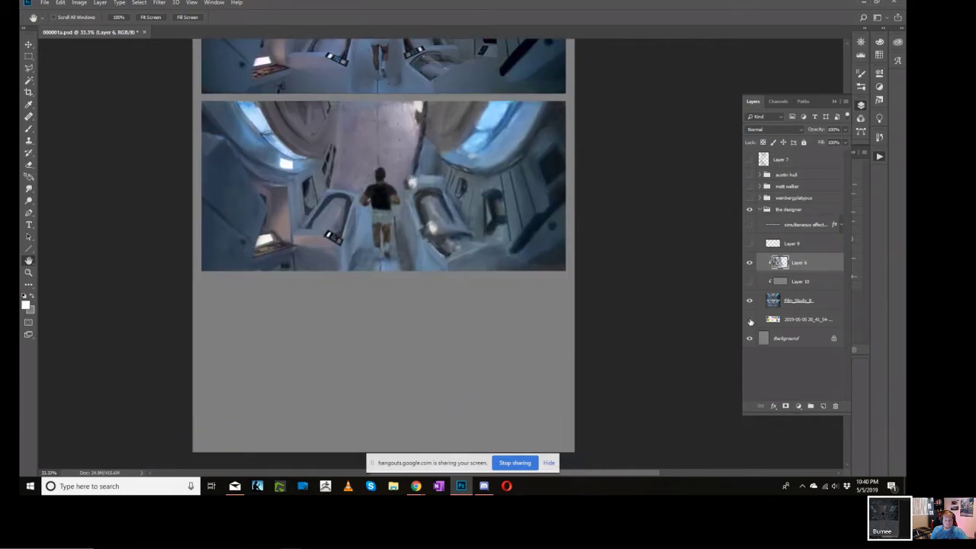
Show the colour-chart and 'simultaneous effect + color wheel' caption layers and zoom in on the A/B chart.
left_click(800, 319)
left_click_drag(442, 314, 530, 309)
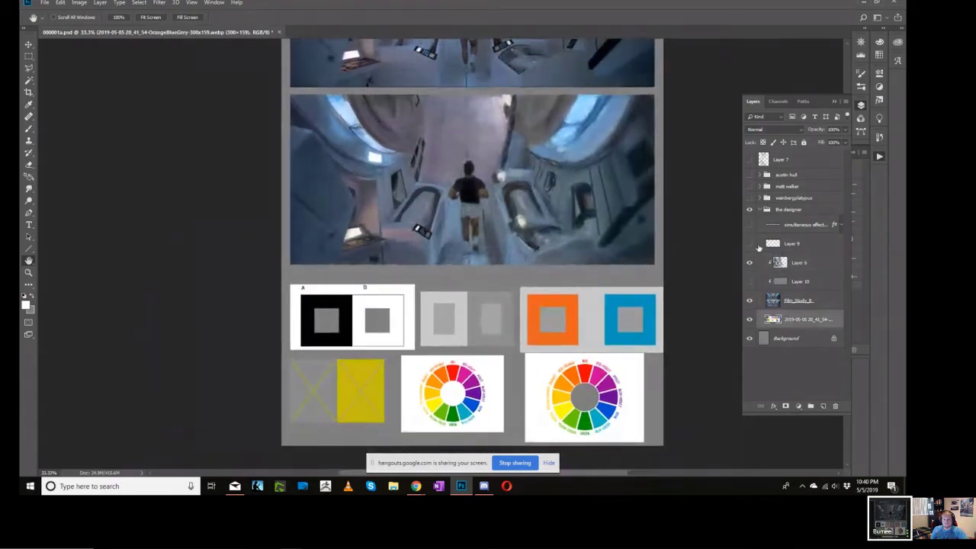
left_click(748, 224)
key("z")
left_click(378, 287)
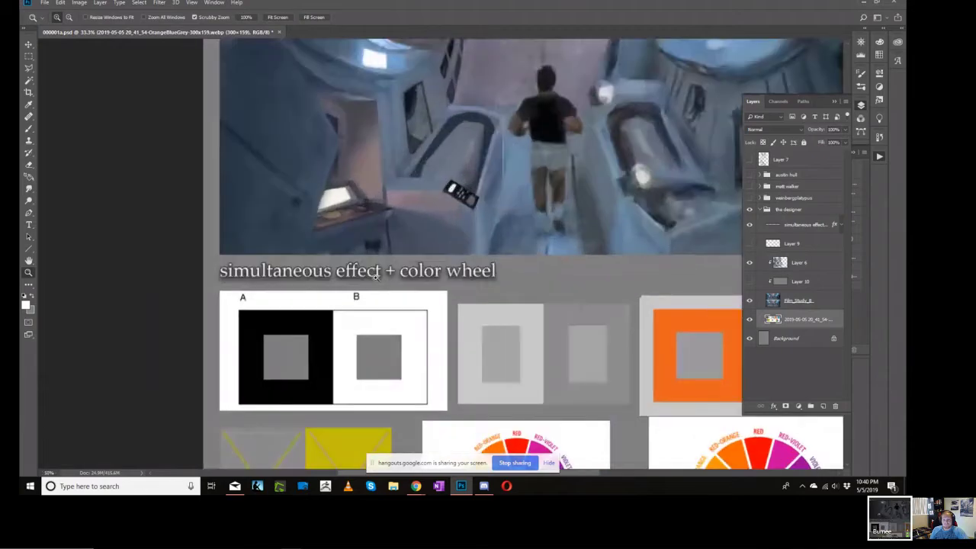
key("h")
left_click_drag(451, 312, 429, 261)
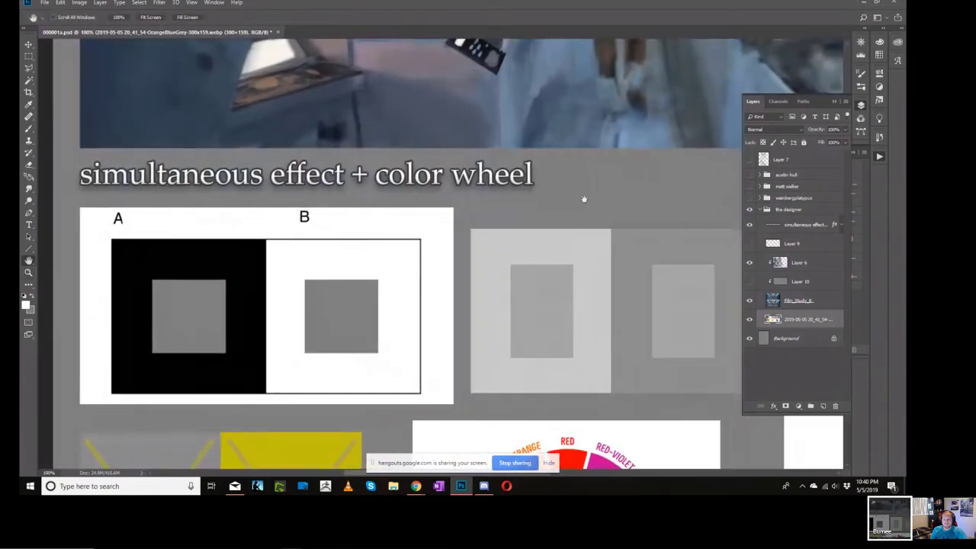
left_click_drag(584, 201, 557, 220)
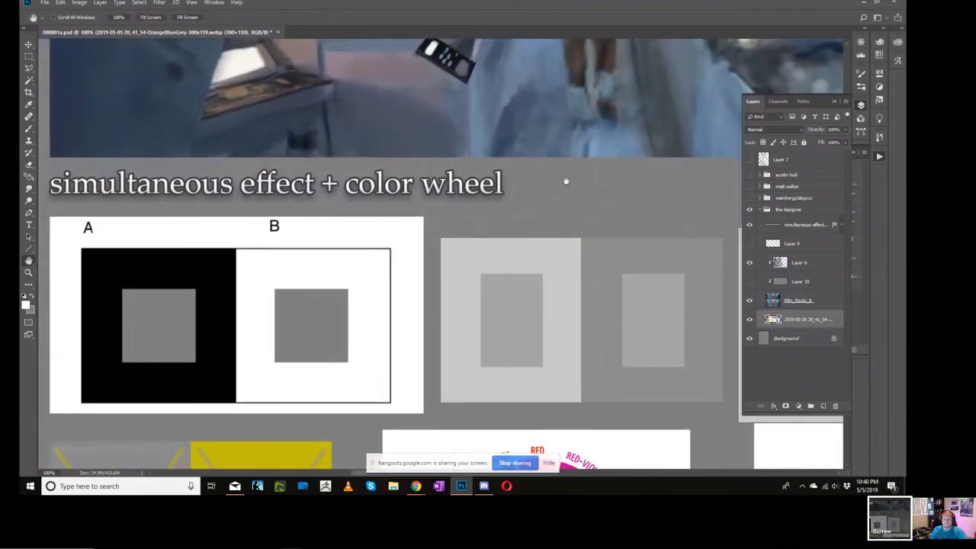
On Layer 9, draw red (ff0000) X marks over squares A and B, then undo them.
left_click(803, 244)
left_click(748, 244)
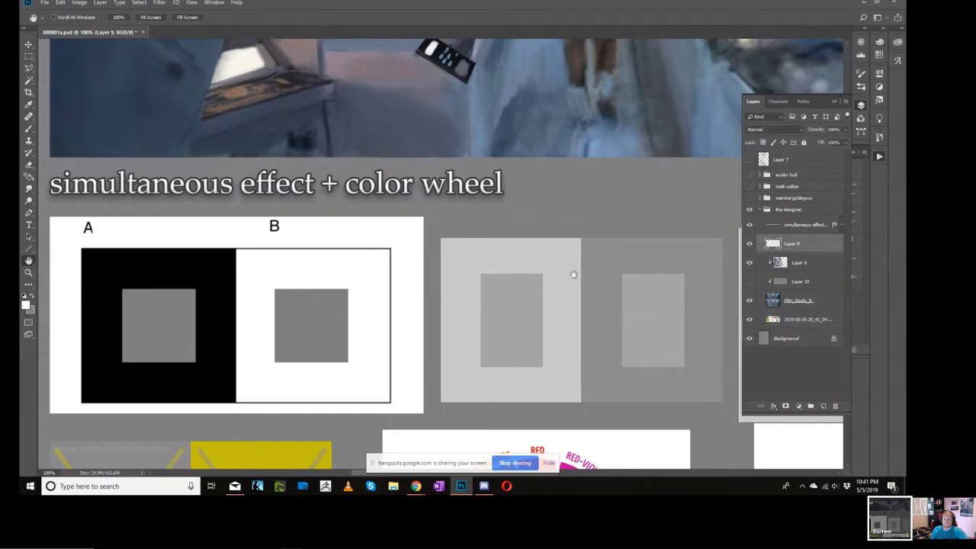
left_click(25, 305)
type("ff0000")
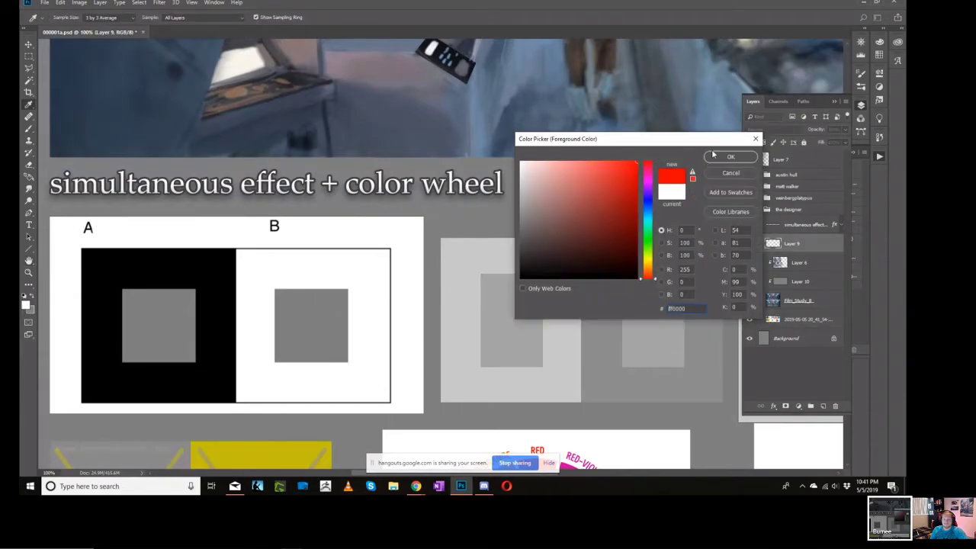
left_click(730, 157)
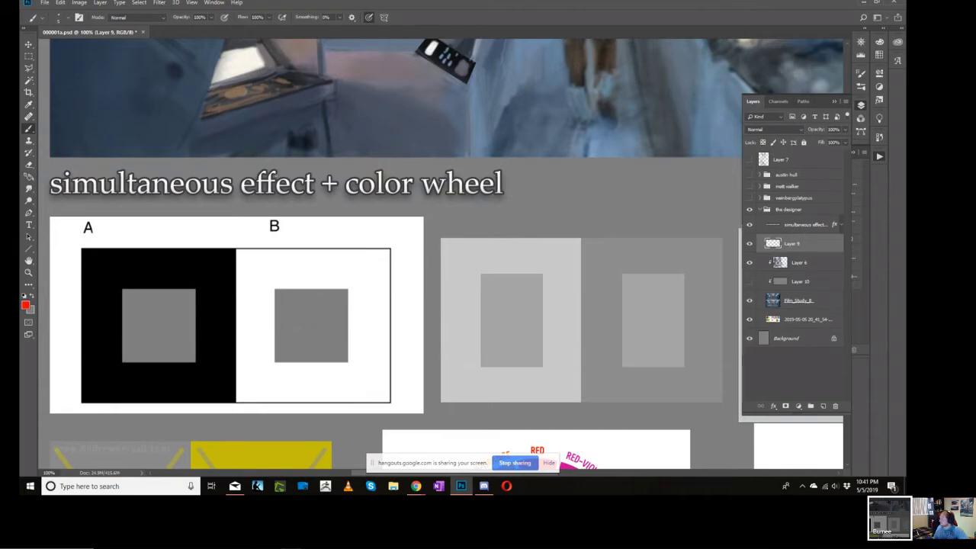
left_click_drag(191, 352, 202, 364)
left_click_drag(183, 296, 127, 364)
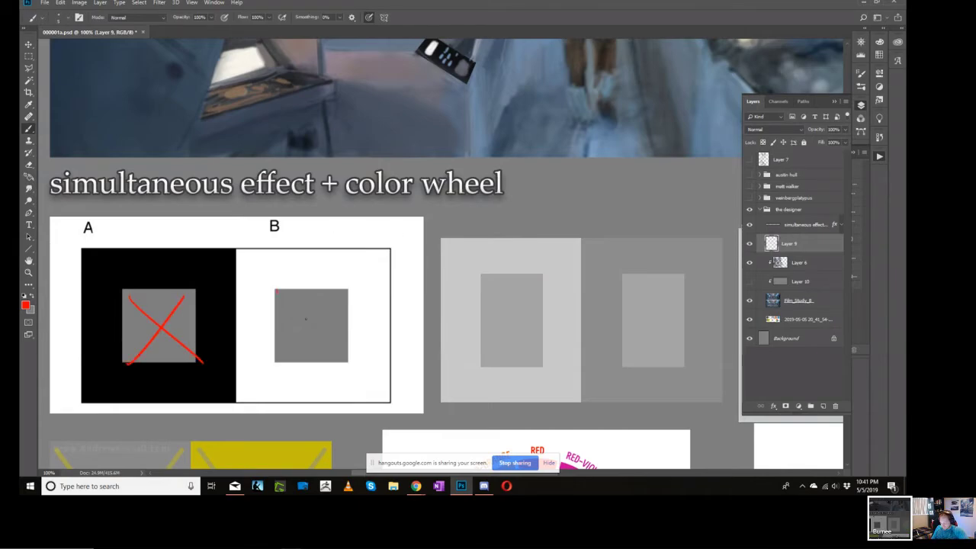
left_click_drag(276, 290, 346, 360)
left_click_drag(343, 292, 276, 365)
key("ctrl+z")
key("ctrl+z")
key("ctrl+z")
key("ctrl+z")
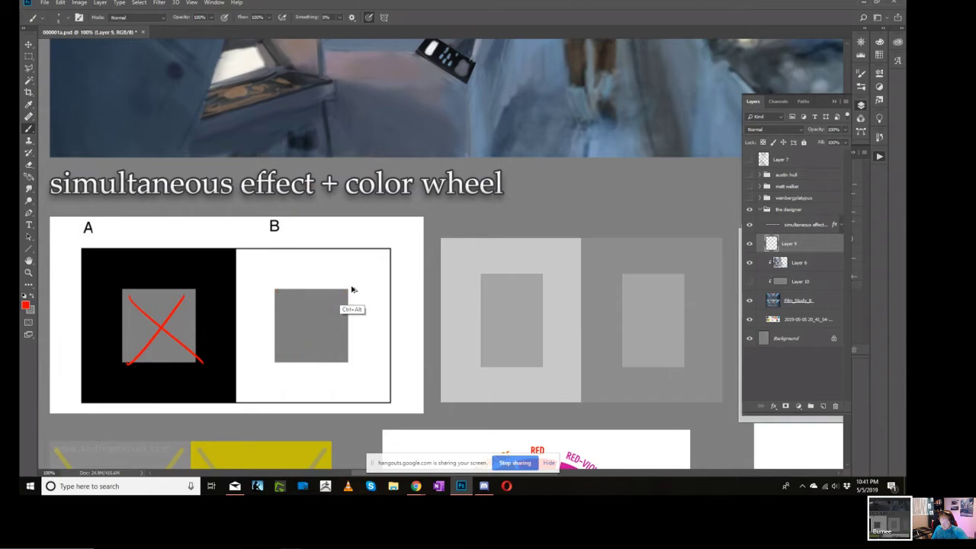
Sample square A's grey and the black and white surrounds in the Color Picker, then cancel.
left_click(25, 305)
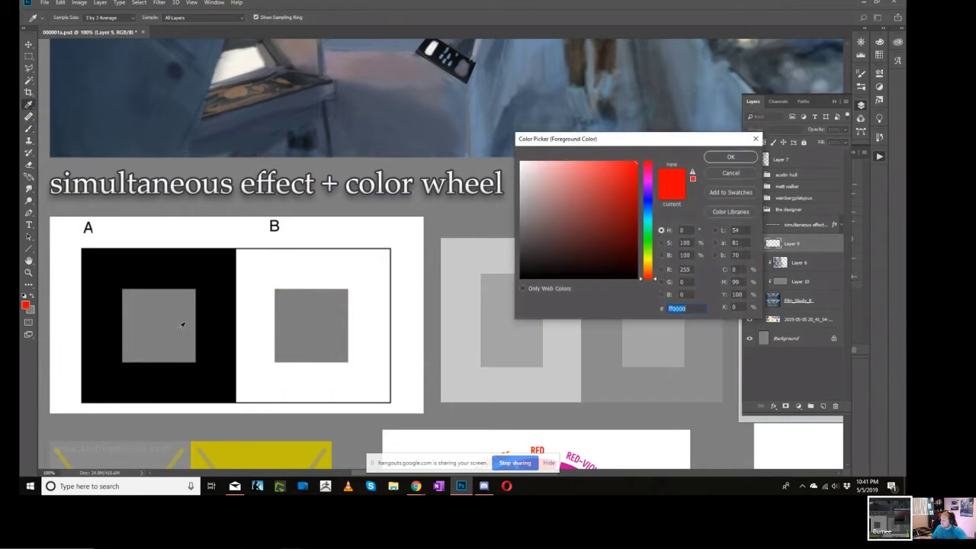
left_click(175, 328)
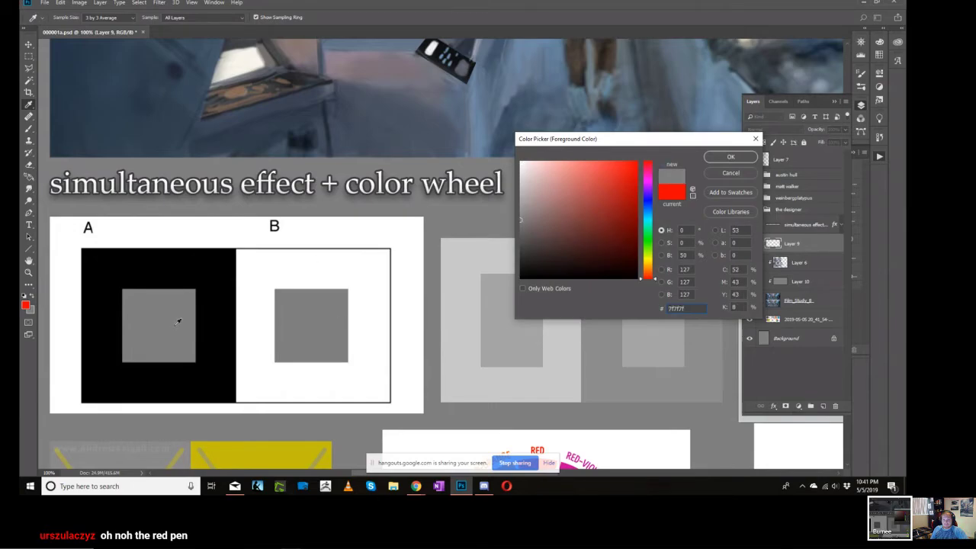
left_click(193, 253)
left_click(330, 253)
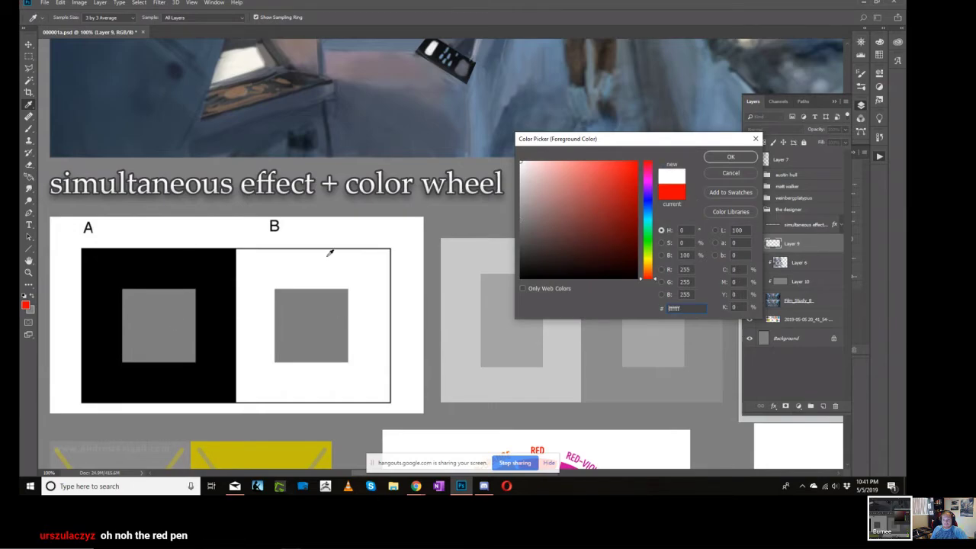
left_click(731, 174)
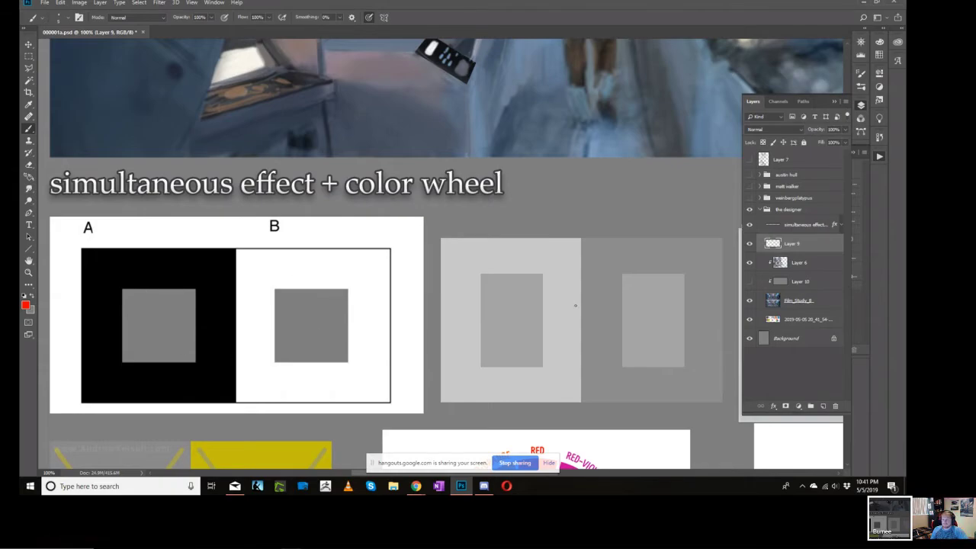
Zoom in and centre the view on the two grey rectangles.
key("z")
left_click_drag(574, 305, 409, 322)
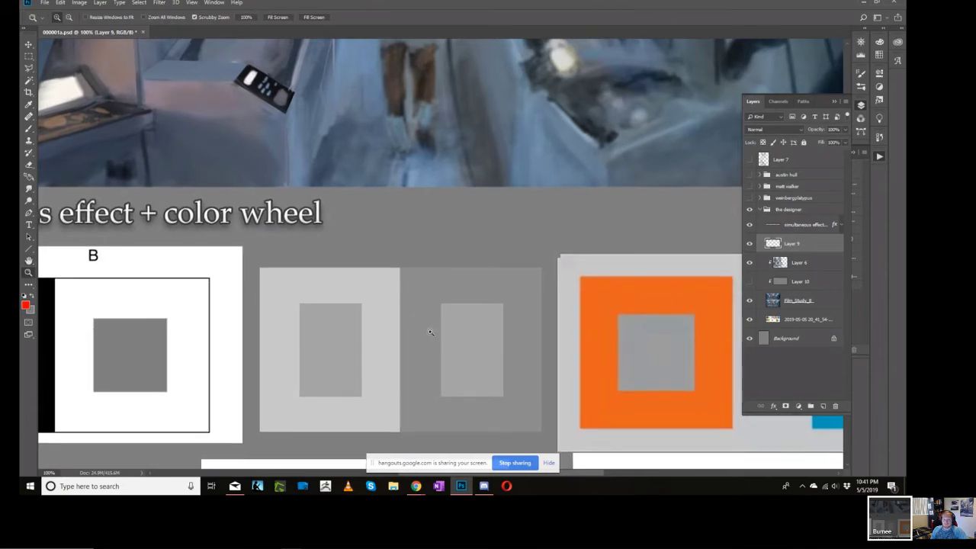
left_click(430, 332)
key("h")
left_click_drag(468, 323, 505, 207)
Sample the left inner grey rectangle and its light and dark surrounds, then cancel the picker.
key("i")
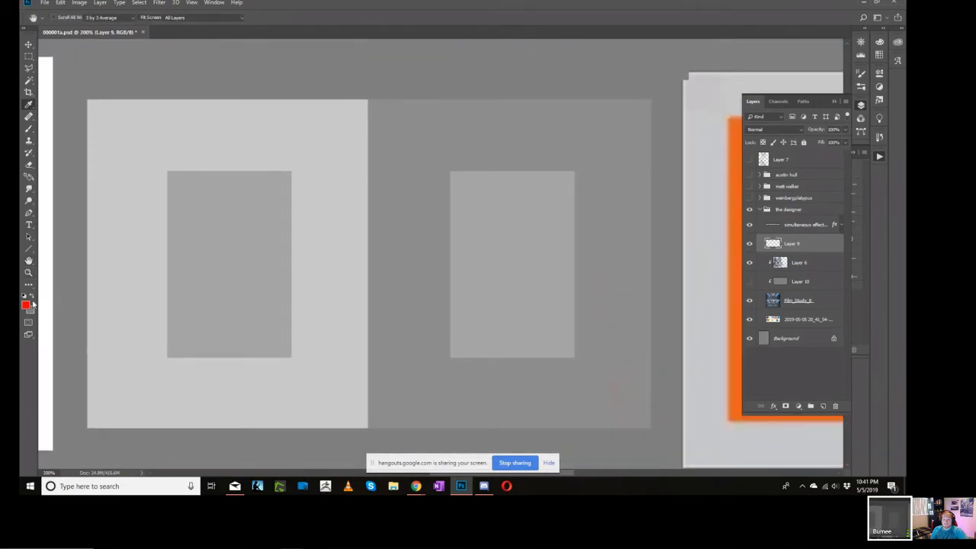
left_click(27, 305)
left_click(232, 274)
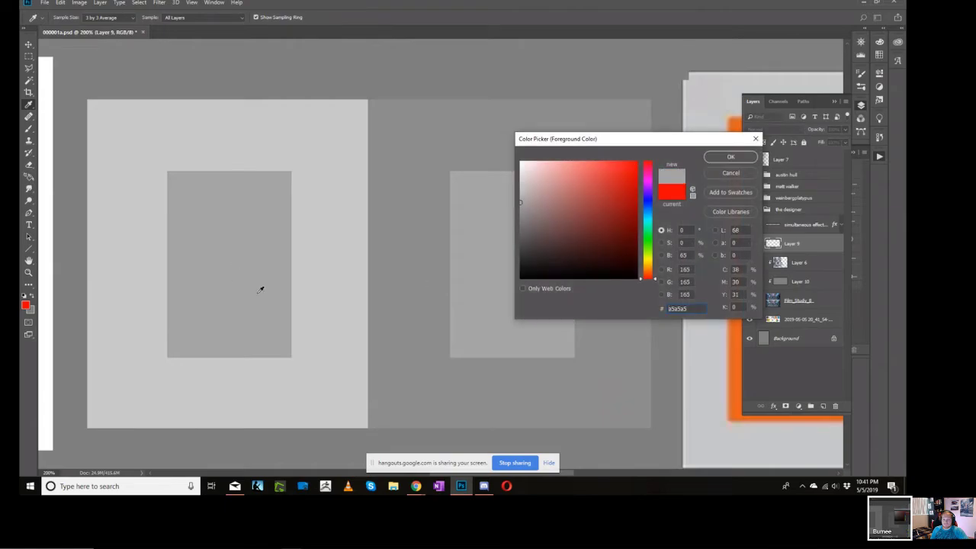
left_click(349, 297)
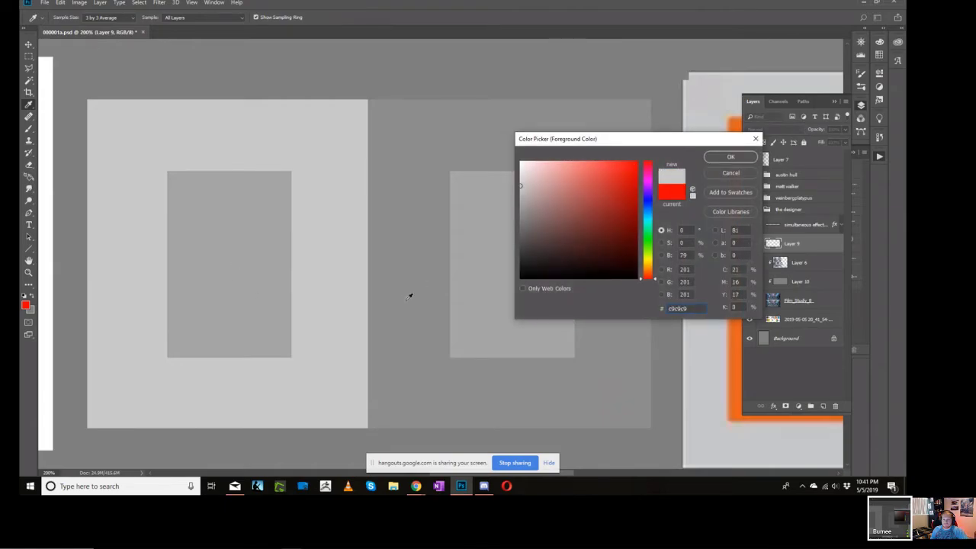
left_click(408, 289)
left_click(261, 290)
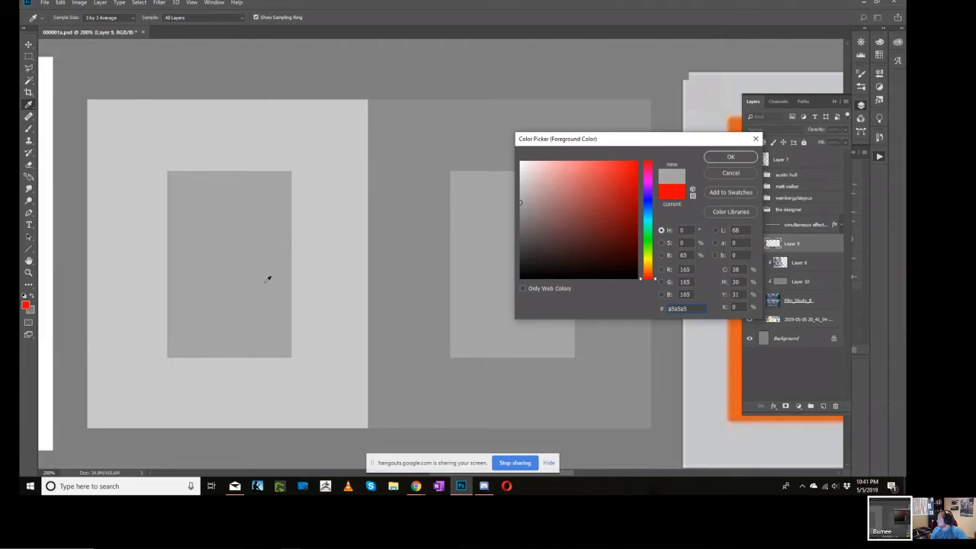
left_click(729, 174)
Pan to the orange and blue squares and zoom to 300% on the orange square.
key("h")
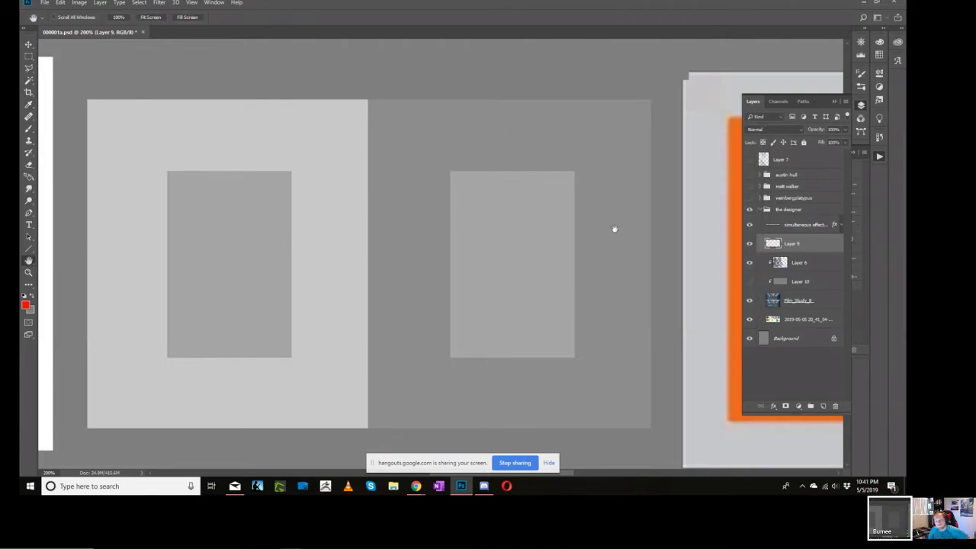
left_click_drag(614, 229, 424, 253)
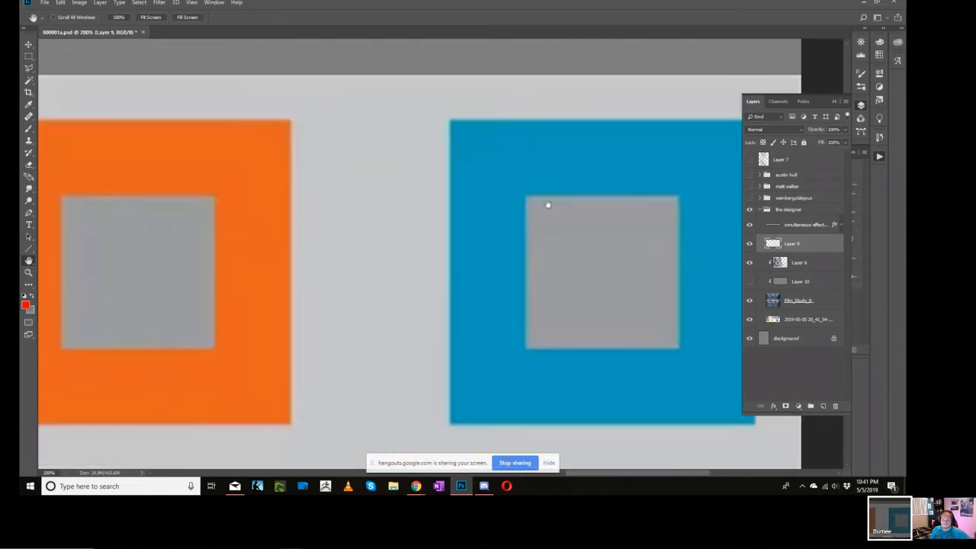
left_click_drag(267, 251, 366, 246)
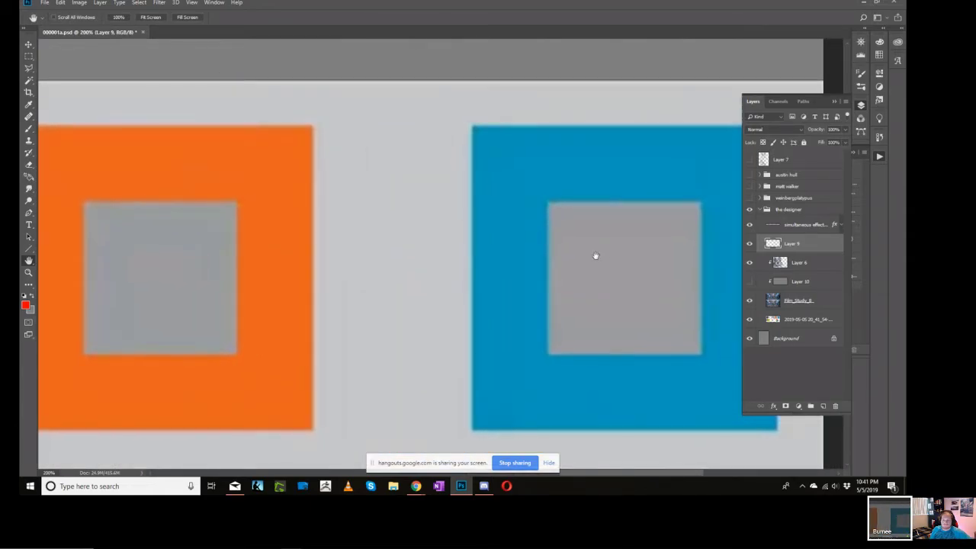
left_click_drag(595, 255, 600, 254)
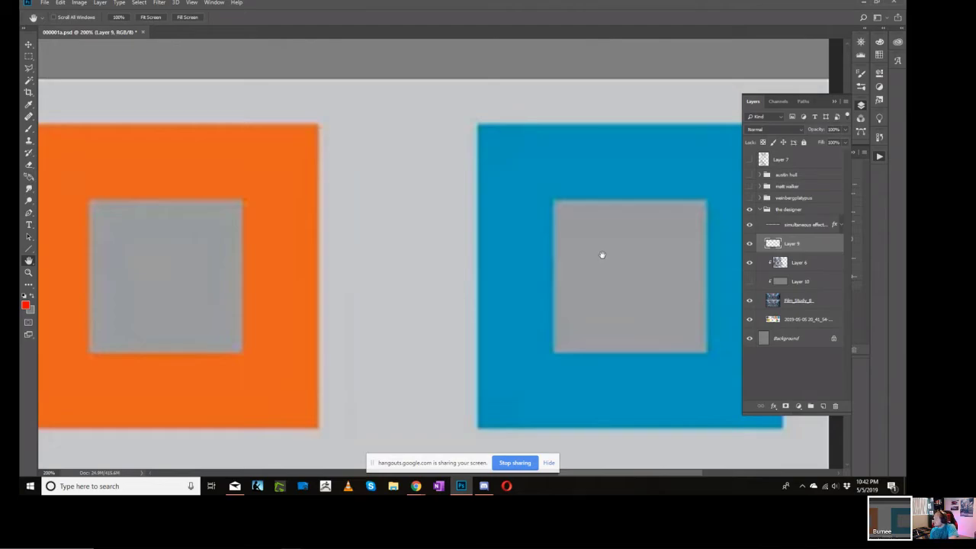
left_click_drag(472, 257, 594, 256)
key("z")
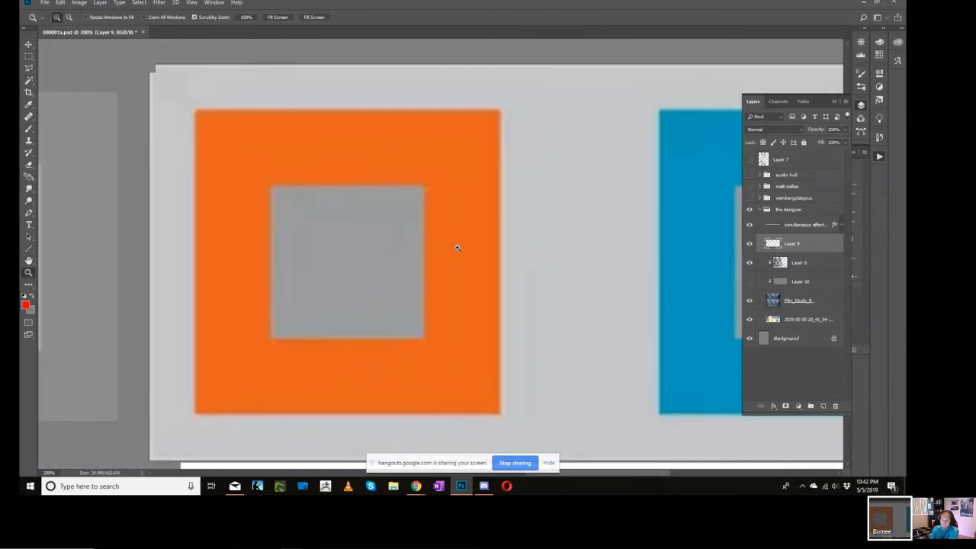
left_click(457, 248)
key("h")
left_click_drag(431, 263, 547, 237)
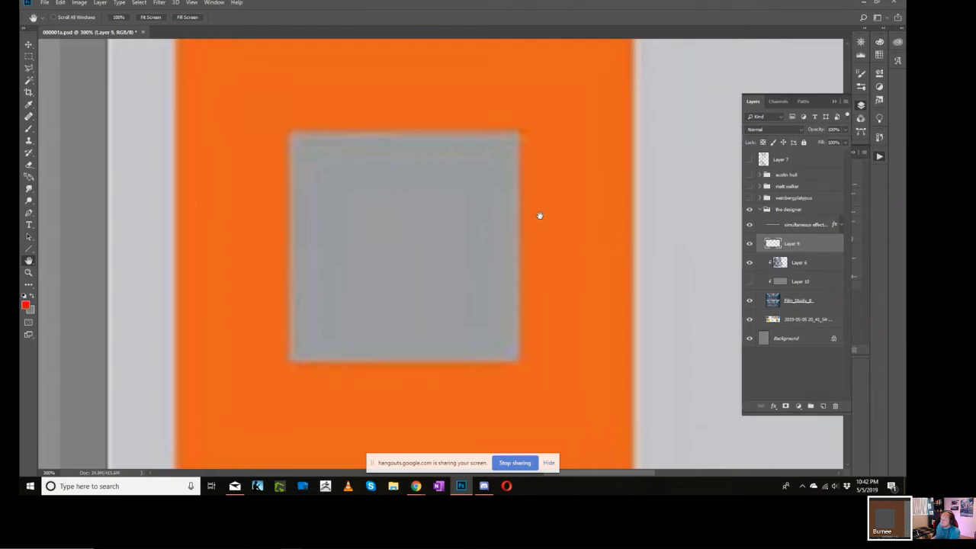
Make grey the foreground colour and sample the orange square's inner grey and orange surround.
left_click(30, 296)
left_click(25, 304)
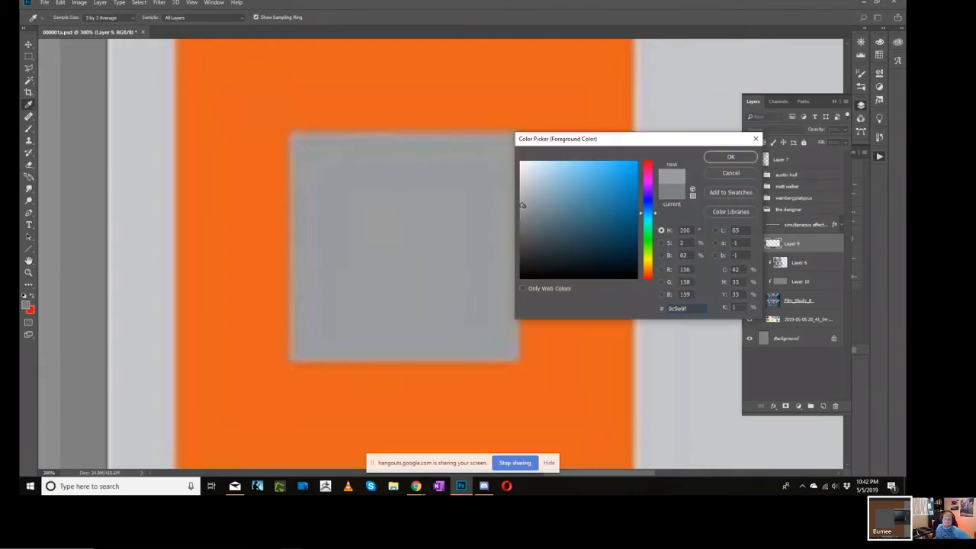
left_click_drag(523, 206, 513, 208)
left_click(405, 245)
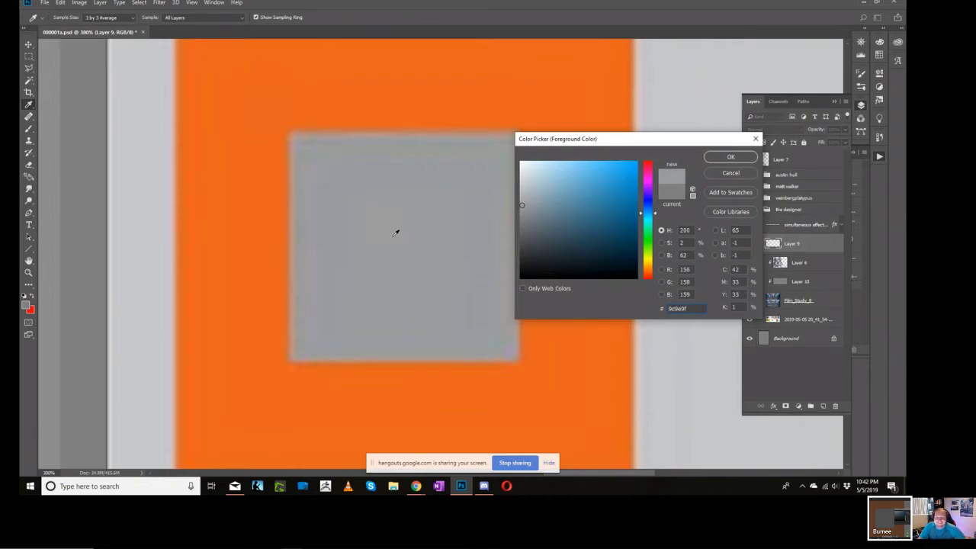
left_click(396, 233)
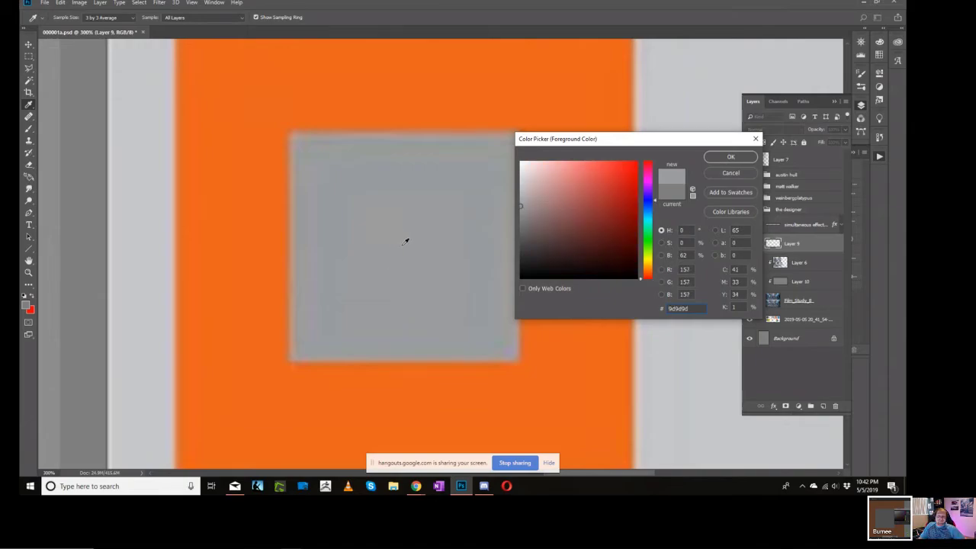
left_click(405, 243)
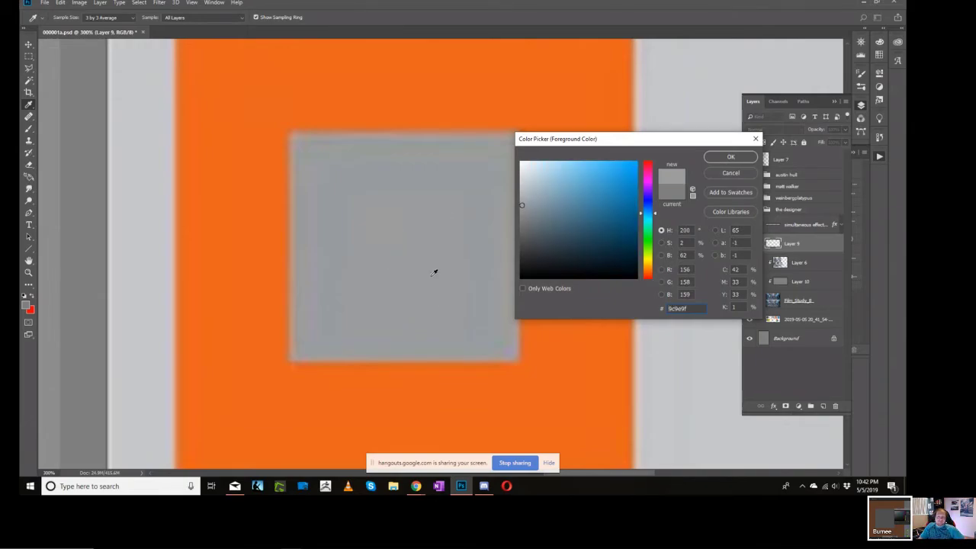
left_click(276, 277)
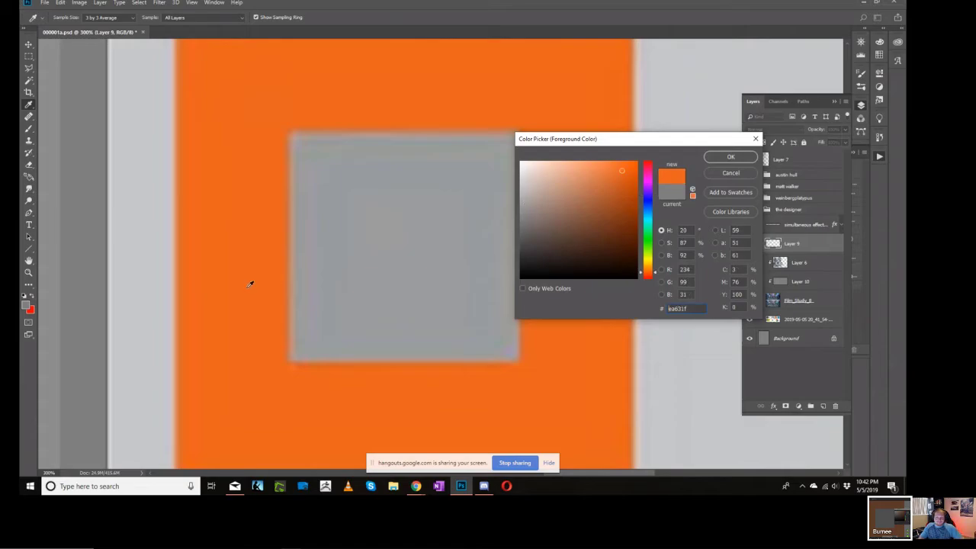
left_click(730, 174)
Compare the grey inside the blue square with its blue surround, then zoom back out.
key("h")
left_click_drag(622, 209, 251, 255)
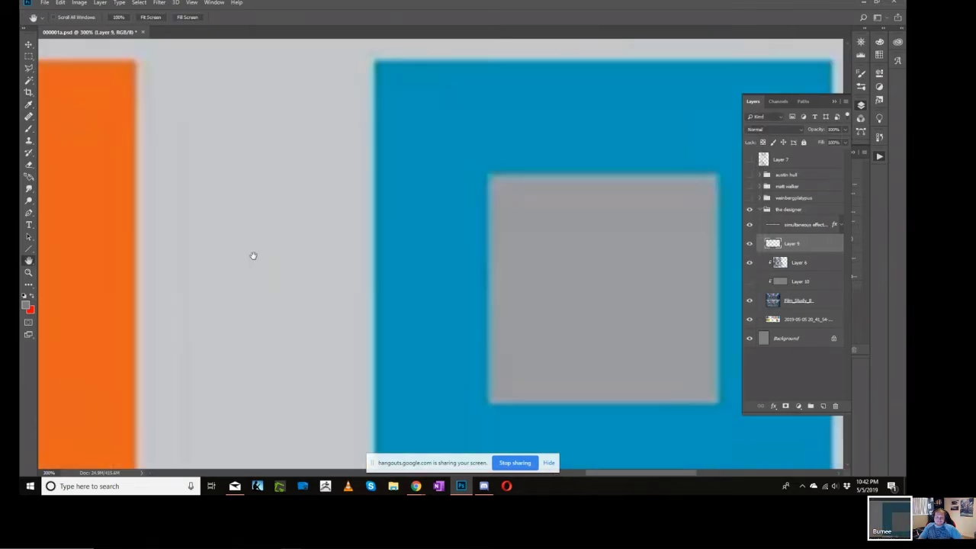
left_click_drag(566, 195, 610, 183)
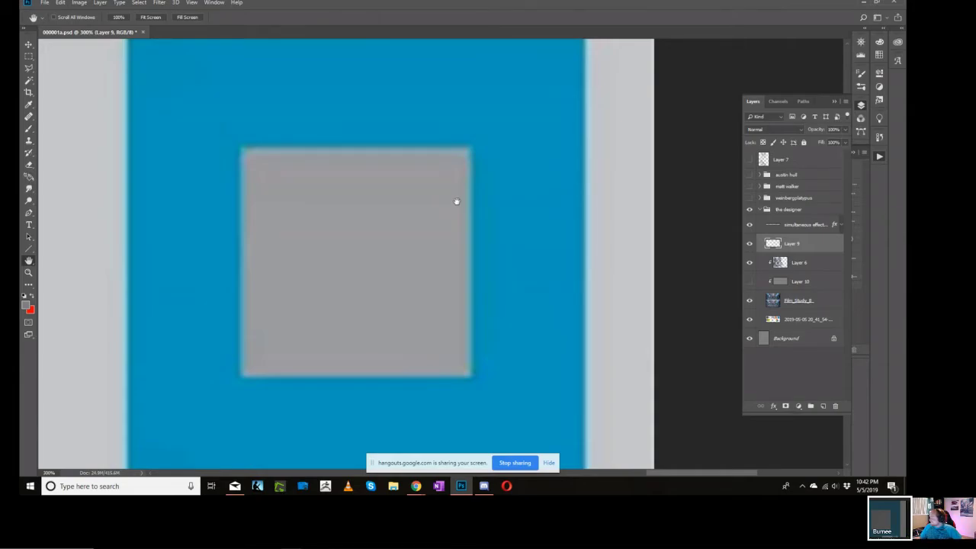
left_click(25, 304)
left_click(405, 277)
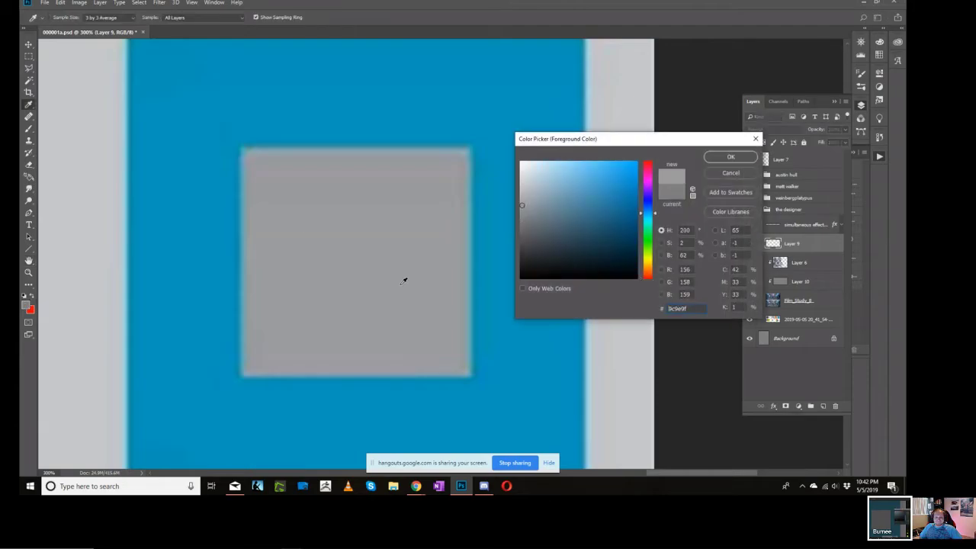
left_click(488, 262)
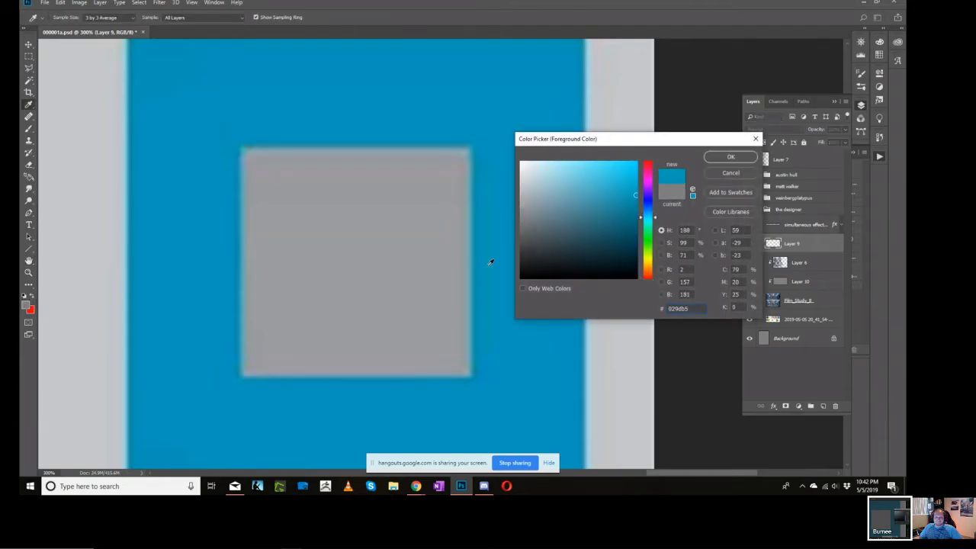
left_click(725, 174)
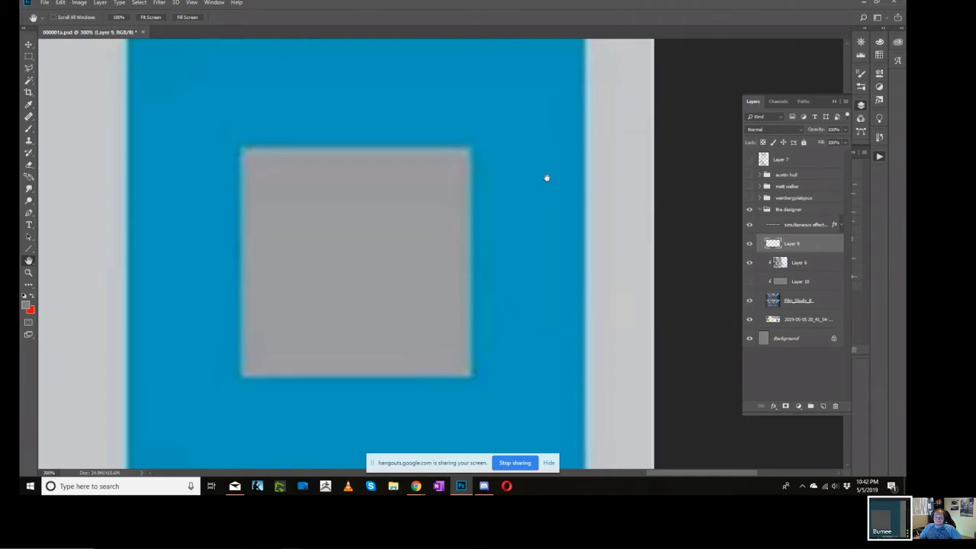
key("z")
left_click(405, 201, "alt")
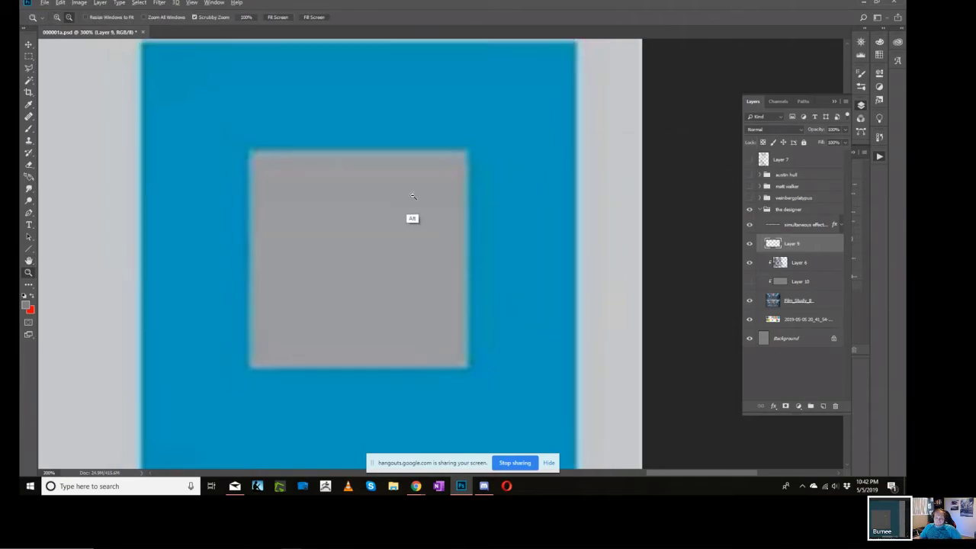
Zoom out to 100% and pan from the running-man film-still painting down to the colour wheel chart.
left_click(406, 201, "alt")
key("h")
left_click_drag(399, 185, 470, 268)
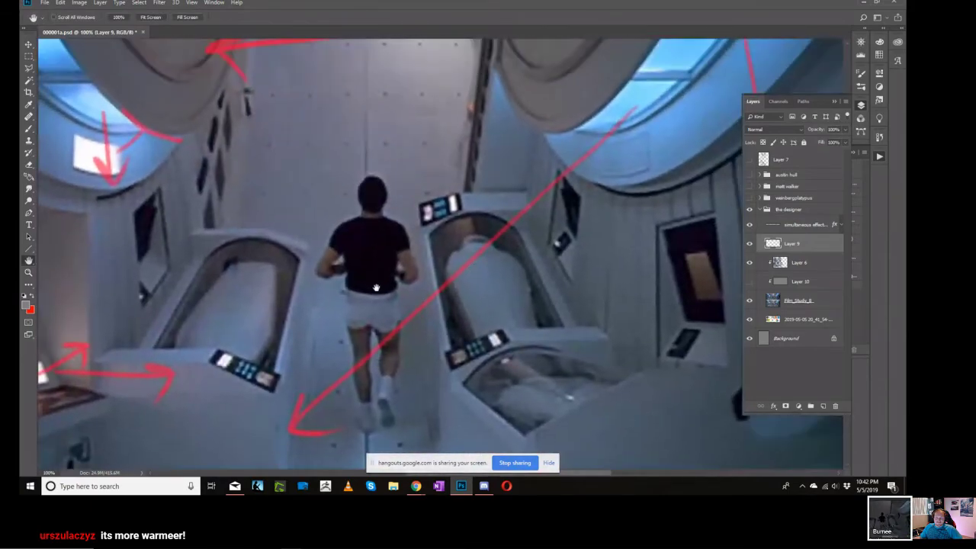
left_click_drag(313, 297, 331, 358)
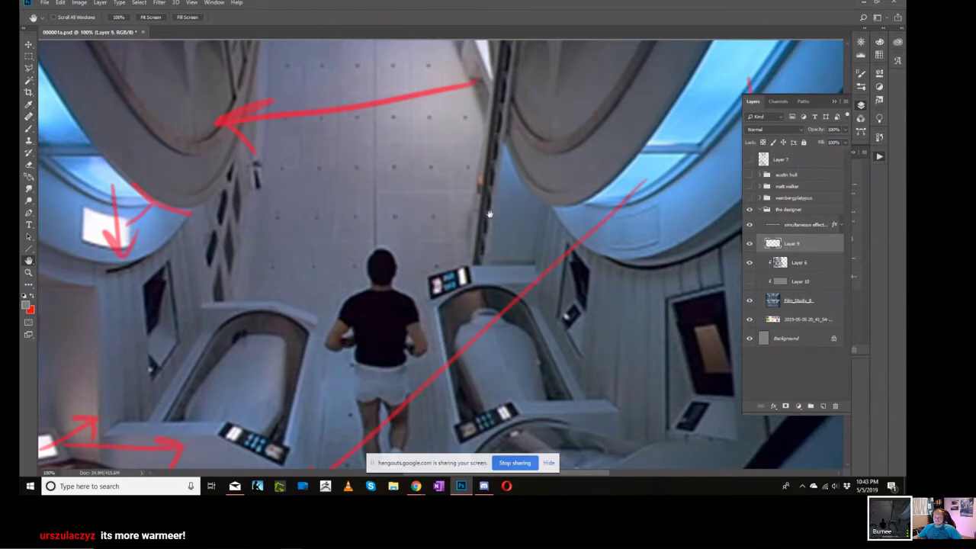
left_click_drag(490, 214, 487, 261)
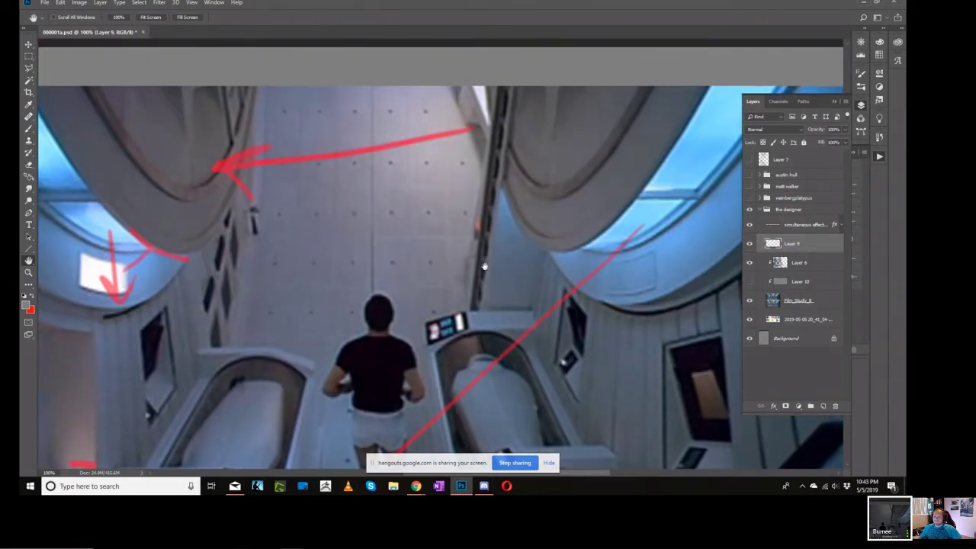
scroll(480, 267, "down", 6)
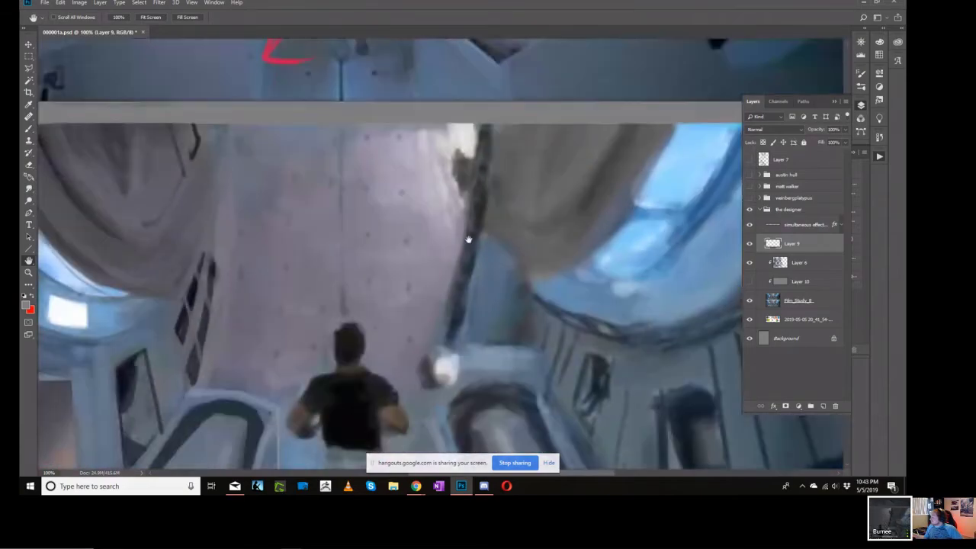
left_click_drag(468, 239, 487, 250)
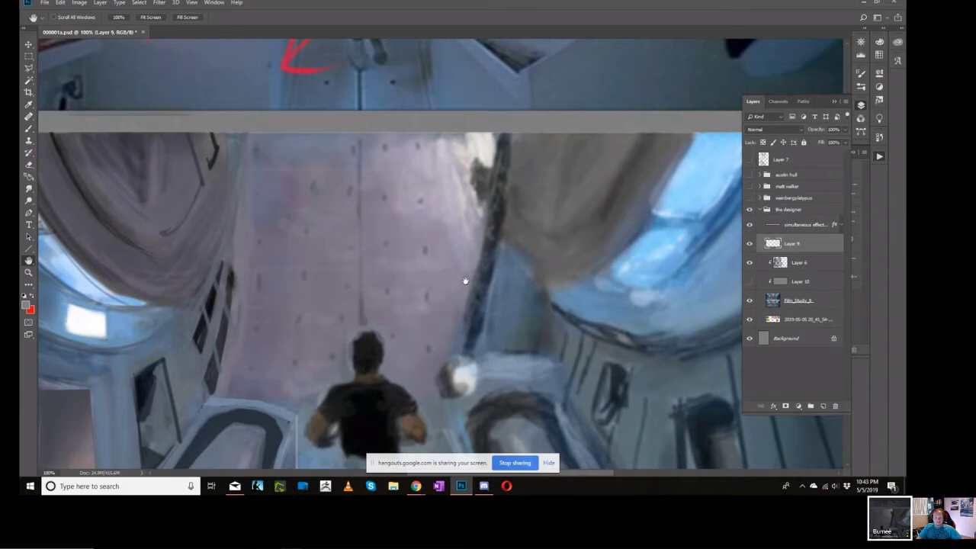
mouse_move(455, 349)
left_mouse_down()
mouse_move(496, 366)
mouse_move(544, 246)
mouse_move(229, 251)
left_mouse_up()
left_click_drag(530, 272, 468, 249)
Zoom and pan to frame the colour wheel's grey centre.
key("z")
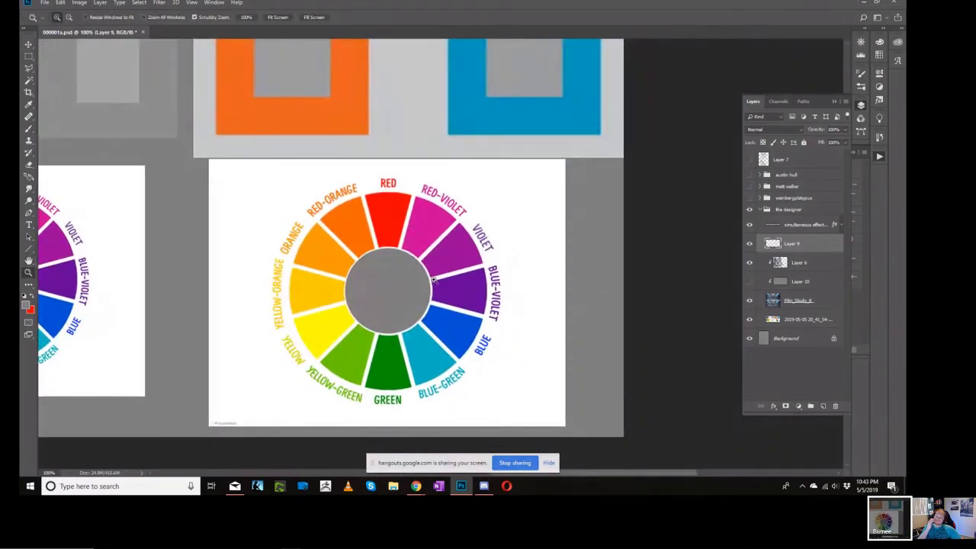
left_click_drag(434, 280, 594, 211)
left_click(452, 276)
key("h")
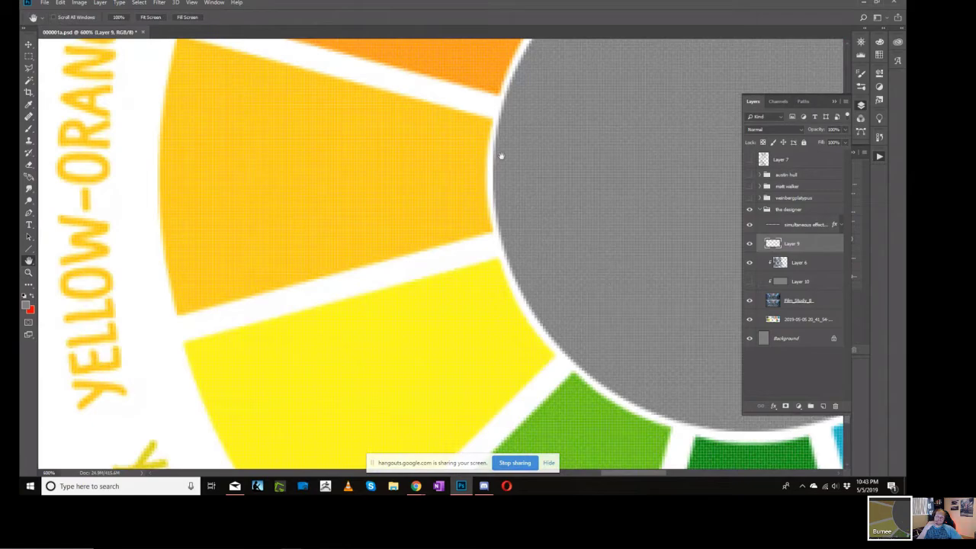
left_click_drag(605, 260, 481, 259)
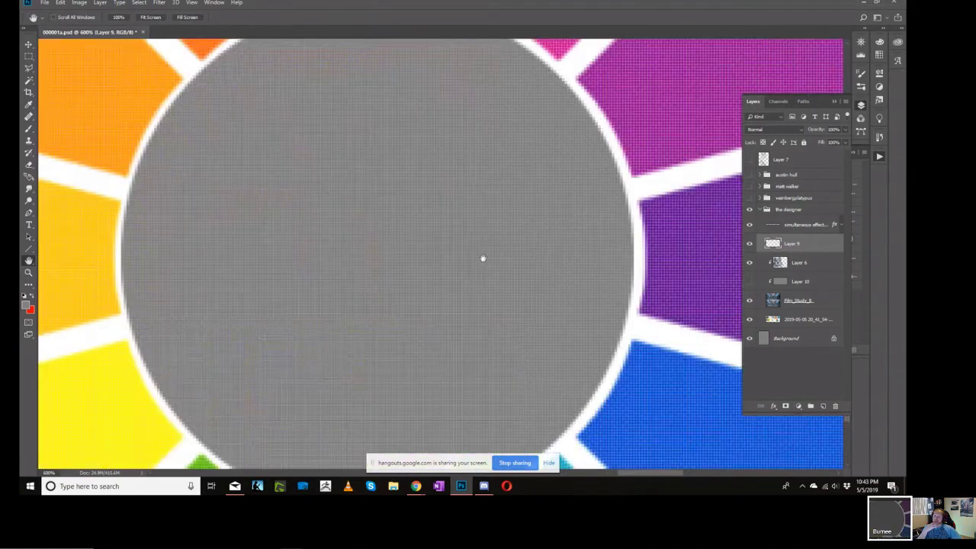
key("z")
left_click(500, 264, "alt")
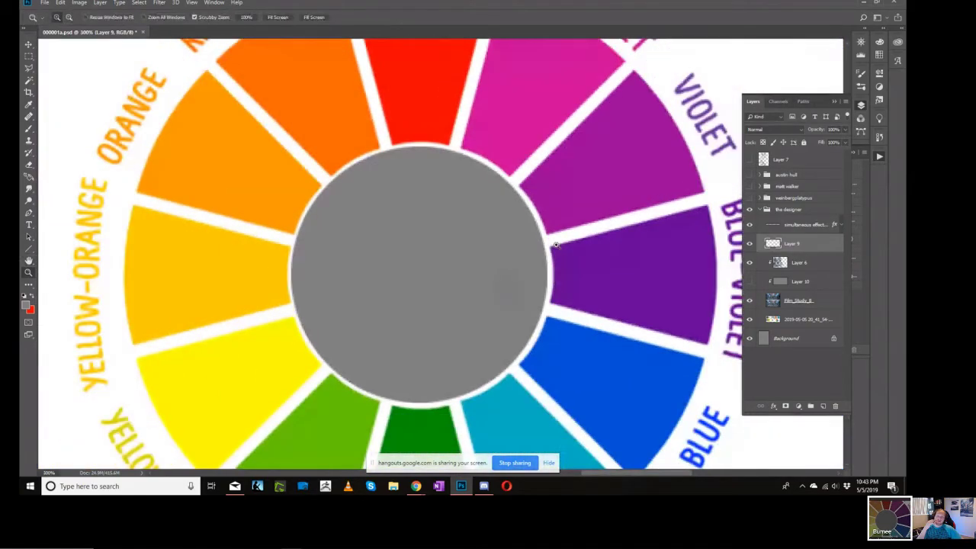
left_click(520, 285, "alt")
Paint two crossing red double-headed arrows across the grey centre linking opposite hues.
key("x")
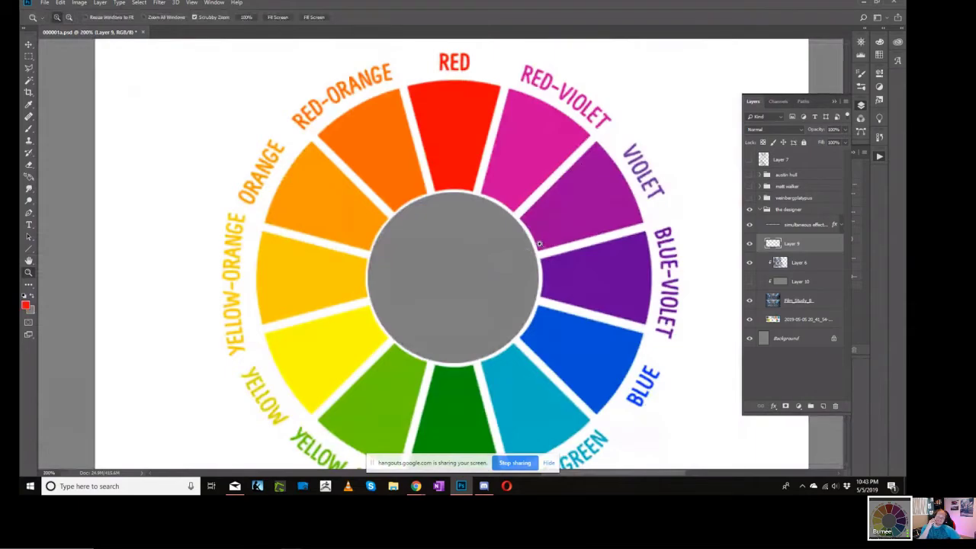
key("b")
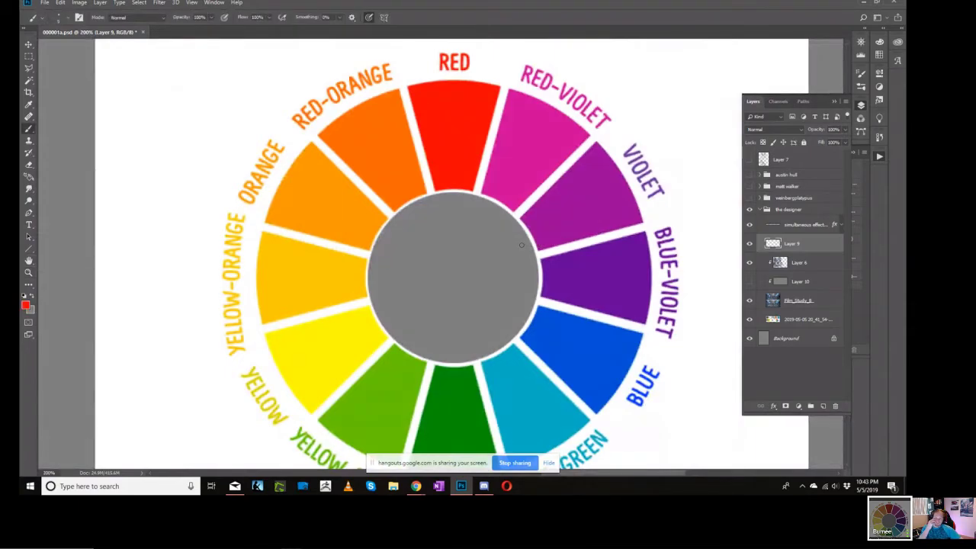
mouse_move(518, 244)
left_mouse_down()
mouse_move(400, 323)
mouse_move(412, 326)
mouse_move(517, 261)
left_mouse_up()
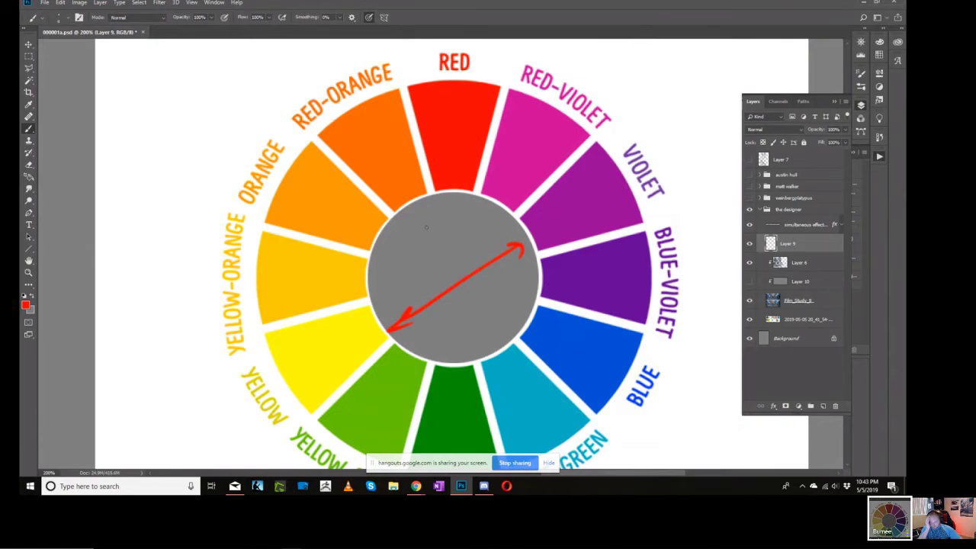
left_click_drag(418, 217, 493, 345)
left_click_drag(496, 320, 493, 345)
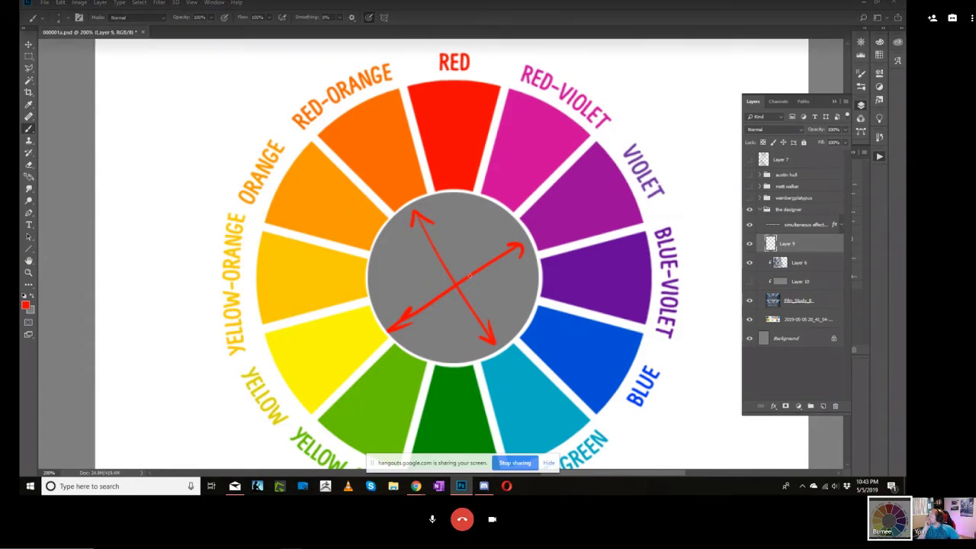
Zoom out and pan back to the painting study's film still.
key("z")
left_click(508, 240, "alt")
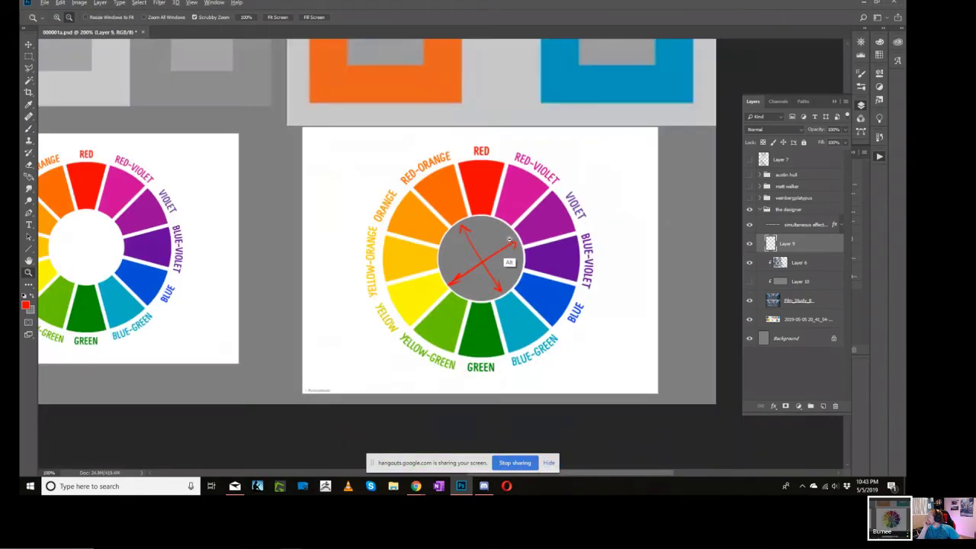
left_click(508, 239, "alt")
key("h")
left_click_drag(427, 46, 502, 291)
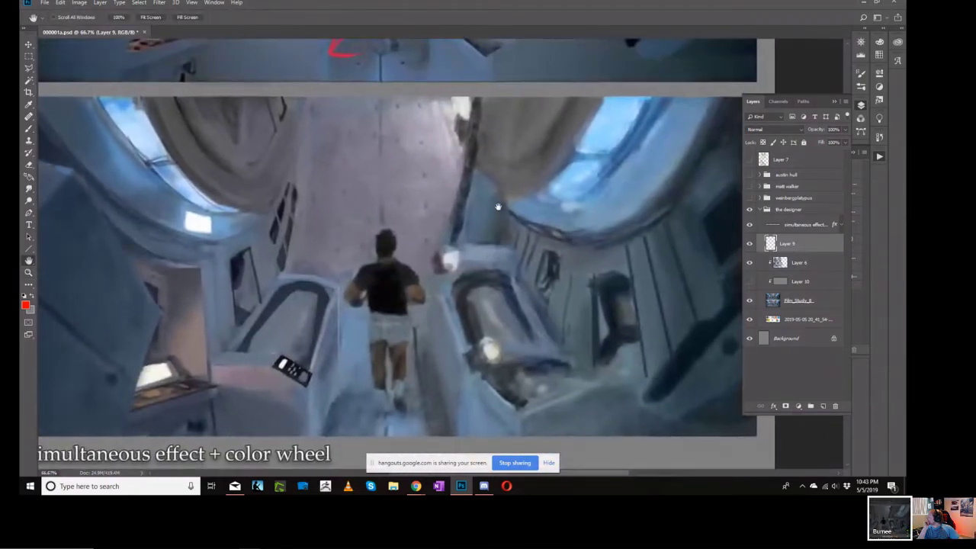
Toggle the red-arrow layer off and on to compare, then frame the whole film still.
scroll(491, 255, "up", 5)
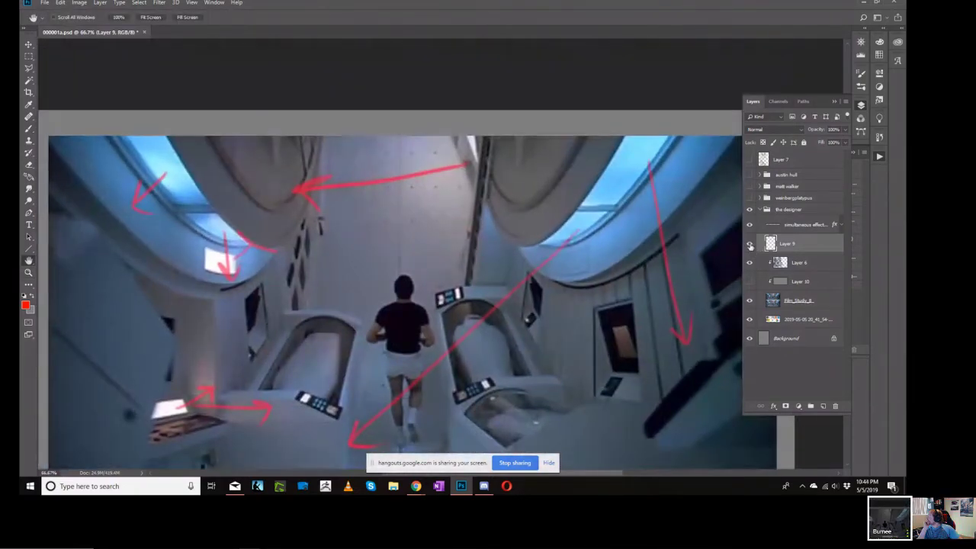
left_click(749, 244)
left_click(749, 244)
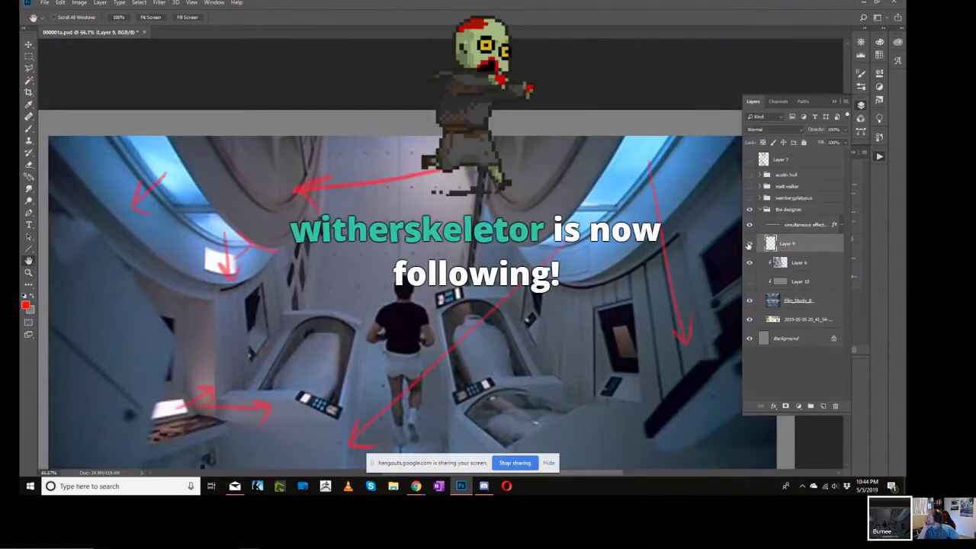
key("z")
left_click(570, 272, "alt")
left_click(570, 272, "alt")
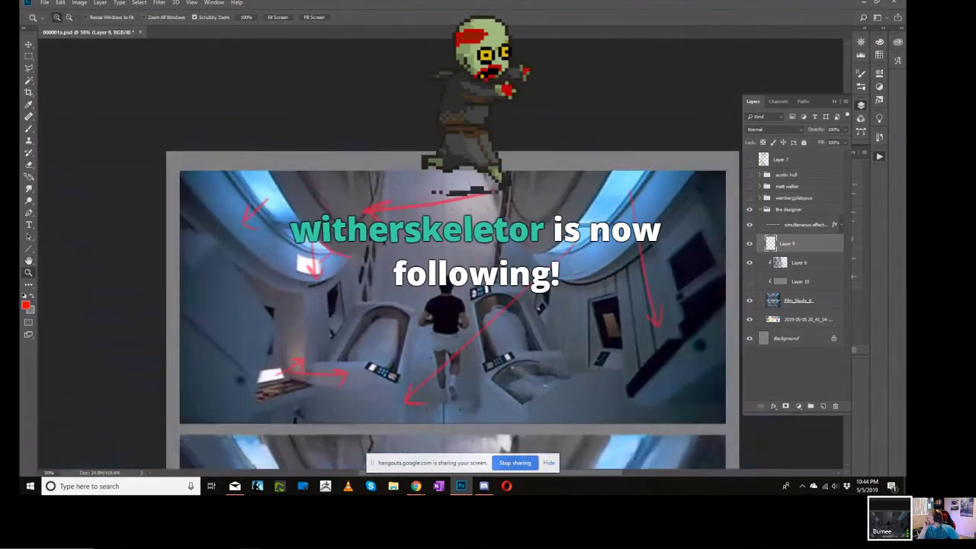
key("h")
left_click_drag(570, 272, 452, 283)
Delete the old red arrows over the film still using a rectangular selection.
key("m")
left_click_drag(65, 183, 607, 431)
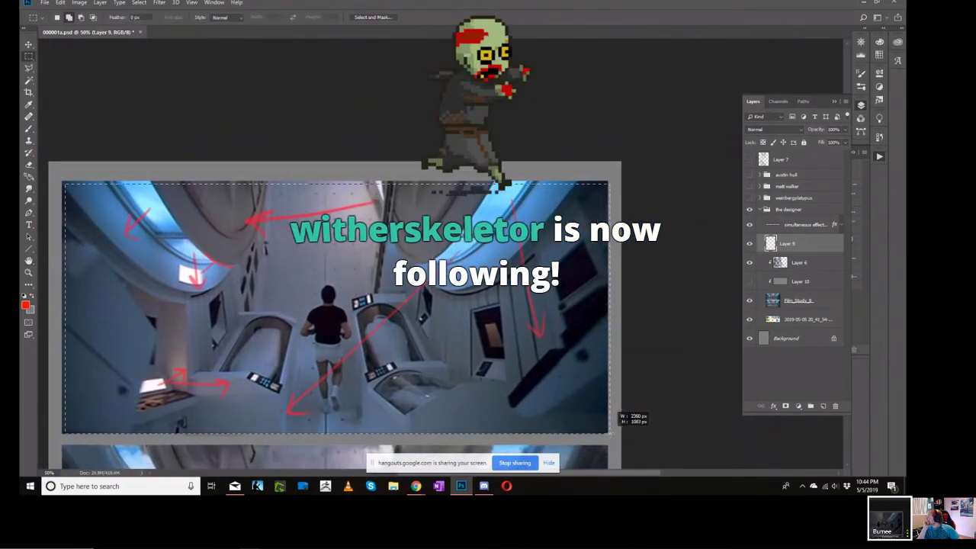
key("Delete")
key("ctrl+d")
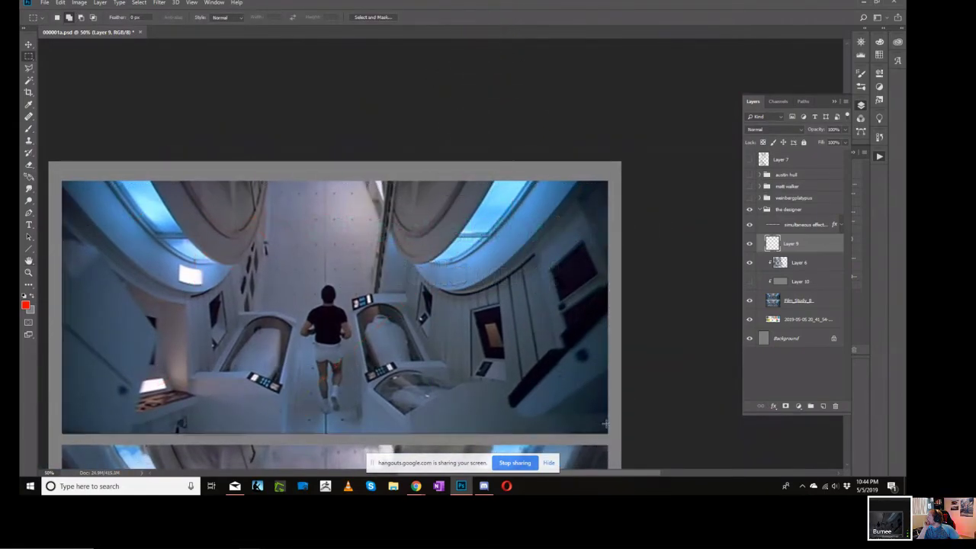
Draw a red vertical centre line, both ceiling arches and the right wall's inner edge.
key("b")
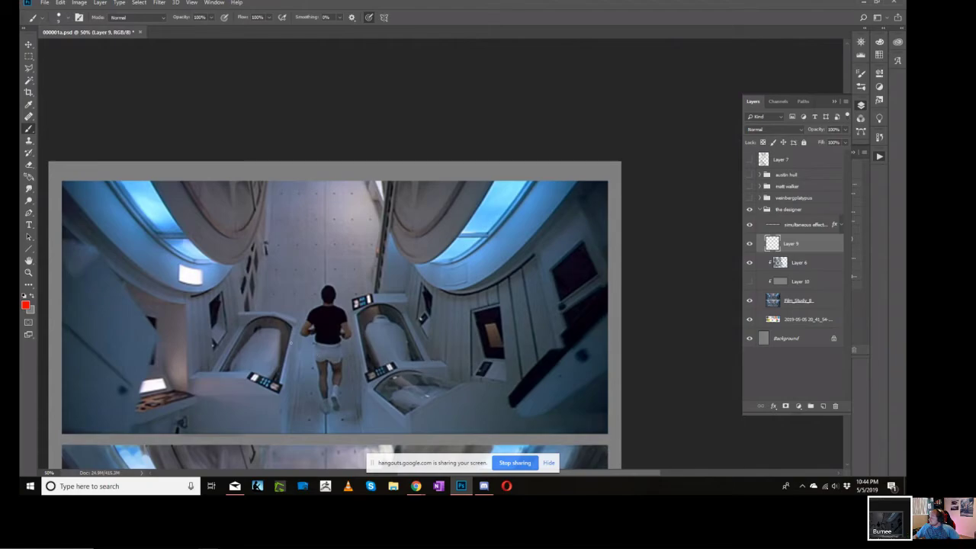
left_click(326, 170)
left_click(326, 437, "shift")
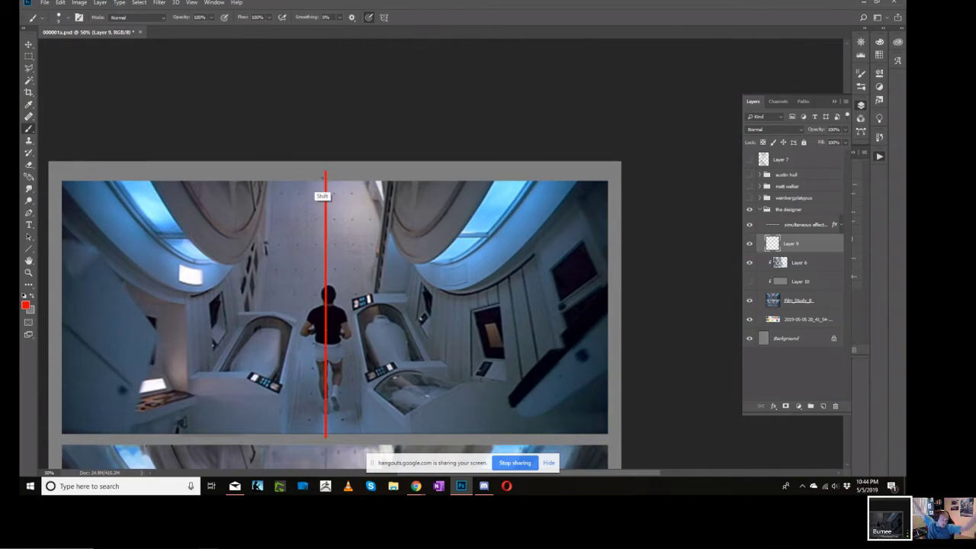
left_click_drag(364, 177, 558, 197)
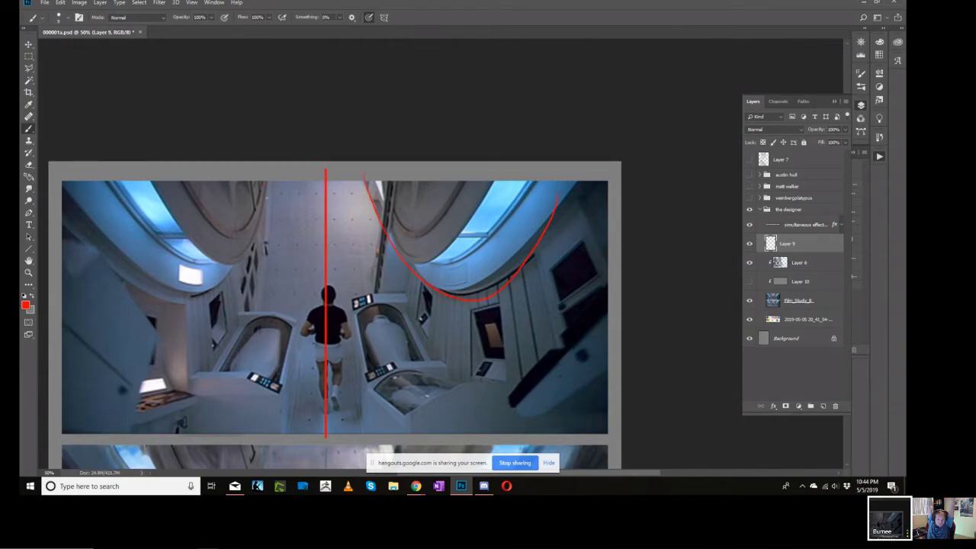
mouse_move(266, 183)
left_mouse_down()
mouse_move(177, 307)
mouse_move(71, 203)
left_mouse_up()
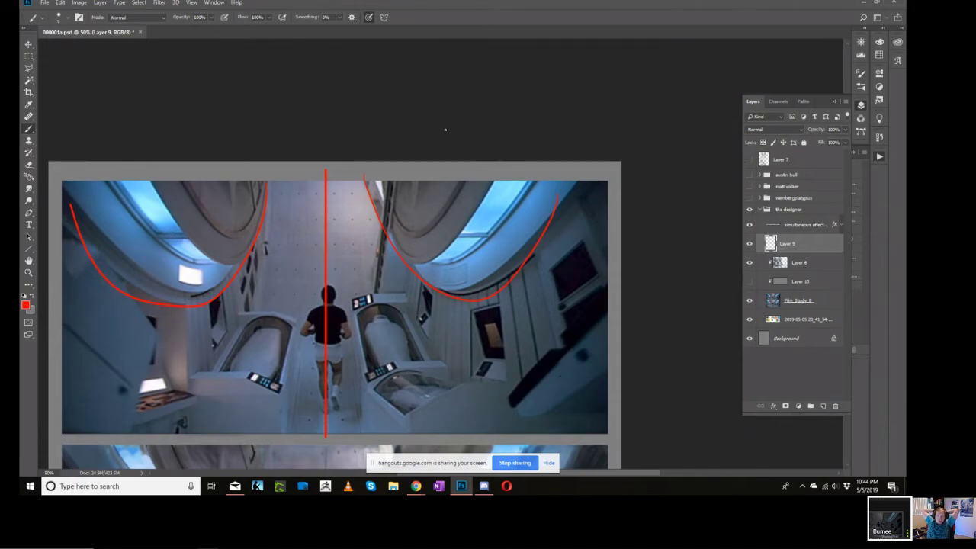
mouse_move(366, 180)
left_mouse_down()
mouse_move(373, 253)
mouse_move(397, 177)
mouse_move(369, 300)
left_mouse_up()
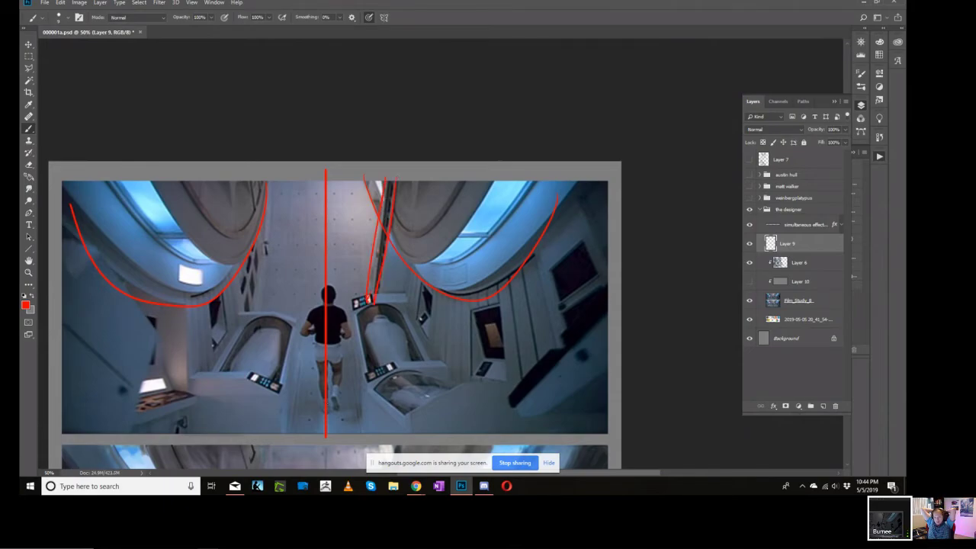
Outline the pods, wall monitor and both walls in red, then select the whole still.
mouse_move(302, 330)
left_mouse_down()
mouse_move(287, 436)
mouse_move(189, 442)
mouse_move(206, 362)
mouse_move(243, 320)
left_mouse_up()
mouse_move(369, 378)
left_mouse_down()
mouse_move(450, 349)
mouse_move(499, 381)
mouse_move(518, 419)
left_mouse_up()
mouse_move(361, 397)
left_mouse_down()
mouse_move(377, 438)
mouse_move(480, 434)
left_mouse_up()
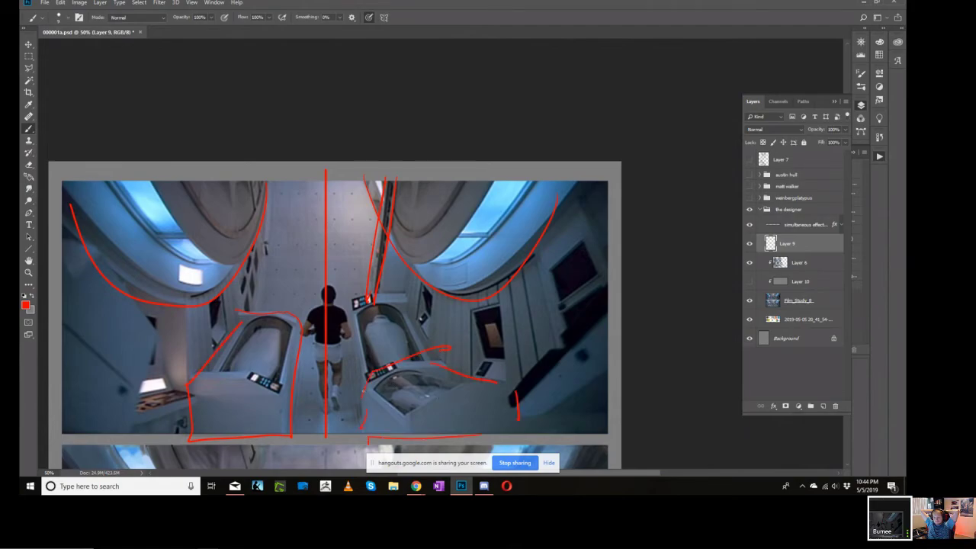
left_click_drag(362, 423, 344, 303)
left_click_drag(413, 295, 424, 350)
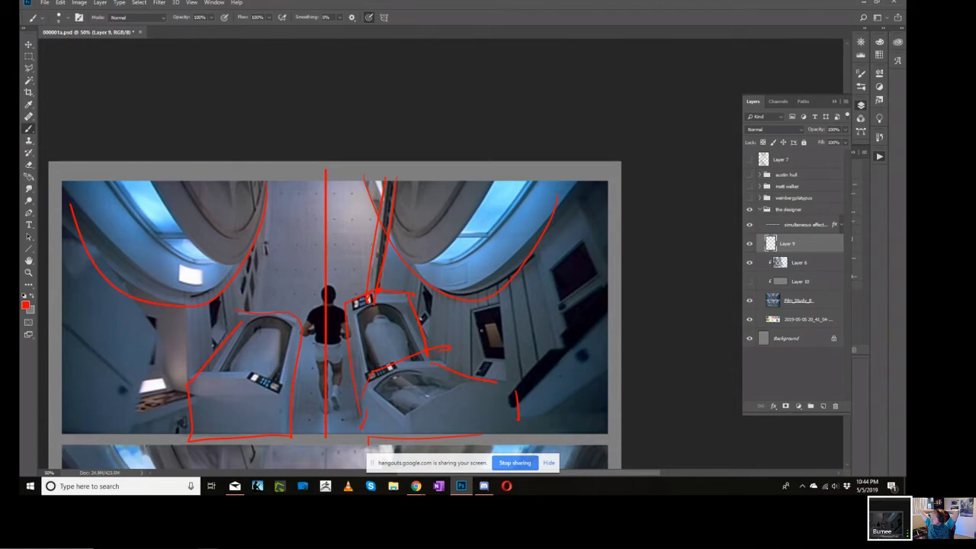
left_click_drag(505, 374, 488, 302)
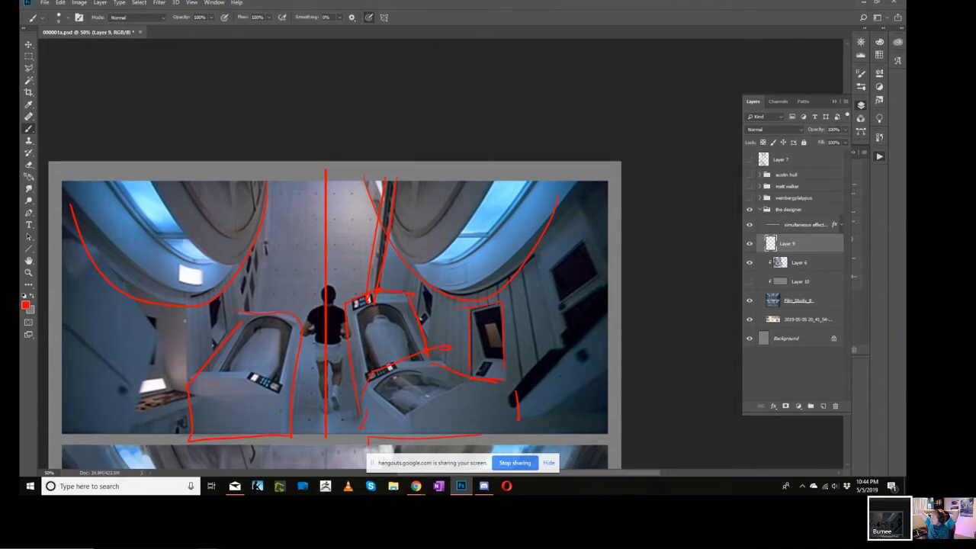
mouse_move(609, 293)
left_mouse_down()
mouse_move(497, 396)
mouse_move(548, 417)
mouse_move(605, 406)
left_mouse_up()
mouse_move(56, 237)
left_mouse_down()
mouse_move(83, 245)
mouse_move(162, 332)
mouse_move(128, 461)
mouse_move(51, 441)
left_mouse_up()
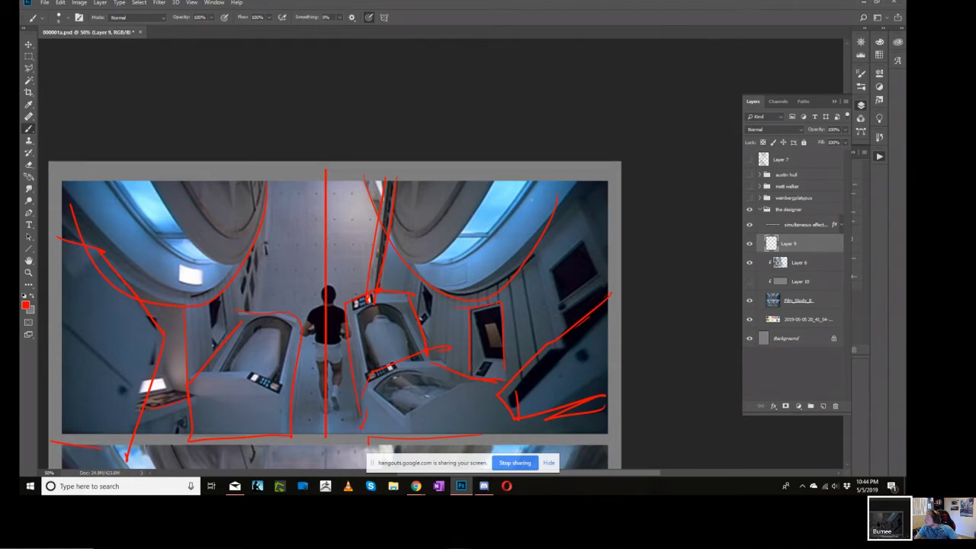
key("m")
mouse_move(50, 183)
left_mouse_down()
mouse_move(290, 364)
mouse_move(619, 454)
left_mouse_up()
Delete the selected red perspective lines and deselect.
key("Delete")
key("ctrl+d")
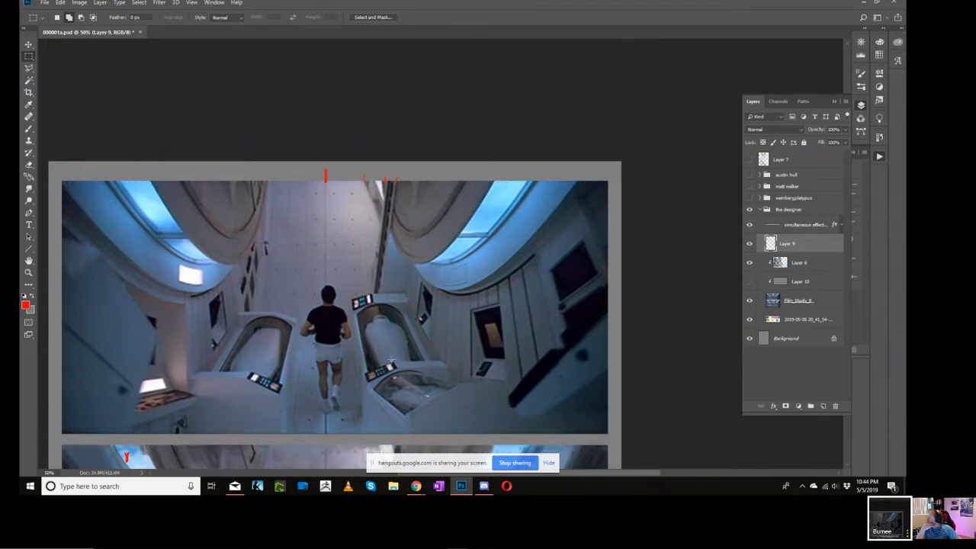
key("e")
left_click_drag(391, 360, 412, 329)
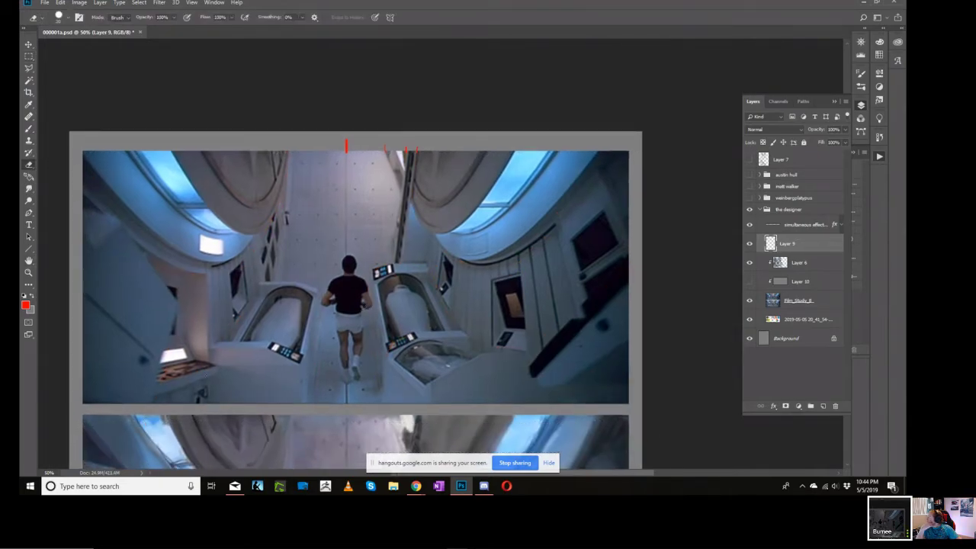
Write red '20%' and '80%' notes above the frame.
key("b")
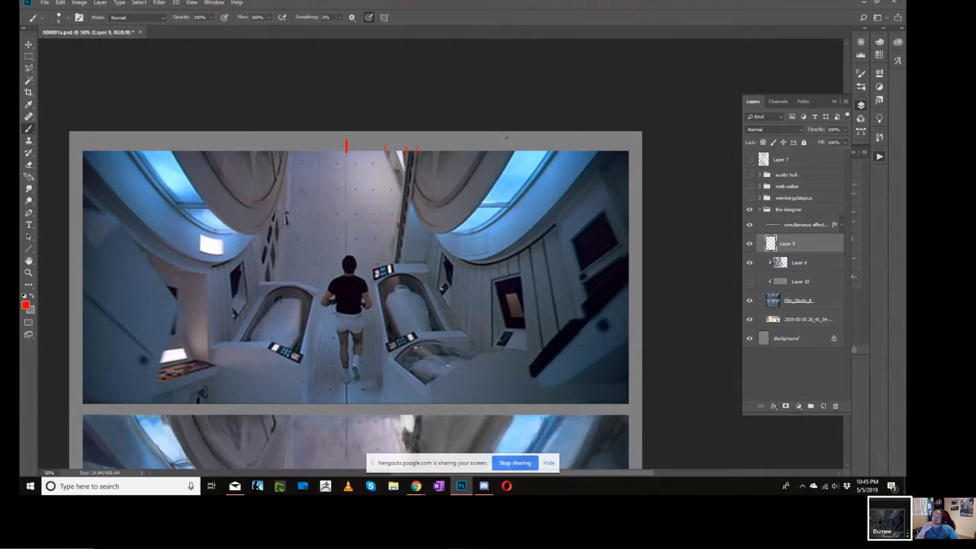
left_click_drag(508, 140, 512, 145)
left_click_drag(520, 137, 527, 146)
left_click_drag(536, 141, 572, 145)
left_click_drag(582, 135, 604, 144)
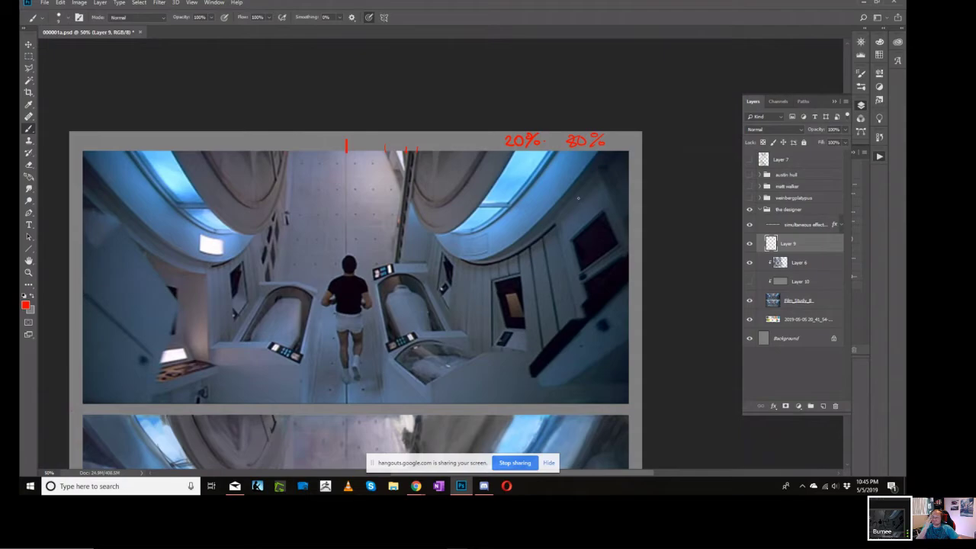
Erase the red percentage notes at the top with a rectangular selection.
key("m")
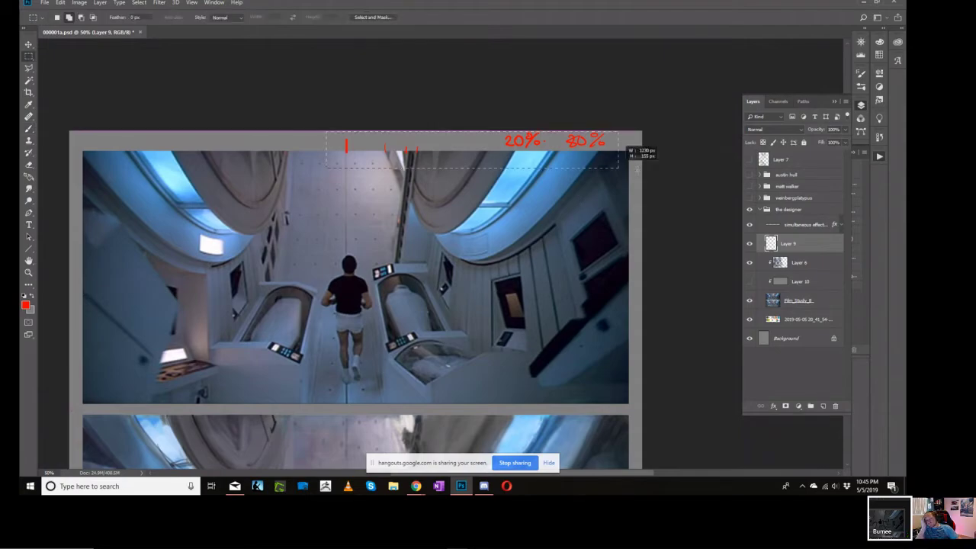
left_click_drag(651, 130, 327, 173)
key("Delete")
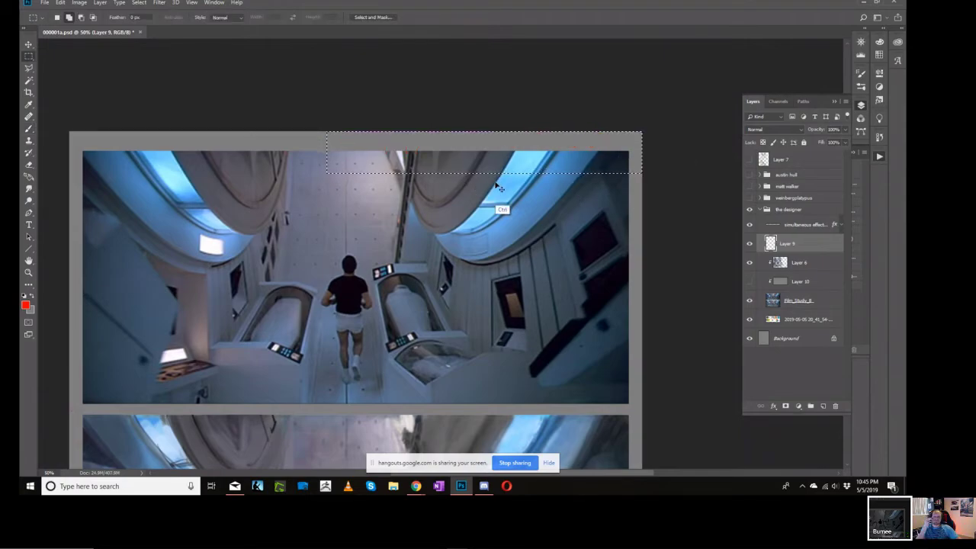
key("ctrl+d")
key("b")
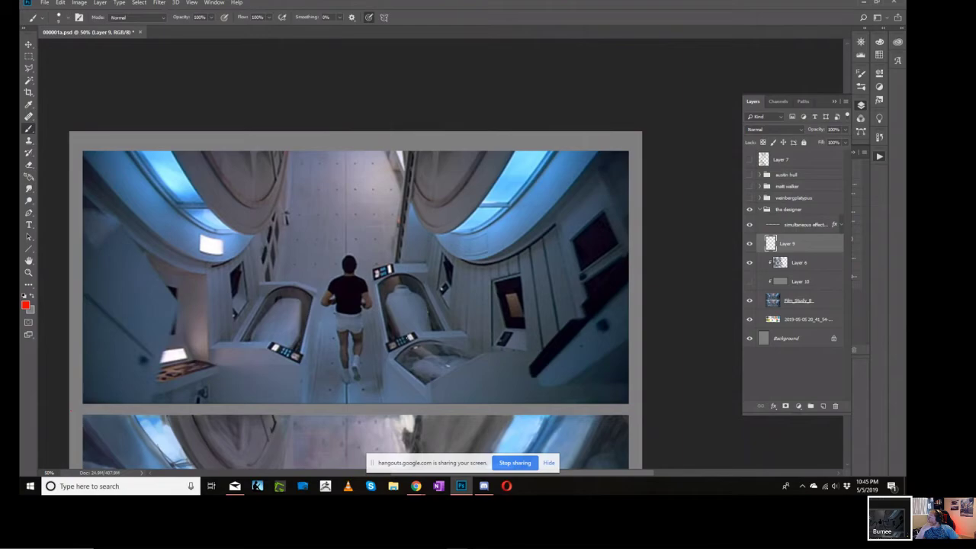
Paint red direction arrows on the right wall, upper window, top centre, left side and a long diagonal.
left_click_drag(481, 221, 480, 258)
left_click_drag(472, 246, 487, 246)
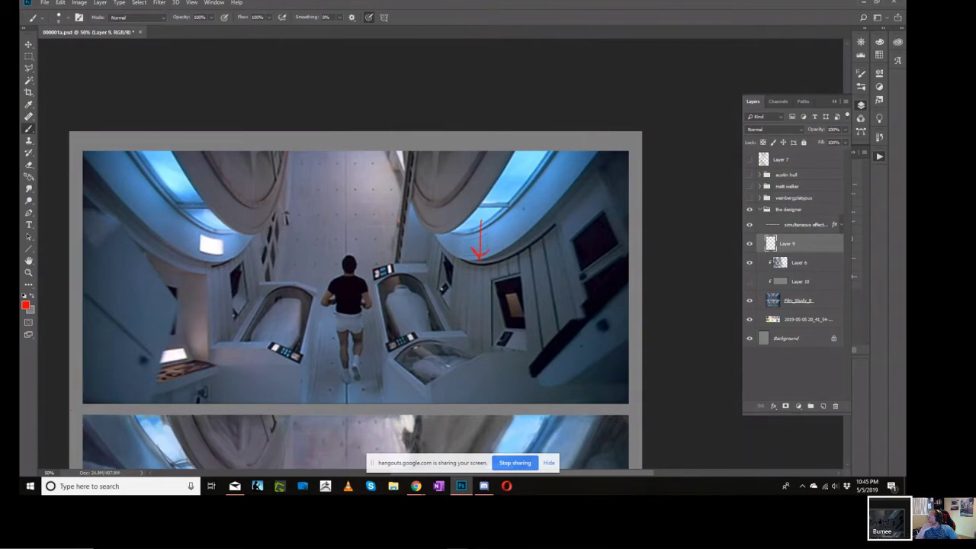
left_click_drag(516, 177, 540, 184)
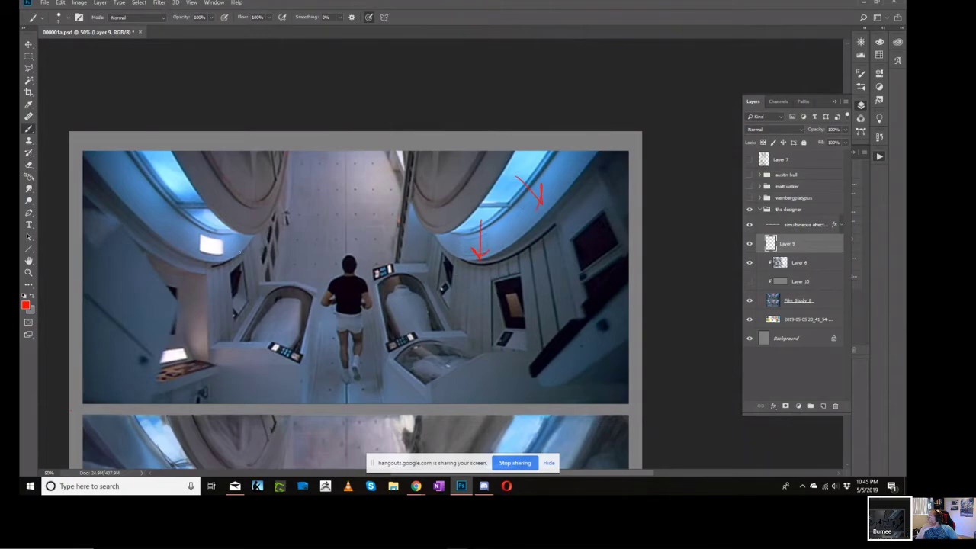
left_click(168, 185)
left_click(582, 360, "shift")
mouse_move(574, 349)
left_mouse_down()
mouse_move(584, 362)
mouse_move(557, 371)
left_mouse_up()
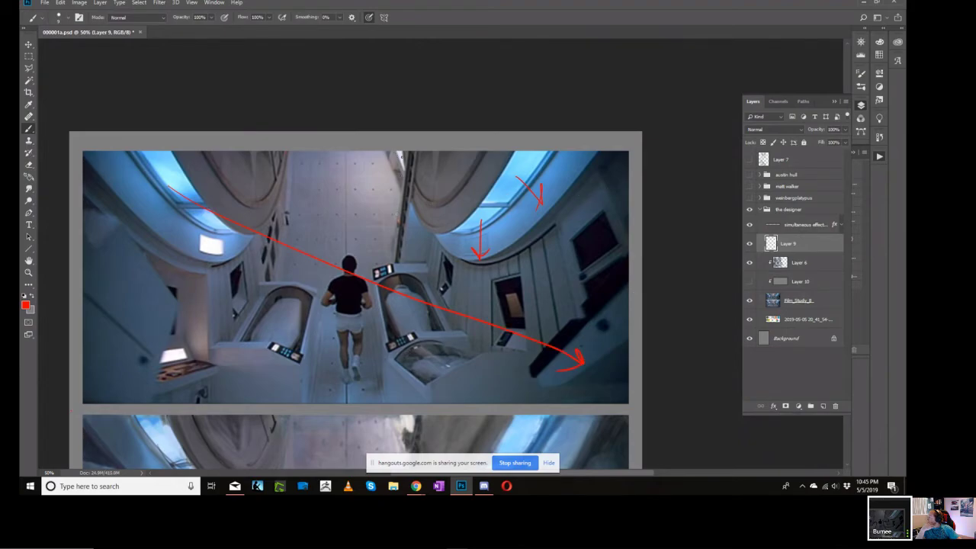
mouse_move(400, 156)
left_mouse_down()
mouse_move(358, 216)
mouse_move(372, 213)
mouse_move(263, 179)
mouse_move(273, 192)
left_mouse_up()
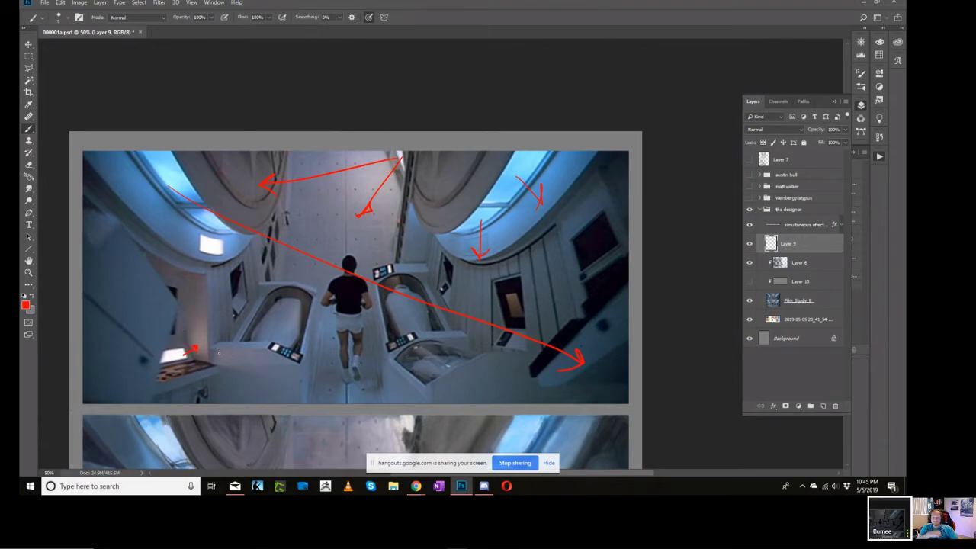
left_click_drag(192, 351, 227, 354)
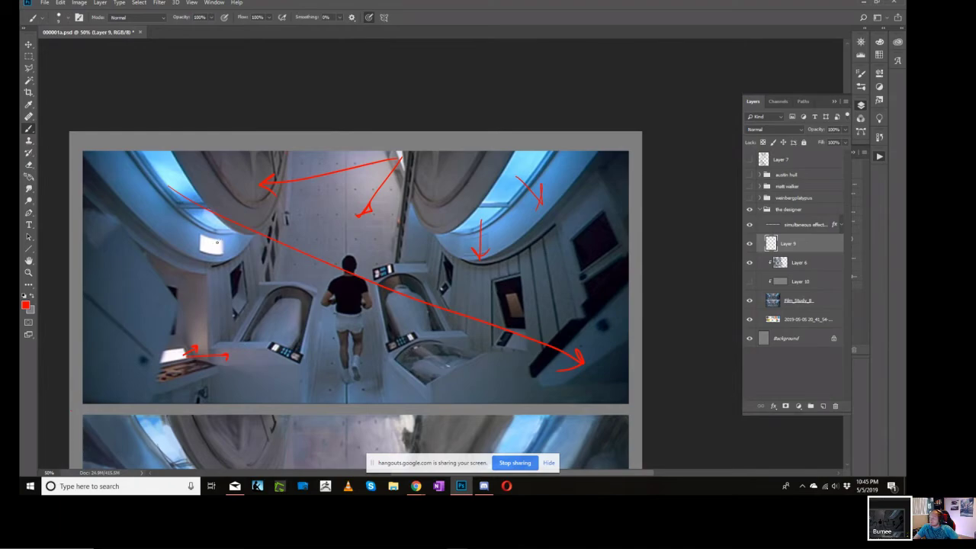
left_click_drag(212, 245, 225, 238)
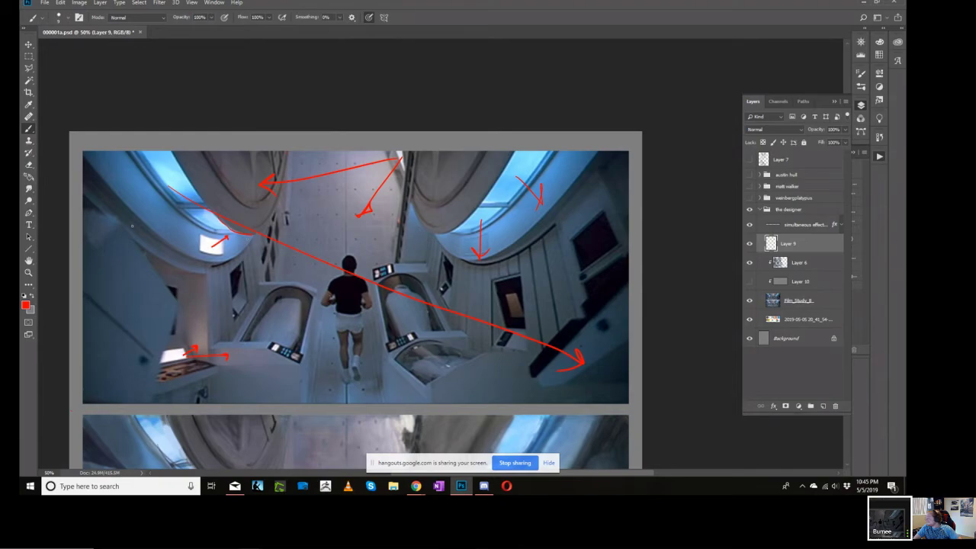
left_click_drag(167, 170, 121, 212)
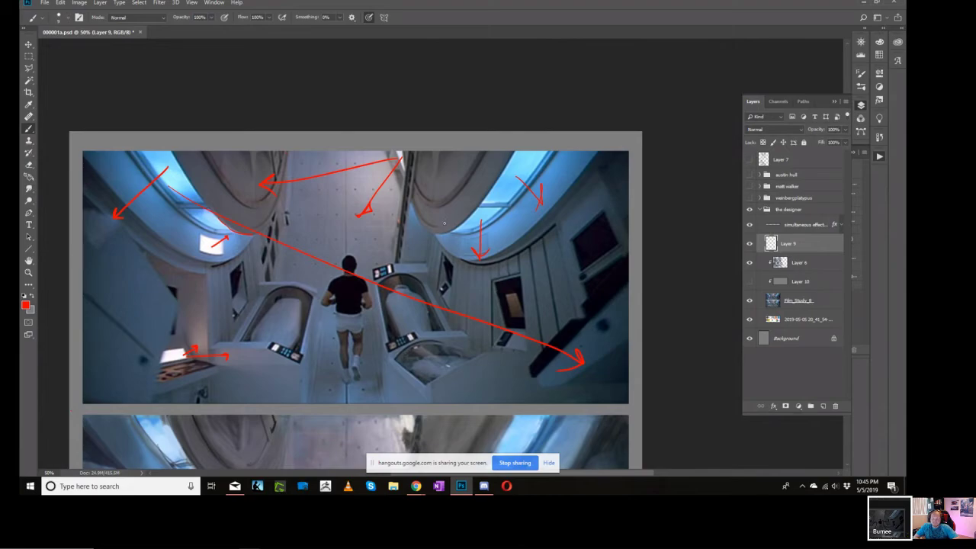
Draw red perspective lines along the pods and central corridor, then hide Layer 9.
left_click_drag(217, 221, 311, 368)
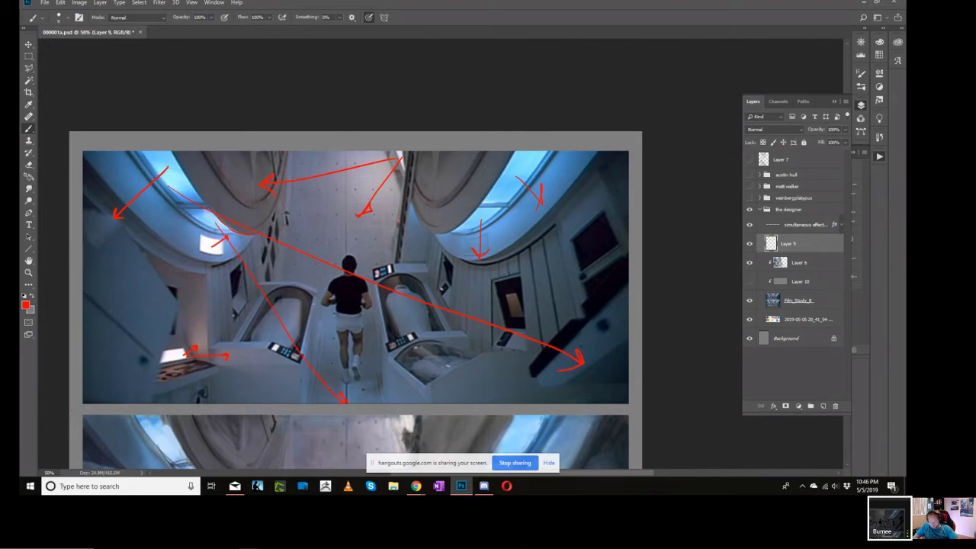
key("ctrl+alt+z")
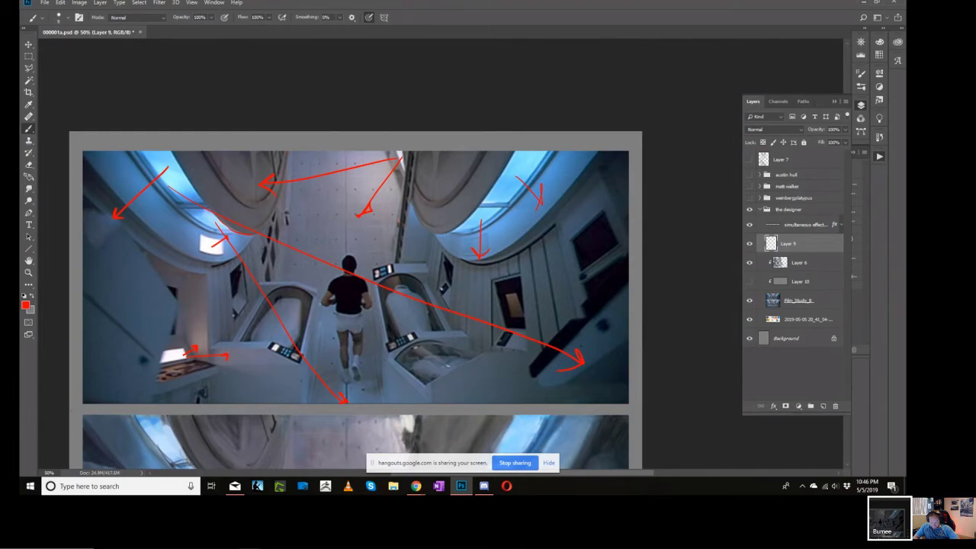
left_click_drag(313, 297, 304, 358)
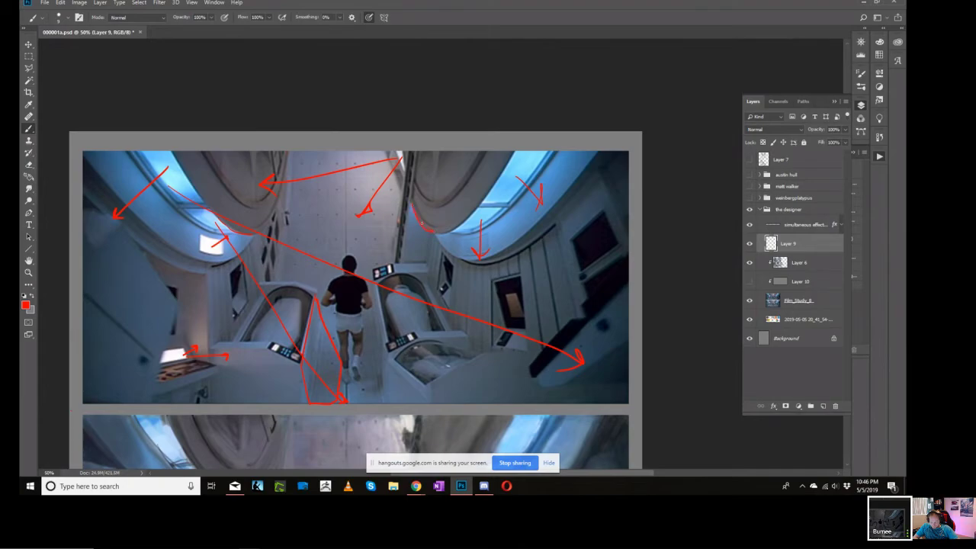
left_click_drag(394, 268, 431, 267)
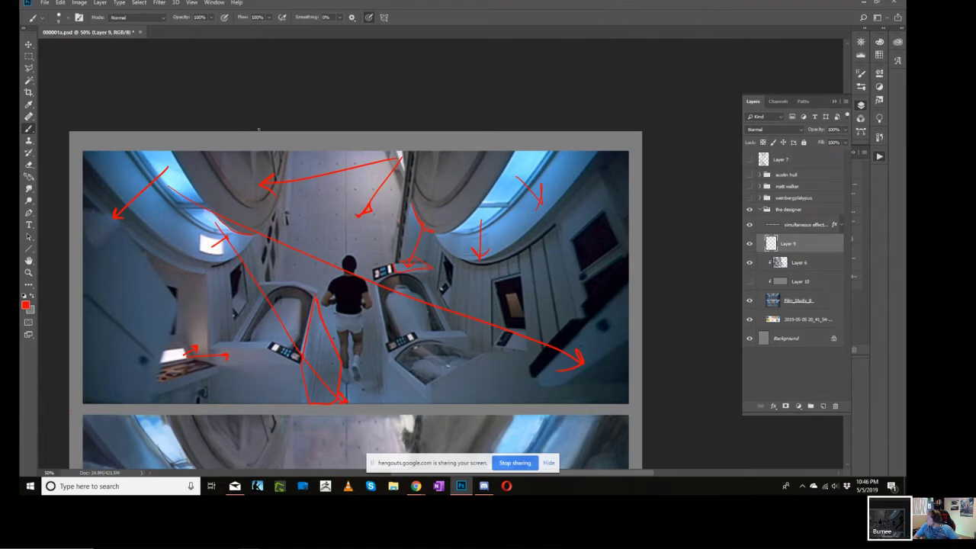
left_click_drag(387, 180, 424, 352)
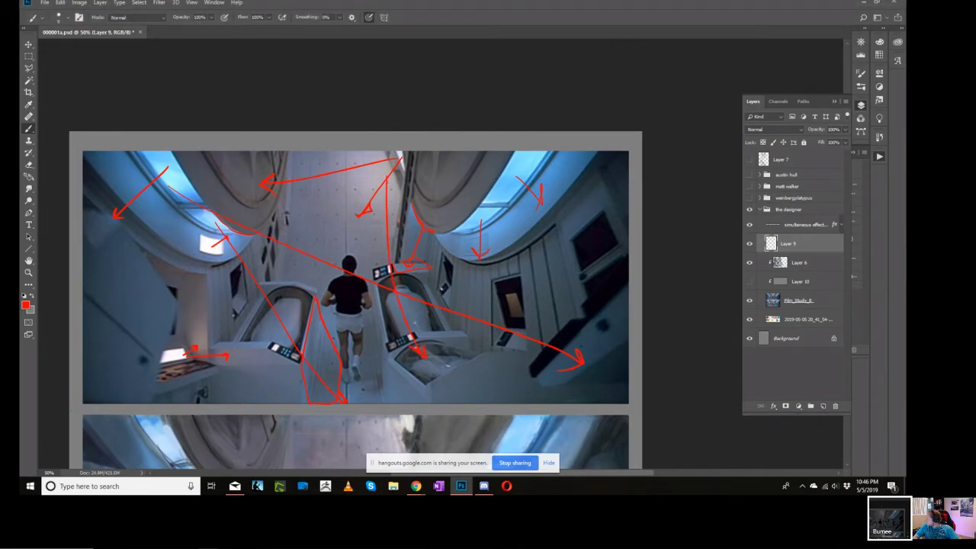
left_click_drag(421, 387, 505, 359)
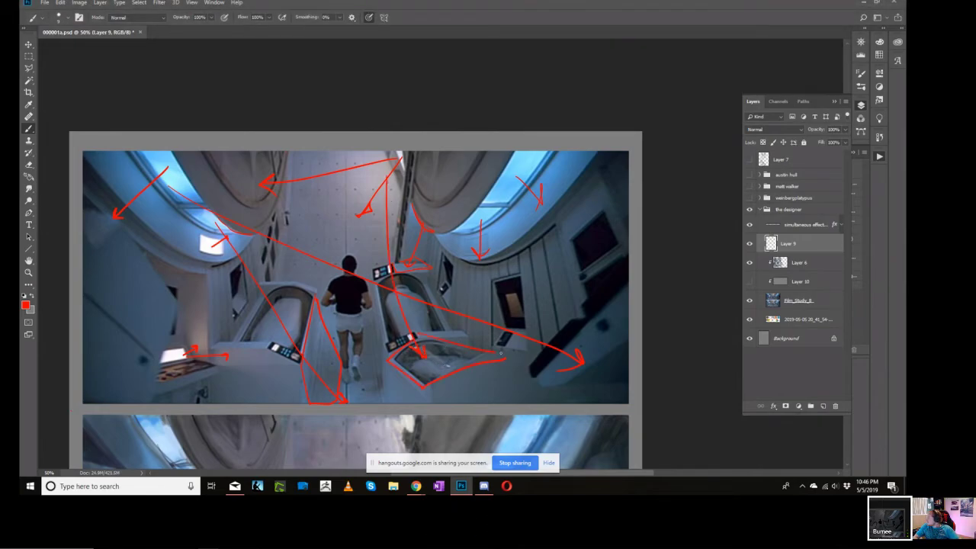
left_click_drag(353, 157, 369, 262)
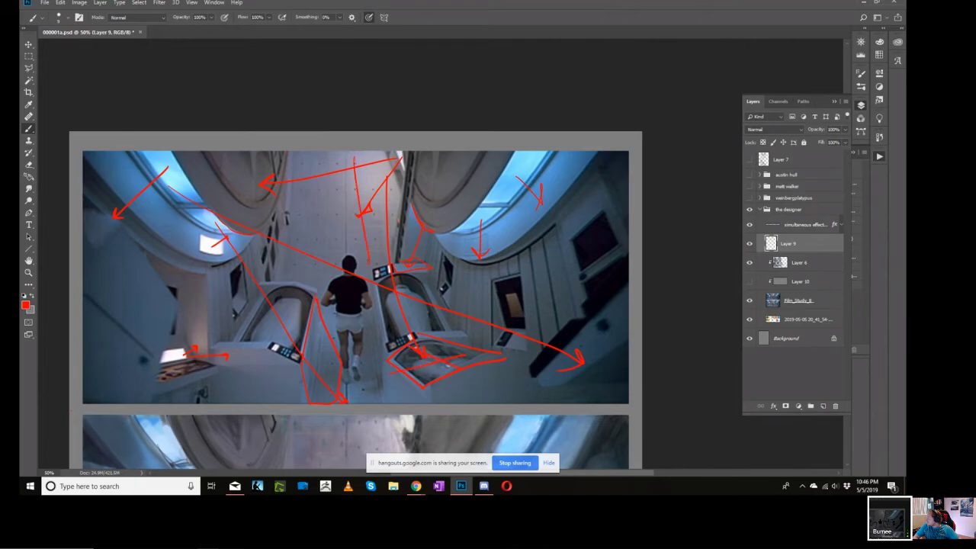
mouse_move(402, 148)
left_mouse_down()
mouse_move(366, 209)
mouse_move(390, 236)
left_mouse_up()
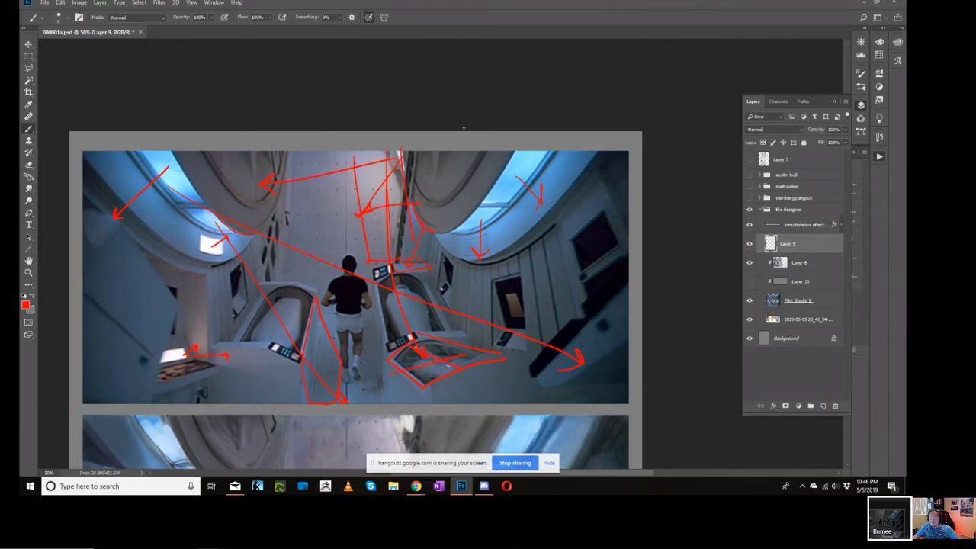
left_click(748, 244)
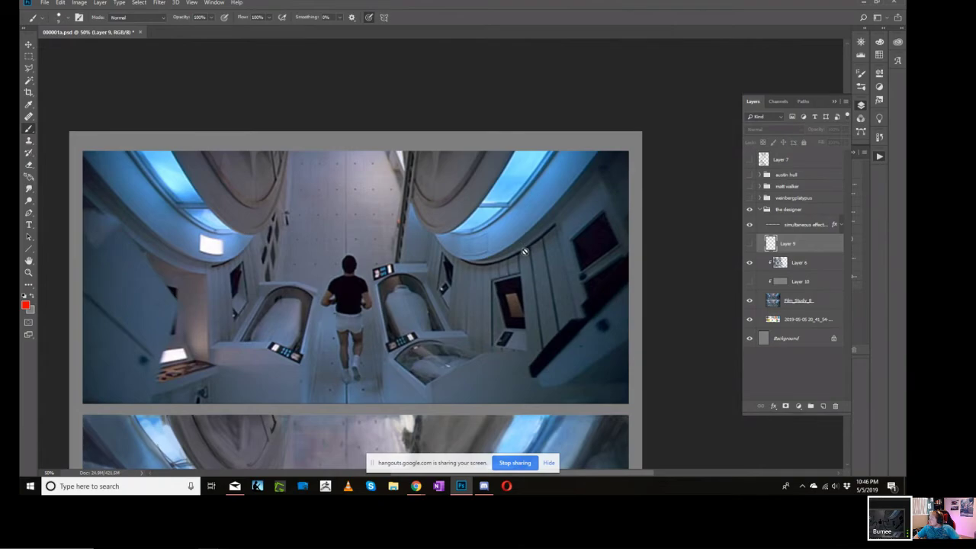
Zoom out to 25% to show the colour charts and delete the hidden red markup layer.
key("z")
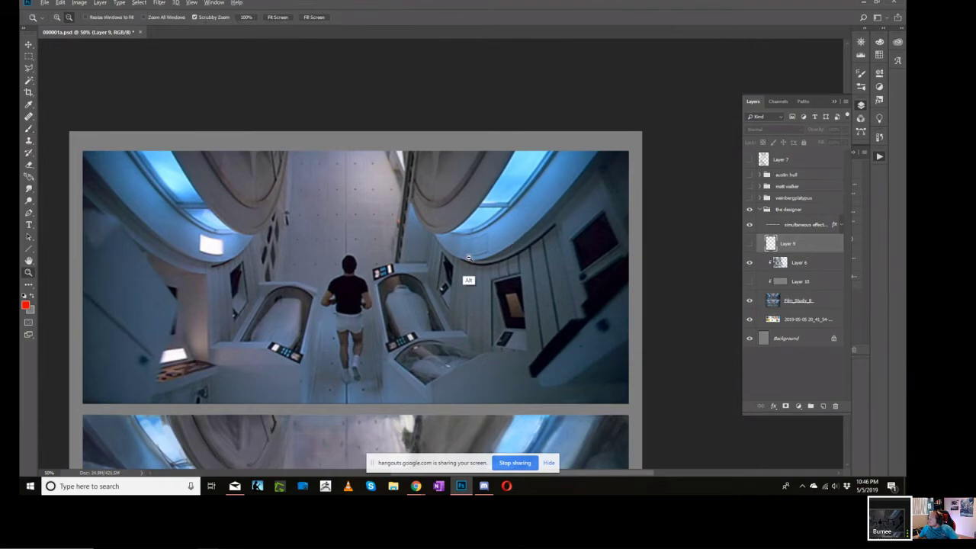
left_click(468, 256, "alt")
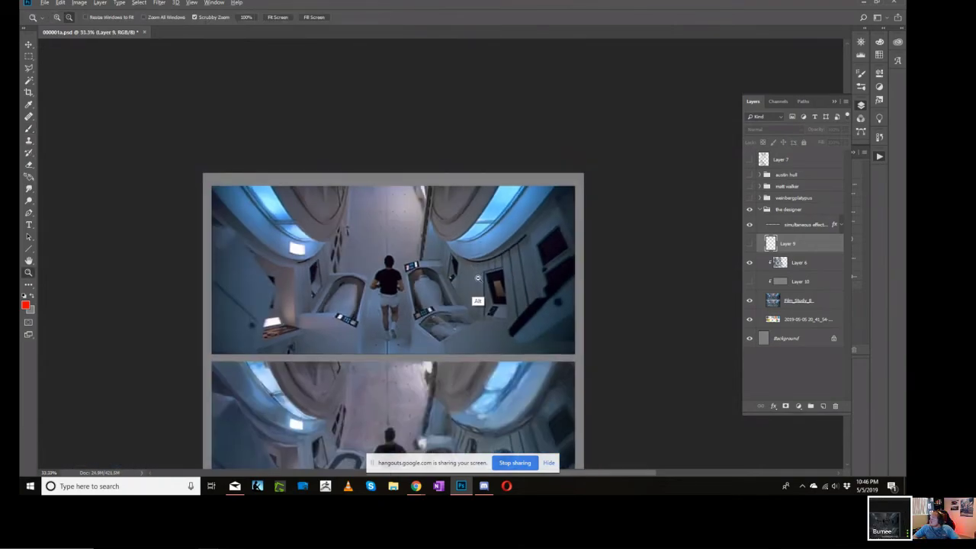
left_click(470, 308, "alt")
key("space")
left_click_drag(471, 307, 472, 233)
left_click(834, 405)
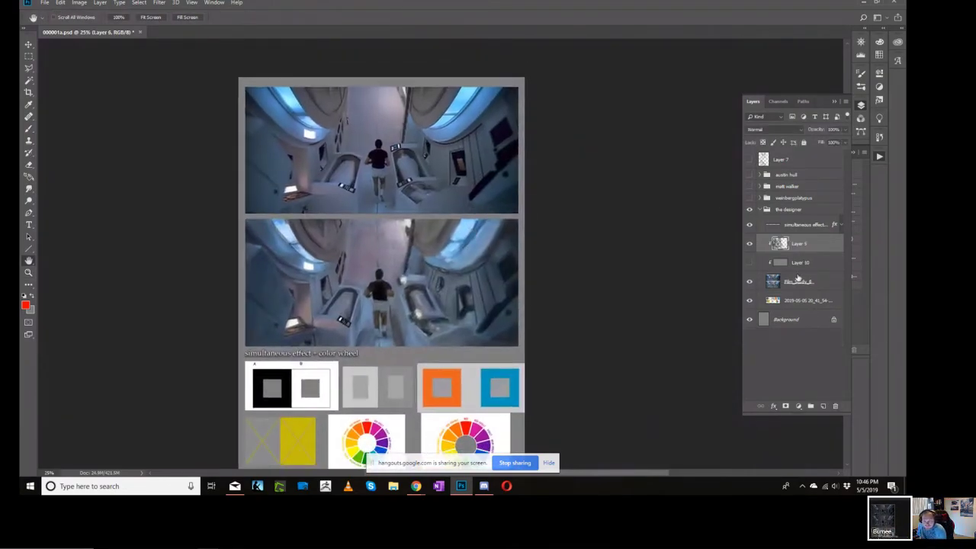
Show the grey layer over the top film still and collapse the designer group.
left_click(750, 262)
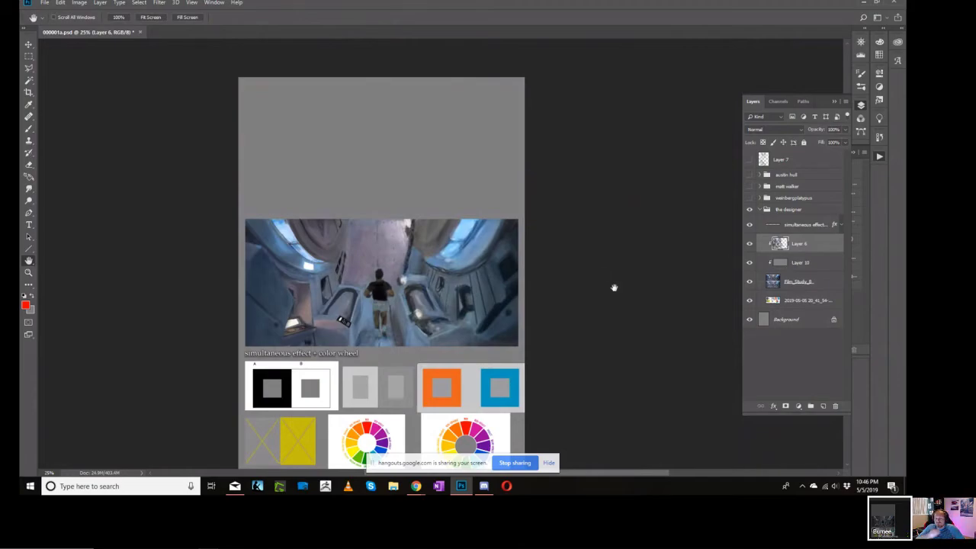
left_click_drag(472, 382, 474, 344)
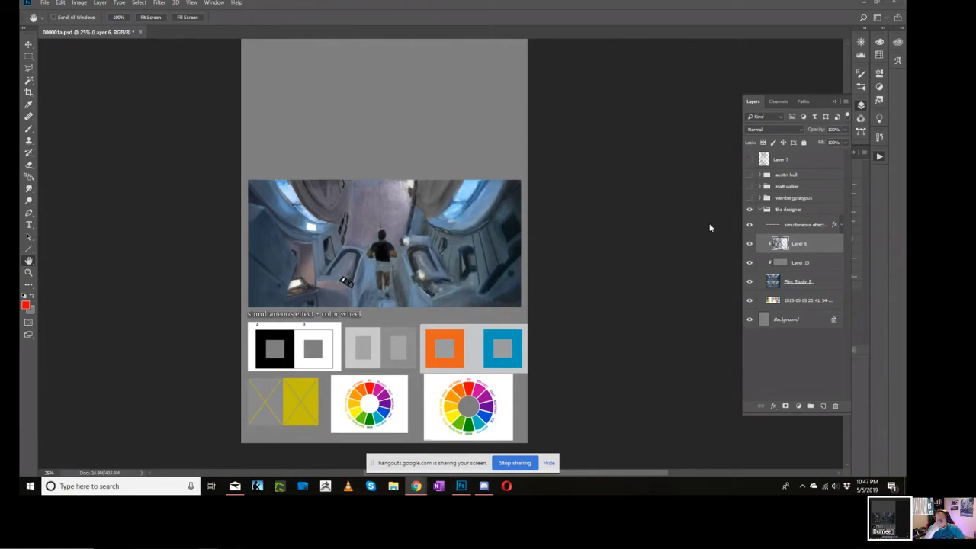
left_click(760, 211)
left_click(758, 210)
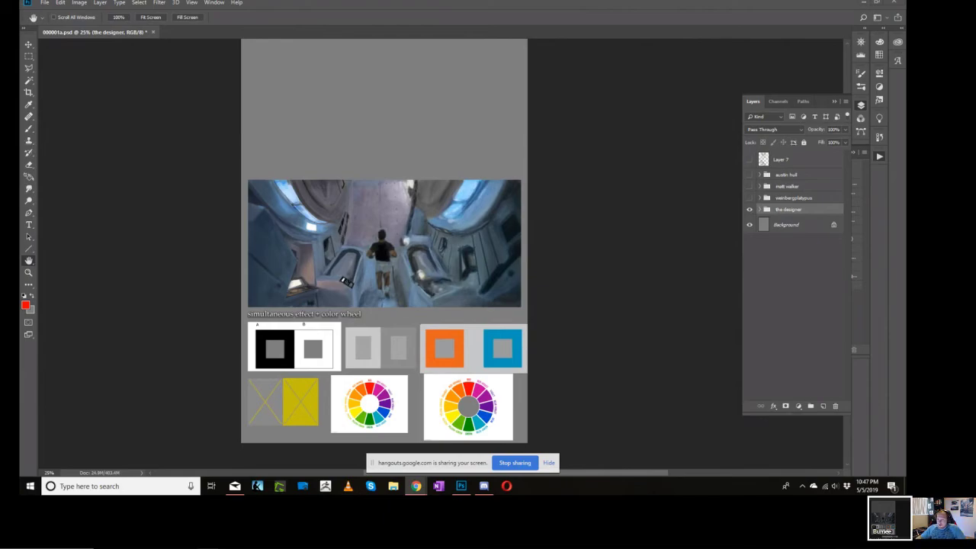
mouse_move(172, 305)
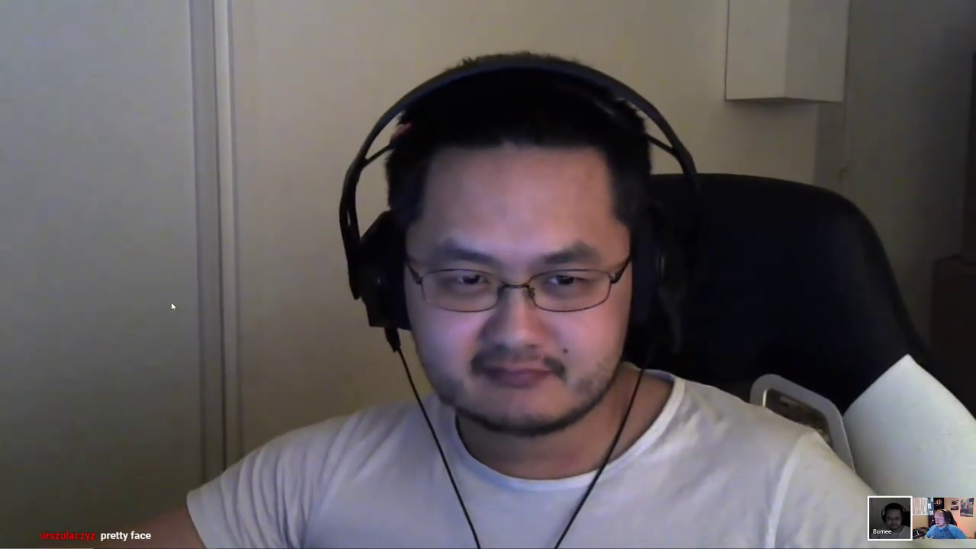
mouse_move(300, 369)
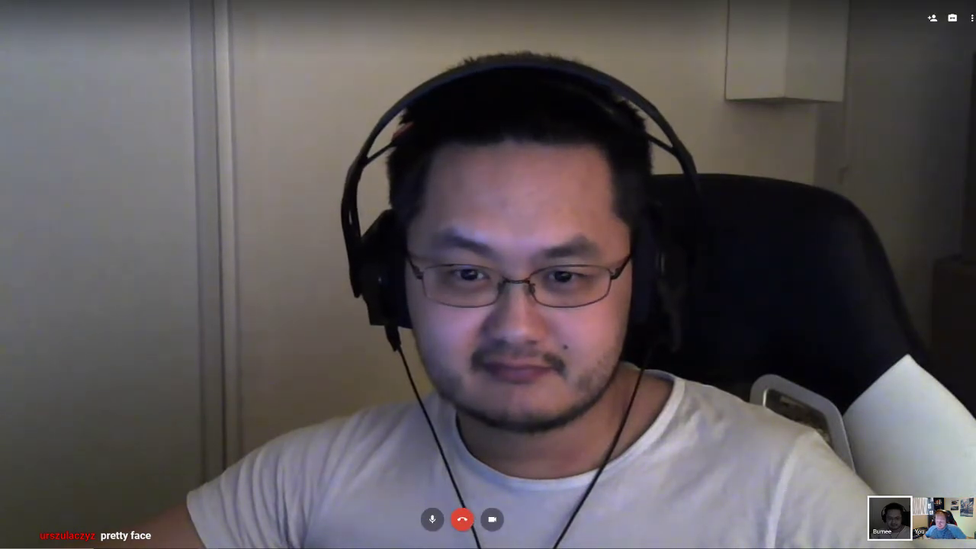